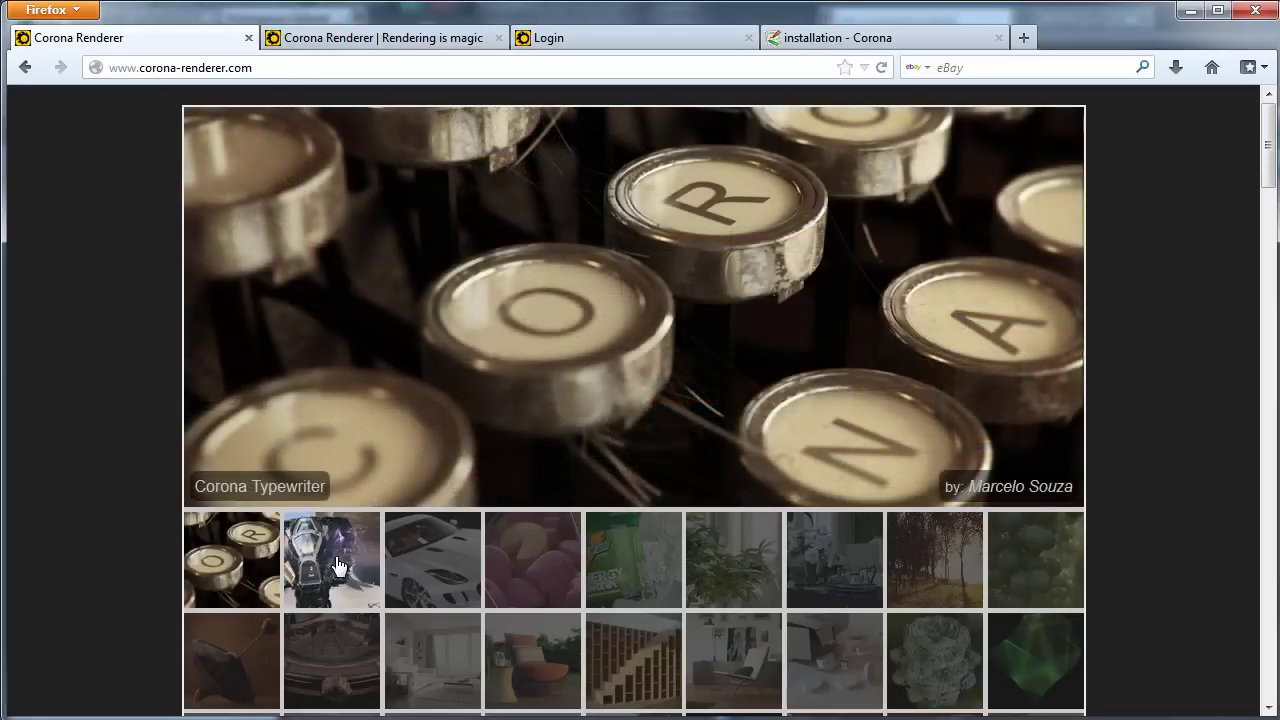
Step: View the Capybaras Rebellion, Jaguar, sports-drink bottle, Winter Garden and white living-room renders in the gallery
click(331, 566)
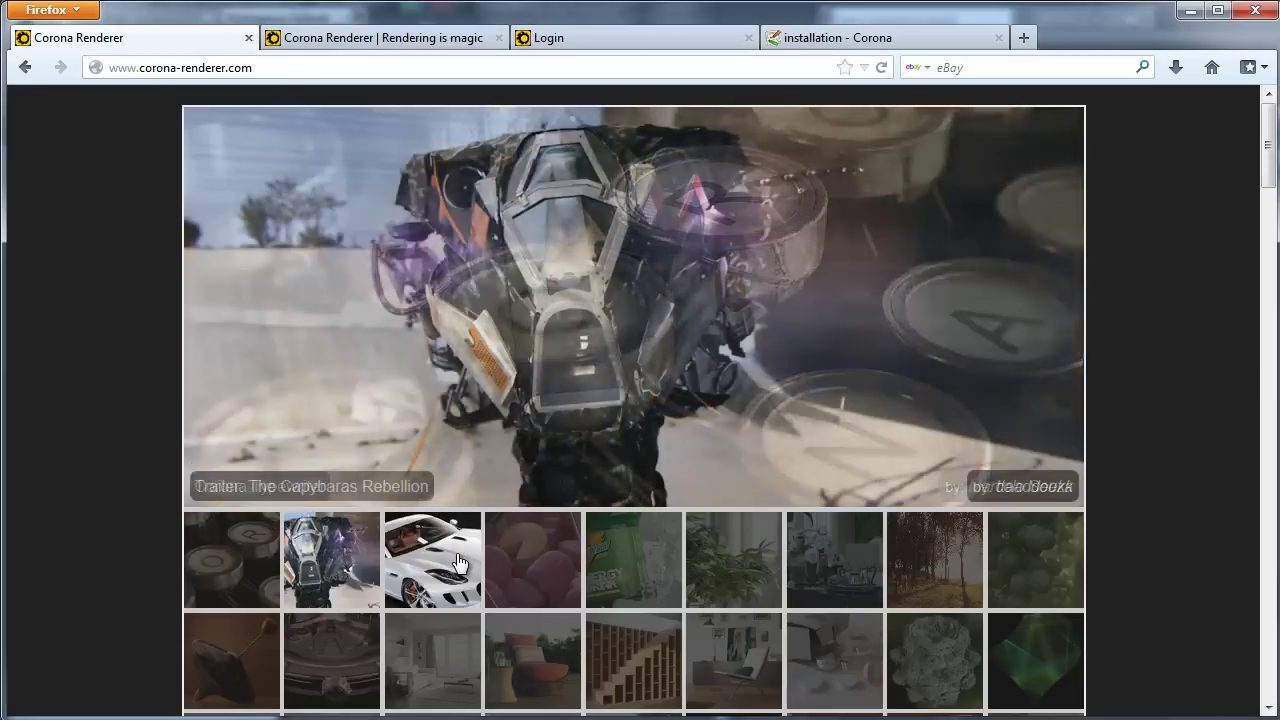
click(457, 566)
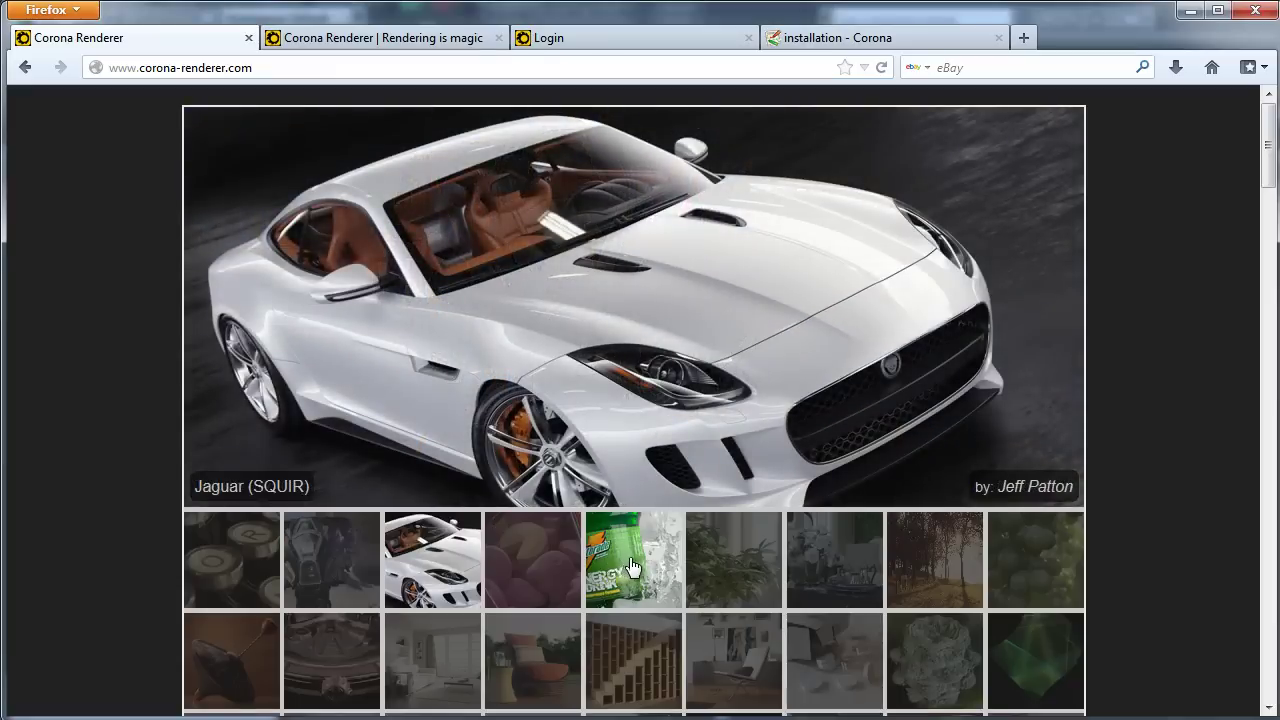
click(634, 566)
click(833, 567)
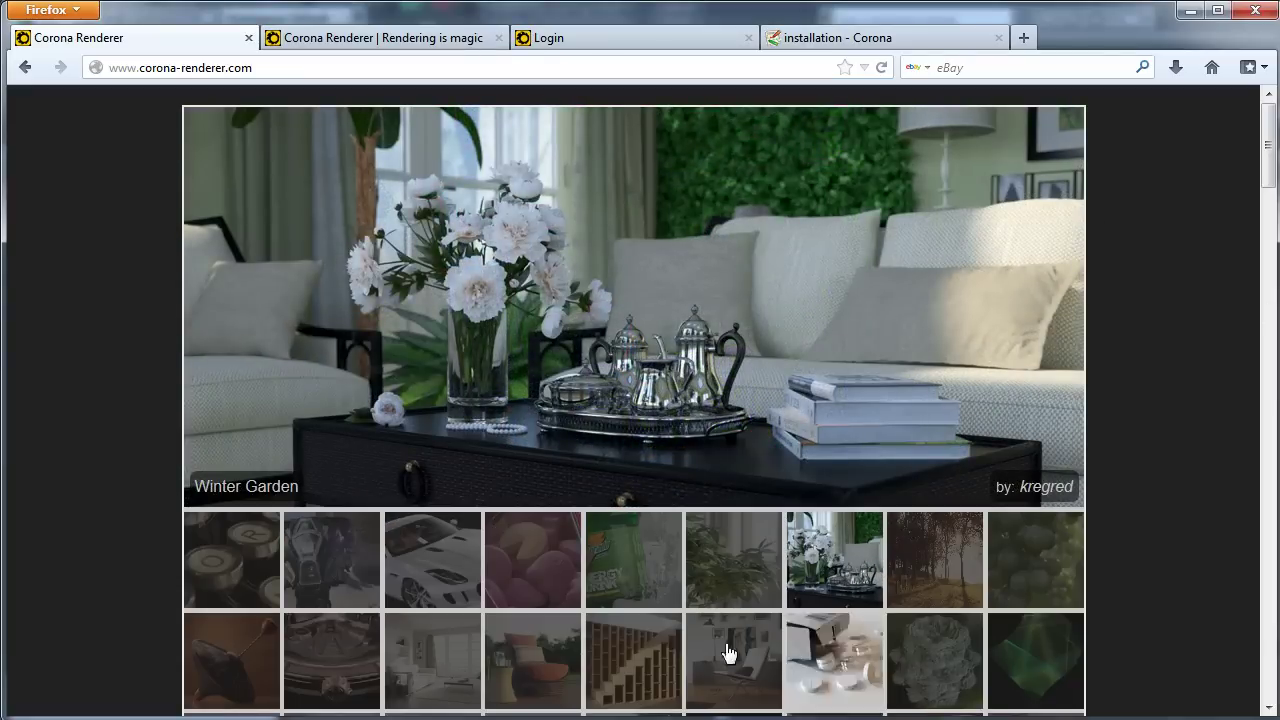
click(424, 660)
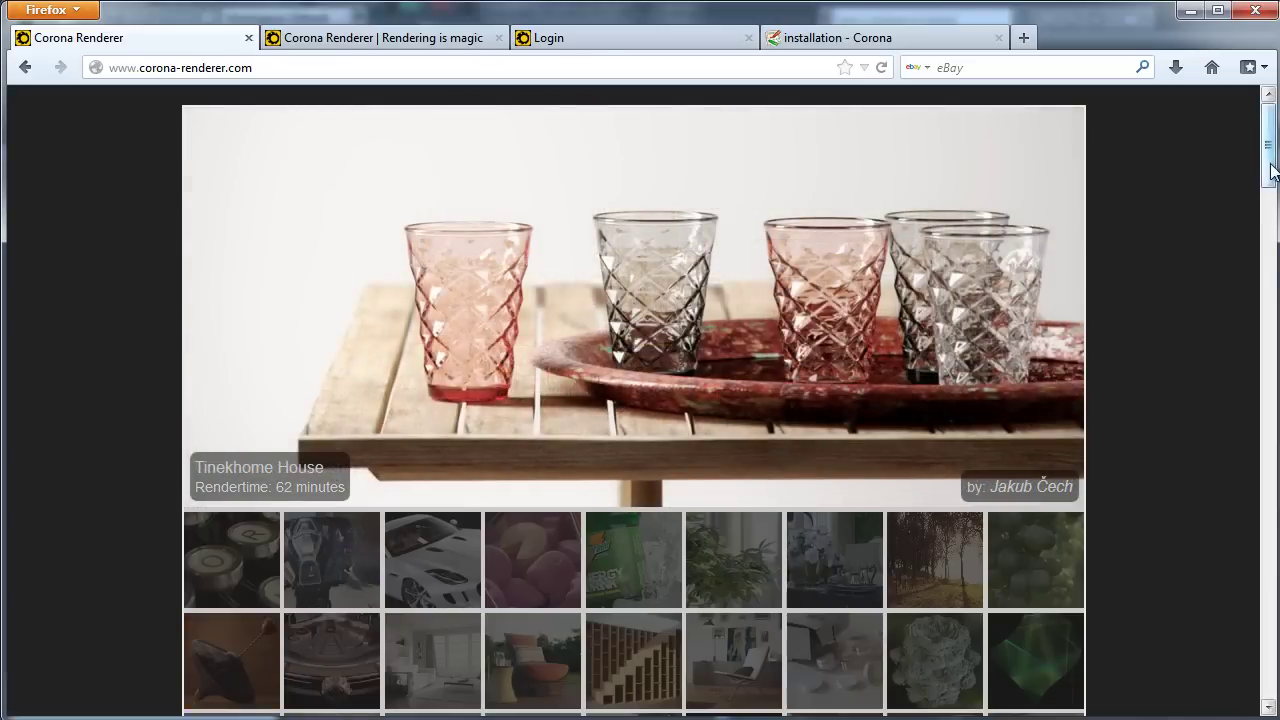
Step: Scroll through the gallery page, then bring up the Corona forum login page
drag(1268, 163, 1268, 268)
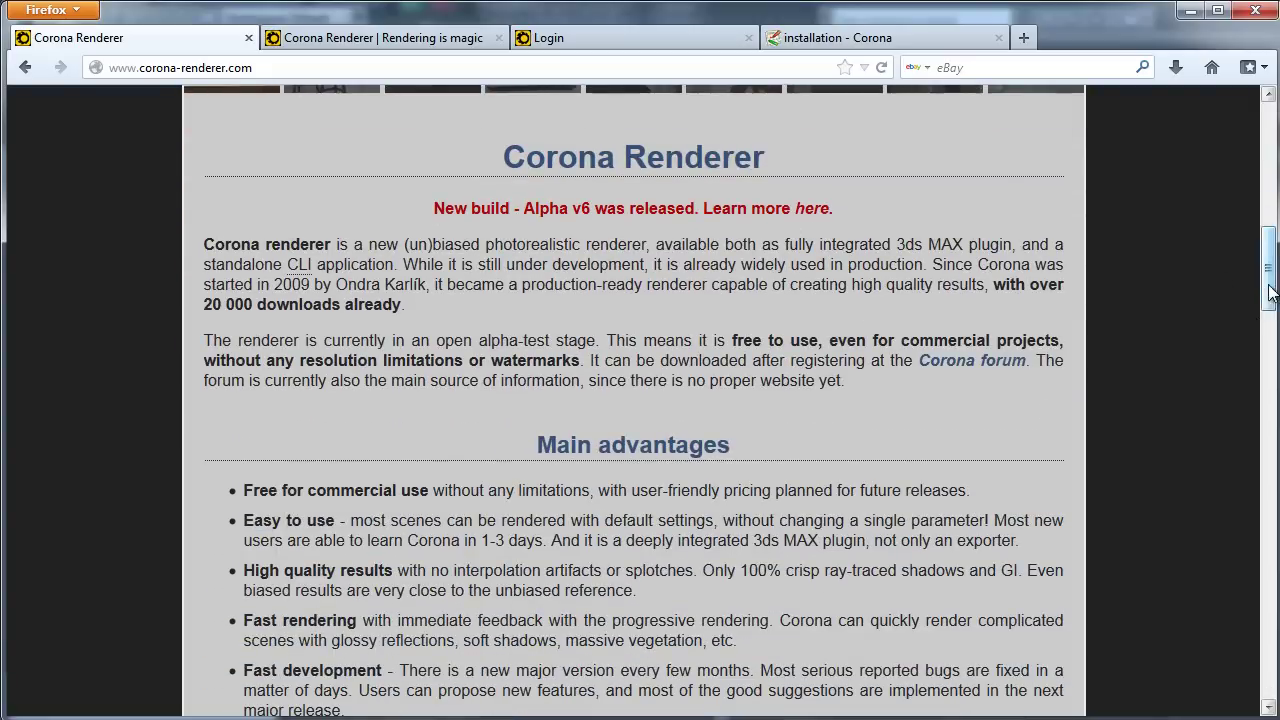
drag(1265, 295, 1239, 131)
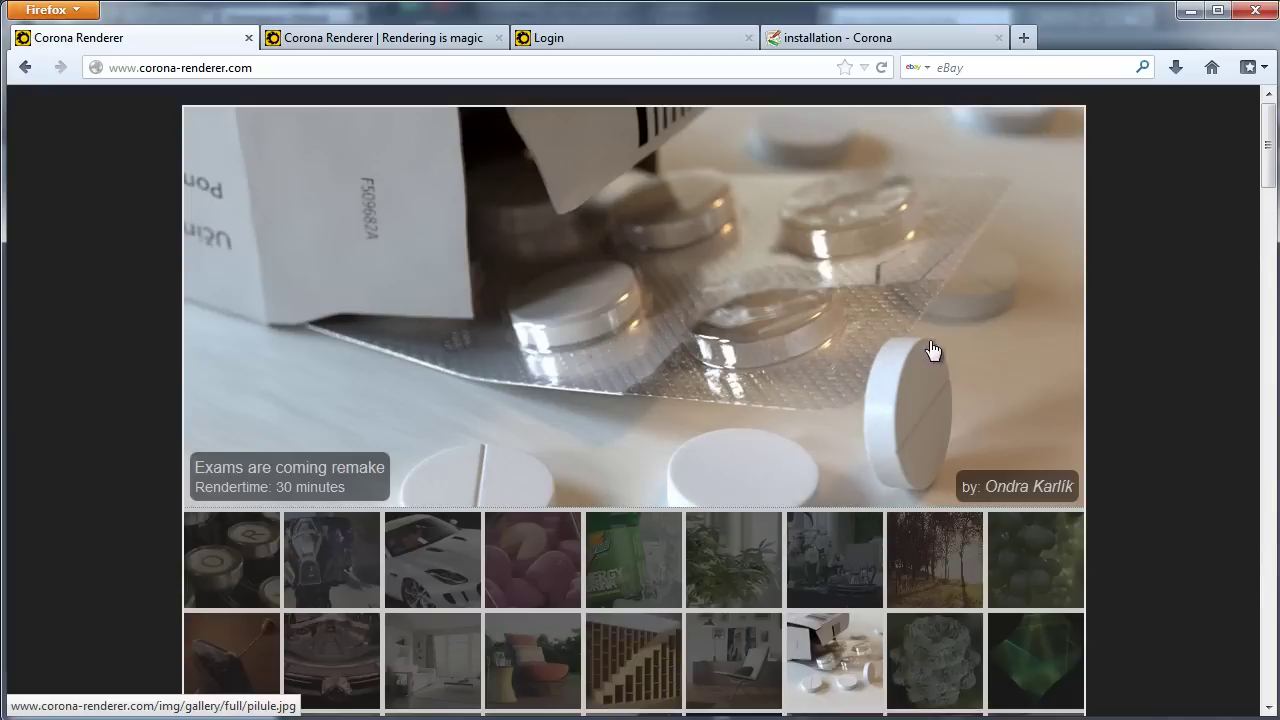
click(573, 37)
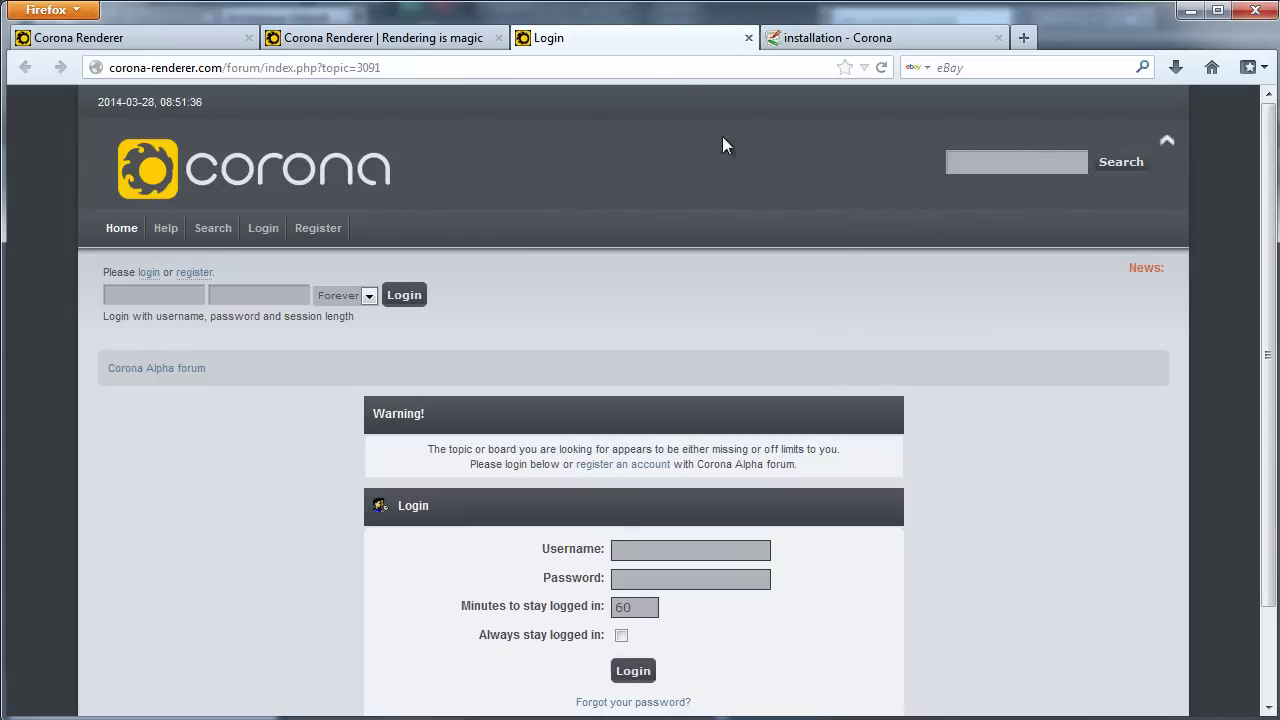
Step: Read through the Corona blog and the wiki installation page
click(380, 40)
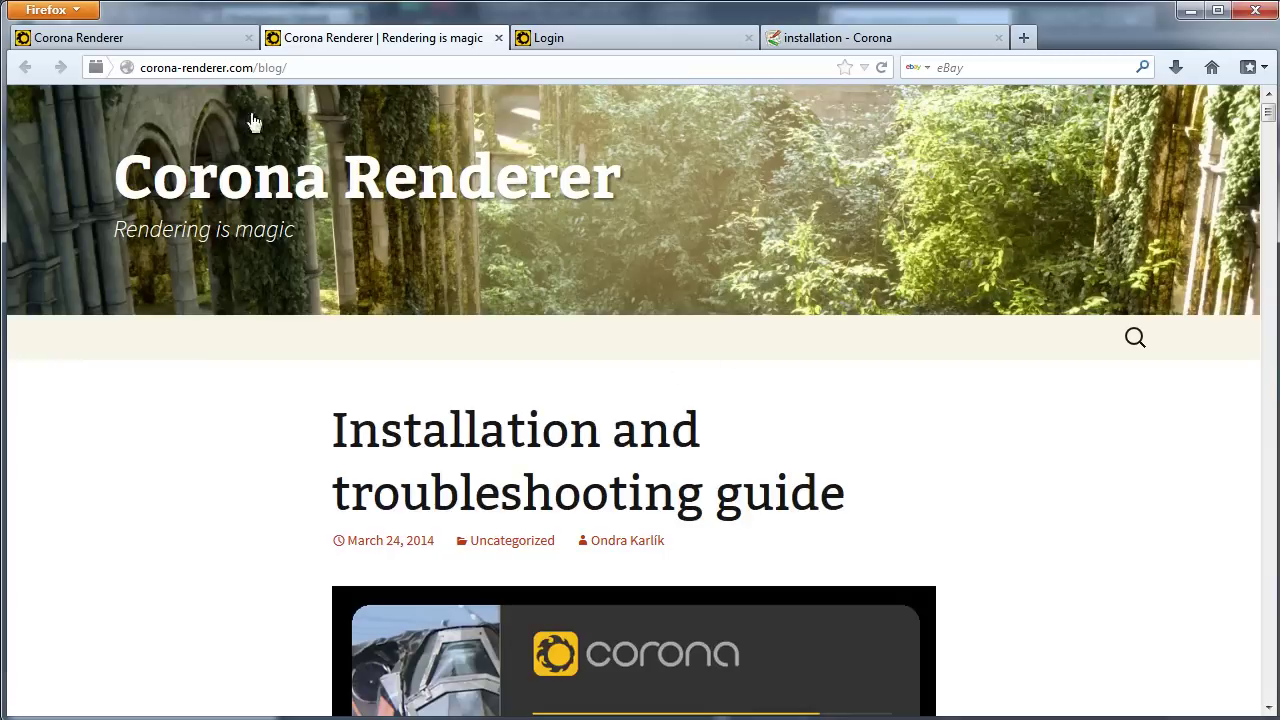
drag(1268, 117, 1268, 133)
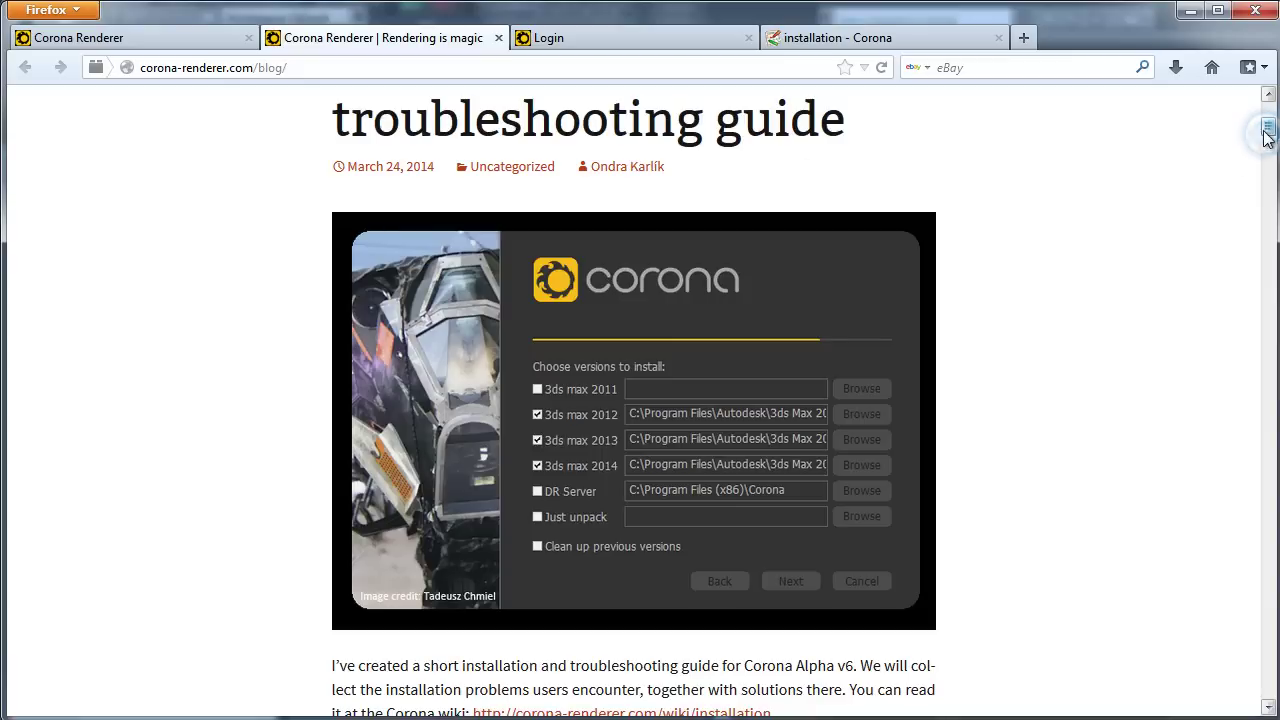
mouse_move(1268, 133)
mouse_down()
mouse_move(1272, 145)
mouse_move(1269, 134)
mouse_up()
click(860, 40)
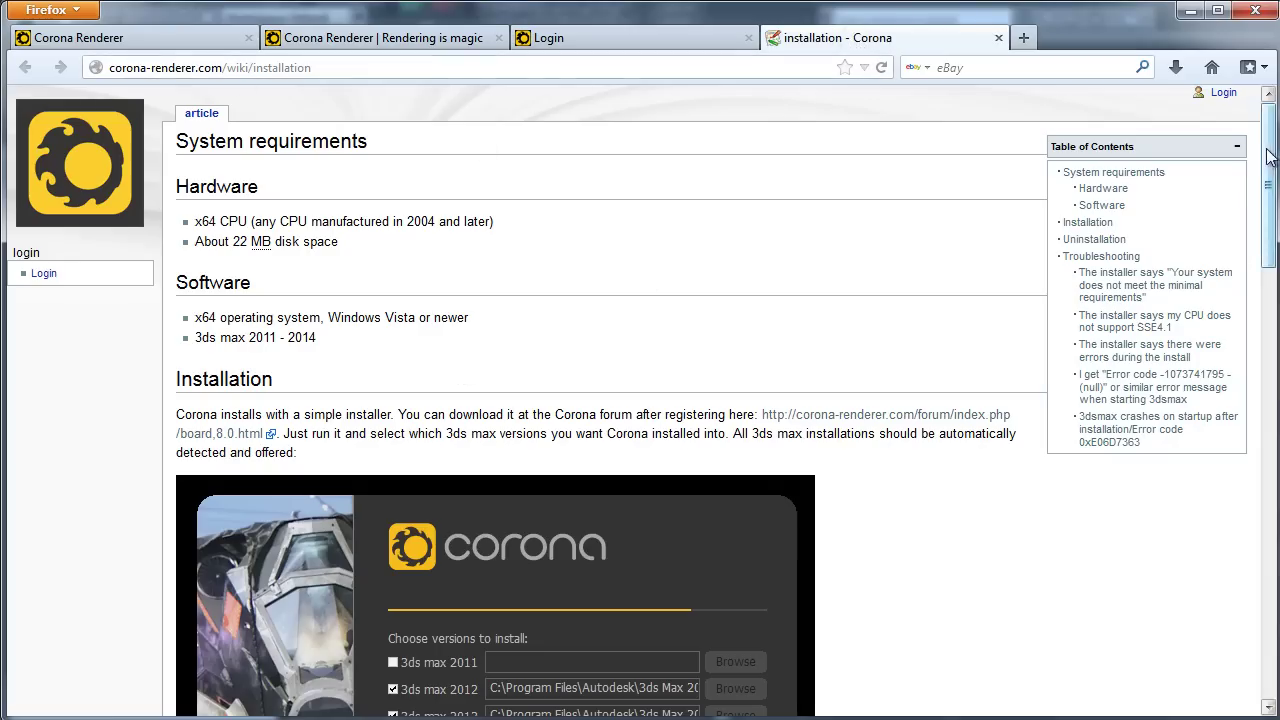
mouse_move(1273, 189)
mouse_down()
mouse_move(1257, 514)
mouse_move(1262, 170)
mouse_up()
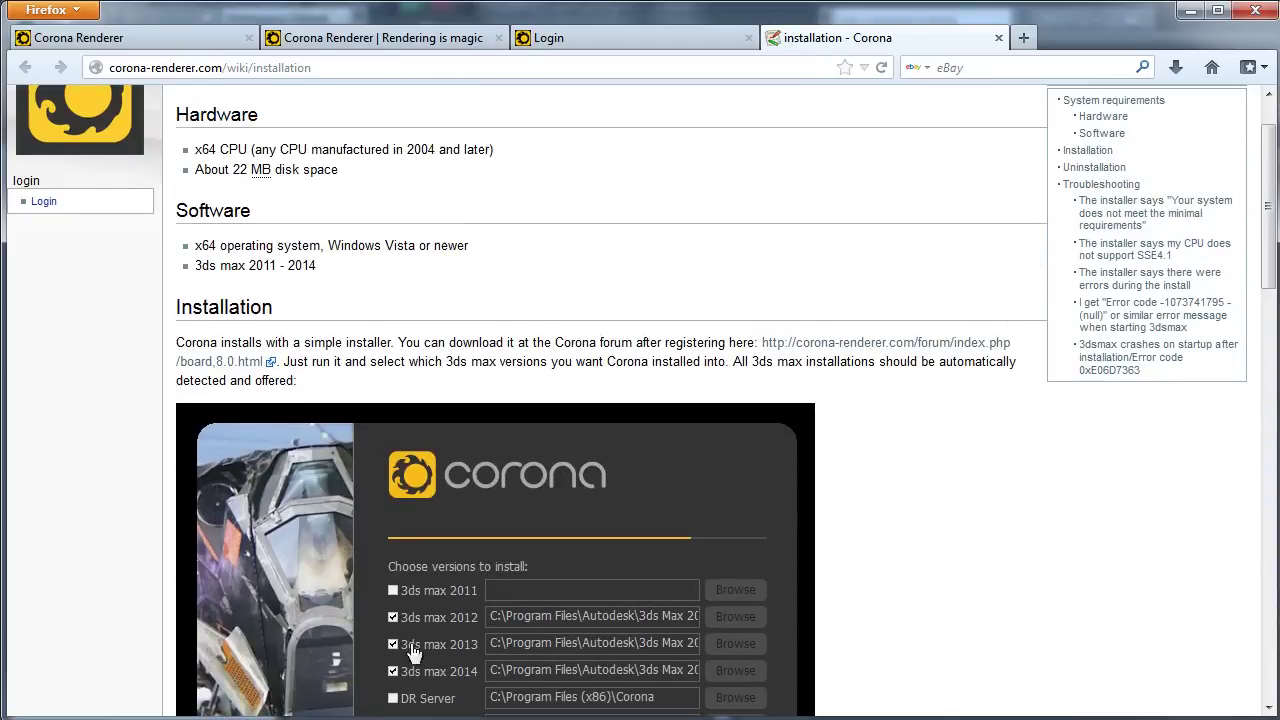
drag(1272, 248, 1270, 323)
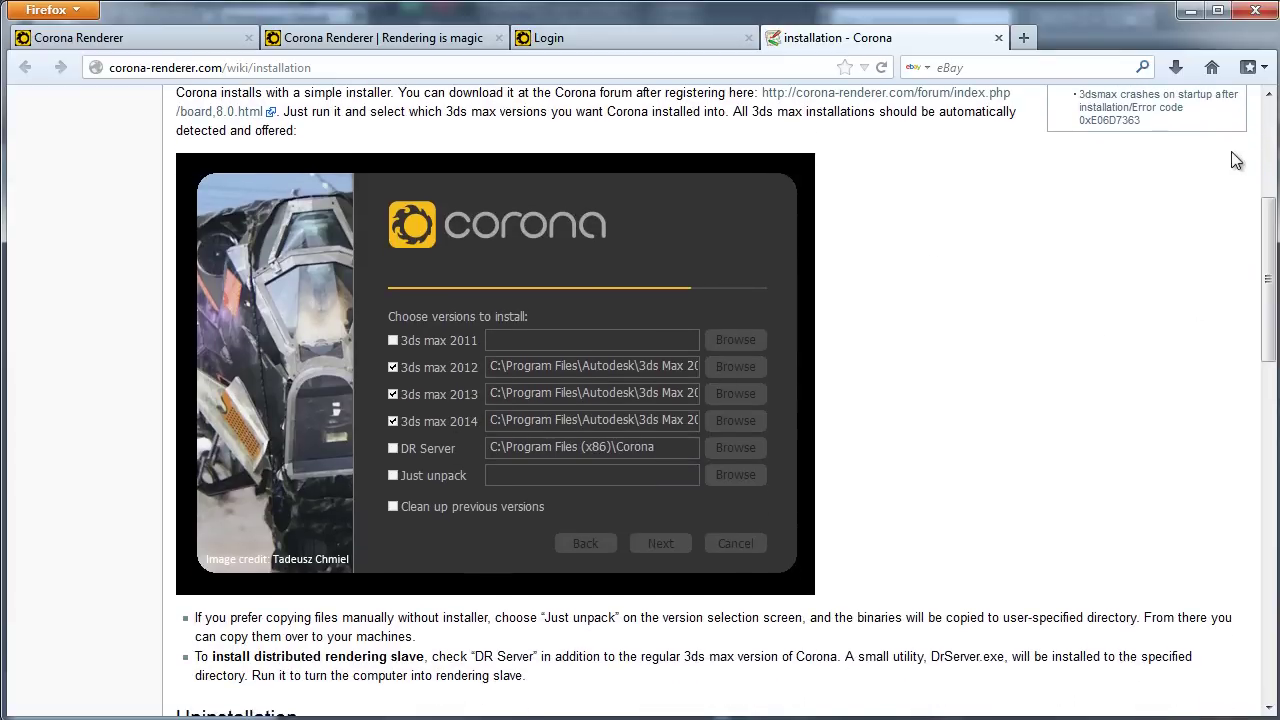
Step: Go back to the Corona homepage gallery showing the Guest house interior render
click(362, 40)
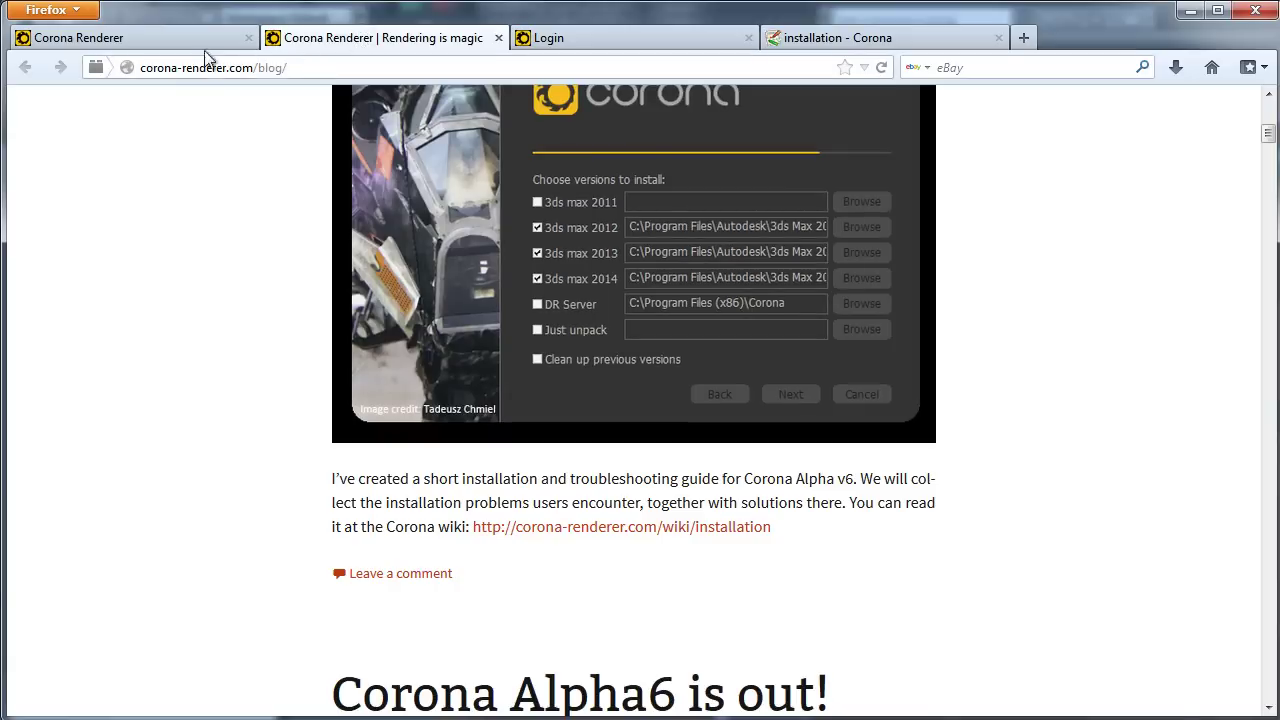
click(177, 38)
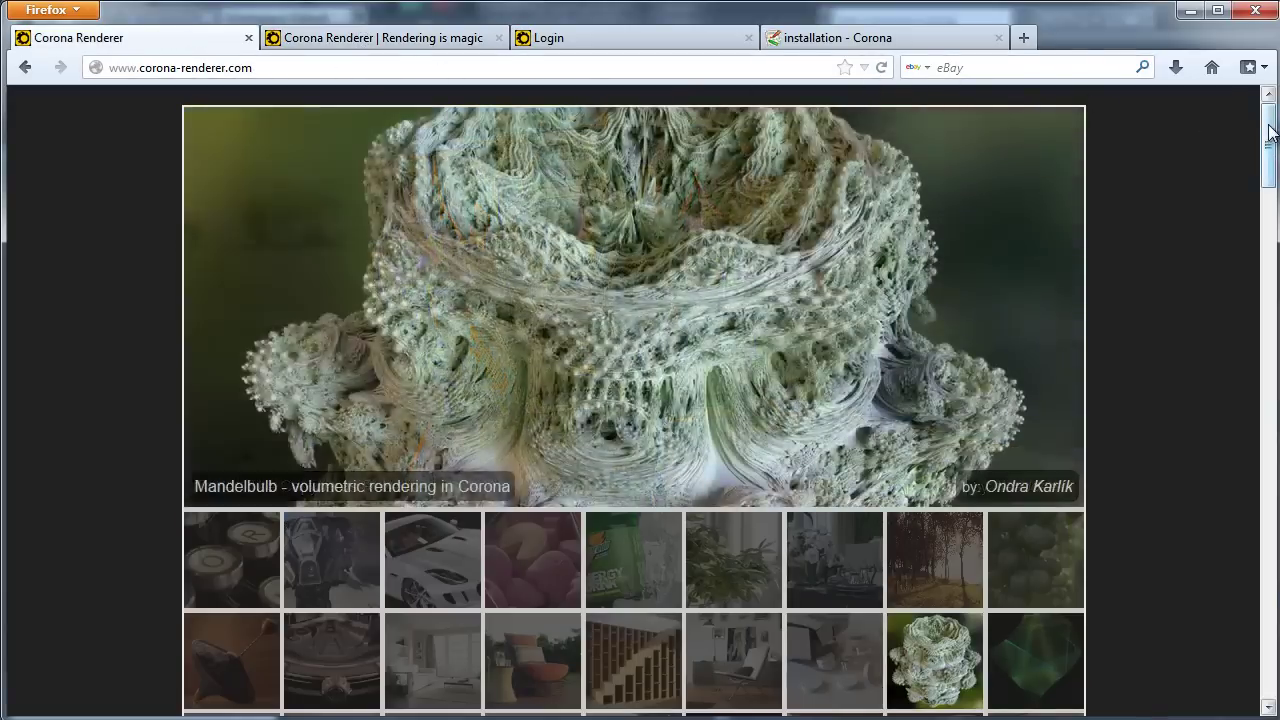
drag(1272, 132, 1046, 63)
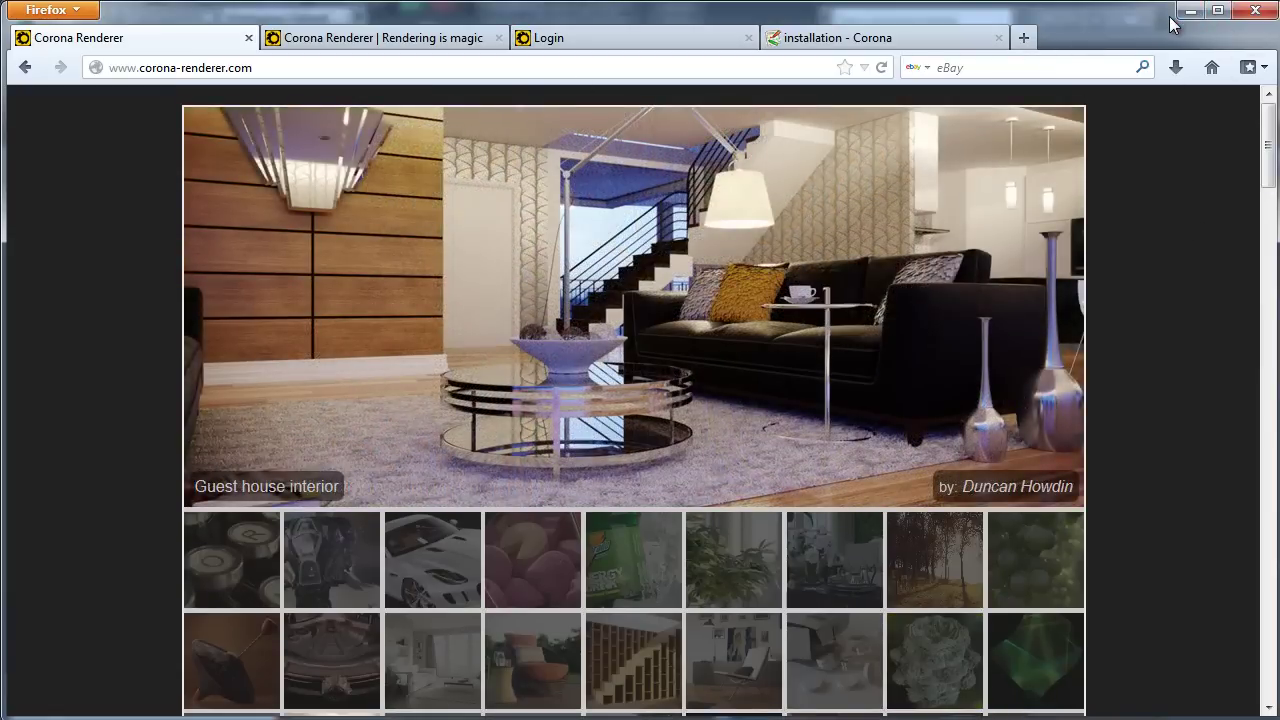
Step: Minimize Firefox and assign CoronaRenderer as the production renderer in Render Setup's Assign Renderer rollout
click(1190, 10)
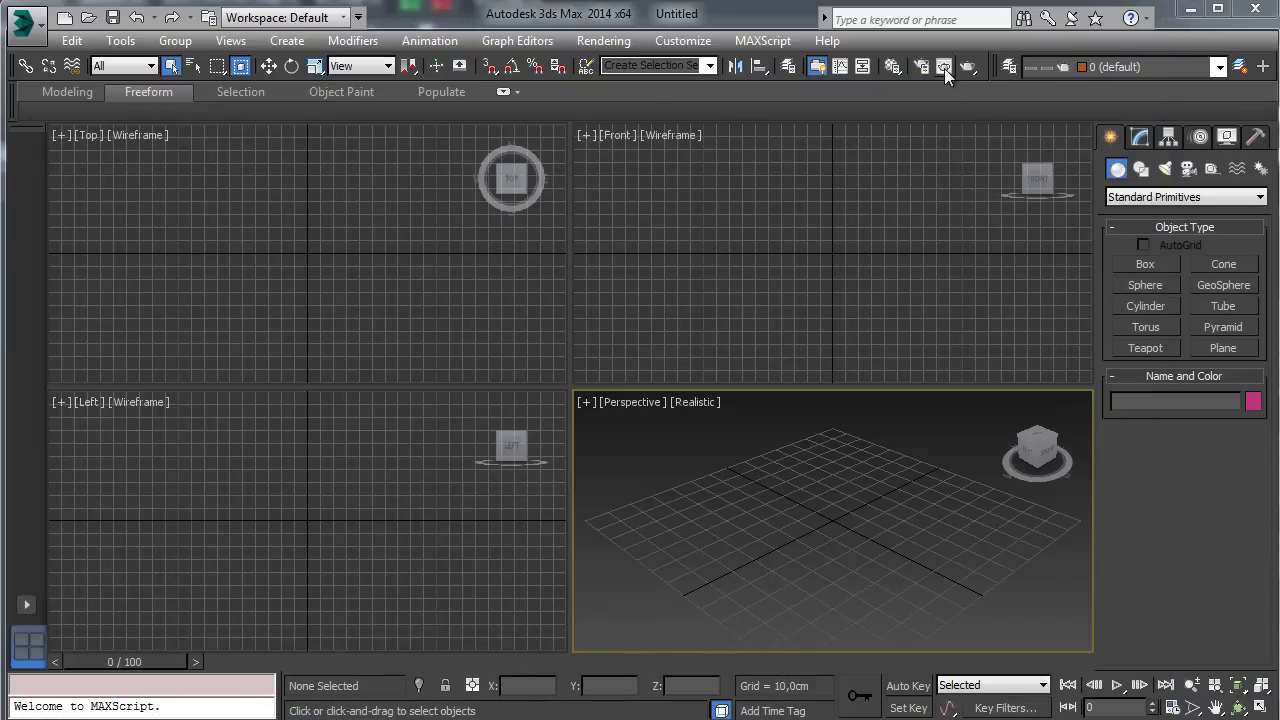
click(916, 67)
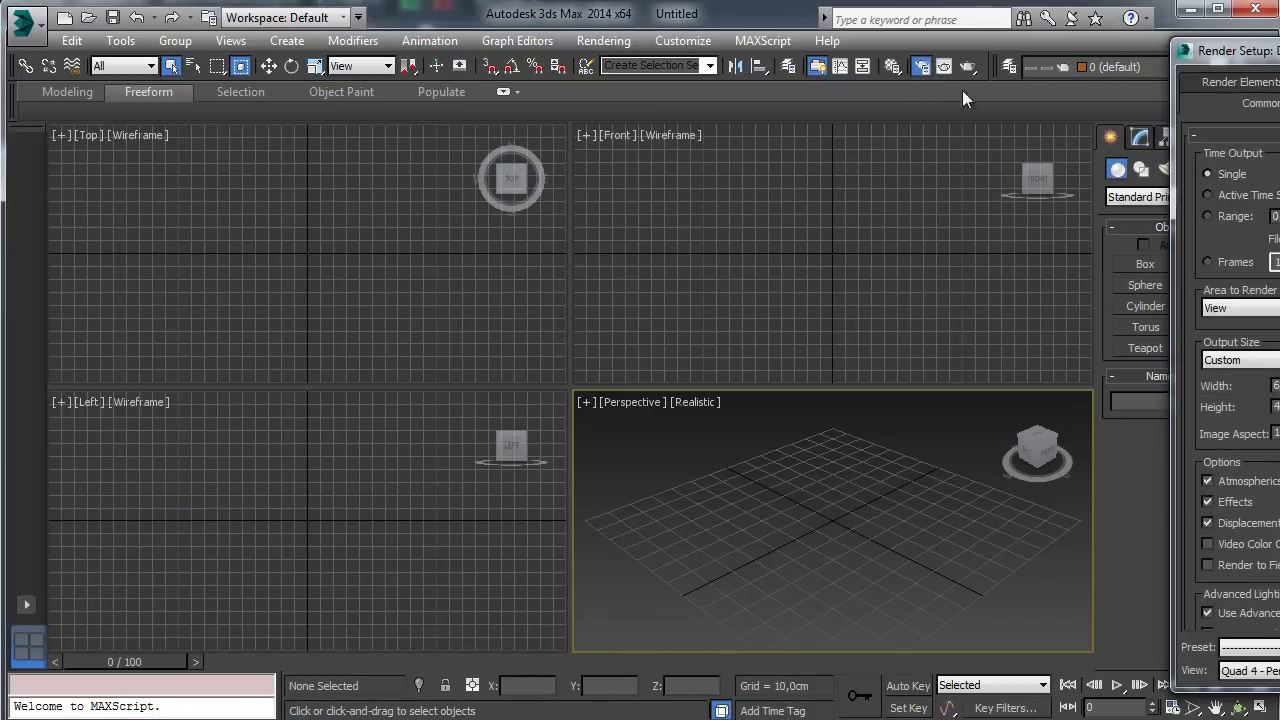
drag(1277, 53, 246, 84)
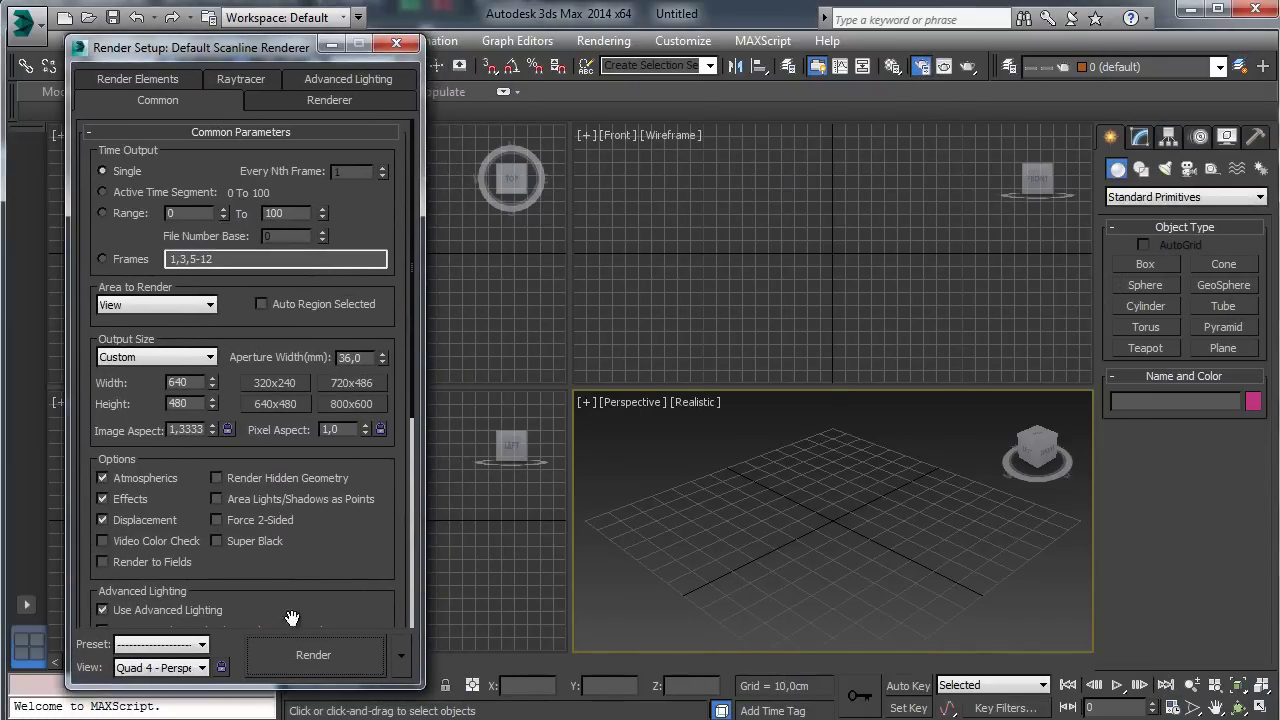
scroll(340, 585, down, 5)
scroll(362, 573, down, 1)
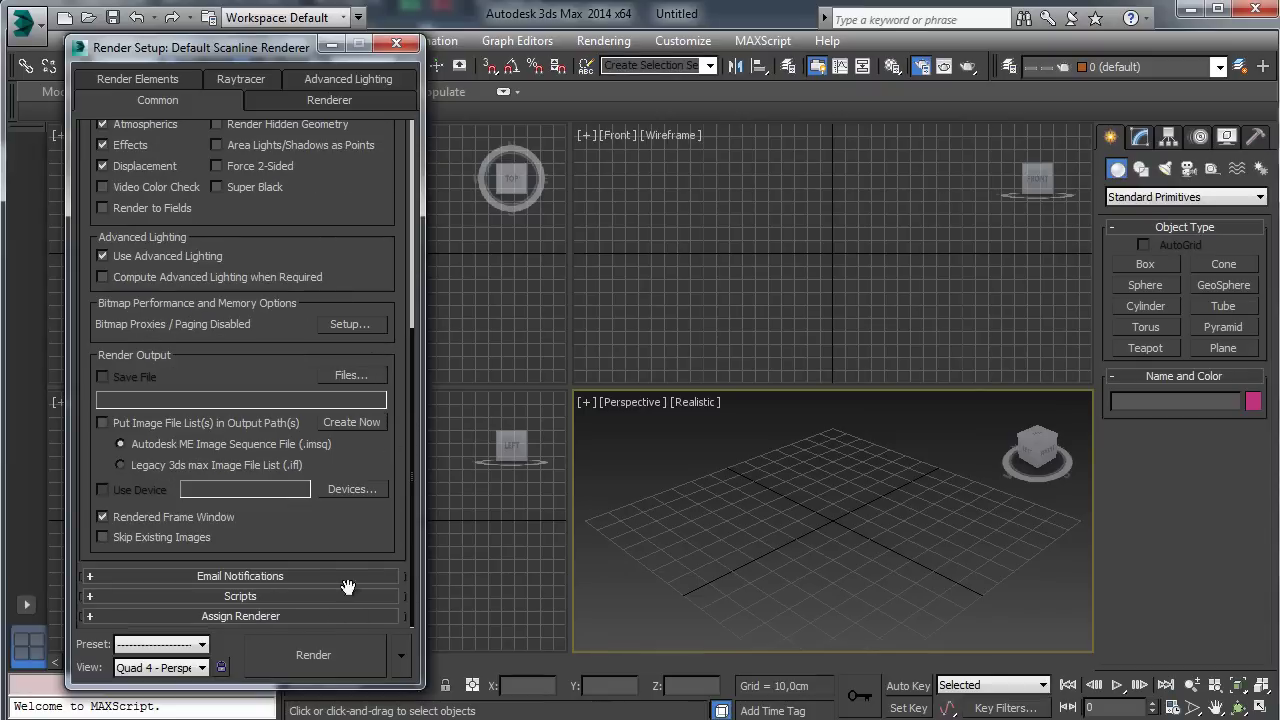
click(353, 615)
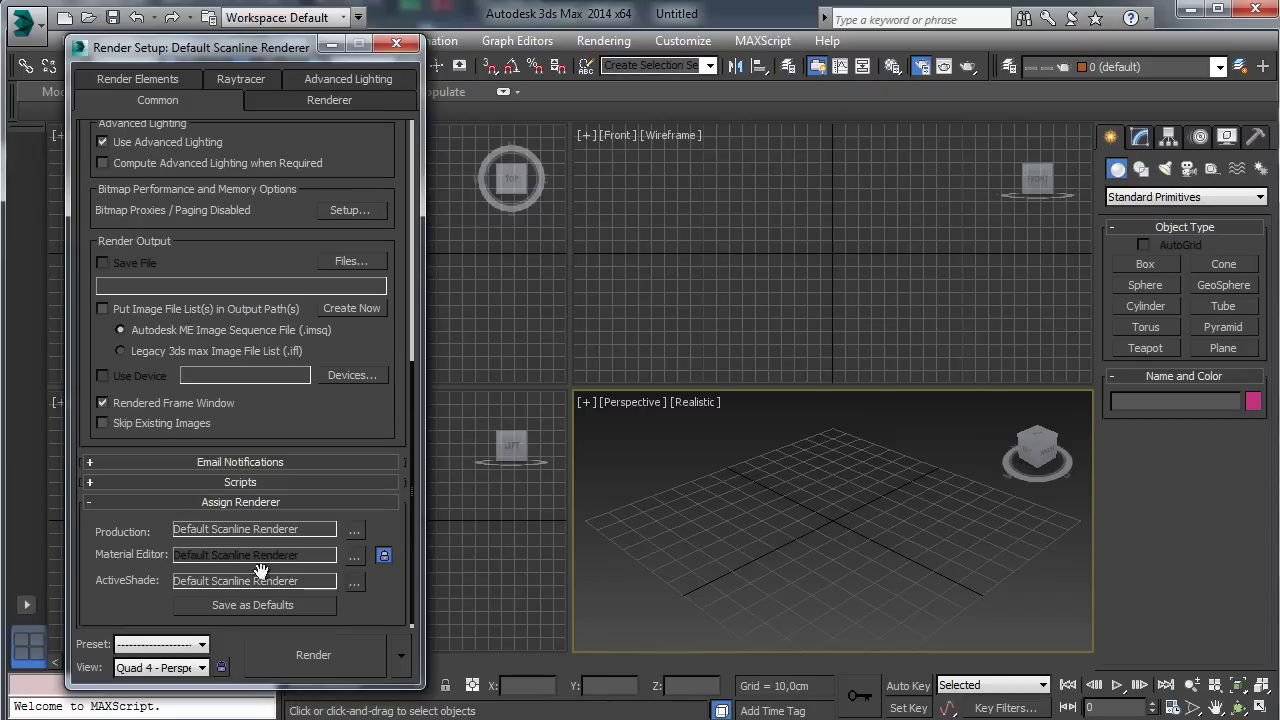
click(356, 530)
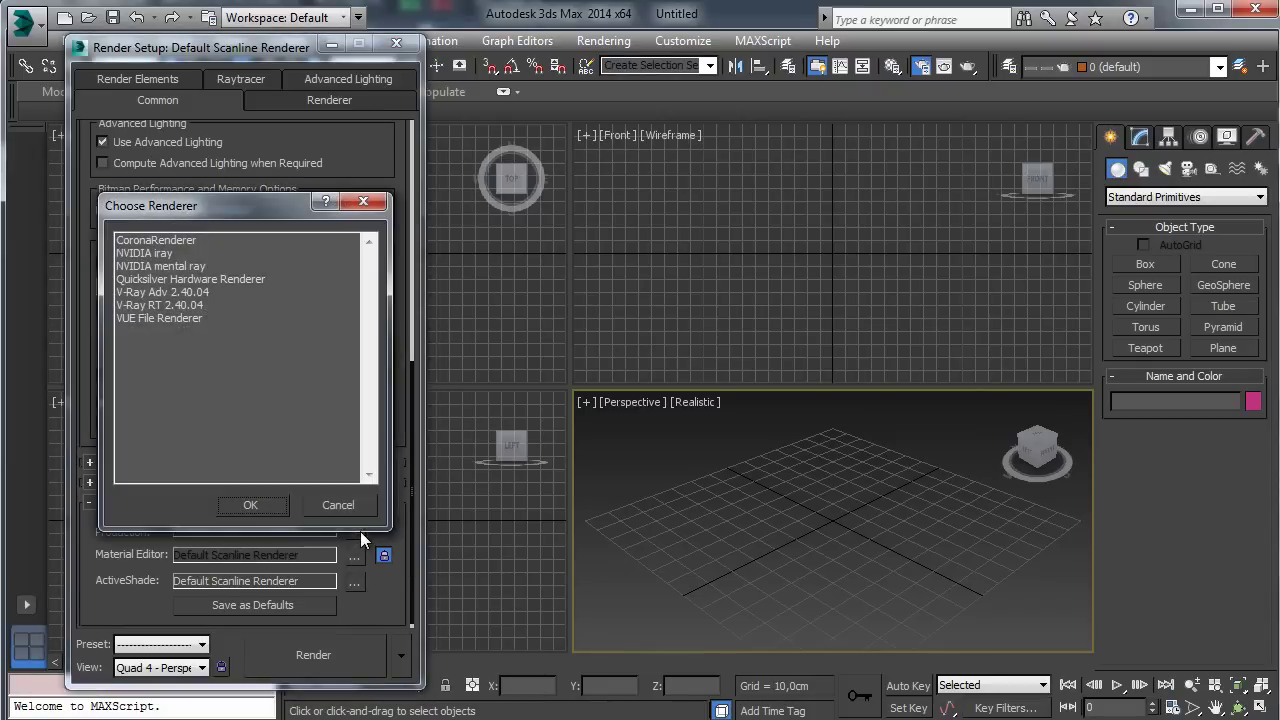
click(176, 242)
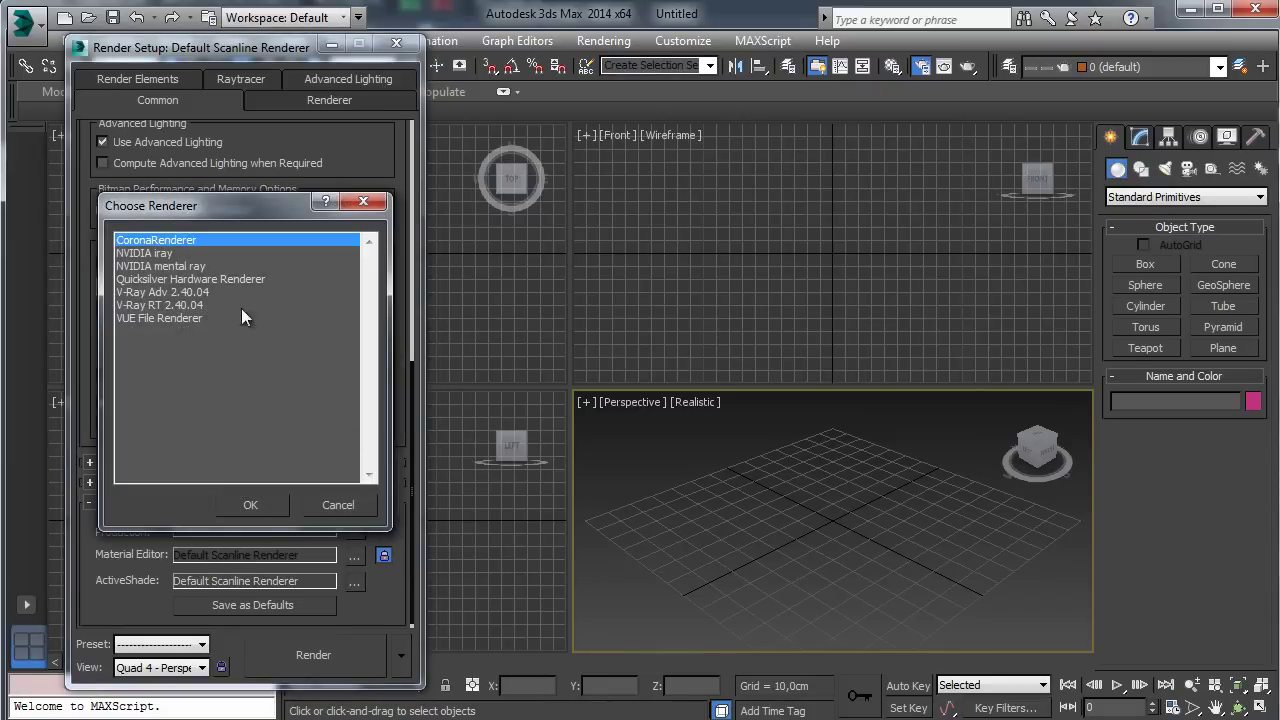
click(234, 504)
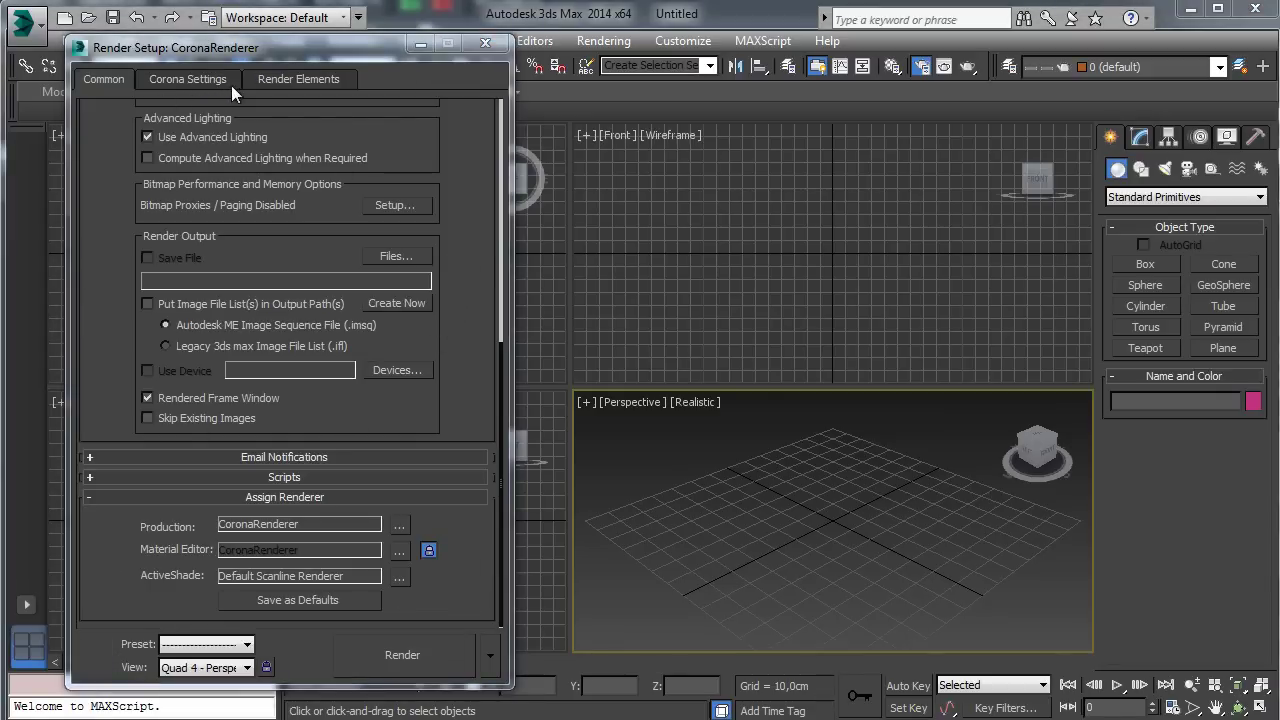
Step: Switch to the Corona Settings tab and expand the About Corona Renderer rollout
click(204, 80)
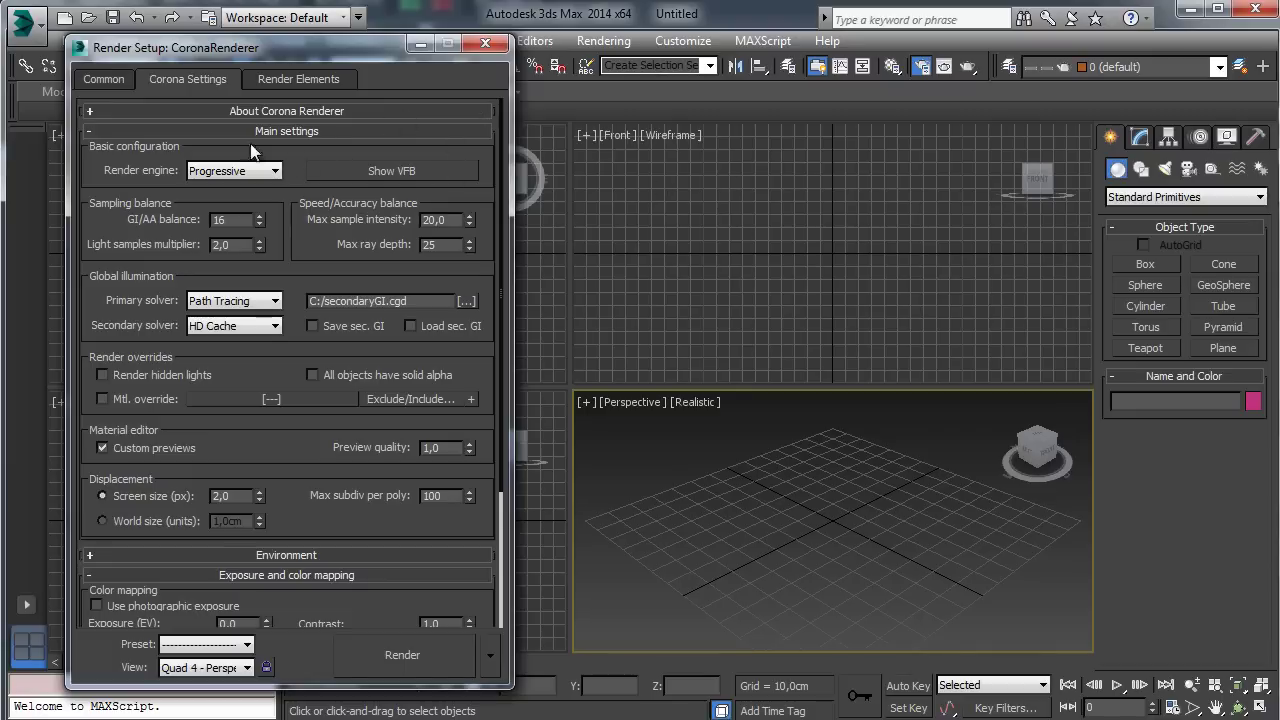
scroll(273, 441, down, 5)
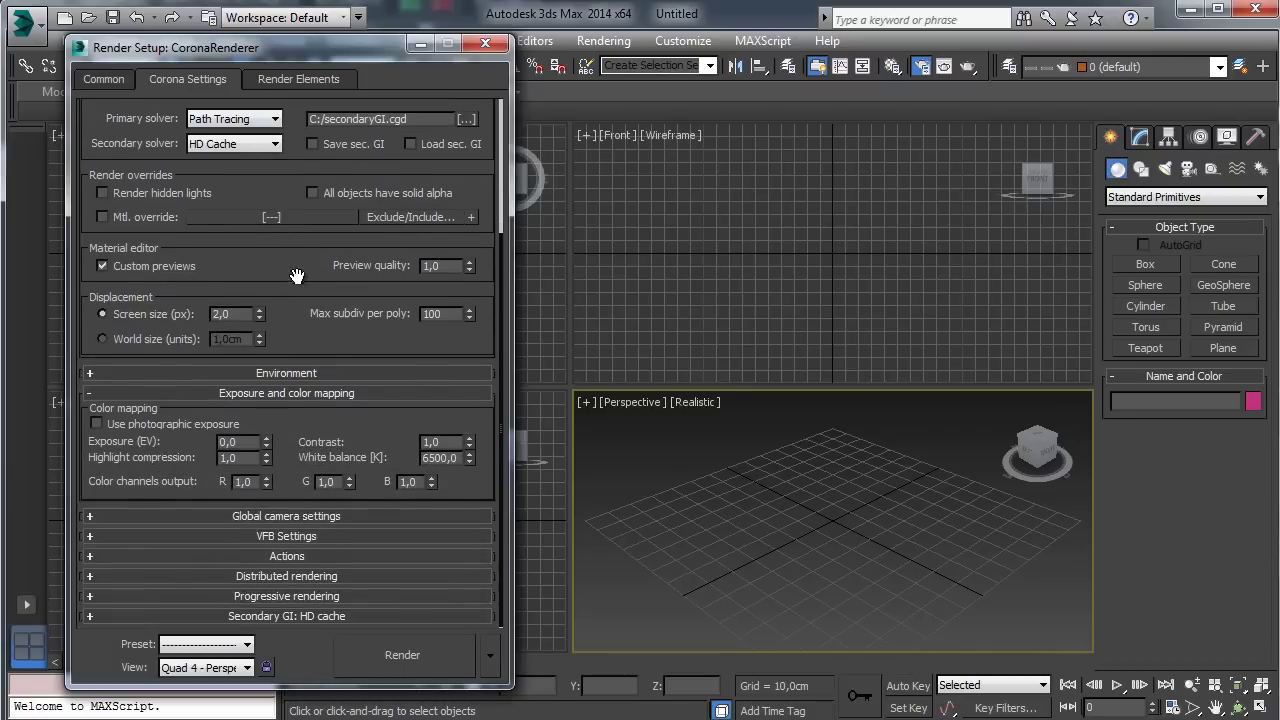
scroll(288, 271, up, 5)
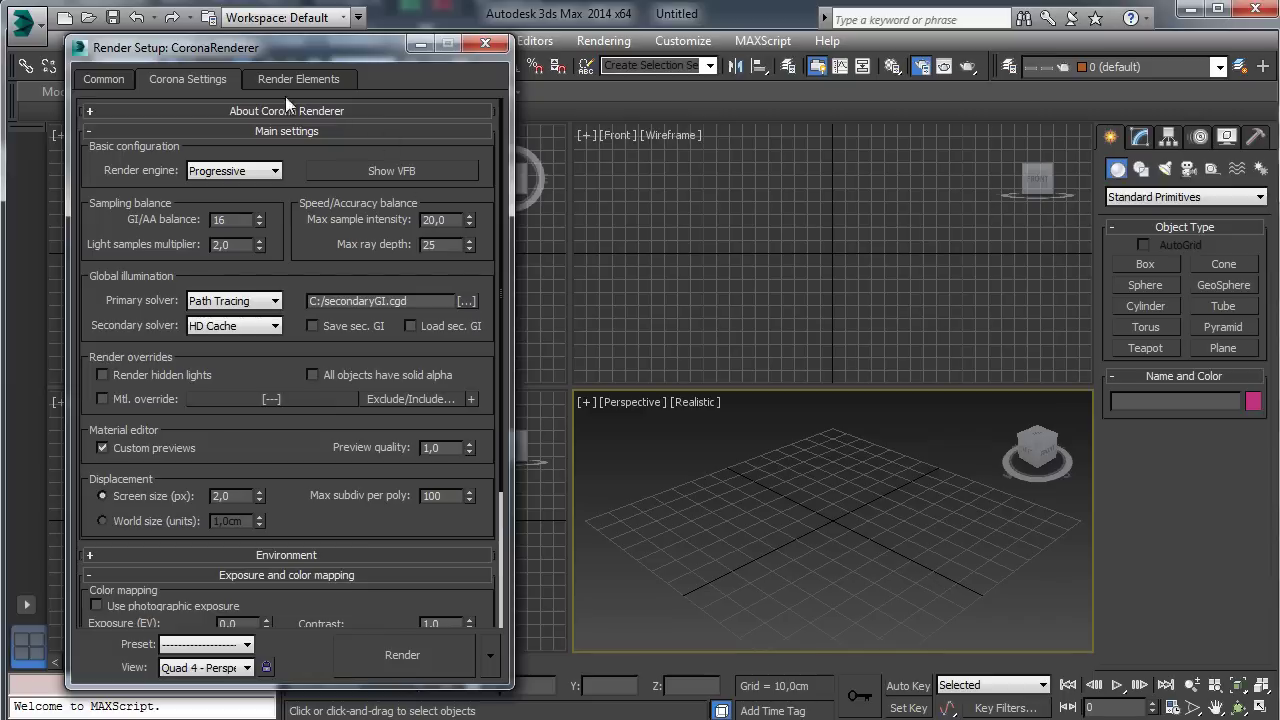
click(316, 109)
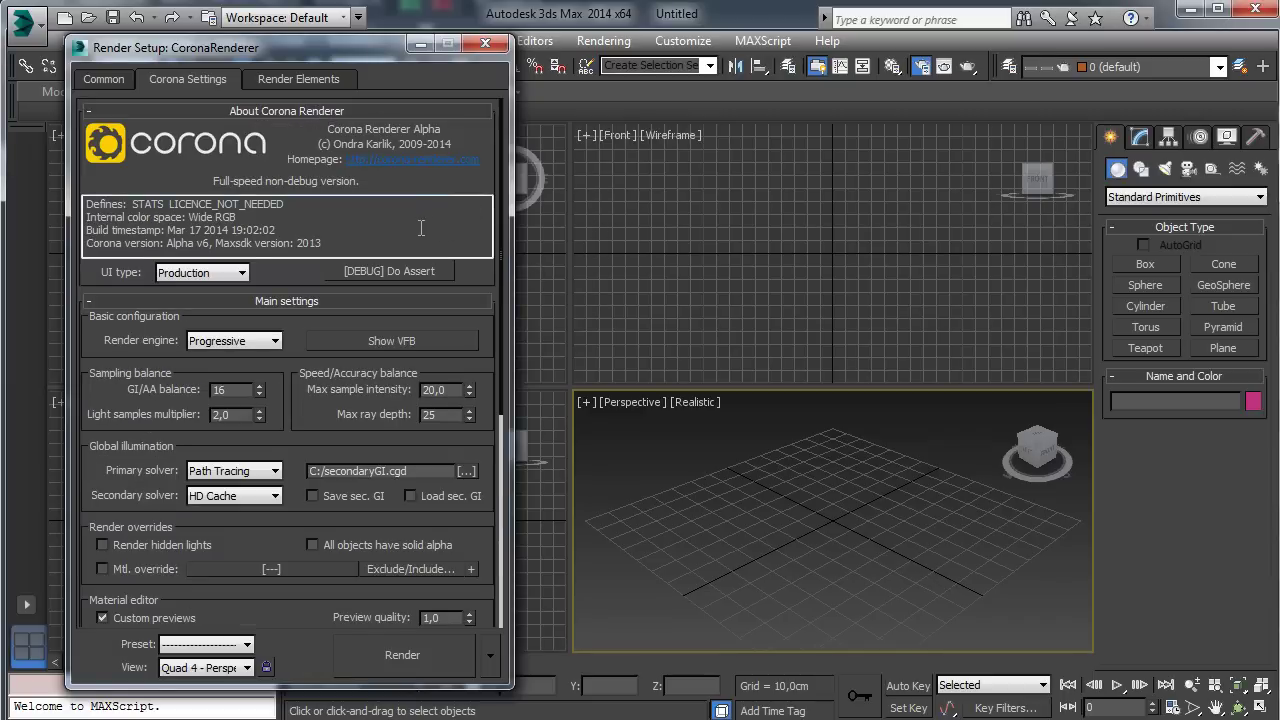
Step: Keep the UI type at Production and scroll back up to the Main settings
click(240, 273)
click(242, 273)
drag(288, 274, 290, 158)
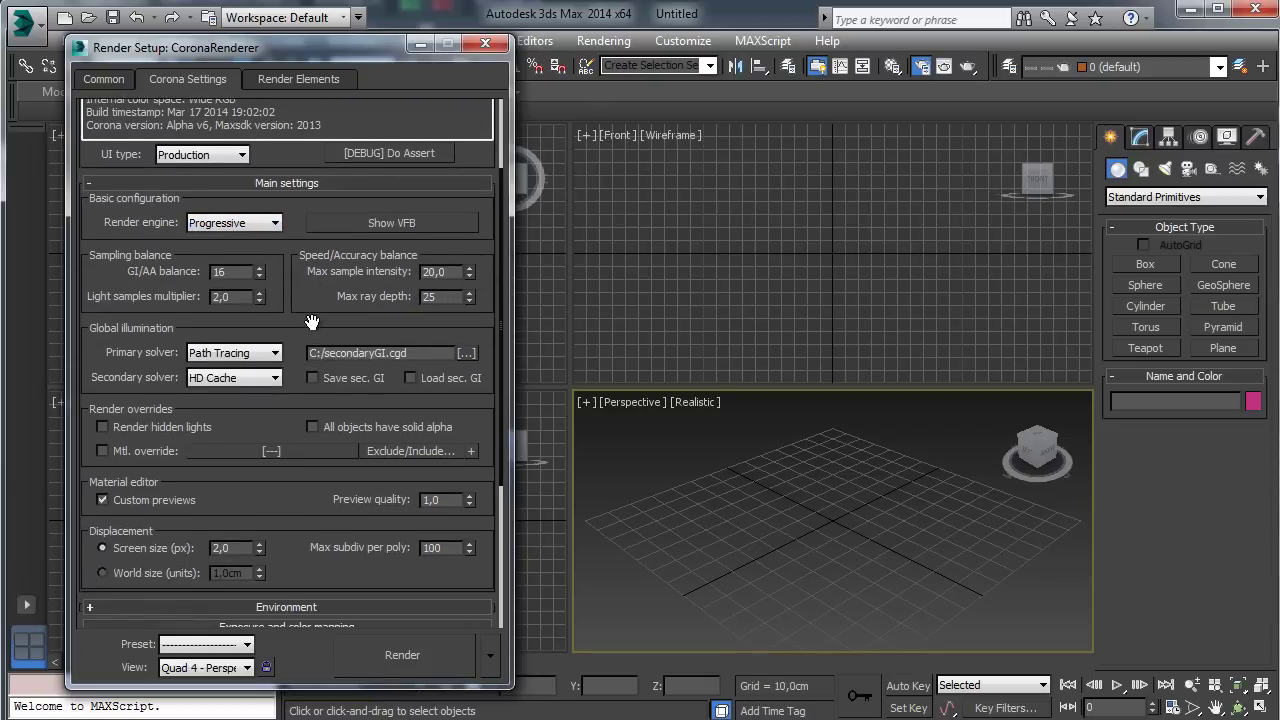
drag(315, 320, 352, 47)
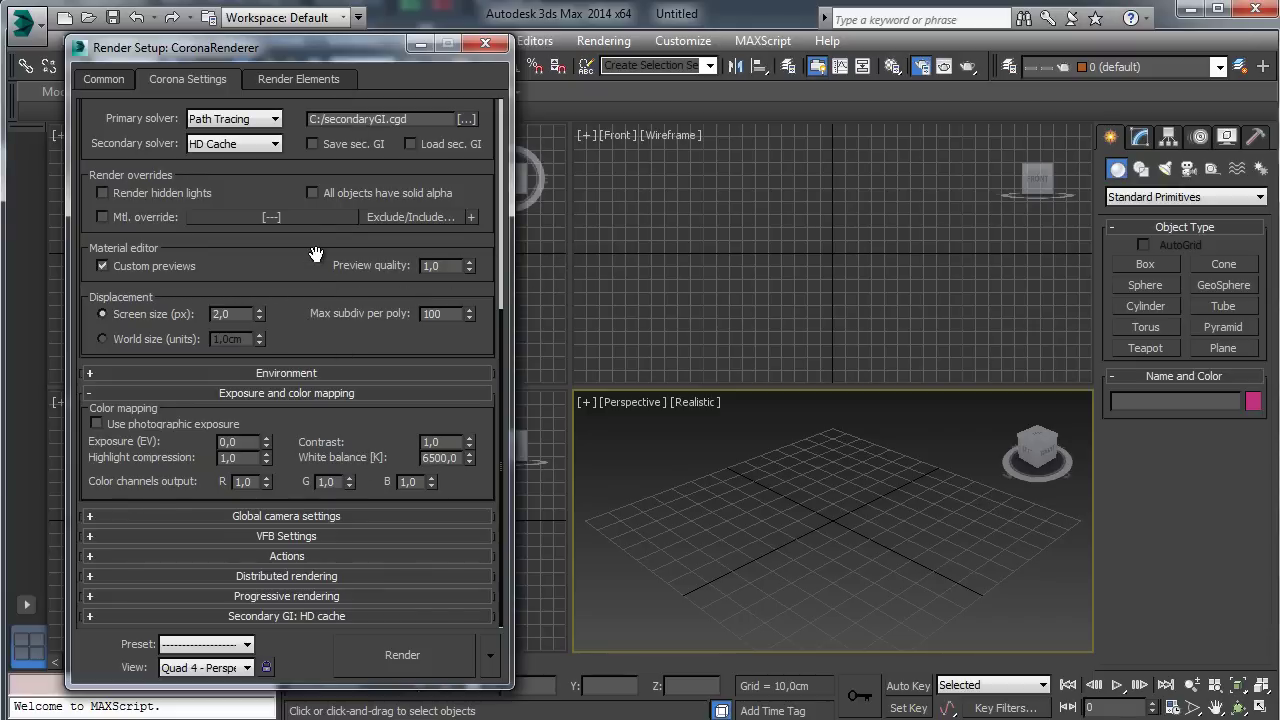
scroll(294, 280, up, 5)
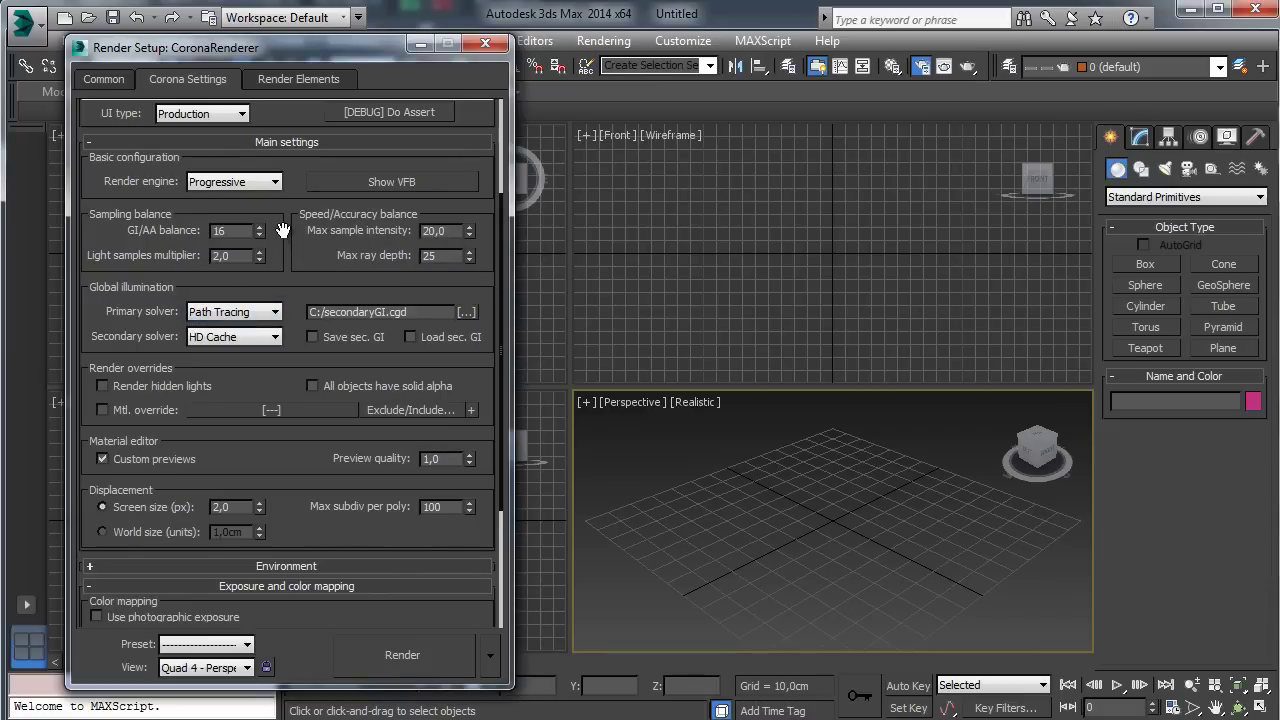
Step: Inspect the options in the Corona render settings rollouts
mouse_move(196, 184)
mouse_move(206, 312)
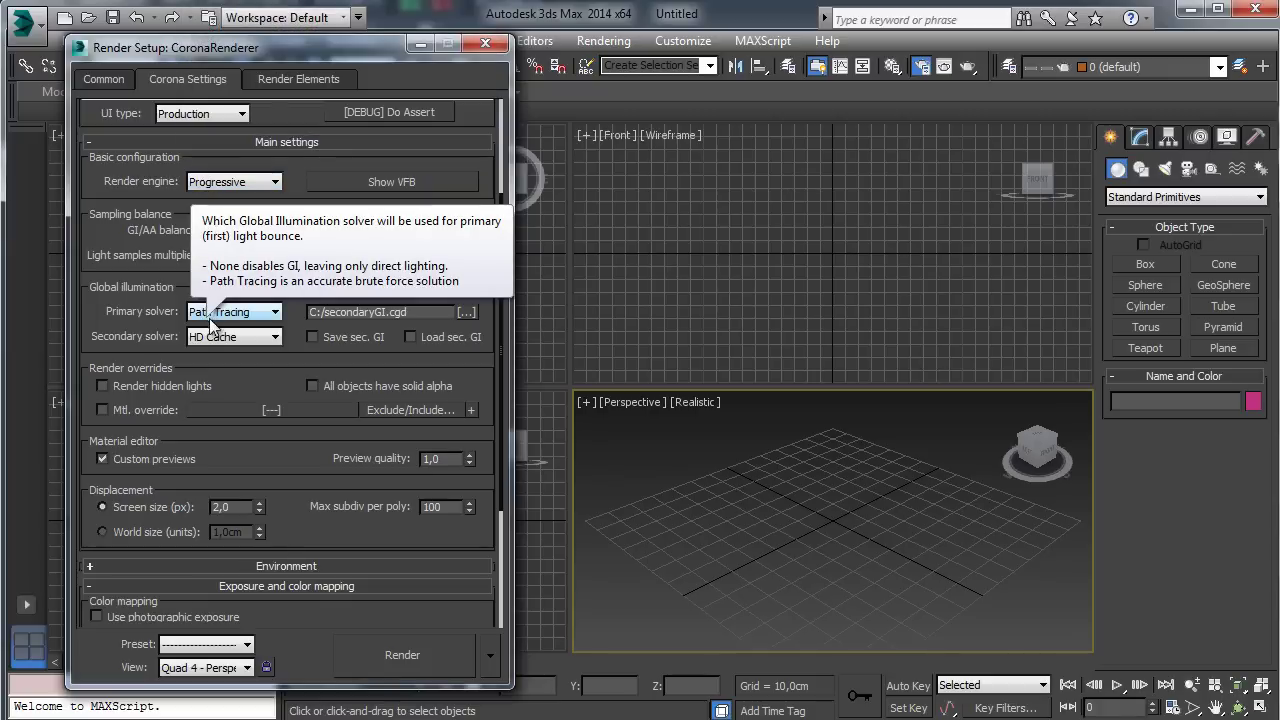
mouse_move(208, 338)
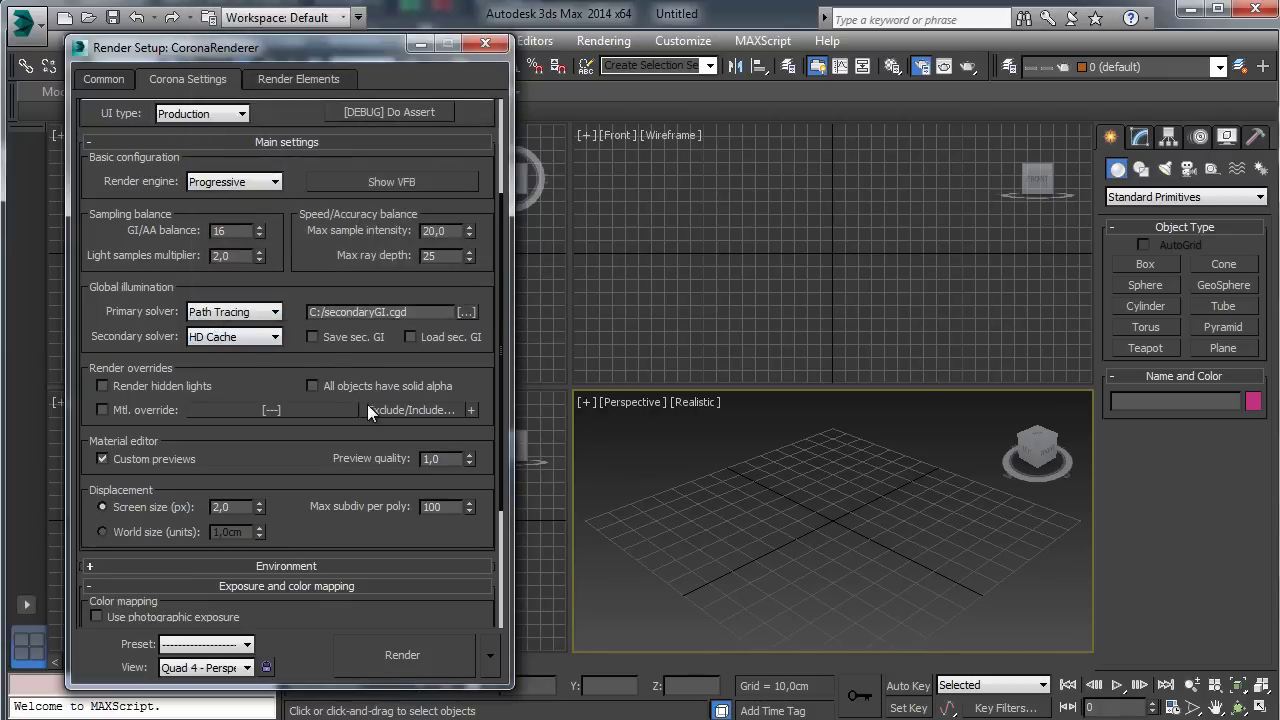
mouse_move(367, 405)
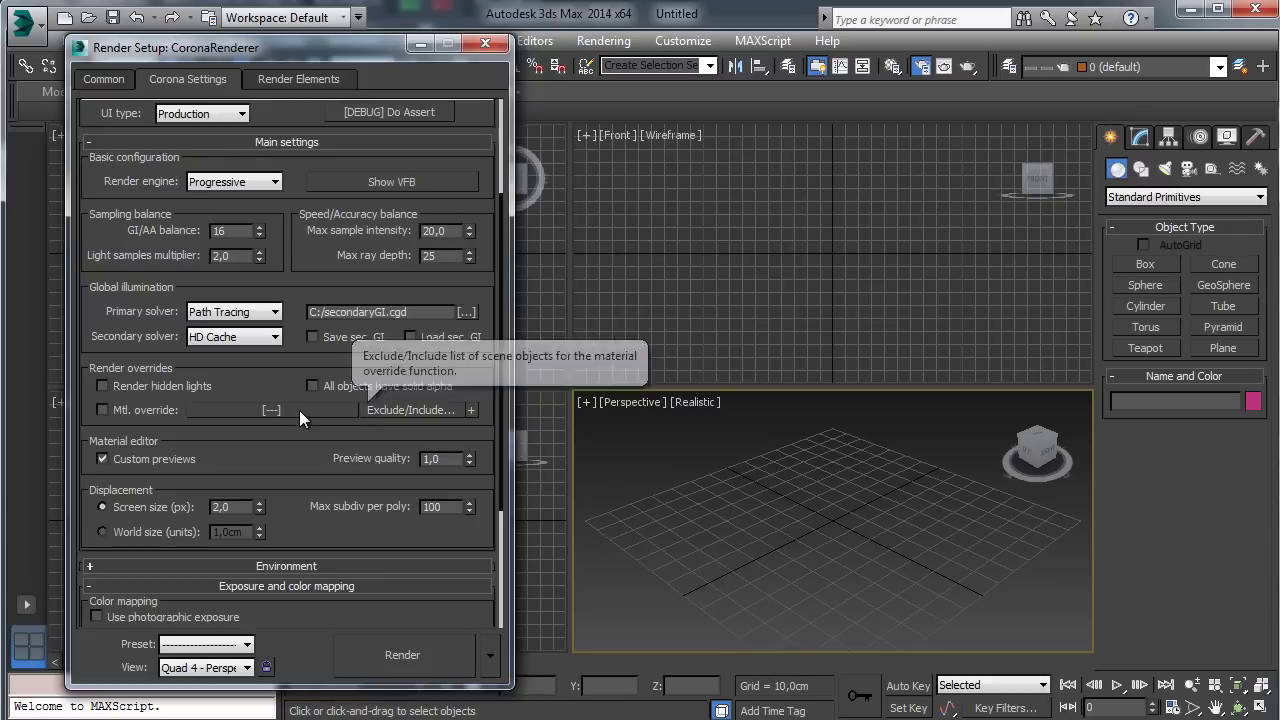
mouse_move(302, 410)
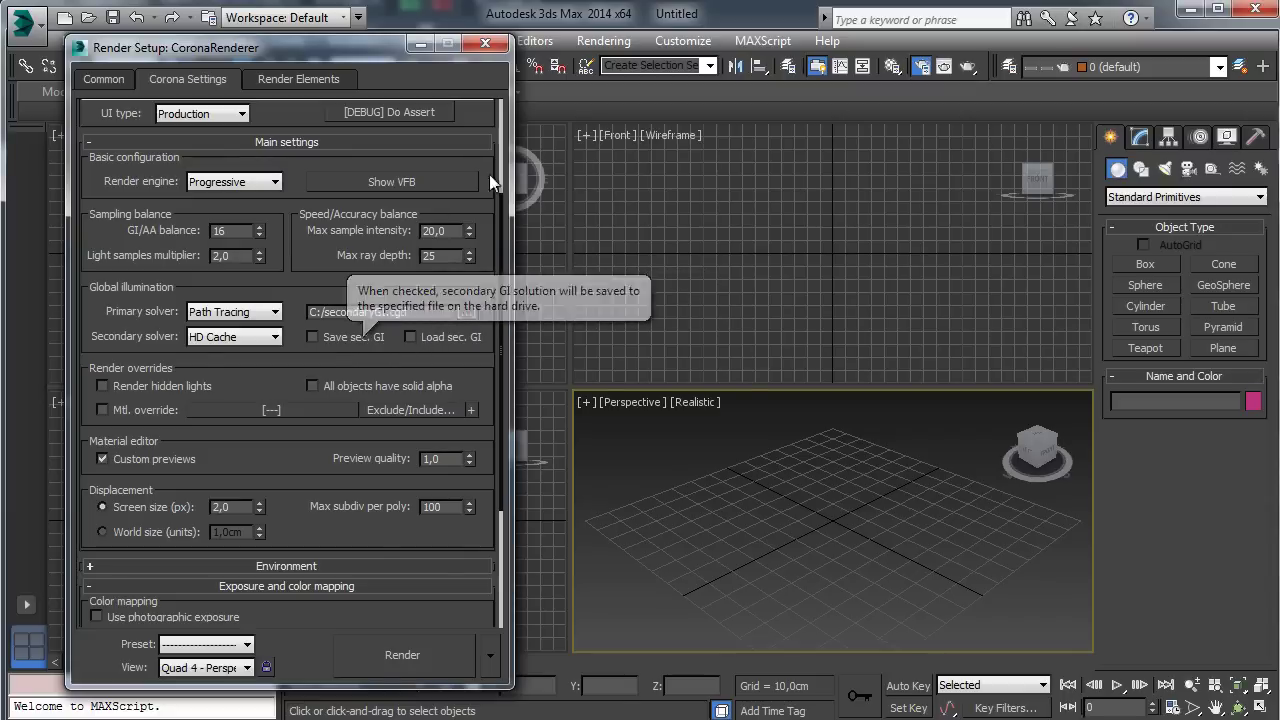
scroll(309, 263, down, 5)
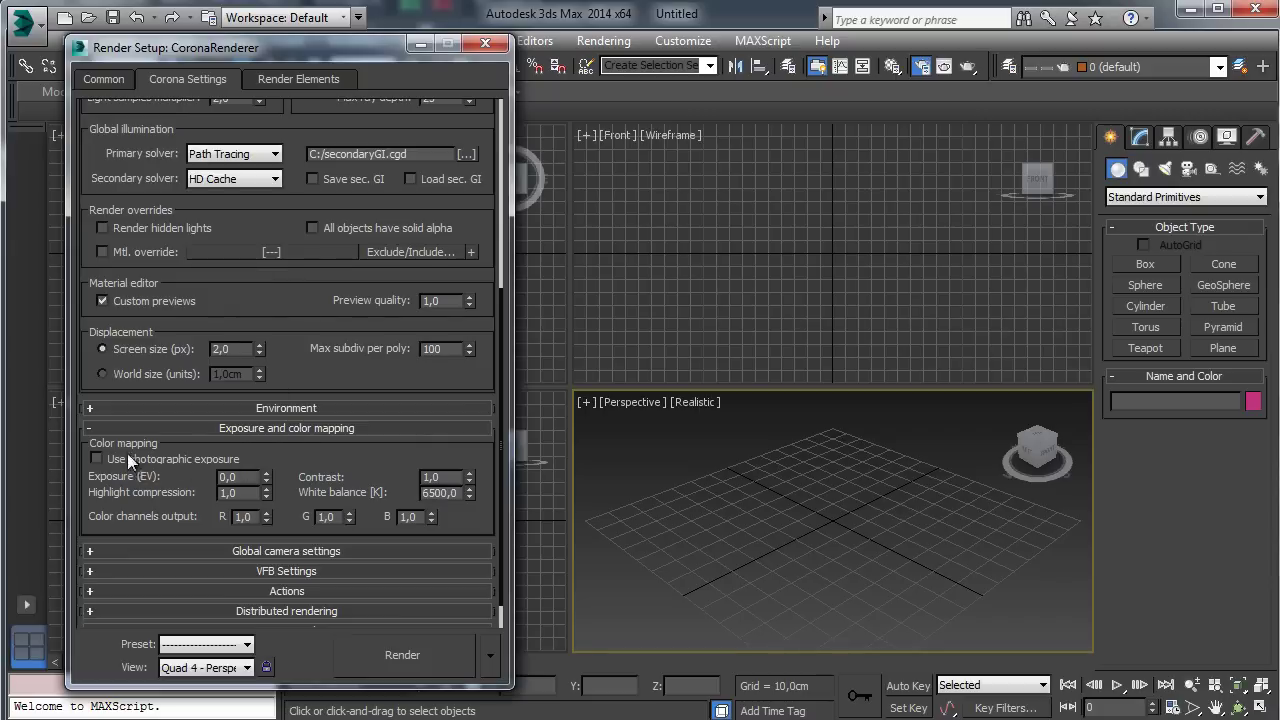
mouse_move(170, 462)
drag(297, 310, 275, 441)
scroll(275, 441, up, 5)
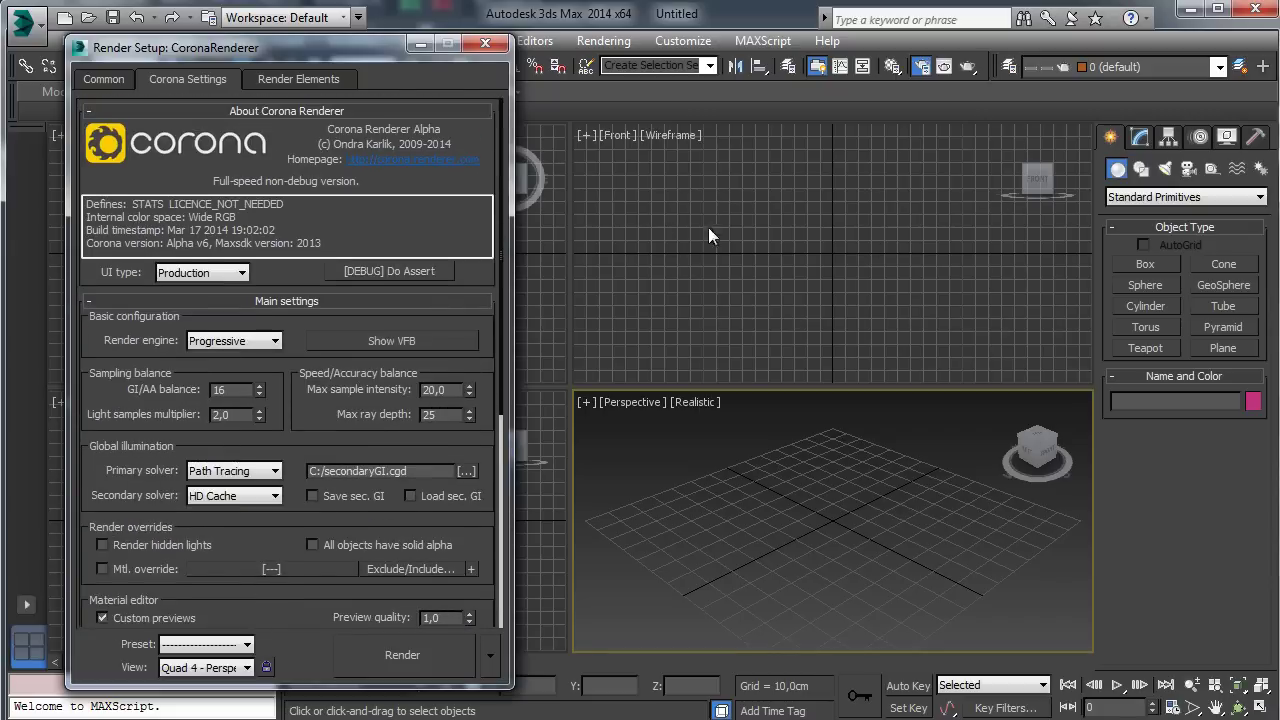
Step: Keep Progressive as the render engine and close the Render Setup window
click(217, 344)
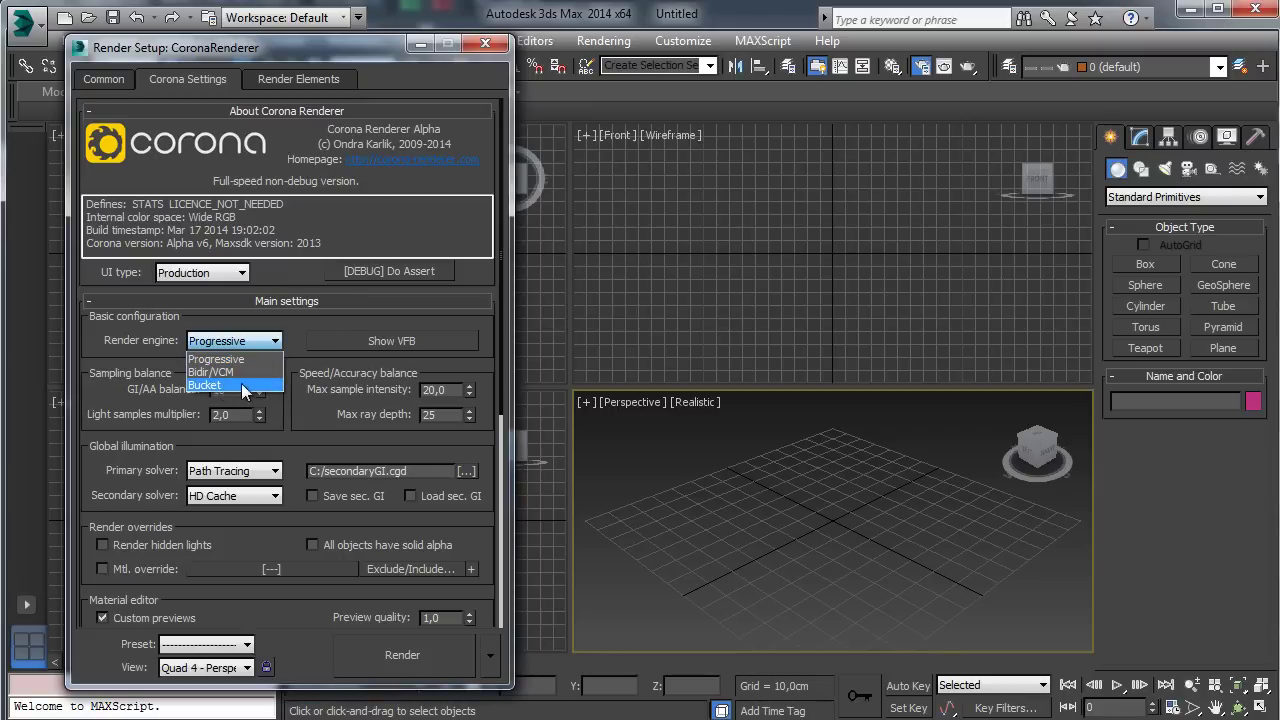
click(165, 373)
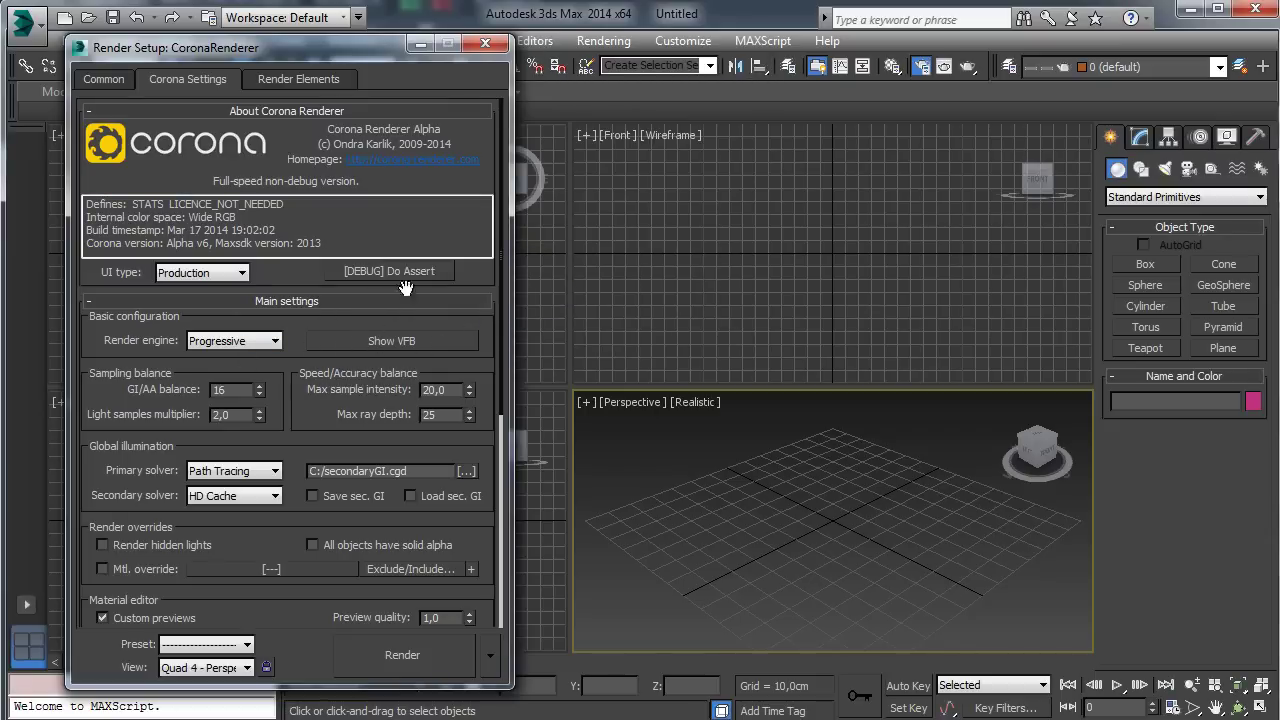
click(418, 45)
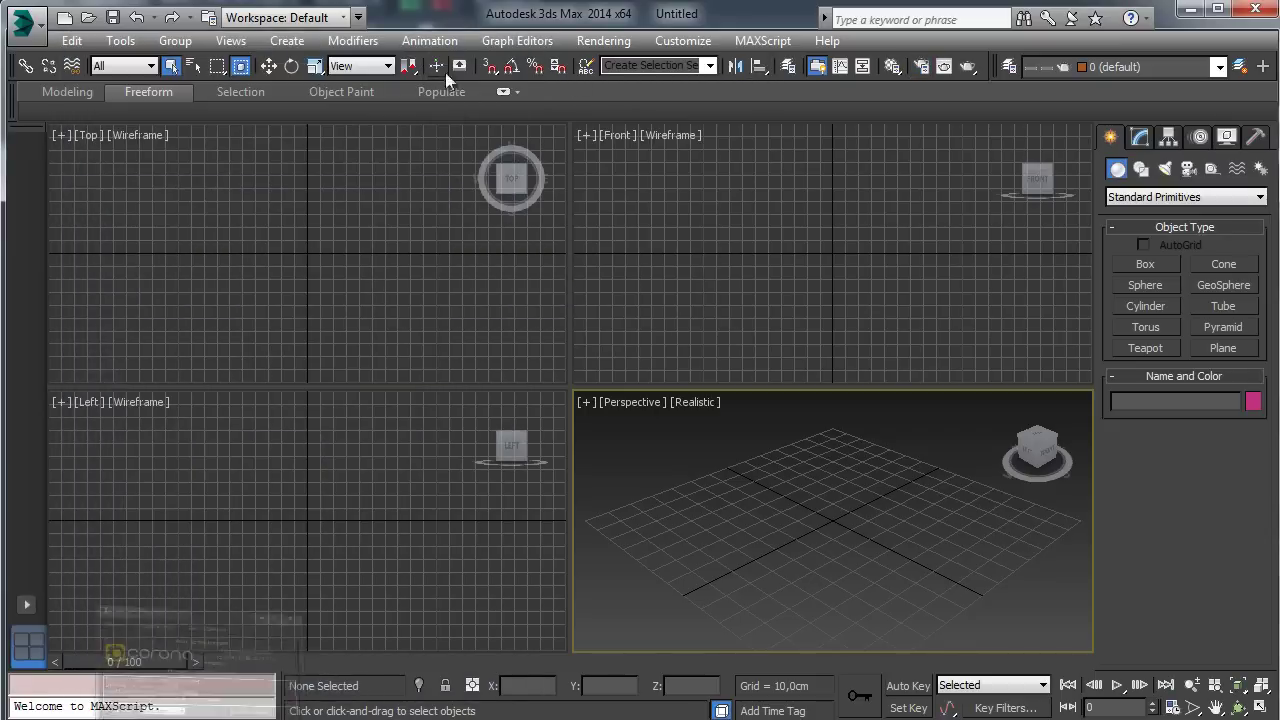
Step: Create a plane across the Perspective grid with a teapot at its centre
click(1222, 349)
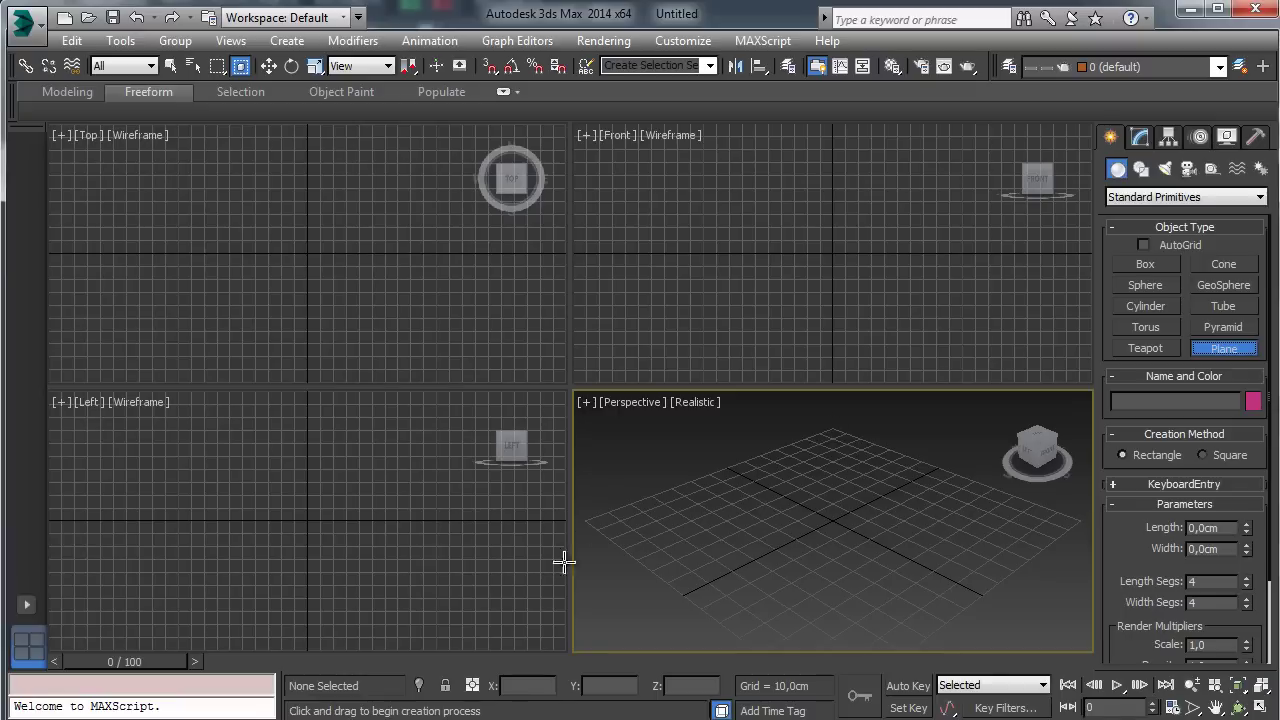
drag(590, 521, 1088, 530)
click(1145, 348)
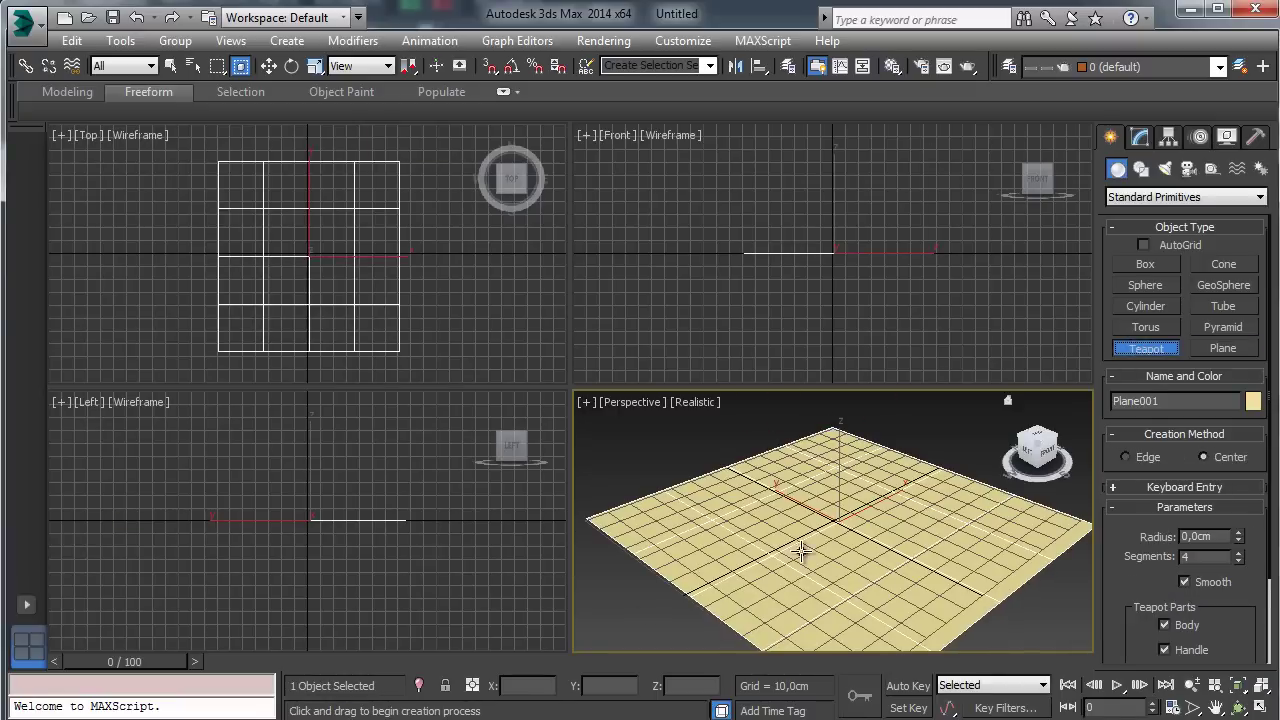
drag(843, 522, 846, 490)
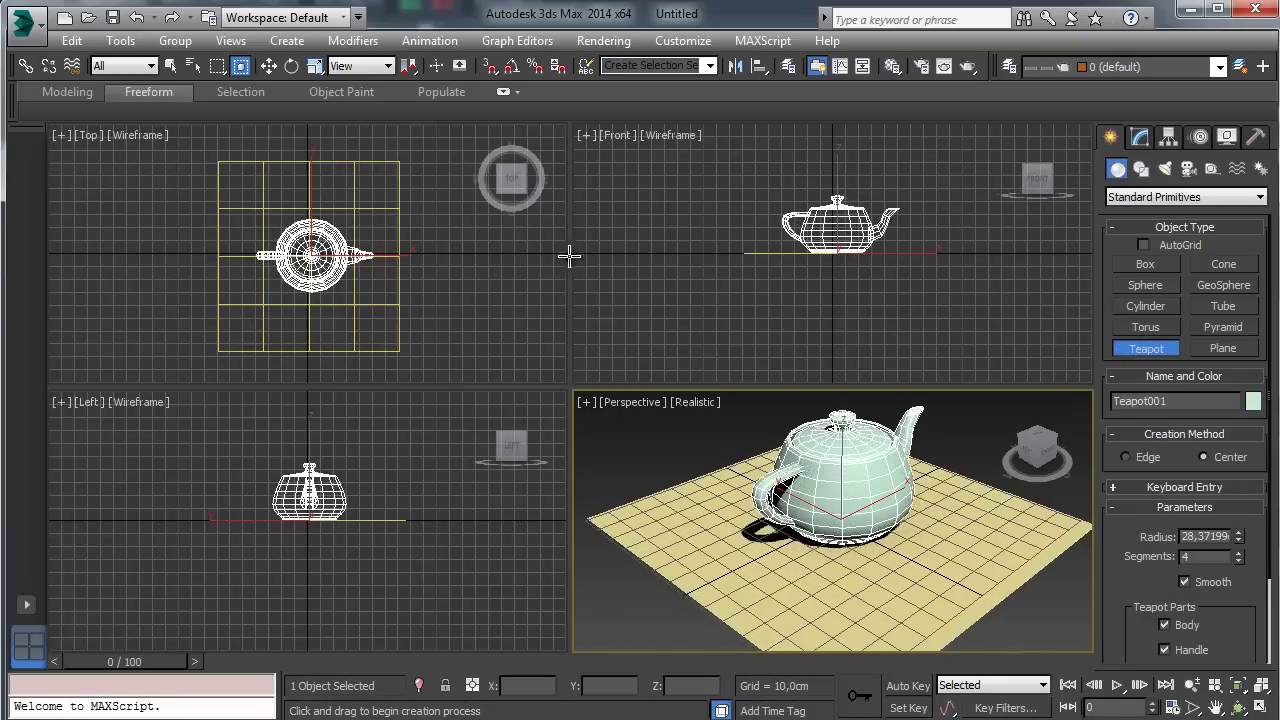
click(171, 65)
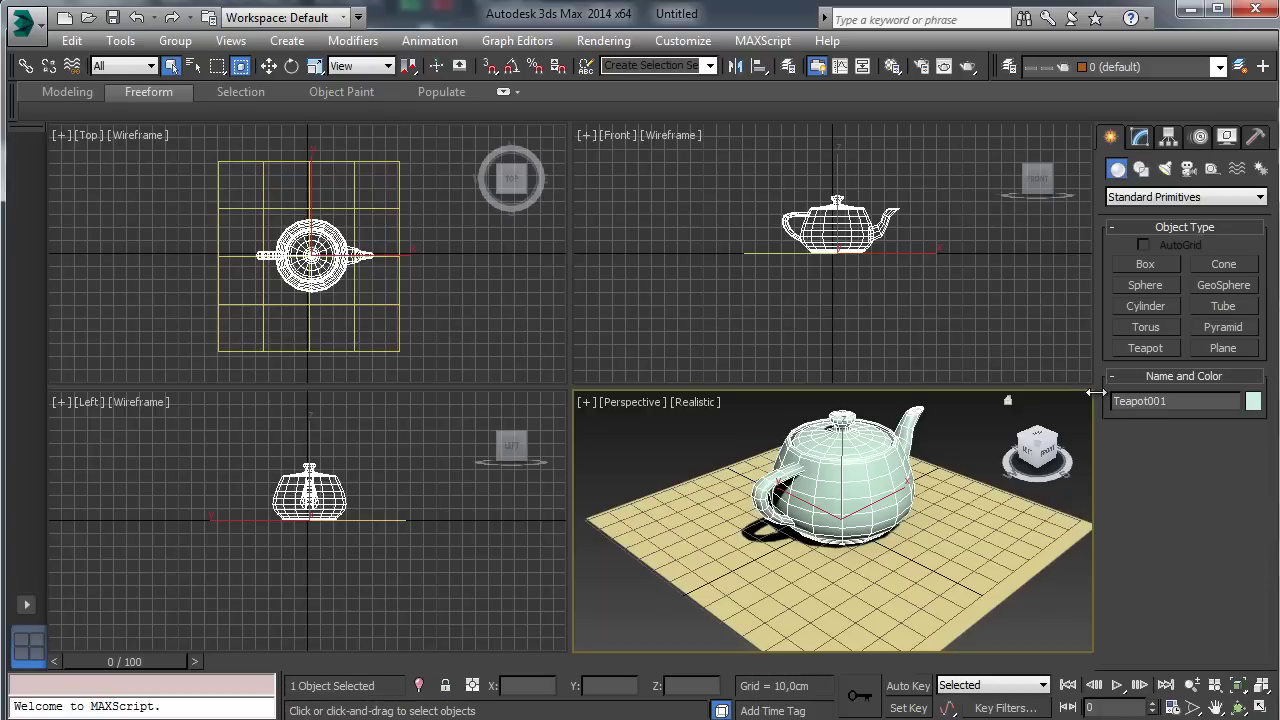
Step: Orbit the Perspective view to a lower angle on the teapot
click(1240, 708)
drag(826, 521, 866, 492)
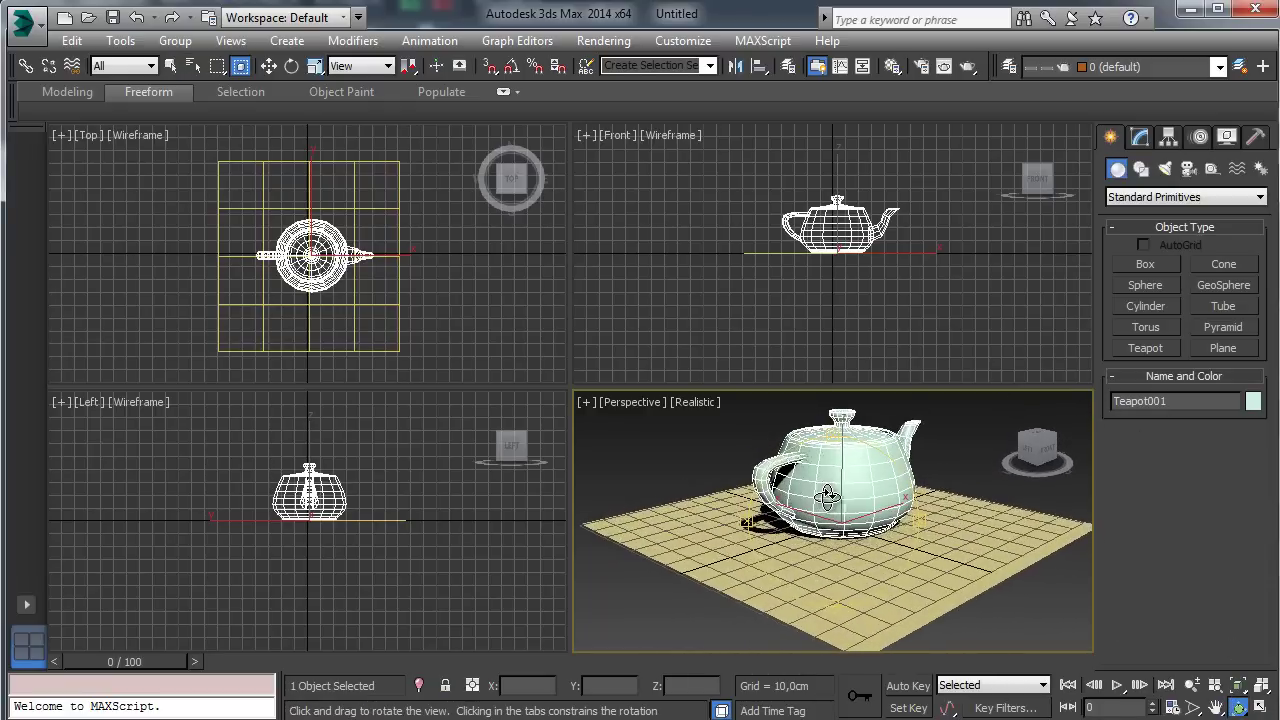
click(1216, 707)
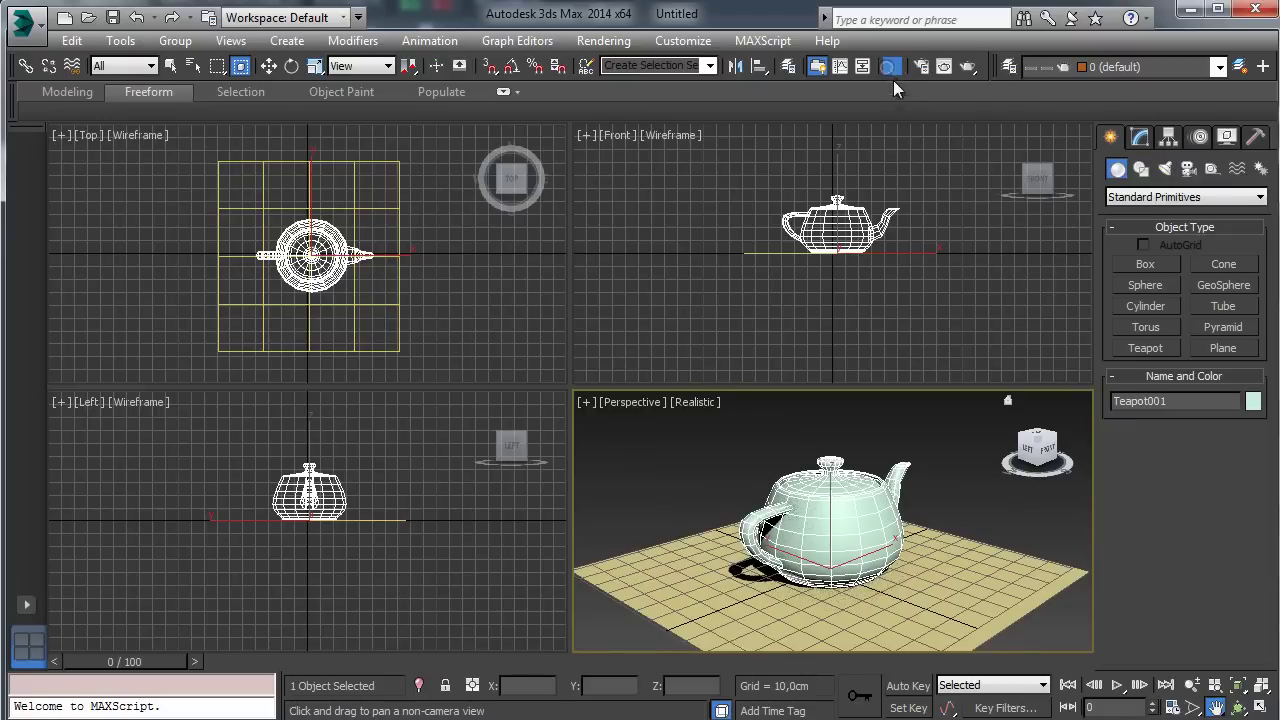
key(m)
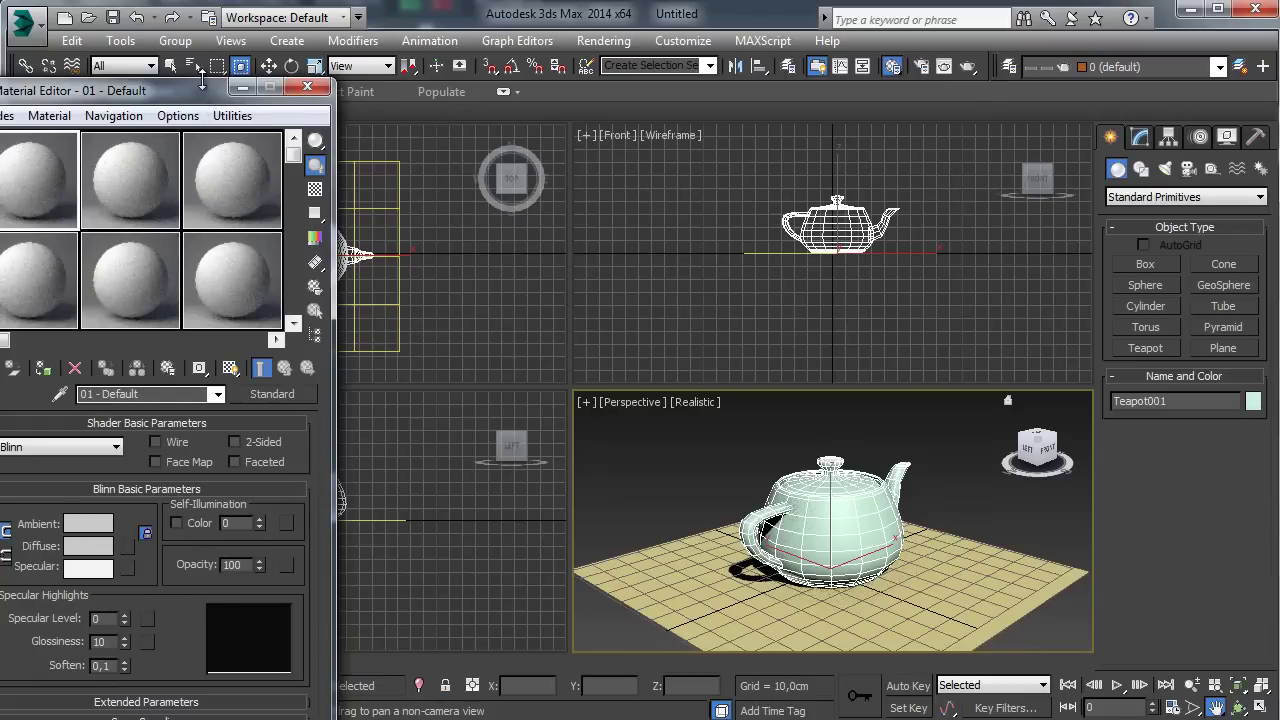
drag(192, 66, 195, 28)
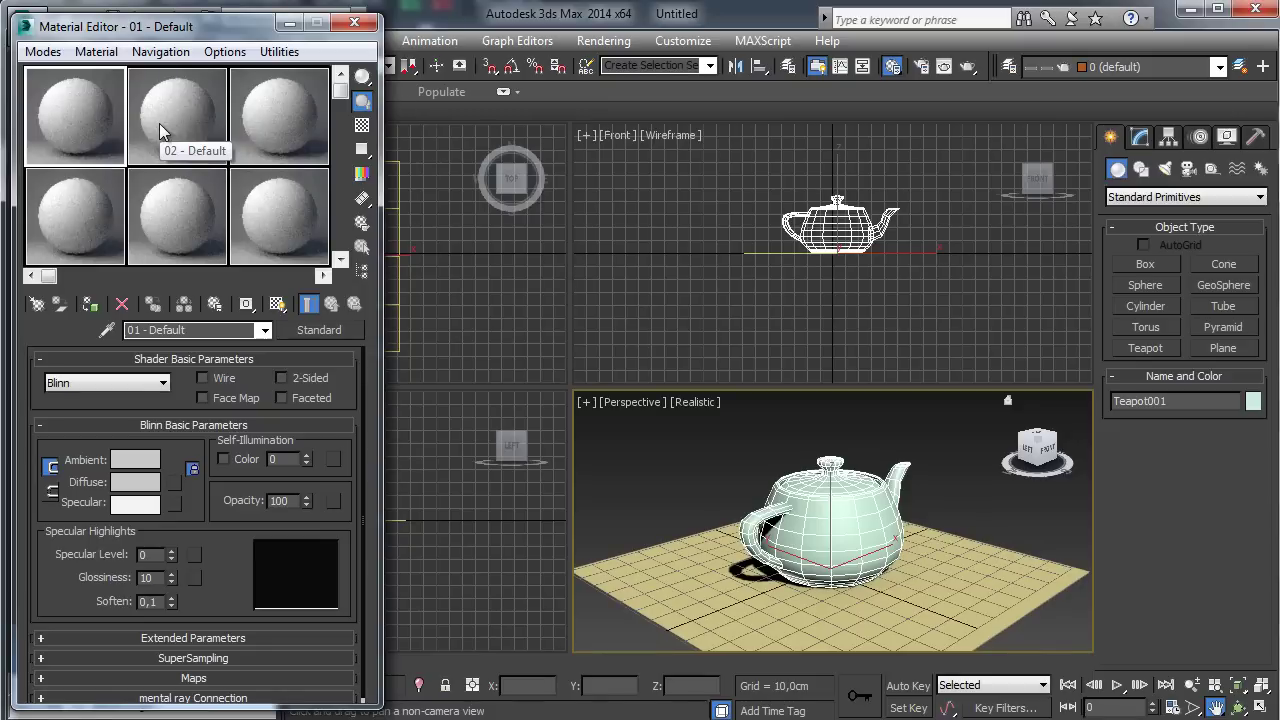
click(324, 330)
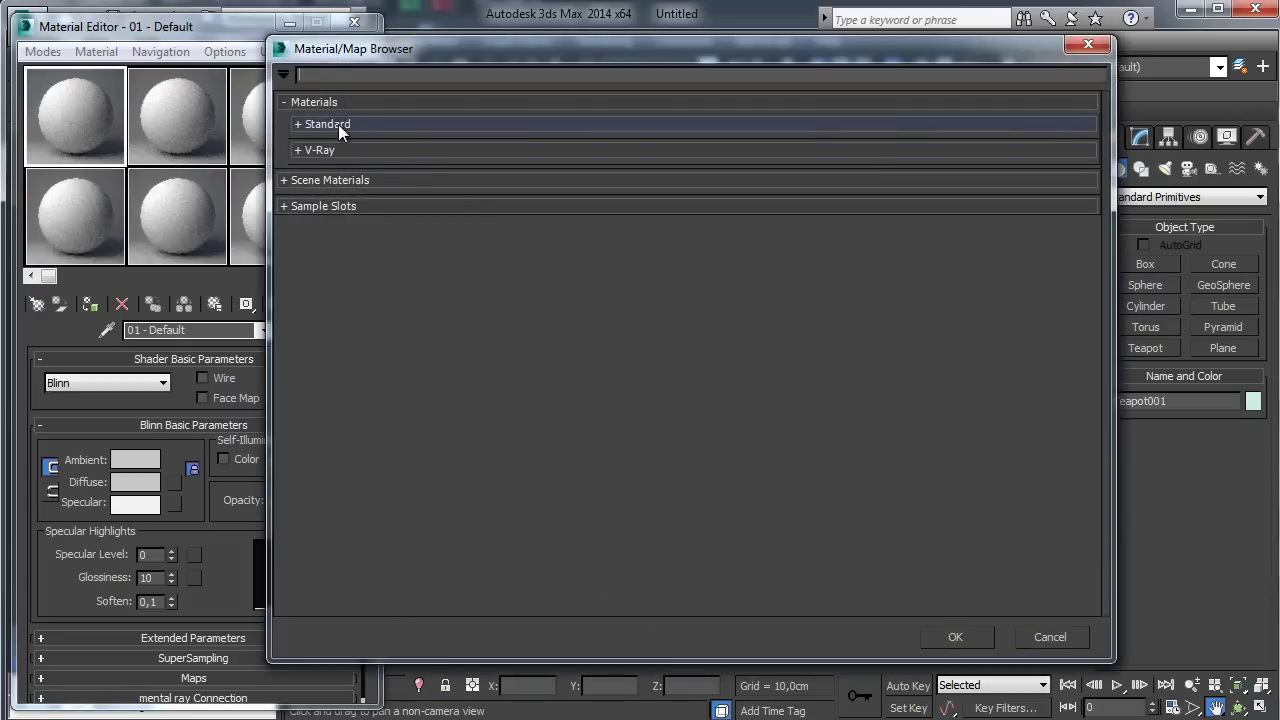
click(338, 124)
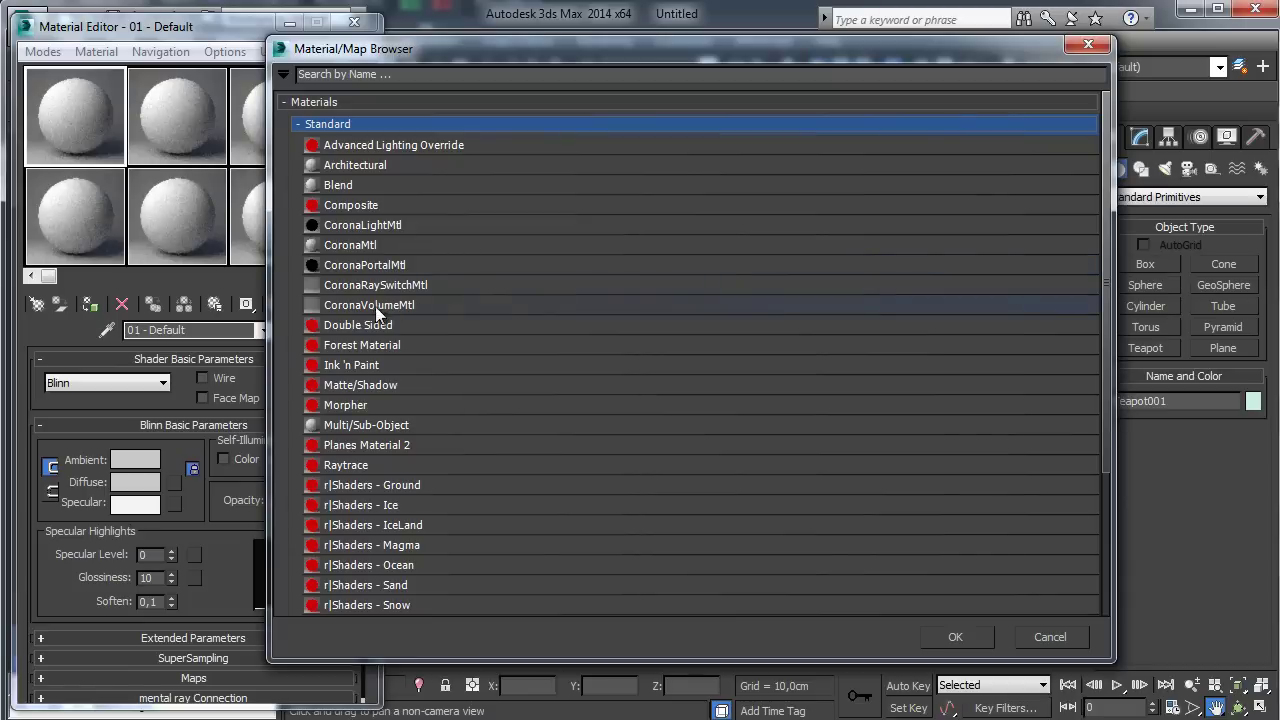
drag(1108, 264, 1110, 455)
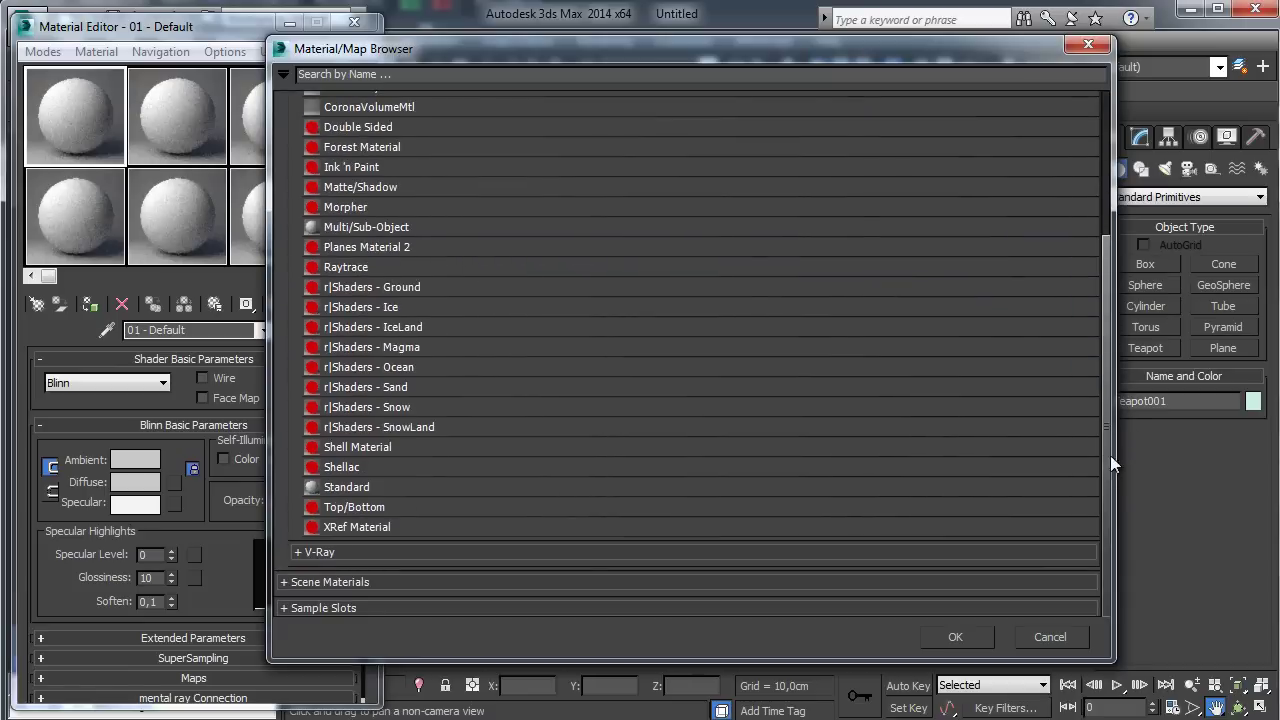
click(1073, 638)
click(172, 483)
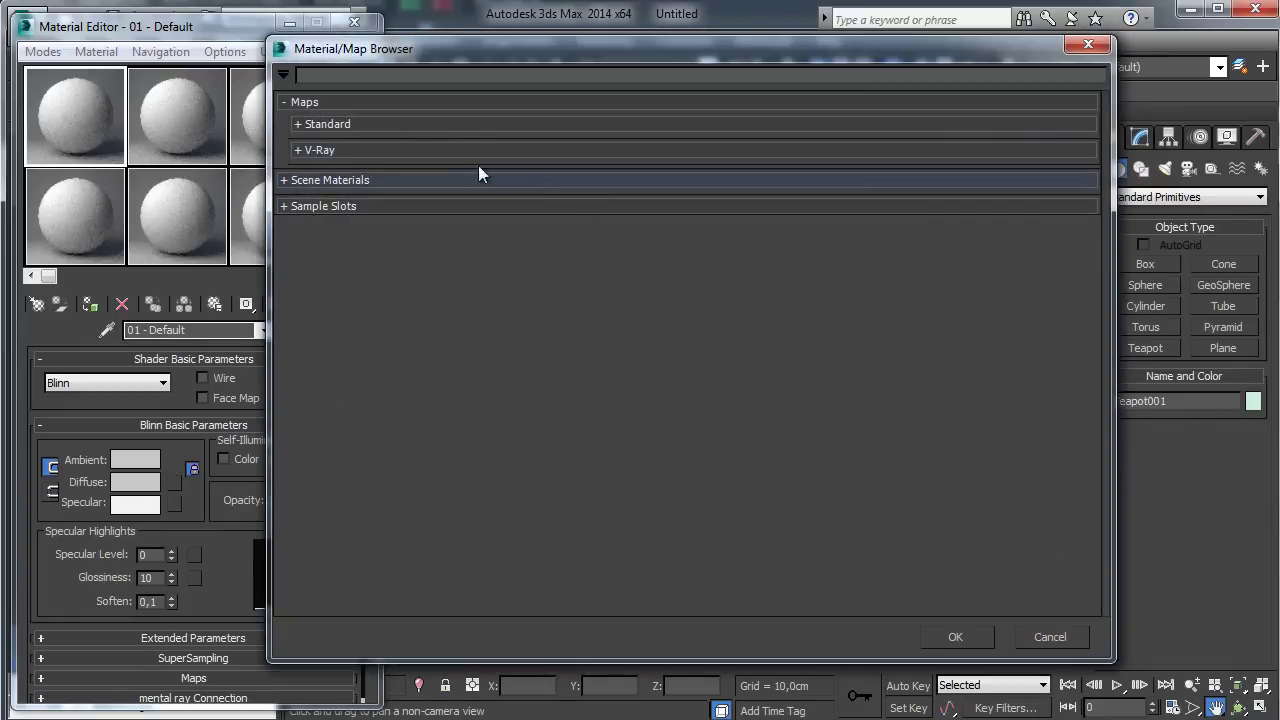
click(357, 127)
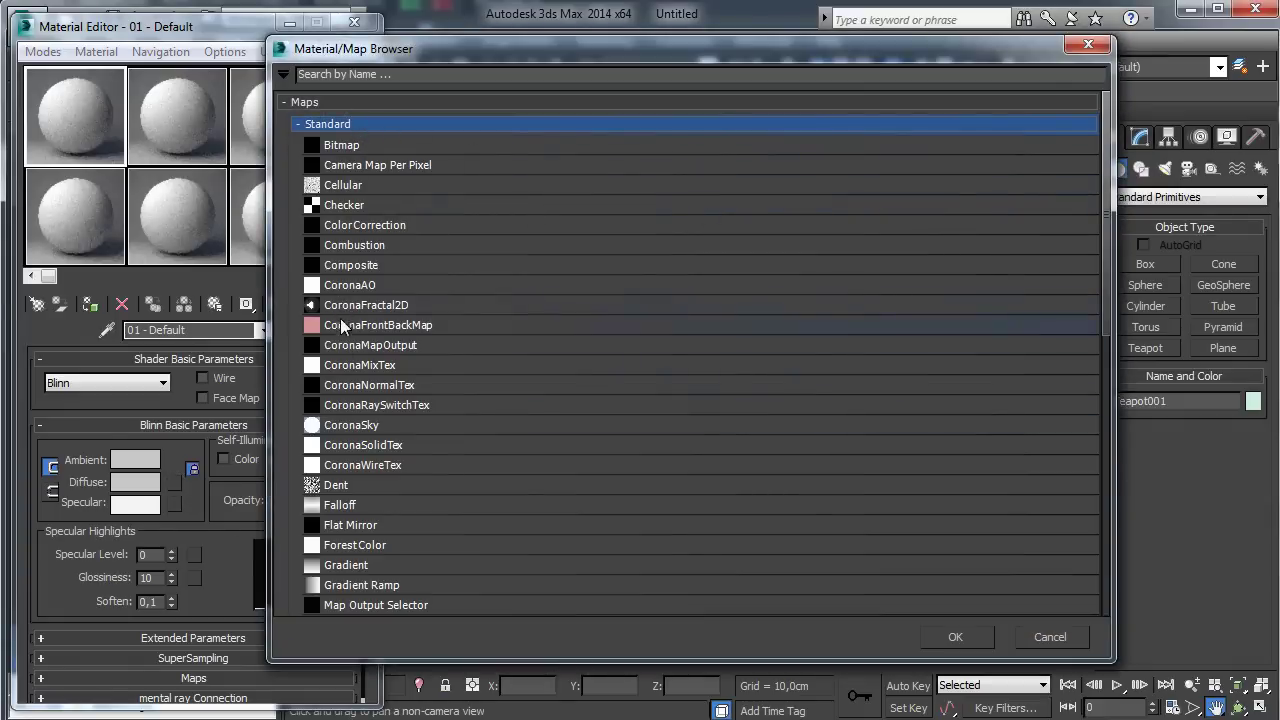
click(1088, 44)
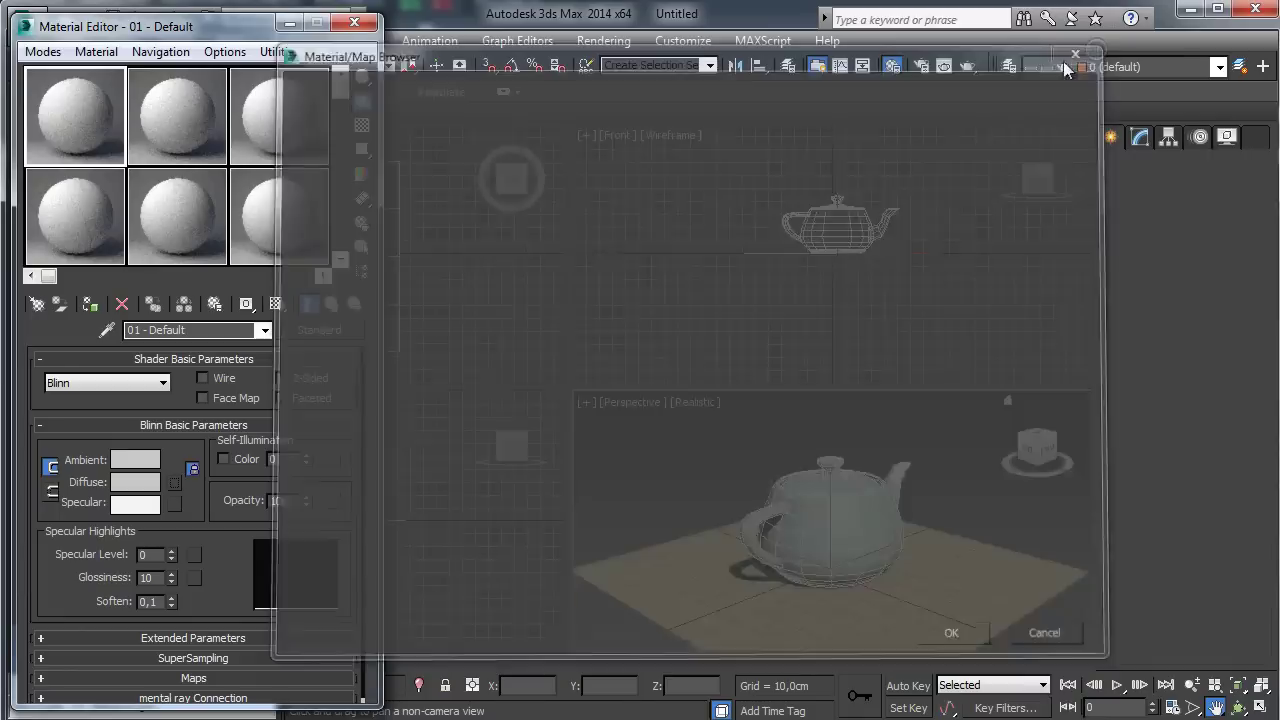
click(357, 25)
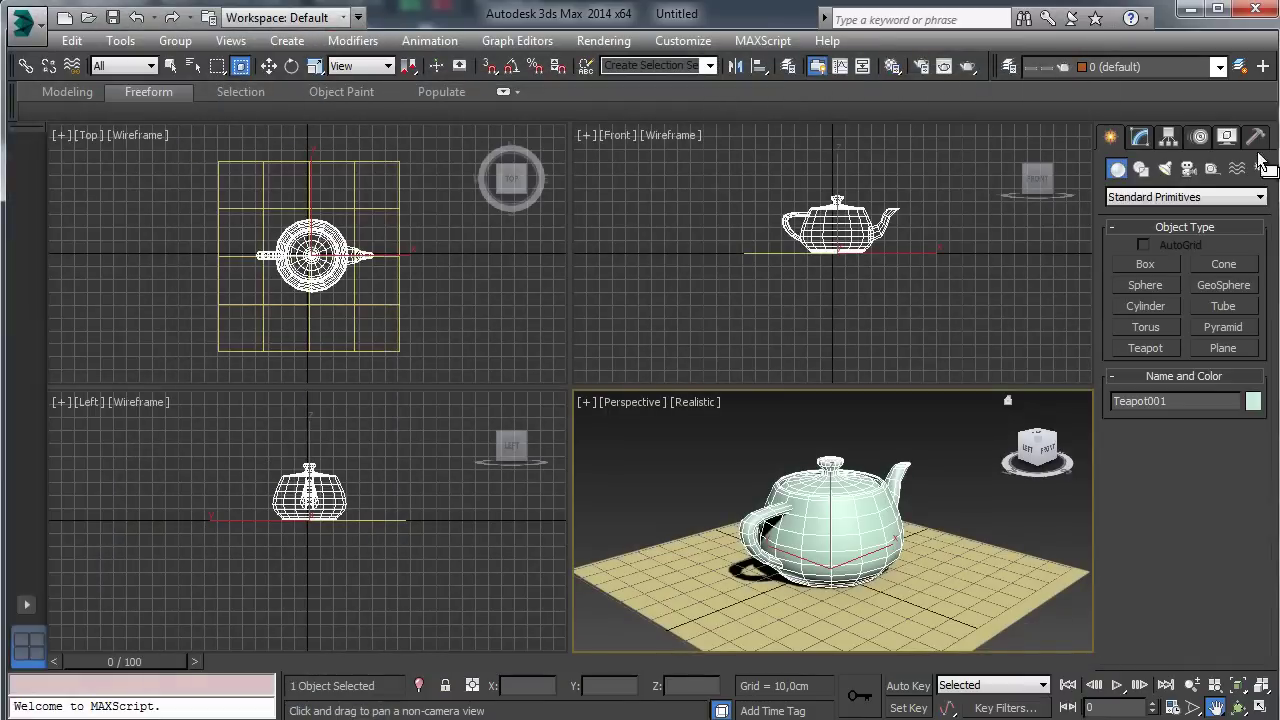
click(1165, 170)
click(1174, 198)
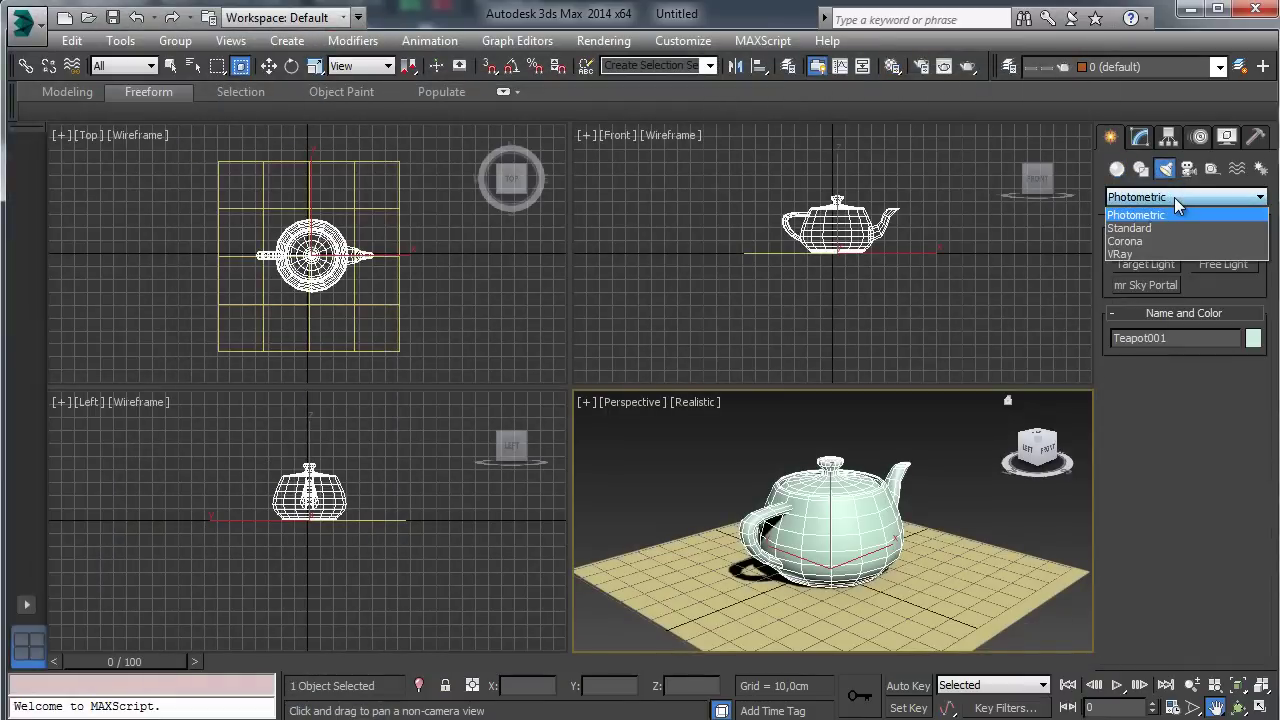
click(1141, 240)
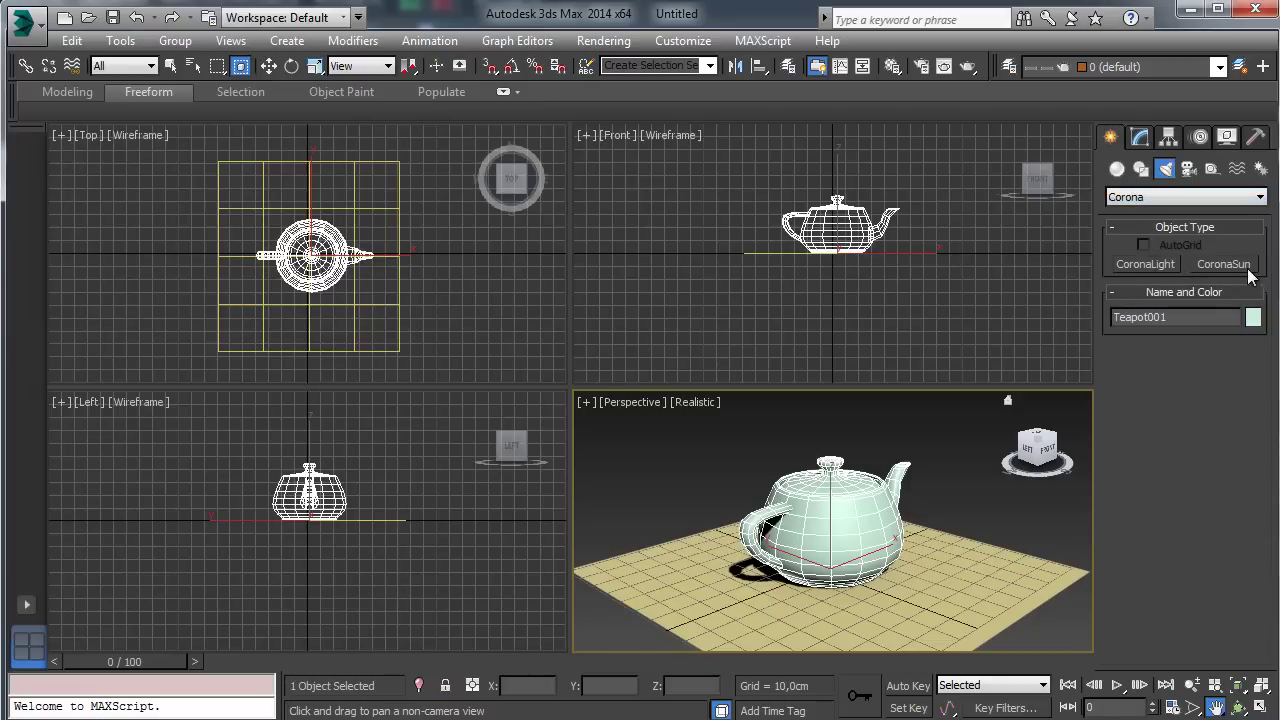
click(1188, 168)
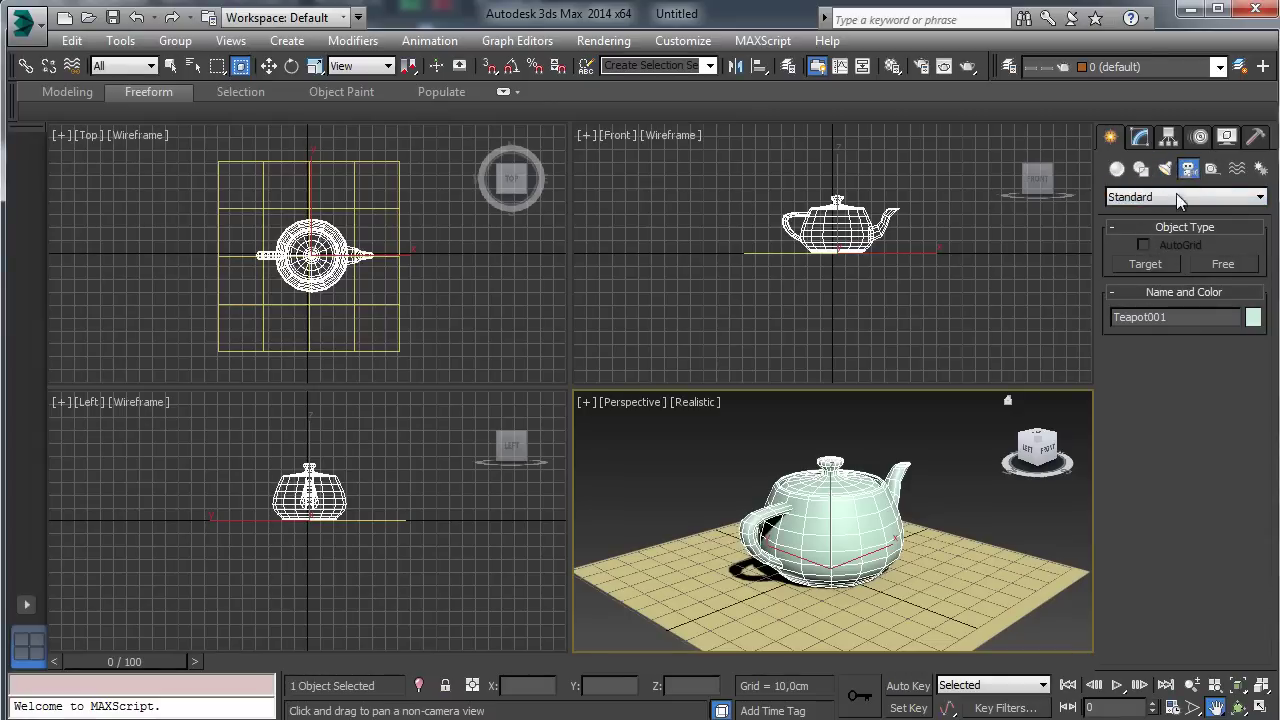
click(1176, 199)
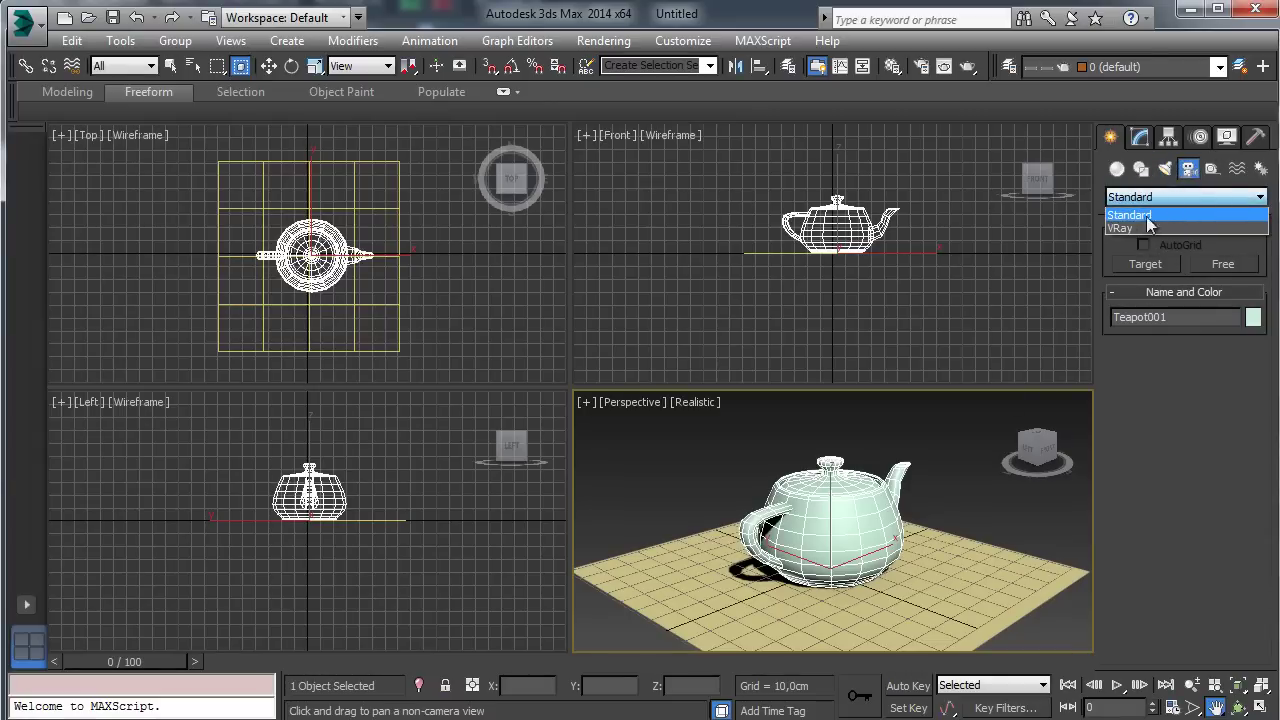
click(1172, 214)
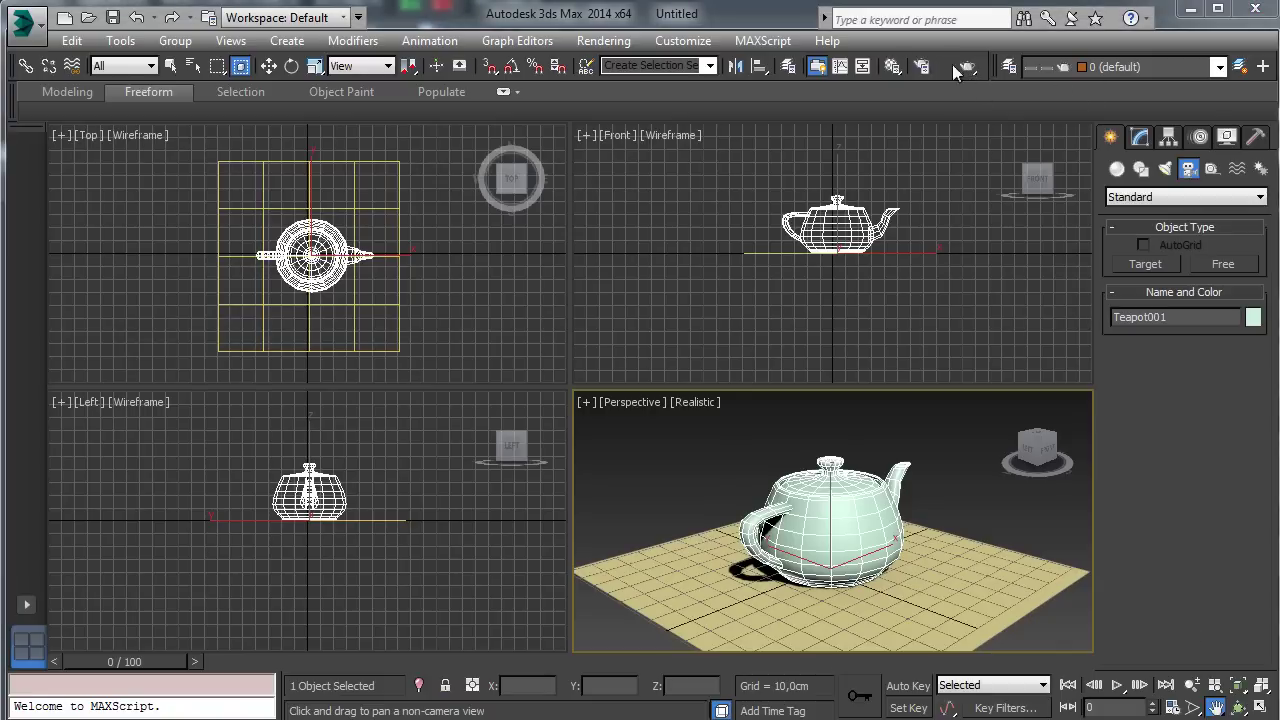
Step: Collapse About Corona Renderer and render the Perspective view at 640×480 in the Corona frame buffer
click(921, 66)
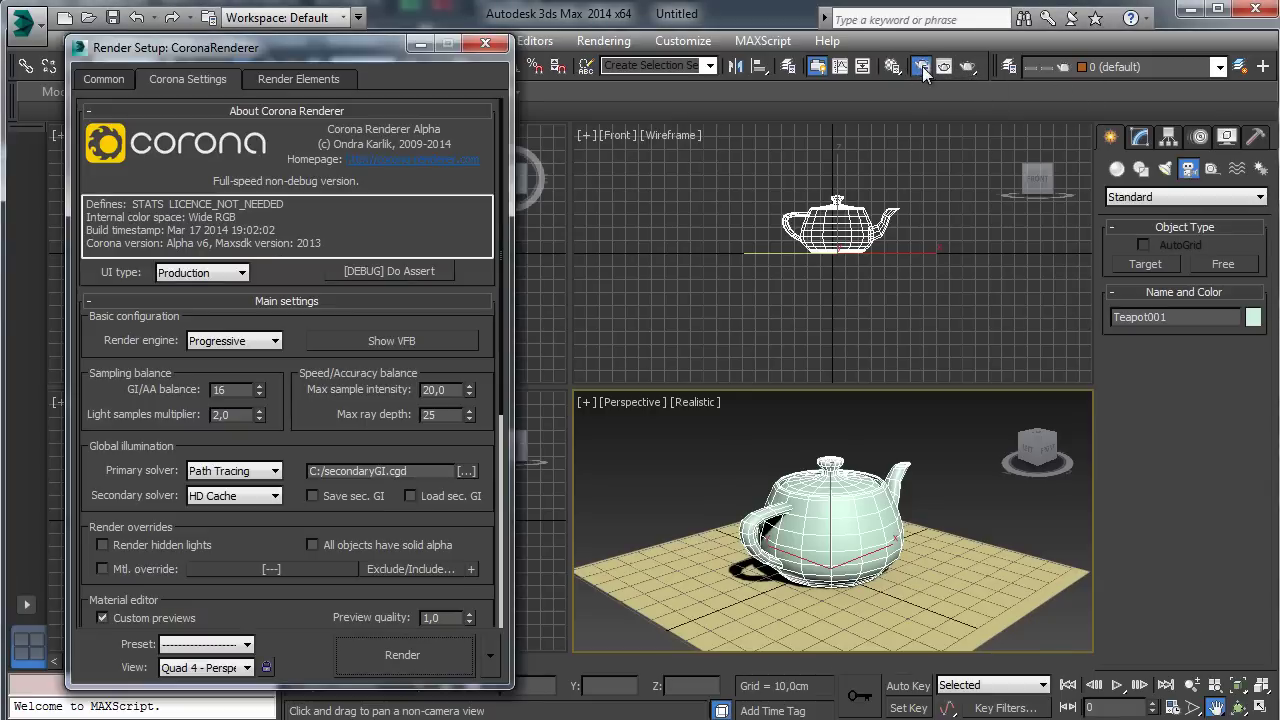
click(216, 113)
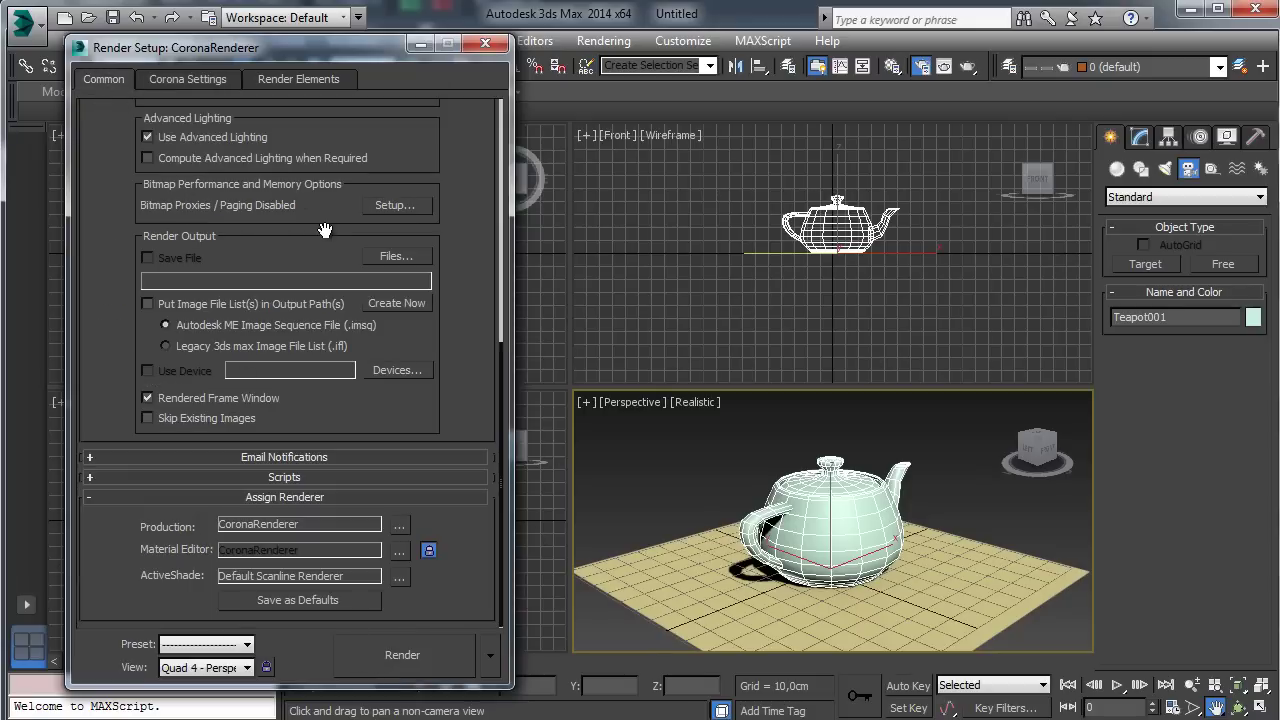
scroll(321, 300, up, 5)
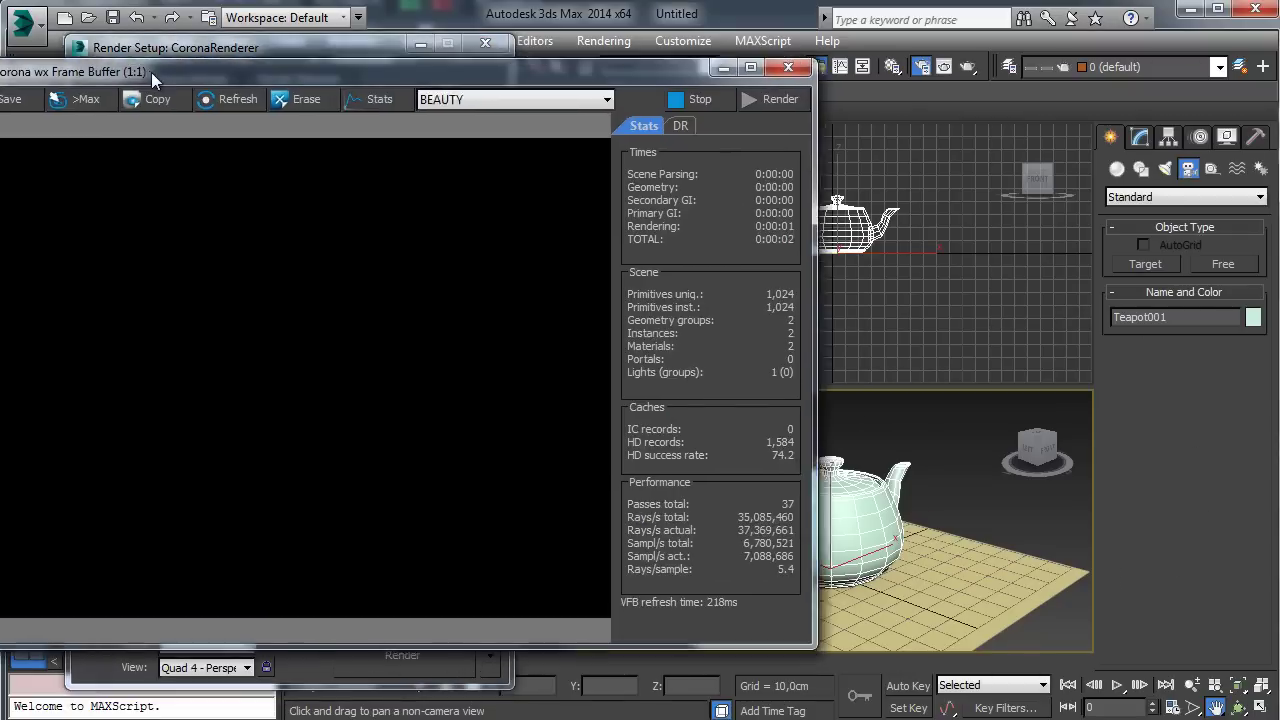
drag(140, 20, 211, 46)
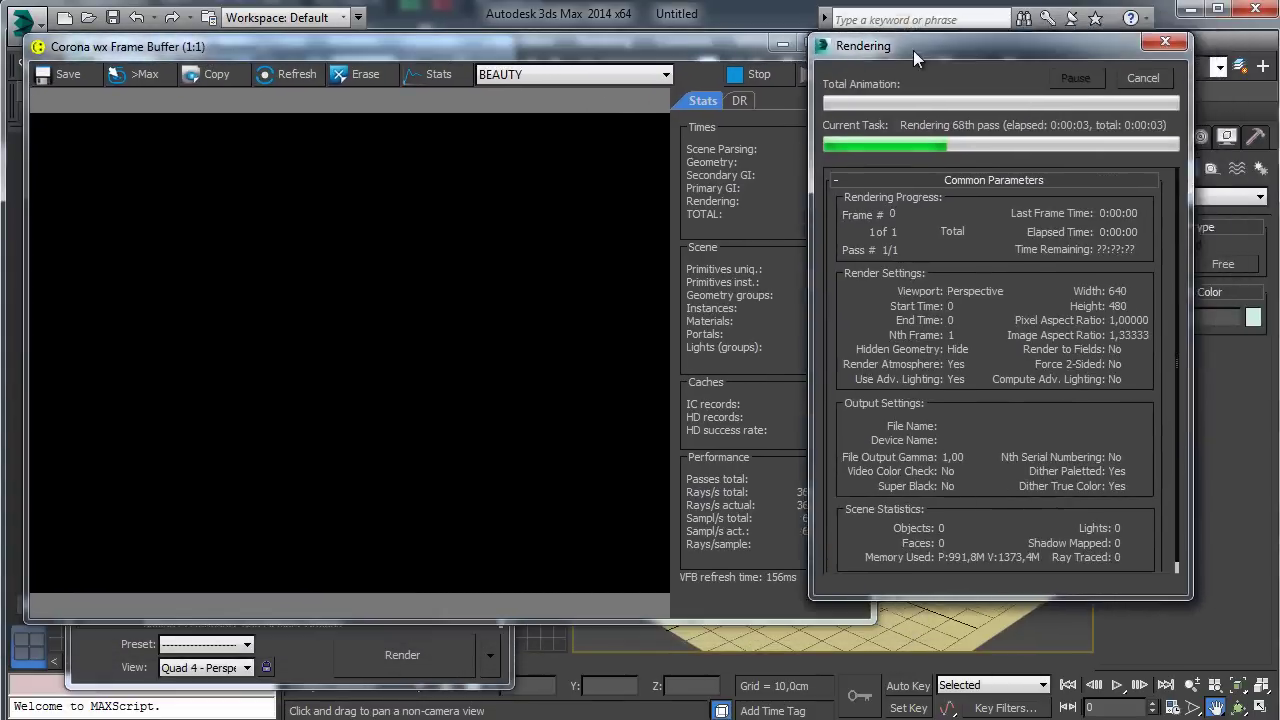
Step: Stop the render at 637 passes and display its Alpha channel
drag(913, 50, 977, 63)
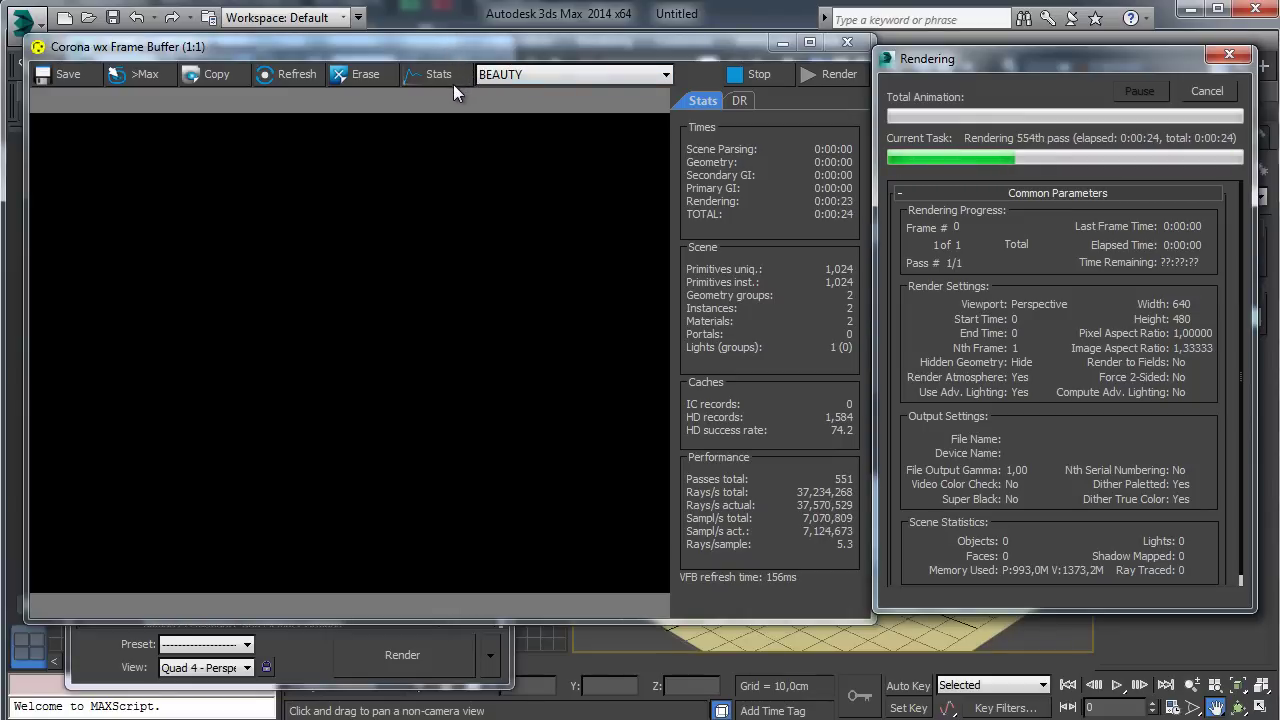
click(763, 75)
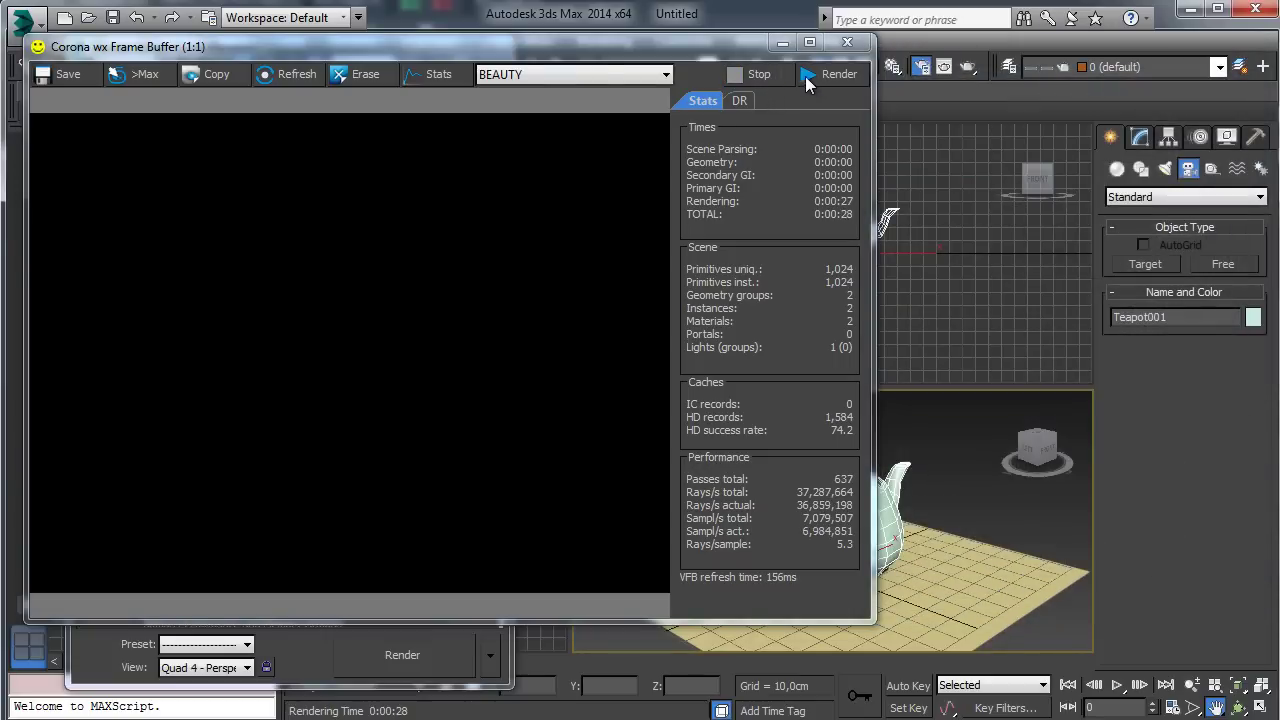
click(540, 80)
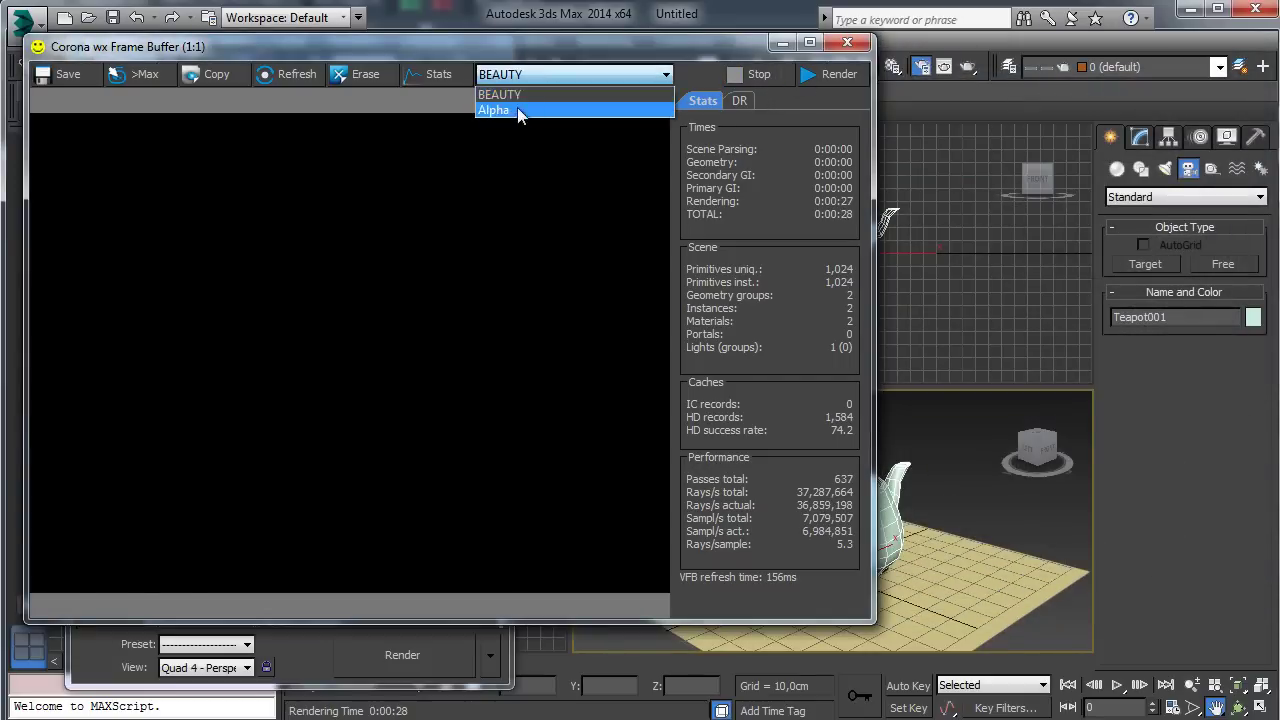
click(517, 108)
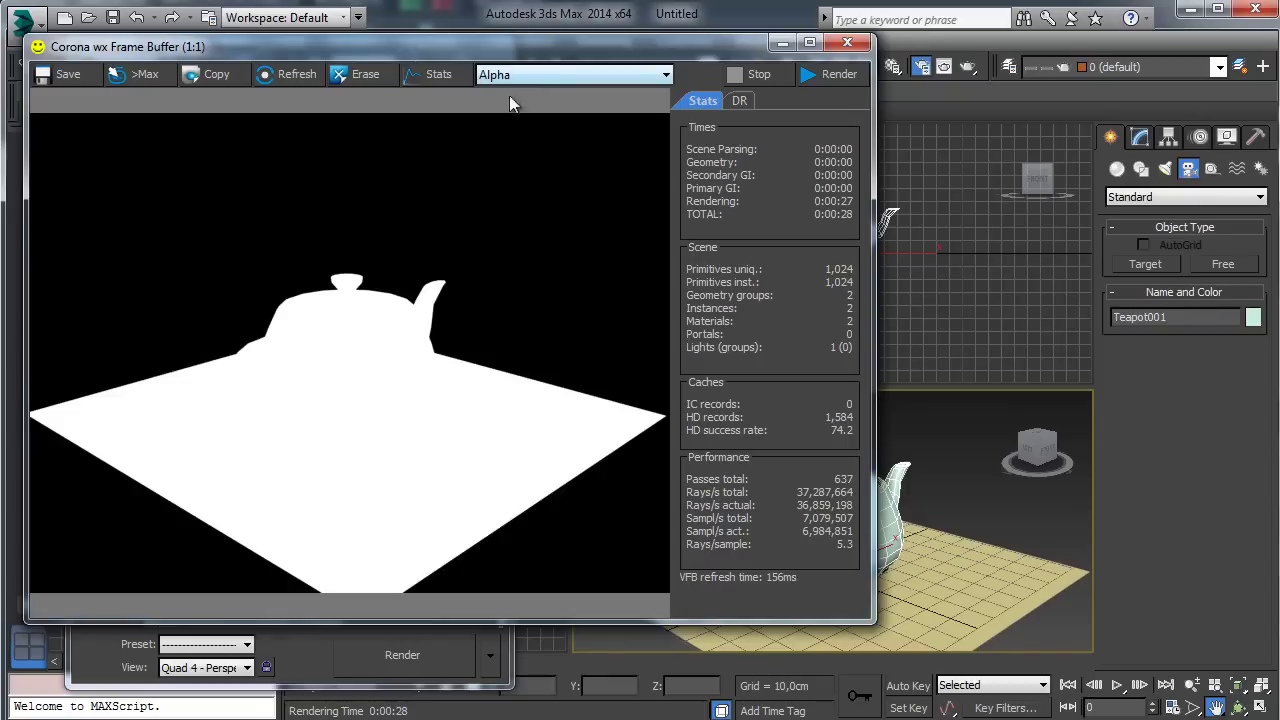
Step: Switch back to the BEAUTY channel and reopen Render Setup with F10
click(560, 77)
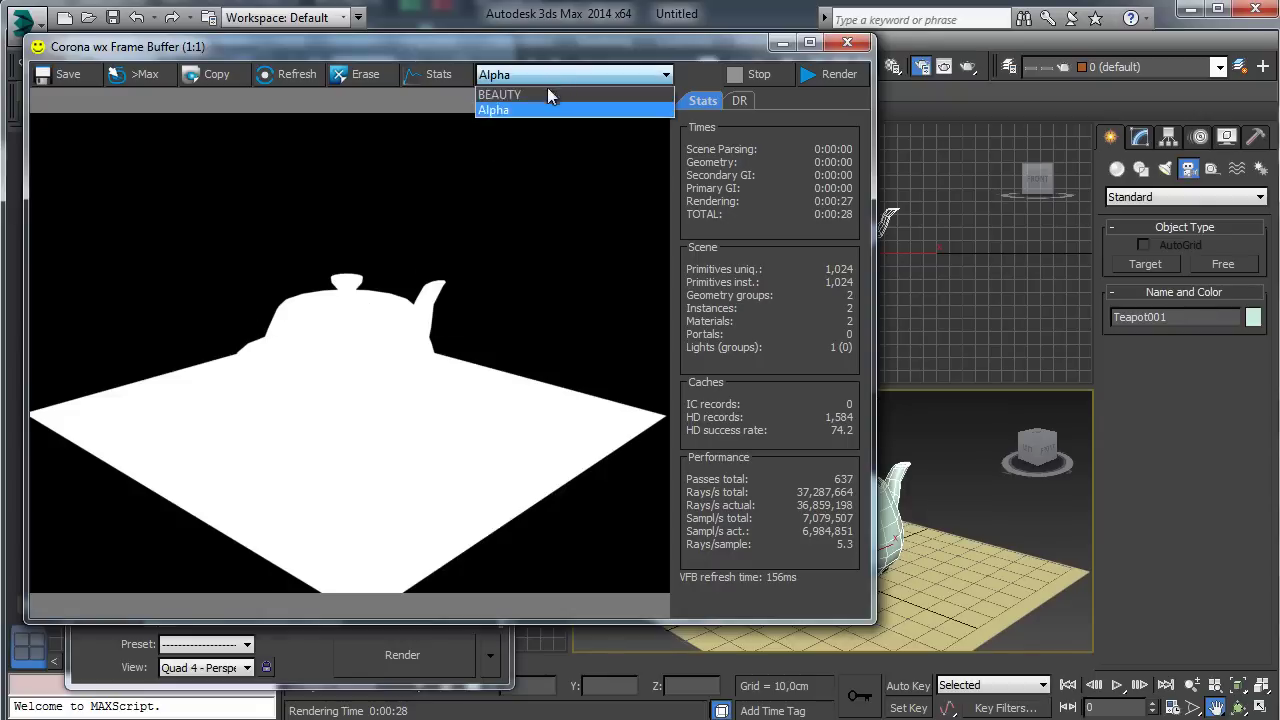
click(549, 94)
drag(258, 49, 518, 59)
key(F10)
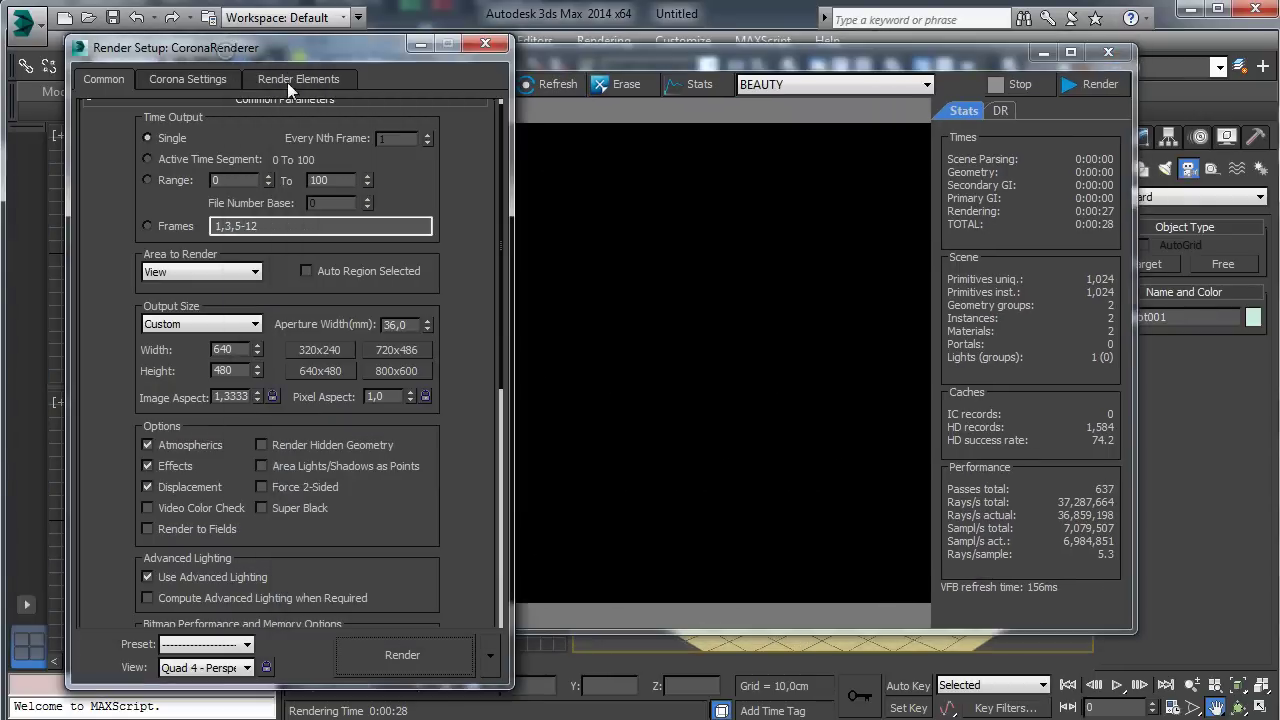
Step: Browse the Corona render elements list, cancel without adding any, and close Render Setup
click(287, 80)
drag(279, 48, 231, 34)
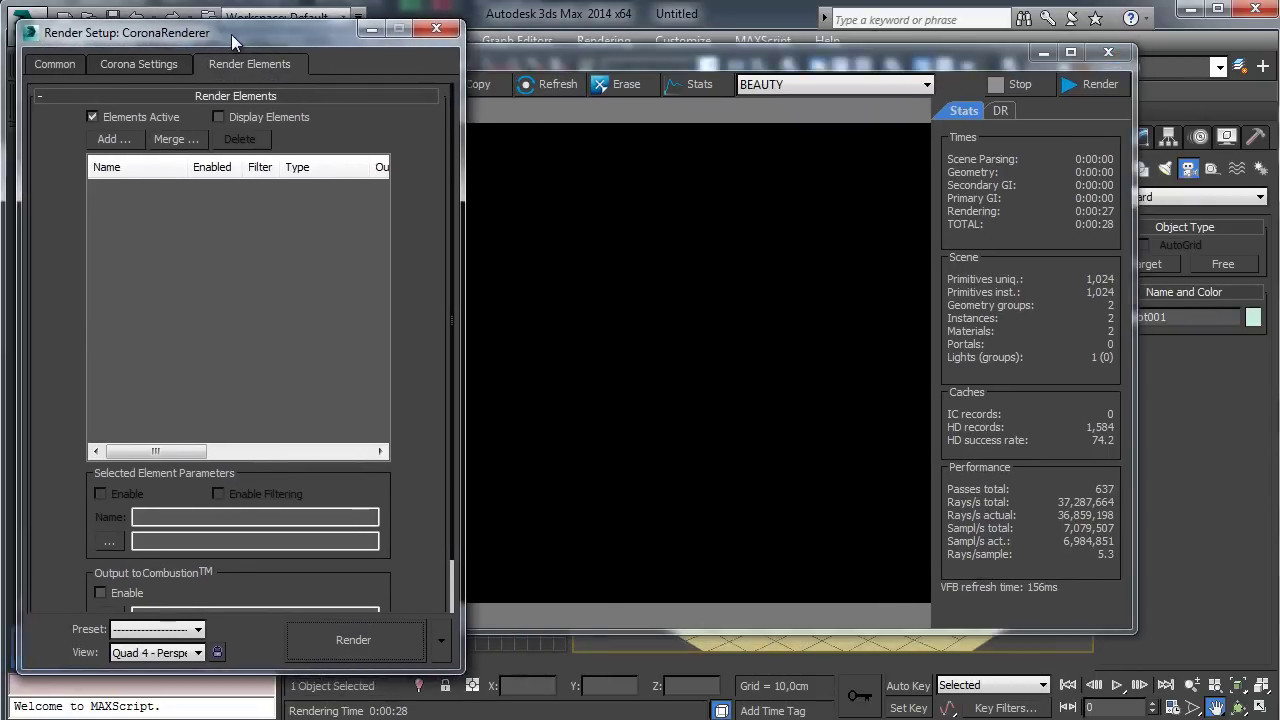
click(112, 145)
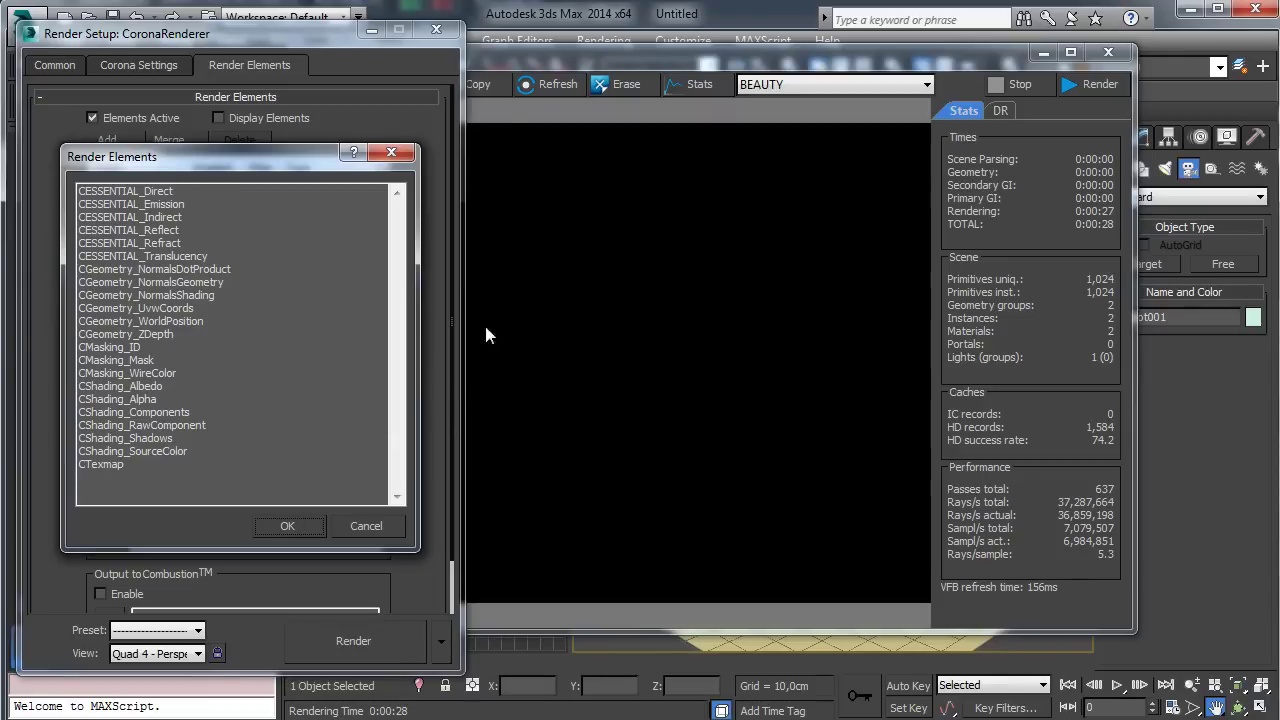
click(387, 531)
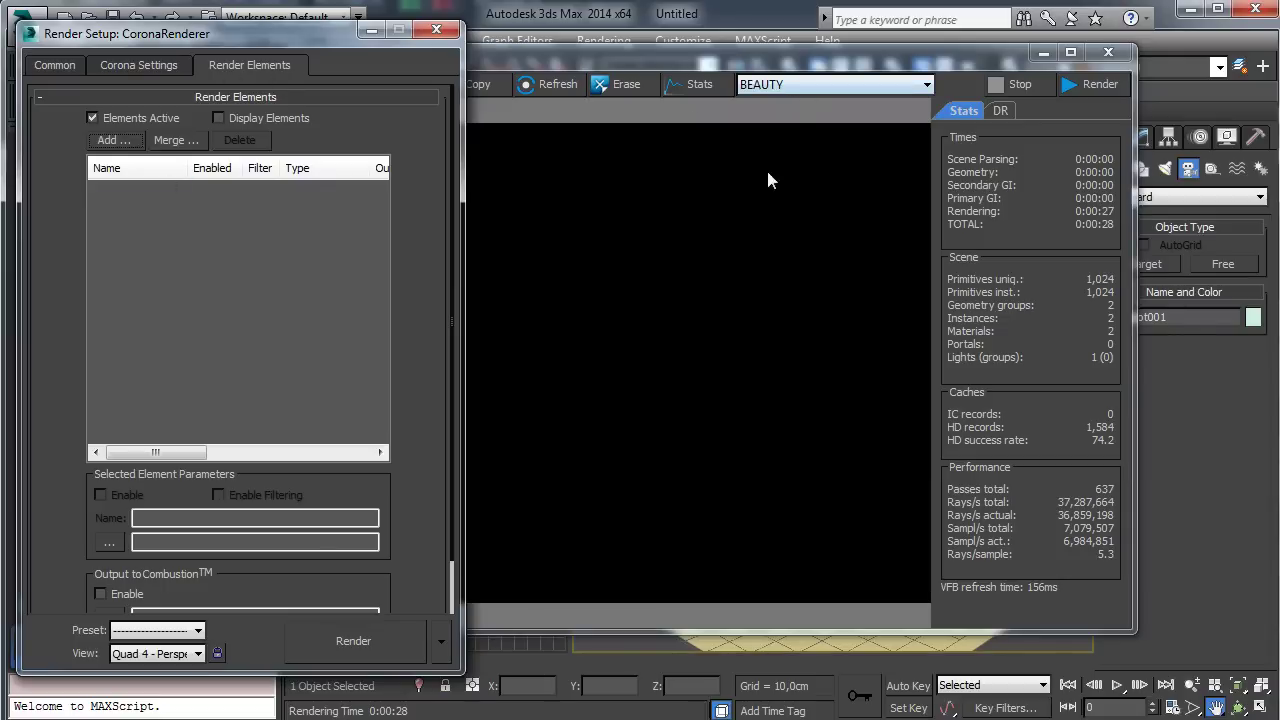
click(436, 29)
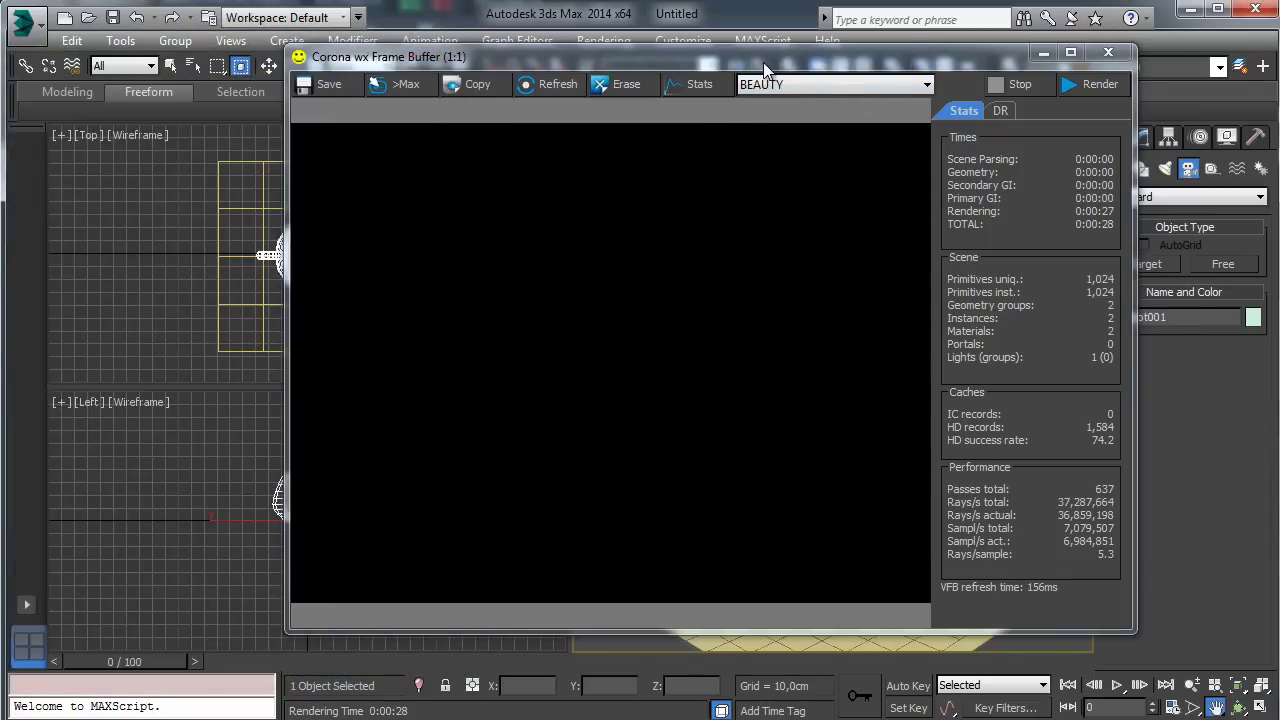
Step: Try the frame buffer's Save (cancelled) and >Max copy, closing the copied render window
drag(765, 65, 520, 63)
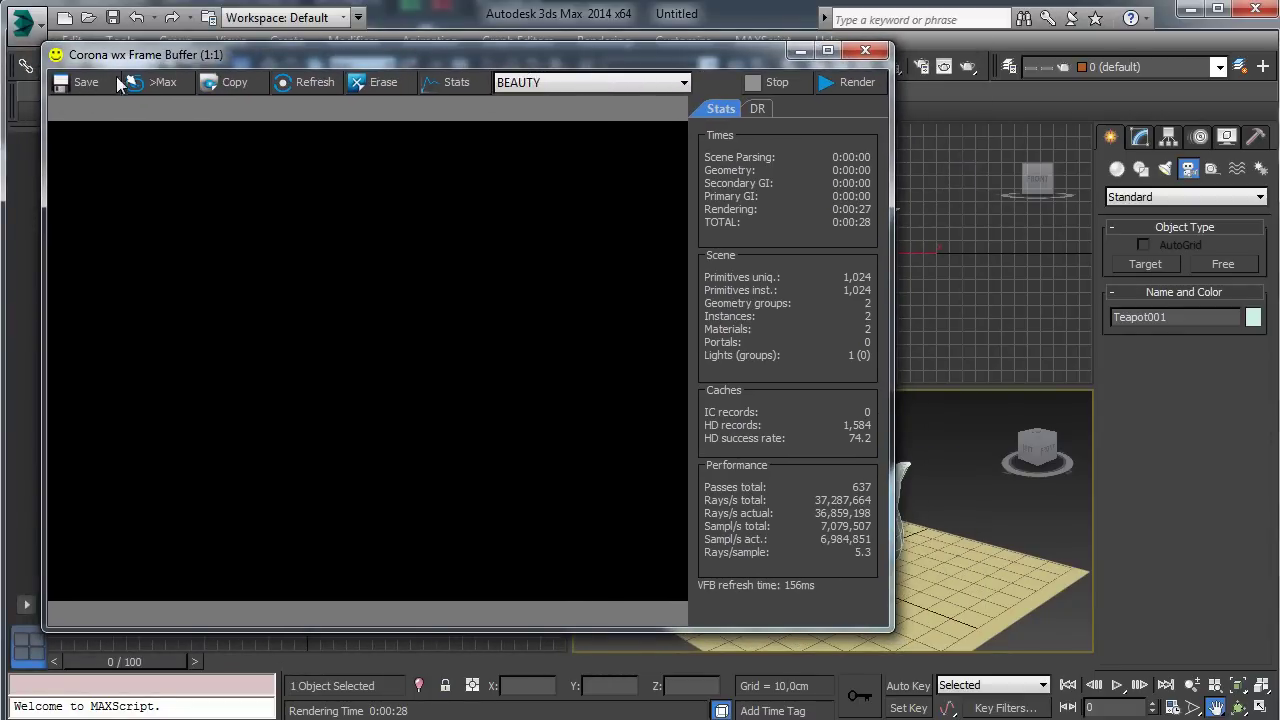
click(86, 82)
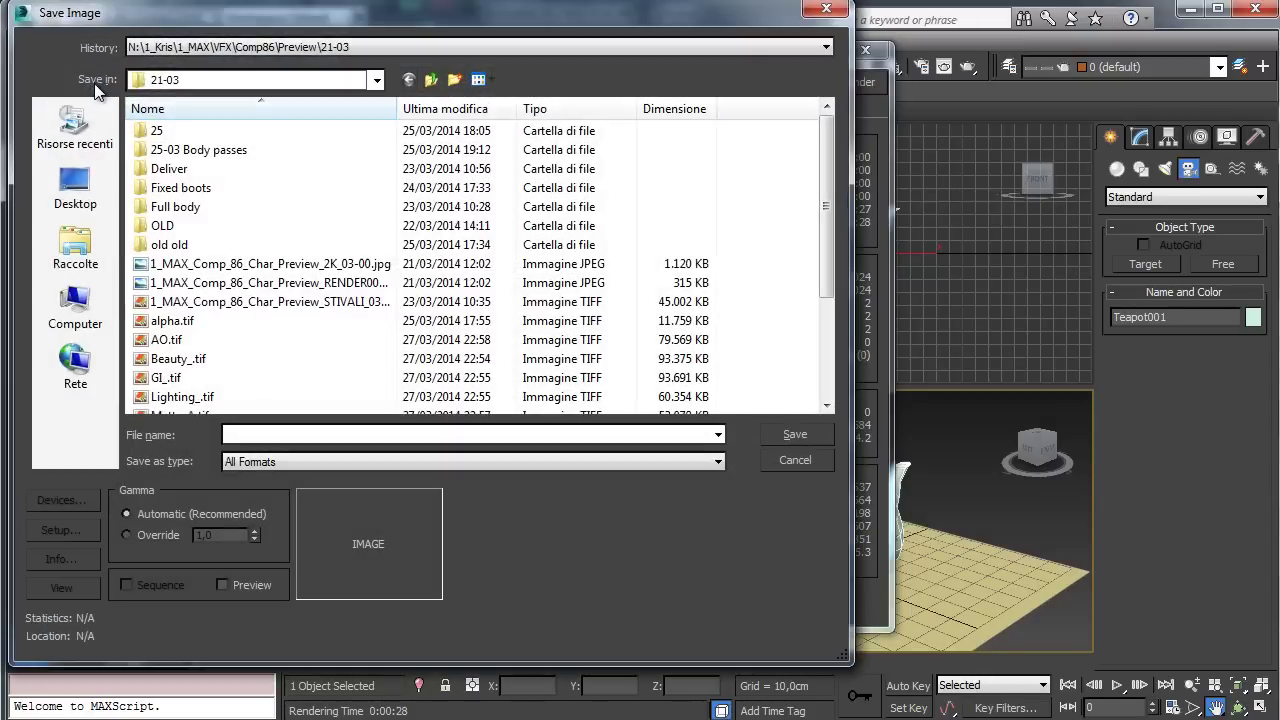
click(788, 457)
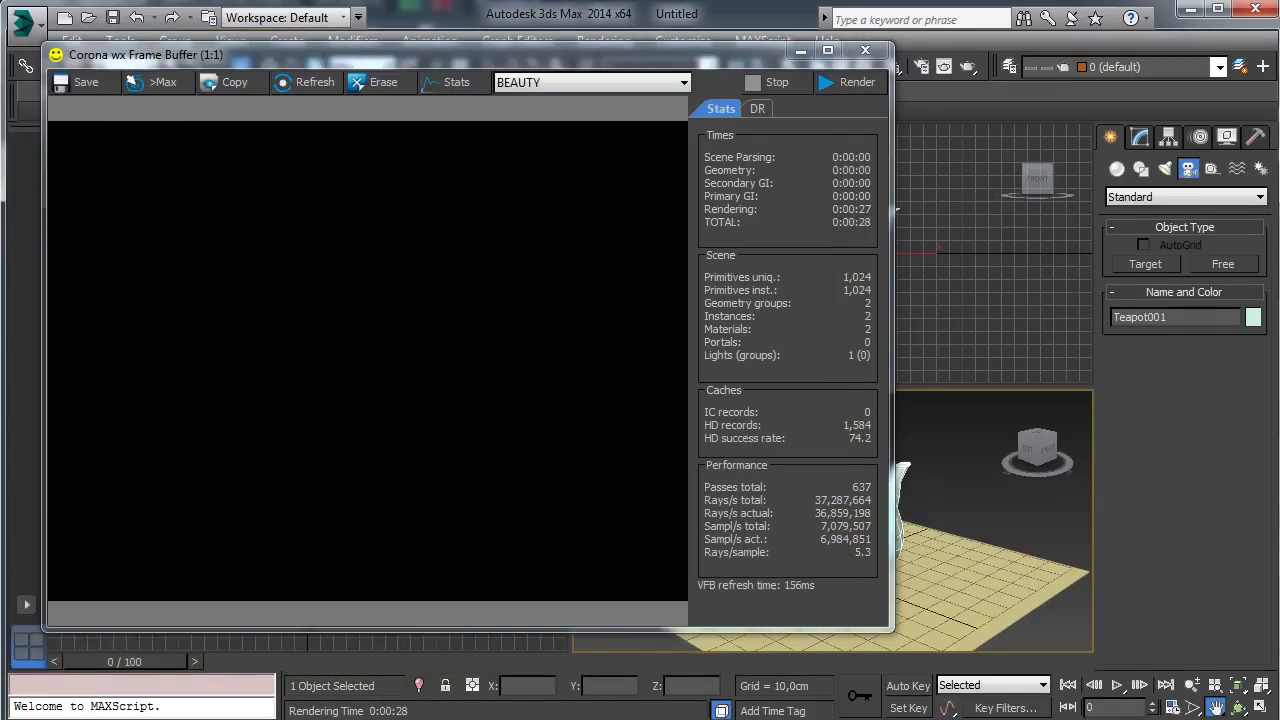
click(152, 86)
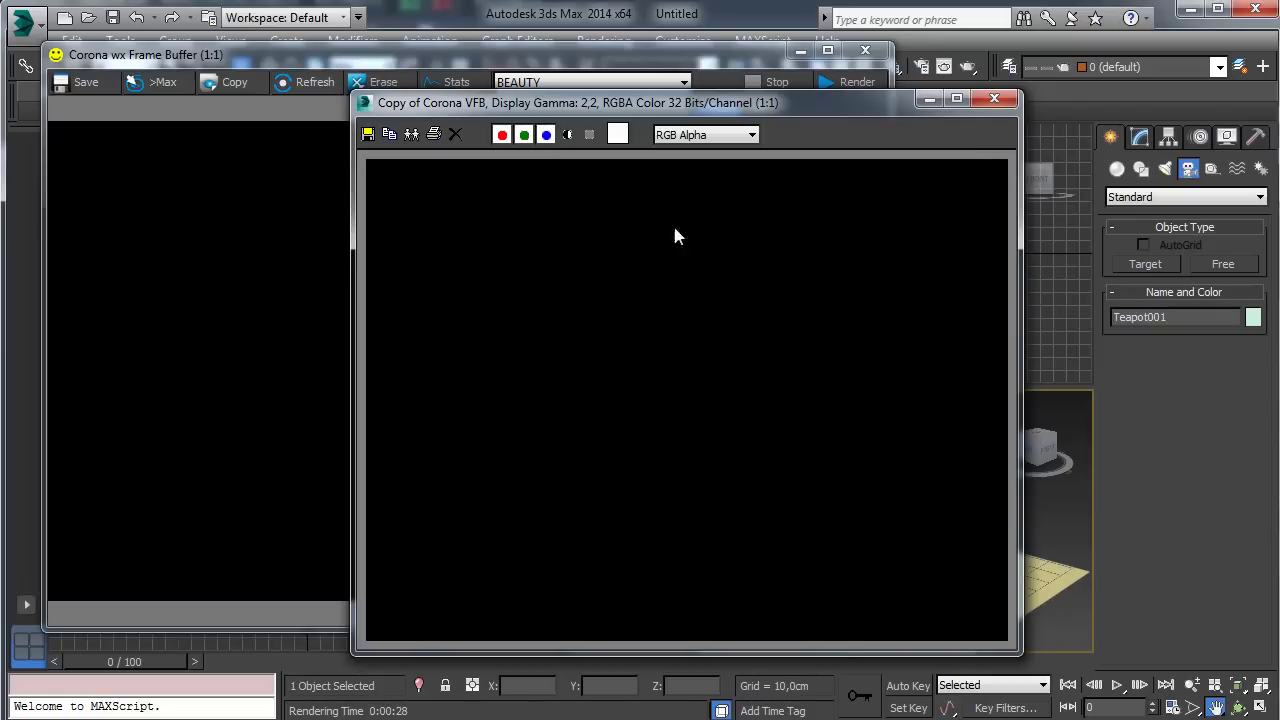
click(994, 98)
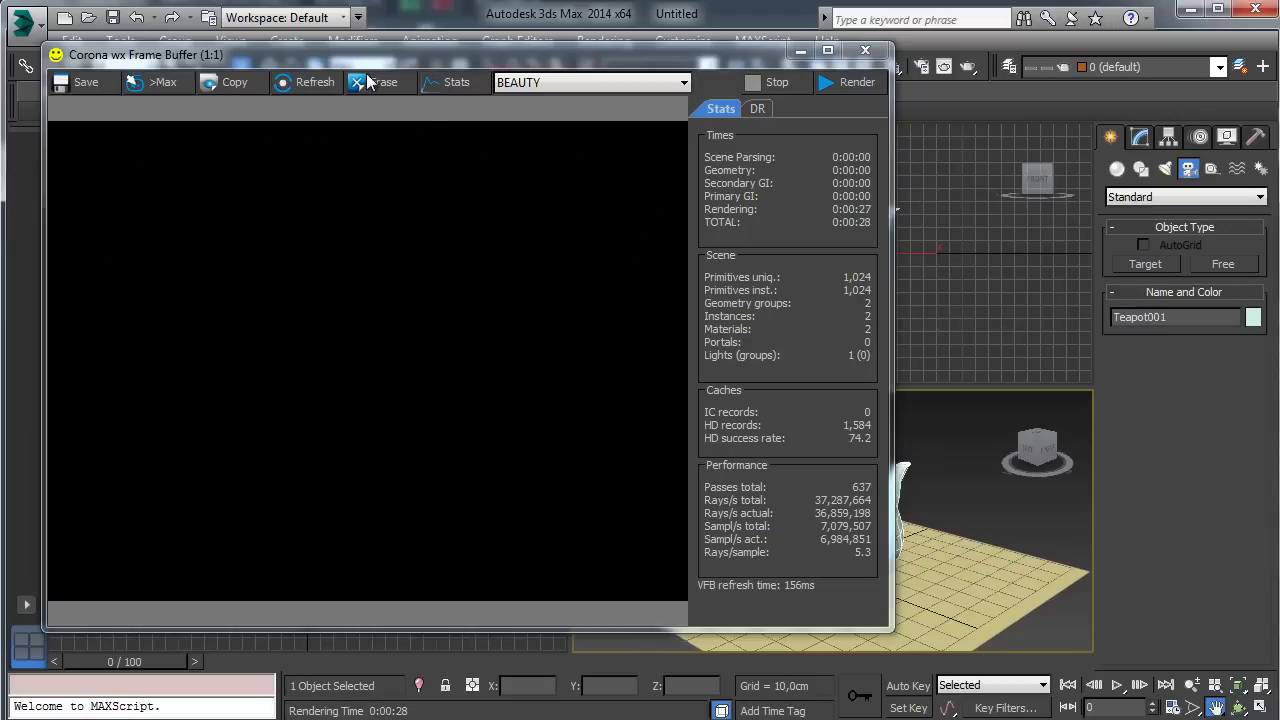
Step: Toggle the Stats panel, view the DR tab, then minimize the Corona frame buffer
click(457, 84)
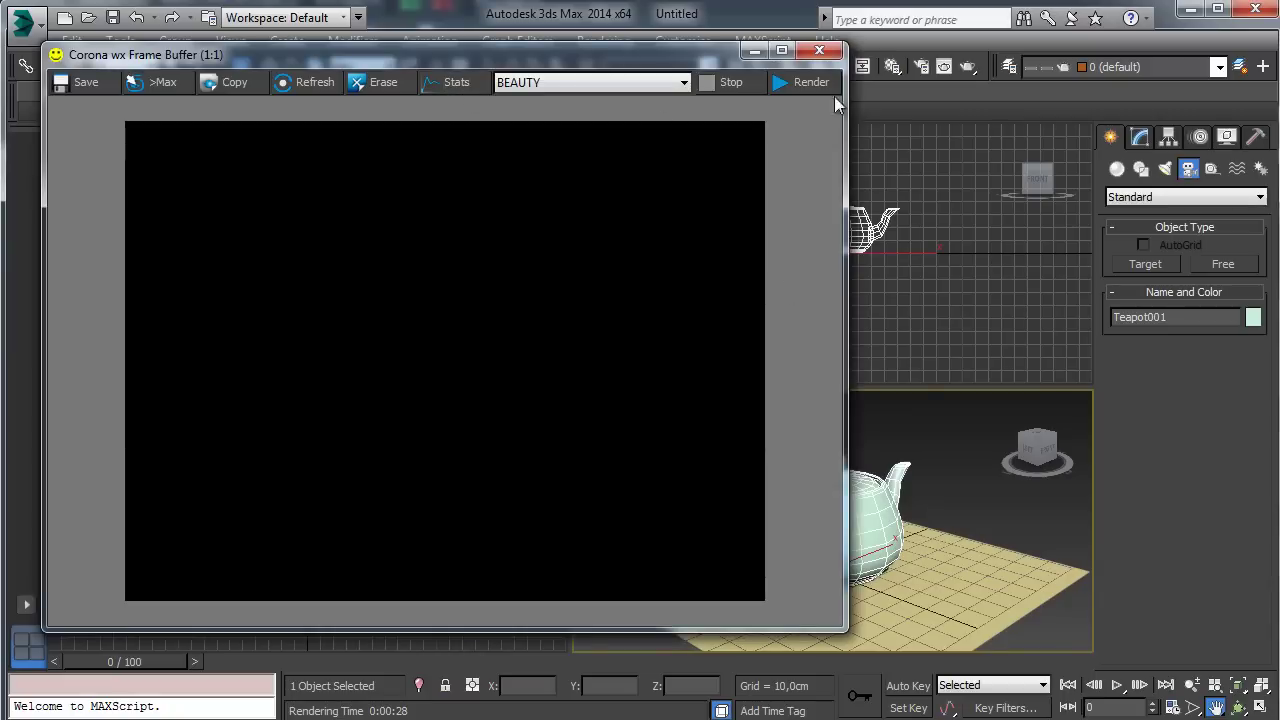
click(449, 84)
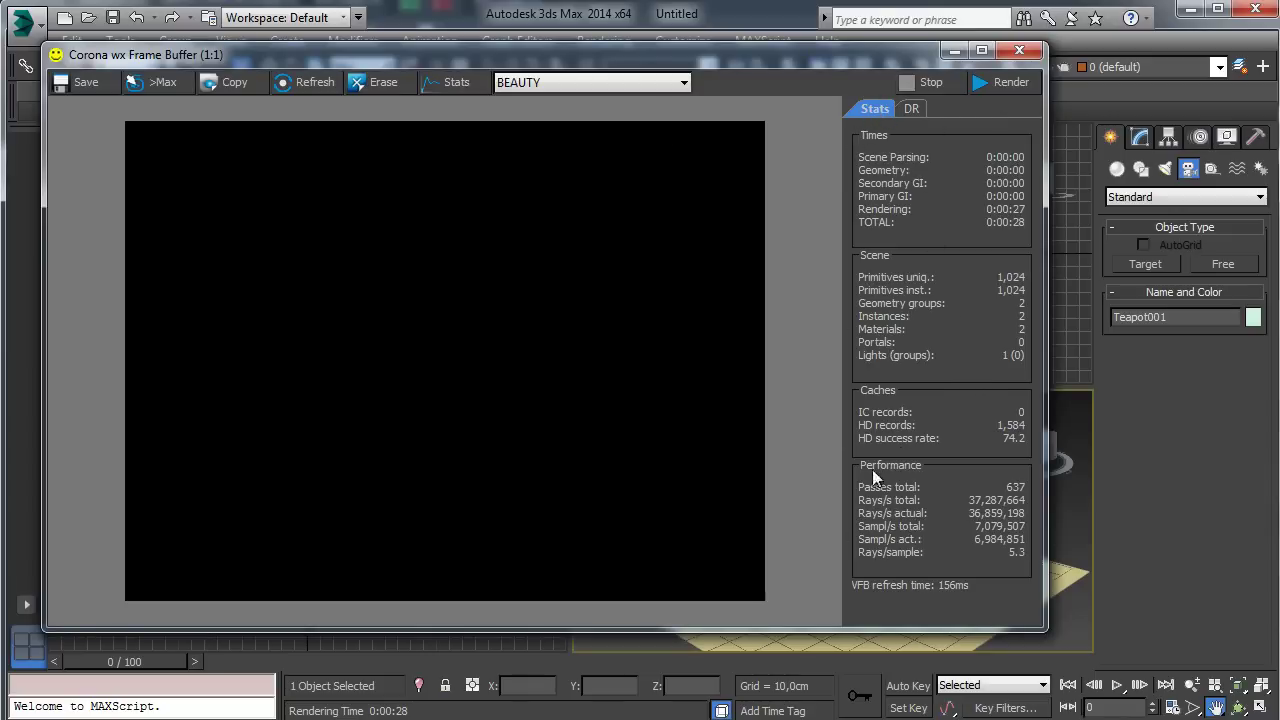
click(911, 108)
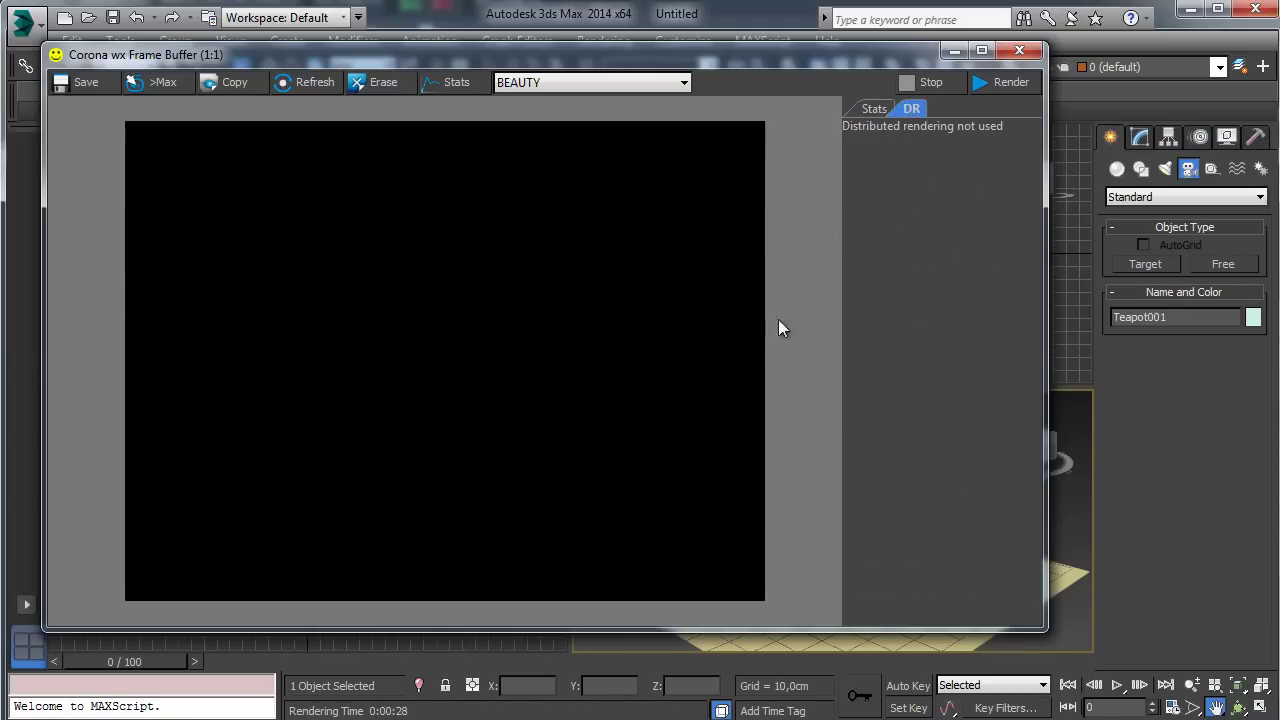
click(869, 107)
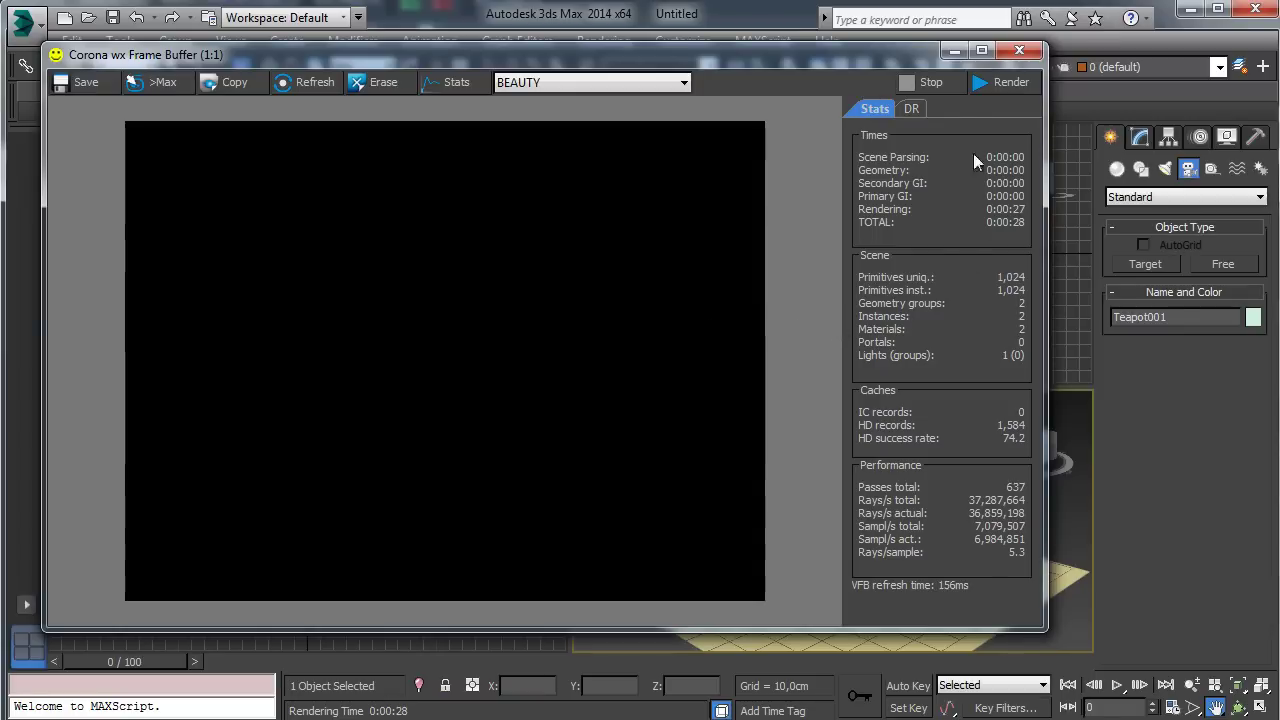
click(955, 52)
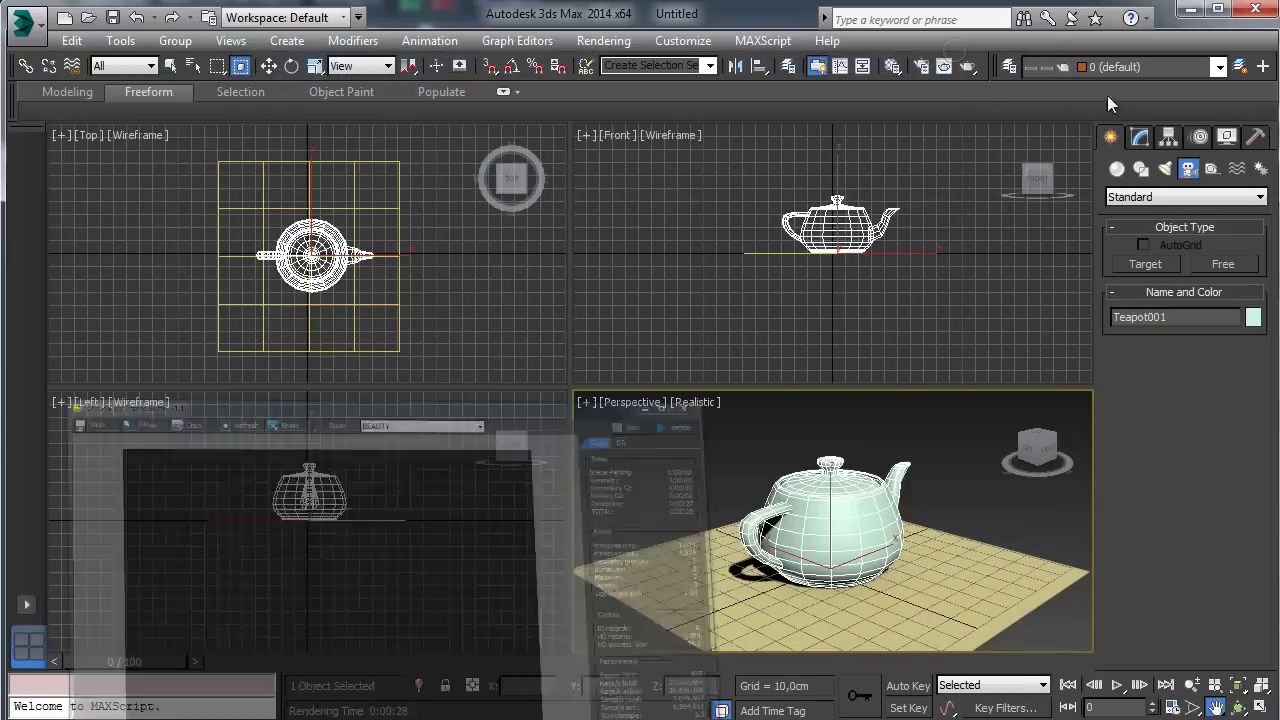
Step: Create a CoronaLight sphere light beside the teapot and set the Perspective view to Shaded
click(1166, 170)
click(1146, 264)
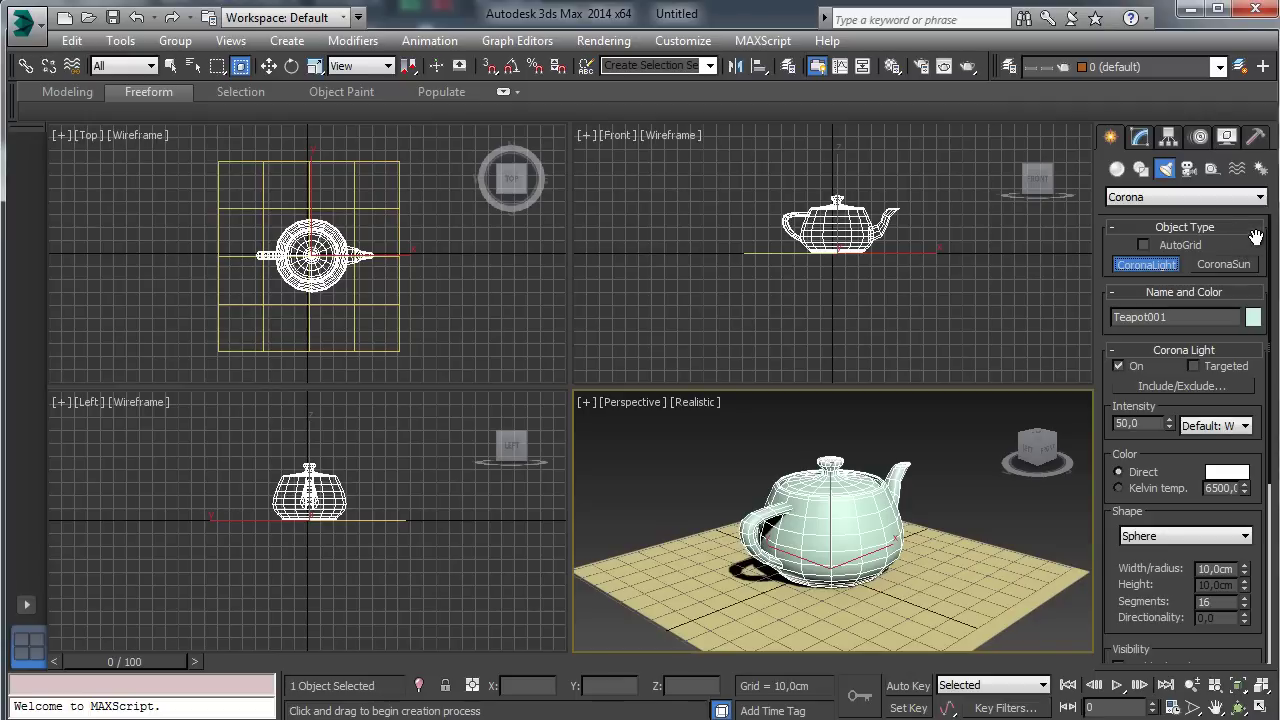
drag(791, 163, 785, 89)
key(w)
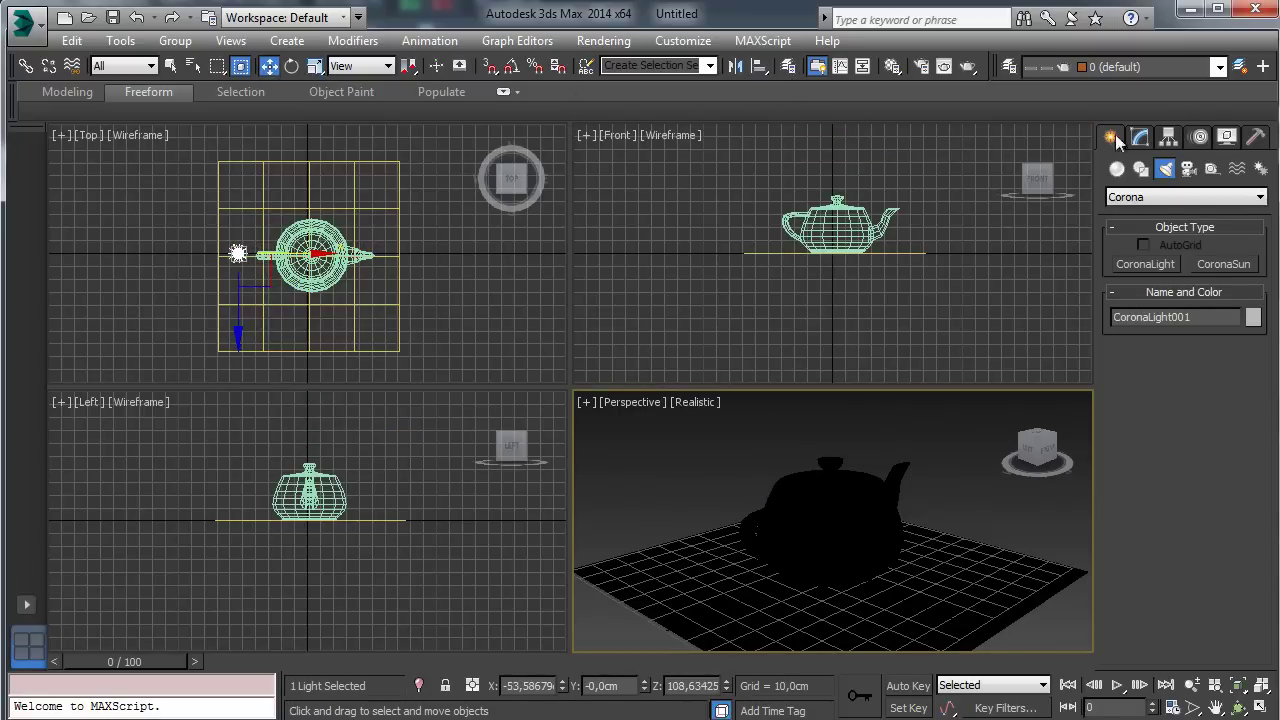
click(679, 403)
click(690, 447)
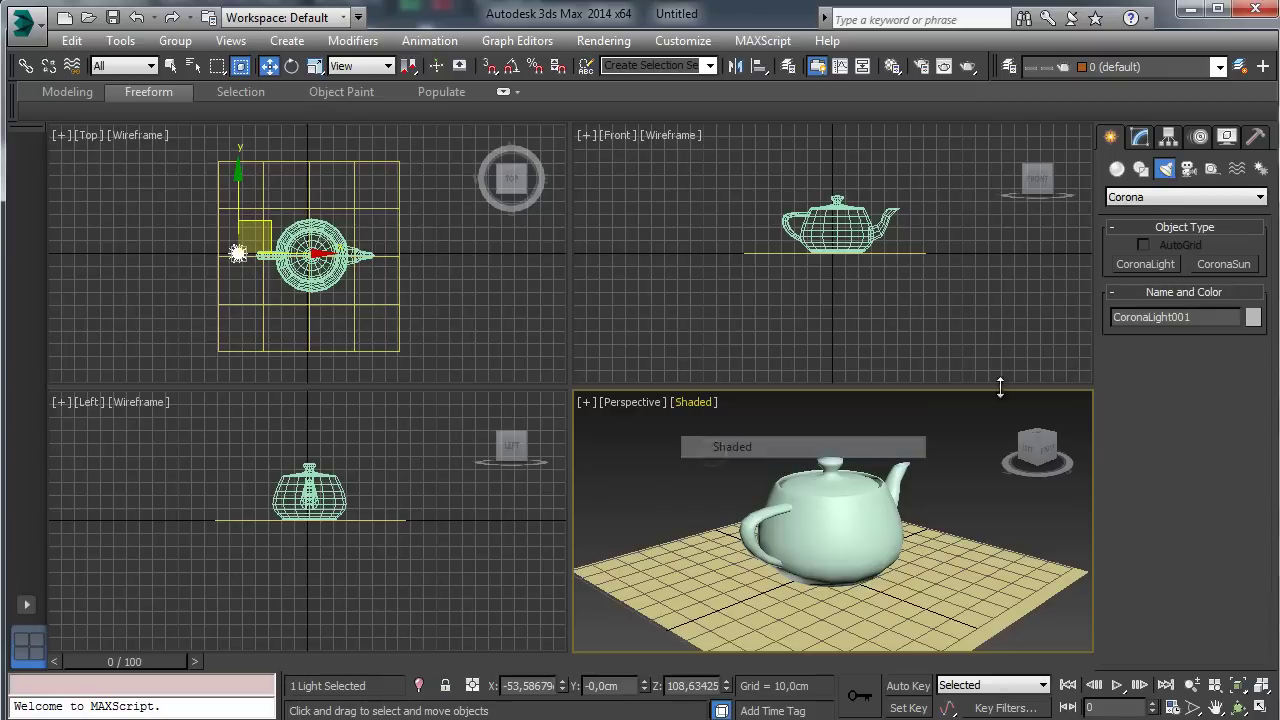
click(1140, 137)
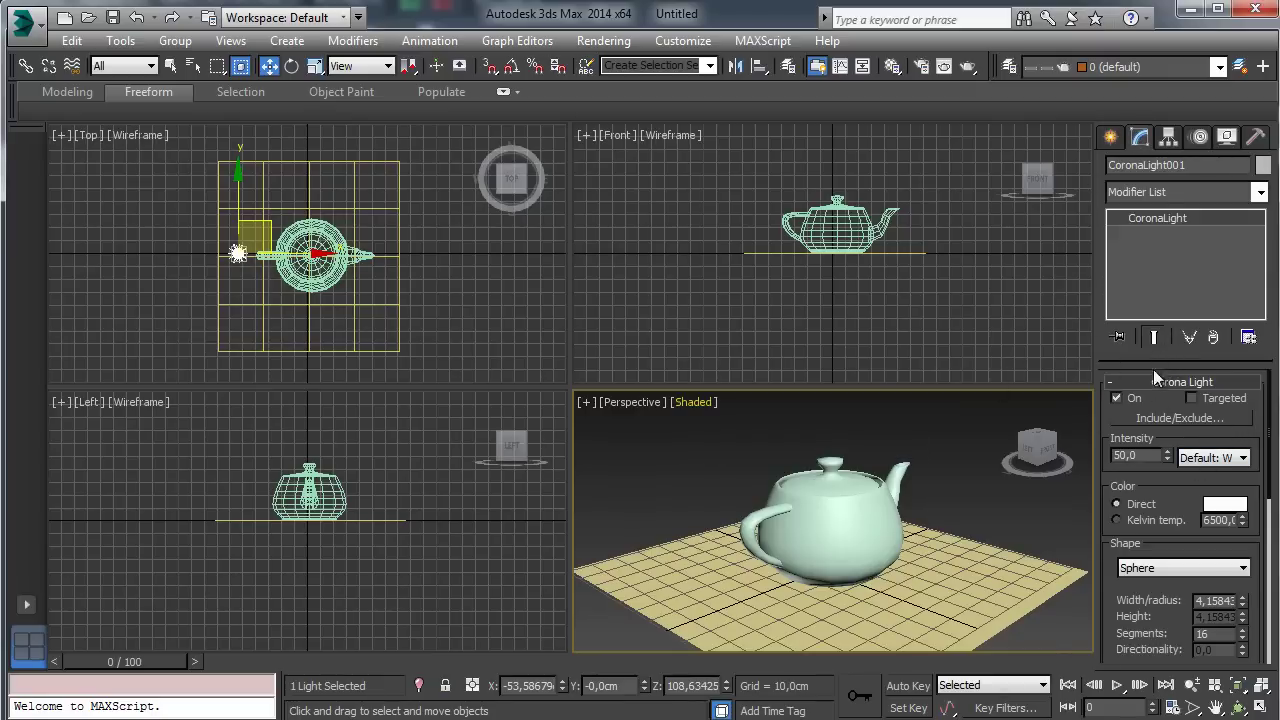
Step: Maximize and zoom out the Perspective view, then restore the quad layout and zoom in on the teapot
click(1259, 707)
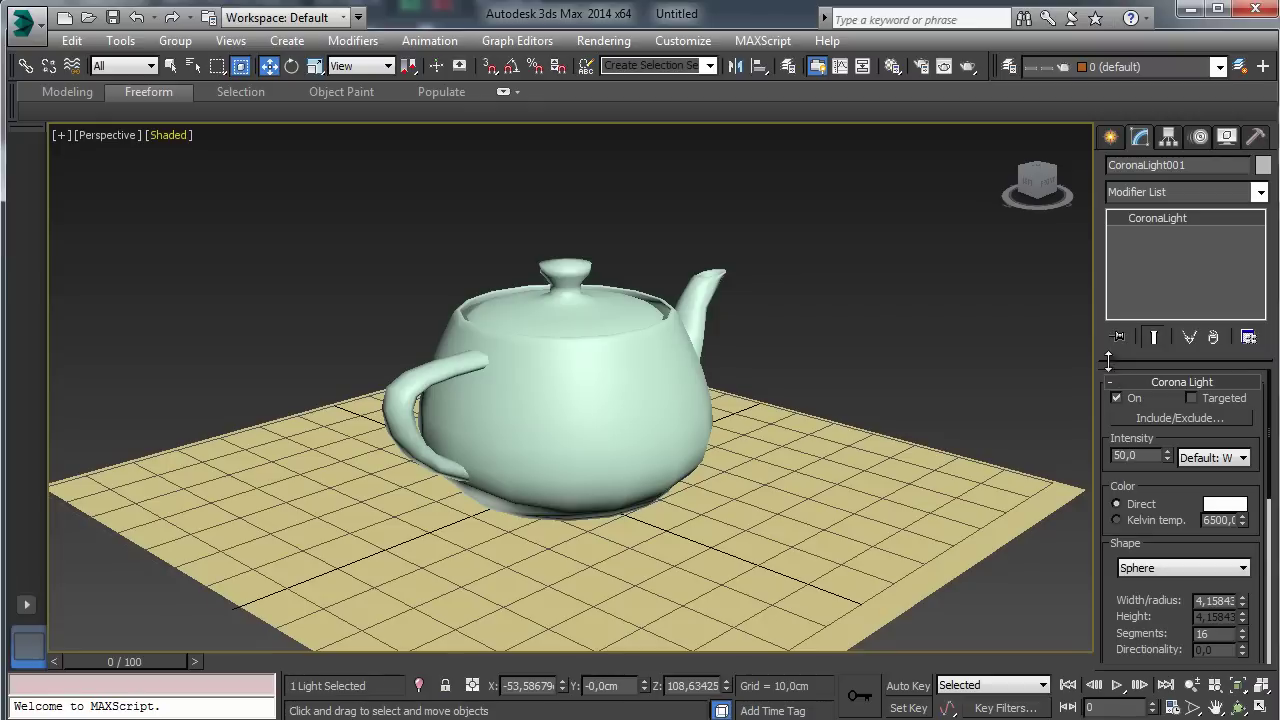
click(1192, 685)
drag(622, 344, 623, 392)
key(alt+w)
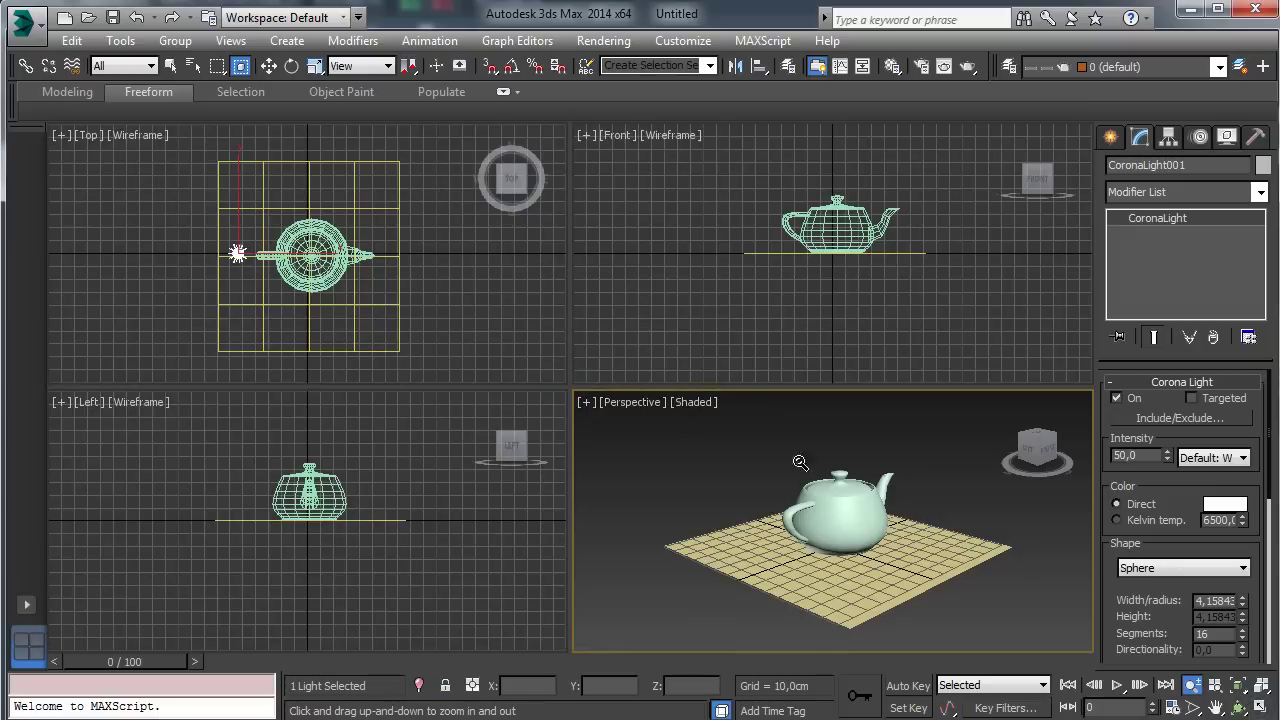
drag(829, 497, 827, 476)
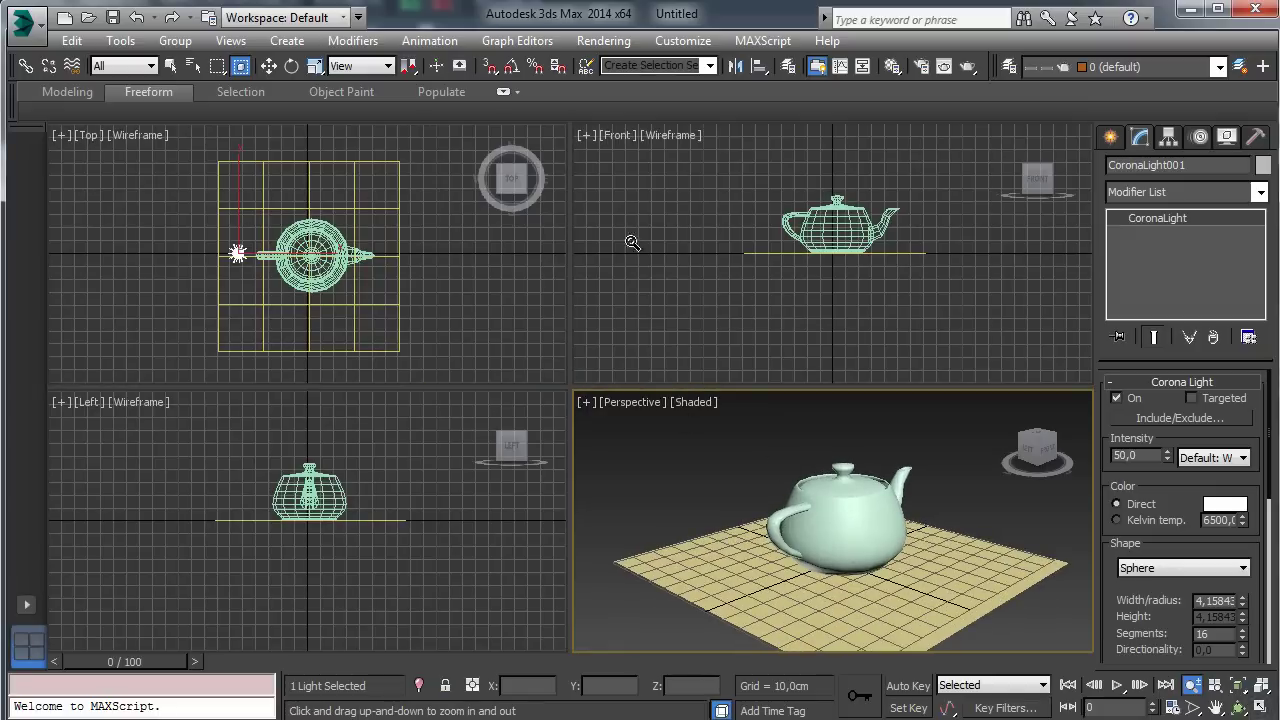
Step: Pan the Front view down and the Perspective view left to frame the teapot and light
click(1215, 707)
drag(866, 264, 854, 357)
click(171, 66)
right_click(1081, 478)
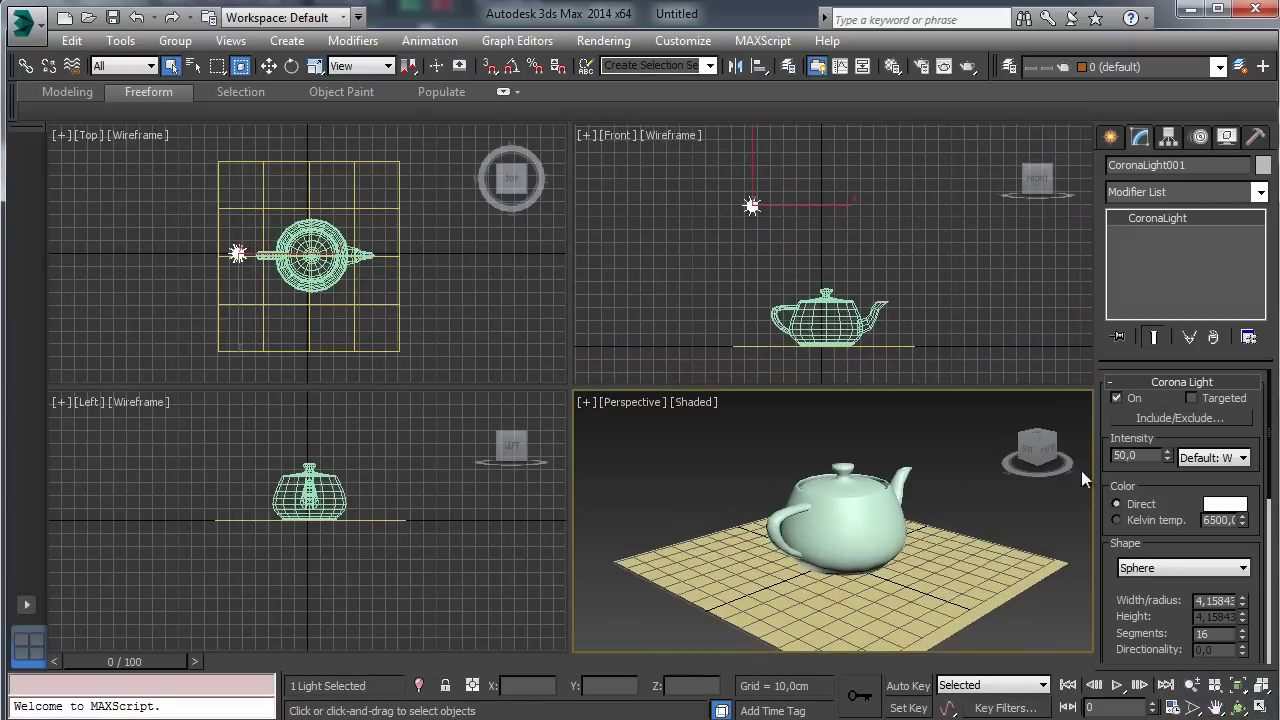
click(1215, 707)
drag(900, 569, 891, 560)
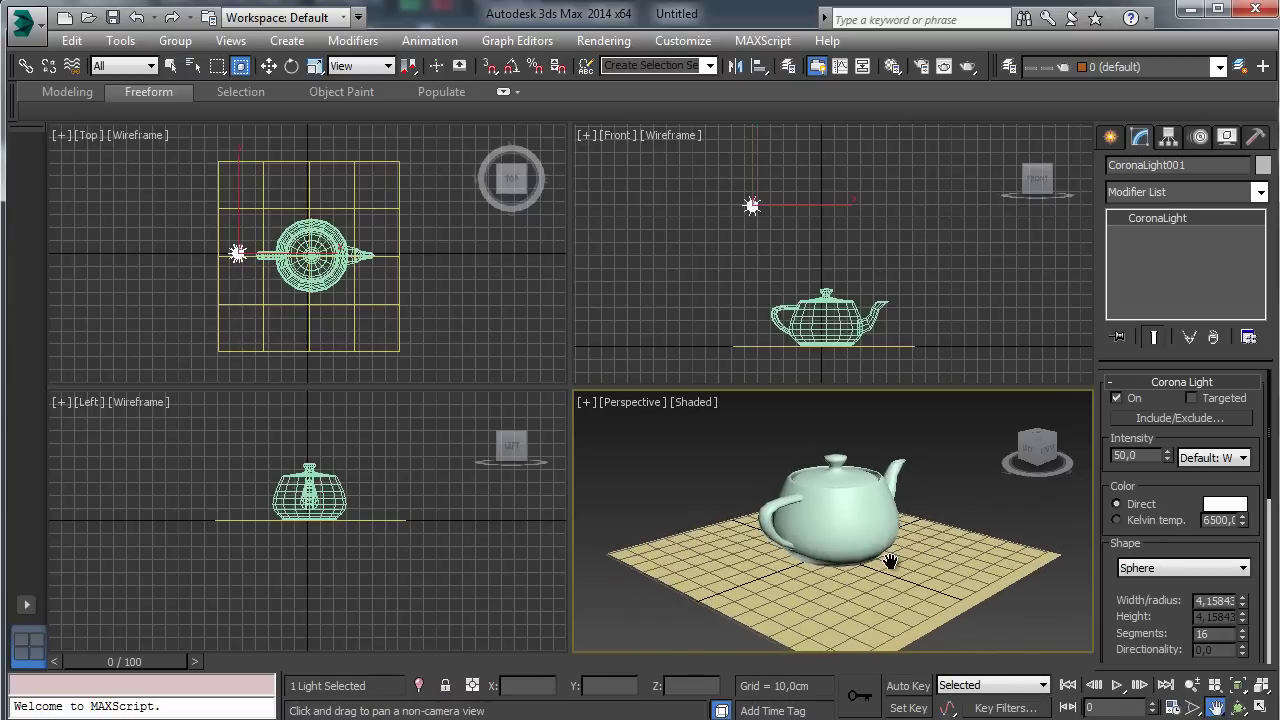
drag(1178, 505, 1130, 112)
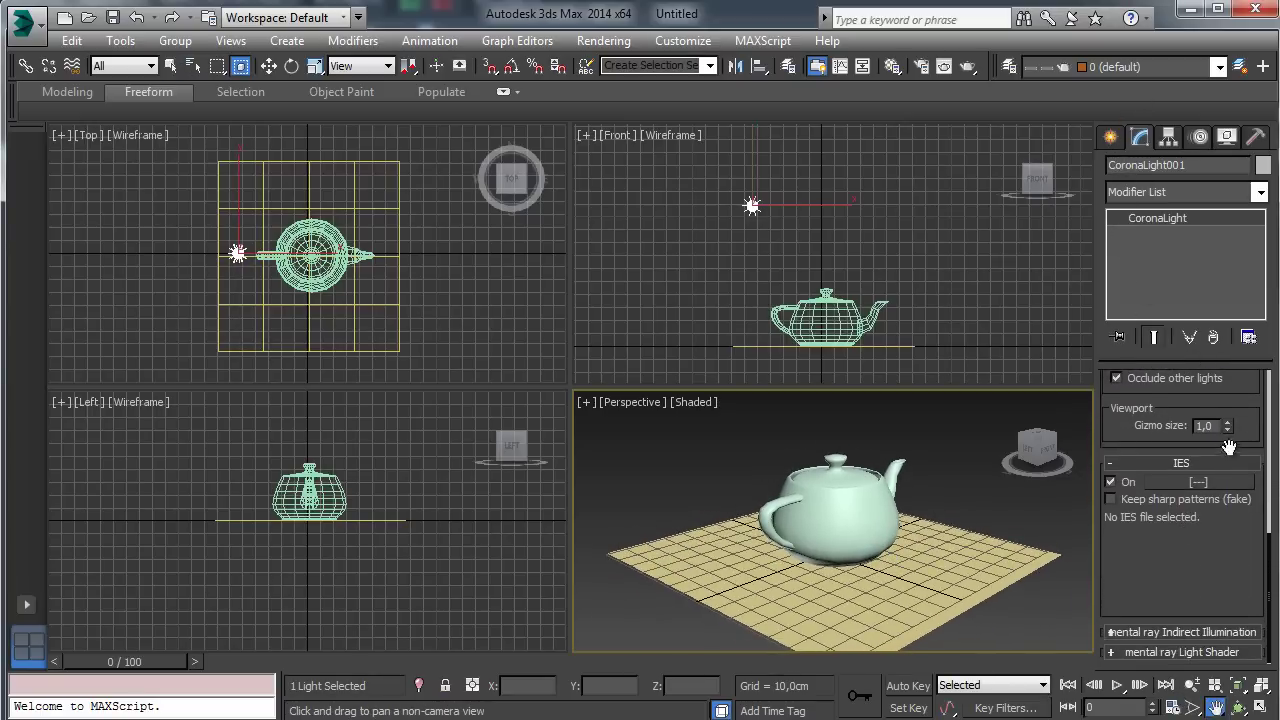
Step: Toggle Targeted on and off, check Include/Exclude, and keep Default W intensity units
scroll(1250, 397, up, 5)
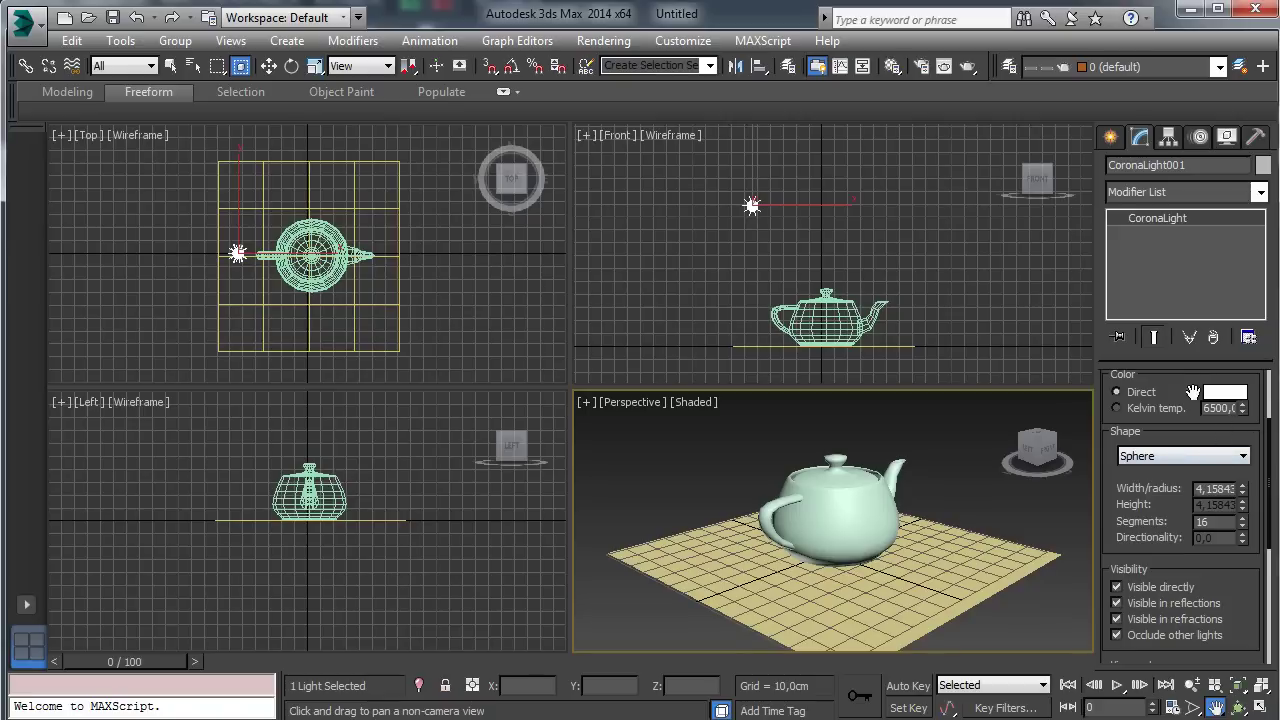
scroll(1160, 433, up, 2)
scroll(1142, 443, up, 1)
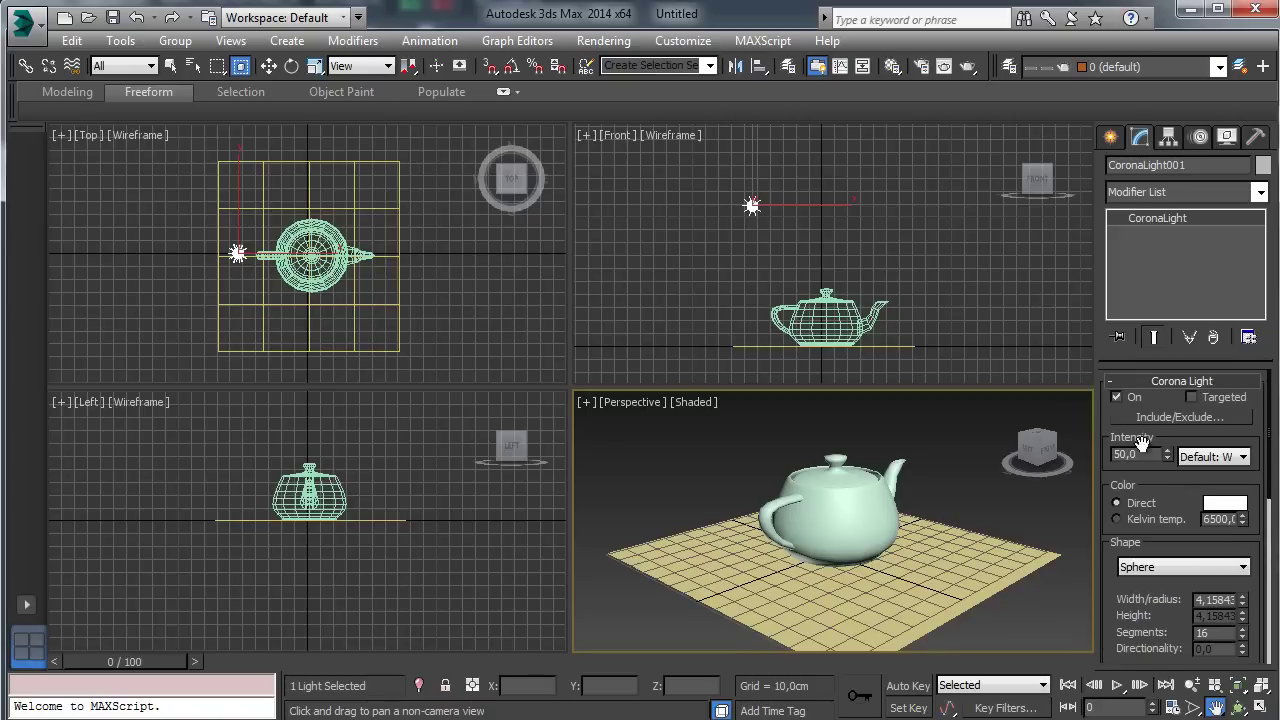
click(1230, 399)
click(1232, 399)
click(1170, 418)
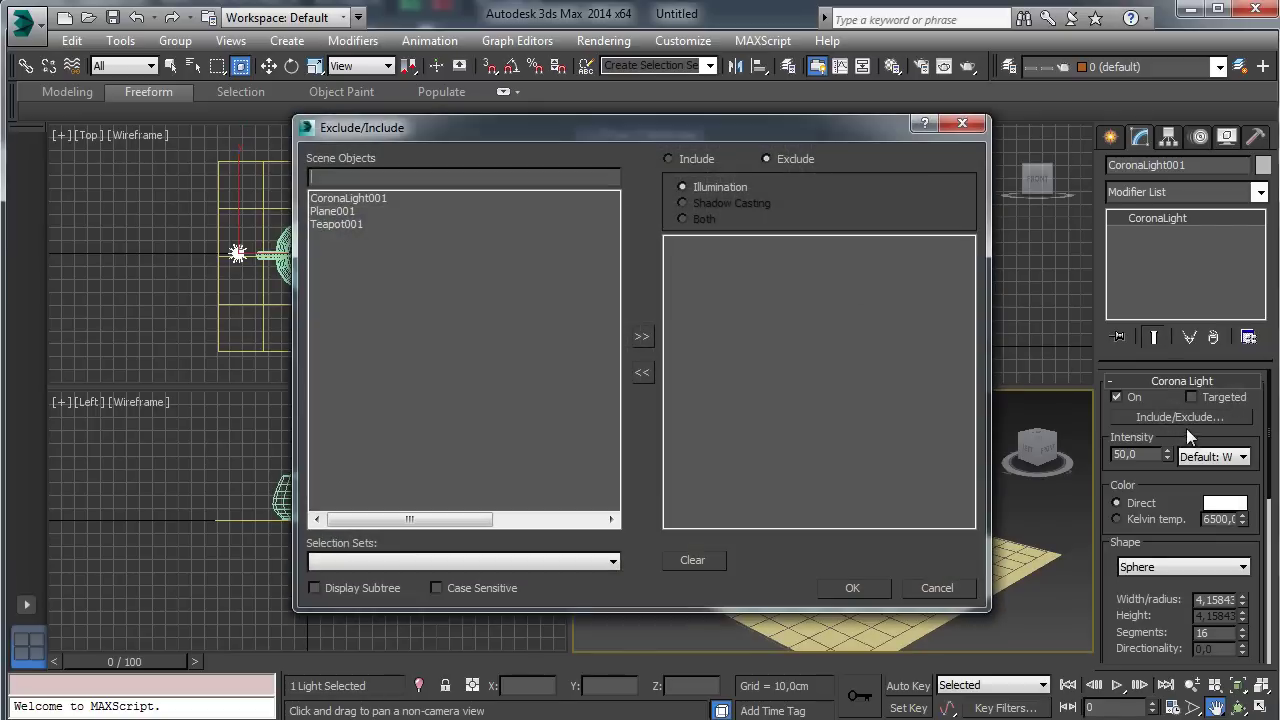
click(962, 123)
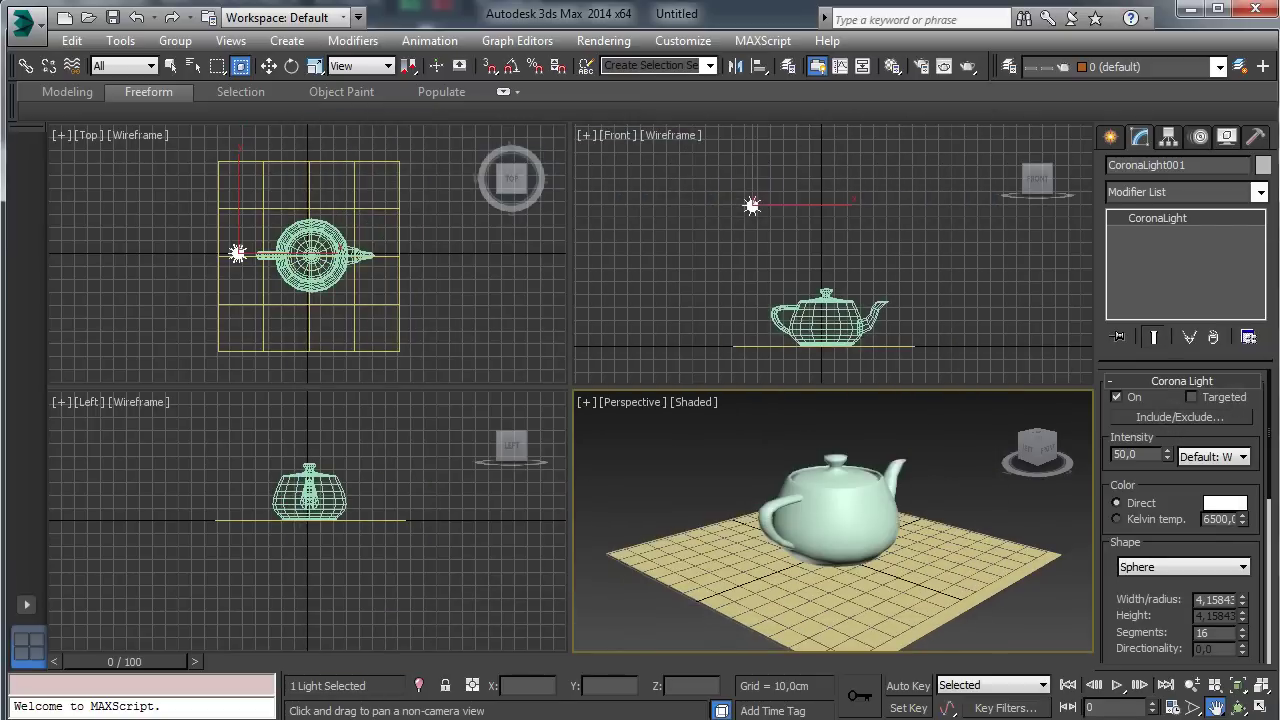
click(1212, 458)
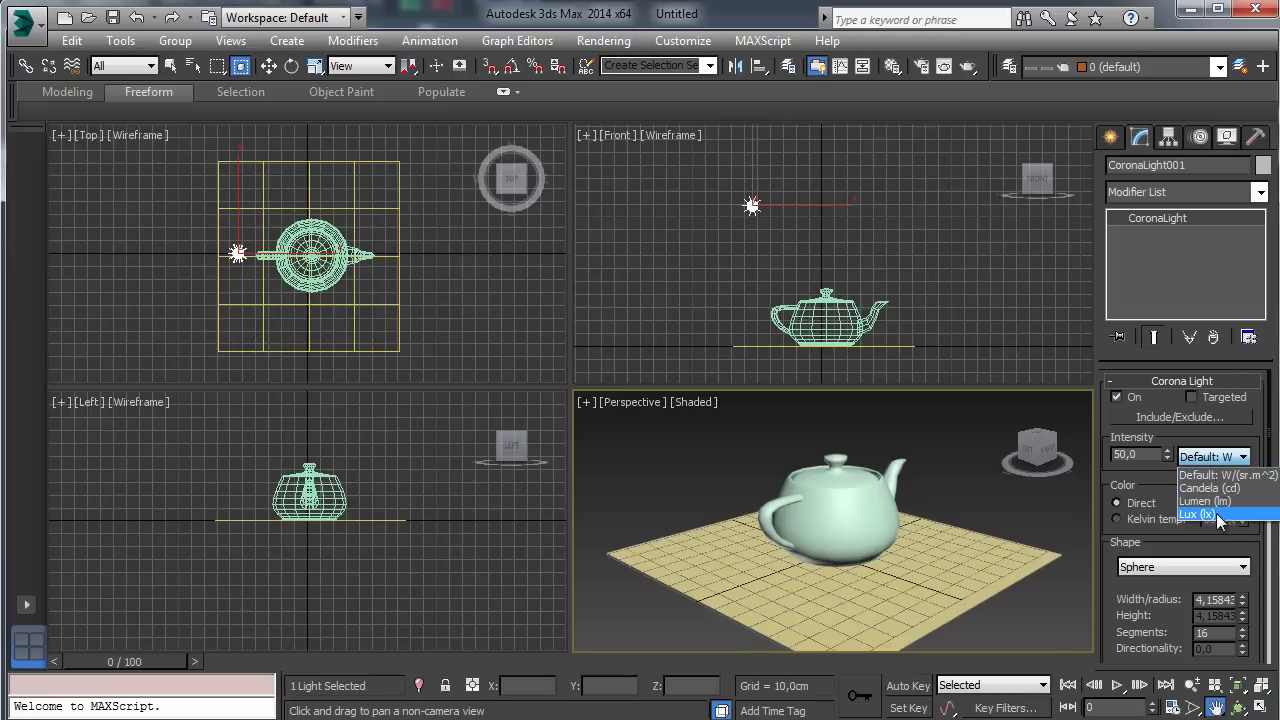
click(1159, 478)
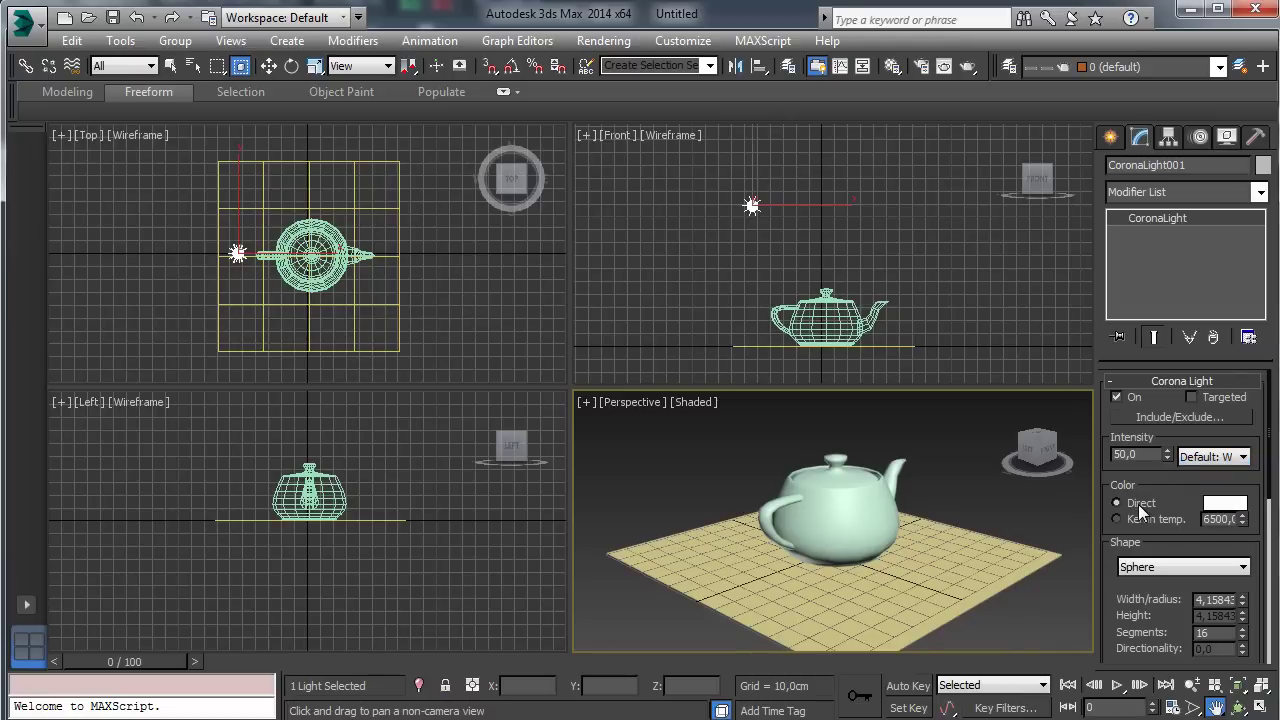
Step: Switch the light colour to Kelvin temperature and lower it from 6500 to 6110
click(1139, 504)
click(1220, 505)
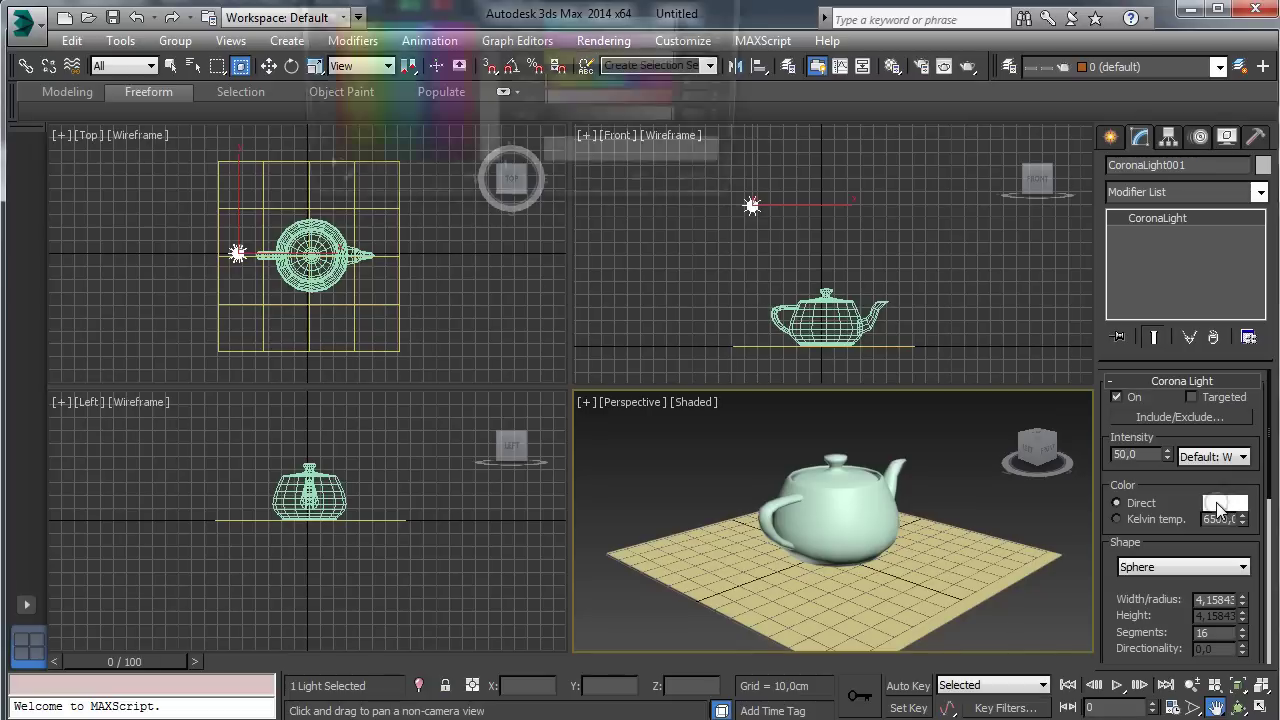
click(707, 190)
click(1136, 520)
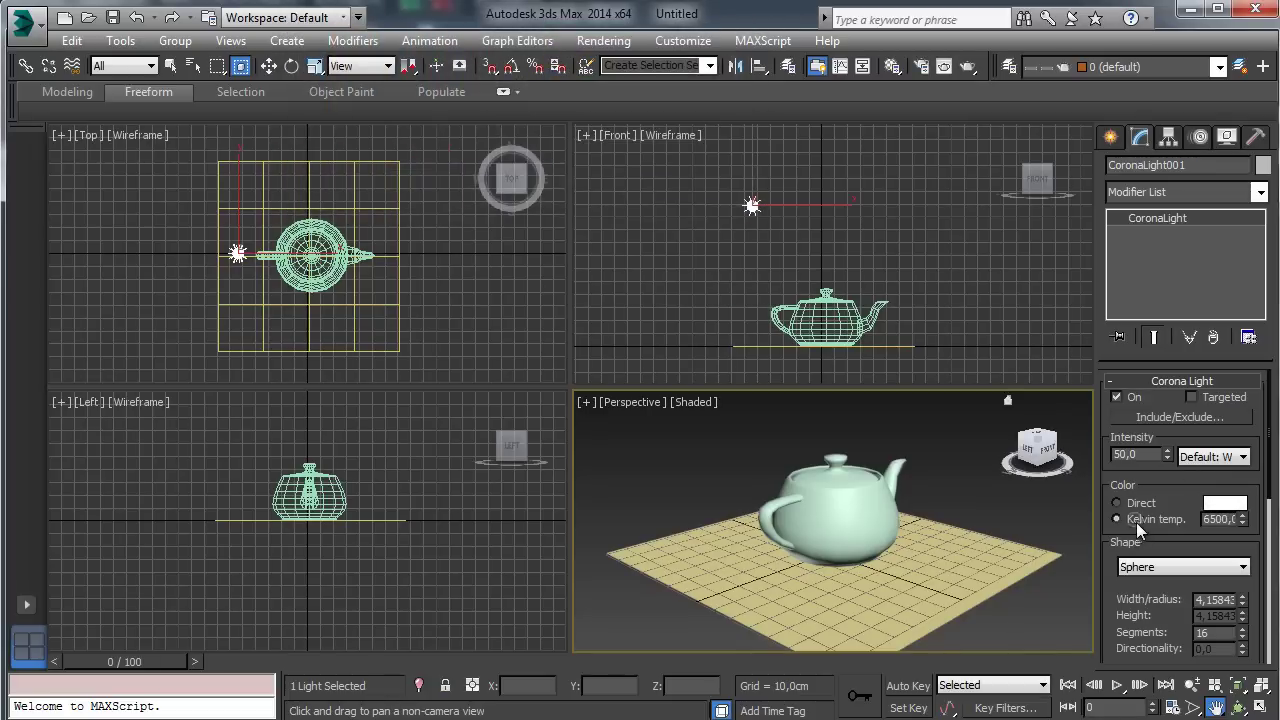
mouse_move(1246, 525)
mouse_down()
mouse_move(1242, 552)
mouse_move(1233, 535)
mouse_up()
drag(1175, 492, 1174, 230)
Step: Try the Rectangle, Disk and Cylinder light shapes, then return to Sphere
scroll(1180, 420, up, 3)
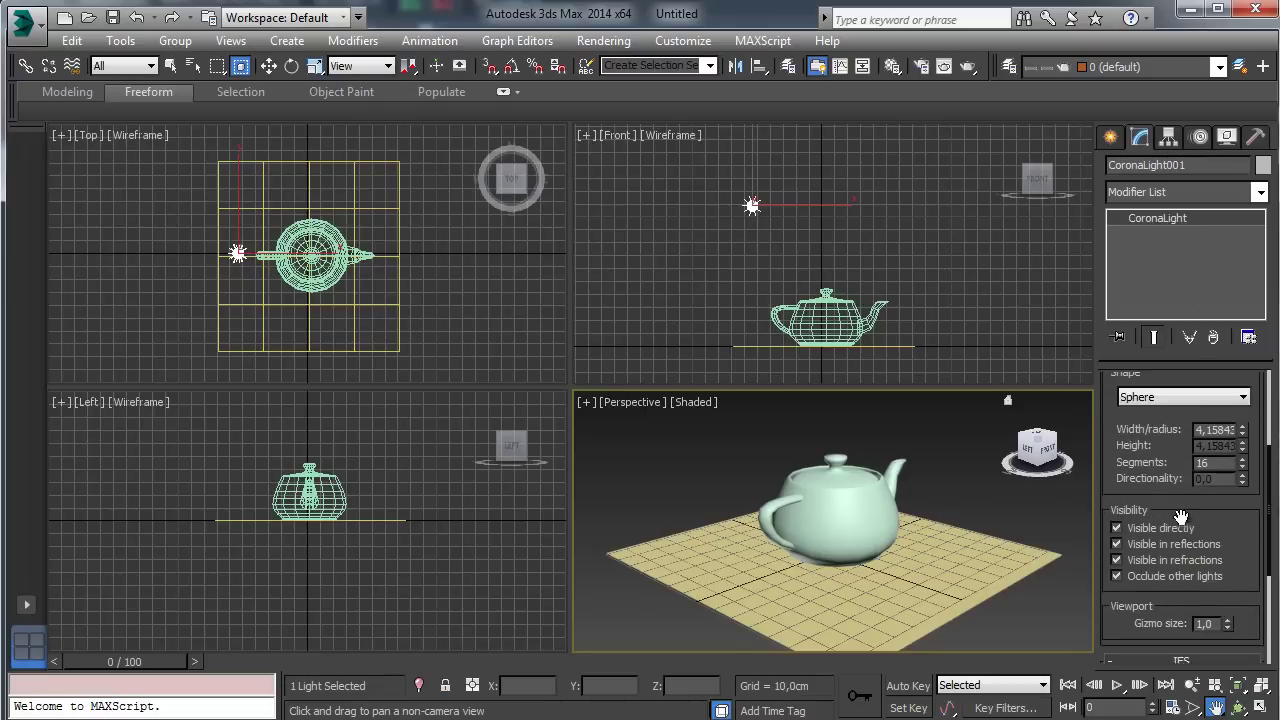
click(1152, 427)
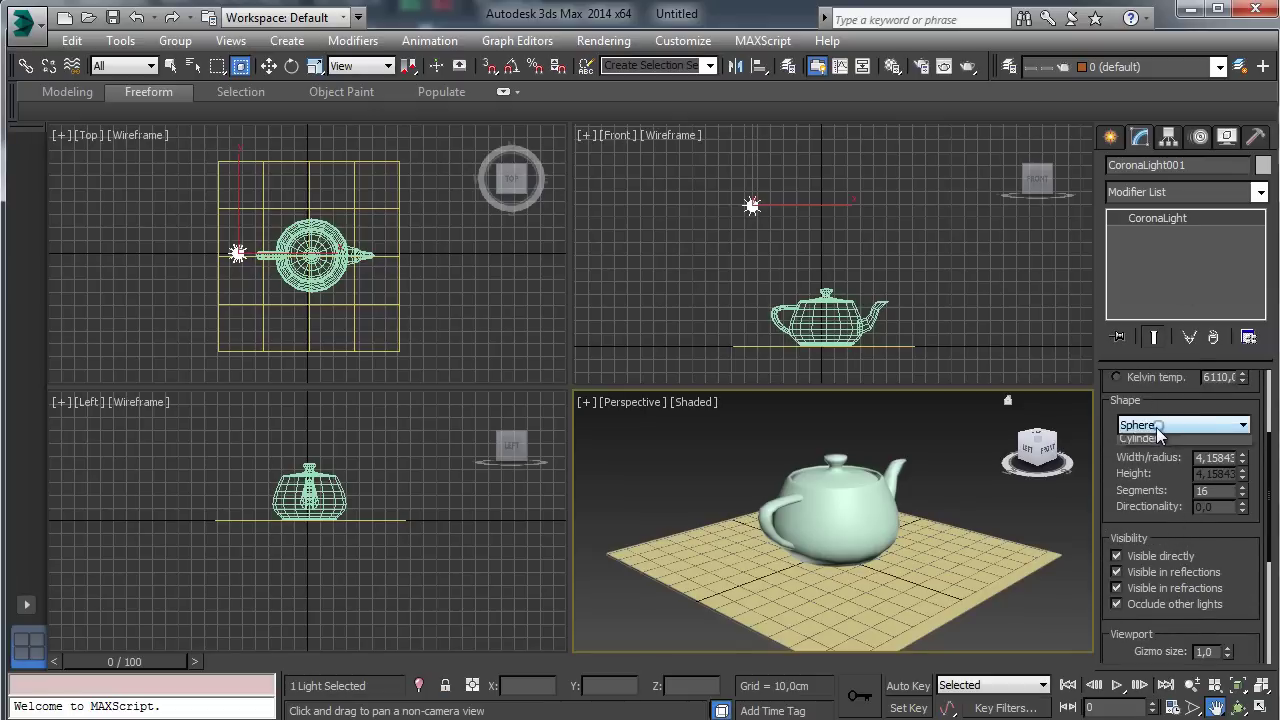
click(1164, 453)
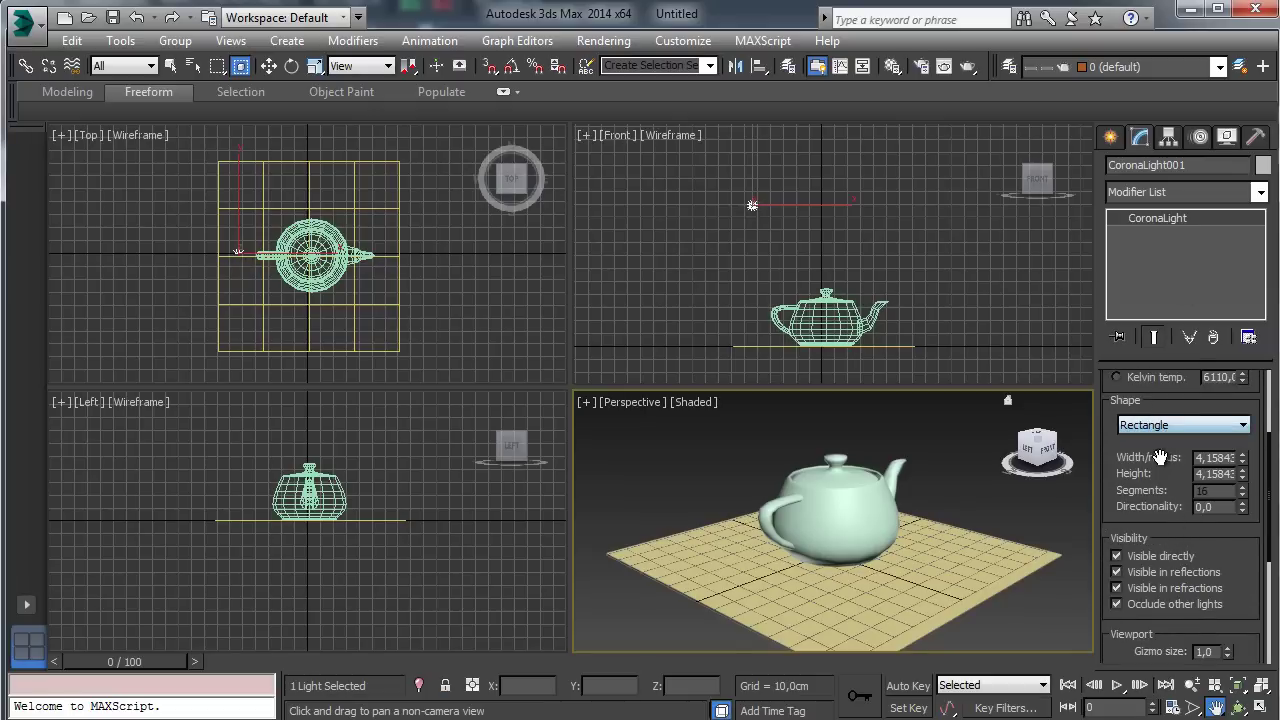
click(1161, 427)
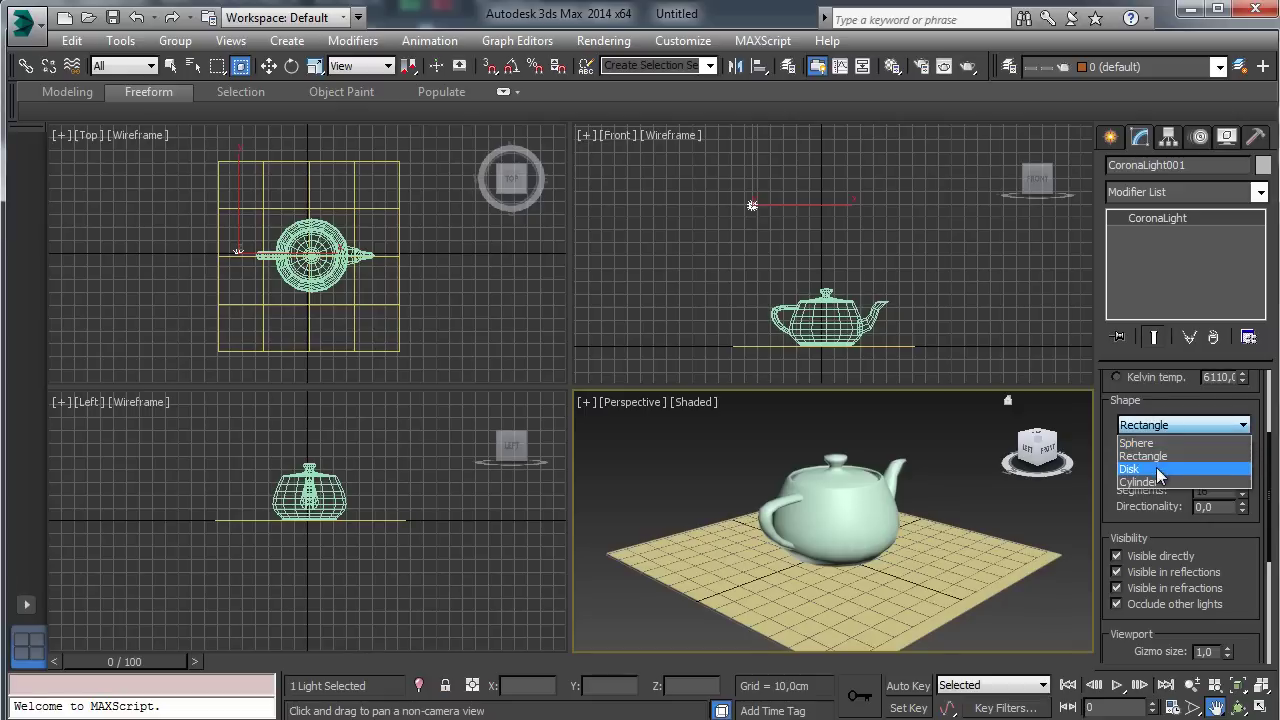
click(1159, 468)
click(1165, 427)
click(1155, 482)
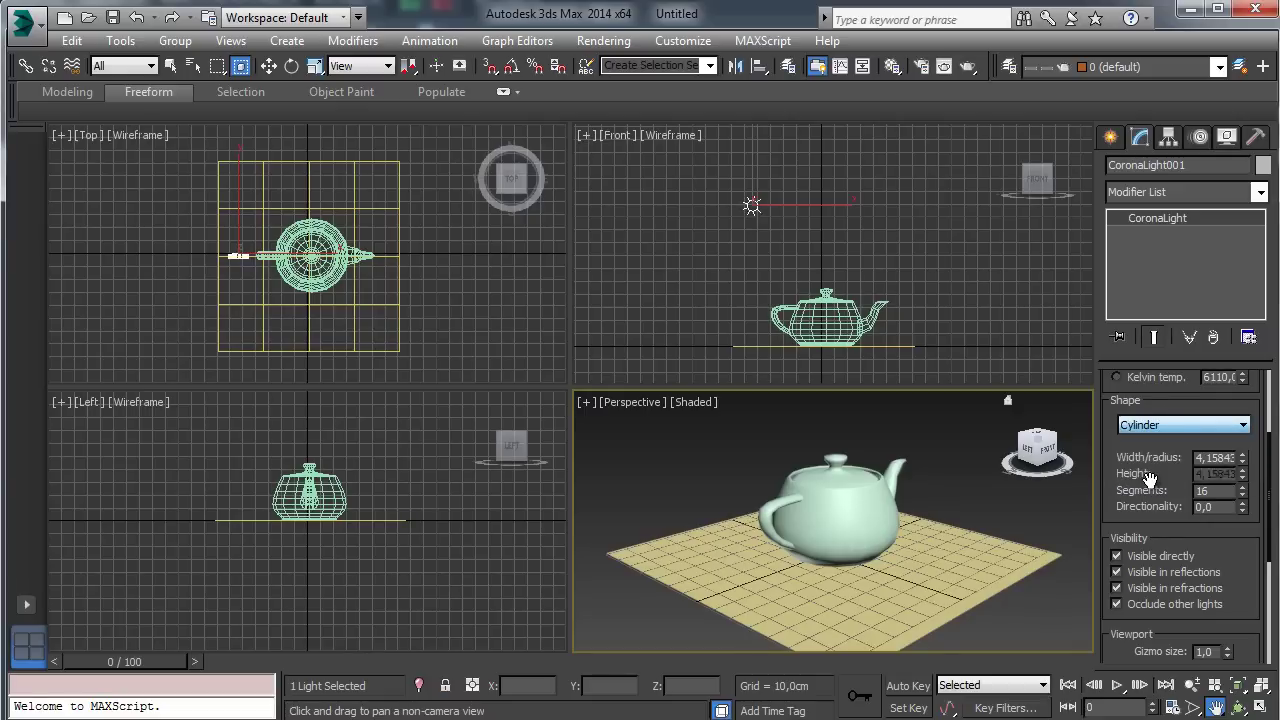
click(1174, 427)
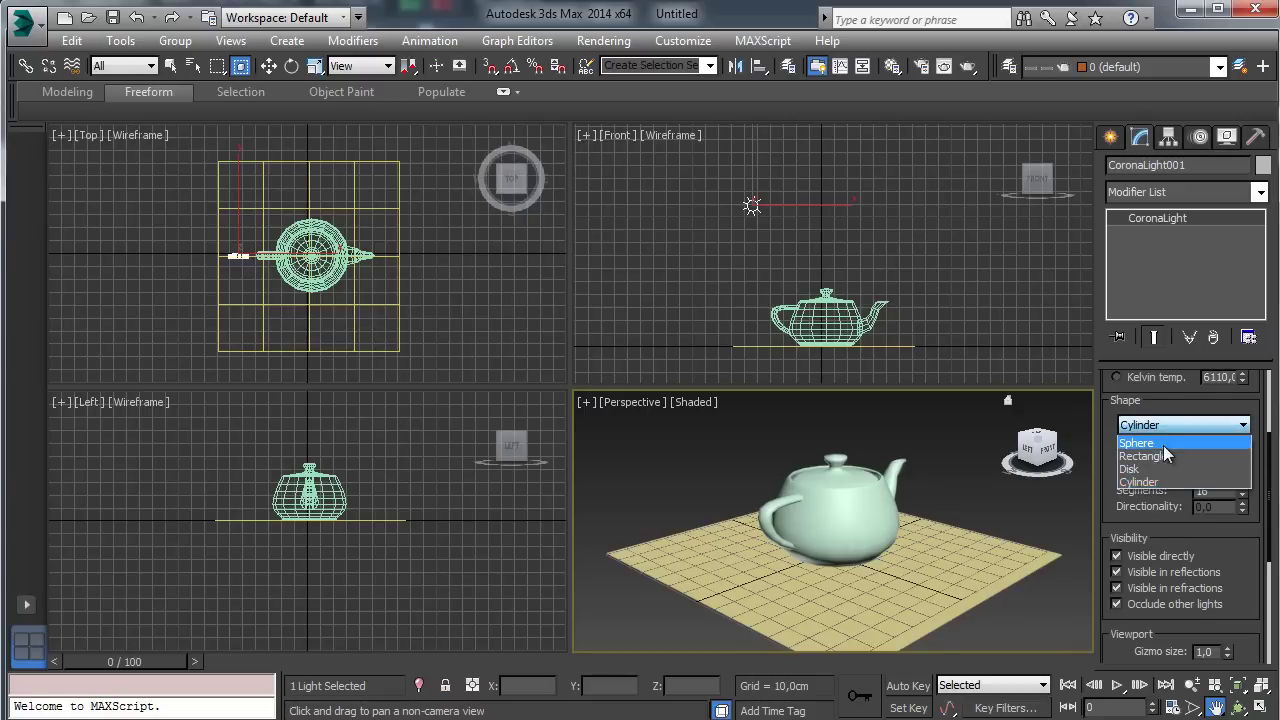
click(1152, 440)
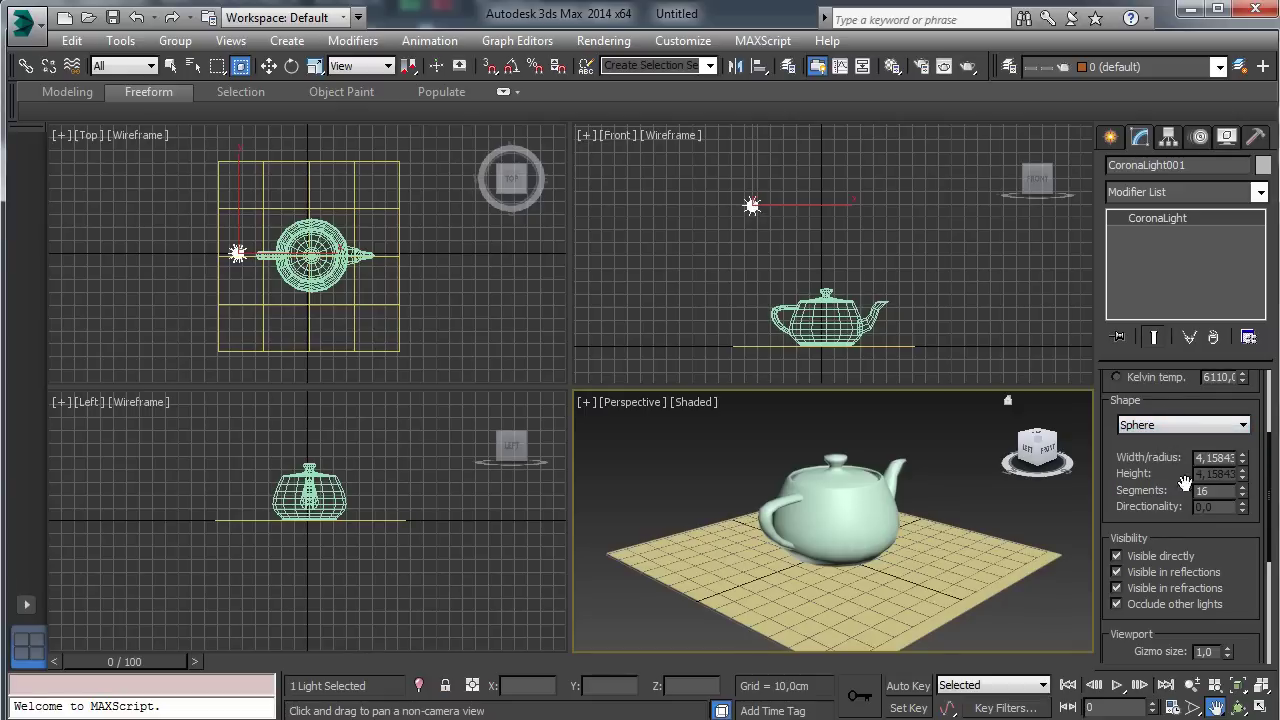
Step: Preview Rectangle again, restore Sphere, and raise the Viewport Gizmo size to 2,42
click(1197, 422)
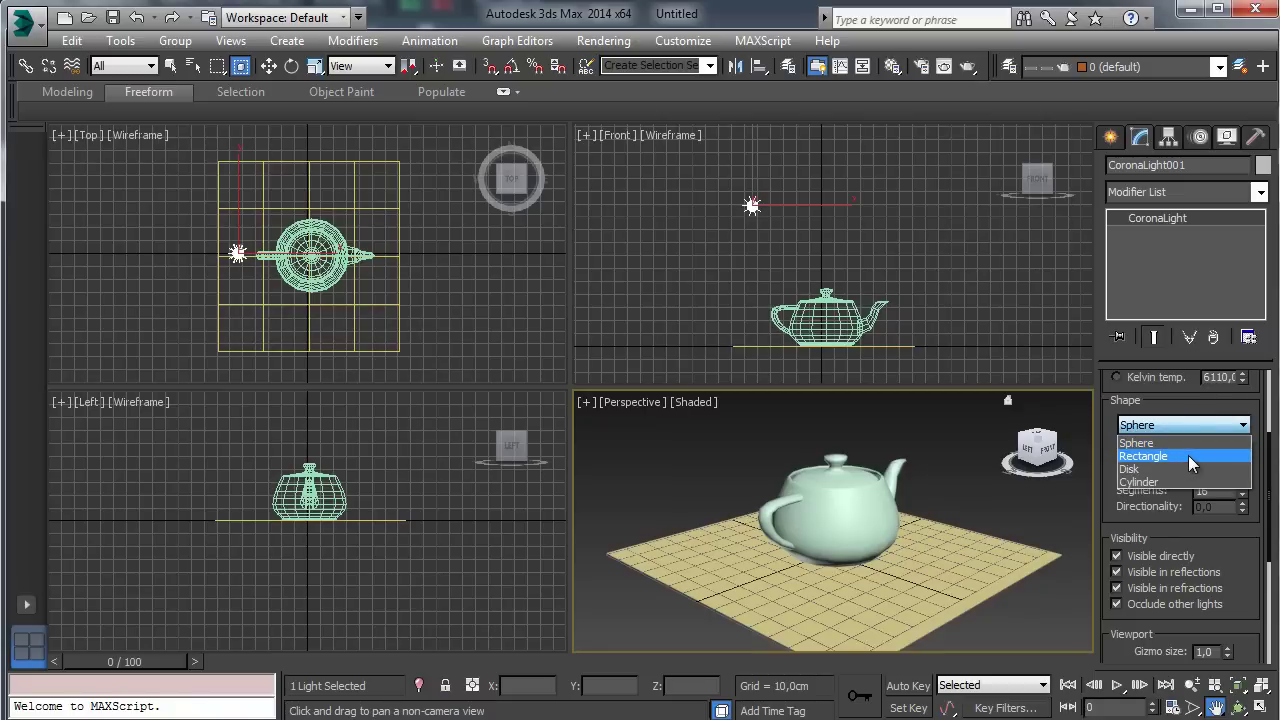
click(1188, 456)
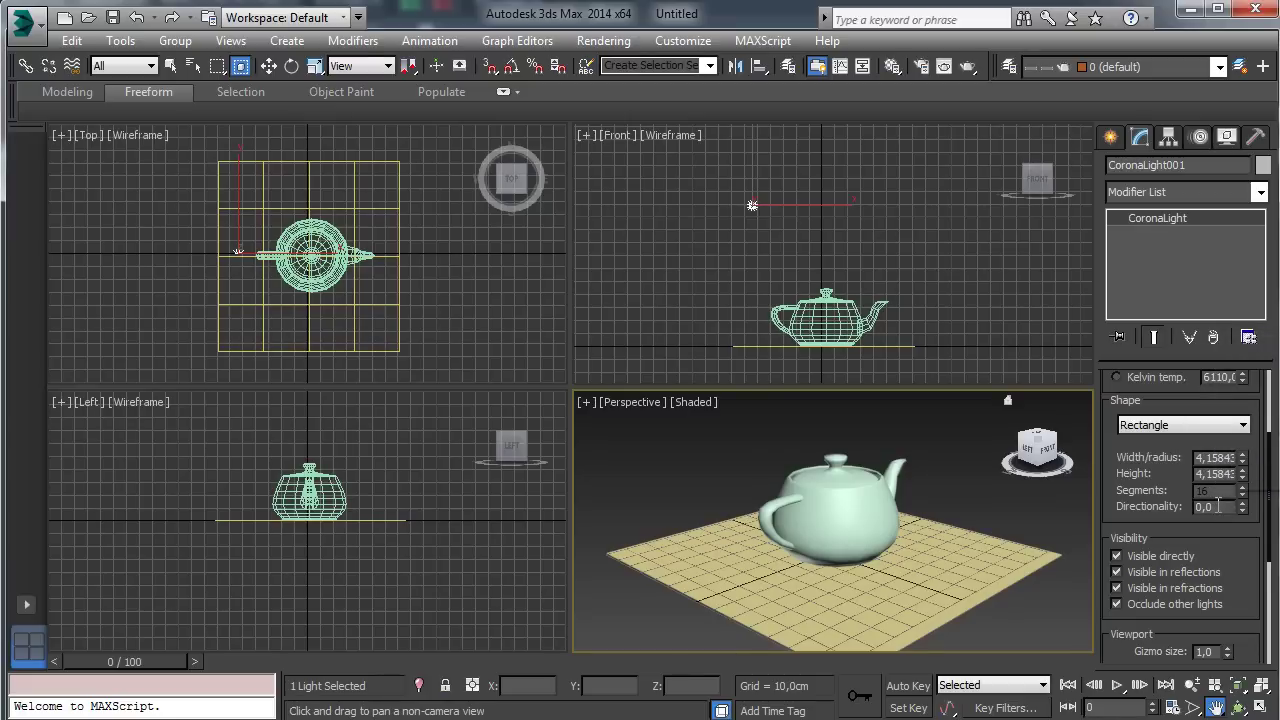
click(1167, 425)
click(1170, 441)
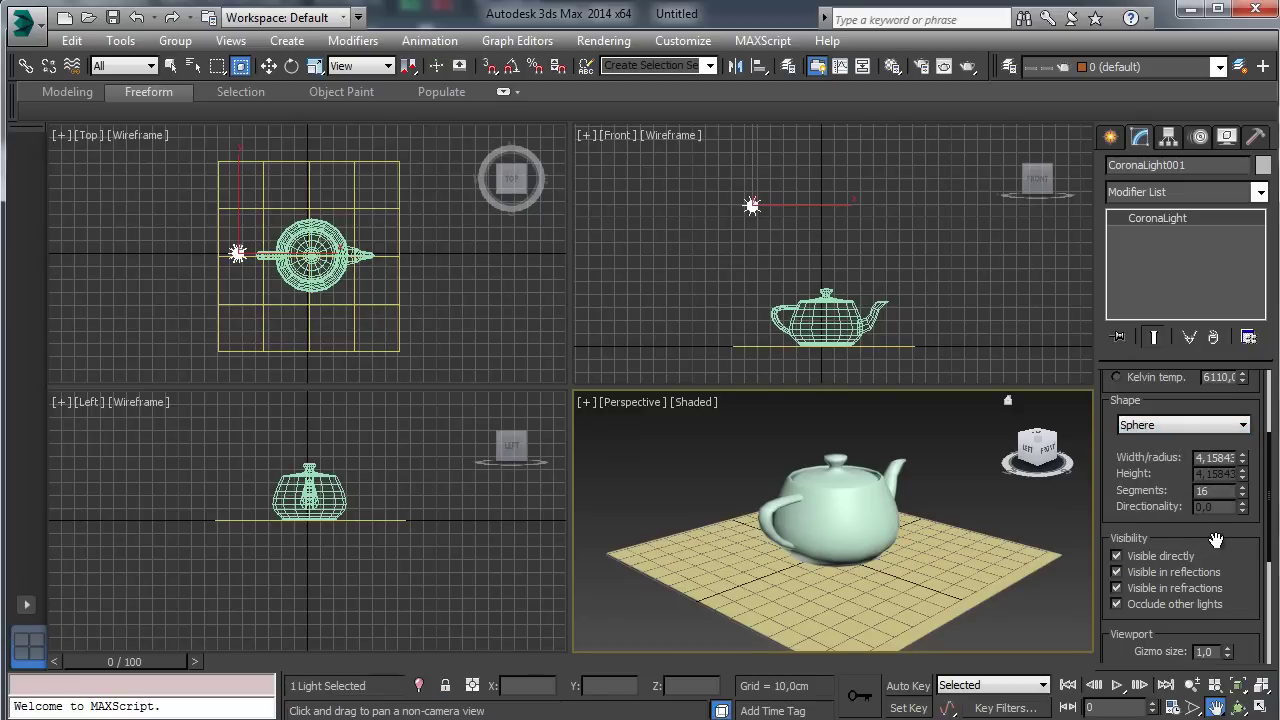
drag(1216, 540, 1200, 490)
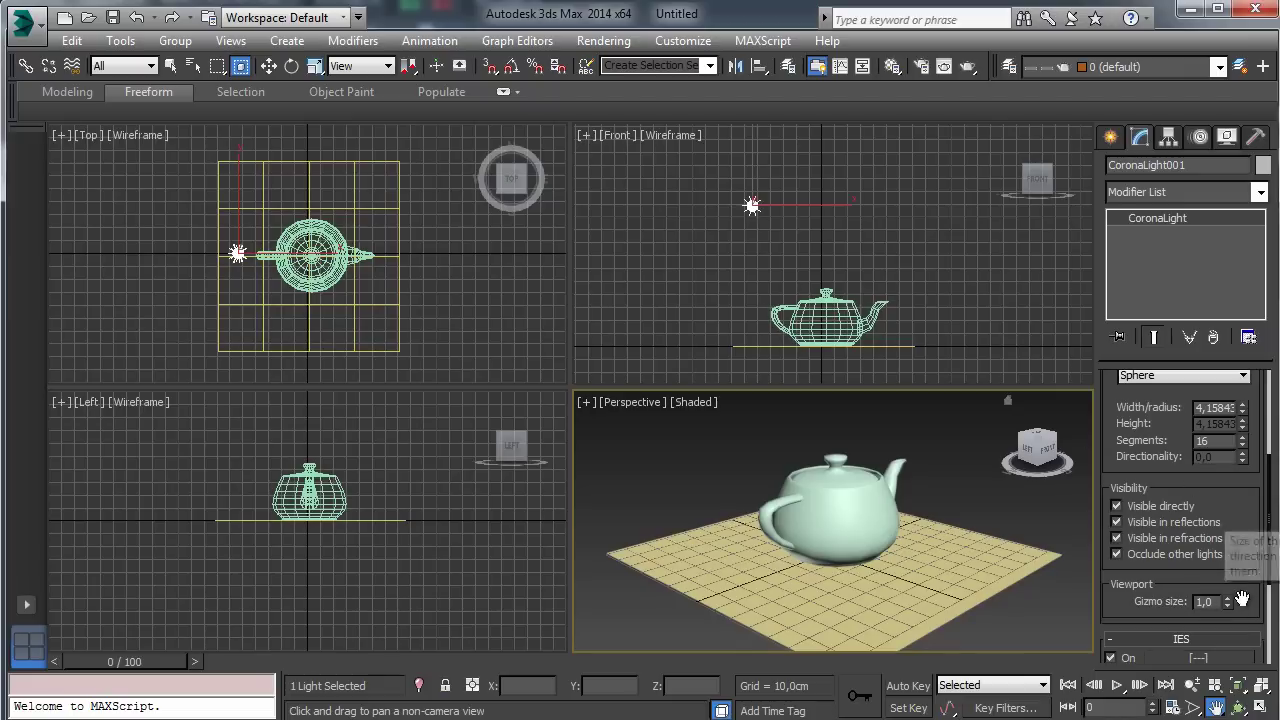
drag(1228, 607, 1242, 295)
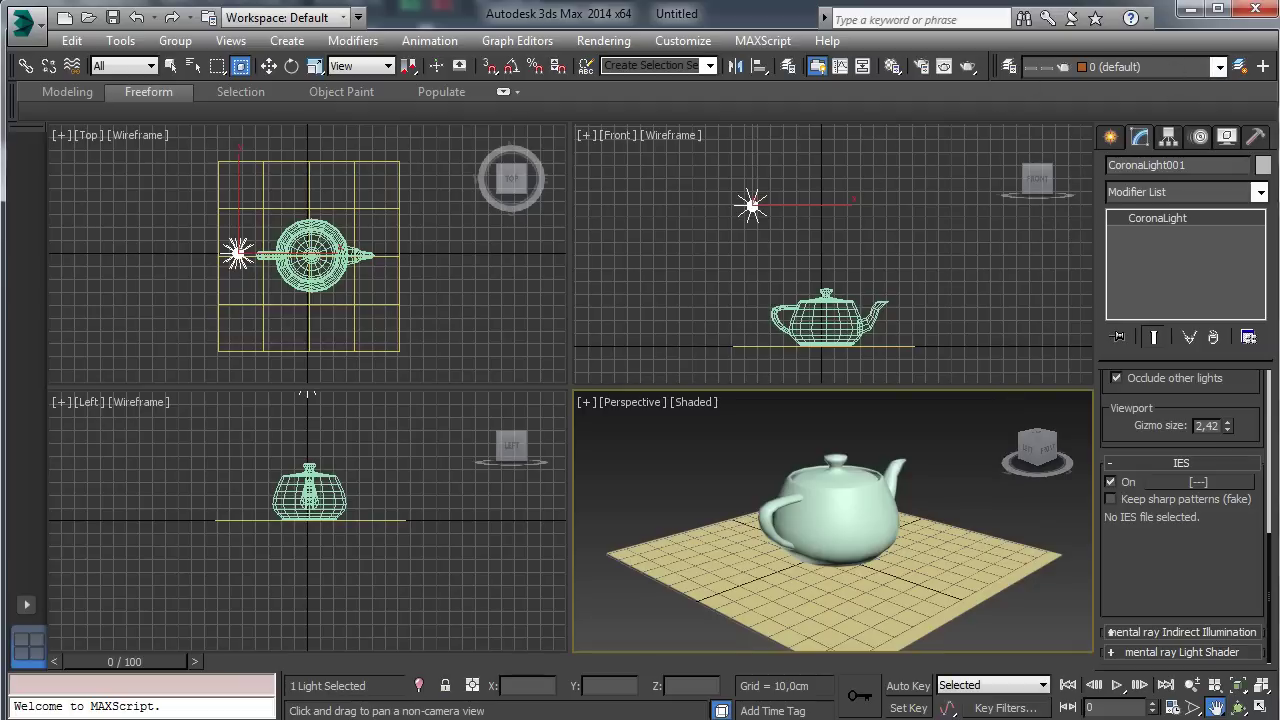
Step: Render the scene in the Corona frame buffer and change the light intensity from 50 to 200
key(shift+q)
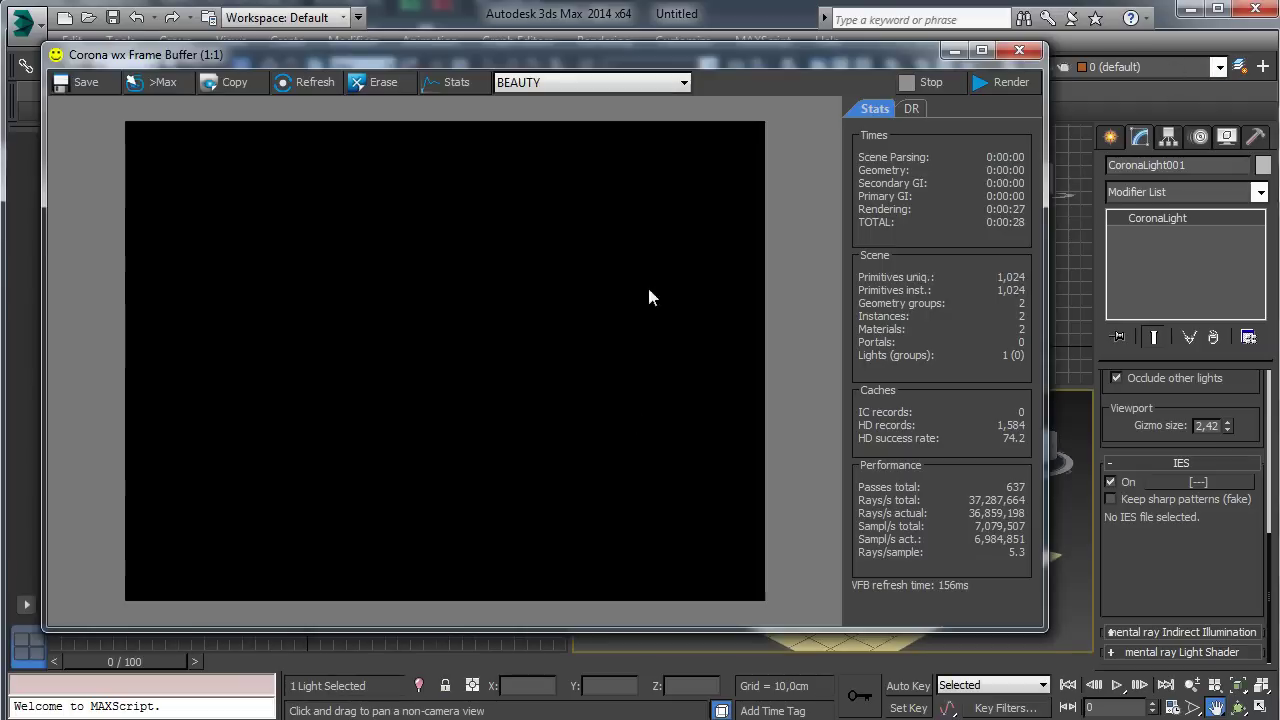
click(1009, 87)
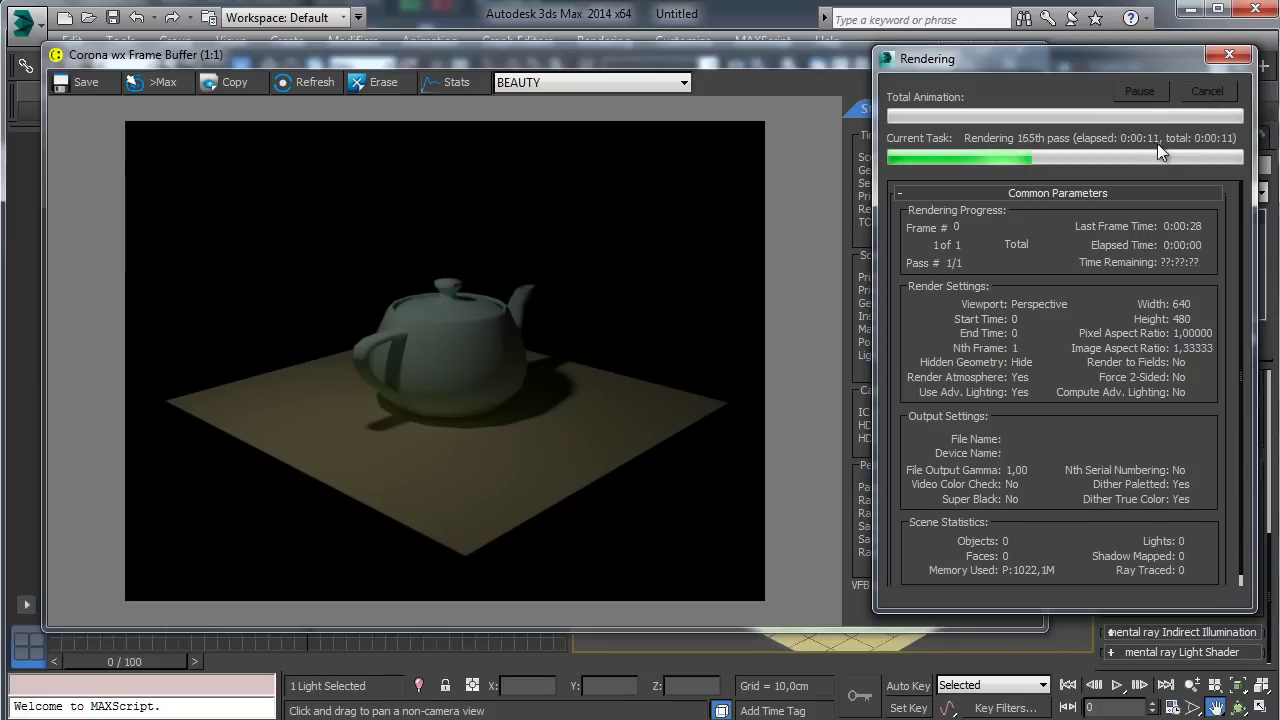
scroll(1185, 420, up, 5)
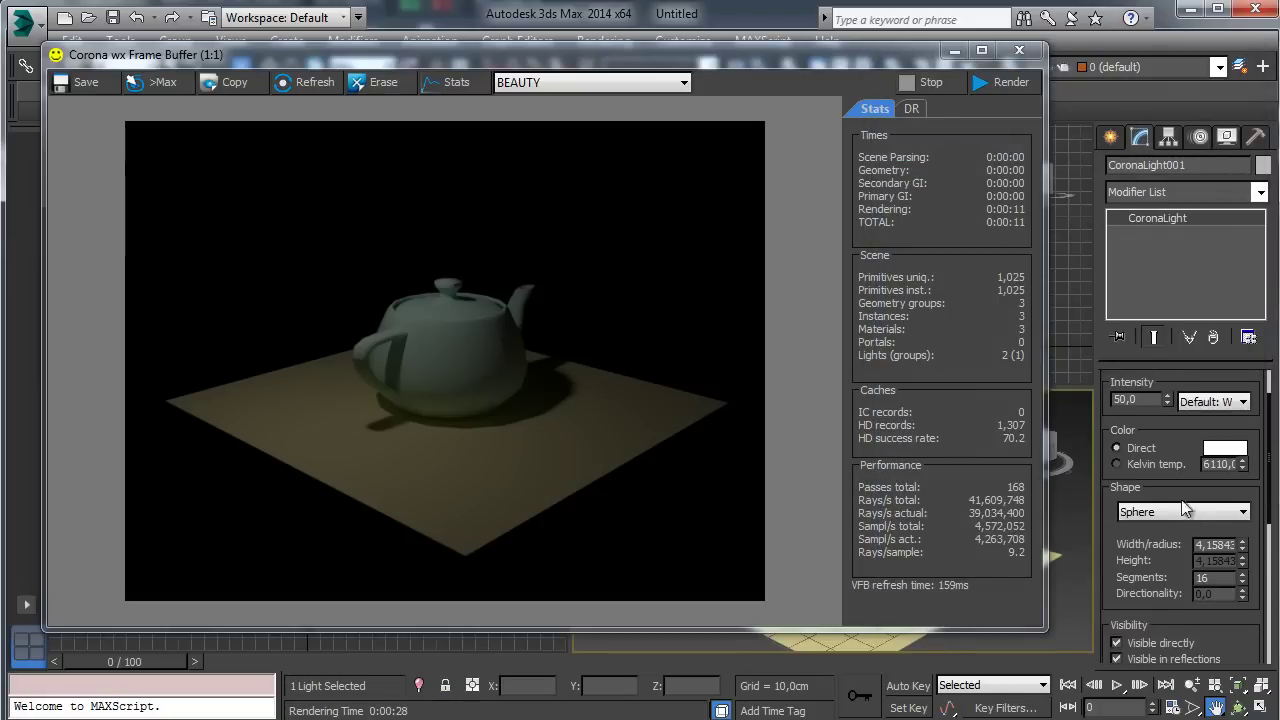
scroll(1176, 430, up, 2)
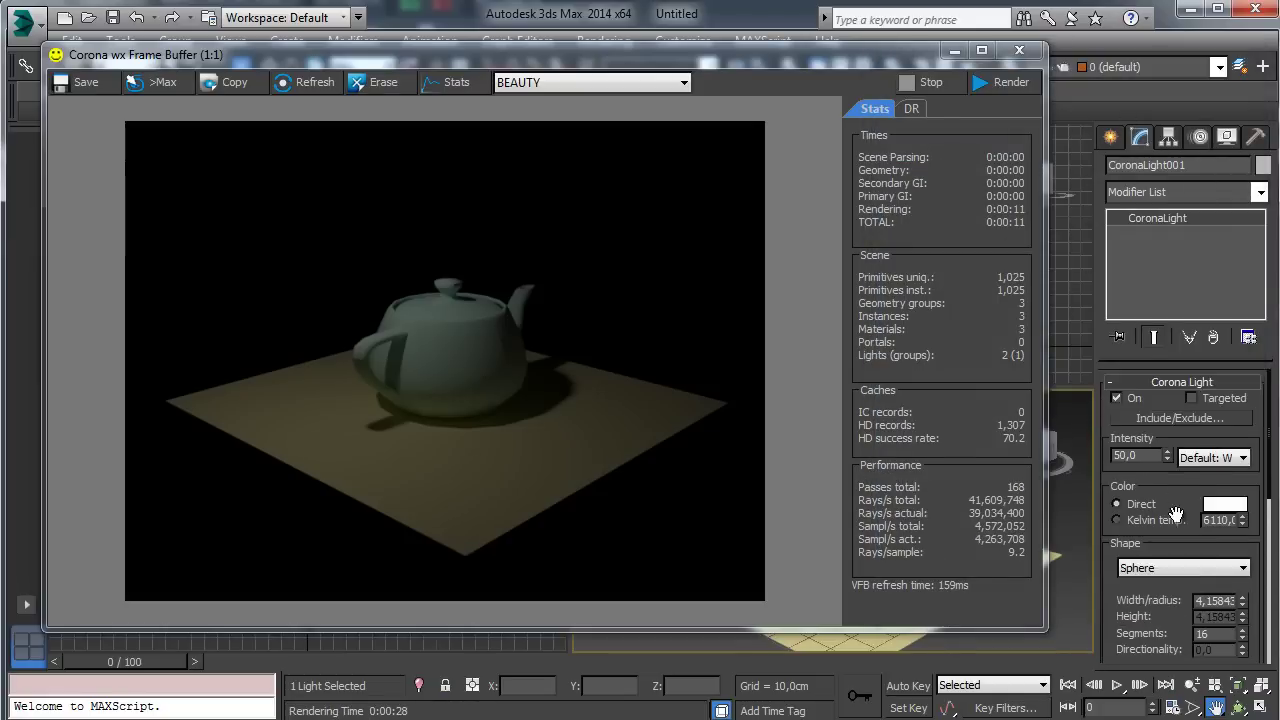
double_click(1145, 455)
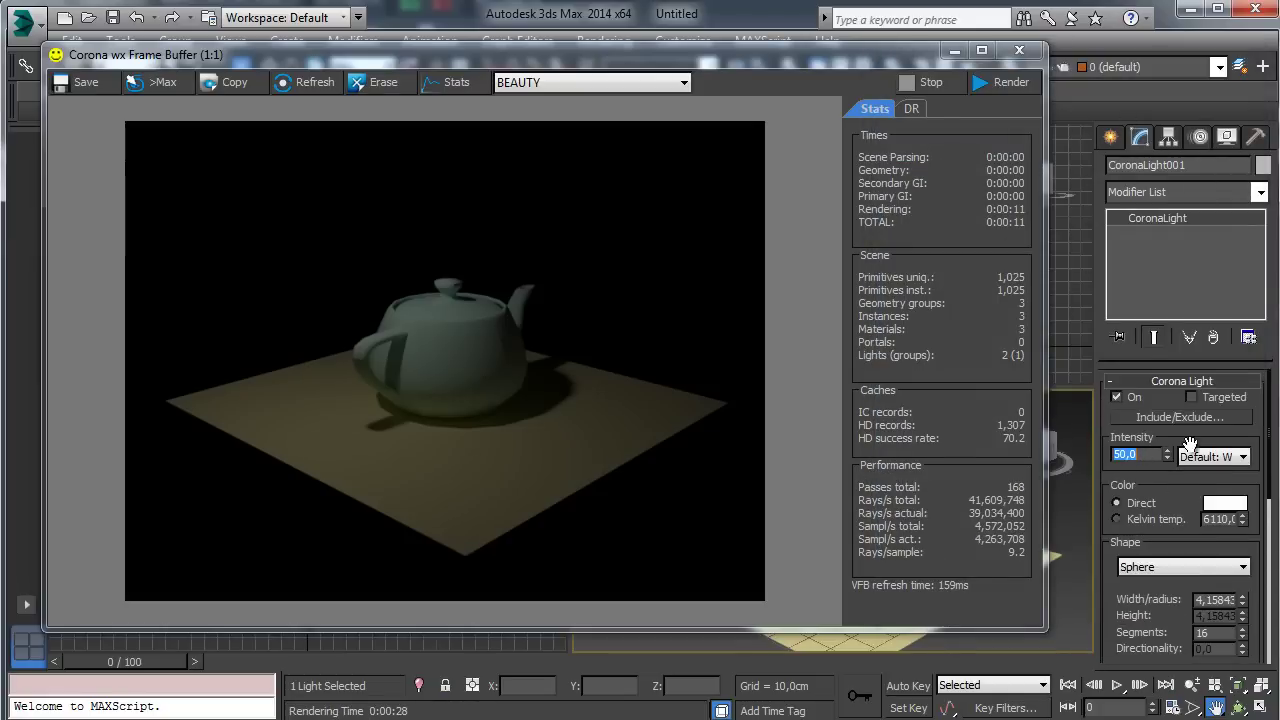
Step: Re-render the brighter scene, stop it, and minimize the frame buffer
click(995, 84)
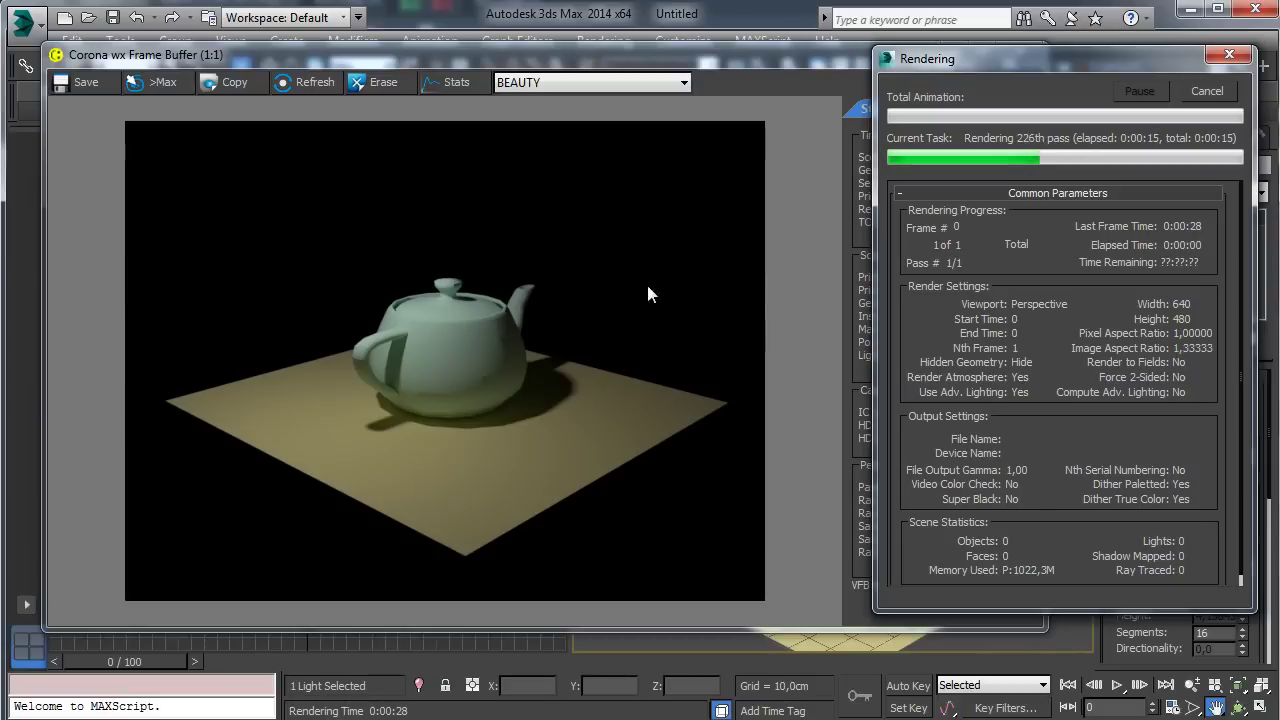
click(1205, 90)
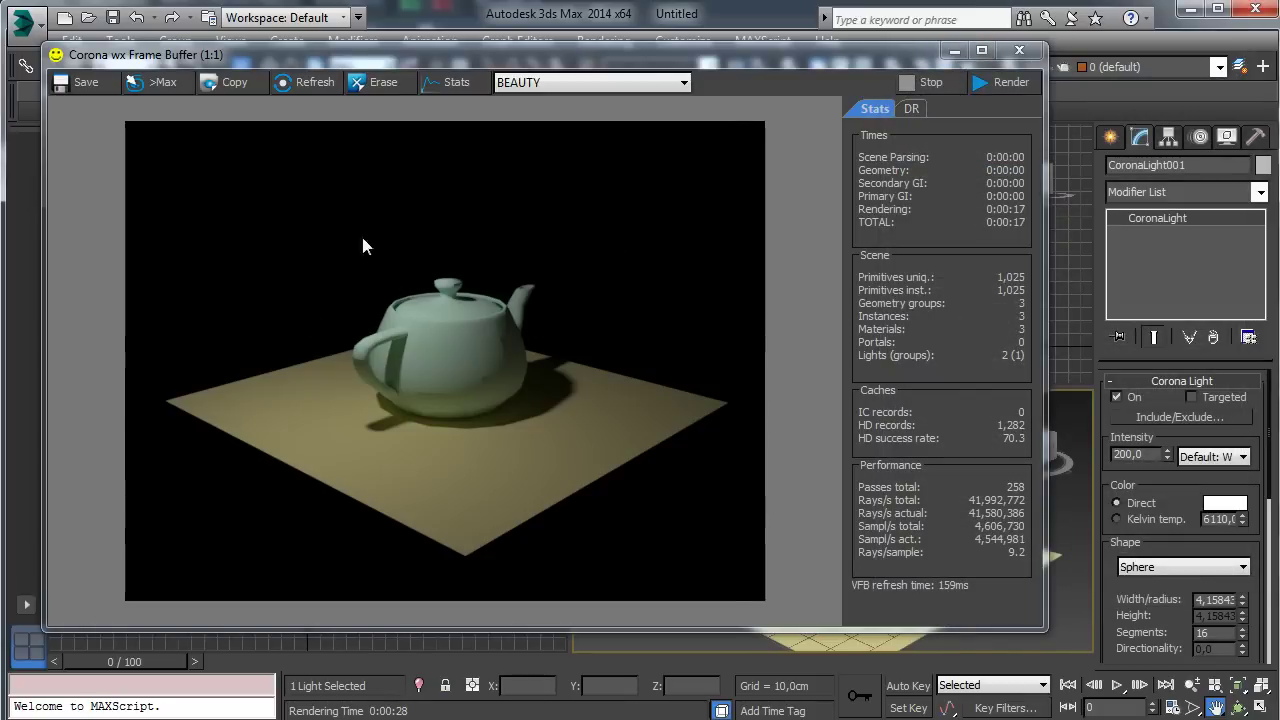
click(953, 52)
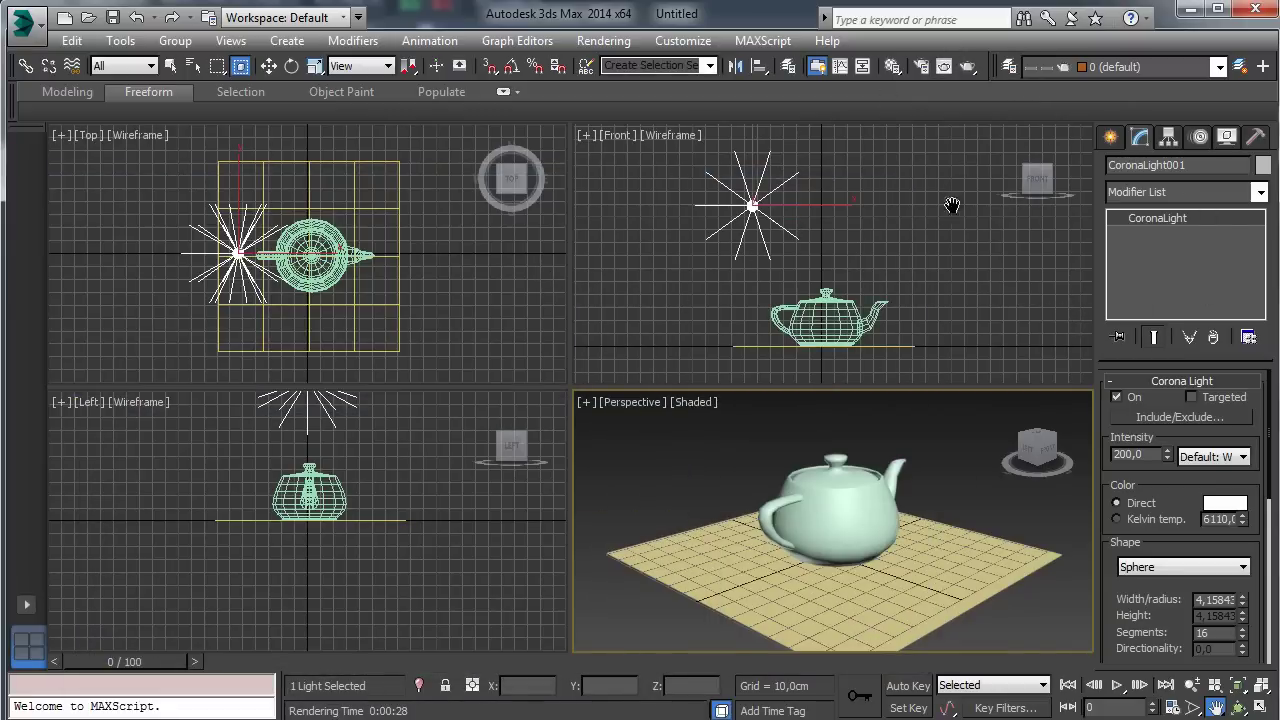
Step: Select the ground plane, name a Material Editor slot 'Ground' and assign it to the plane
click(171, 66)
click(668, 547)
click(733, 499)
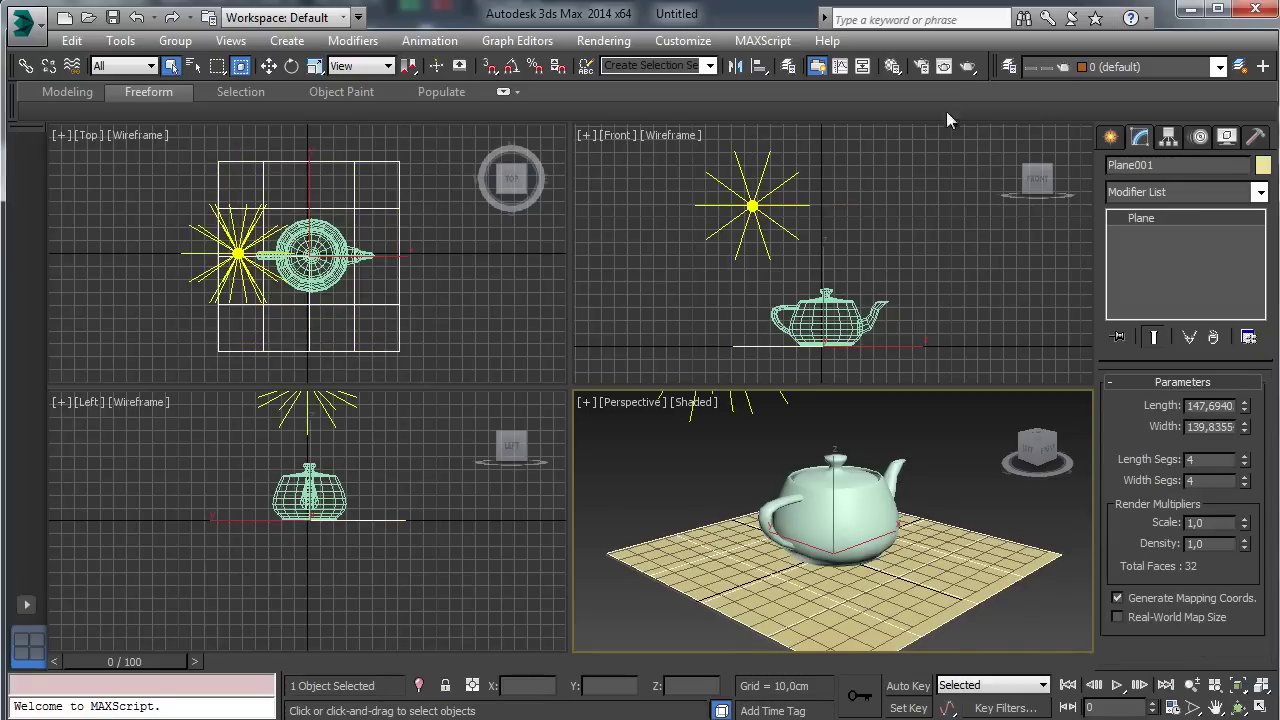
click(888, 70)
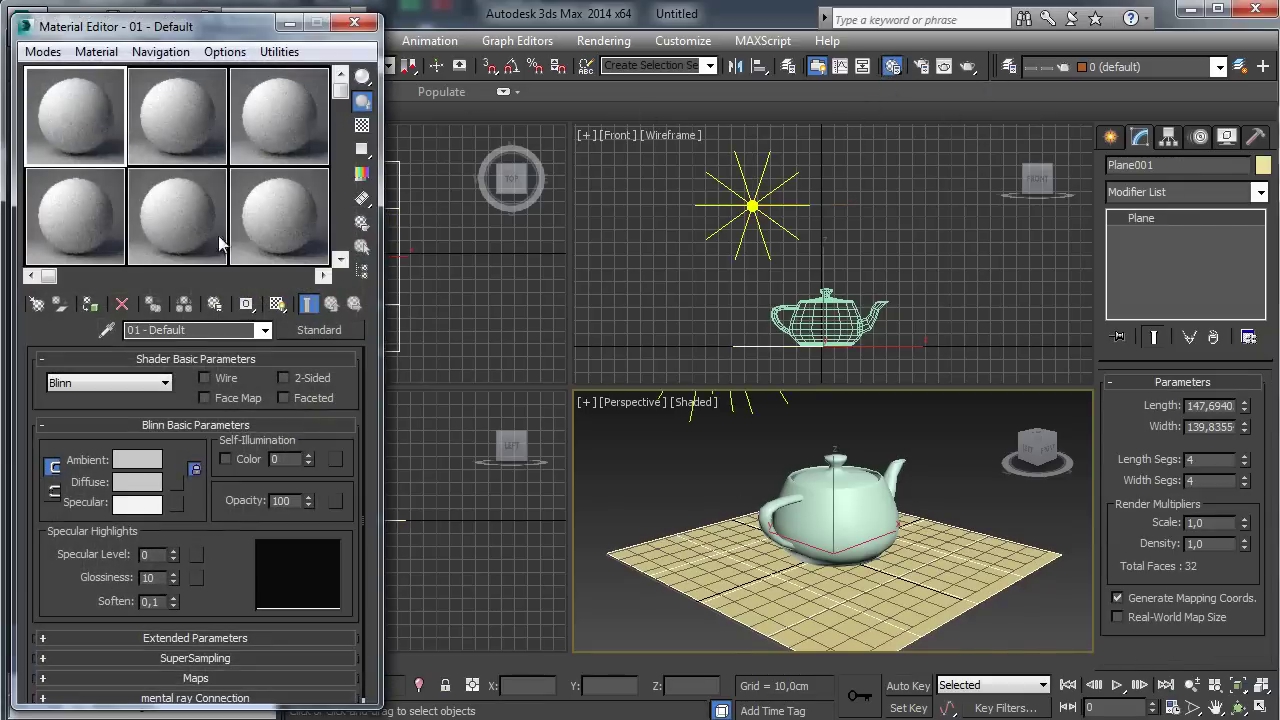
click(215, 329)
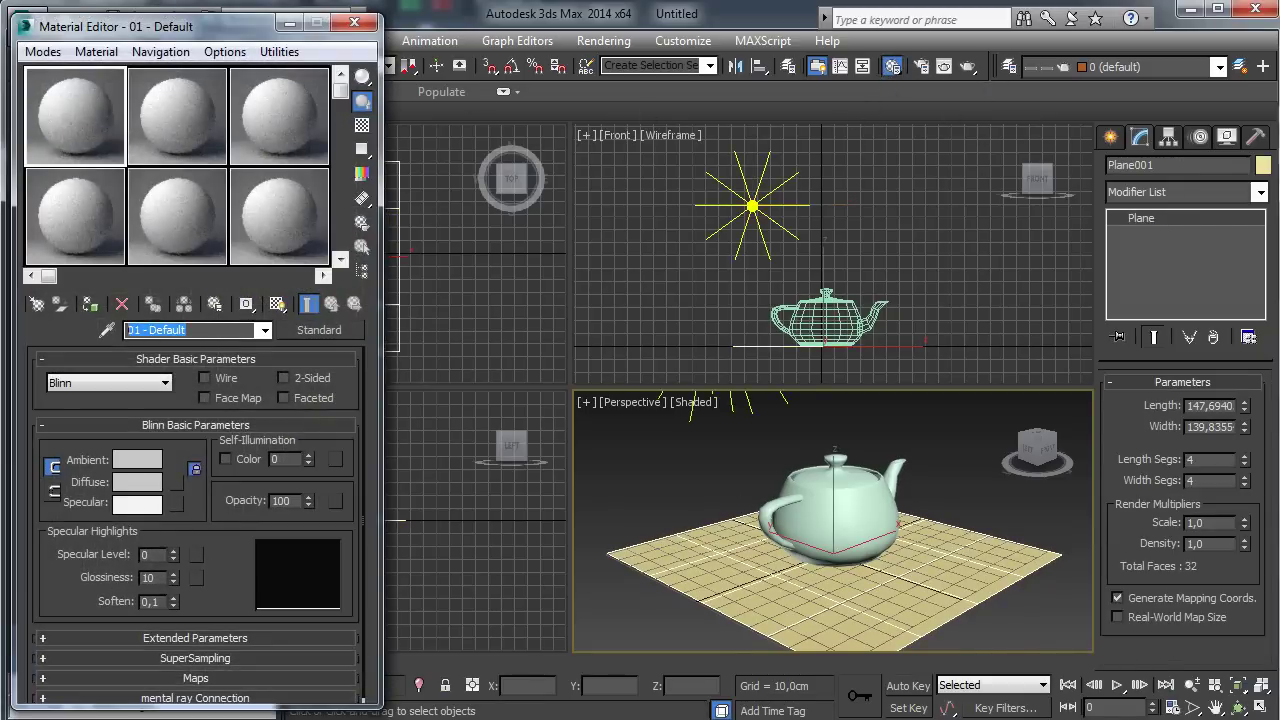
text(Ground)
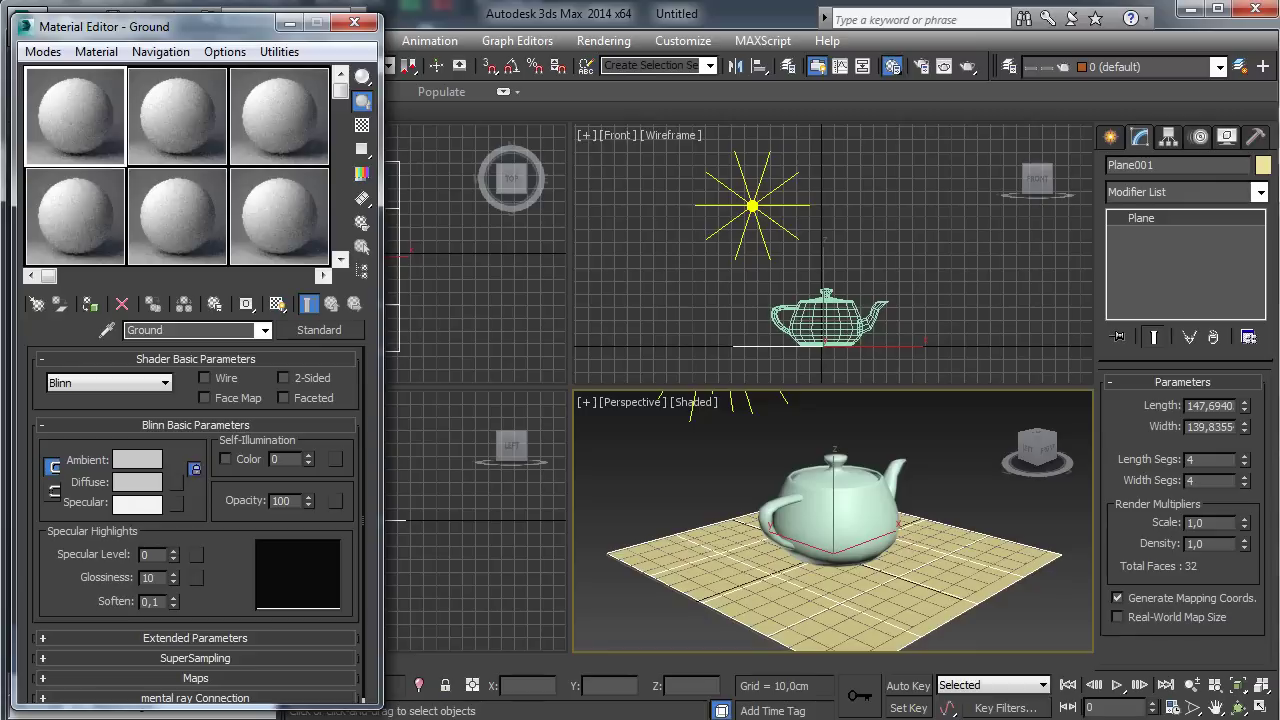
click(90, 303)
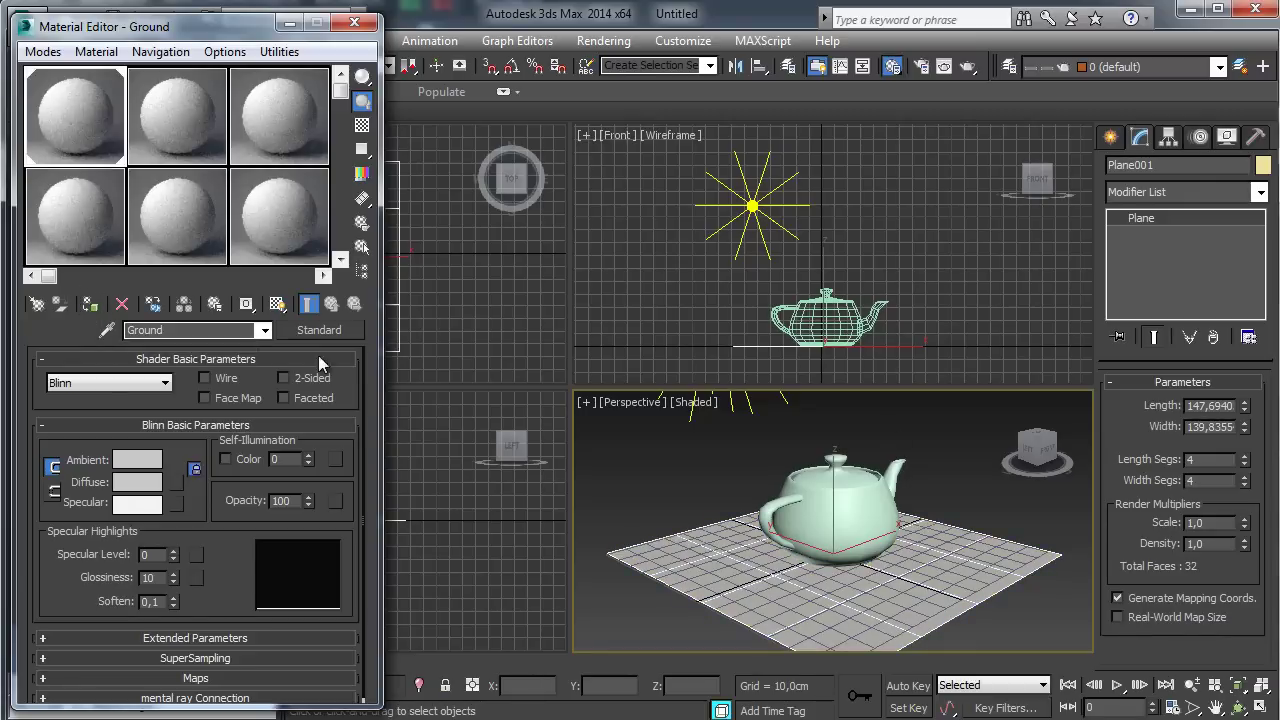
Step: Change the Ground material type from Standard to CoronaMtl
click(318, 330)
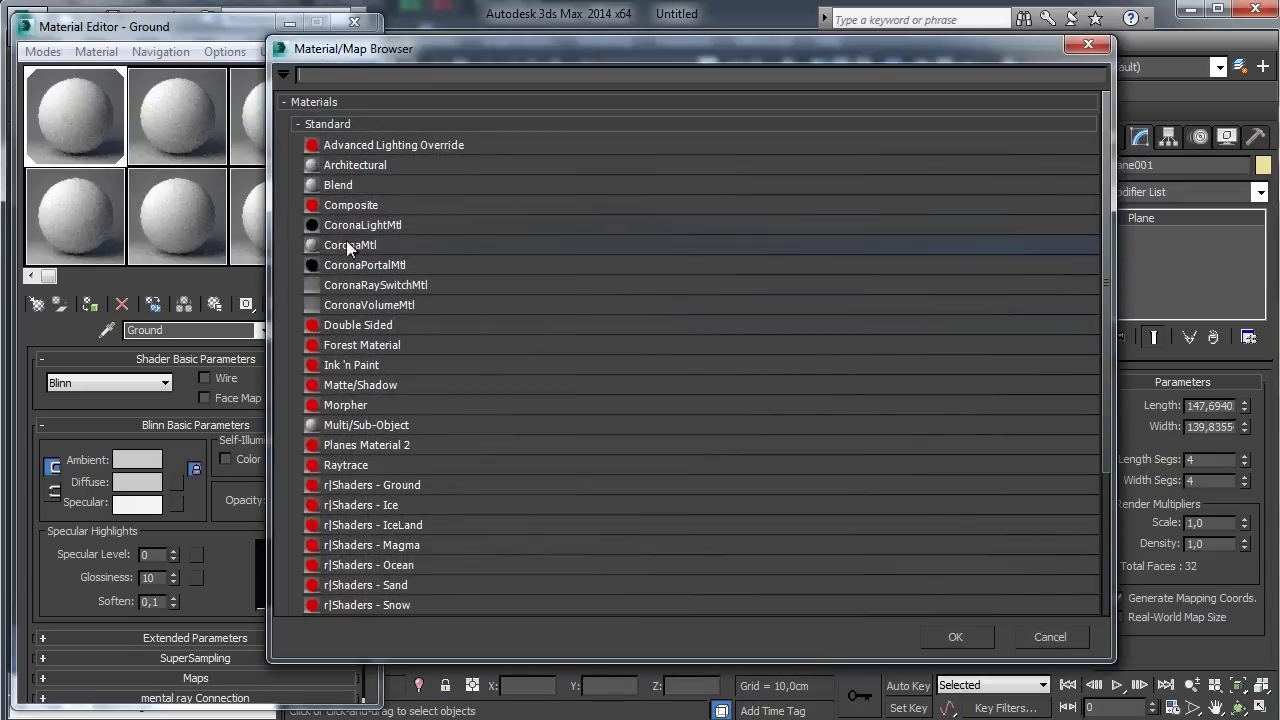
click(349, 245)
click(952, 634)
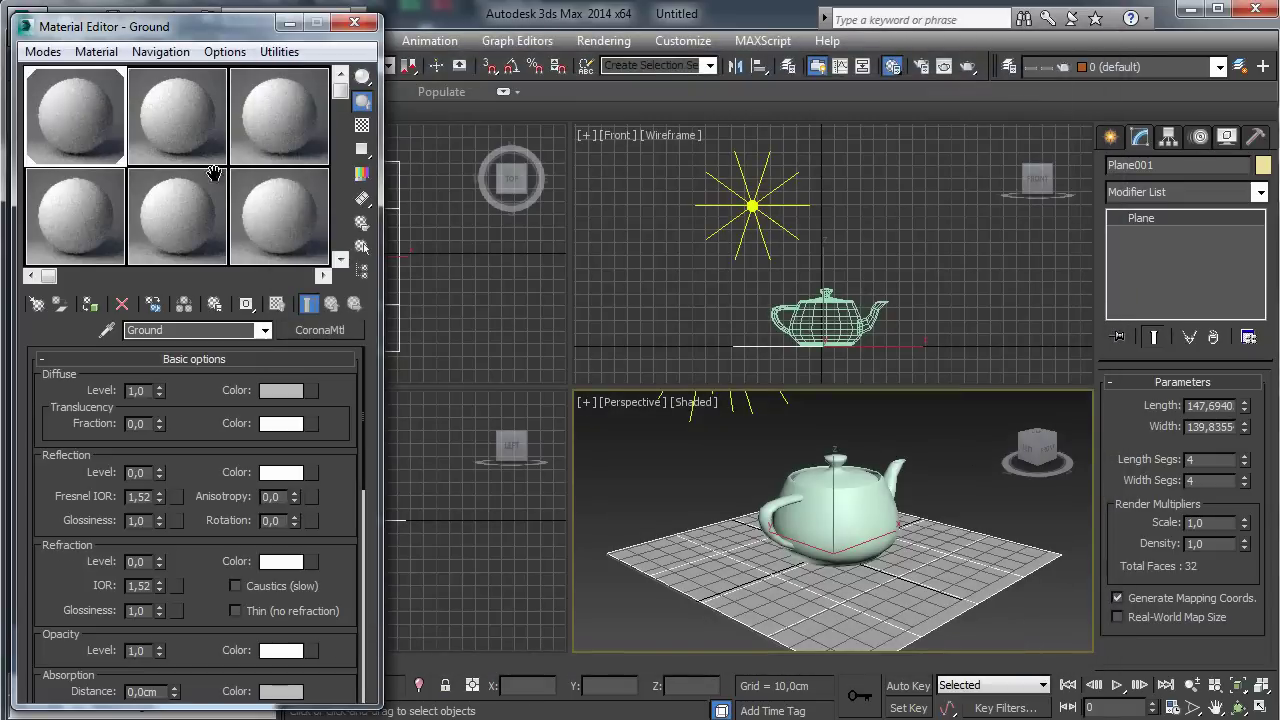
scroll(190, 420, down, 3)
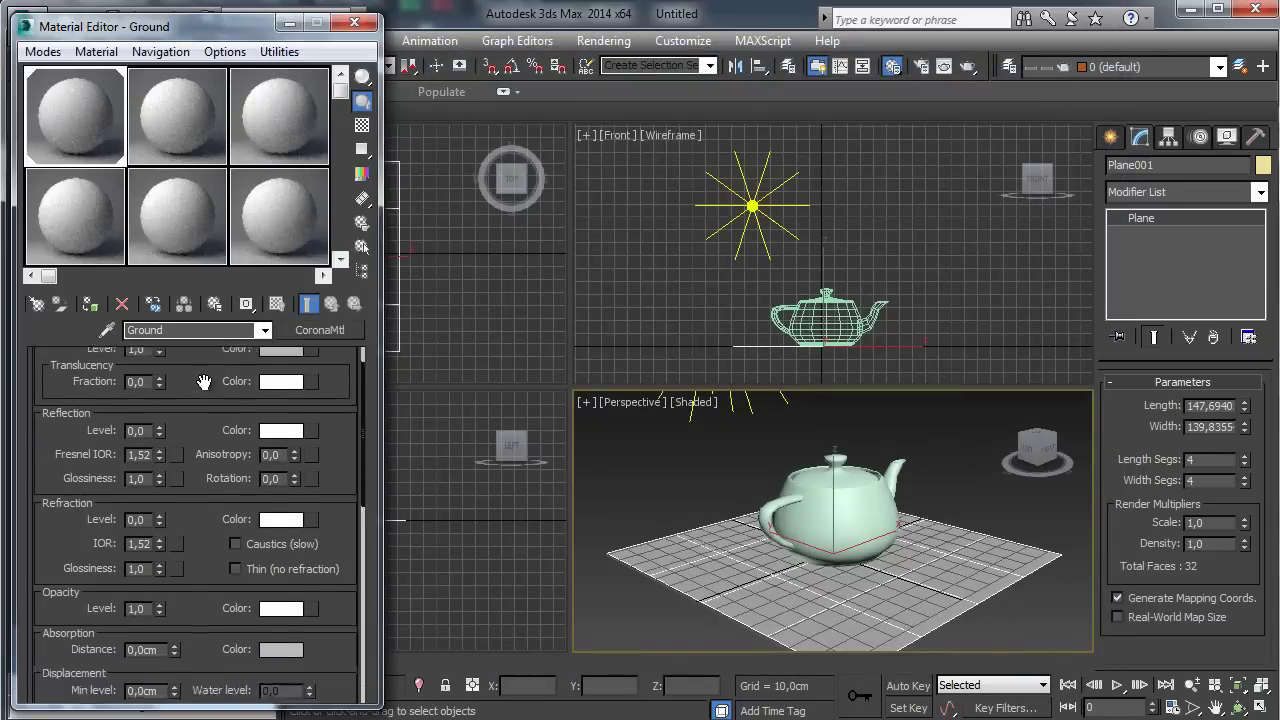
scroll(190, 415, up, 3)
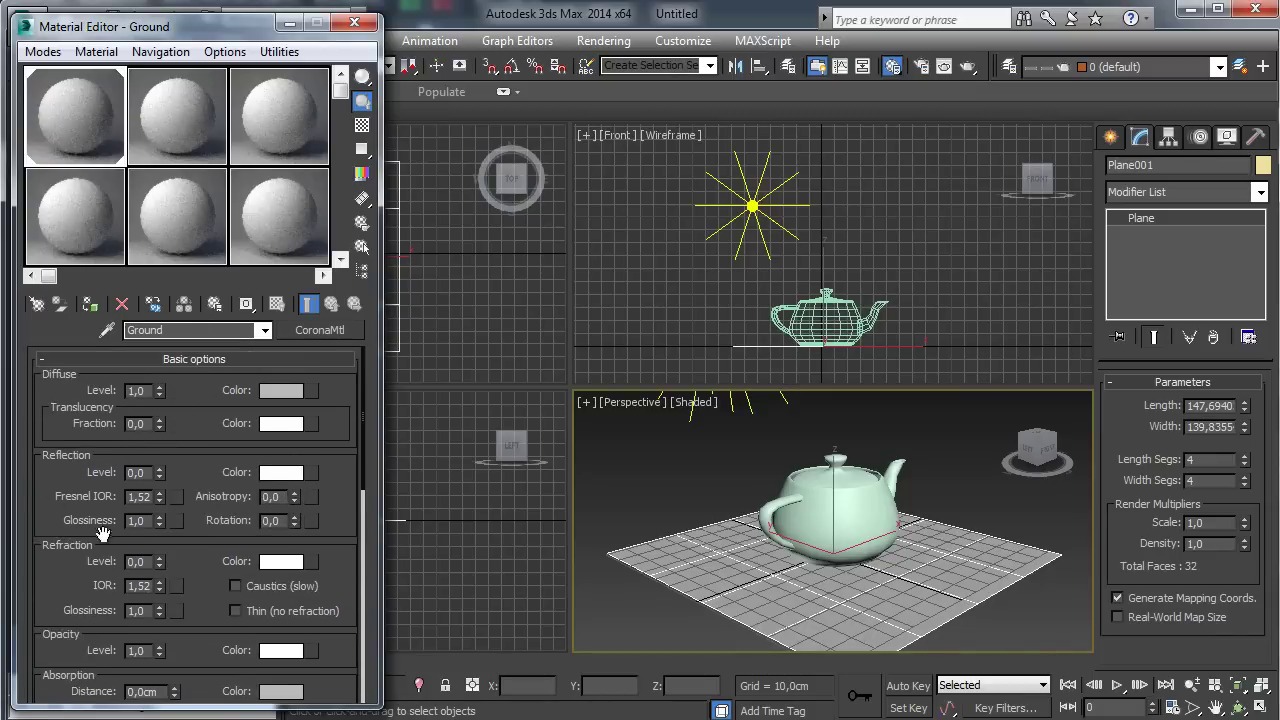
scroll(192, 589, down, 3)
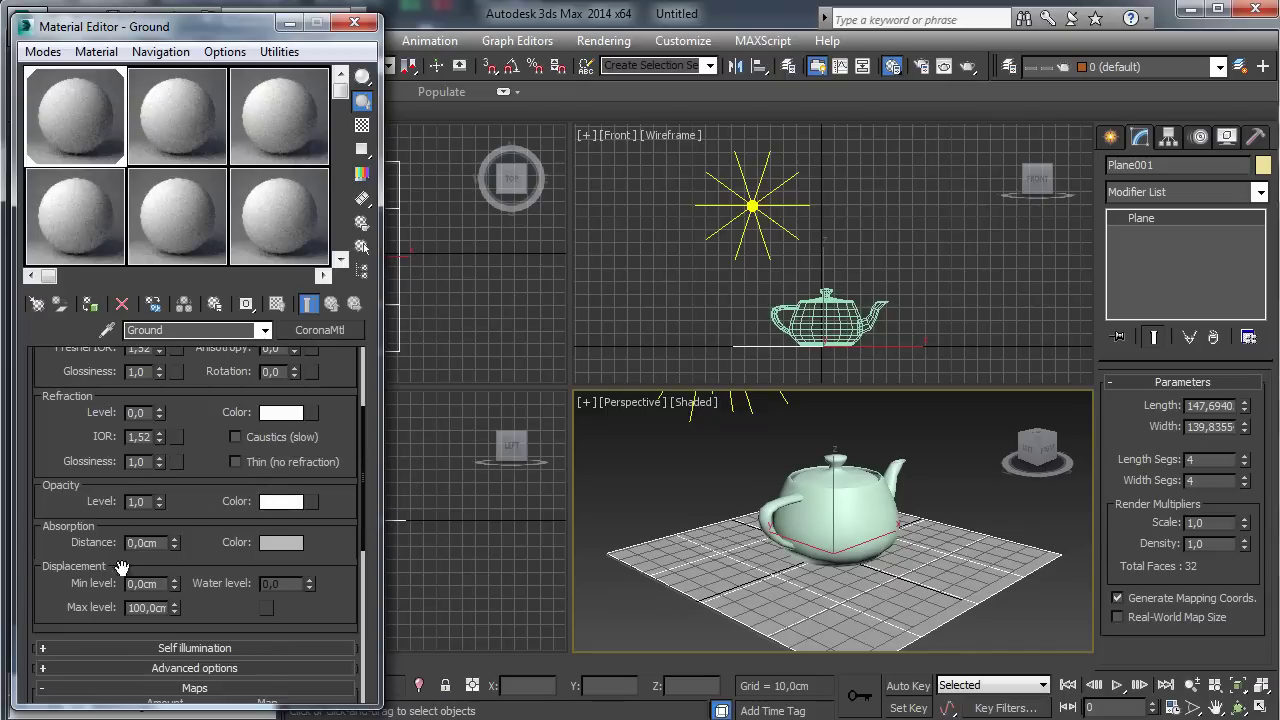
scroll(195, 560, down, 3)
Step: Inspect Self Illumination and Advanced options, leaving the alpha channel on Default
click(198, 471)
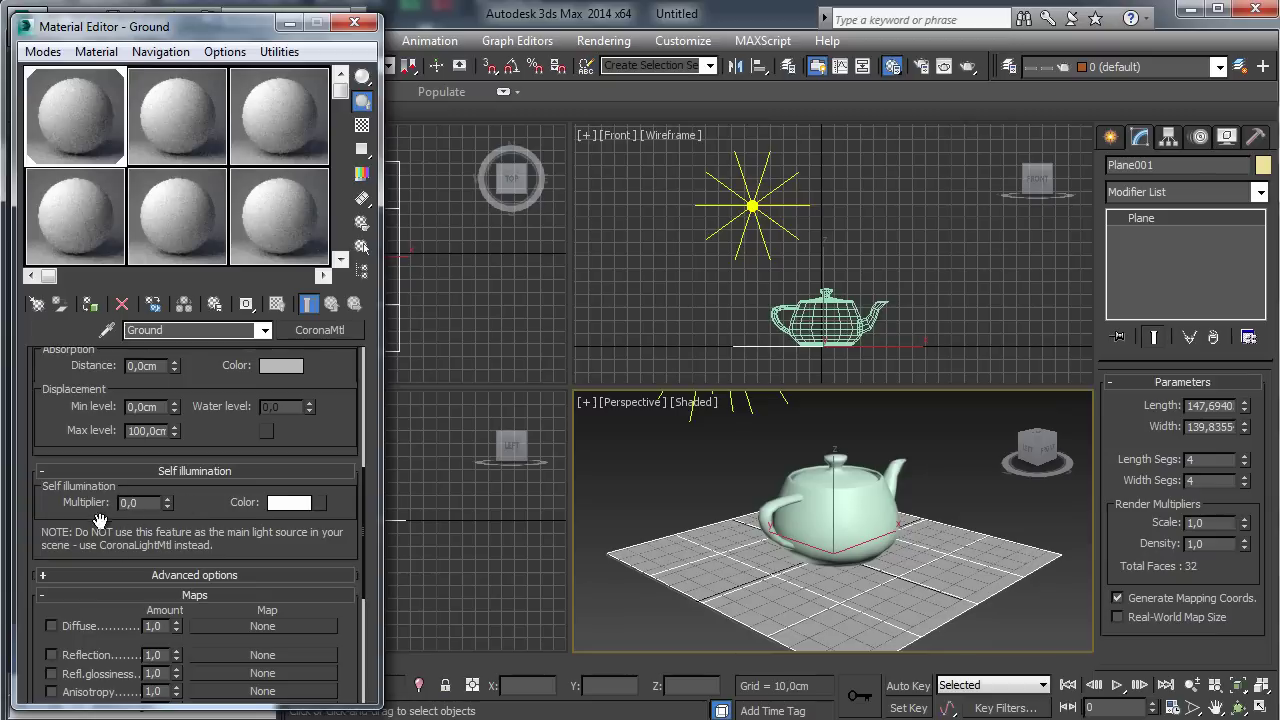
click(239, 470)
click(214, 489)
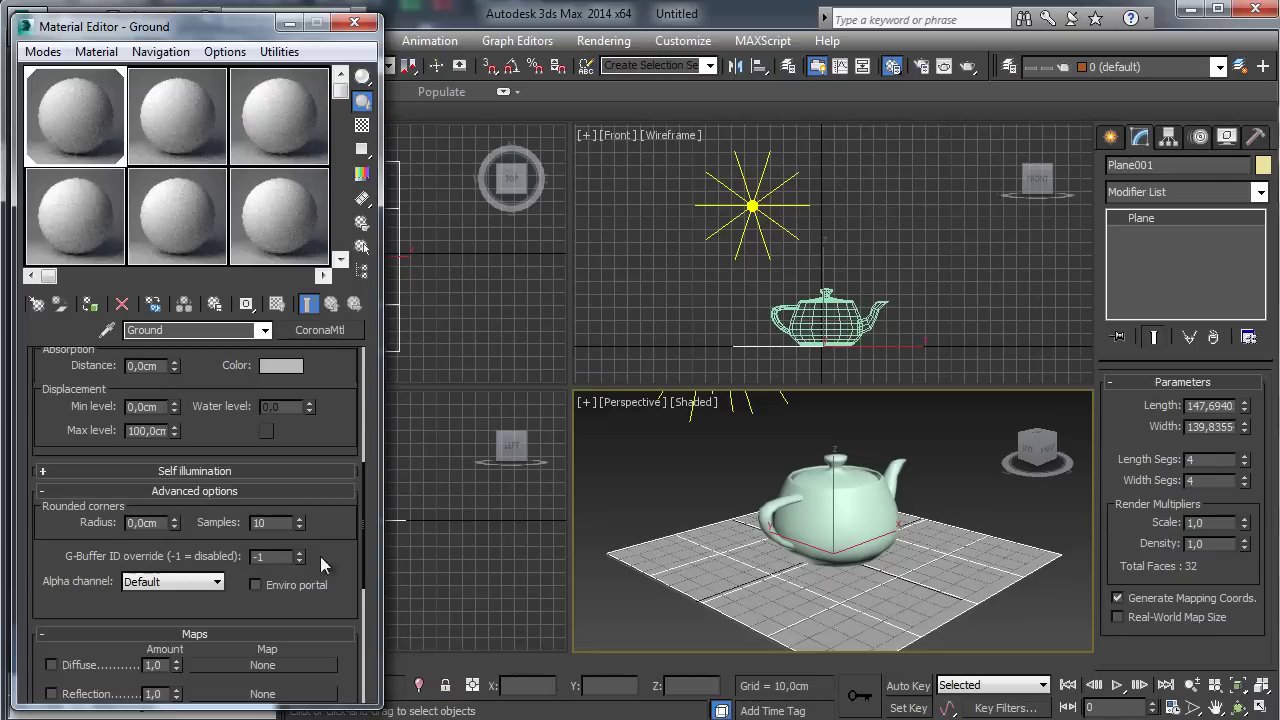
click(174, 583)
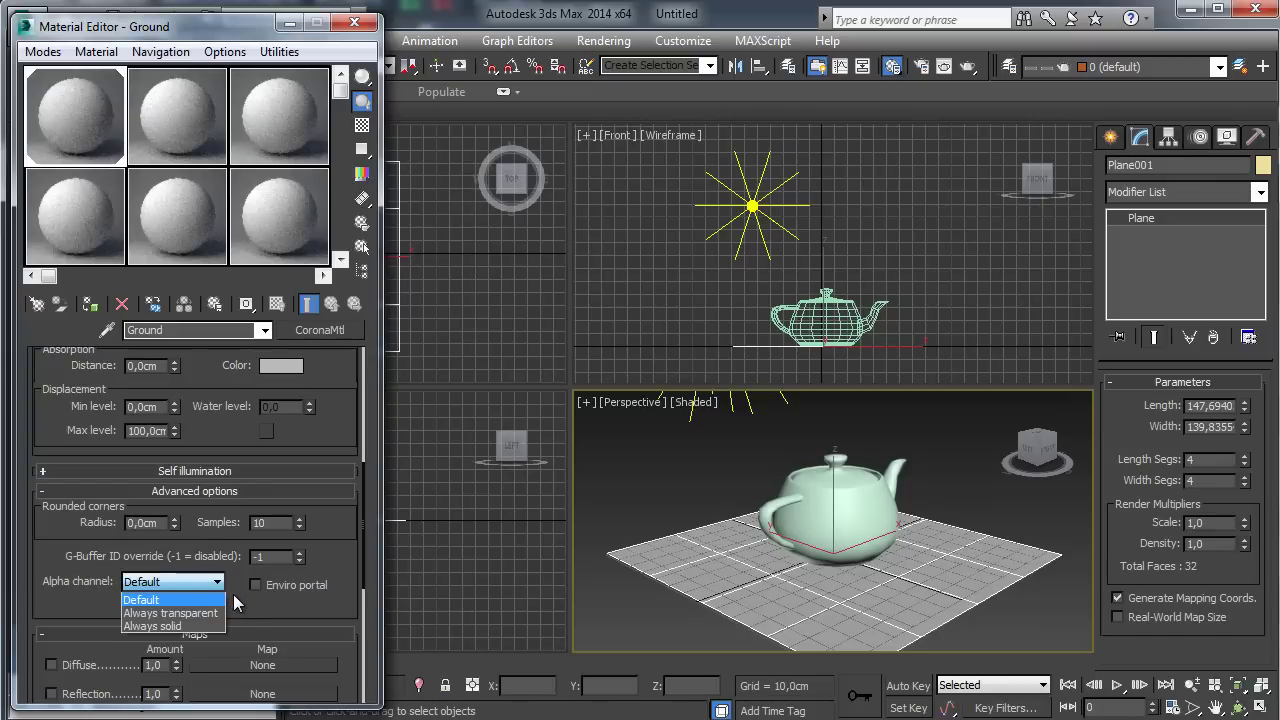
click(178, 582)
drag(262, 614, 244, 258)
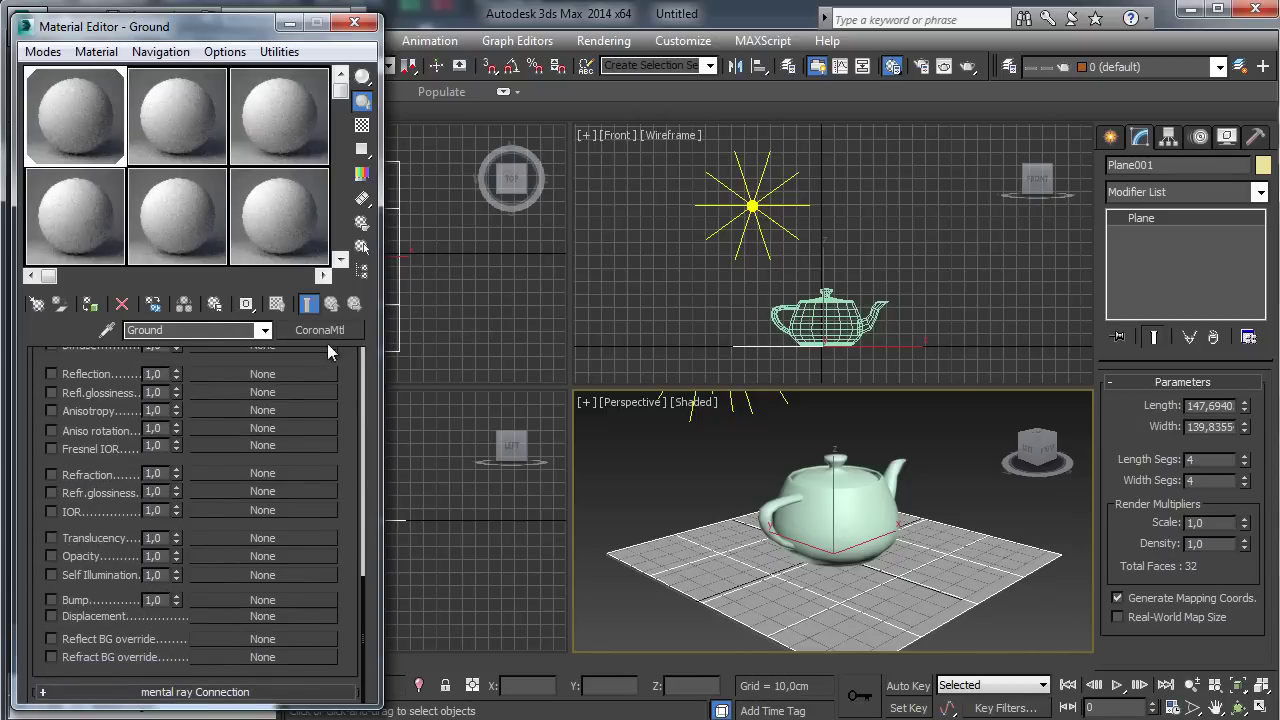
drag(356, 380, 318, 602)
drag(334, 392, 336, 712)
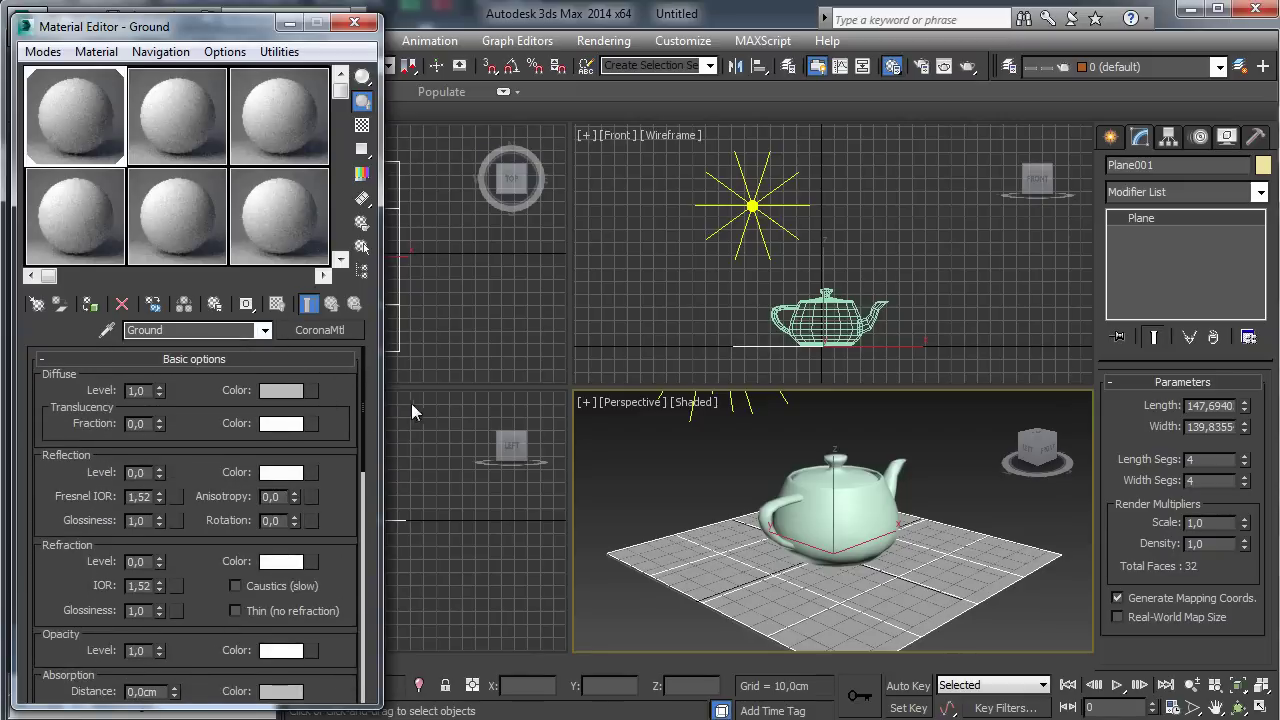
Step: Add a Bitmap map to the Ground material's Diffuse colour slot
click(310, 391)
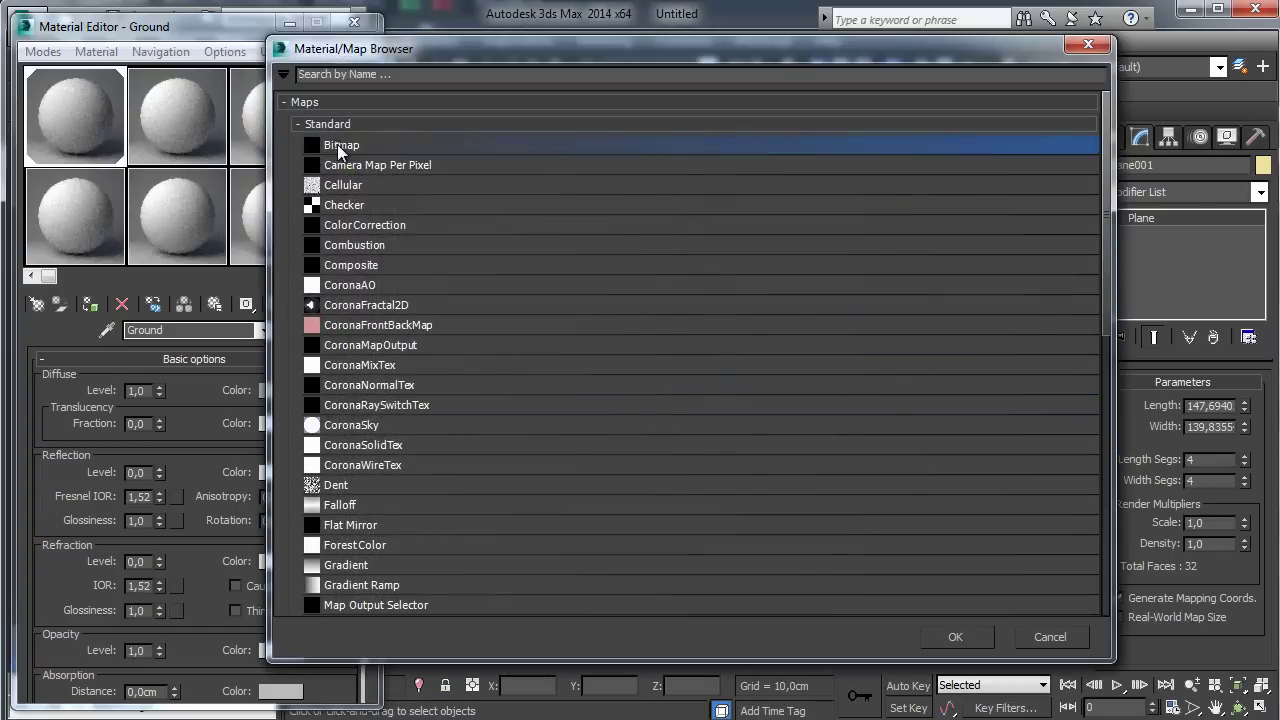
double_click(335, 146)
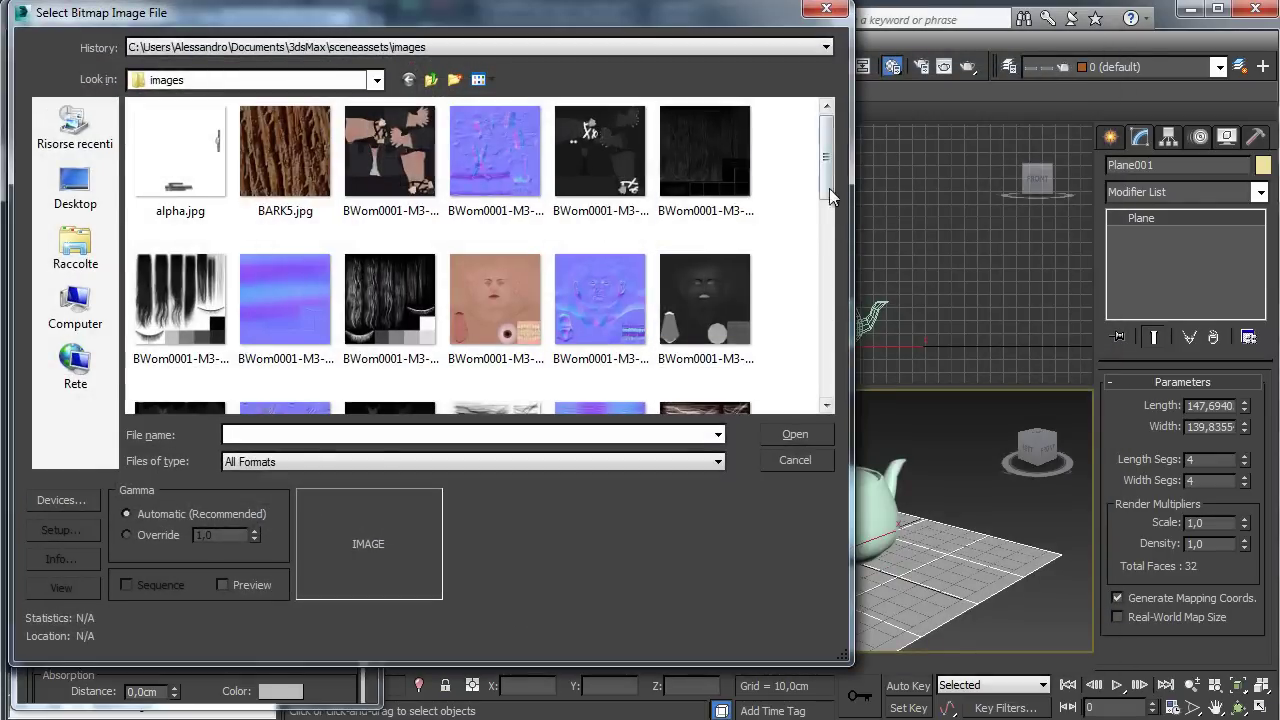
drag(826, 184, 829, 330)
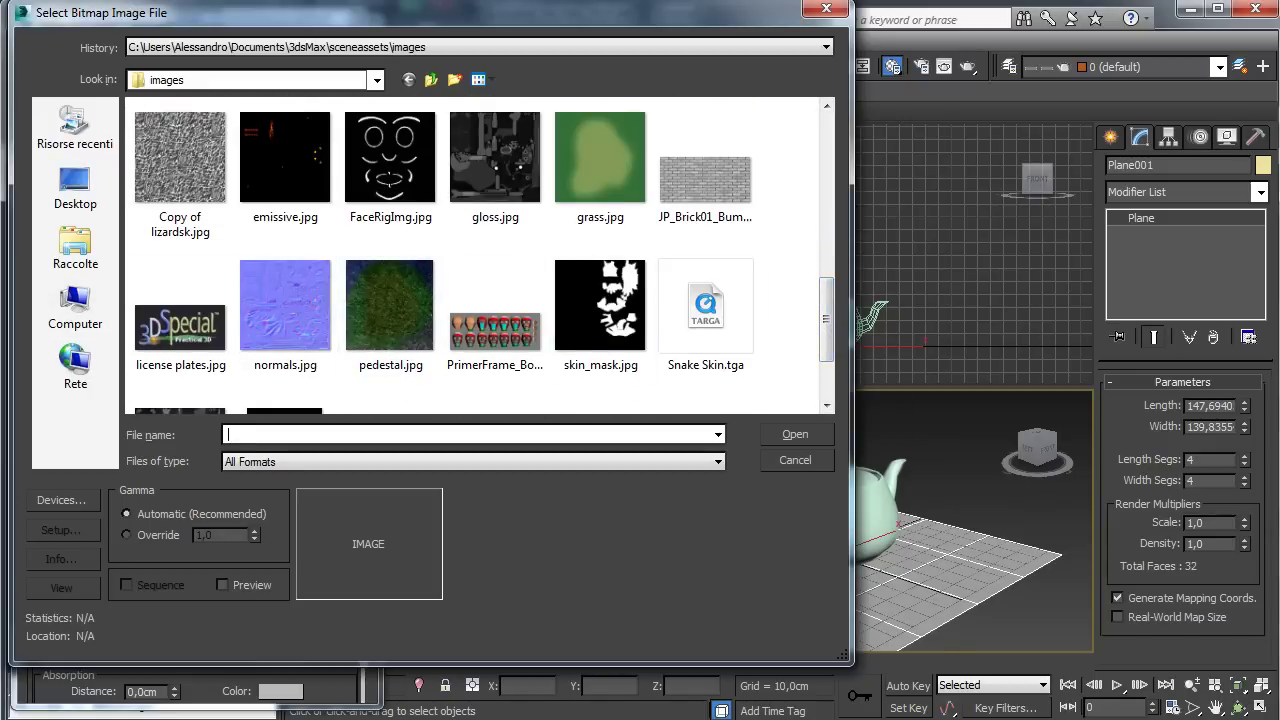
click(75, 190)
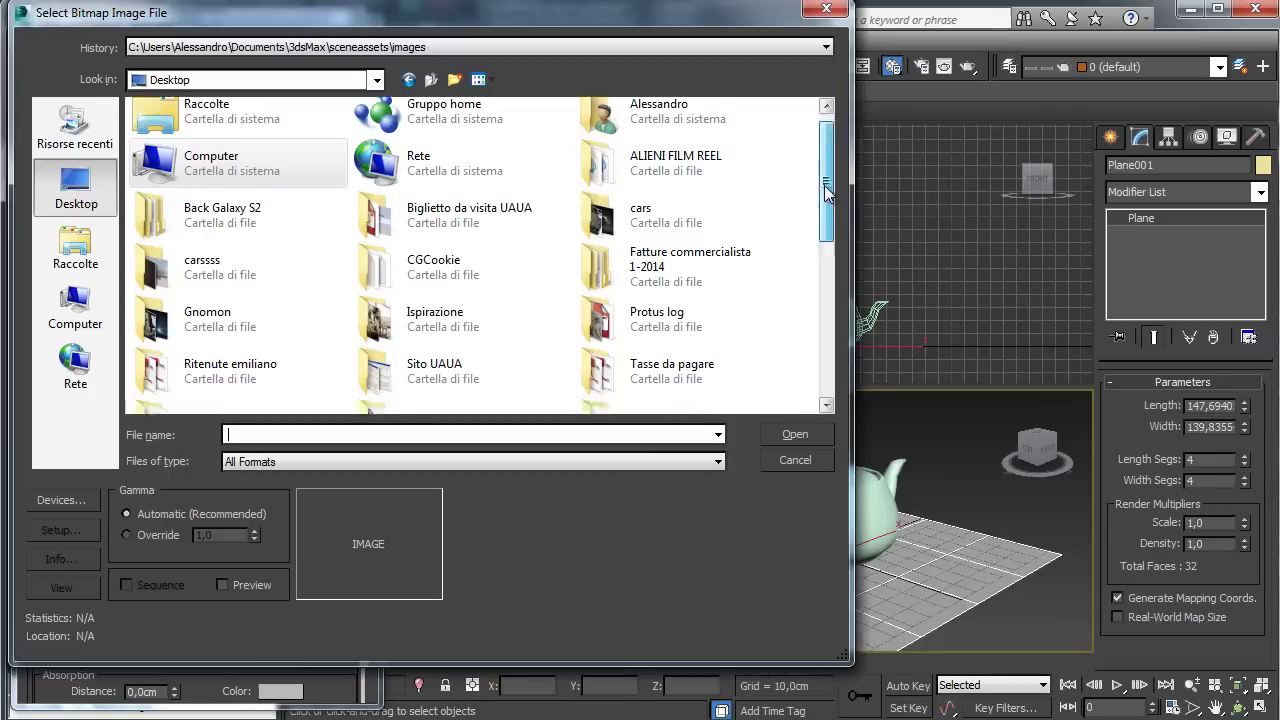
drag(824, 185, 825, 322)
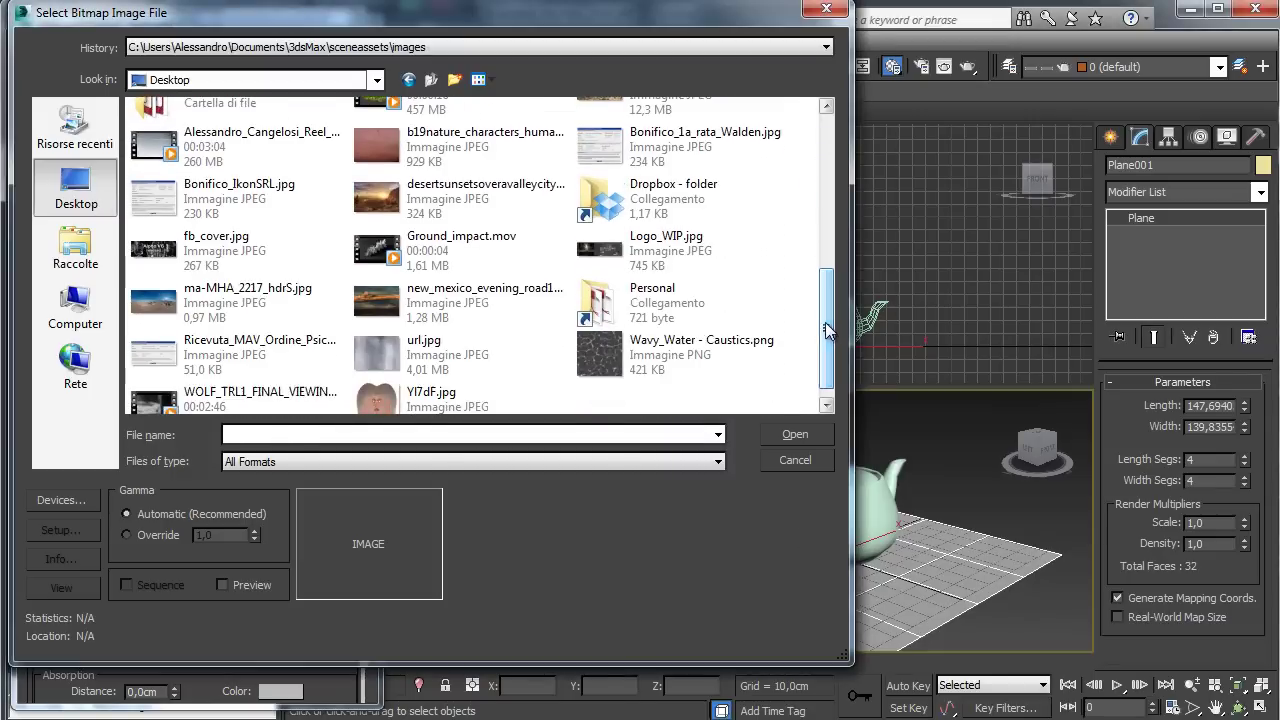
double_click(640, 195)
Step: Load Wood_Pavement.jpg from the Corona tutorial's Textures folder as the bitmap
double_click(190, 149)
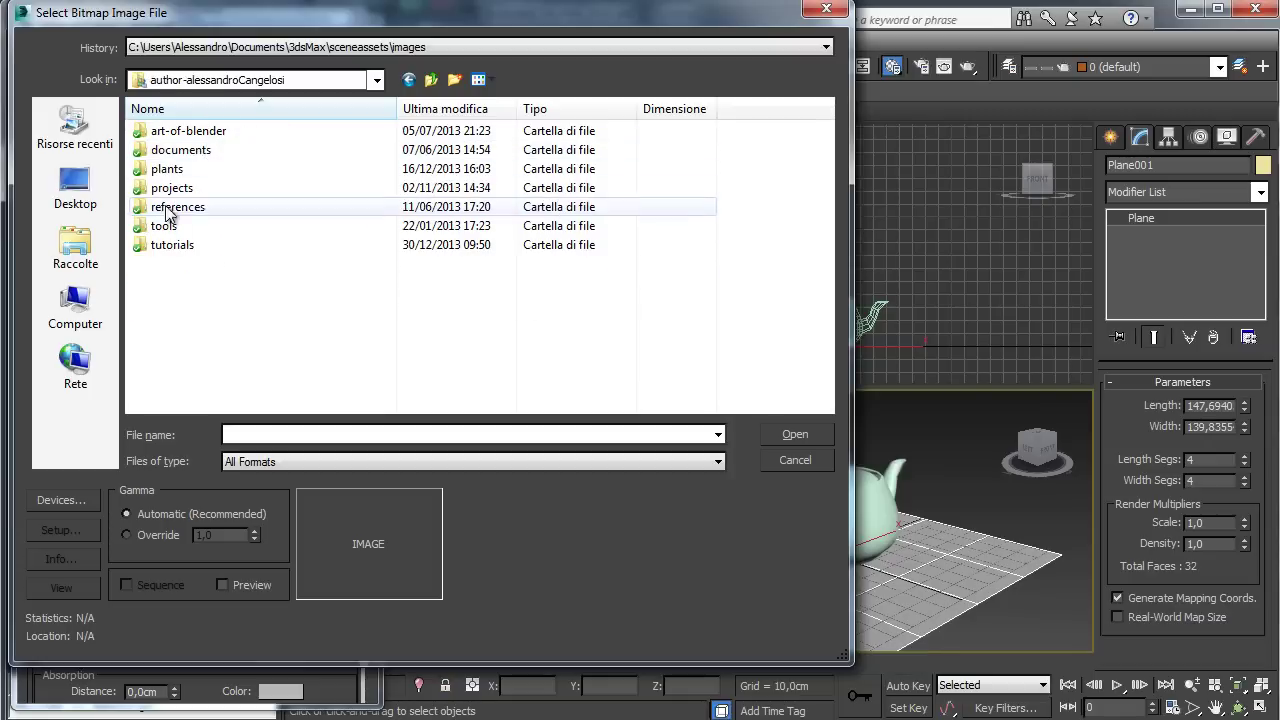
double_click(170, 245)
double_click(168, 150)
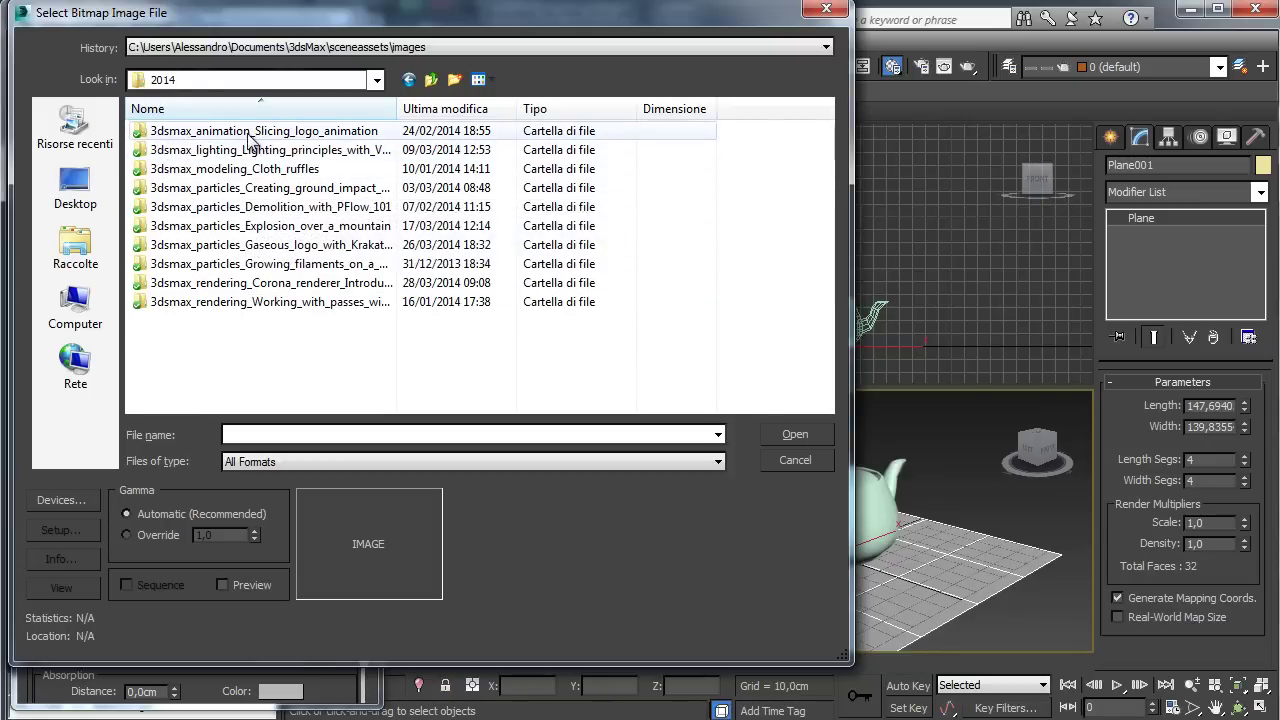
double_click(238, 286)
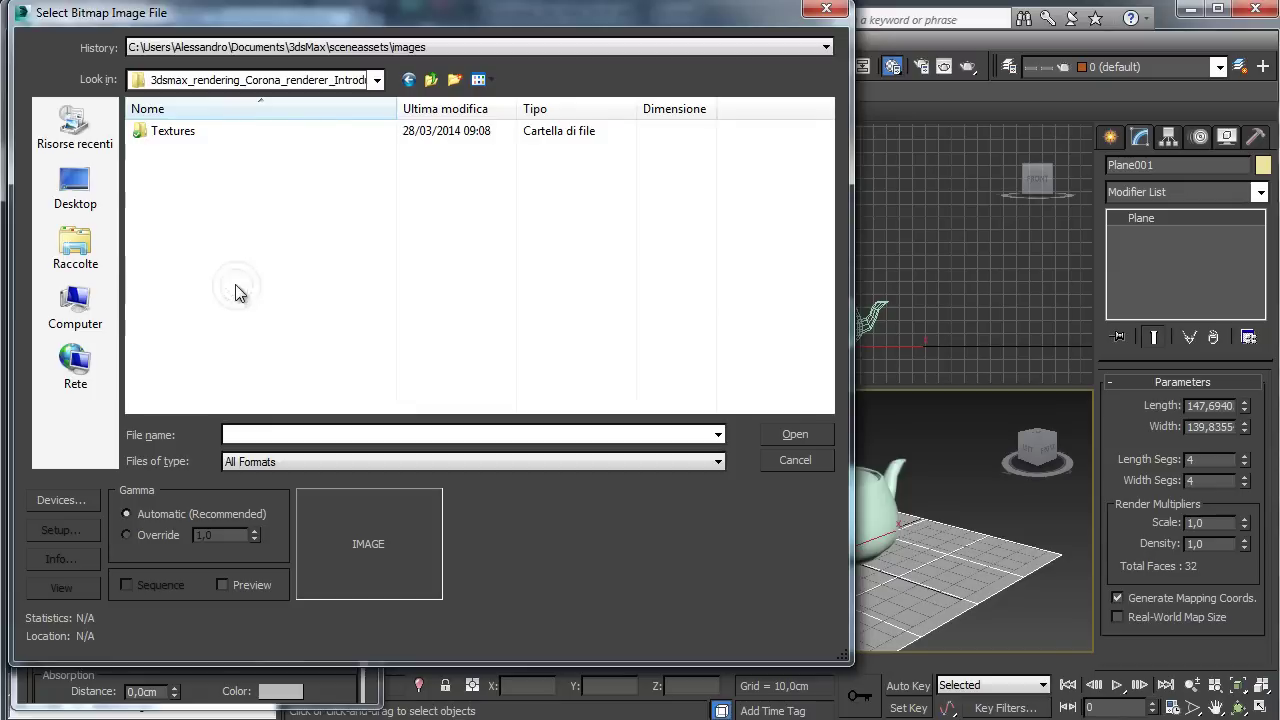
double_click(197, 132)
click(191, 135)
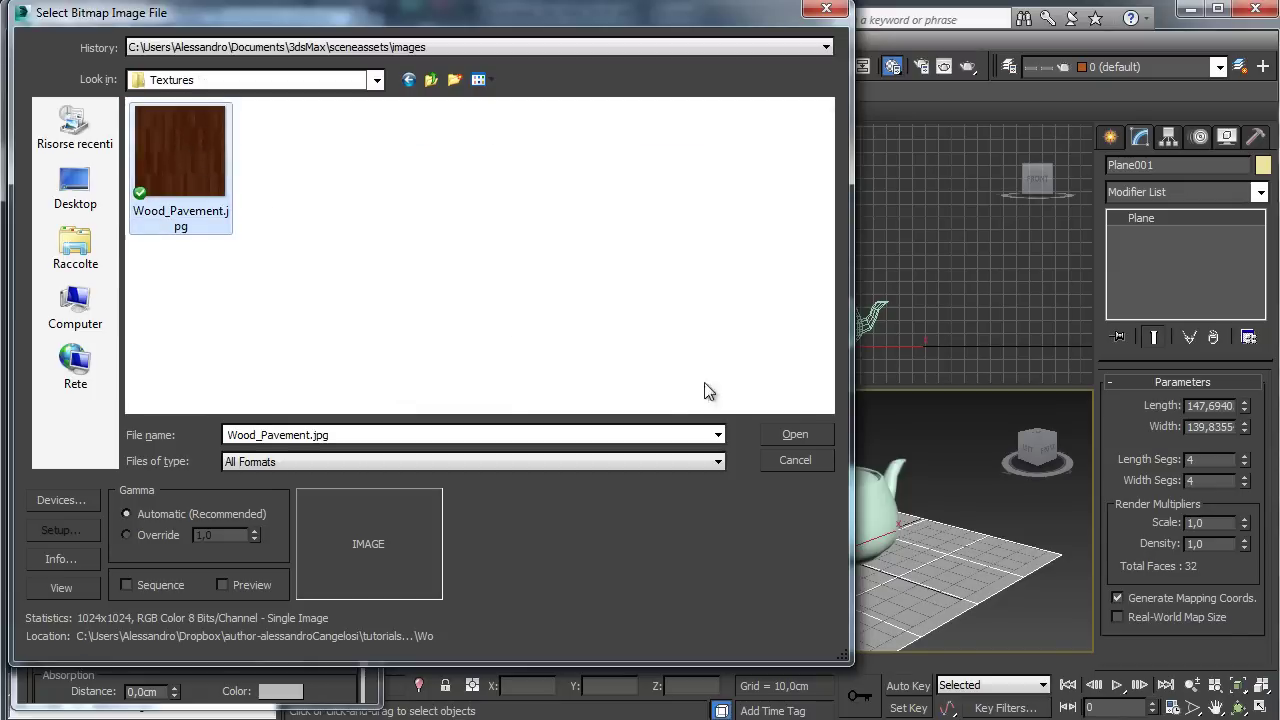
click(795, 436)
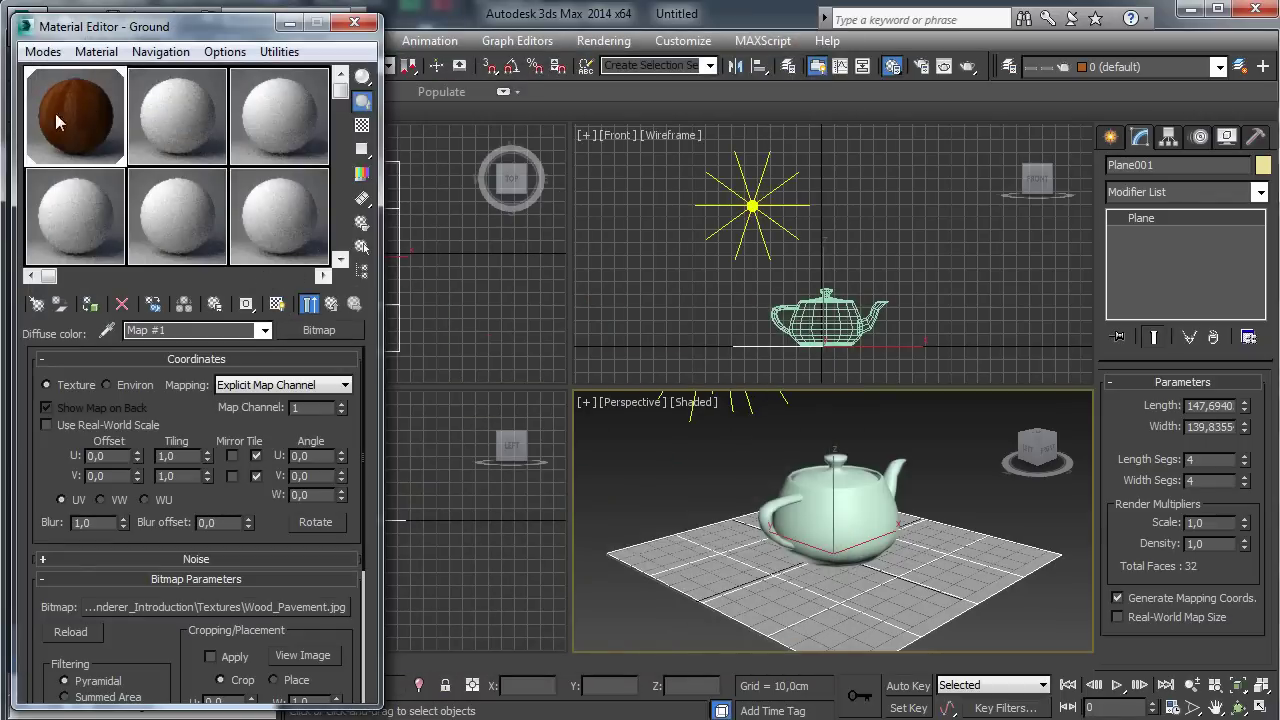
Step: Show the wood map in the viewport and instance it into the Reflection color slot
click(277, 304)
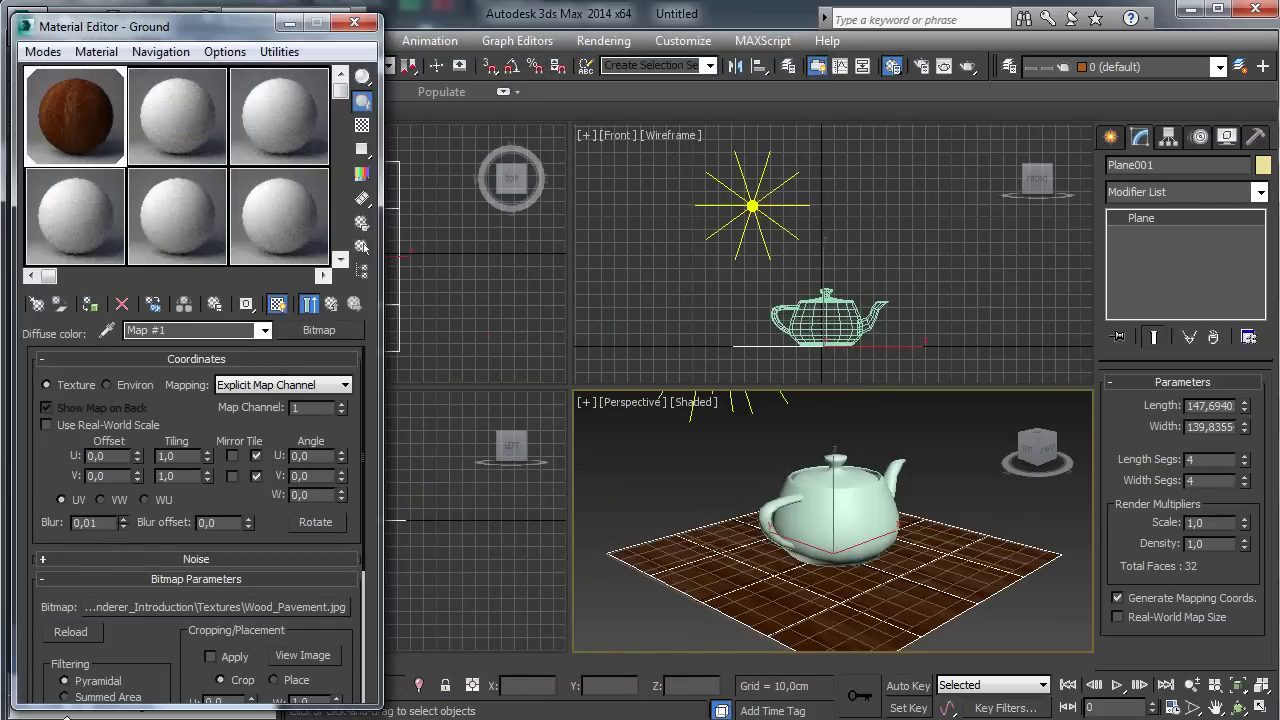
click(331, 304)
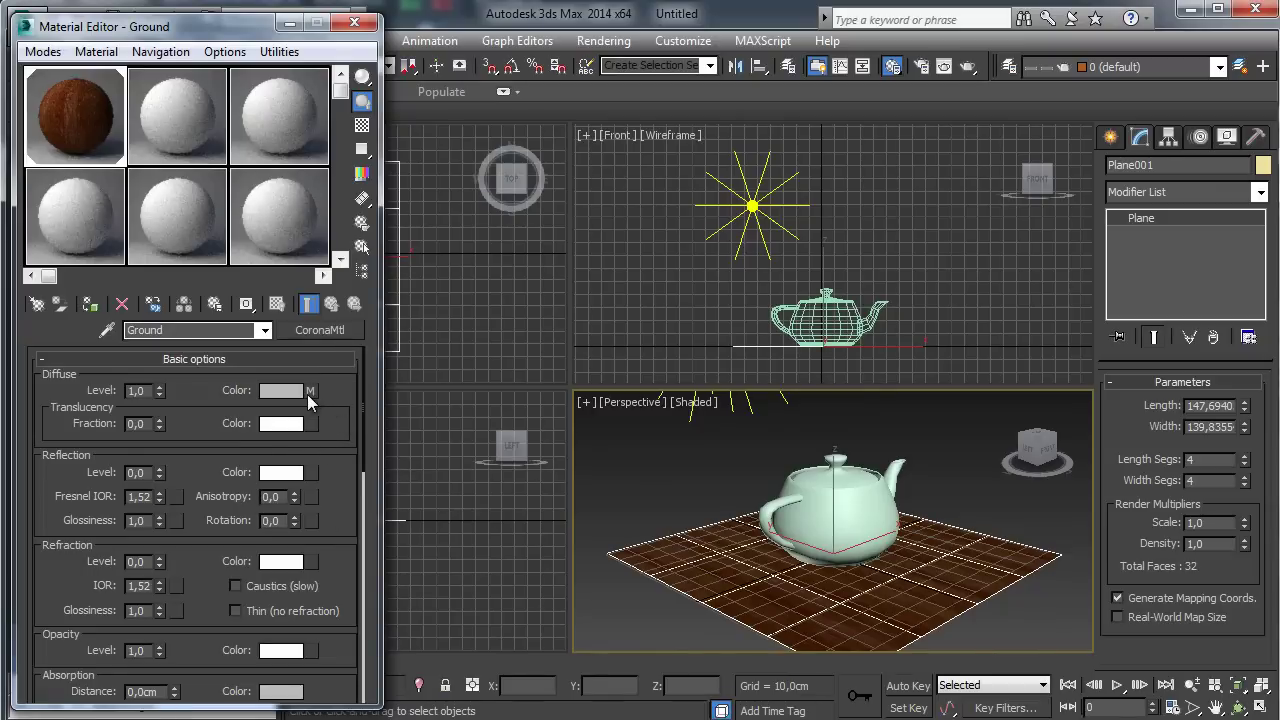
drag(312, 392, 310, 471)
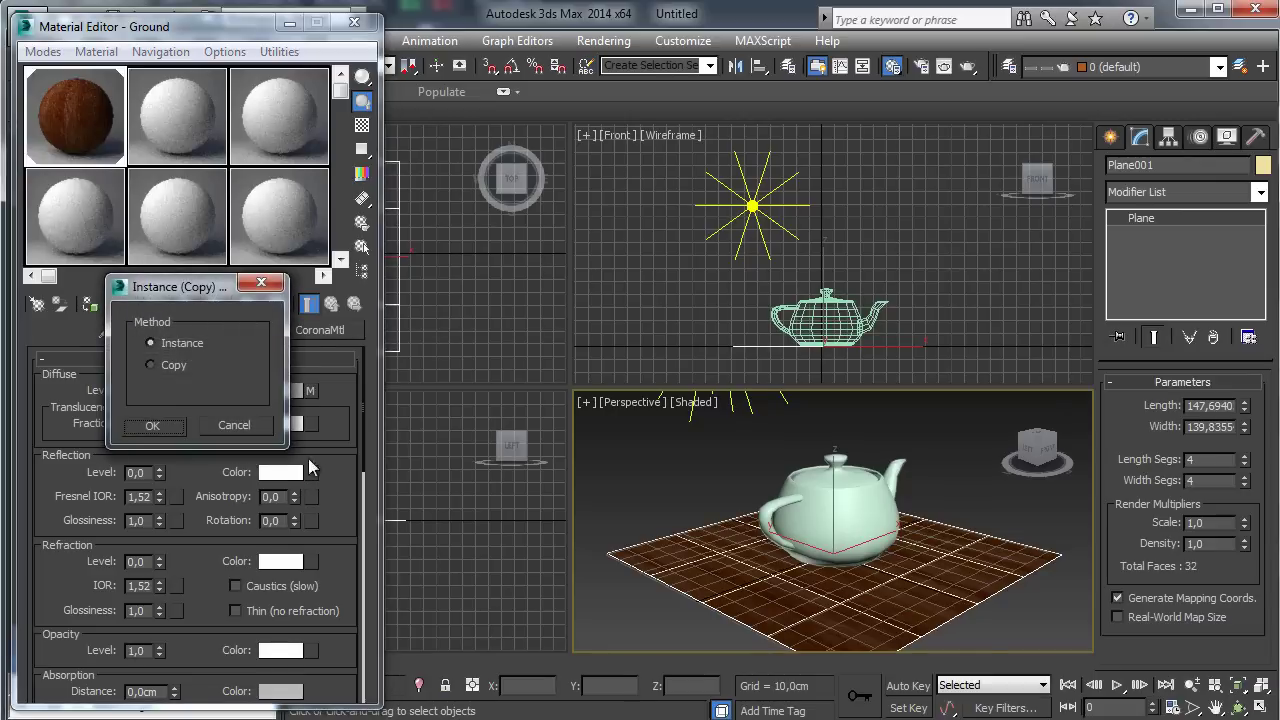
click(151, 425)
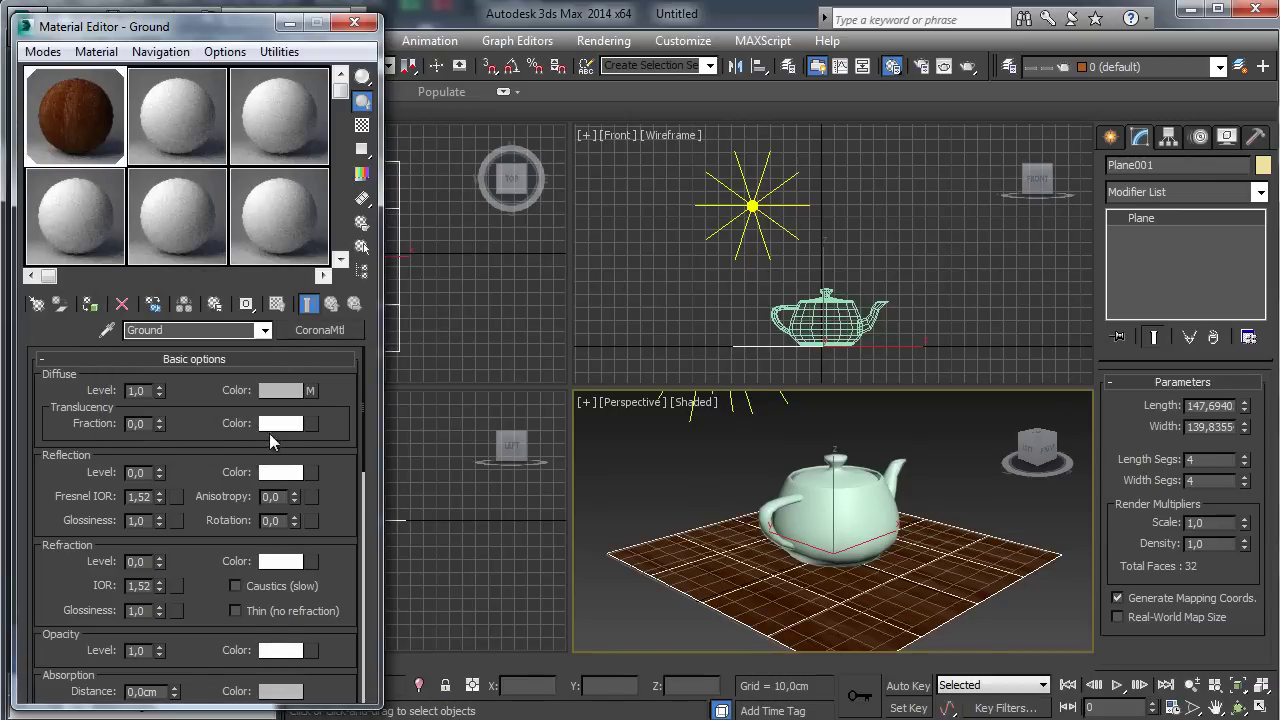
click(310, 473)
Step: Wrap the reflection wood map in a Color Correction map, keeping the bitmap as sub-map
click(319, 331)
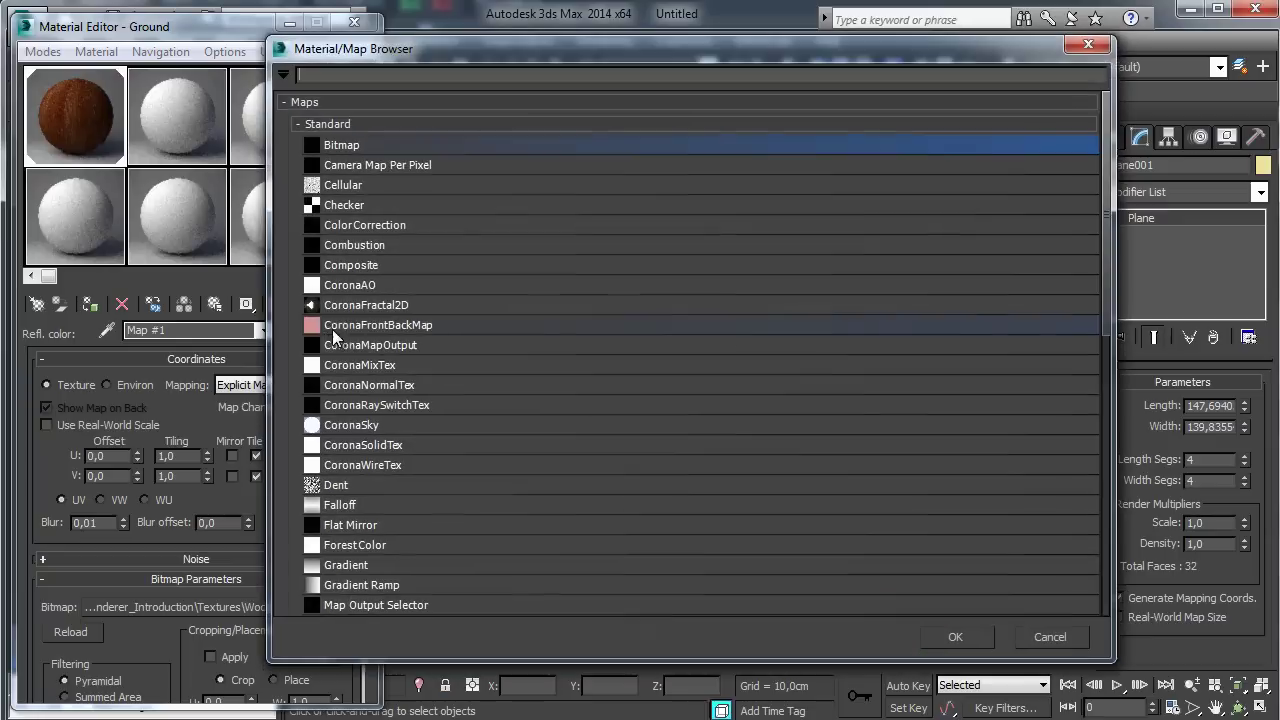
click(385, 224)
click(936, 636)
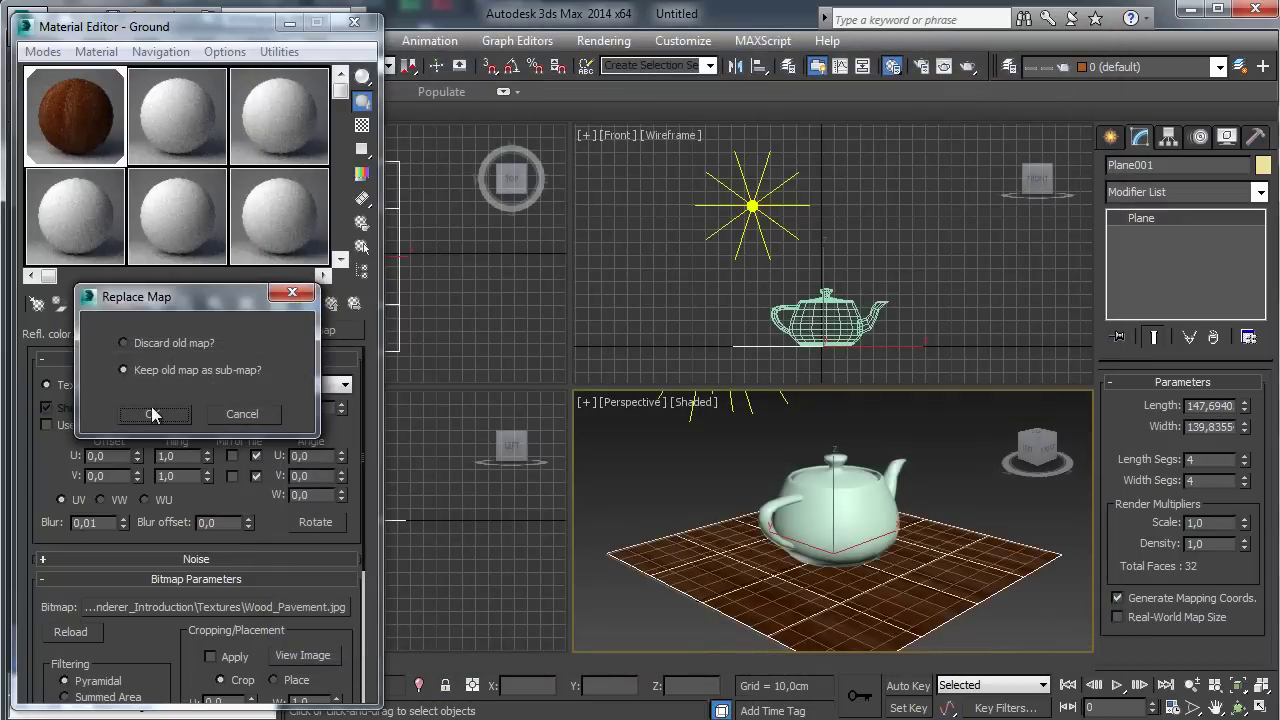
click(151, 413)
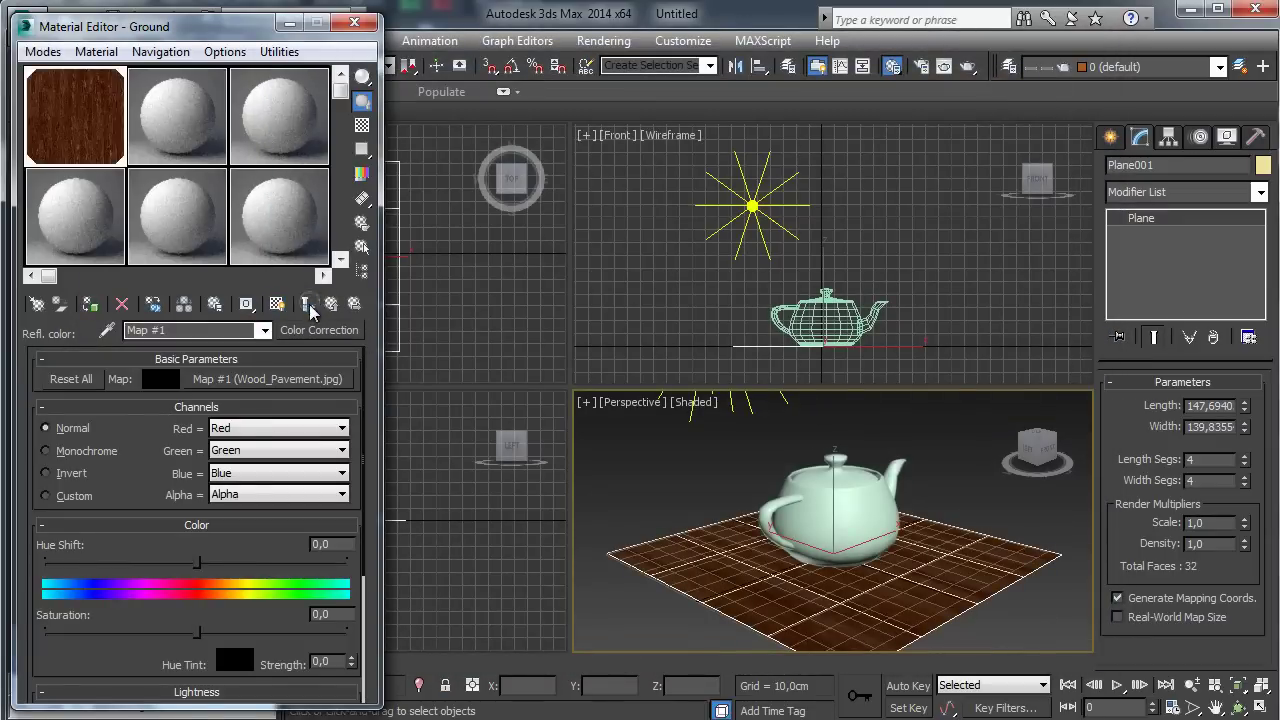
Step: Set Color Correction saturation -100, brightness 66,11 and contrast 49,50
drag(197, 632, 45, 632)
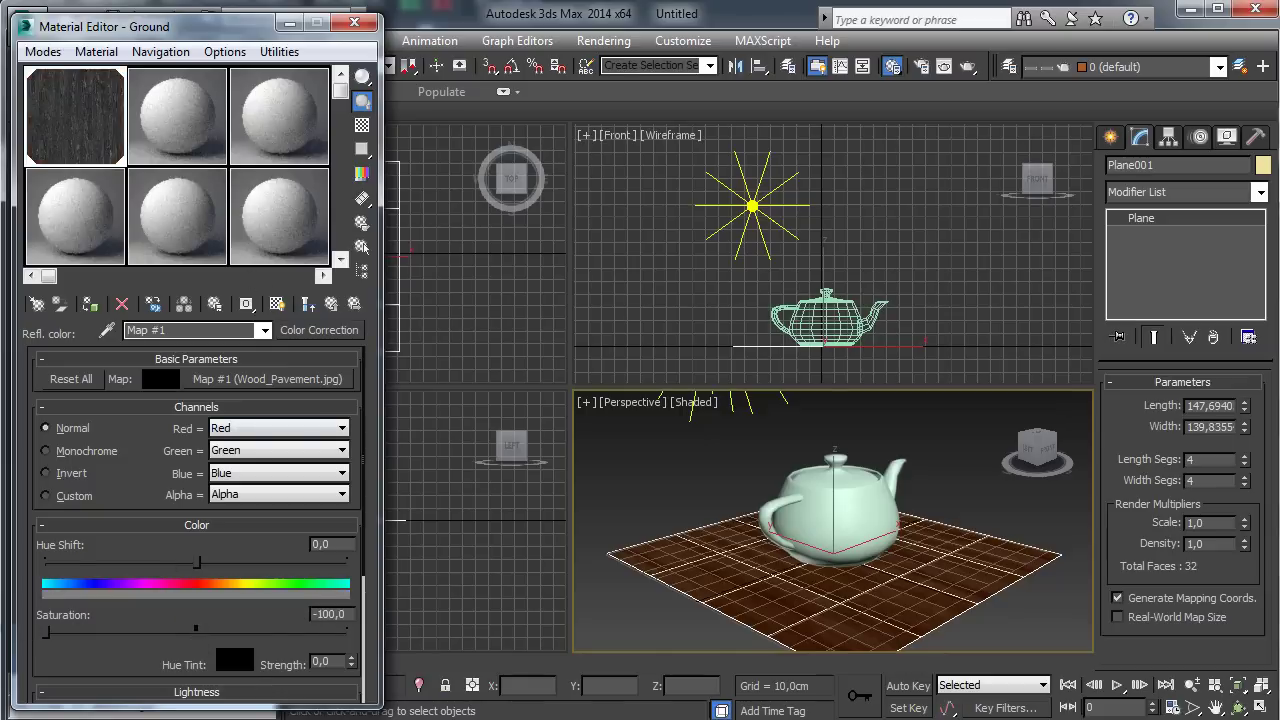
scroll(120, 640, down, 3)
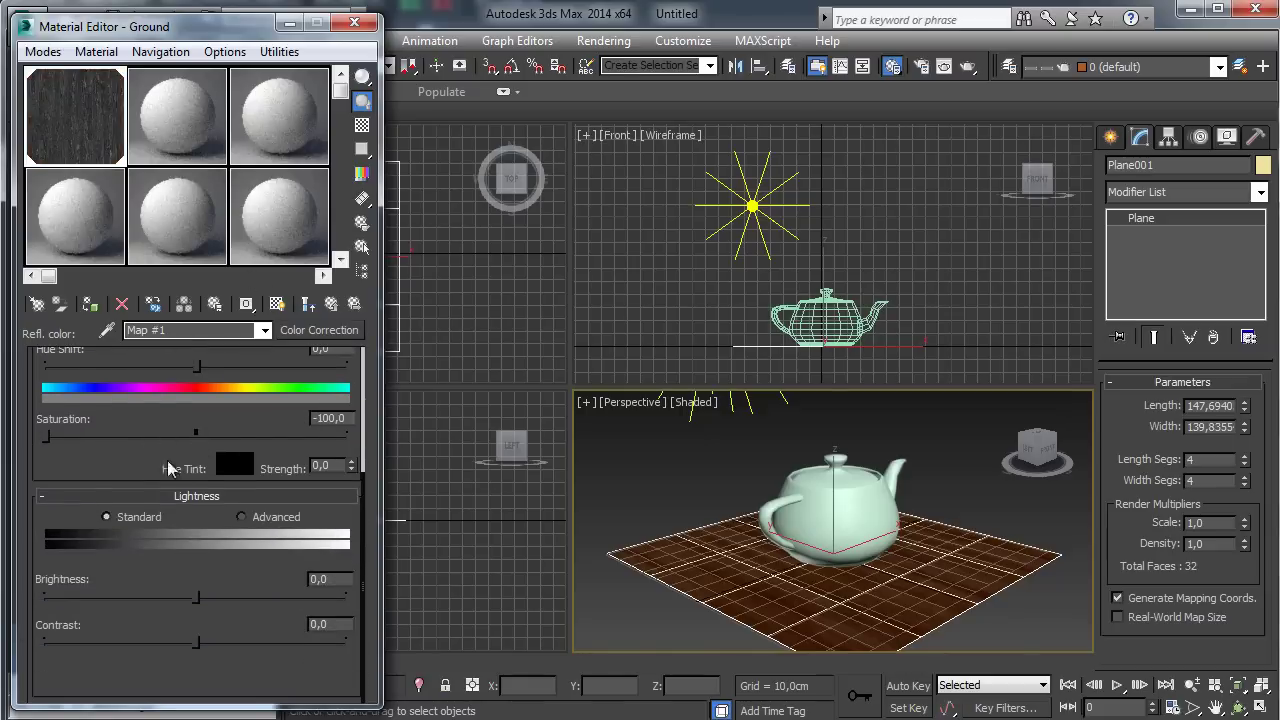
click(228, 597)
click(233, 642)
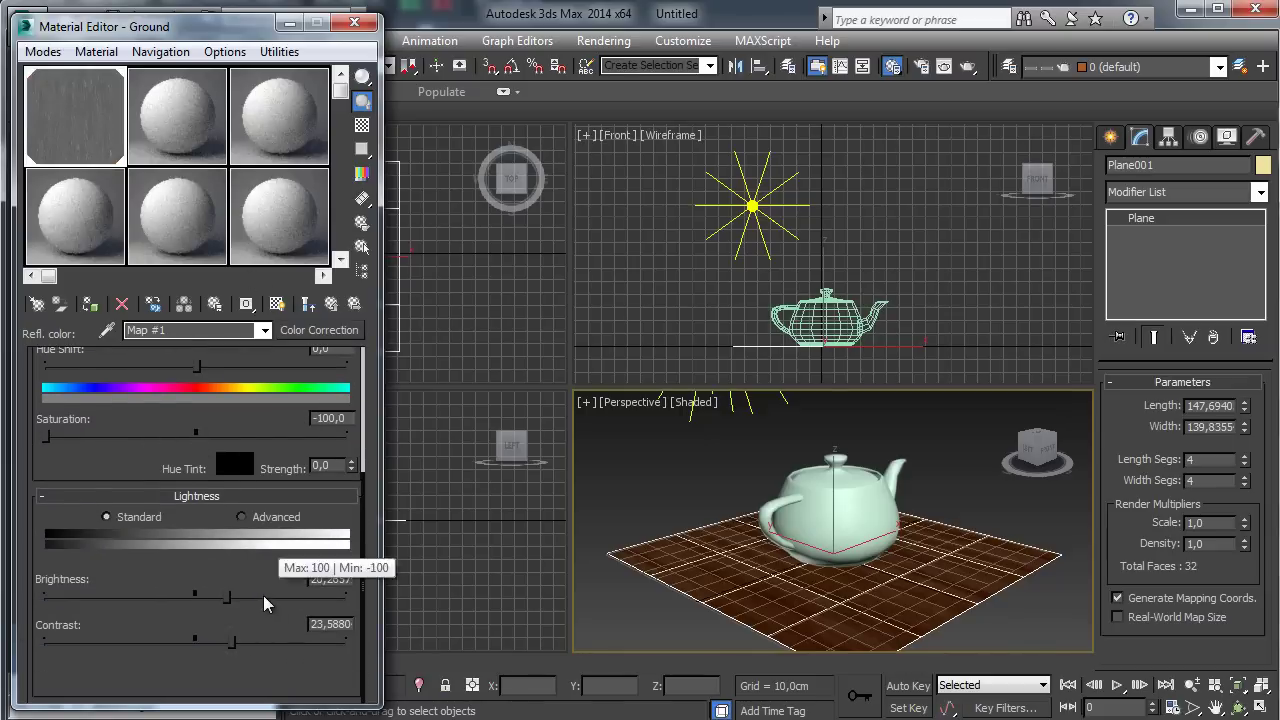
click(271, 642)
click(295, 597)
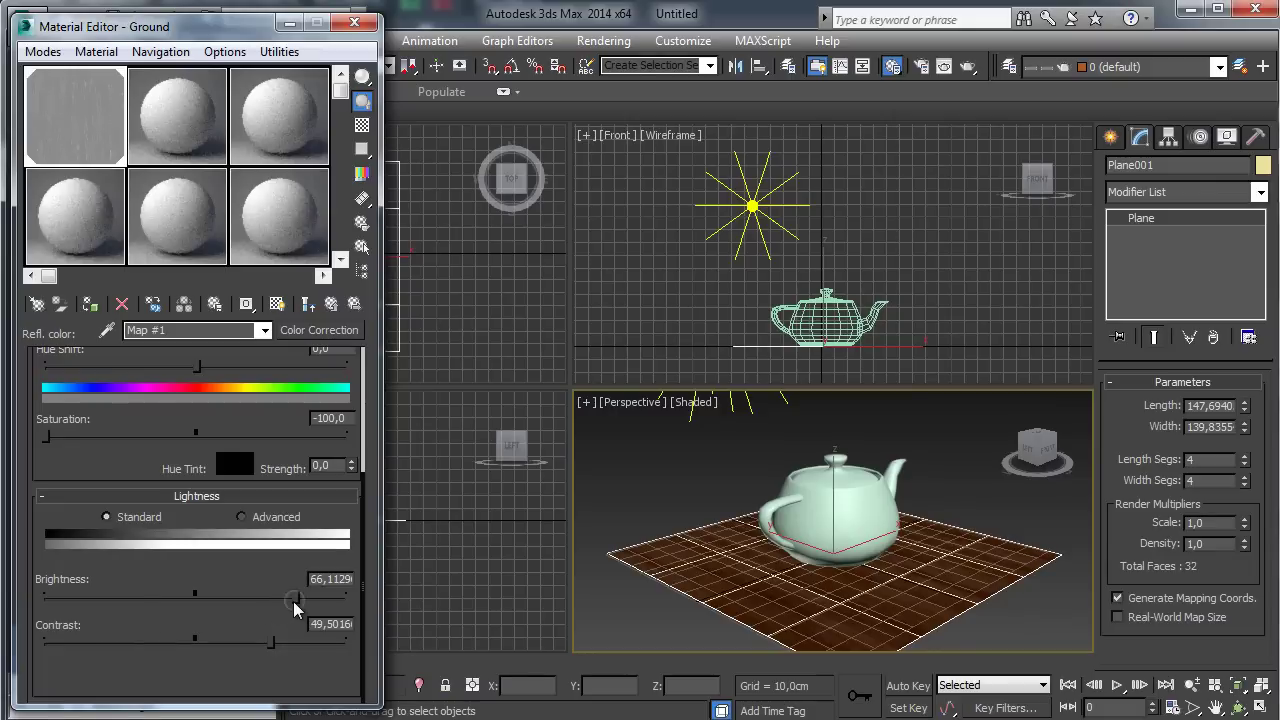
click(332, 306)
scroll(148, 440, up, 5)
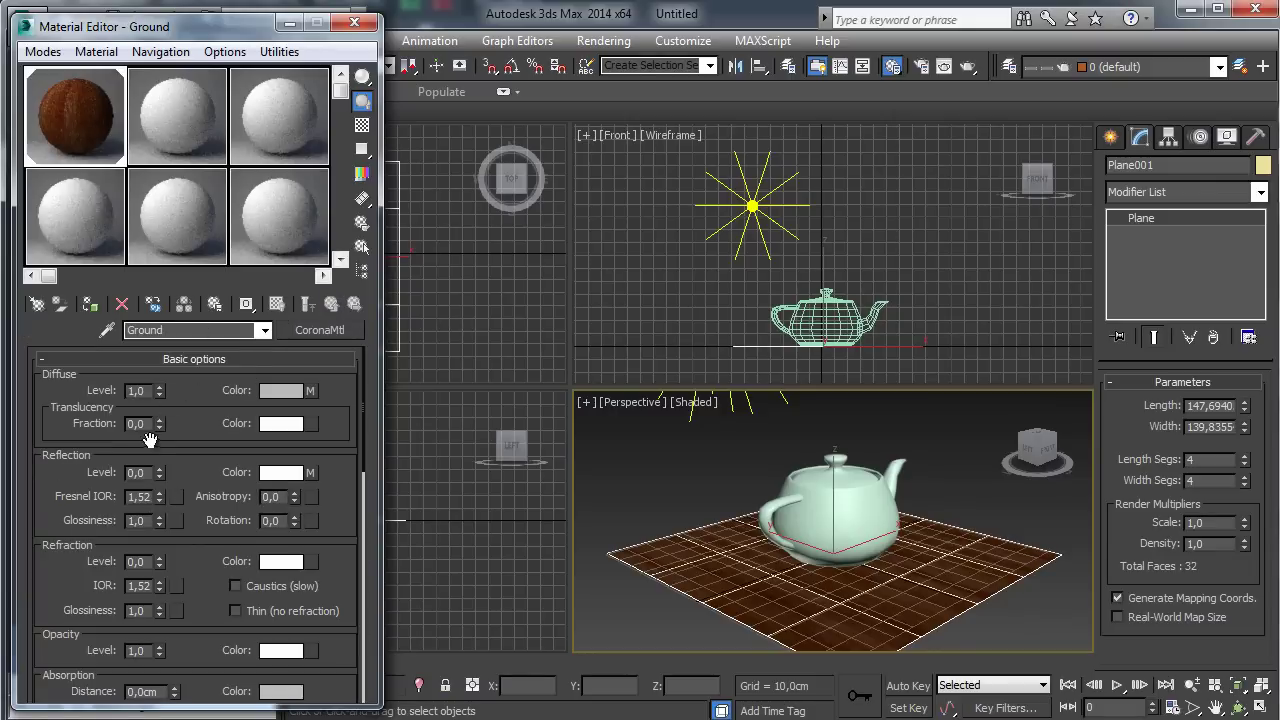
Step: Set reflection level 0,5, Fresnel IOR 1,6 and reflection glossiness 0,3
drag(159, 473, 168, 430)
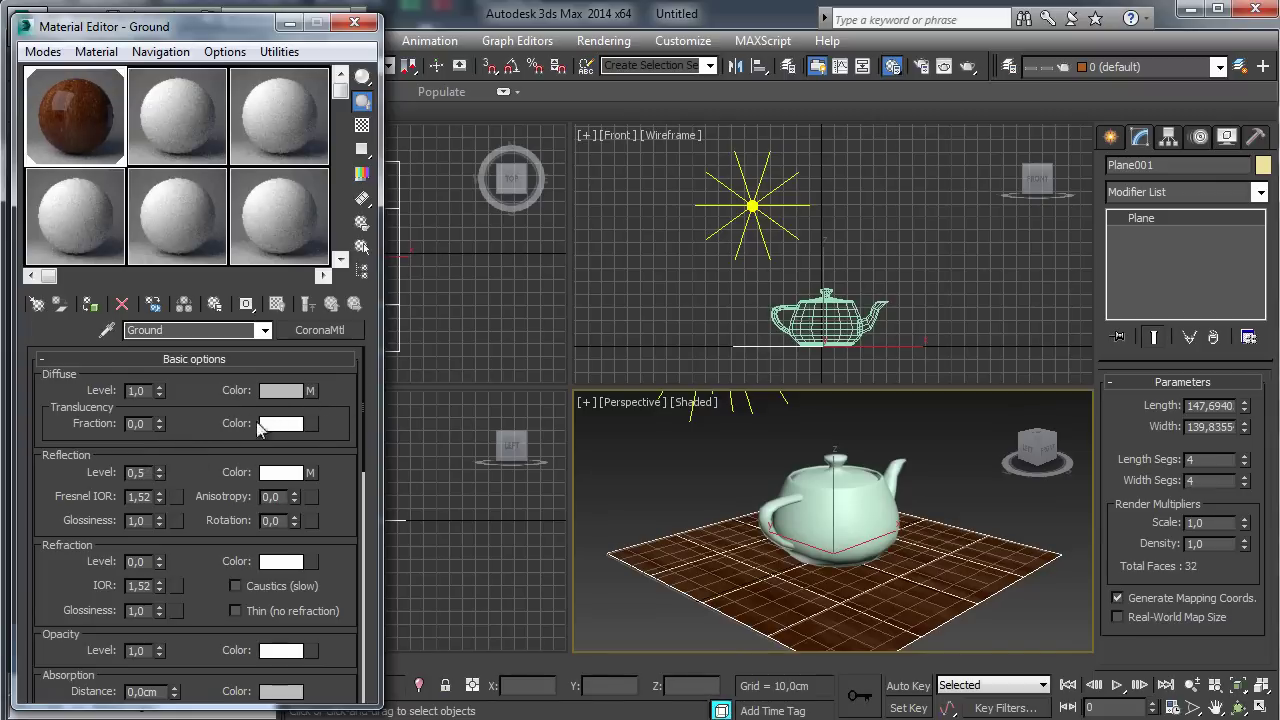
double_click(139, 496)
drag(156, 522, 158, 580)
double_click(139, 519)
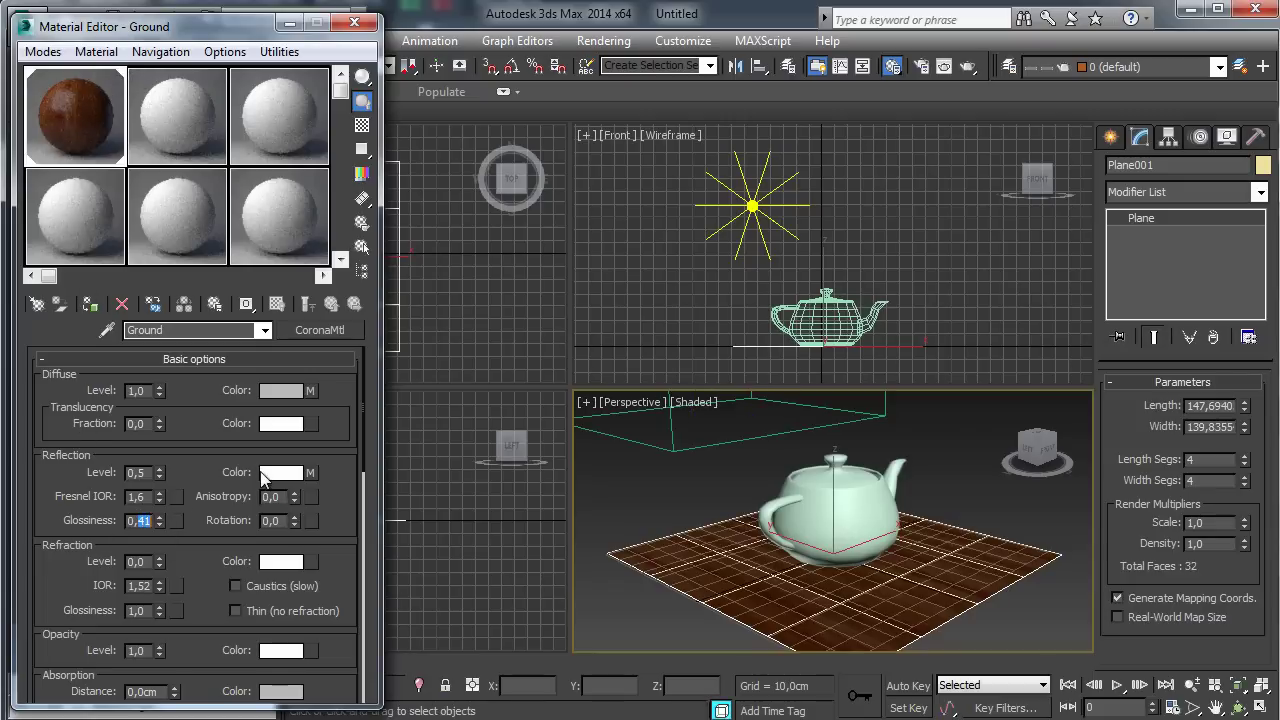
text(0,3)
key(Return)
Step: Paste a copy of the reflection Color Correction map into the Bump slot and open its wood bitmap
right_click(311, 473)
click(360, 507)
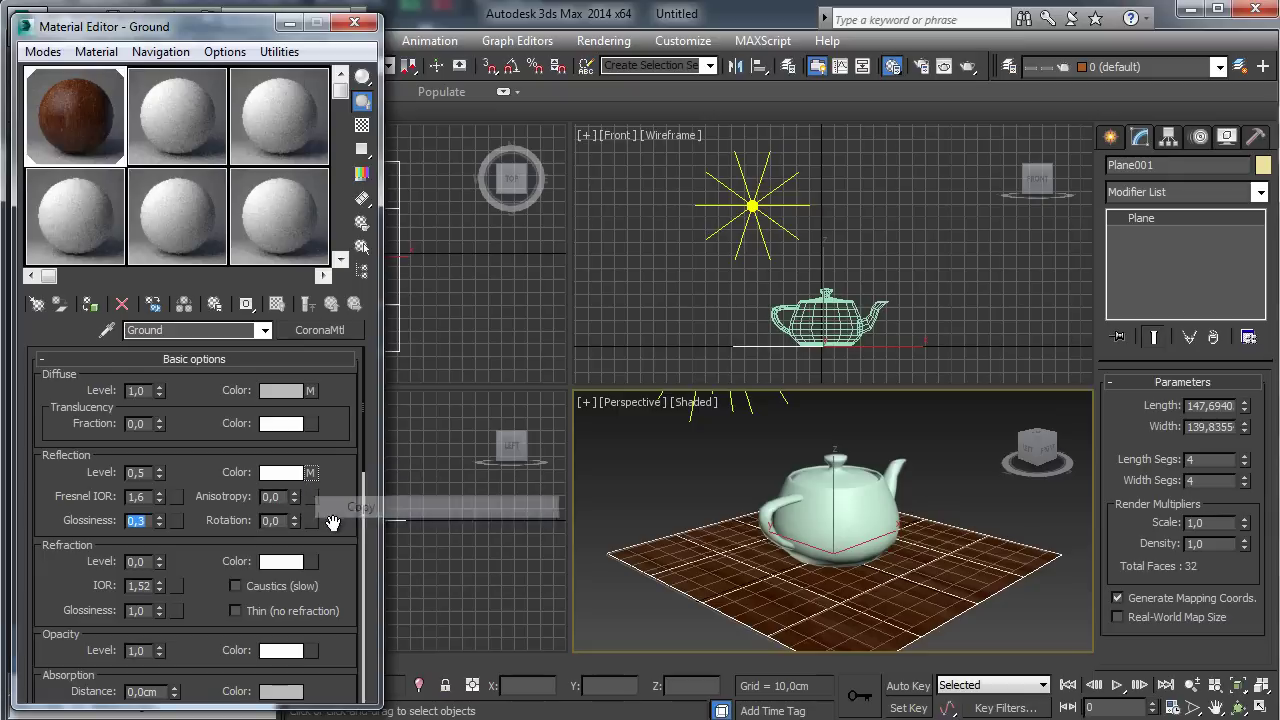
scroll(343, 500, down, 5)
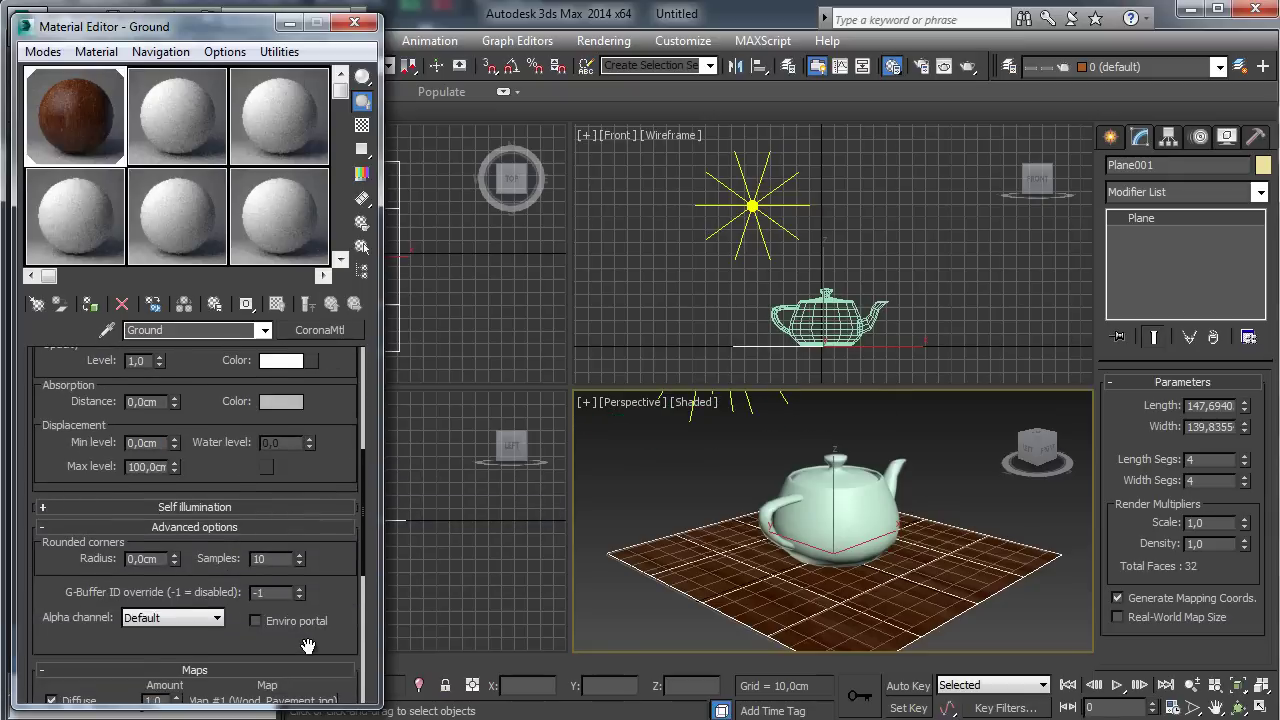
scroll(248, 600, down, 5)
right_click(226, 602)
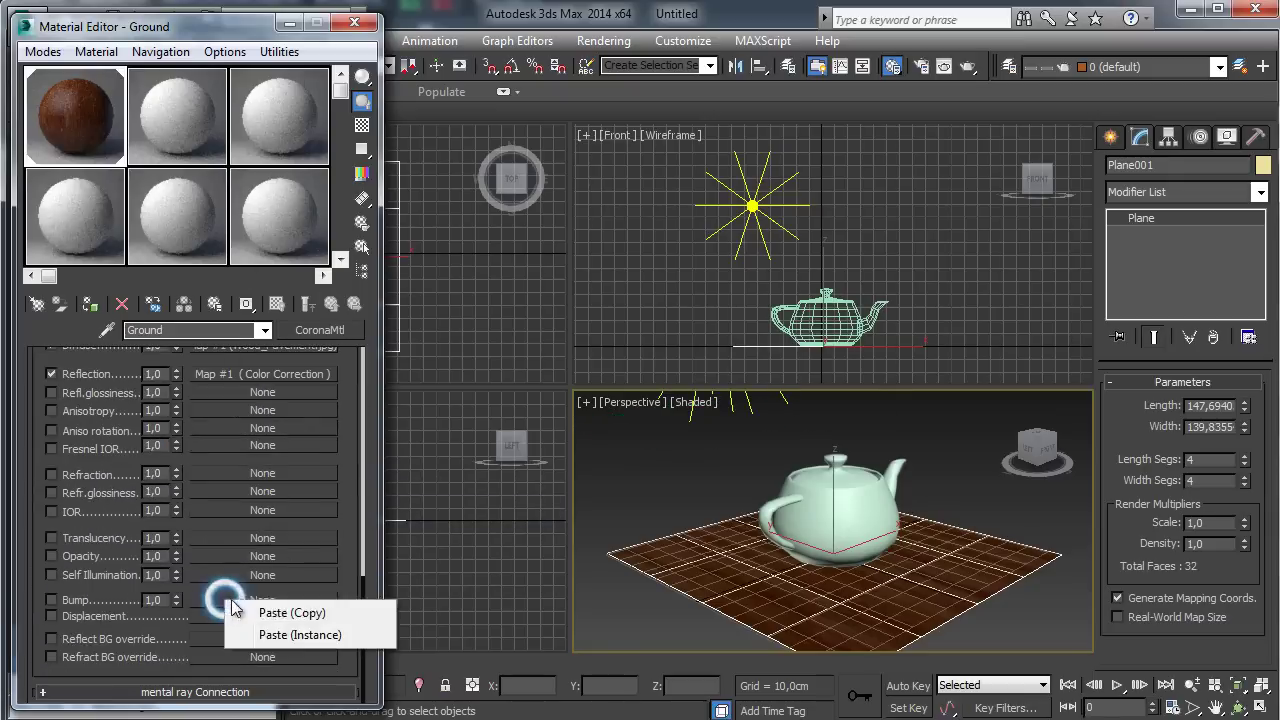
click(276, 612)
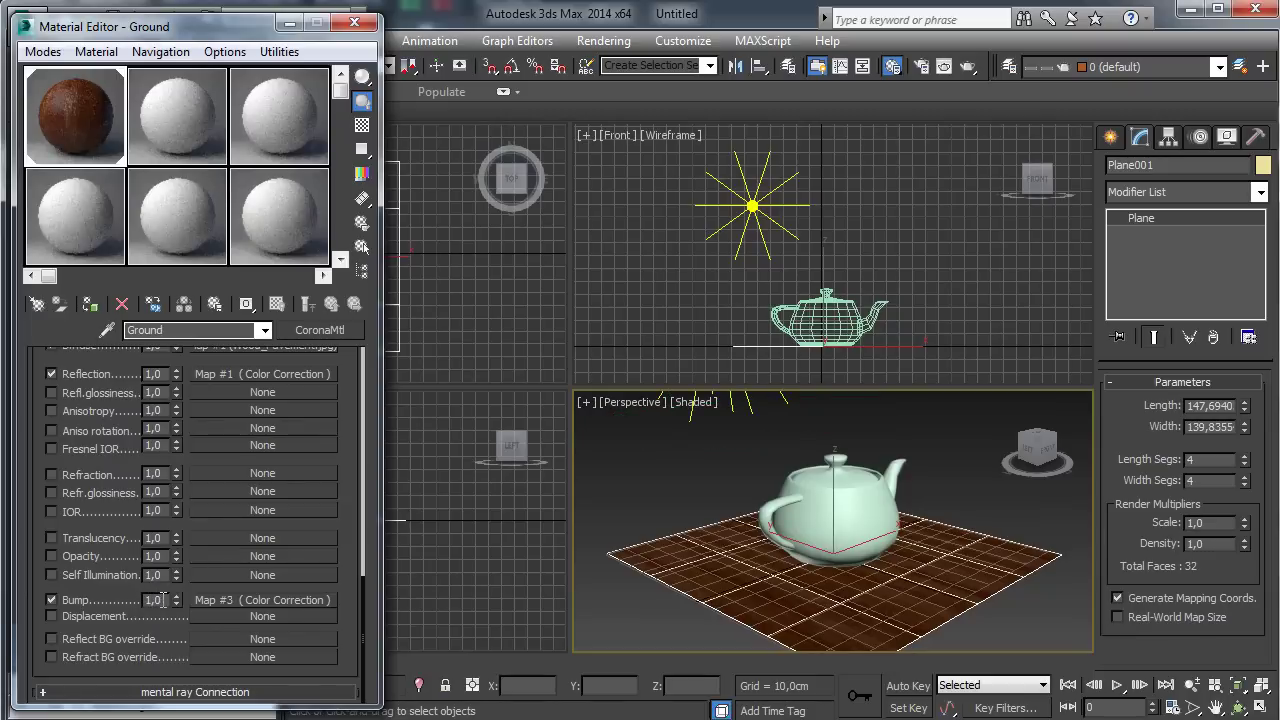
click(237, 601)
click(243, 377)
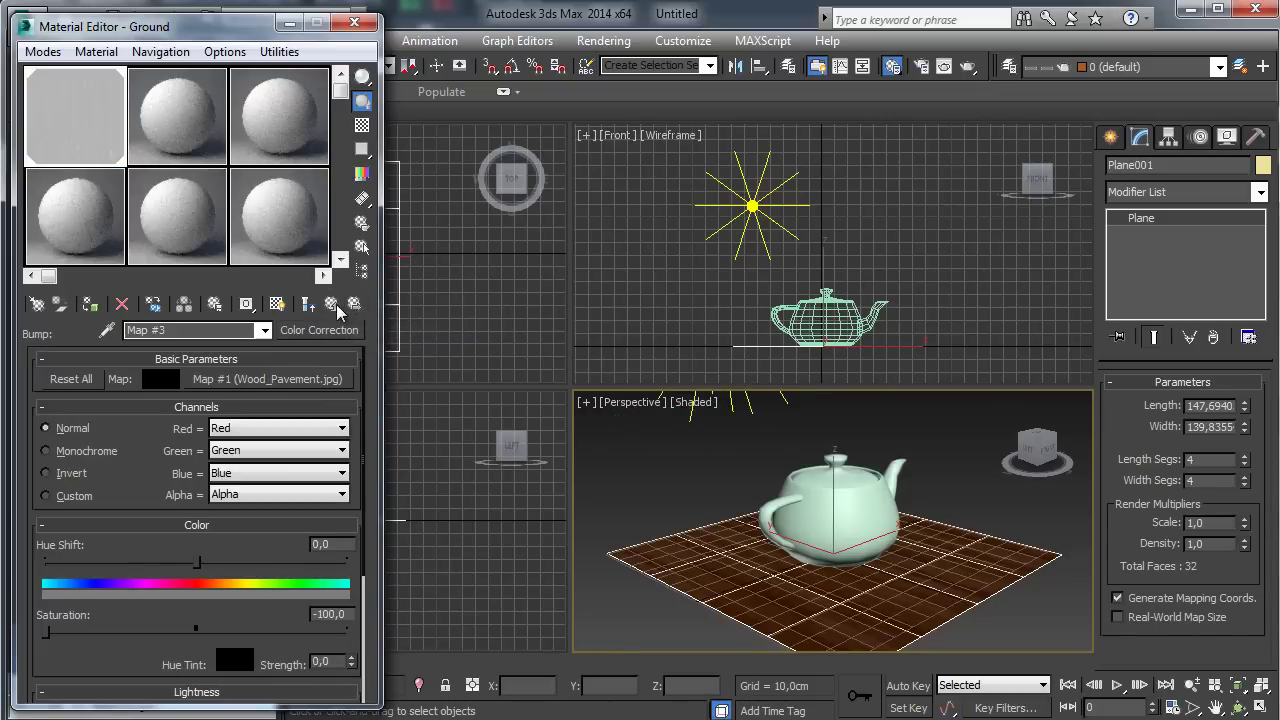
Step: Render the wood-floored teapot scene with Corona, then close the frame buffer
click(308, 304)
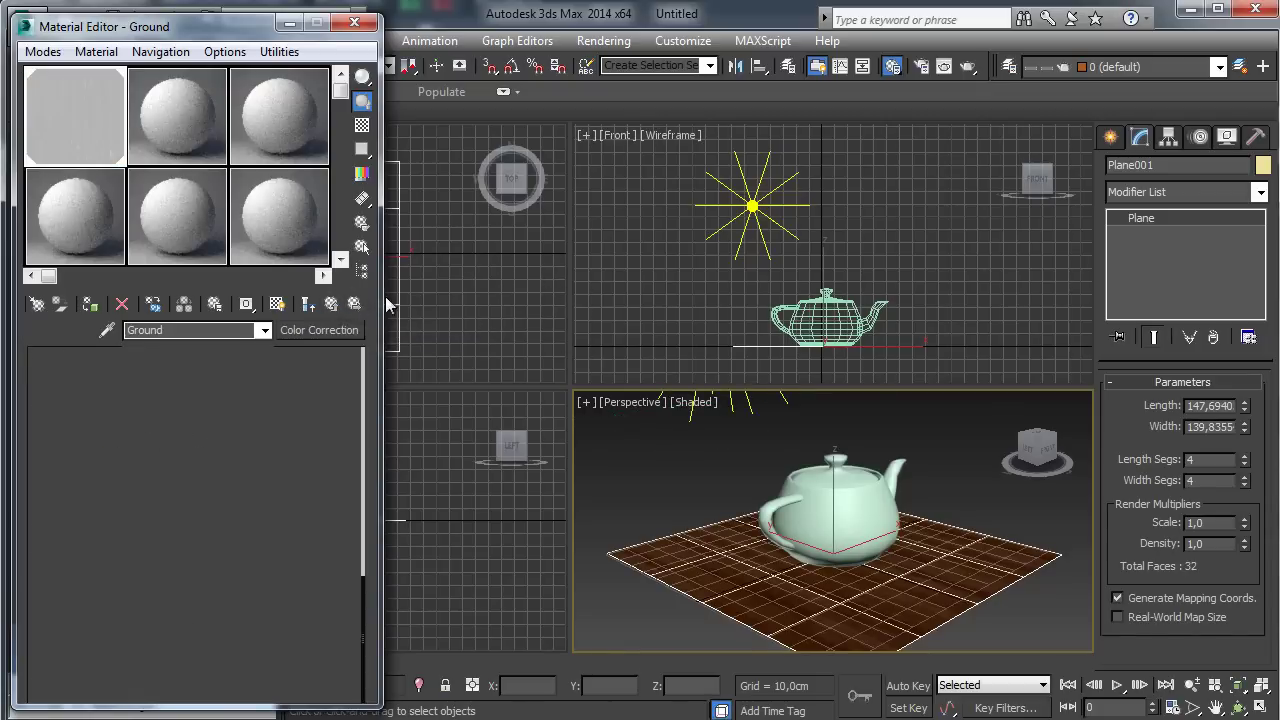
click(968, 67)
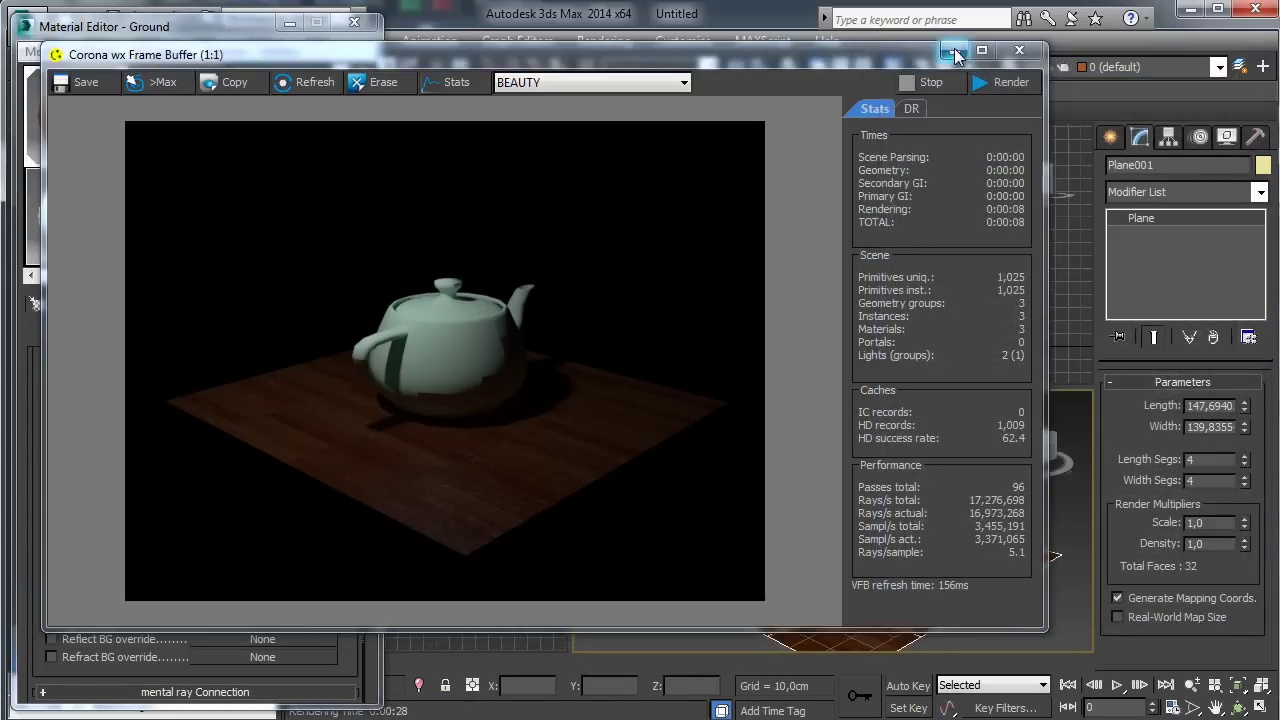
click(1030, 54)
click(1110, 136)
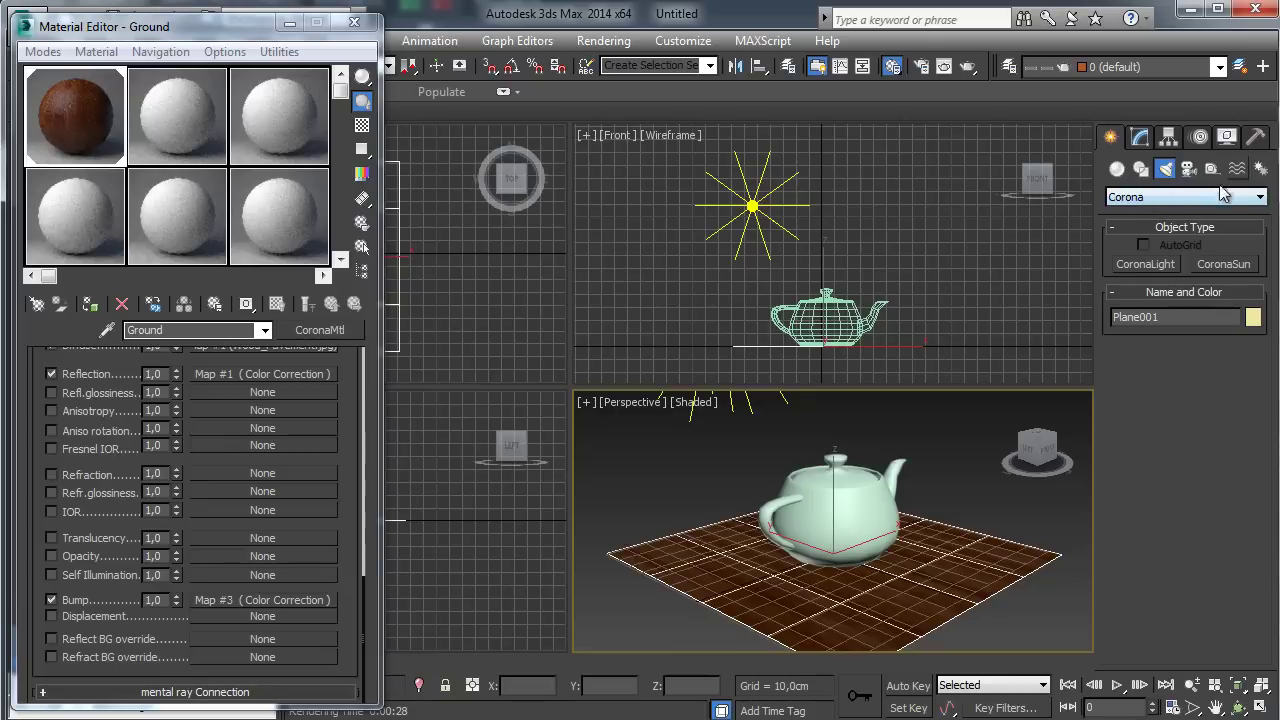
Step: Draw a new Corona light in the Top view and set its shape to Rectangle
click(1135, 262)
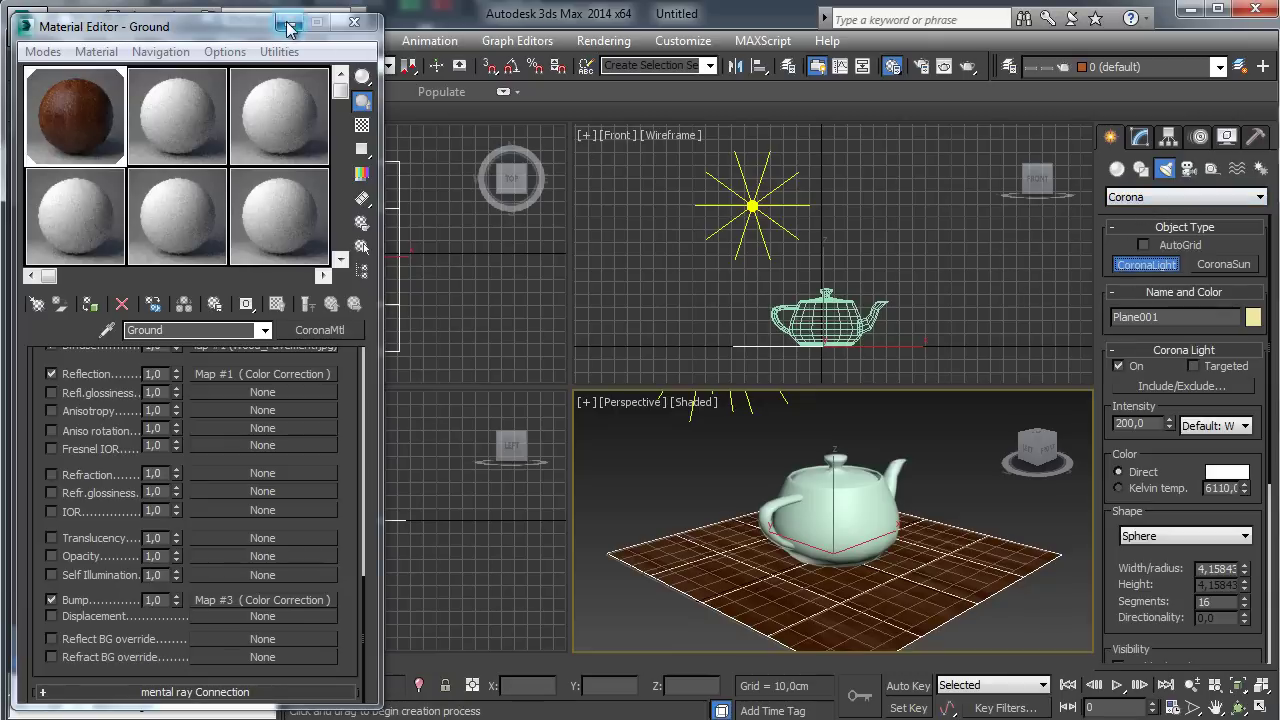
click(353, 22)
mouse_move(301, 196)
mouse_down()
mouse_move(380, 172)
mouse_move(349, 196)
mouse_up()
click(1172, 536)
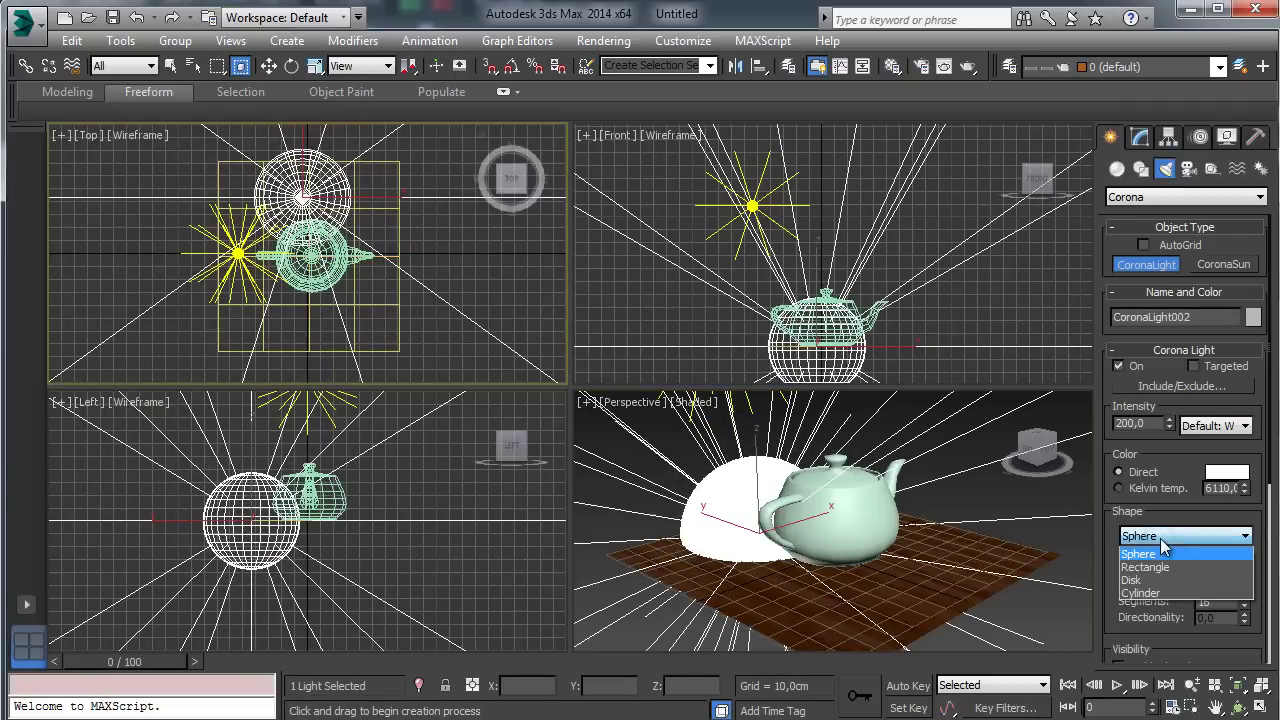
click(1150, 567)
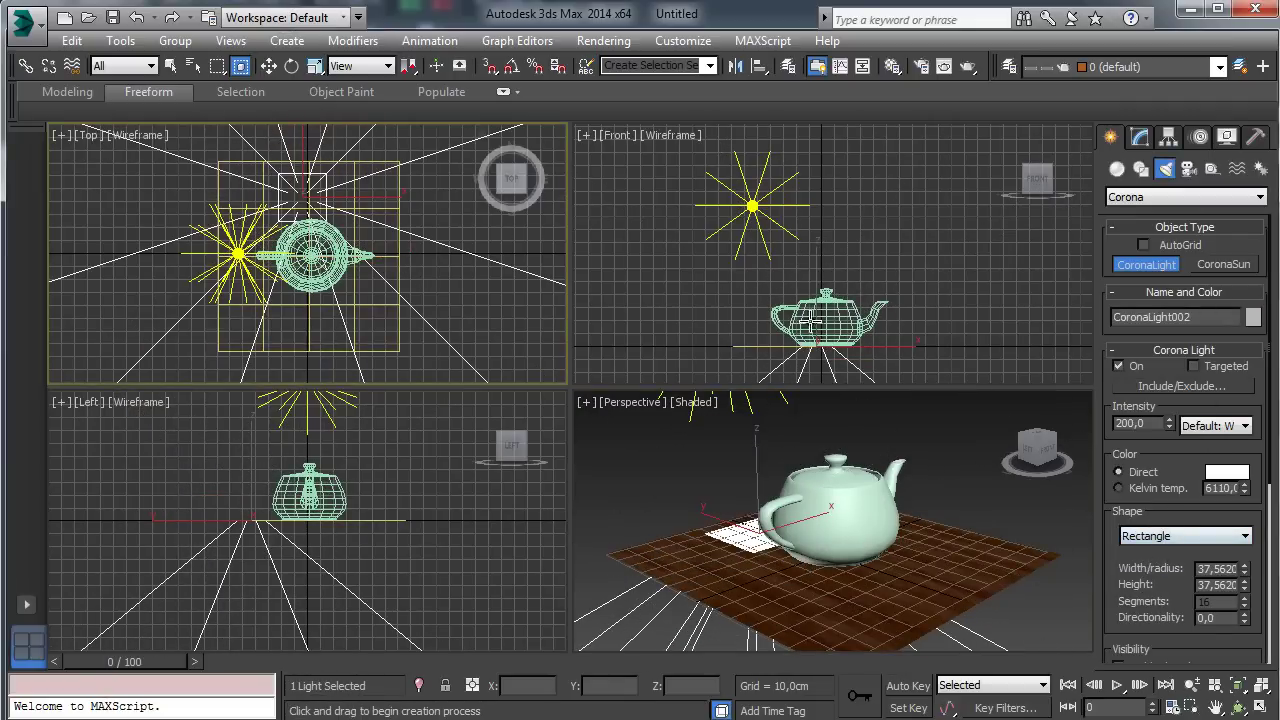
Step: Move the rectangle light over the teapot's centre, raise it high, and run a test render
click(270, 66)
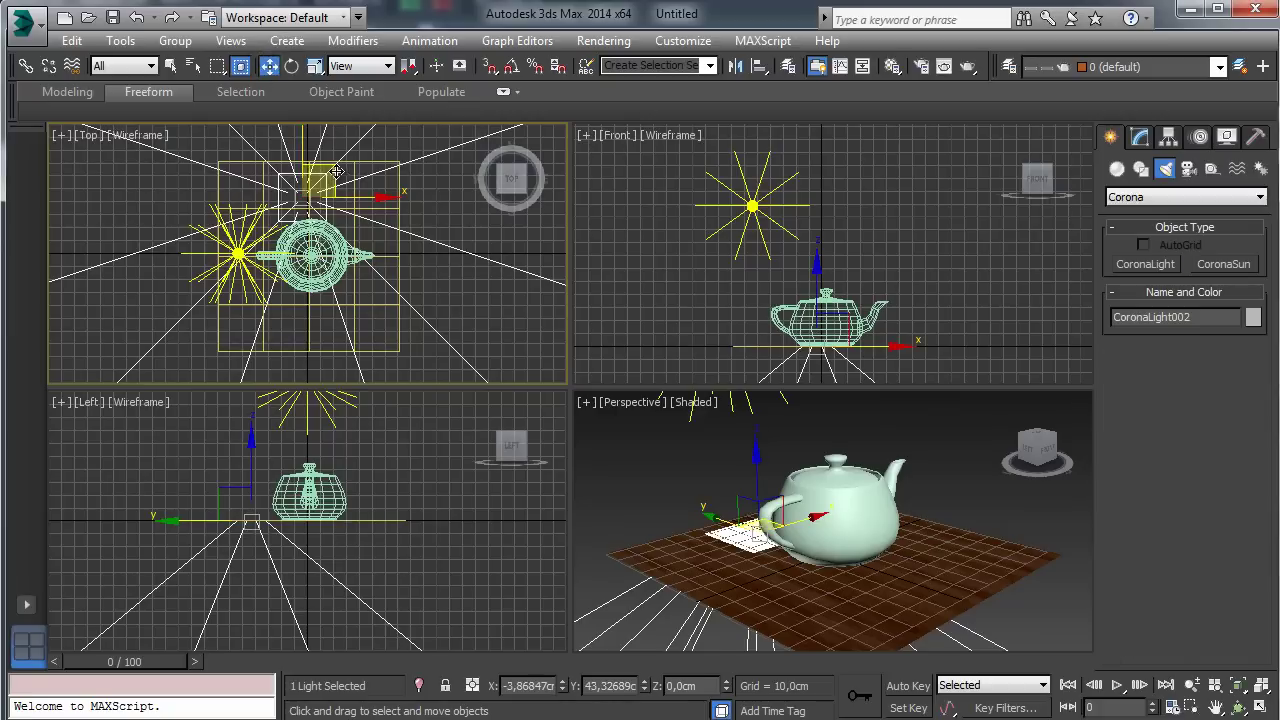
drag(337, 172, 350, 231)
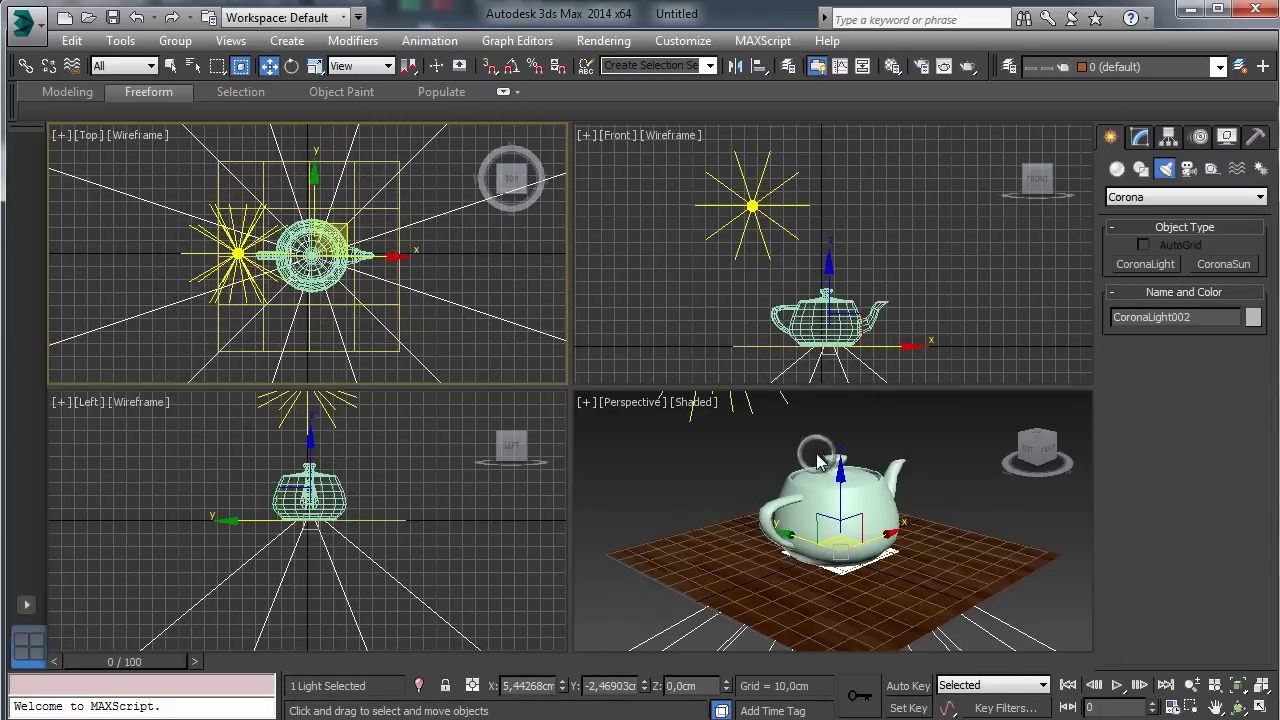
drag(818, 461, 822, 396)
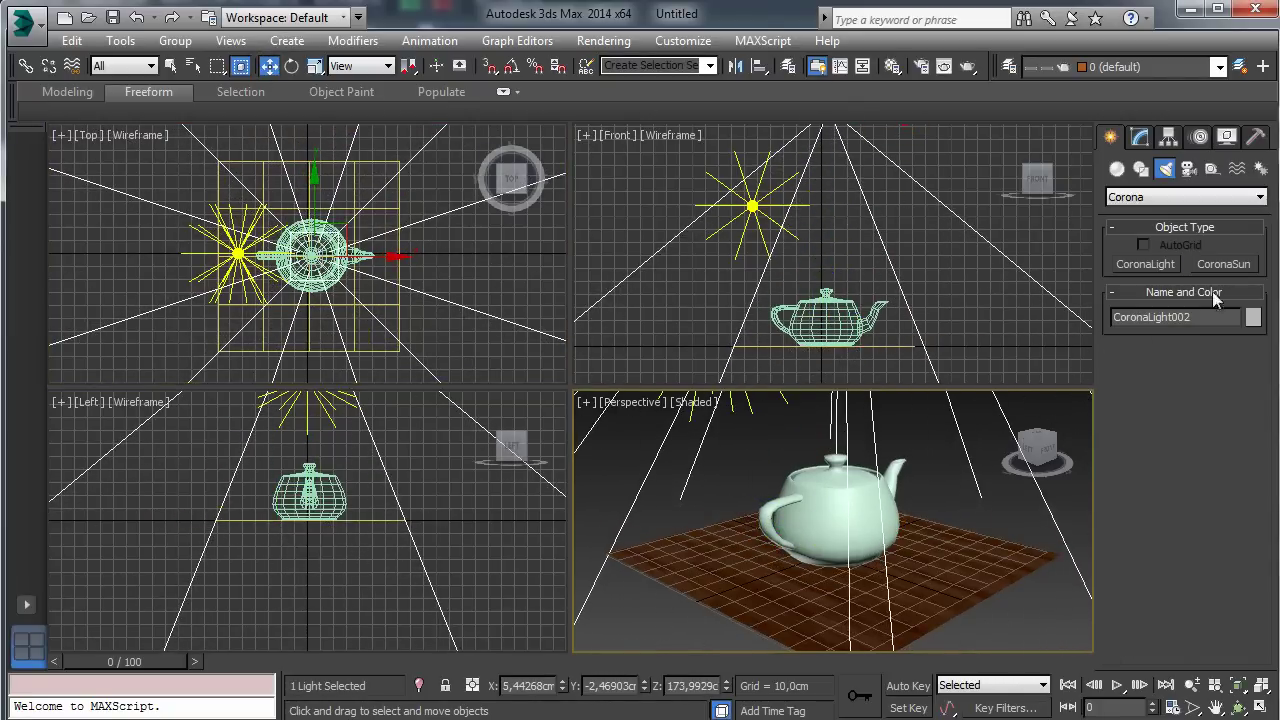
click(967, 66)
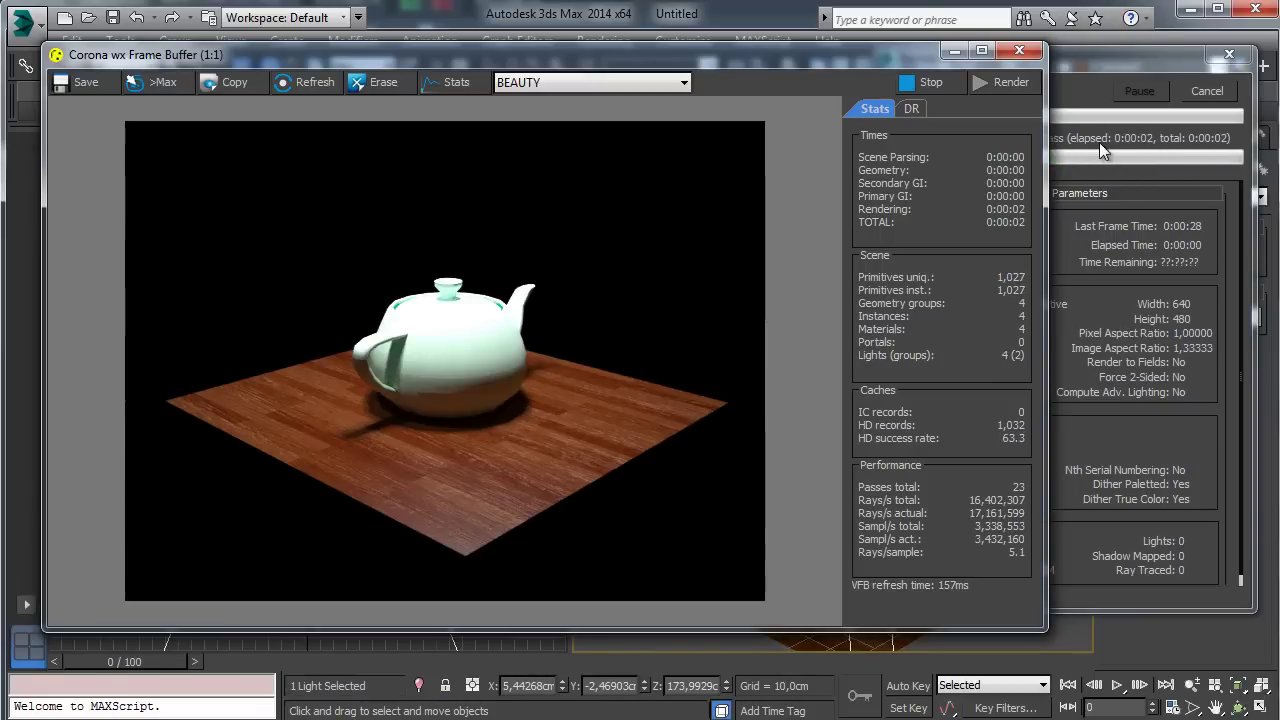
click(1207, 92)
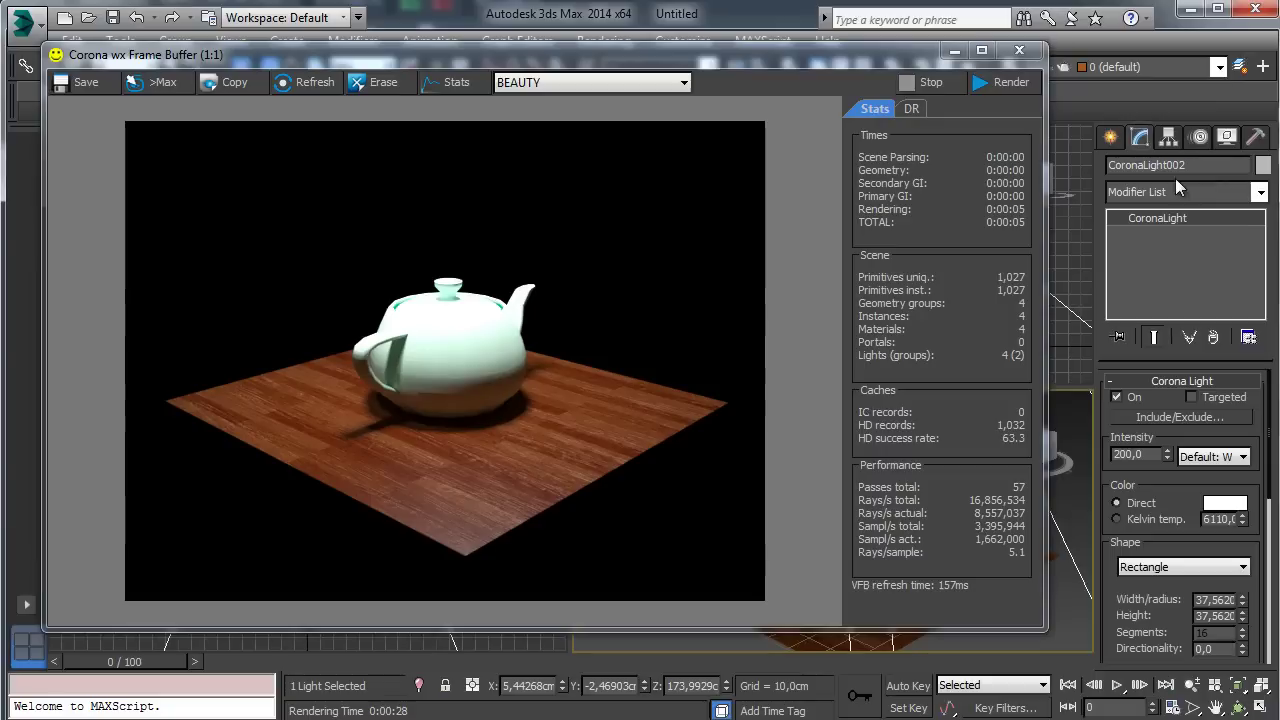
Step: Switch the Corona light's colour to Kelvin temperature, raise it, and test-render the teapot
scroll(1160, 470, down, 2)
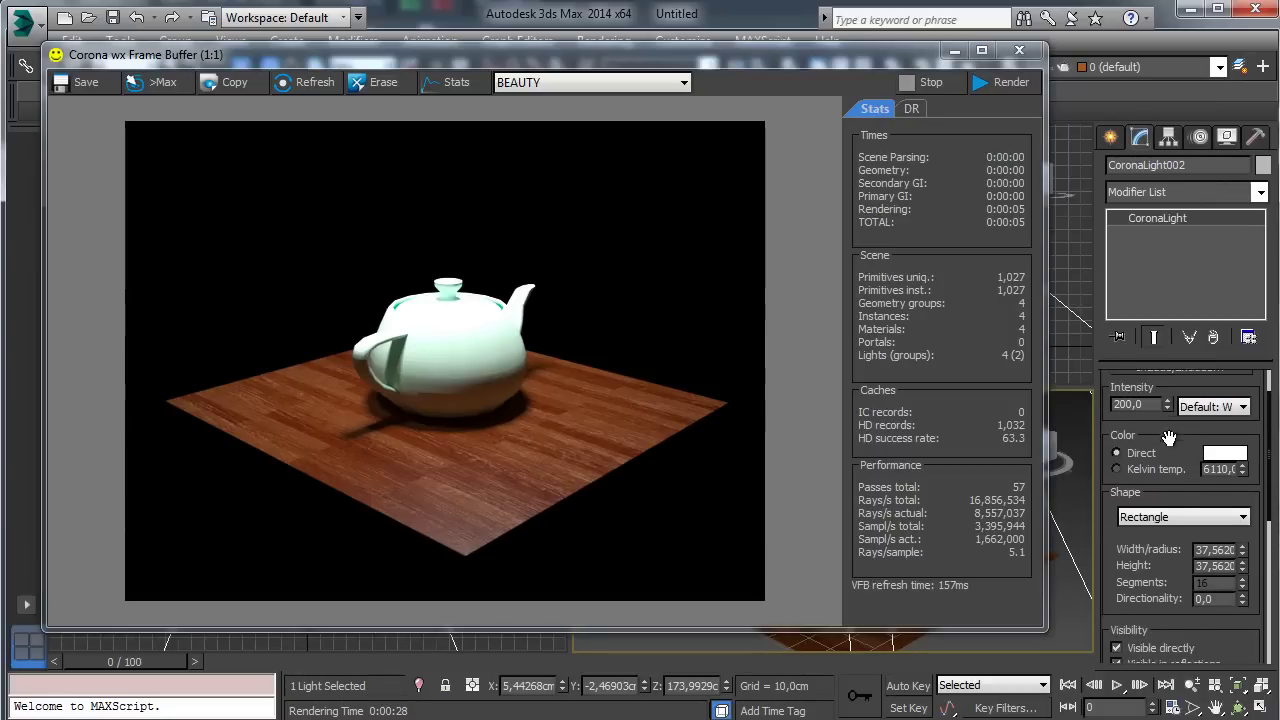
click(1138, 485)
drag(1242, 485, 1242, 414)
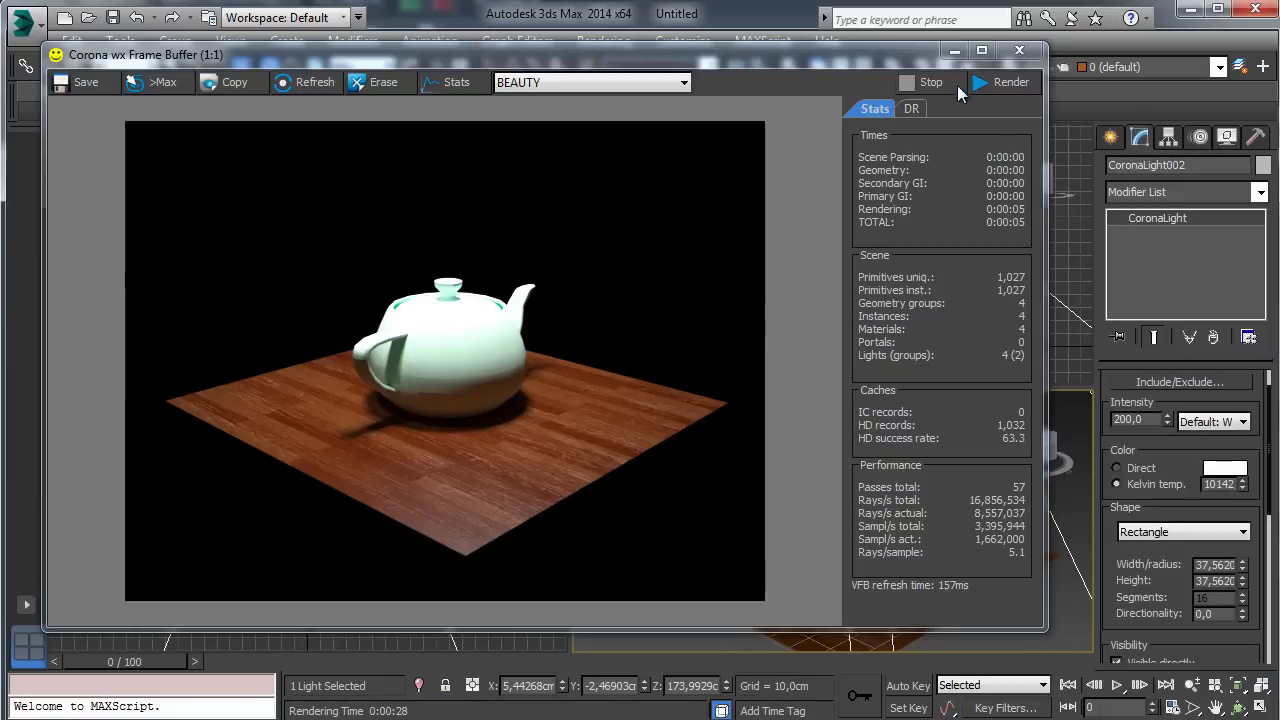
click(960, 88)
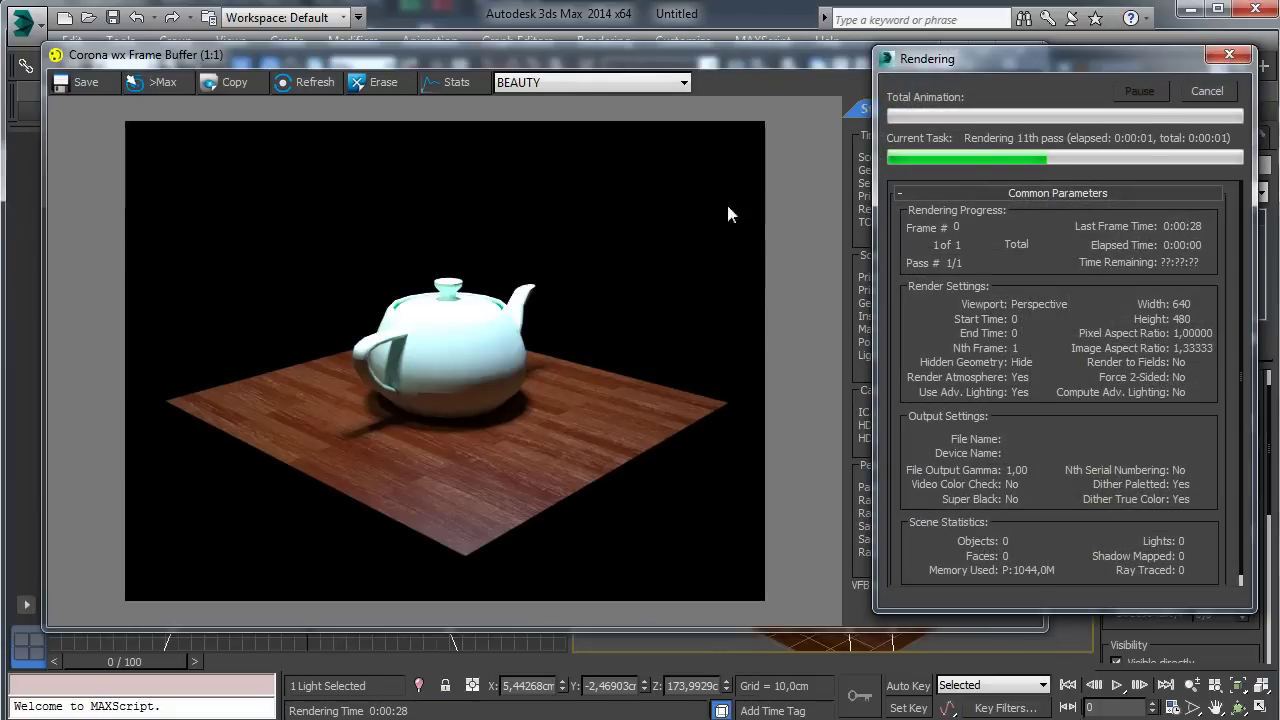
click(1207, 92)
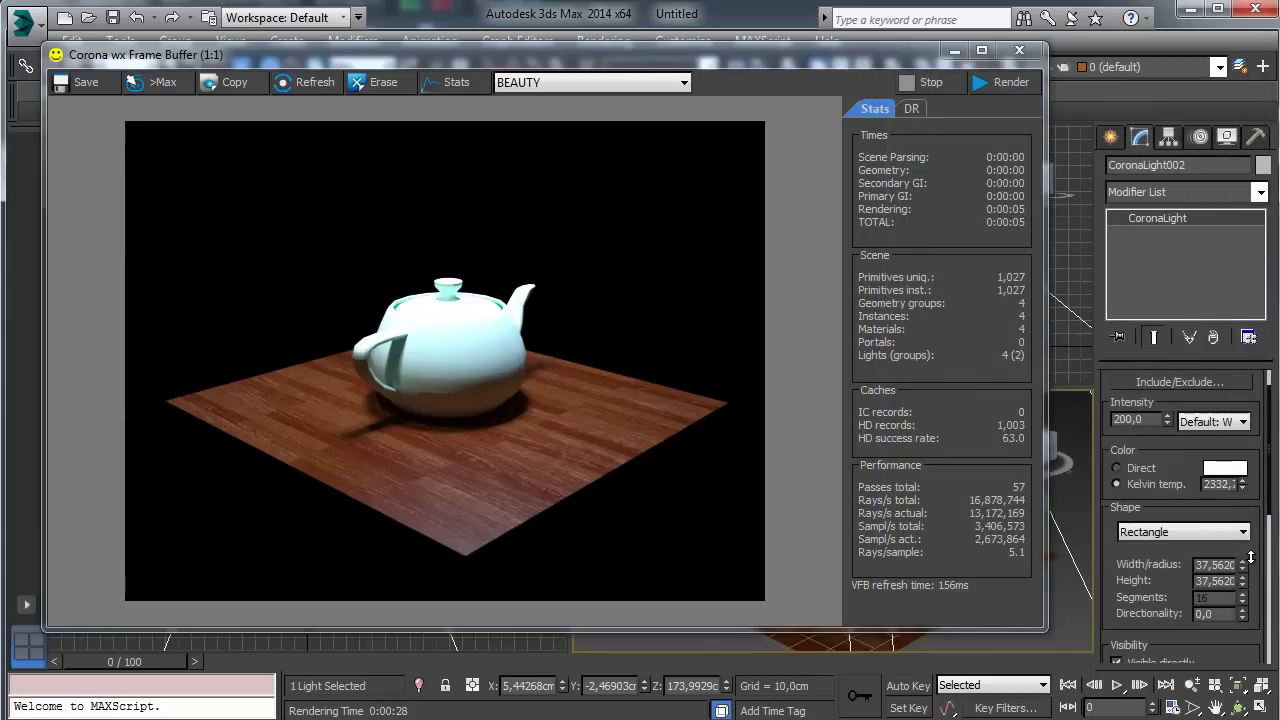
click(1018, 84)
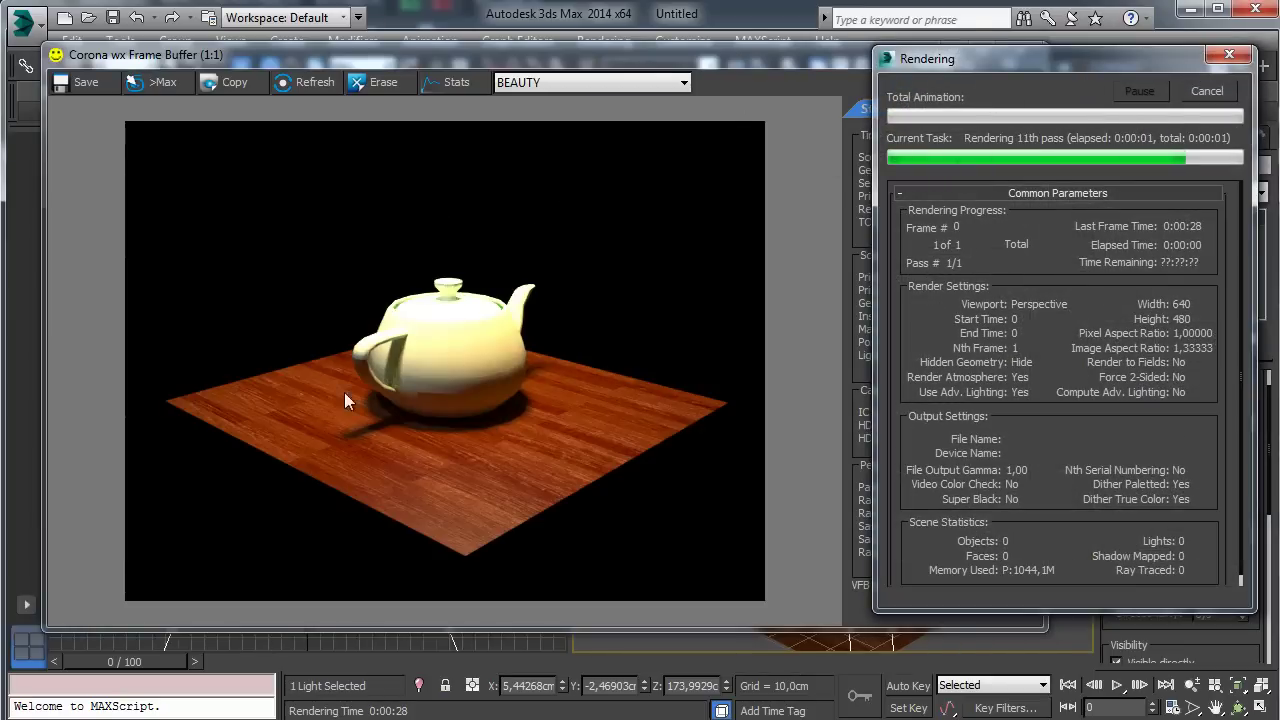
click(1207, 92)
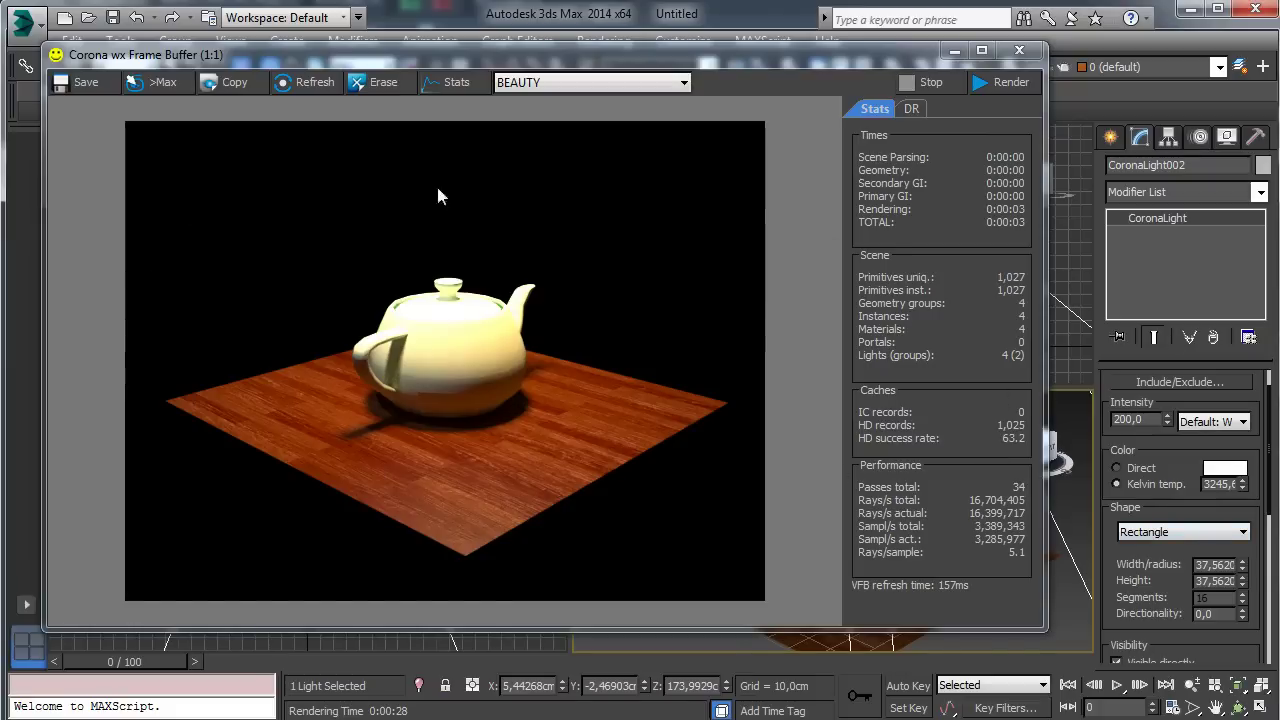
Step: Lower the light intensity to 100 and re-render the dimmer teapot scene
double_click(1140, 421)
text(100)
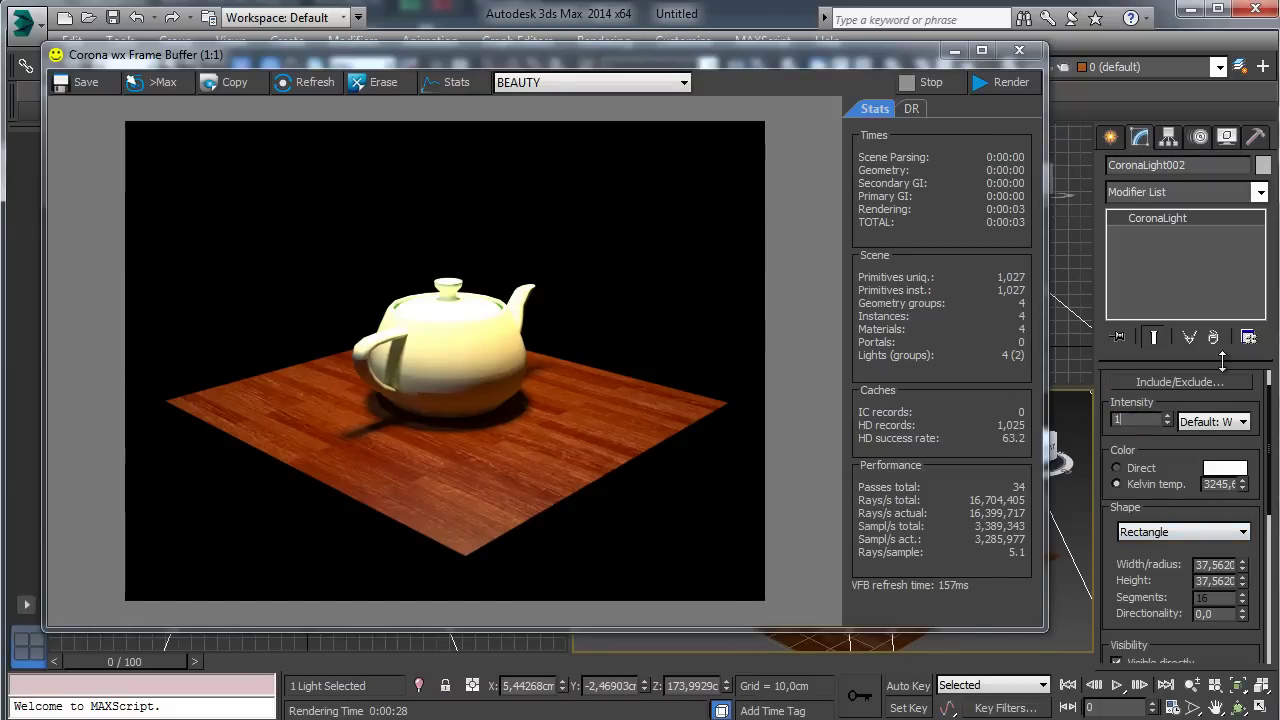
key(Return)
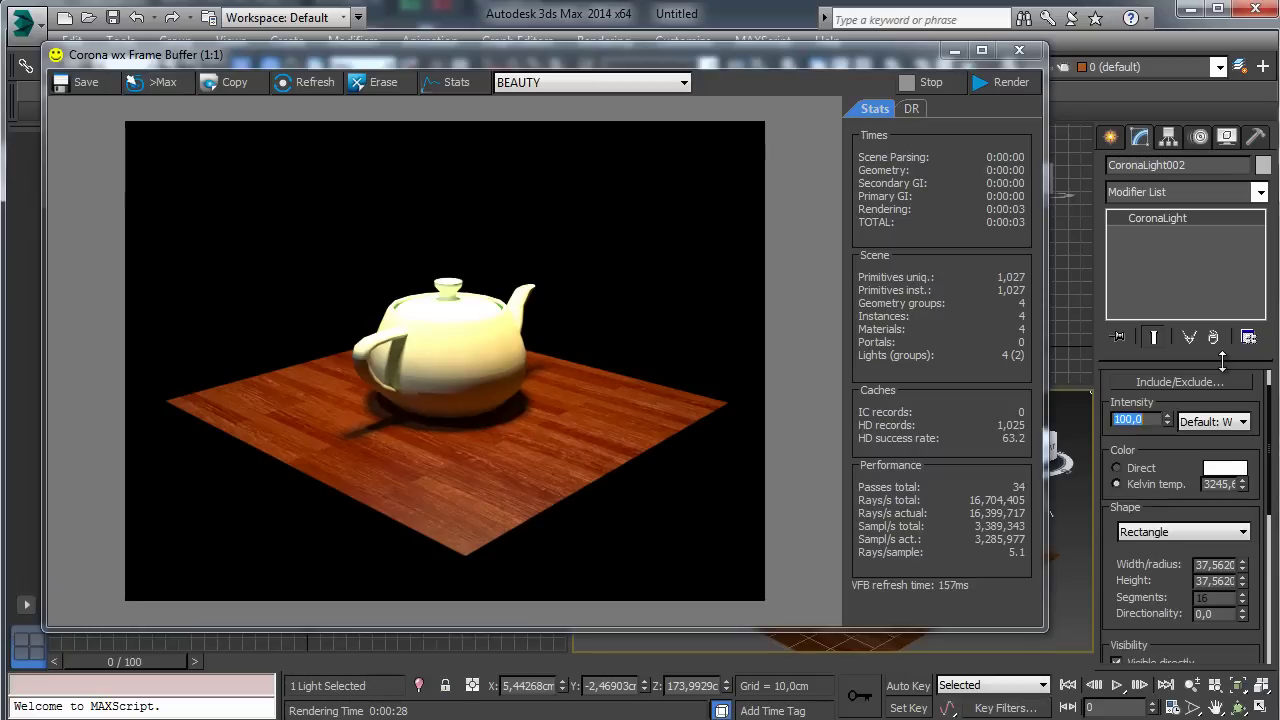
click(1000, 82)
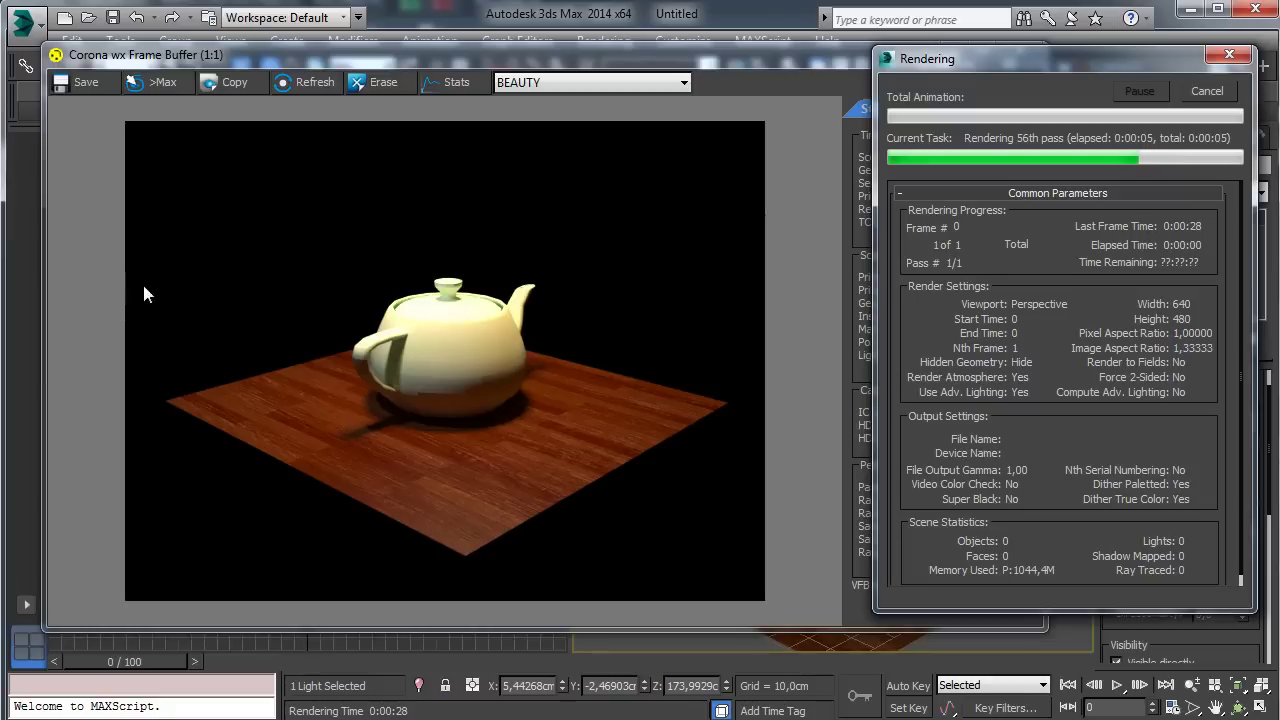
click(1191, 91)
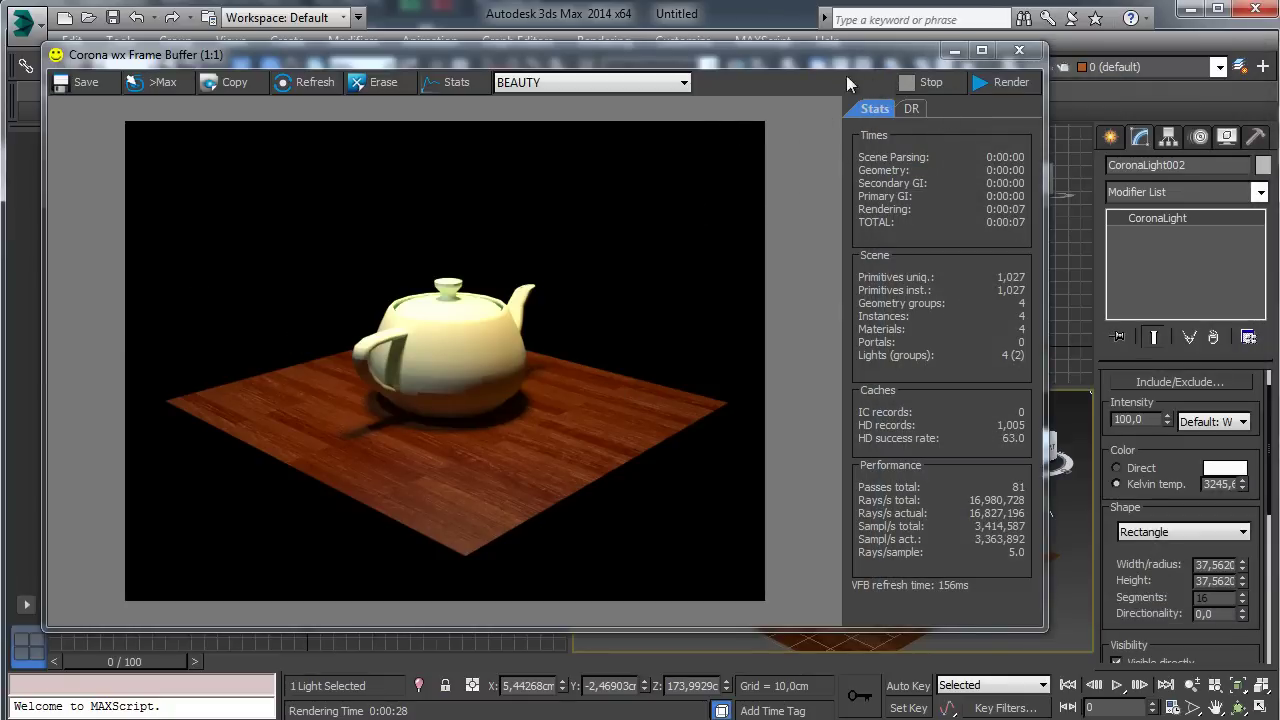
drag(865, 54, 858, 95)
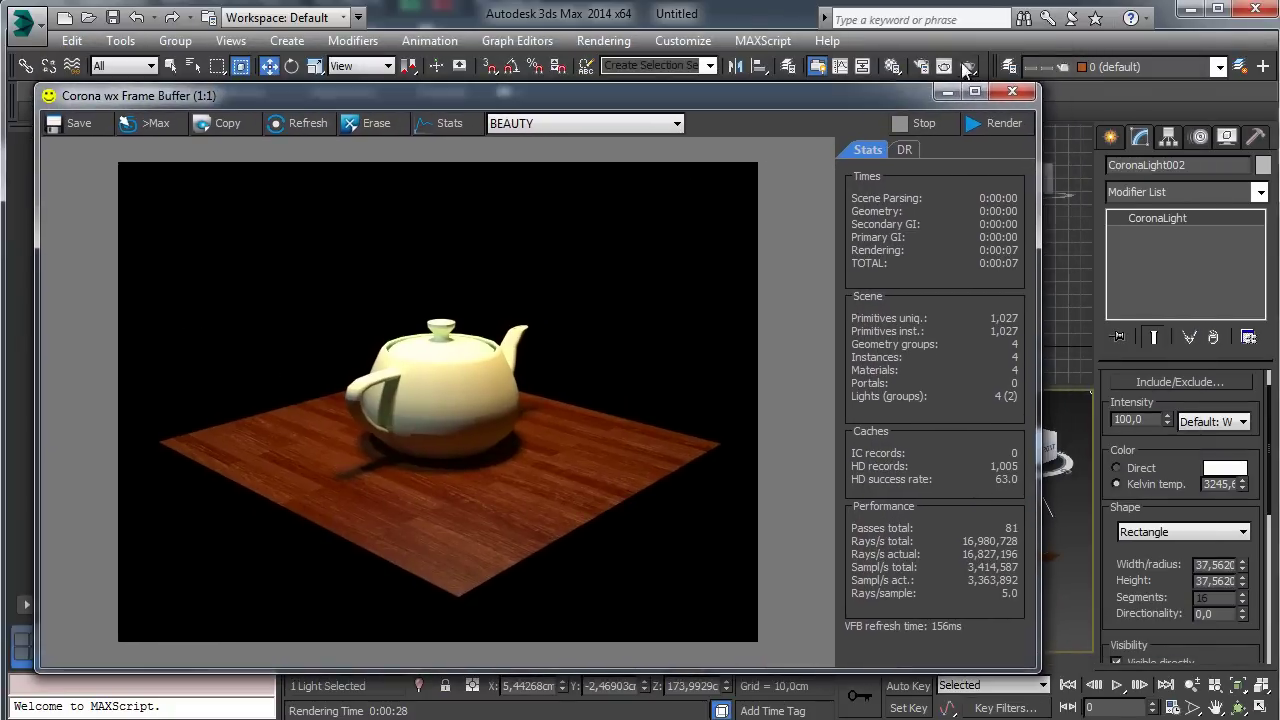
Step: Bring up the Ground material in the Material Editor and render a baseline of the floor
click(891, 66)
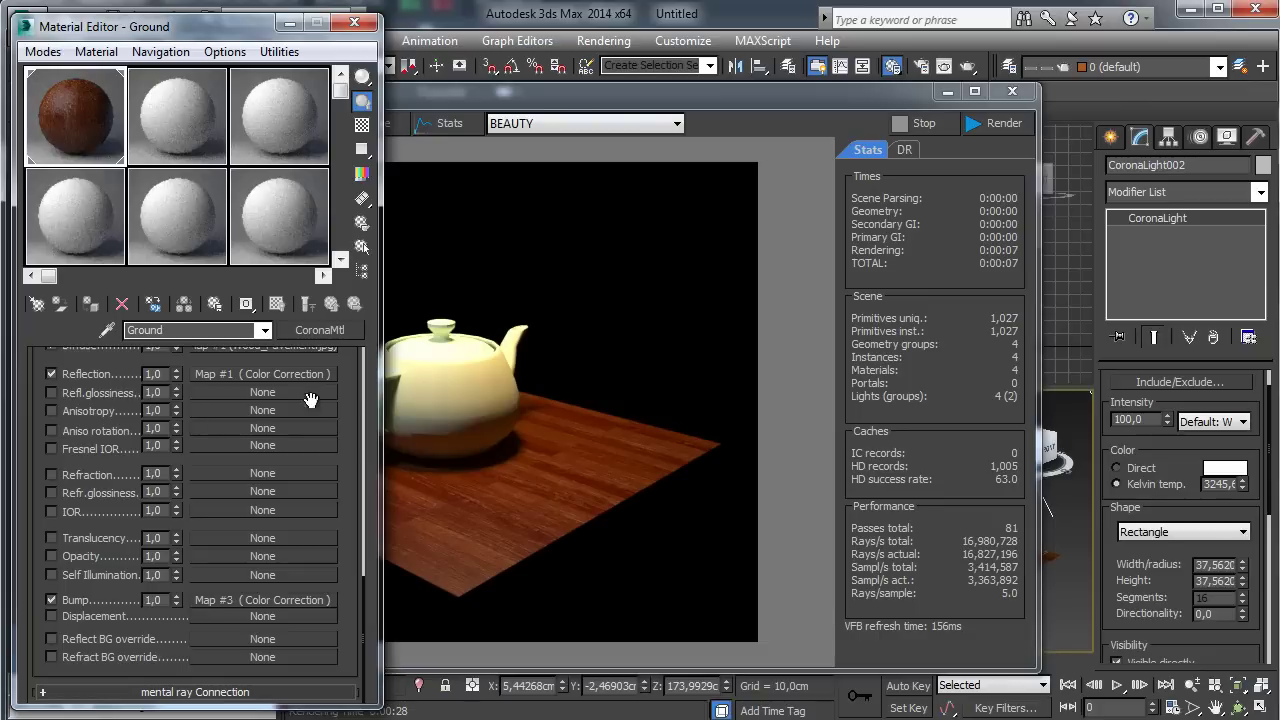
drag(344, 394, 305, 628)
scroll(271, 551, up, 10)
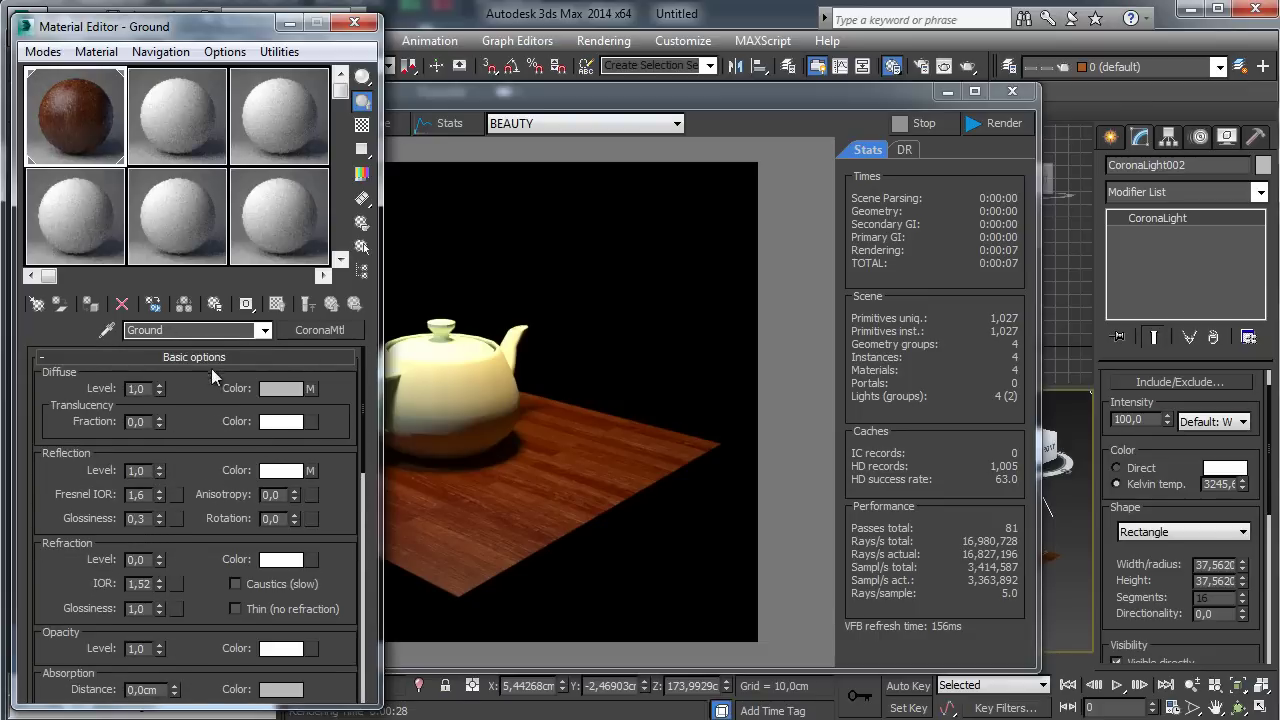
click(996, 125)
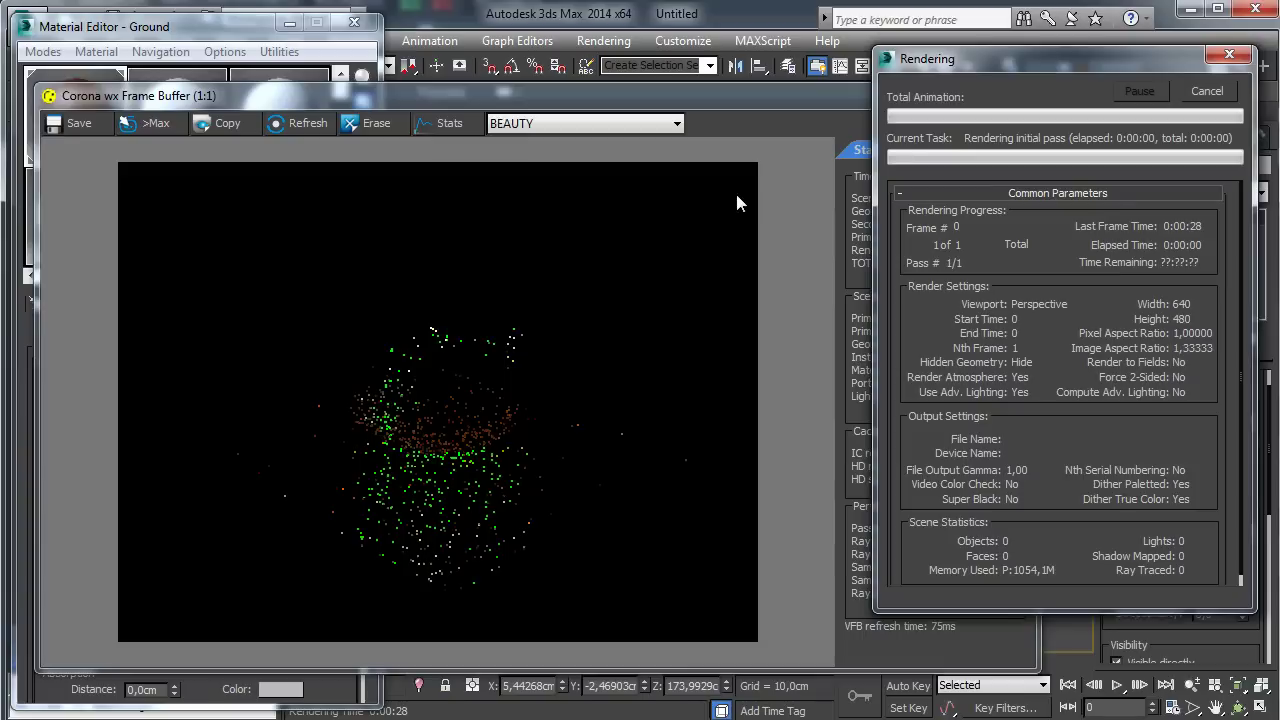
click(1207, 91)
Step: Commit Ground's reflection glossiness of 0,6 and re-render to compare the wood floor
click(155, 37)
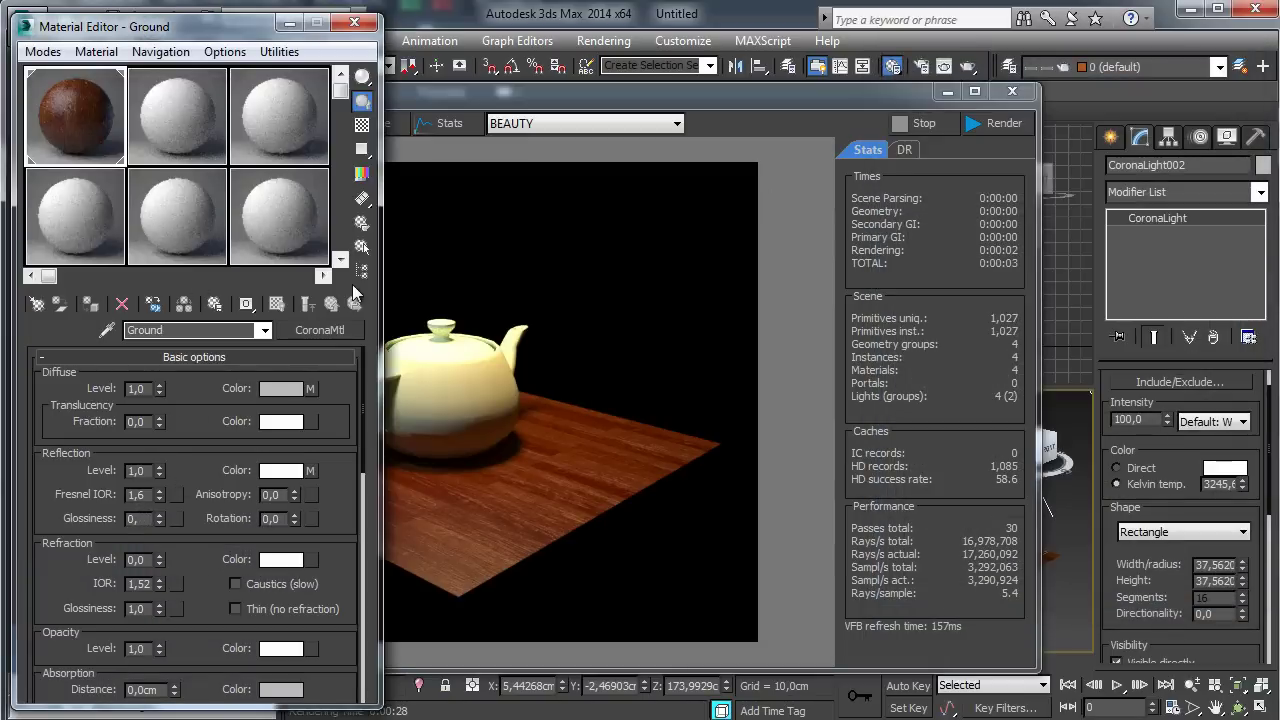
click(1003, 124)
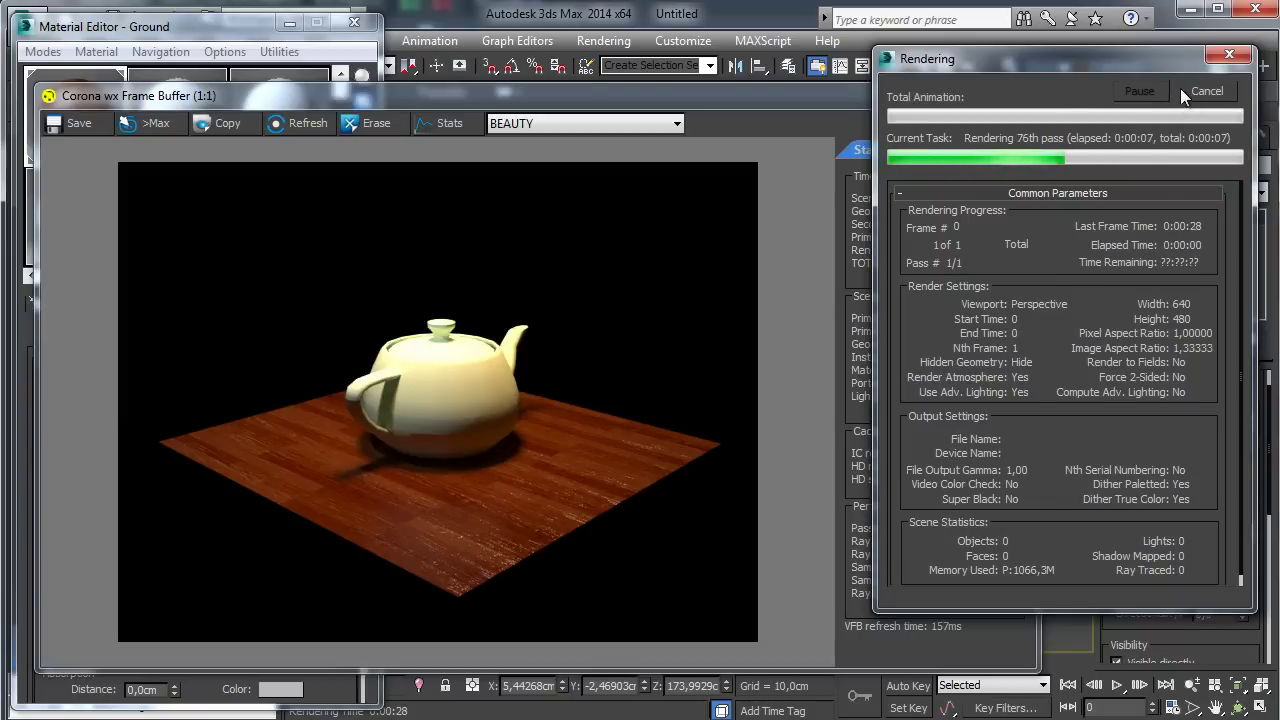
click(1205, 91)
click(172, 38)
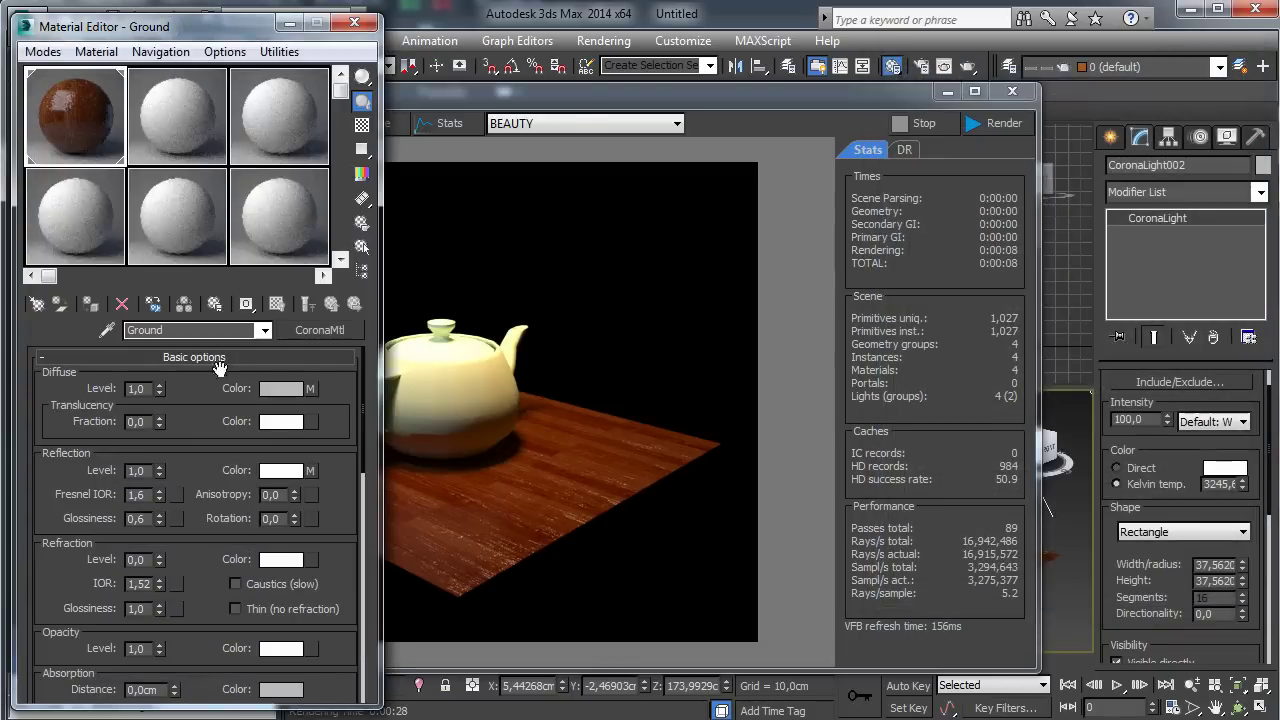
click(148, 518)
click(1000, 123)
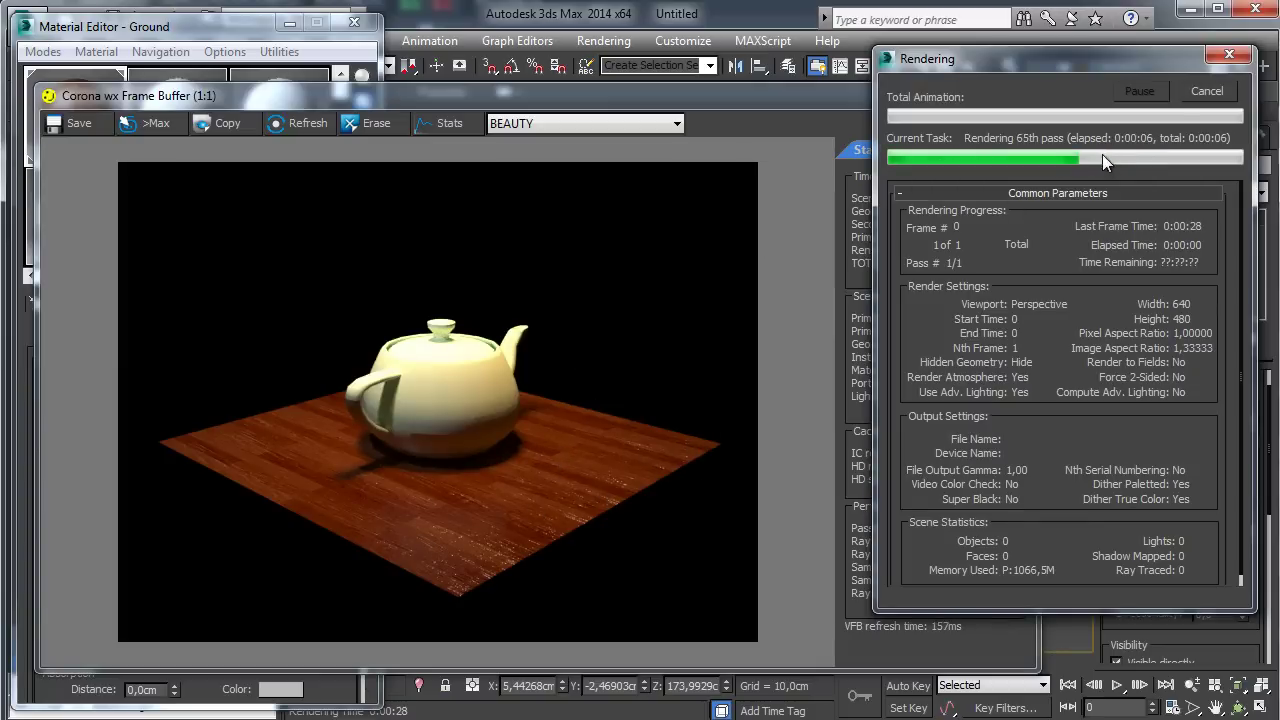
click(1196, 96)
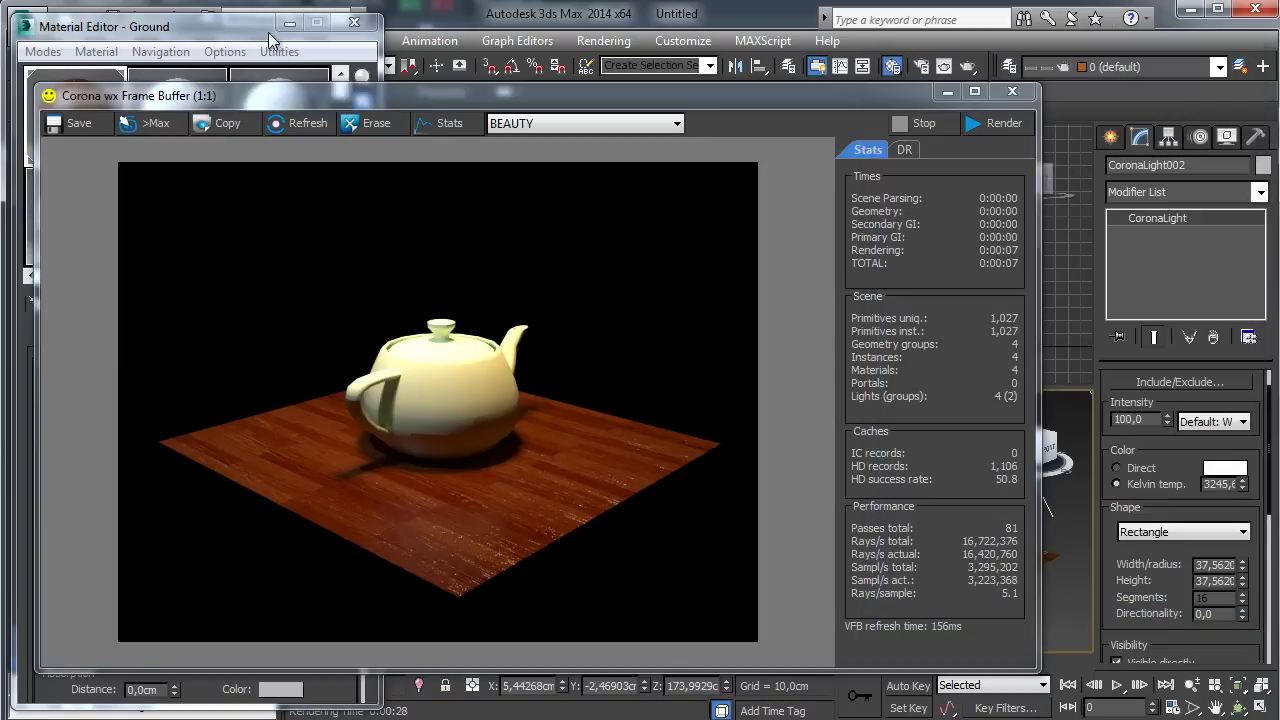
click(214, 82)
Step: Name an empty slot Chrome, assign it to the selected teapot, and convert it to CoronaMtl
click(947, 91)
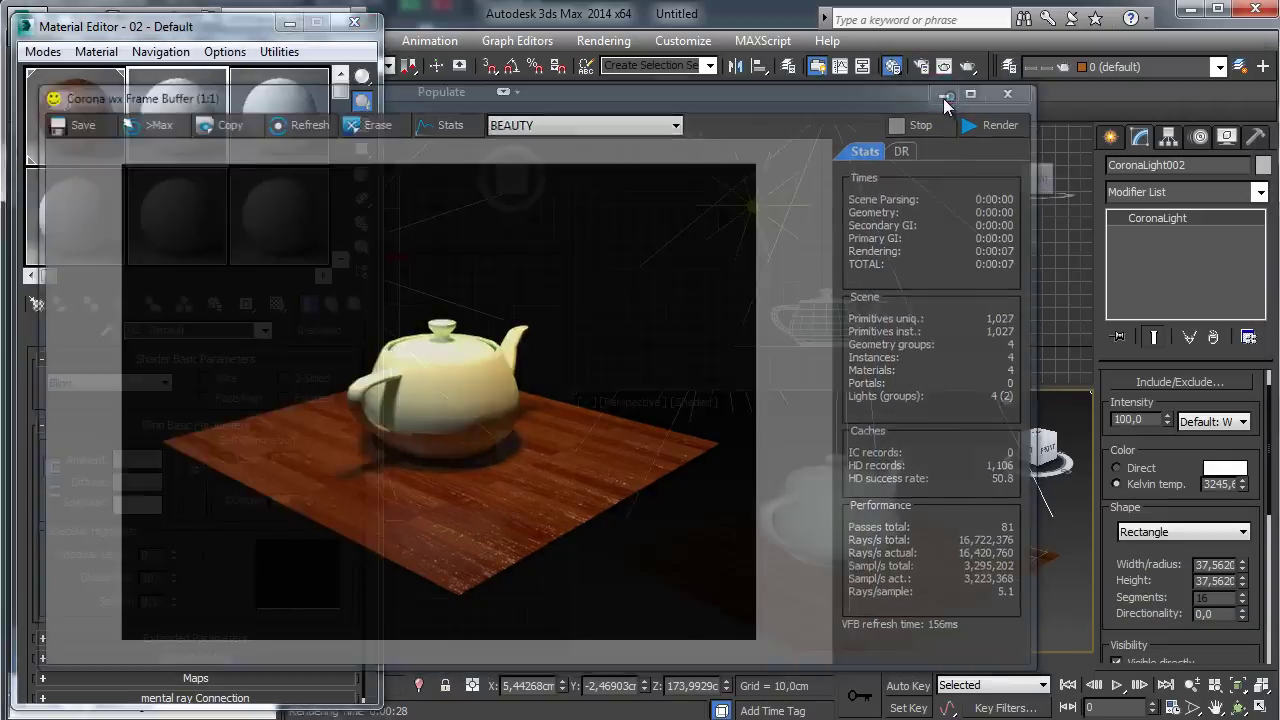
click(808, 492)
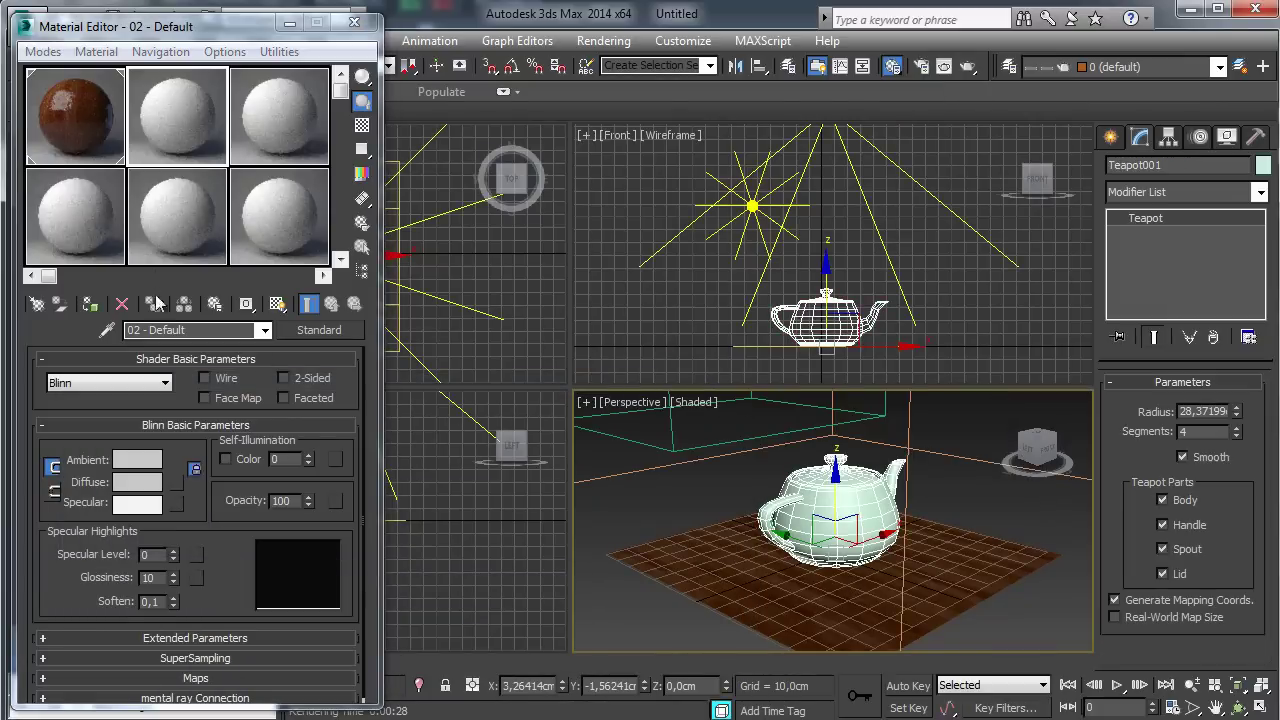
click(185, 330)
text(Chrome)
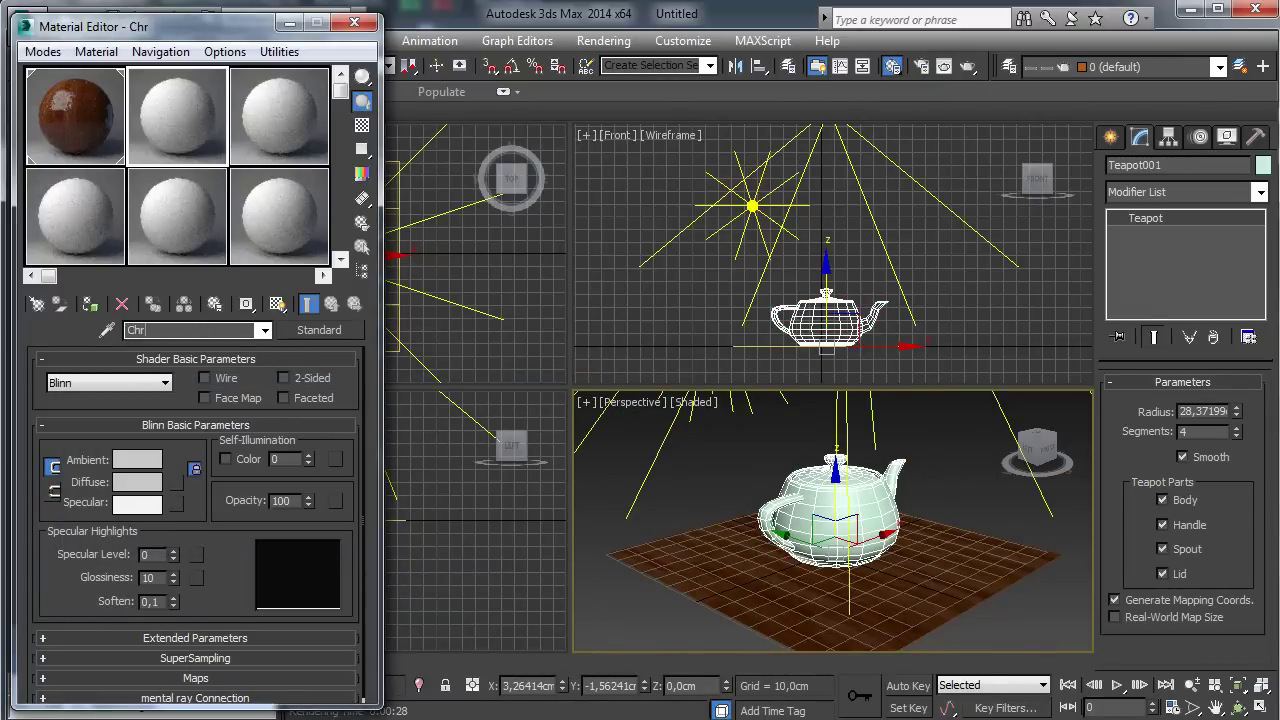
click(90, 304)
click(324, 331)
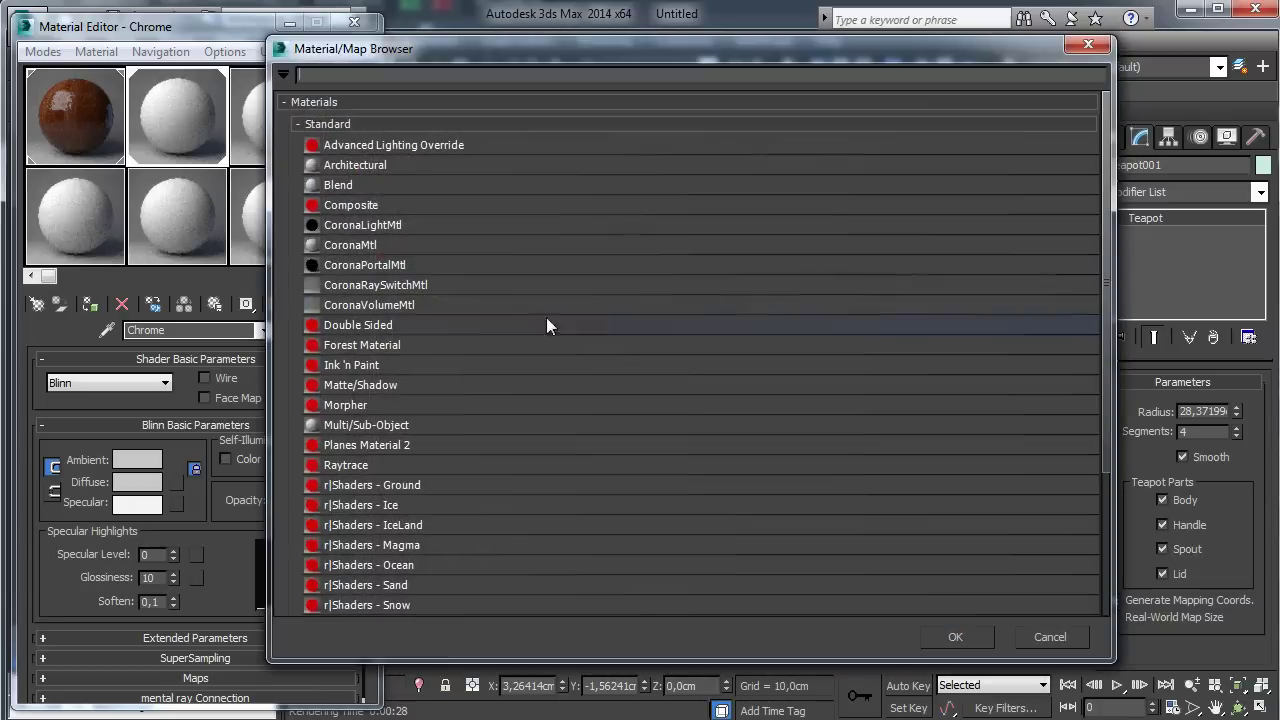
click(364, 247)
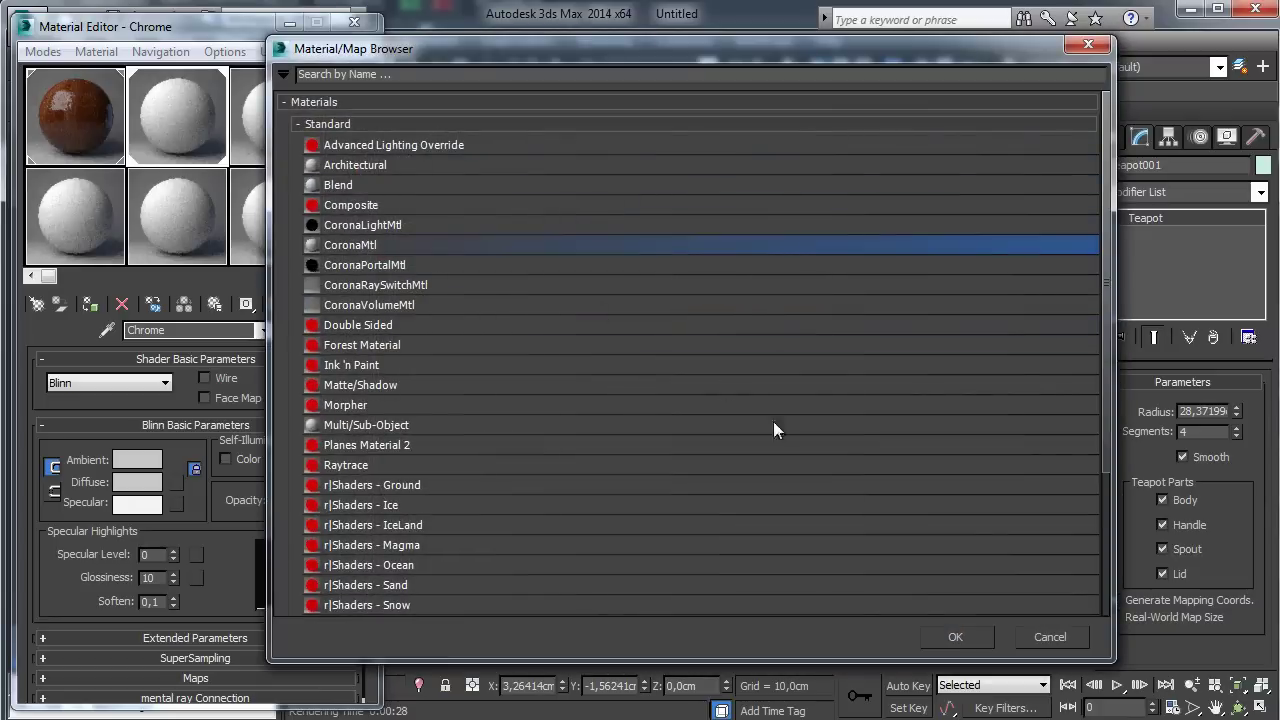
click(954, 638)
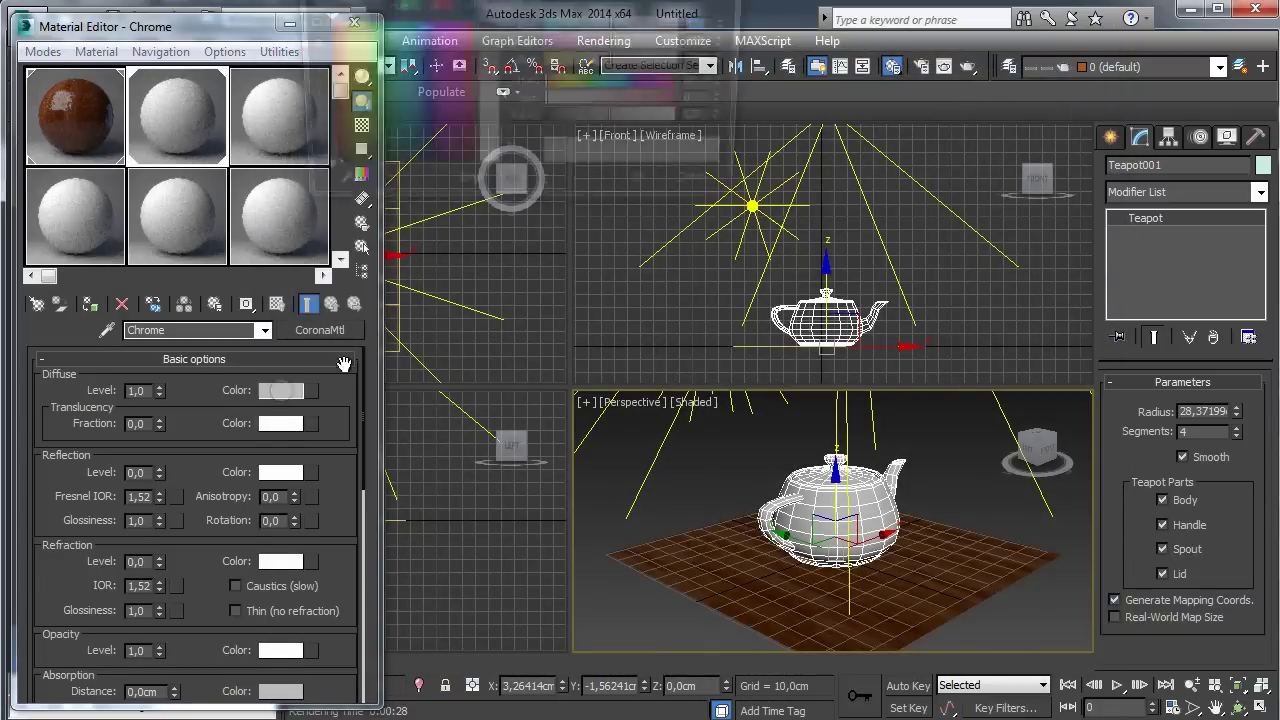
click(281, 390)
Step: Give Chrome a black diffuse colour, reflection level 1,0 and Fresnel IOR 12
drag(605, 118, 548, 118)
click(651, 185)
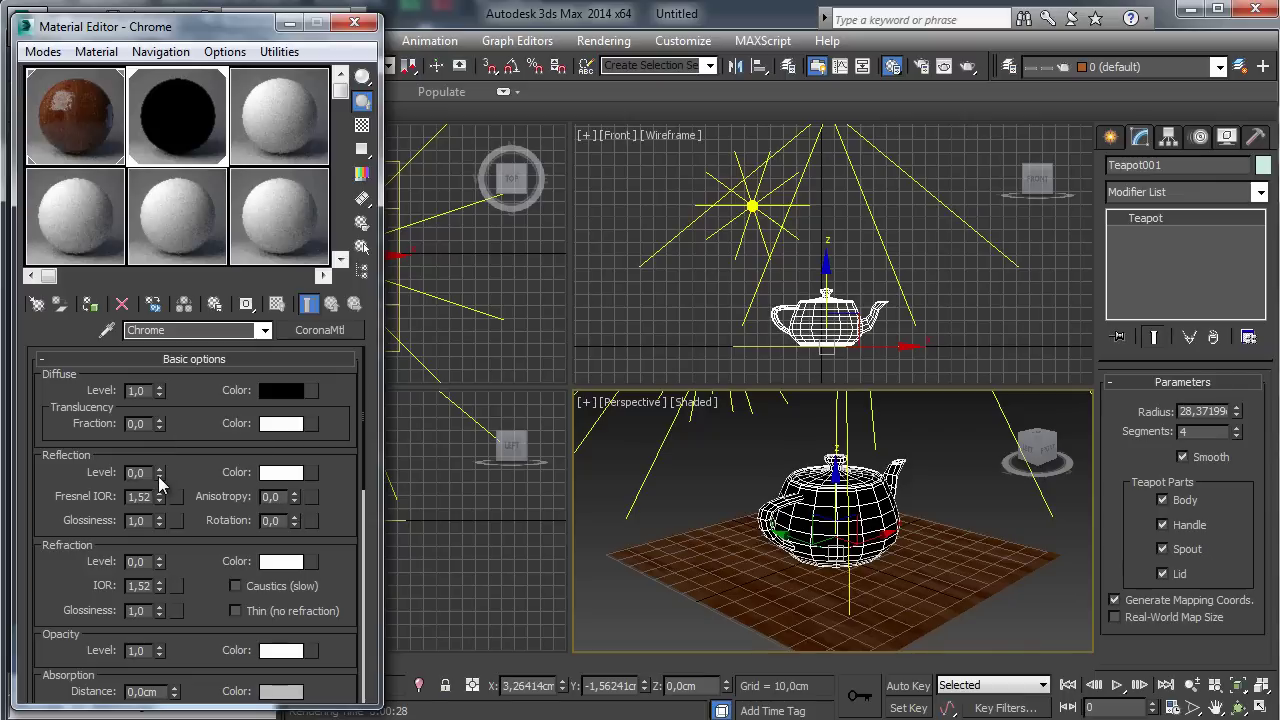
drag(160, 476, 162, 430)
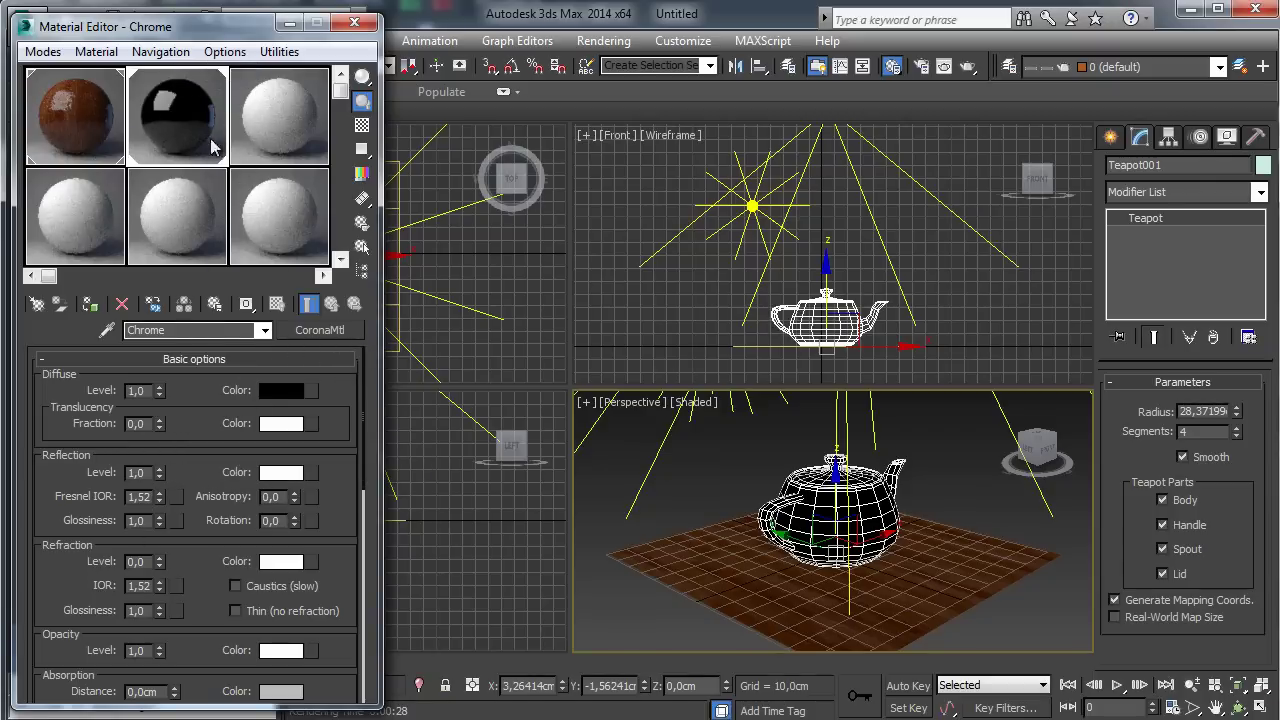
double_click(140, 496)
text(12)
key(Return)
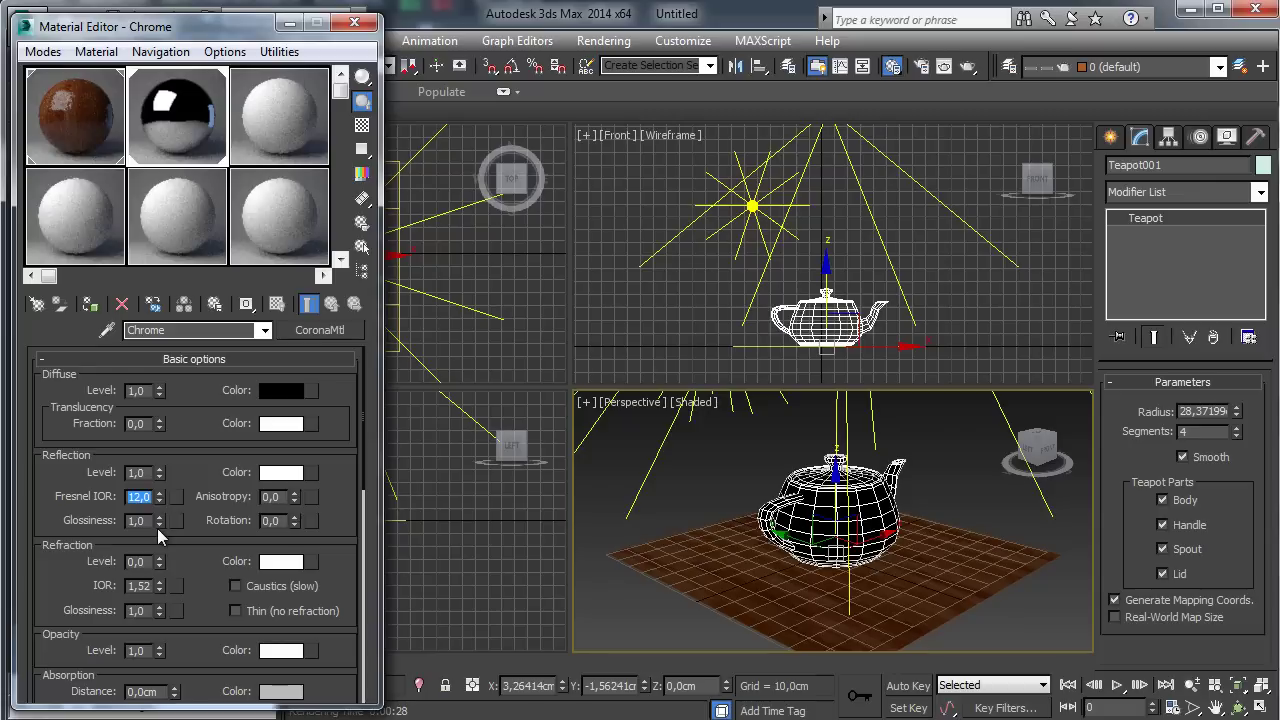
Step: Set Chrome's reflection glossiness to 0.9 and anisotropy to 0.6, then test-render the teapot
mouse_move(297, 500)
mouse_down()
mouse_move(300, 443)
mouse_move(302, 524)
mouse_up()
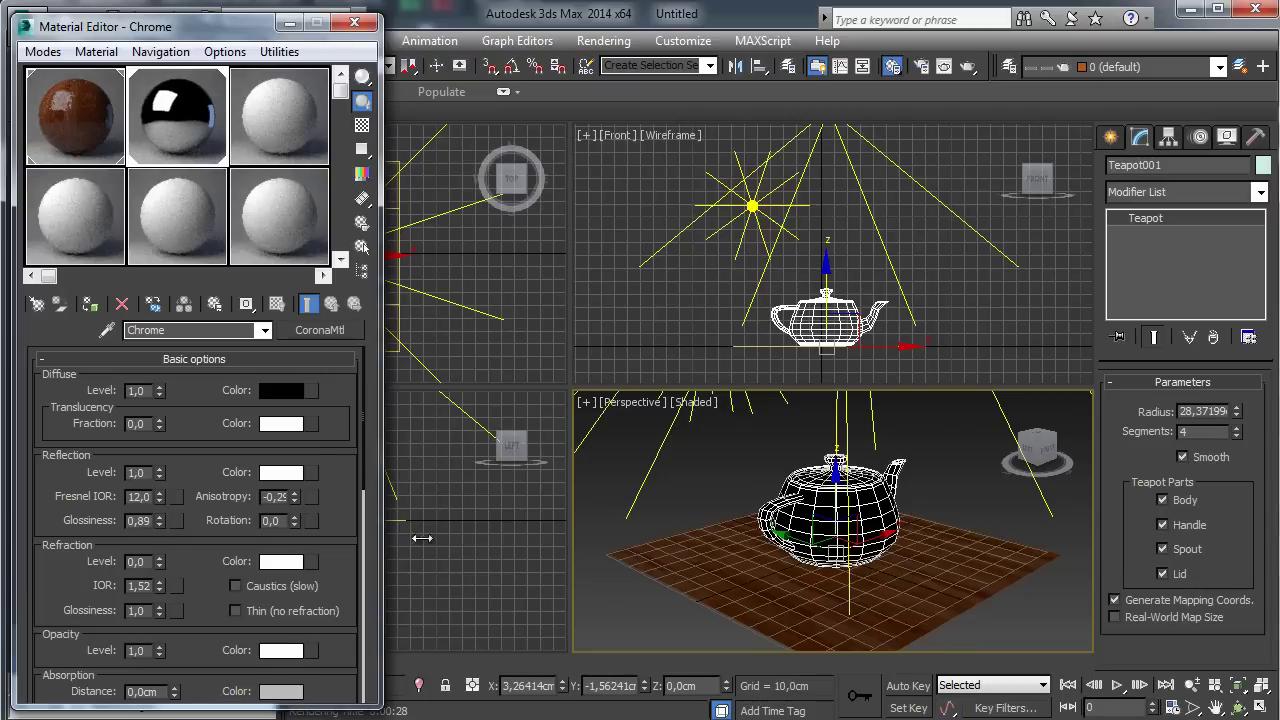
mouse_move(159, 520)
mouse_down()
mouse_move(127, 510)
mouse_move(166, 536)
mouse_up()
drag(299, 496, 295, 450)
click(294, 492)
click(967, 66)
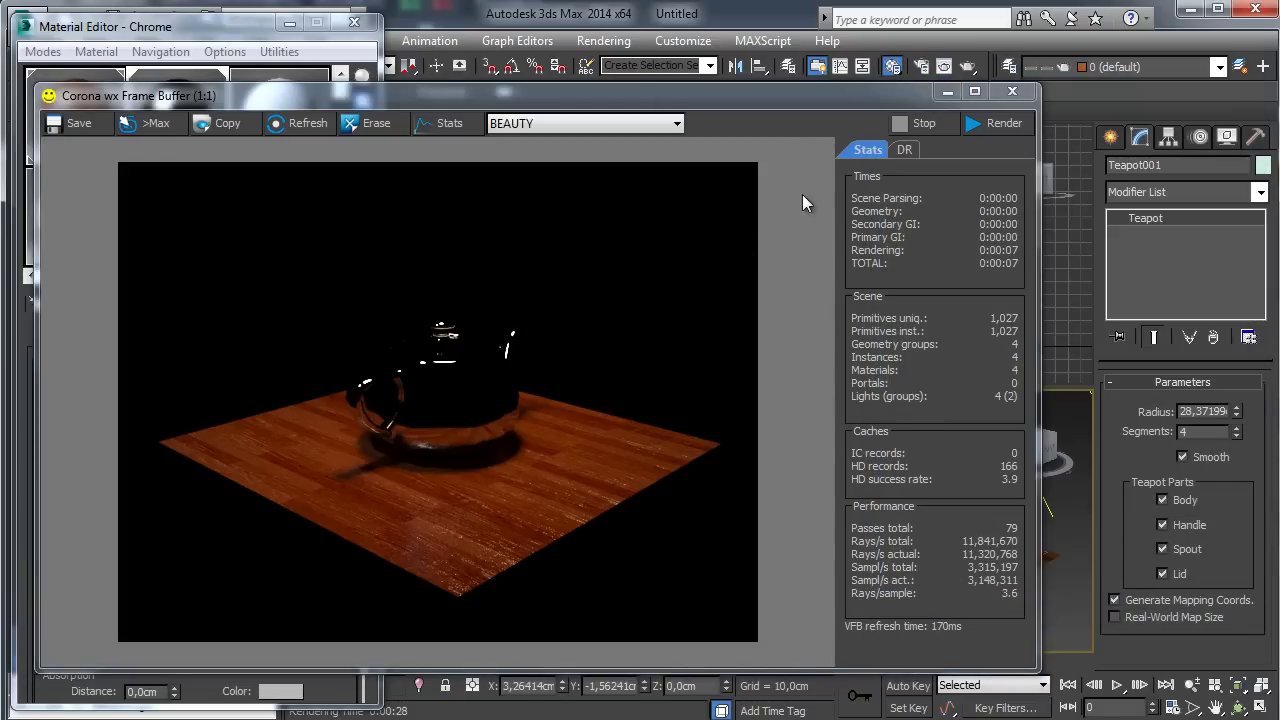
click(946, 92)
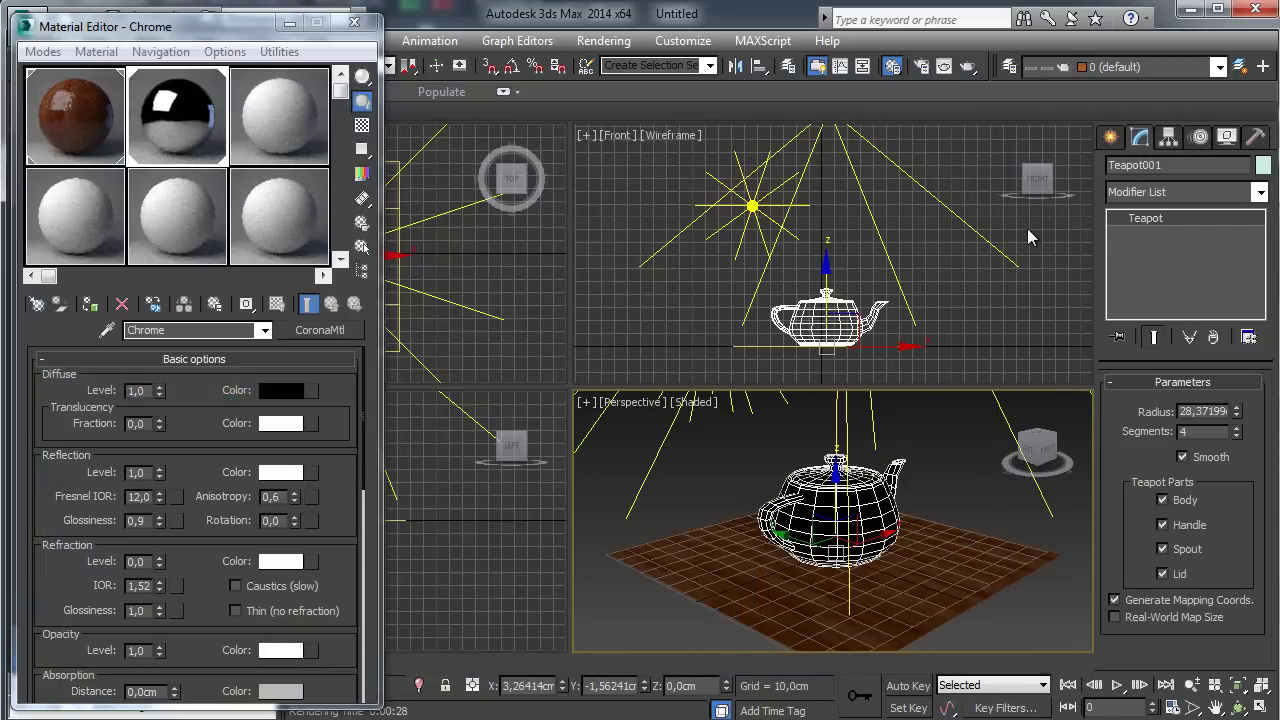
Step: Check the Environment and Effects settings, then close them and the Material Editor
click(605, 42)
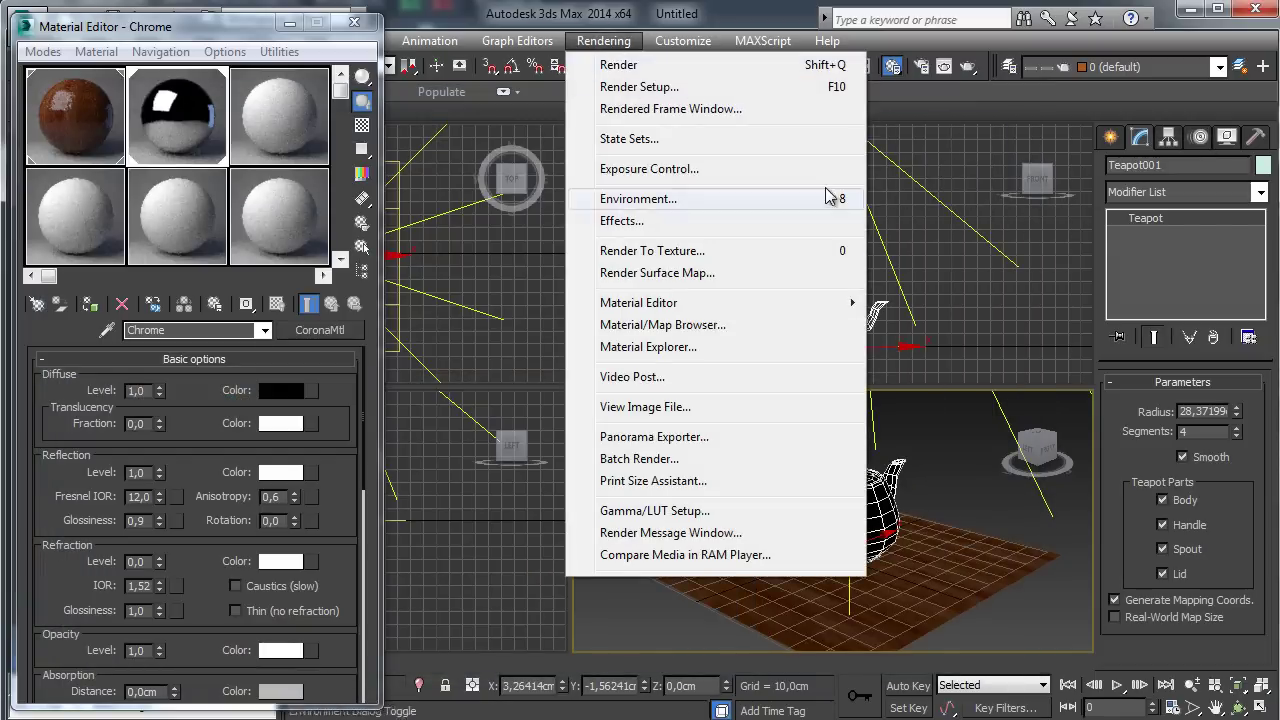
click(663, 197)
click(745, 37)
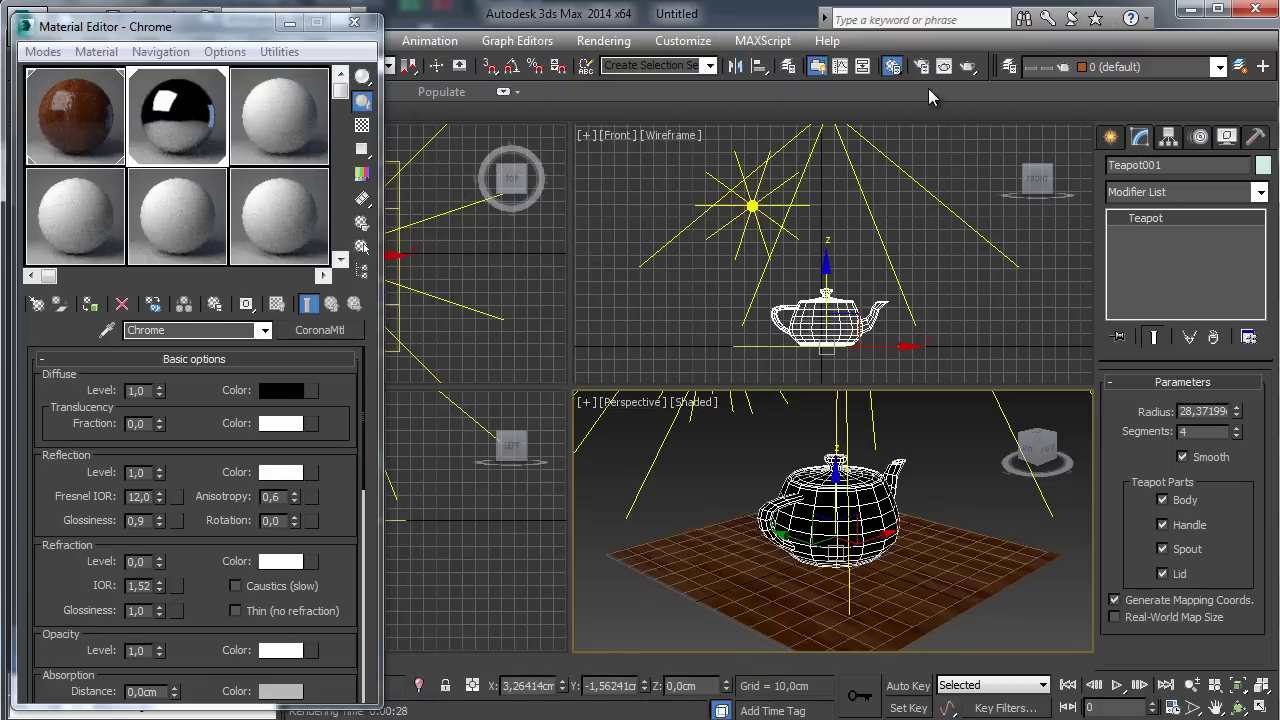
click(352, 24)
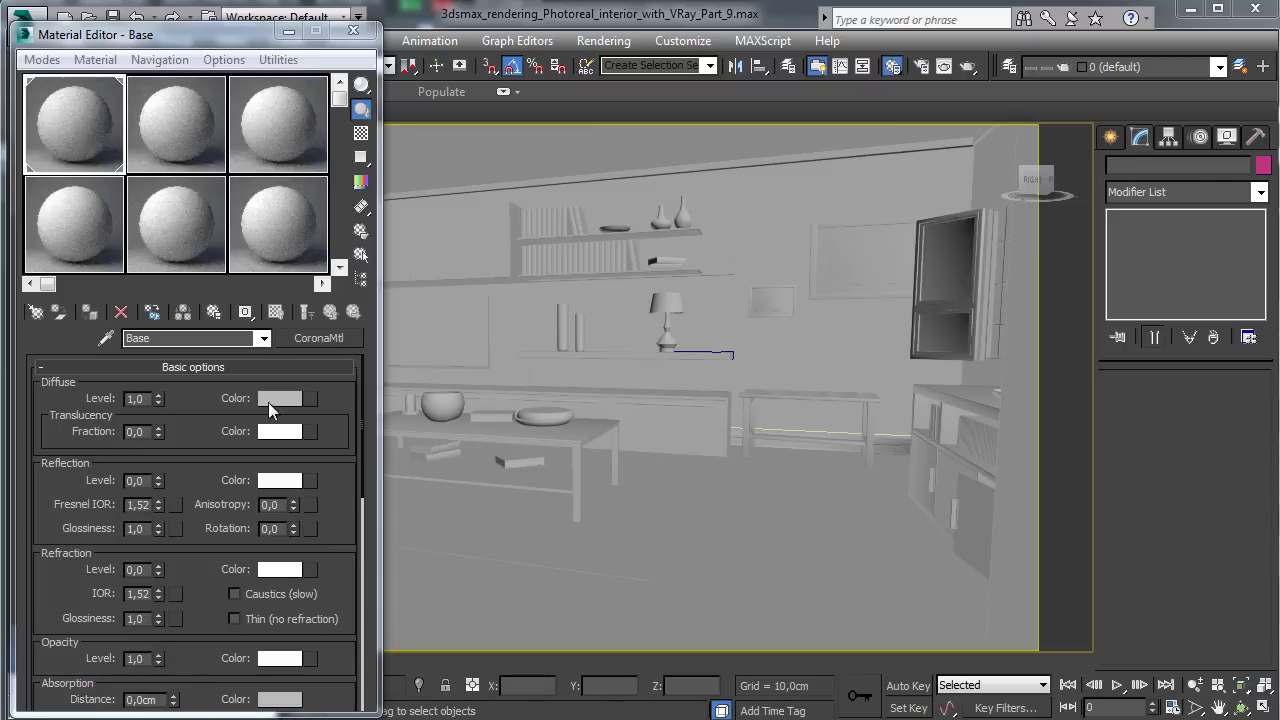
Step: Hide the thin box Box005 in front of the left shelf
click(353, 30)
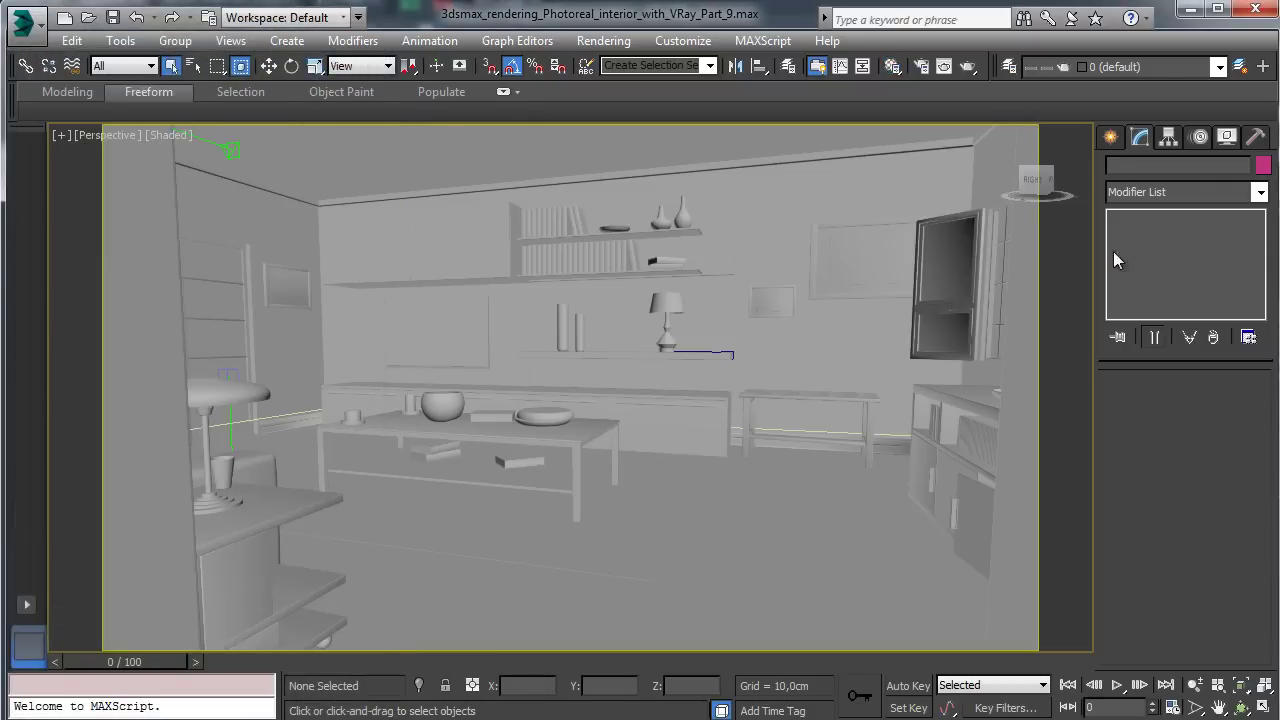
click(214, 297)
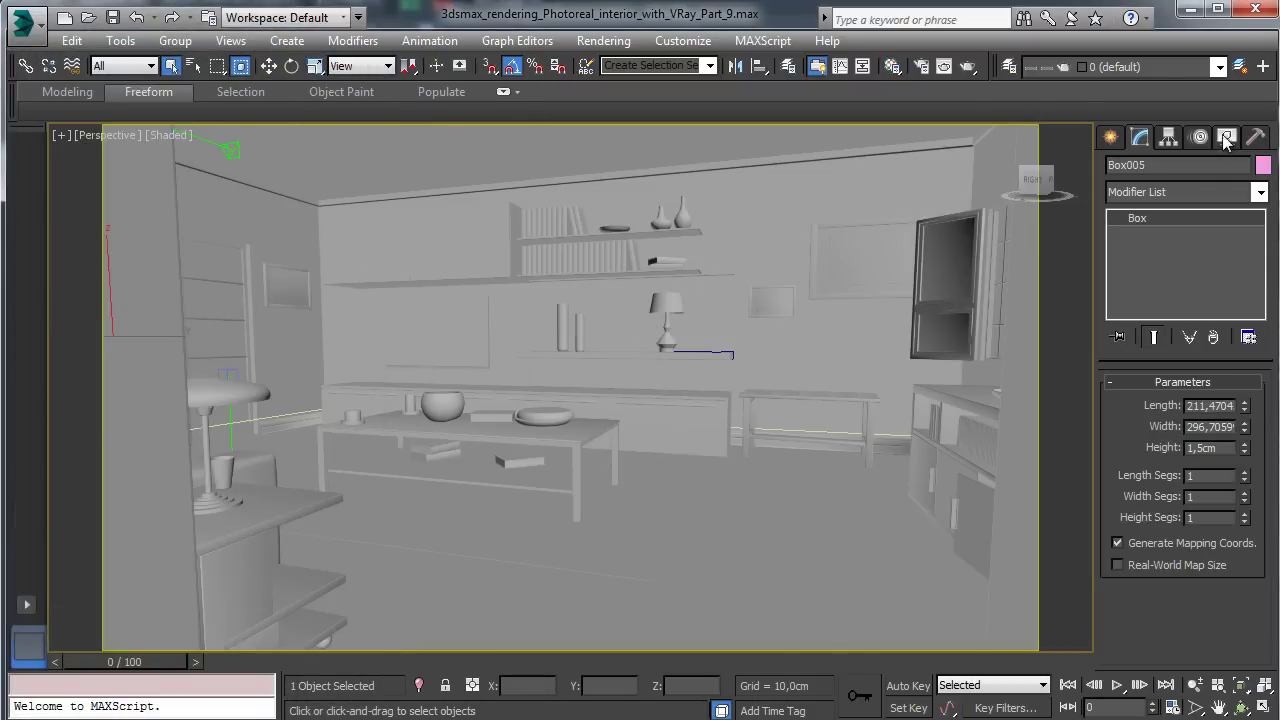
click(1227, 136)
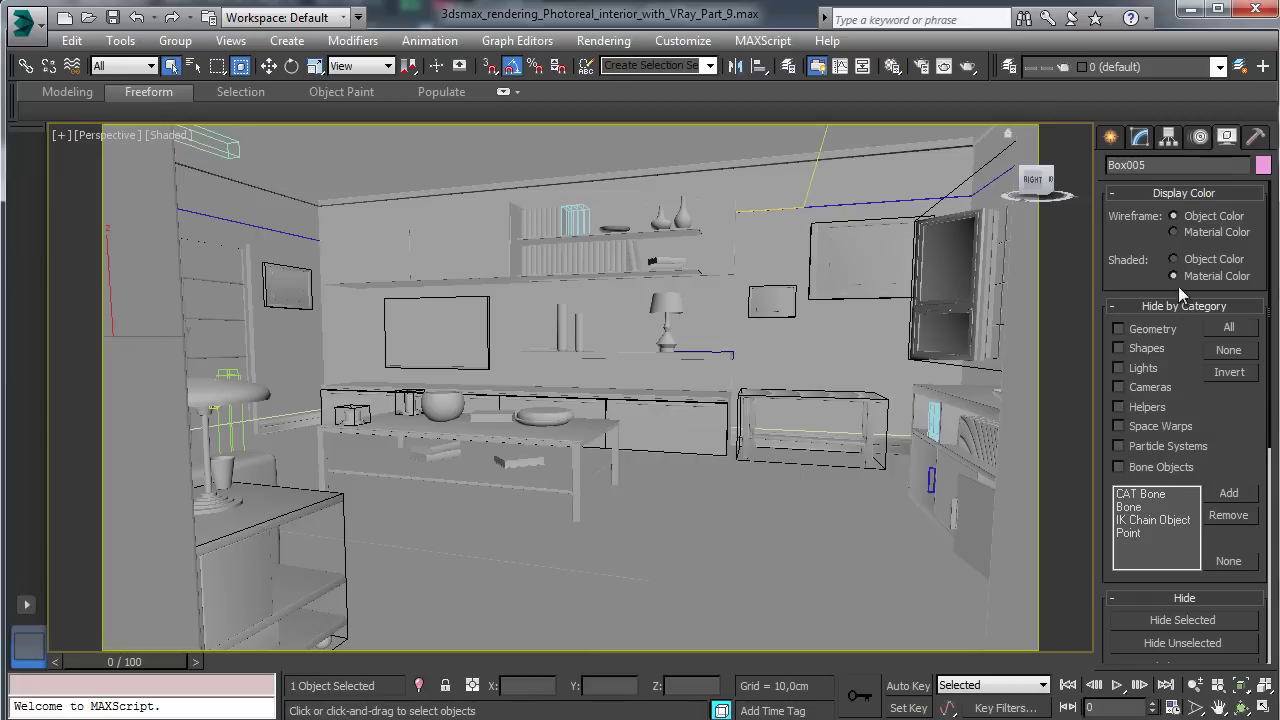
click(1160, 618)
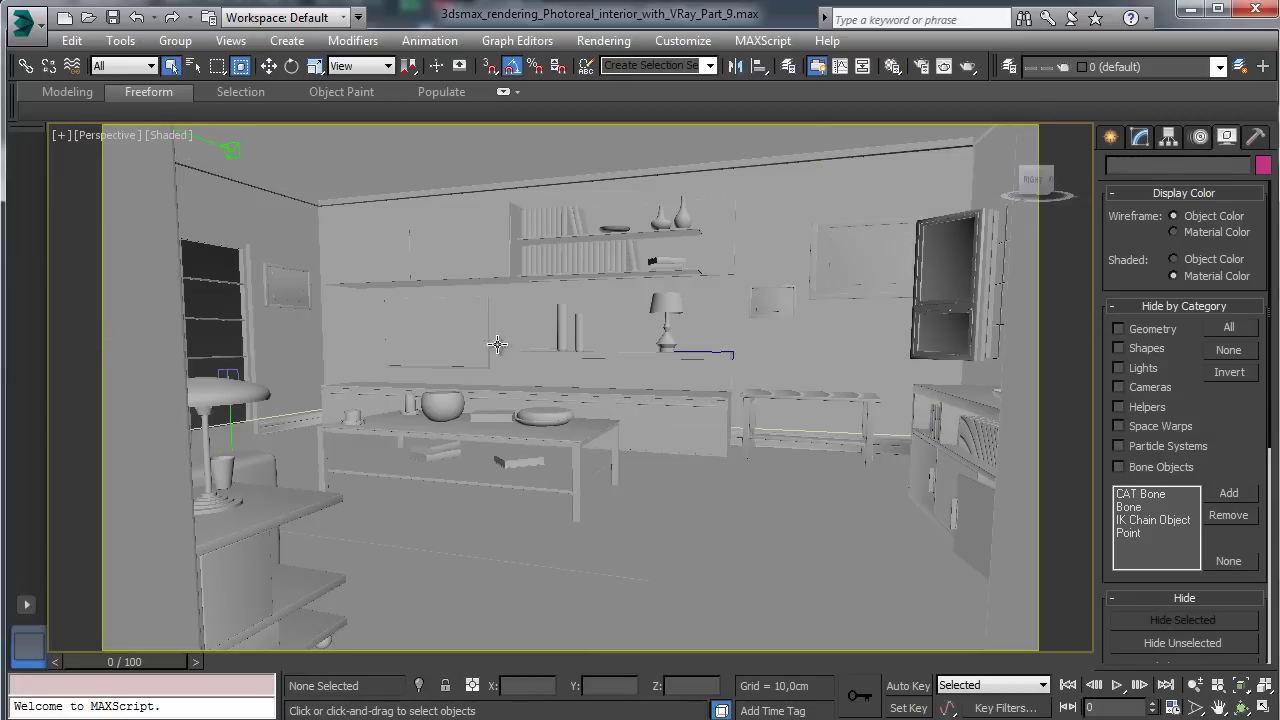
Step: Open the Windows_002 group and hide its glass Window_Glass001
click(552, 416)
key(ctrl+r)
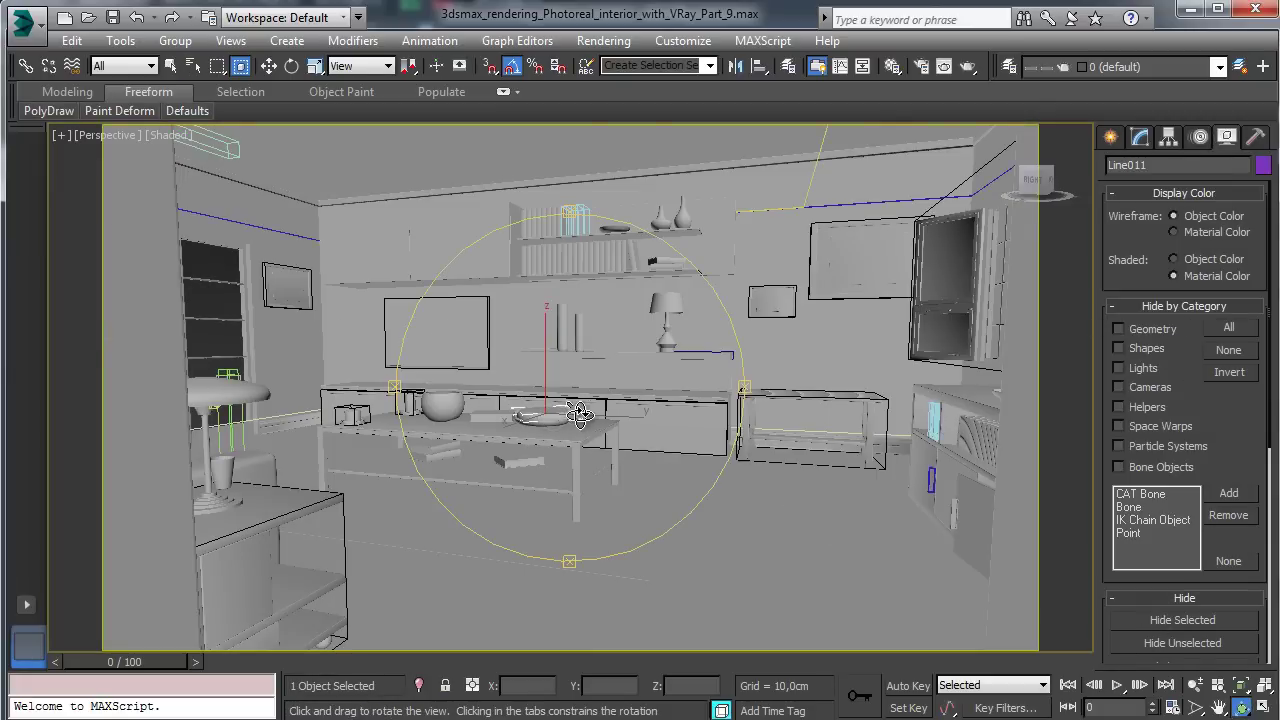
drag(585, 416, 619, 430)
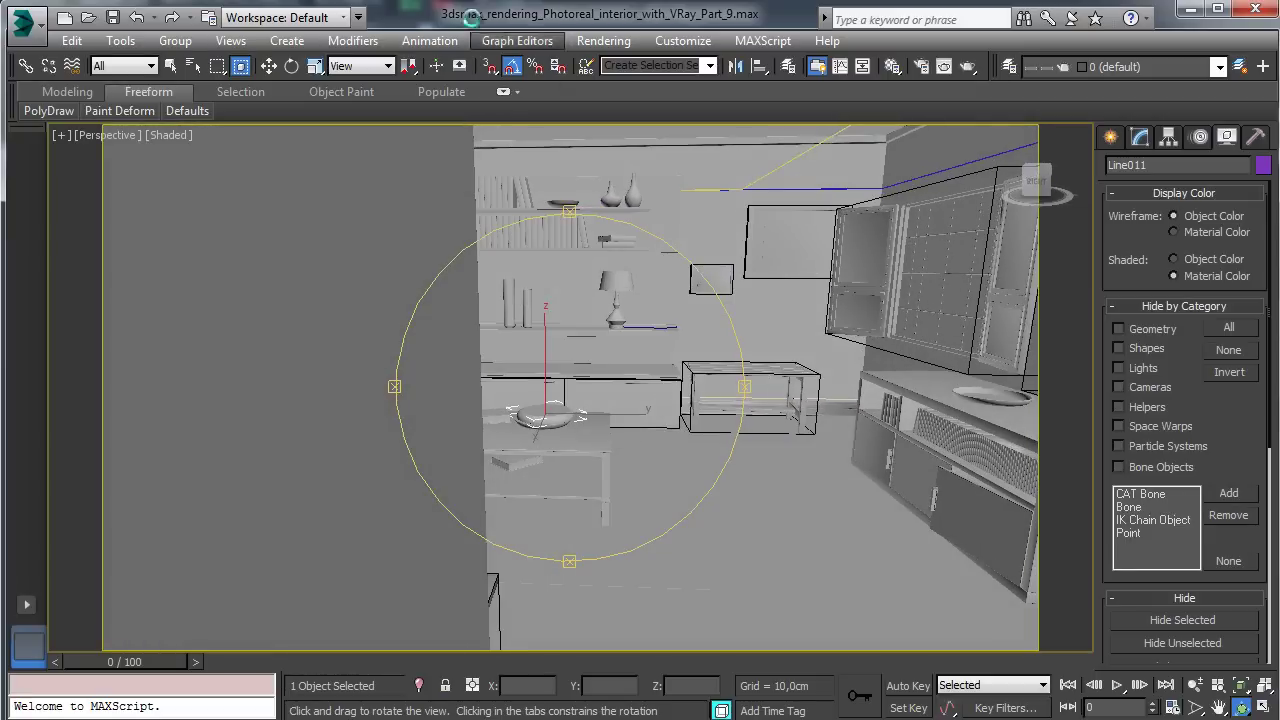
click(171, 66)
click(964, 219)
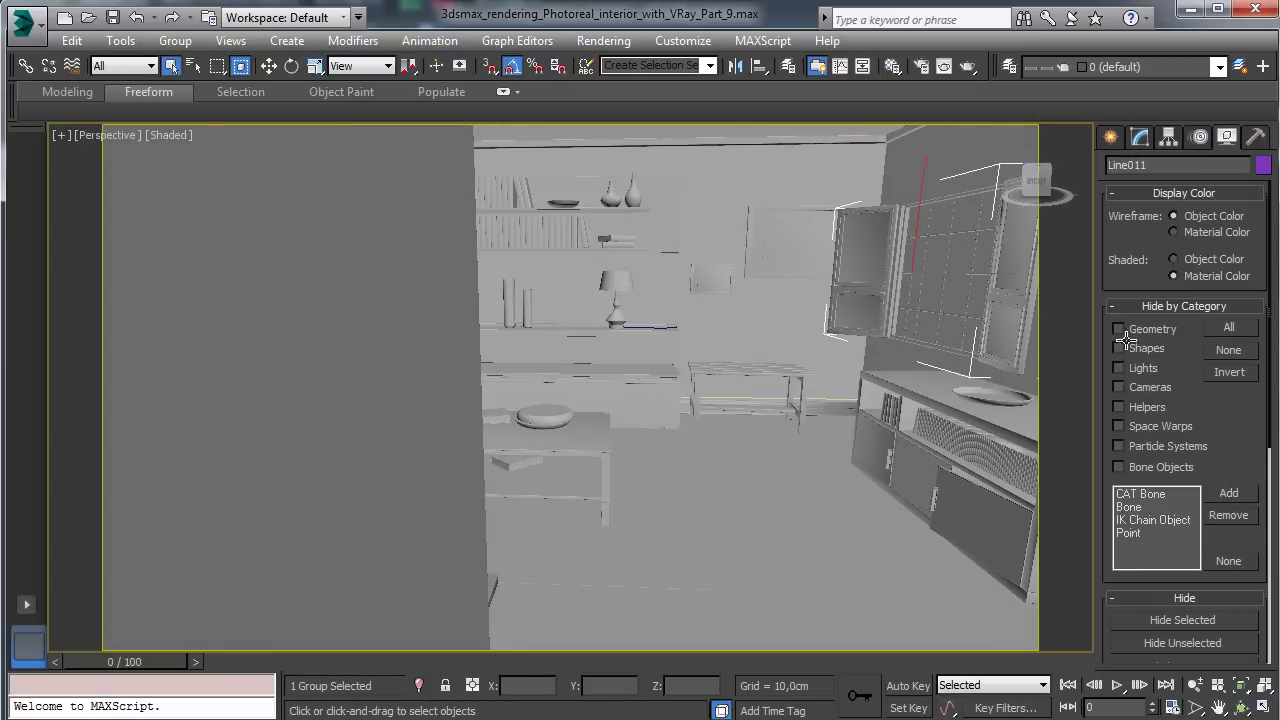
click(175, 40)
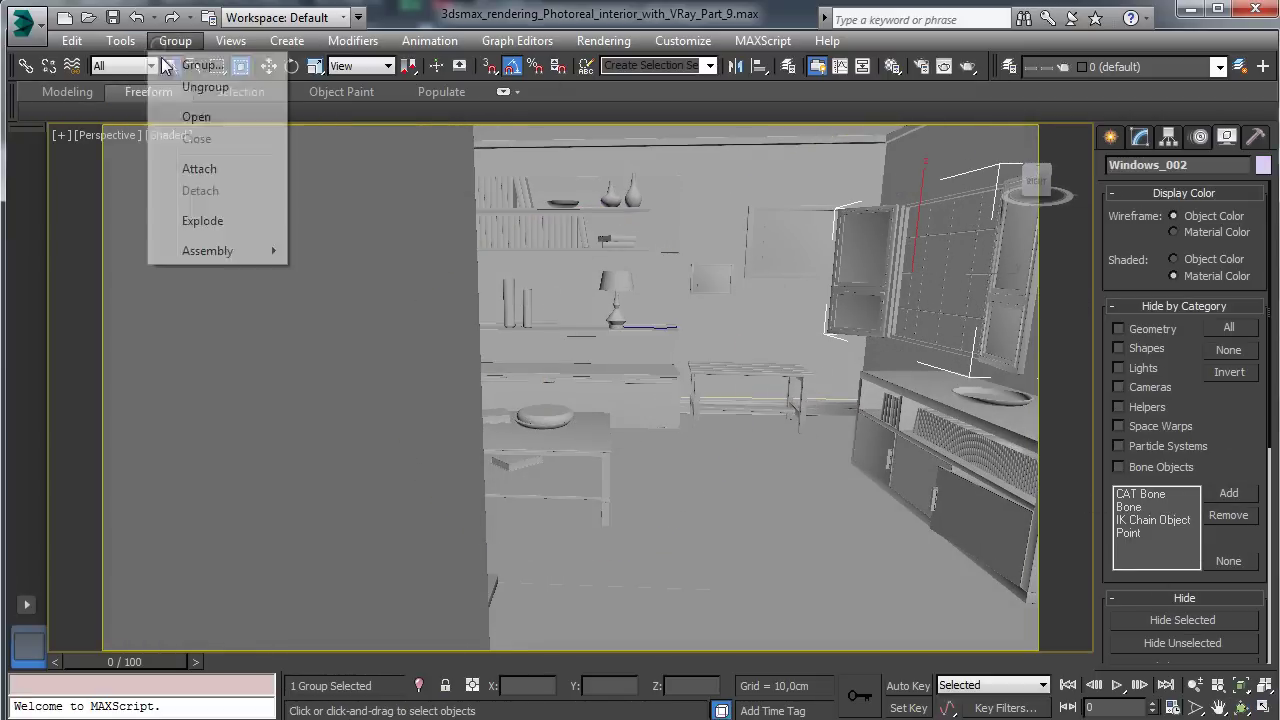
click(192, 114)
click(958, 287)
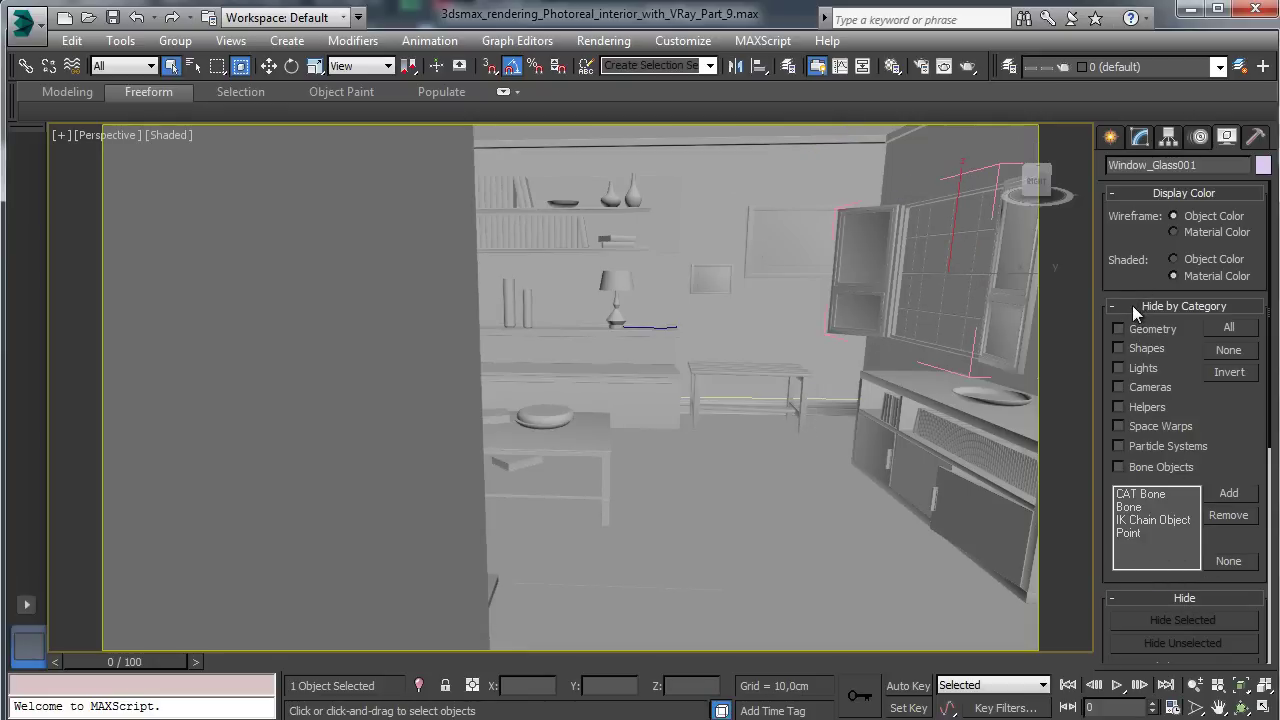
key(Delete)
Step: Open the Windows_1 group and remove the middle window's glass pane
click(1241, 707)
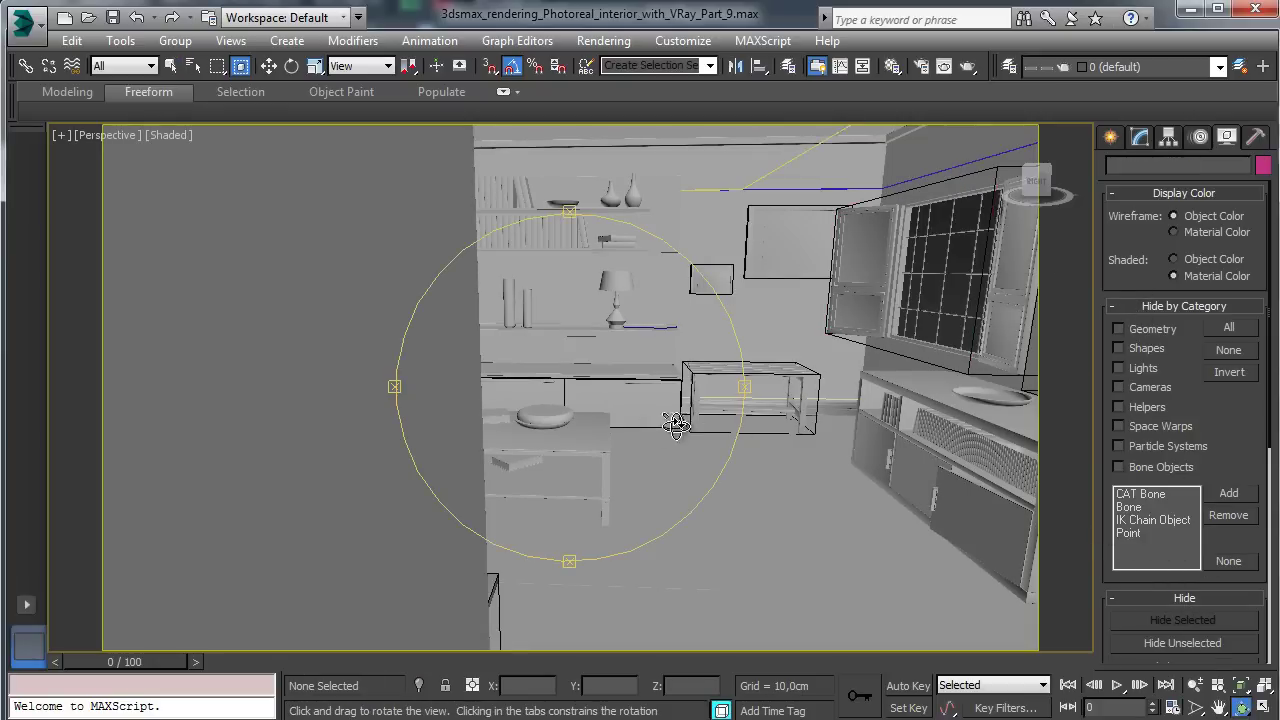
drag(677, 430, 836, 436)
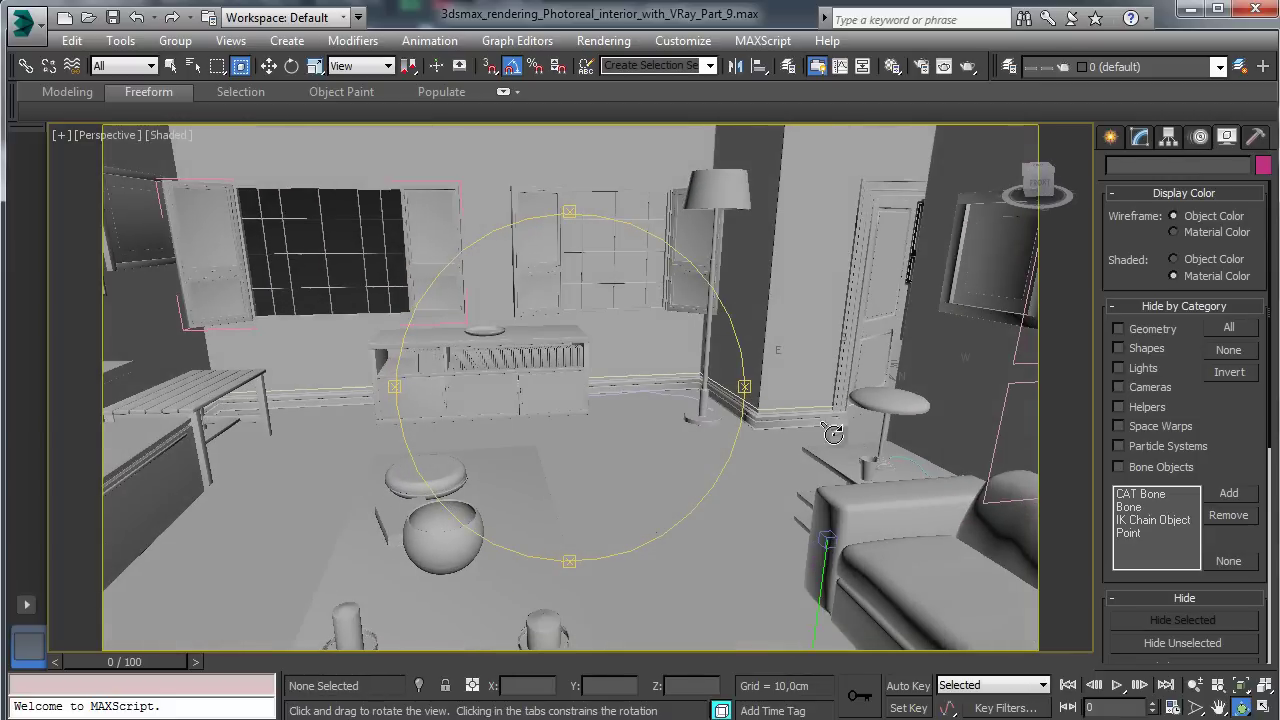
click(171, 66)
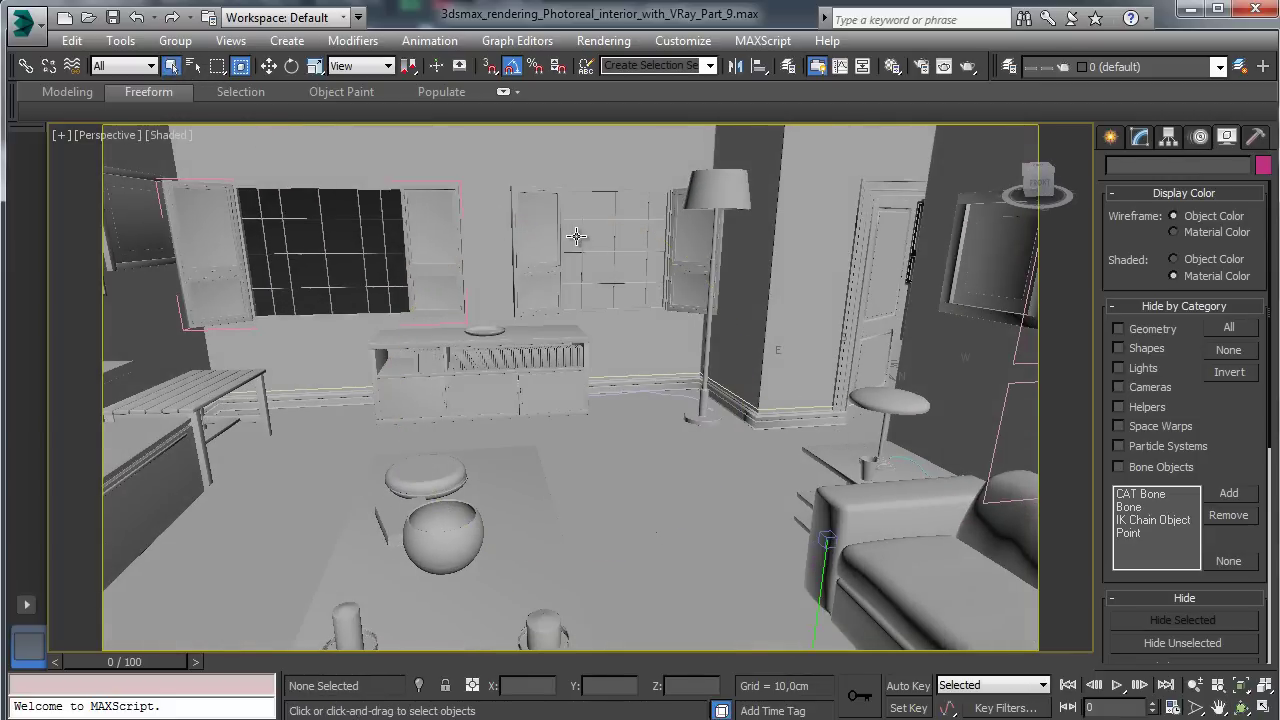
click(576, 238)
click(174, 41)
click(190, 112)
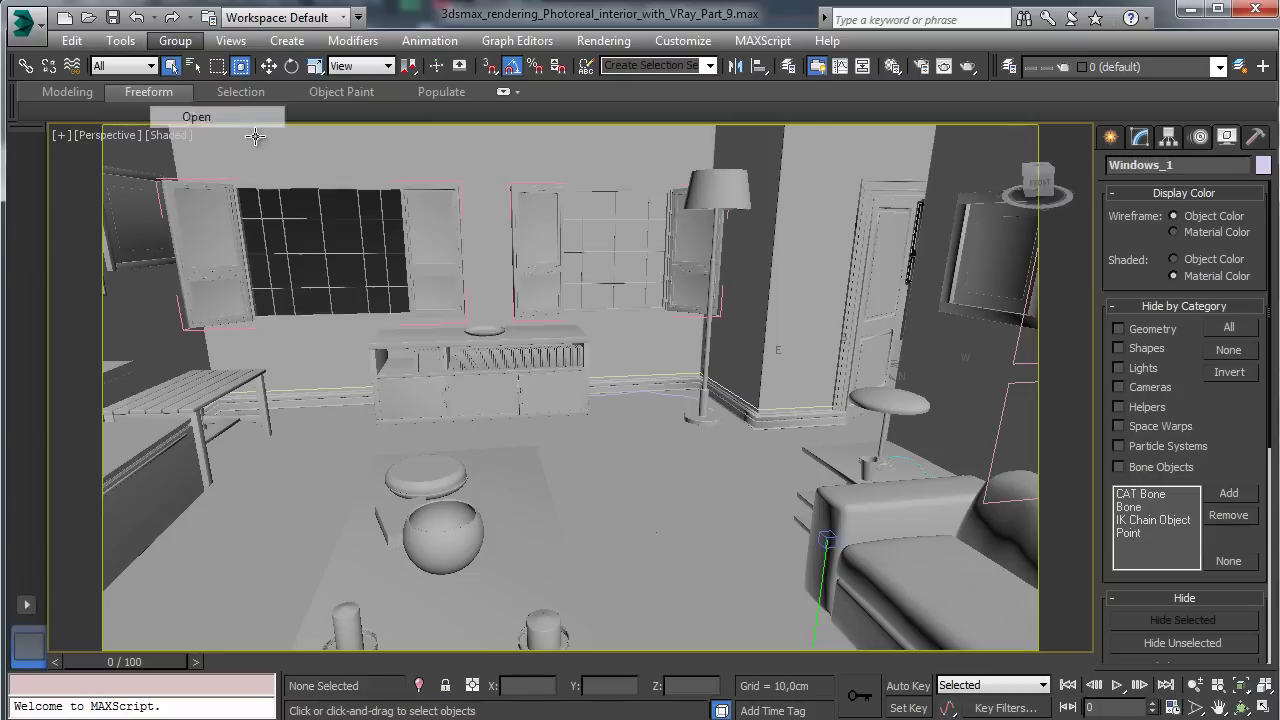
click(792, 312)
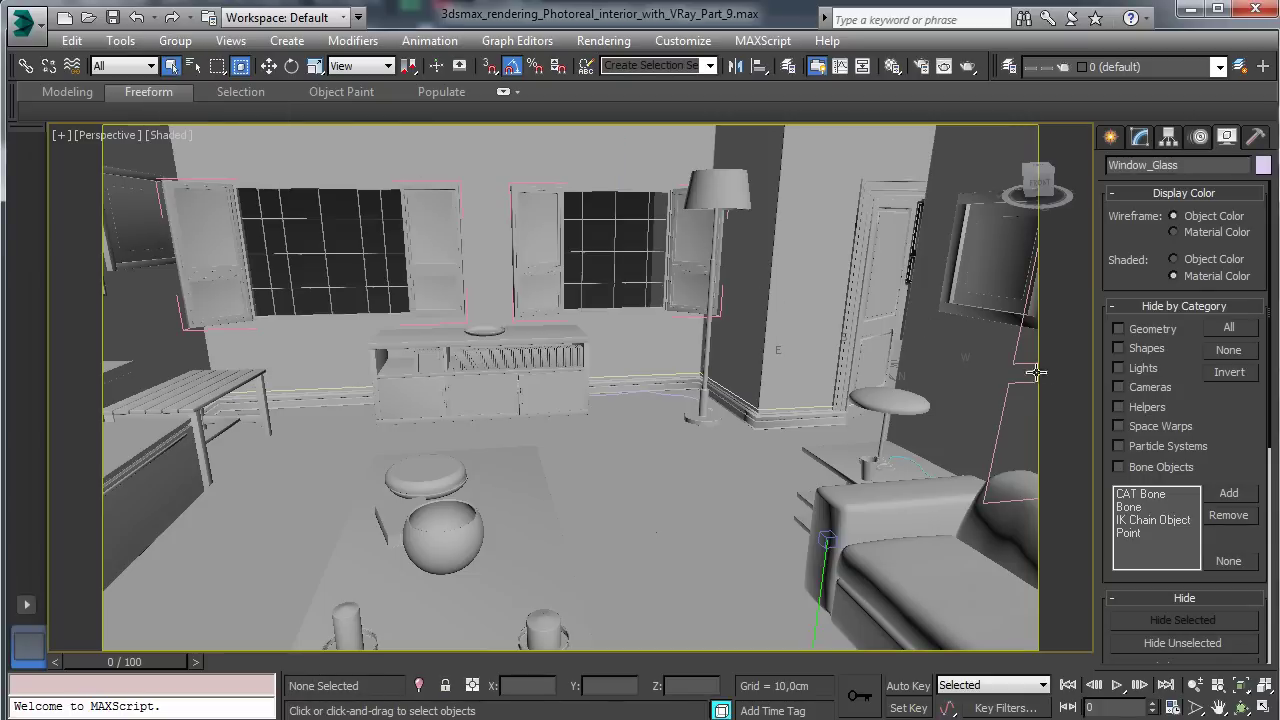
Step: Open the Windows_003 door group and hide the door glass
click(1240, 708)
drag(650, 445, 653, 408)
click(171, 66)
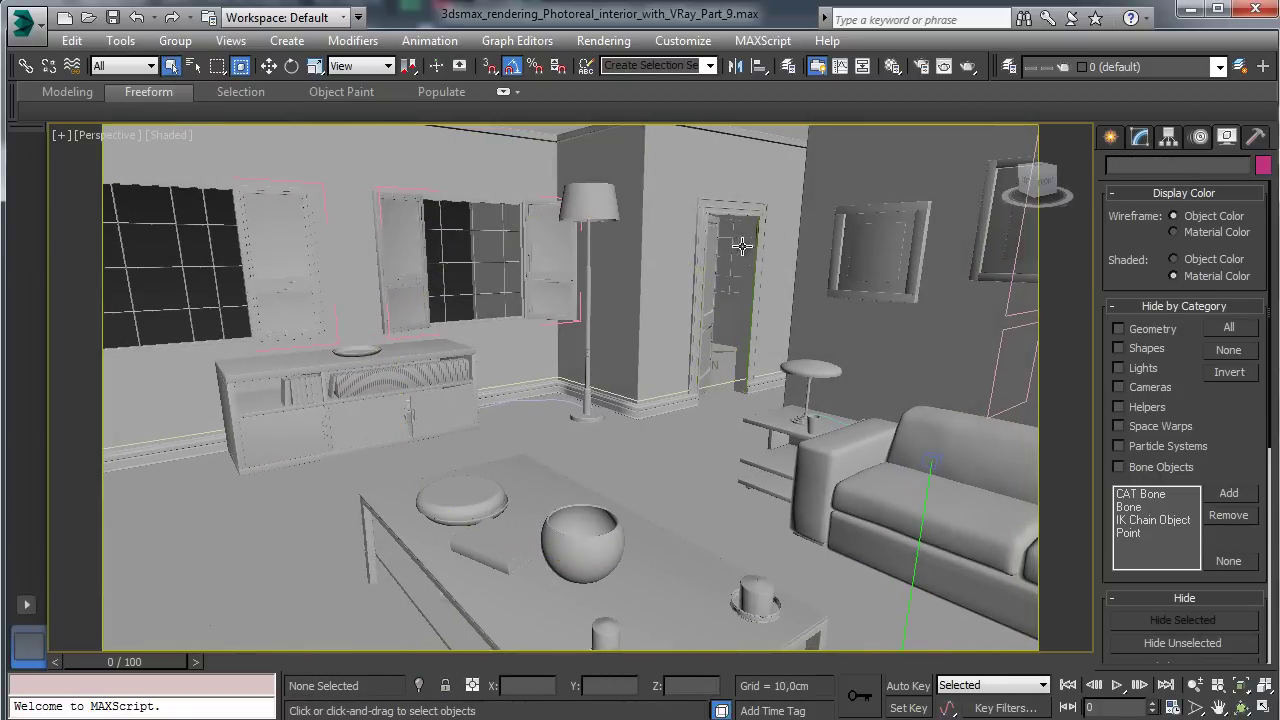
click(745, 245)
click(175, 40)
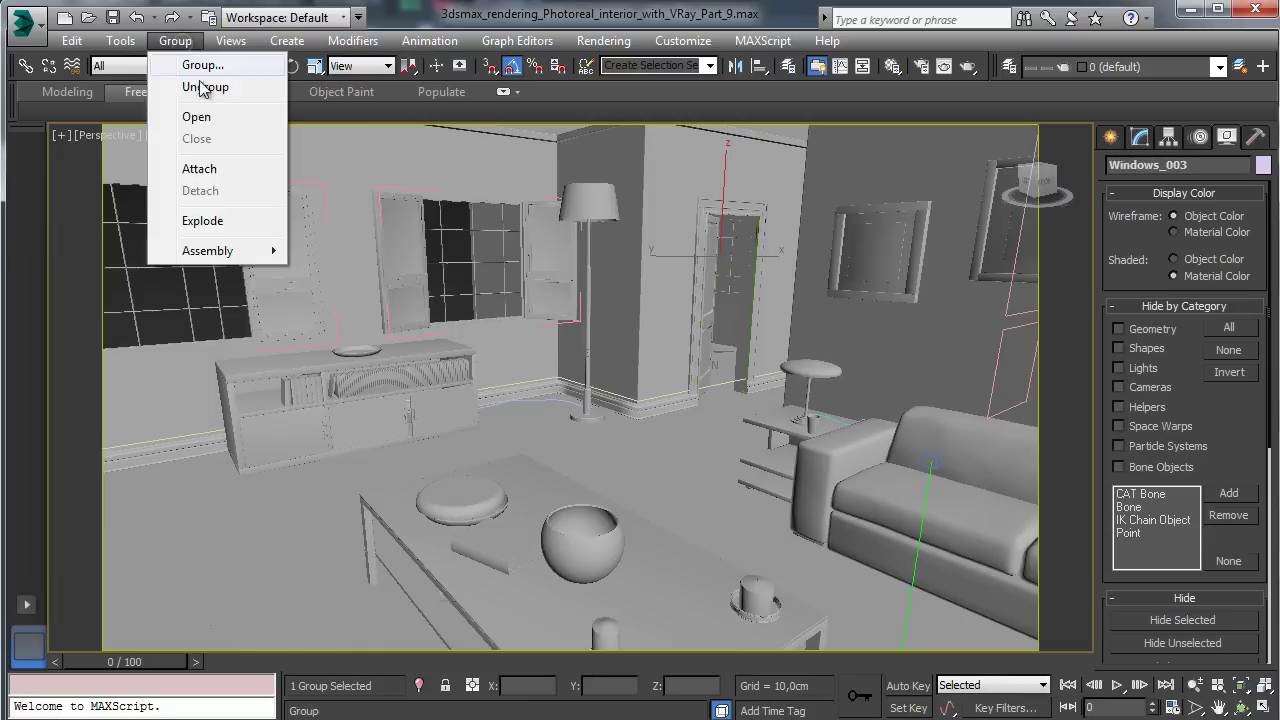
click(188, 117)
click(733, 243)
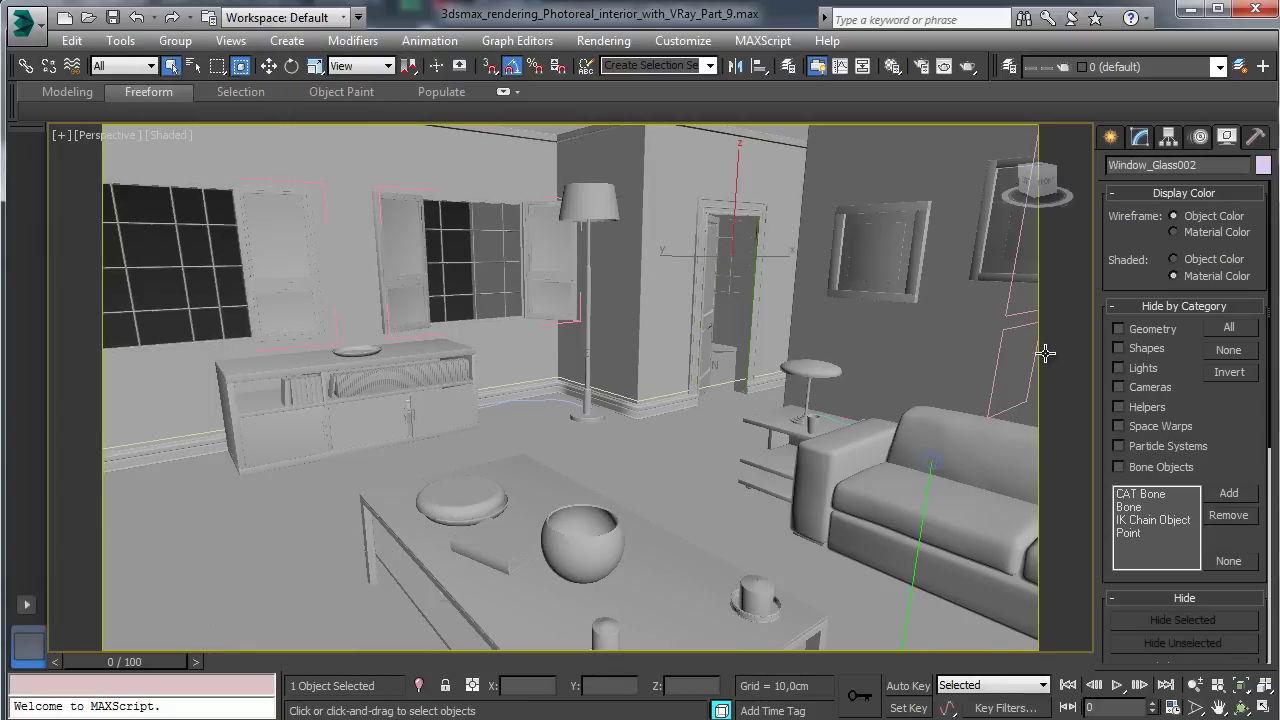
key(Delete)
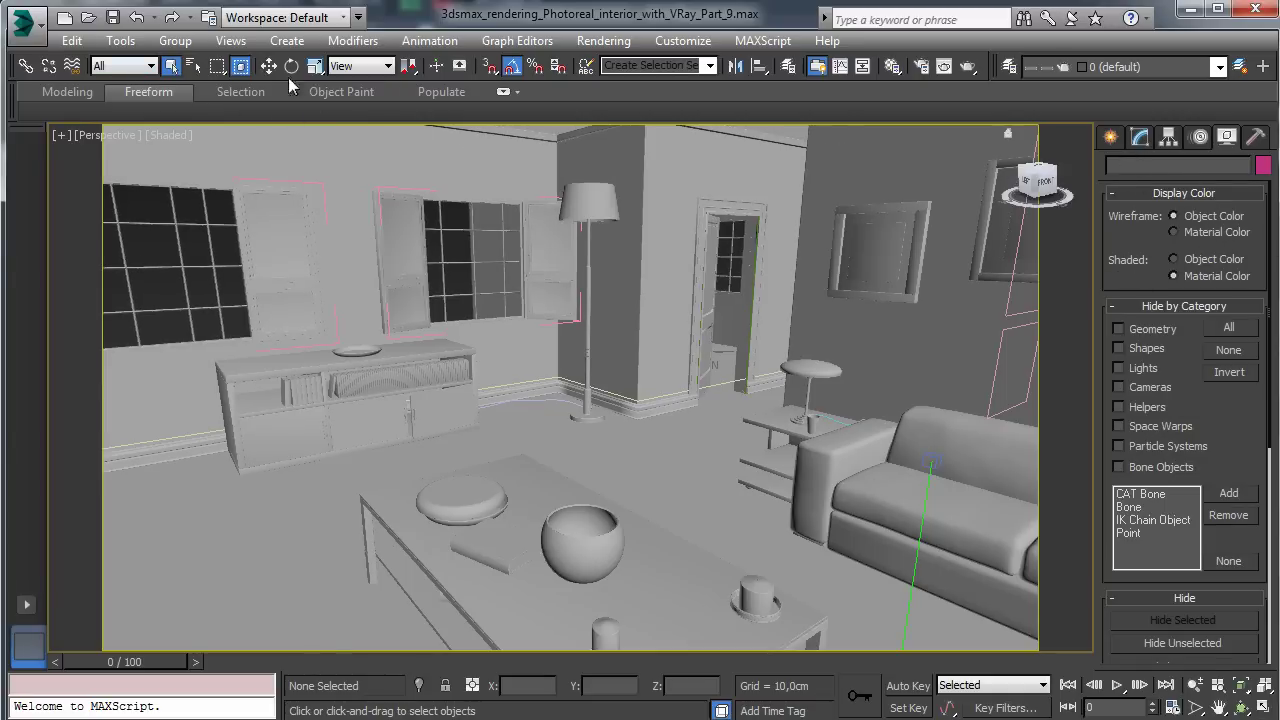
Step: Create a camera from the current view and return to four viewports fitted to the interior
click(175, 40)
mouse_move(230, 40)
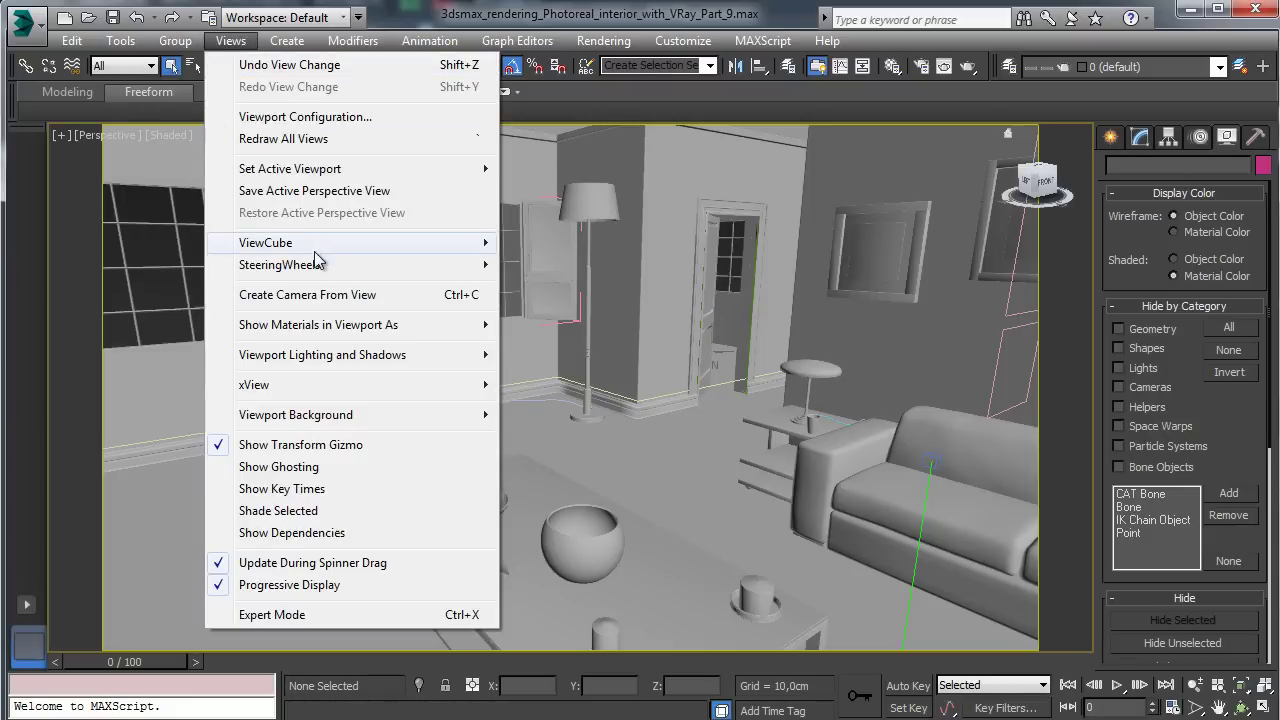
click(383, 300)
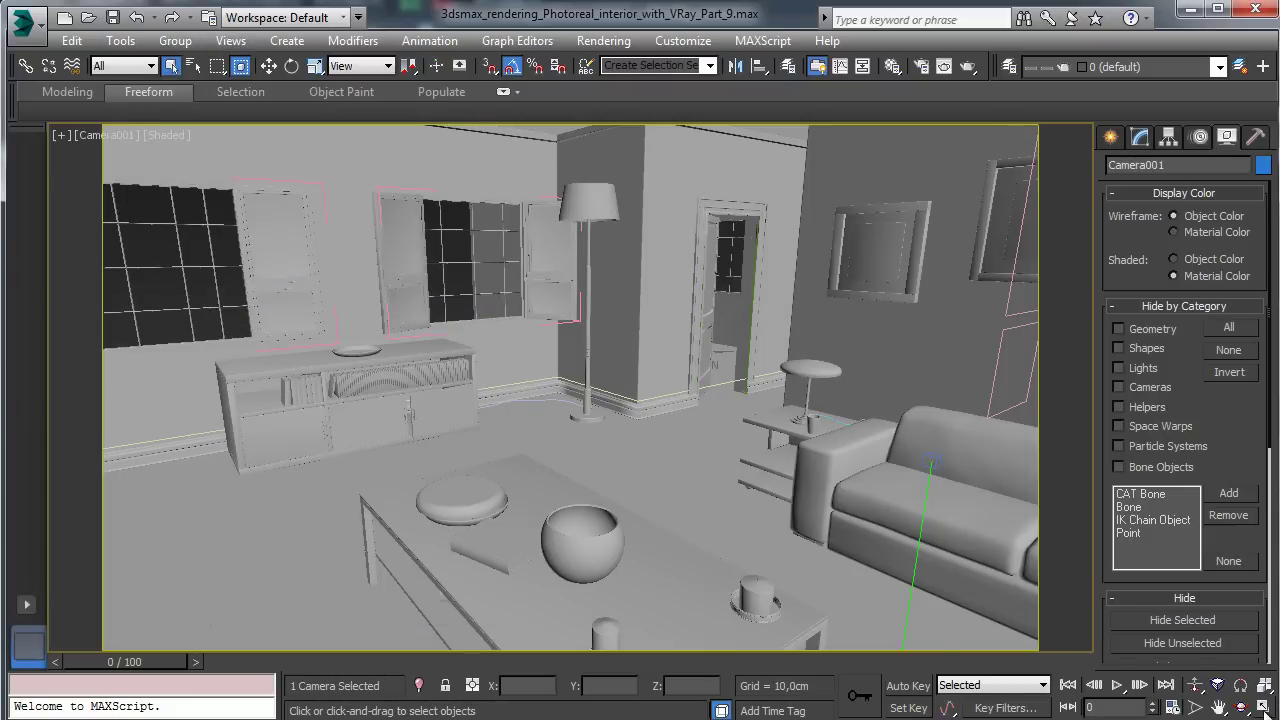
key(alt+w)
click(1246, 681)
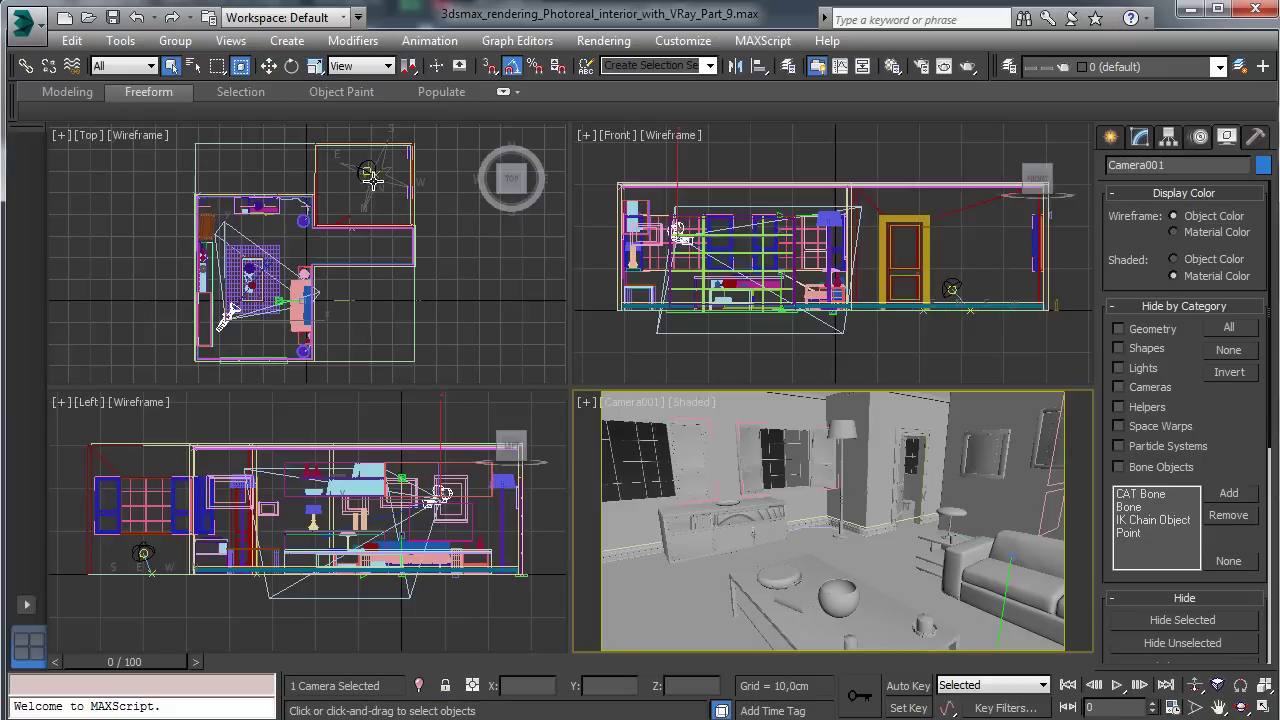
drag(368, 175, 434, 207)
key(Delete)
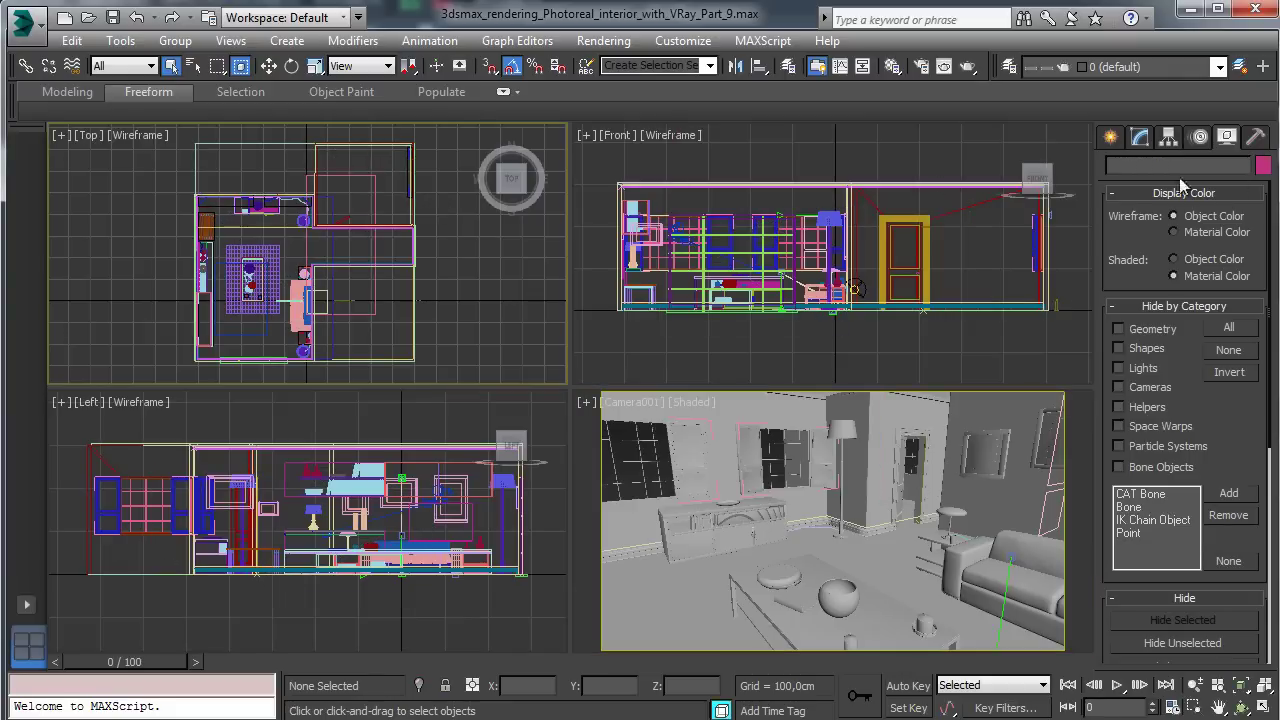
Step: Drag out a CoronaSun over the room in the Top viewport and show its parameters
click(1110, 136)
click(1168, 169)
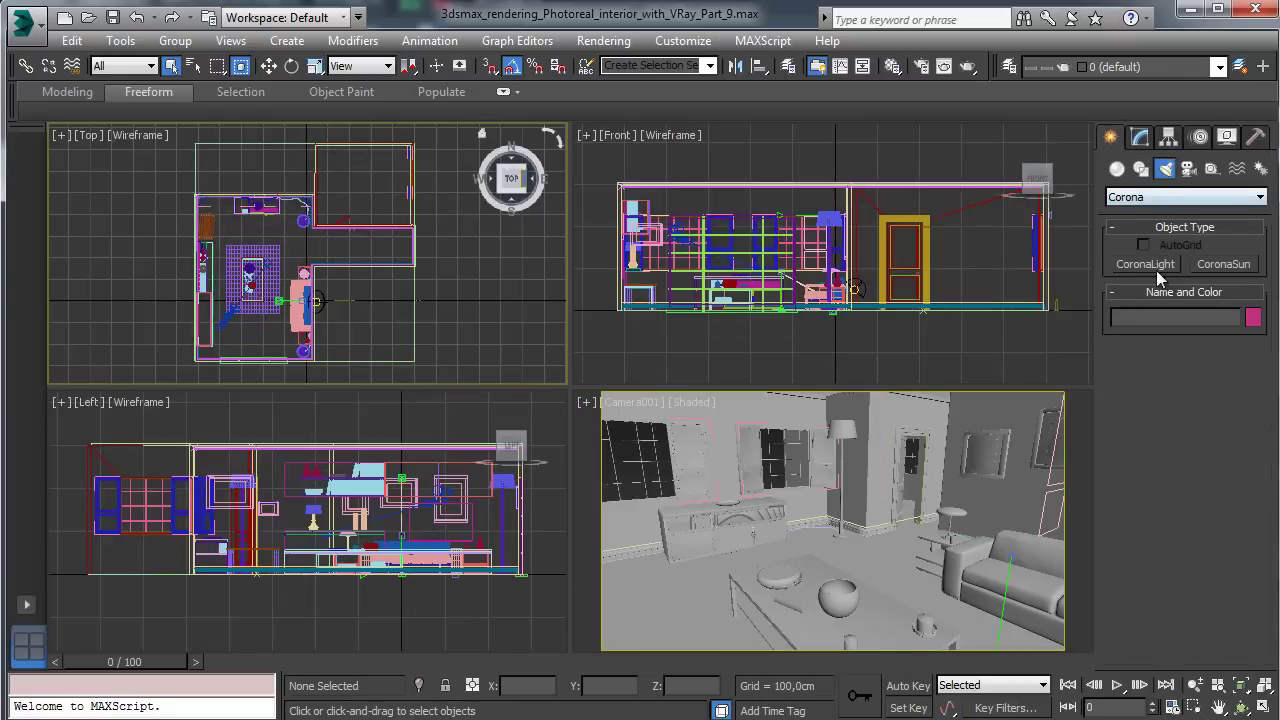
click(1224, 264)
mouse_move(300, 257)
mouse_down()
mouse_move(403, 366)
mouse_move(363, 320)
mouse_move(392, 337)
mouse_up()
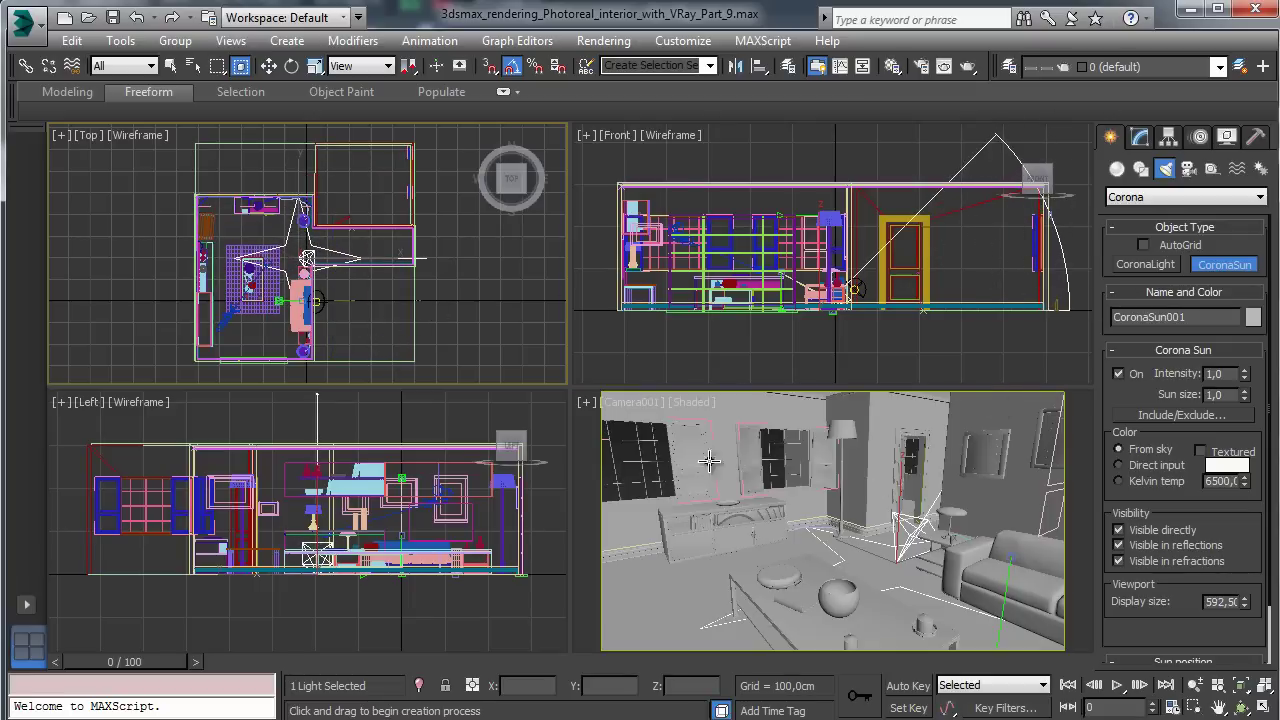
click(1139, 137)
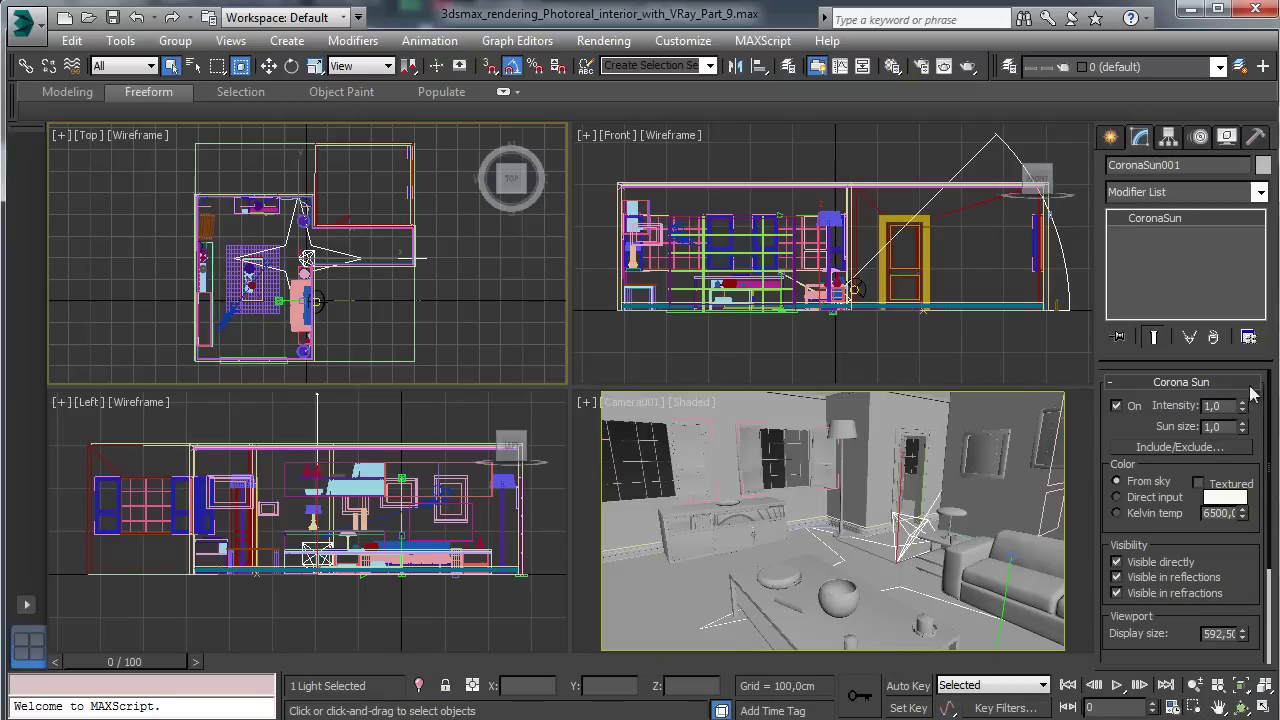
Step: Try the sun's intensity, direct colour and Textured options, leaving Textured off
drag(1243, 403, 1217, 425)
click(1154, 497)
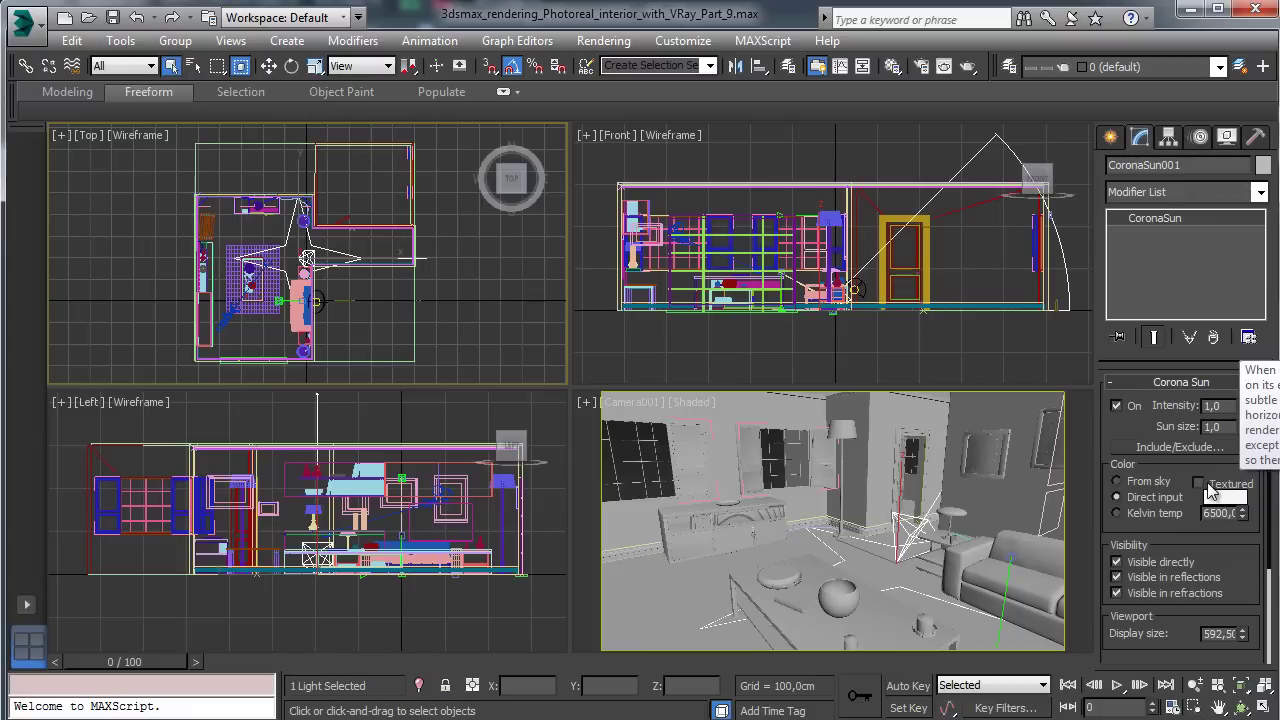
click(1199, 483)
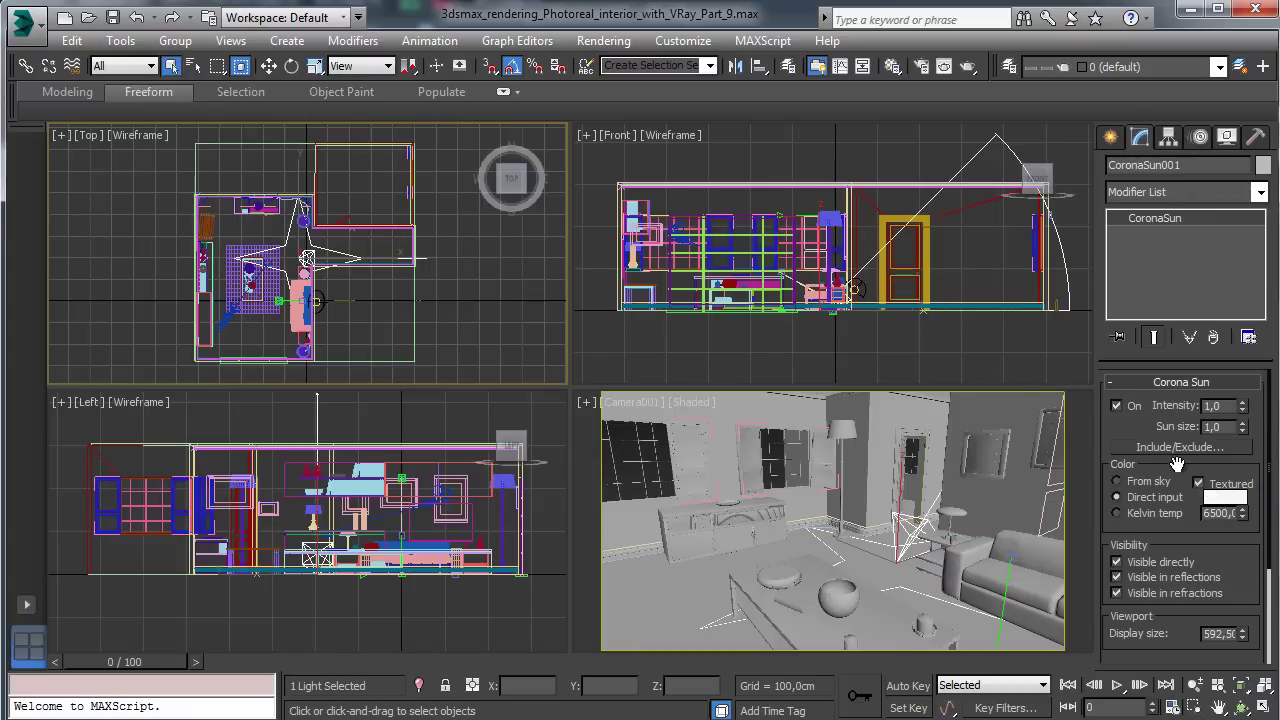
click(1198, 483)
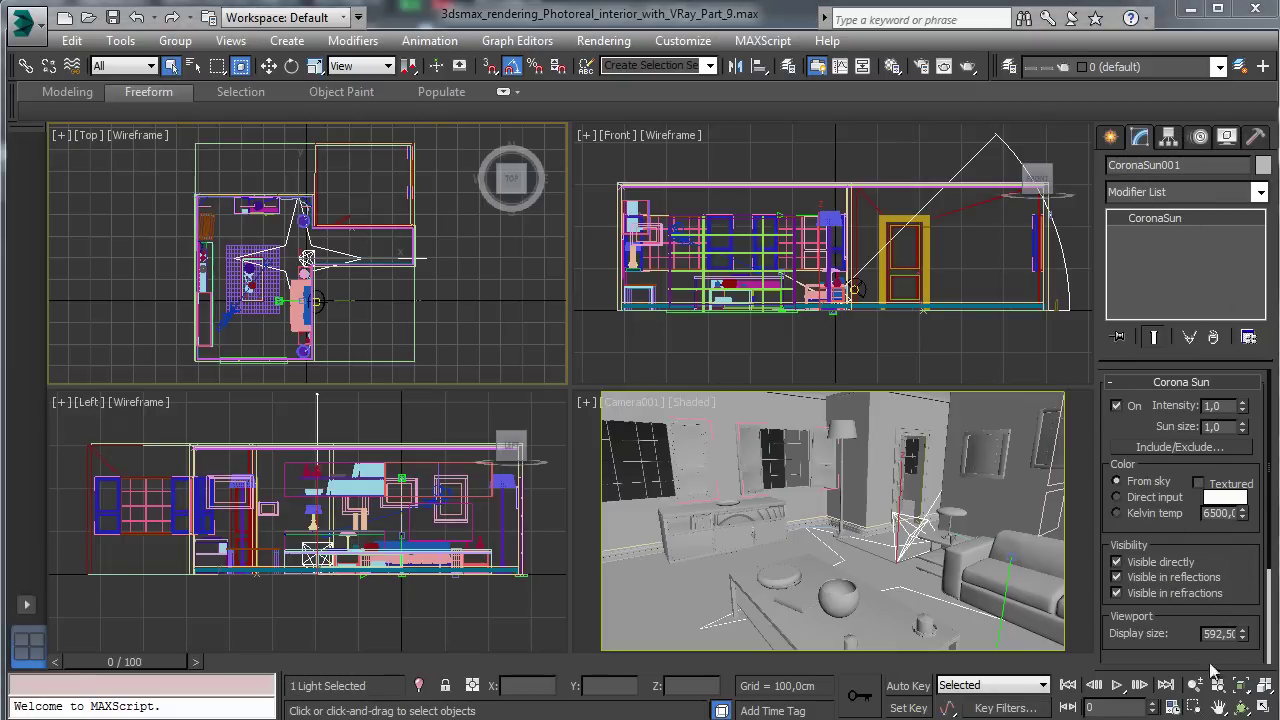
Step: Swing the sun to rotation 133 and angle 51, and make the camera view active
drag(1222, 612, 1237, 462)
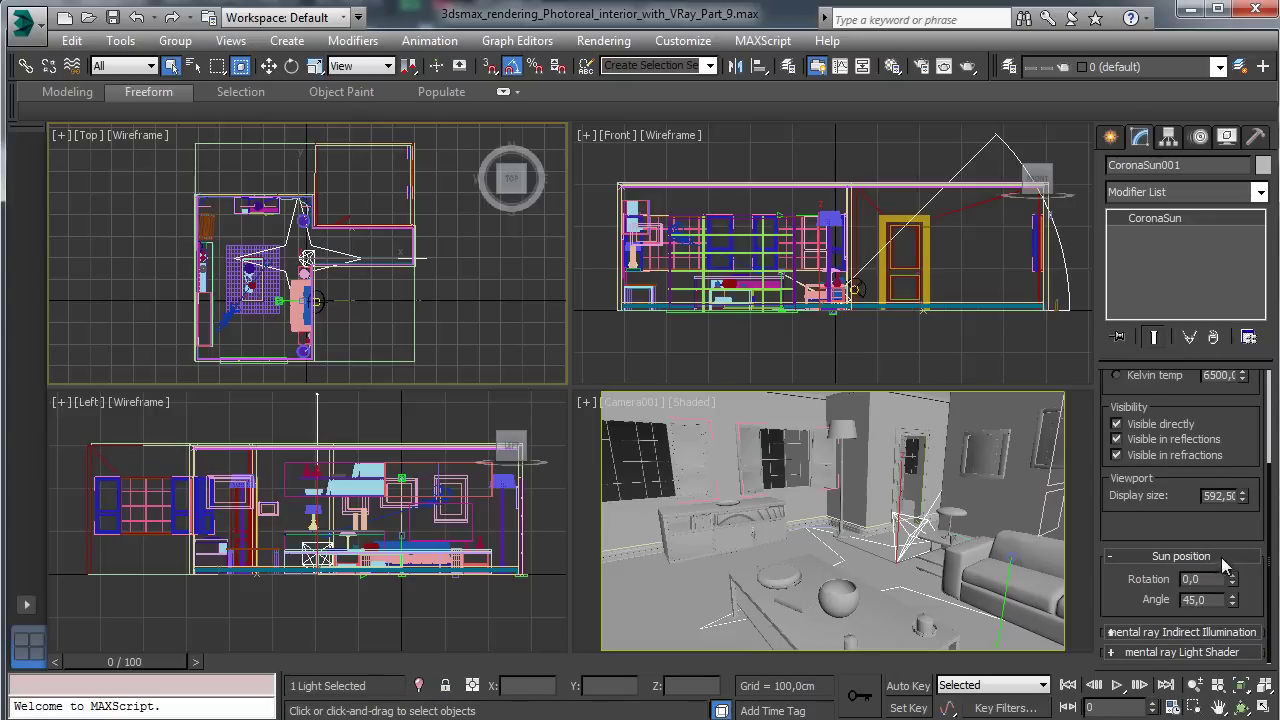
drag(1236, 585, 1084, 458)
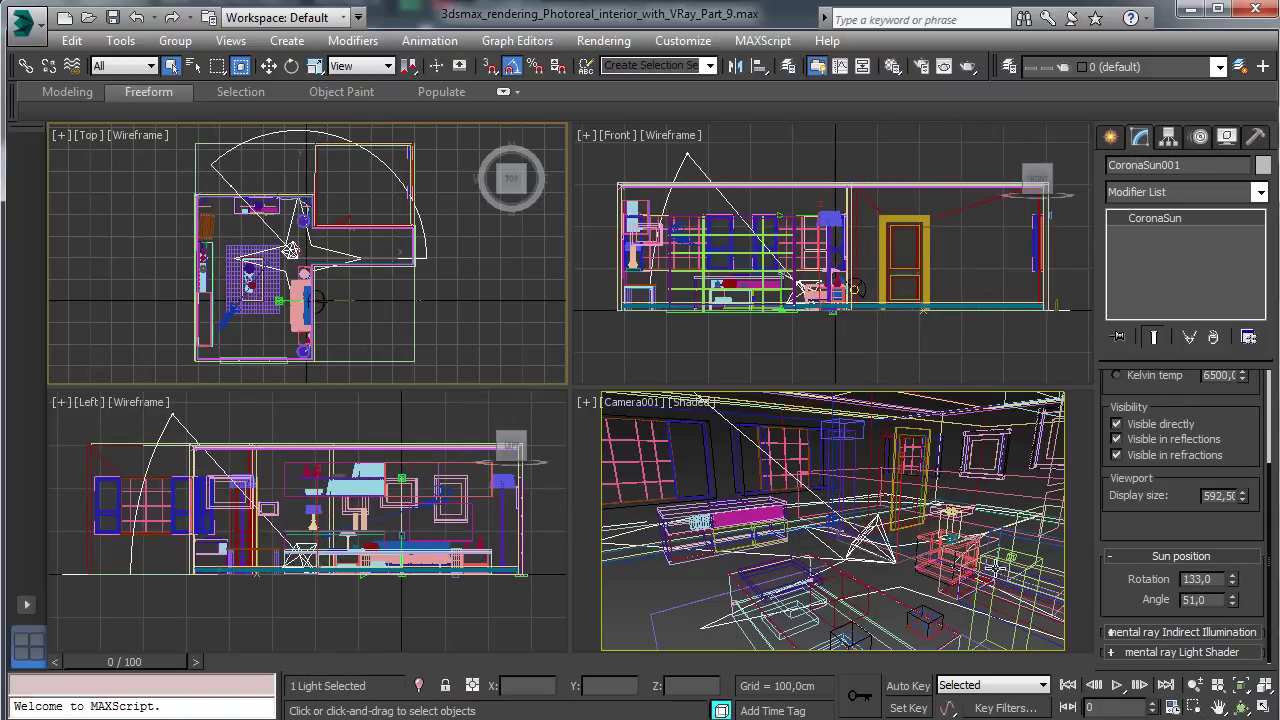
right_click(820, 418)
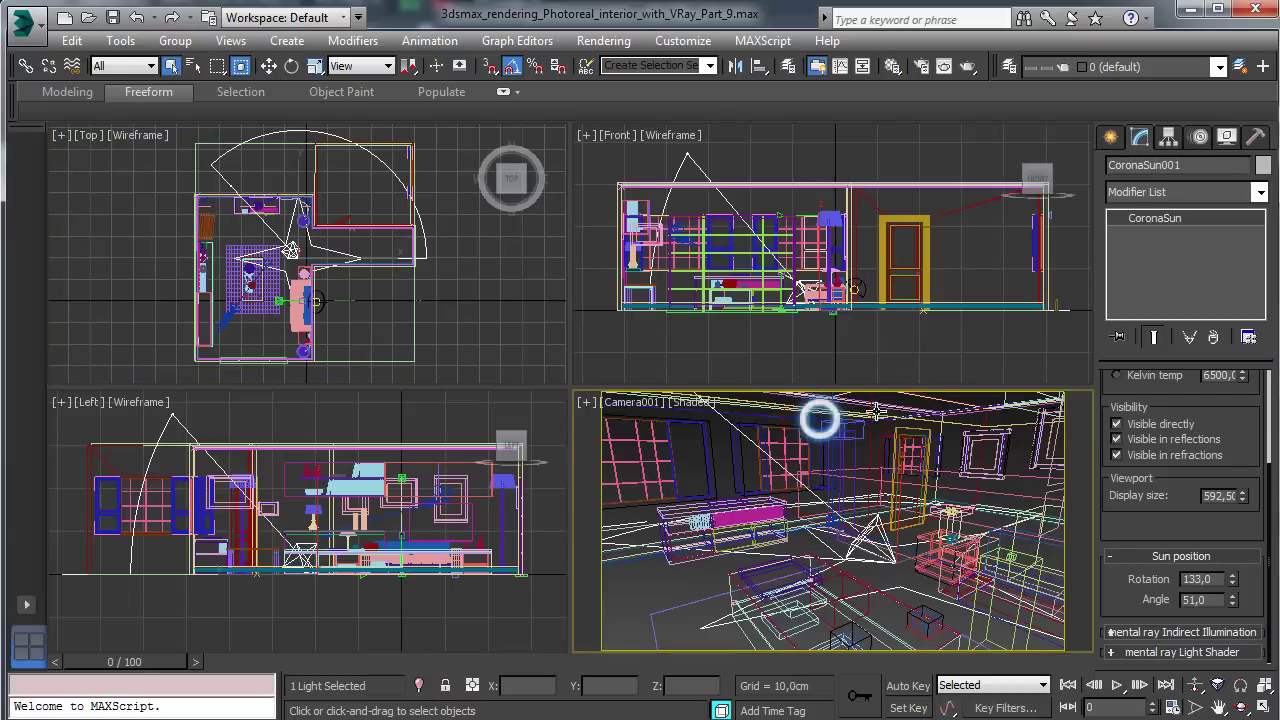
click(923, 70)
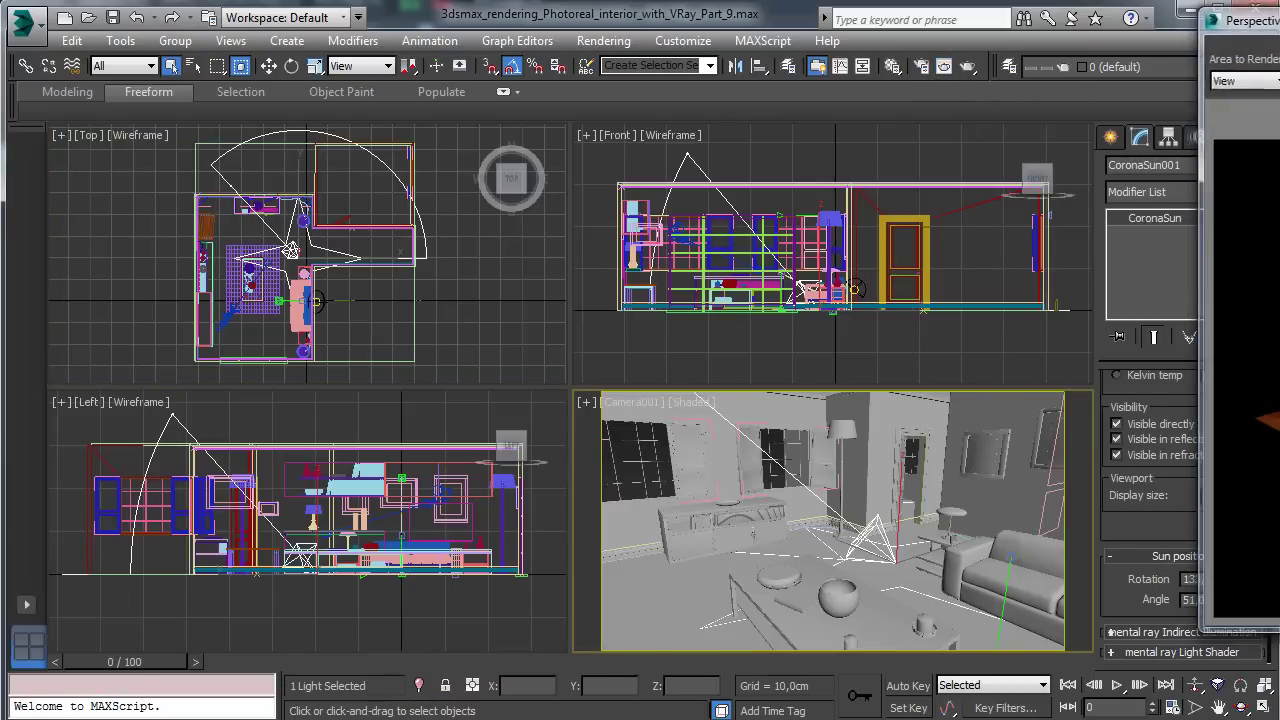
Step: Set the output width to 720 and start a Corona render of the camera view
click(1118, 655)
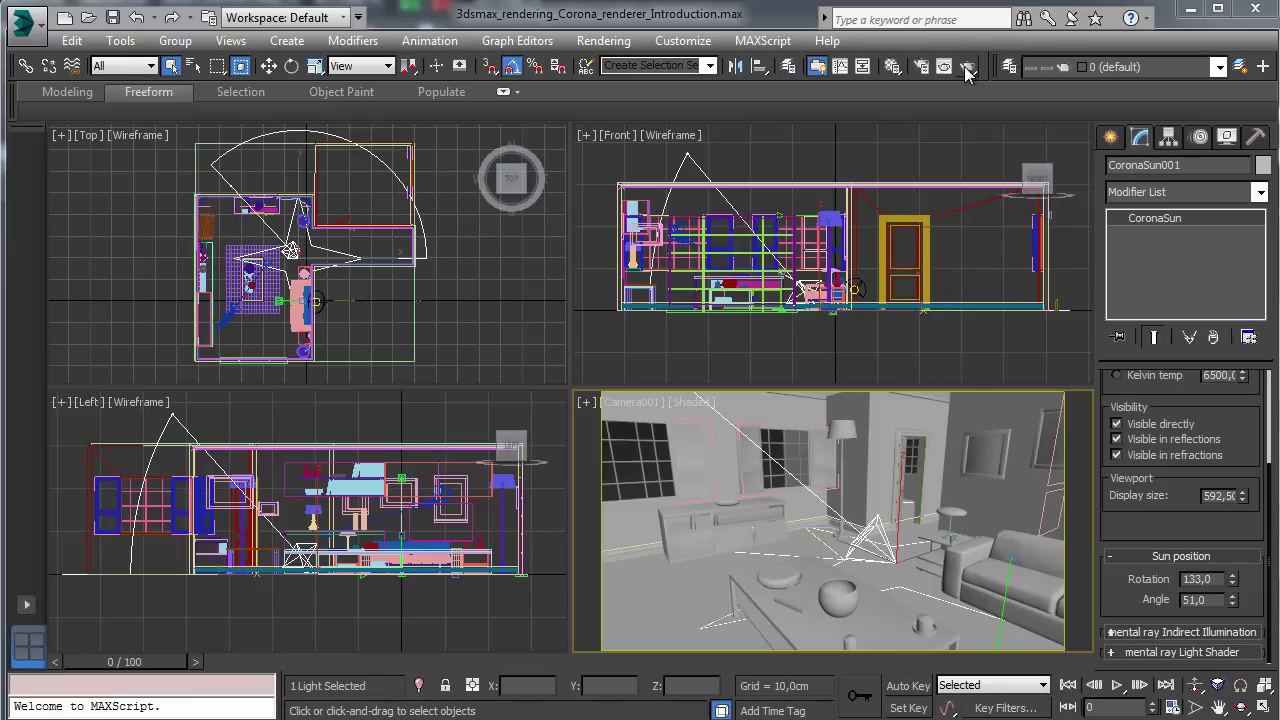
key(F10)
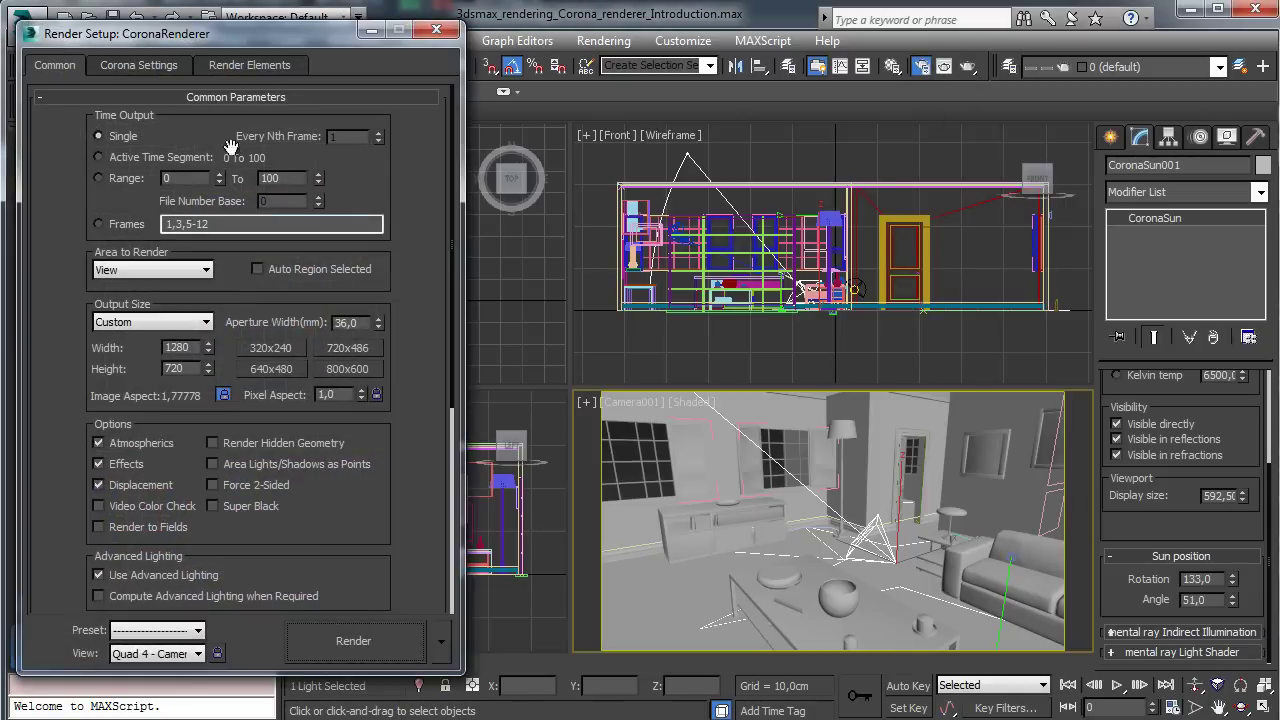
text(720)
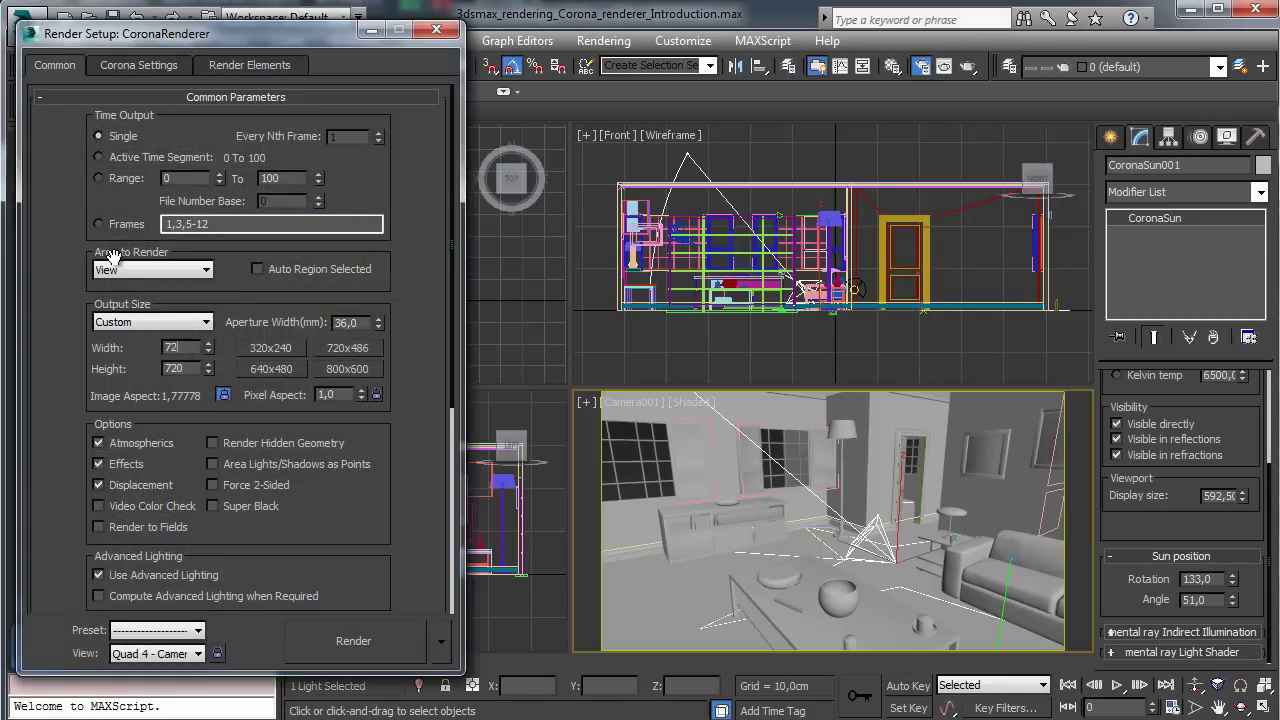
key(Return)
click(150, 66)
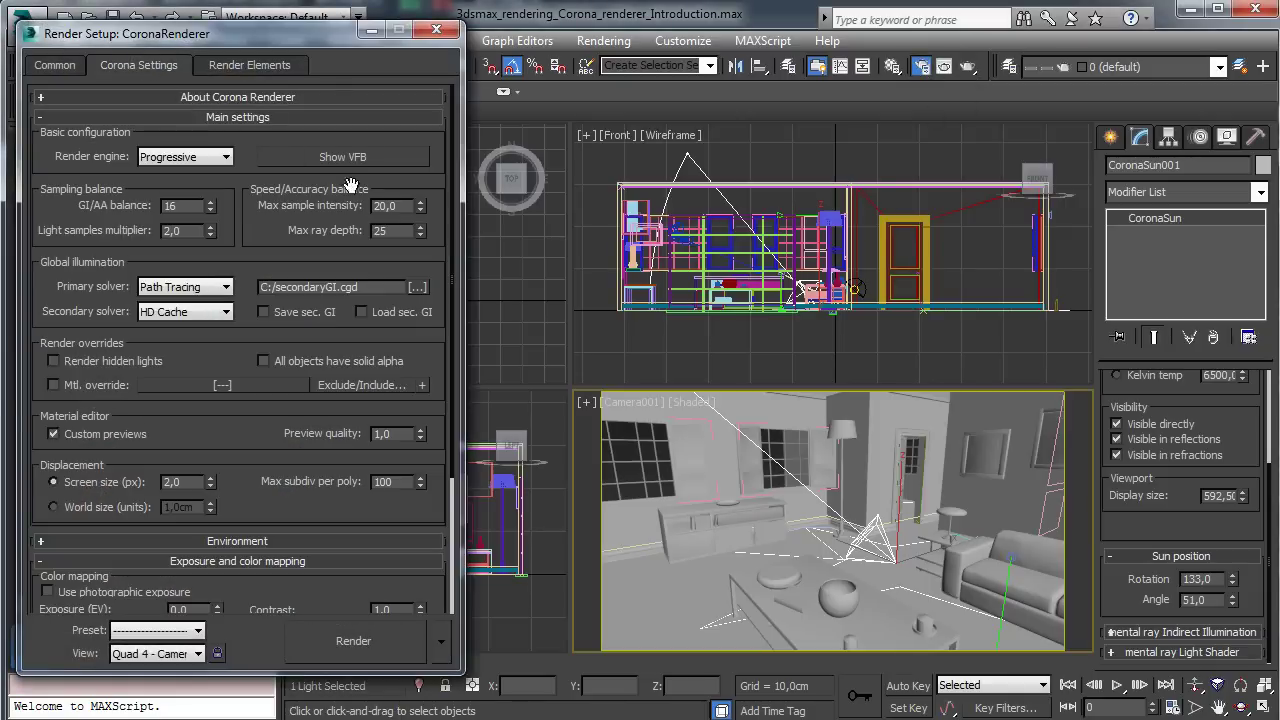
click(352, 640)
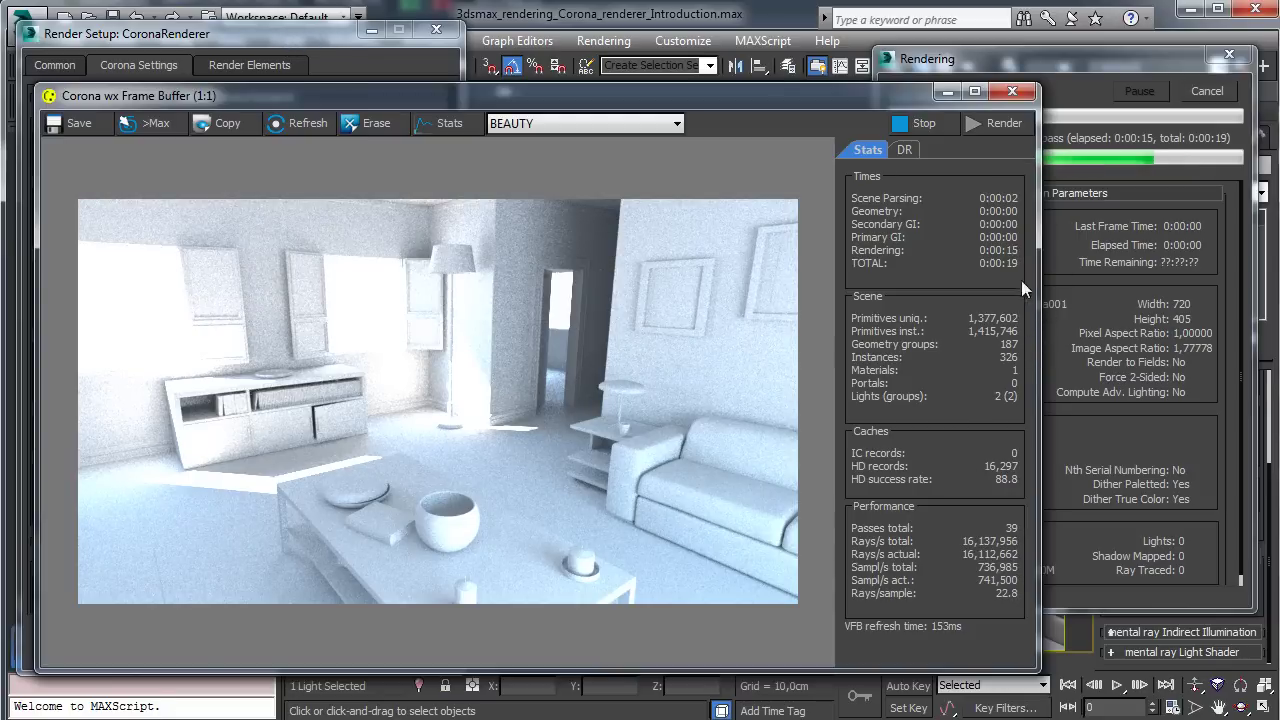
Step: Enable photographic exposure with highlight compression 2,33, contrast 3,4596 and white balance 4875 K
drag(314, 34, 1102, 57)
drag(603, 93, 569, 90)
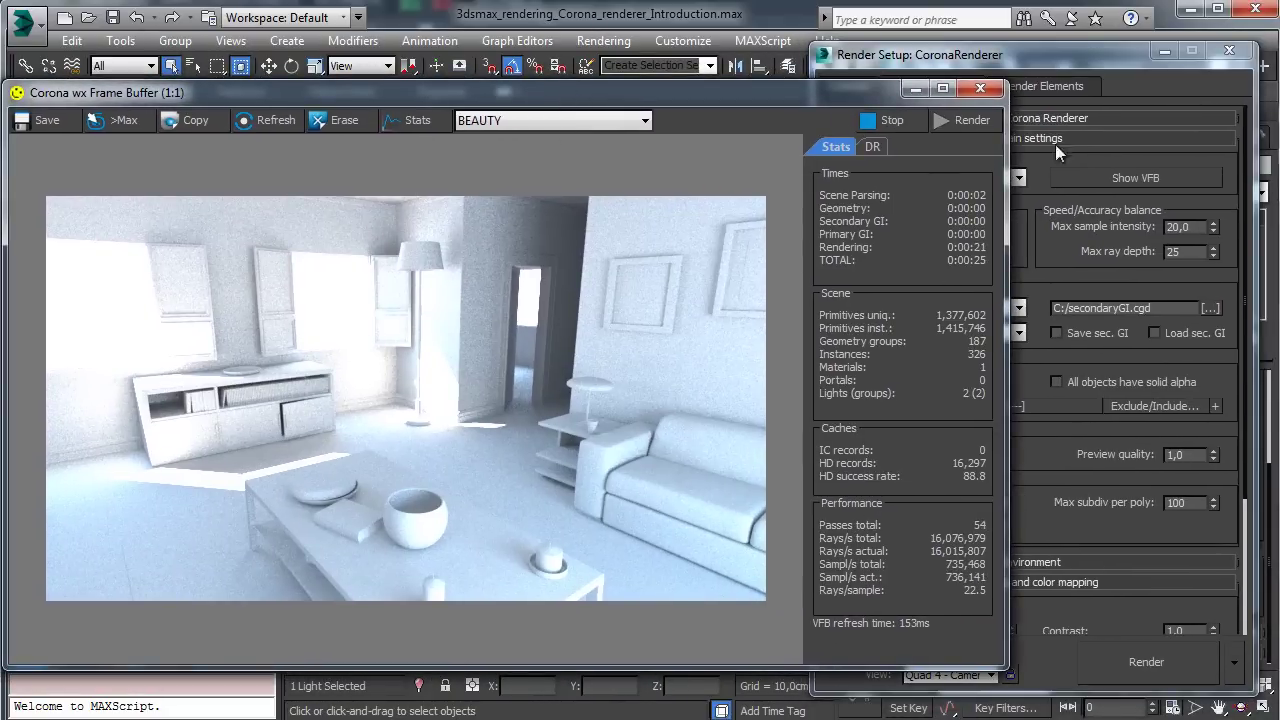
click(1052, 96)
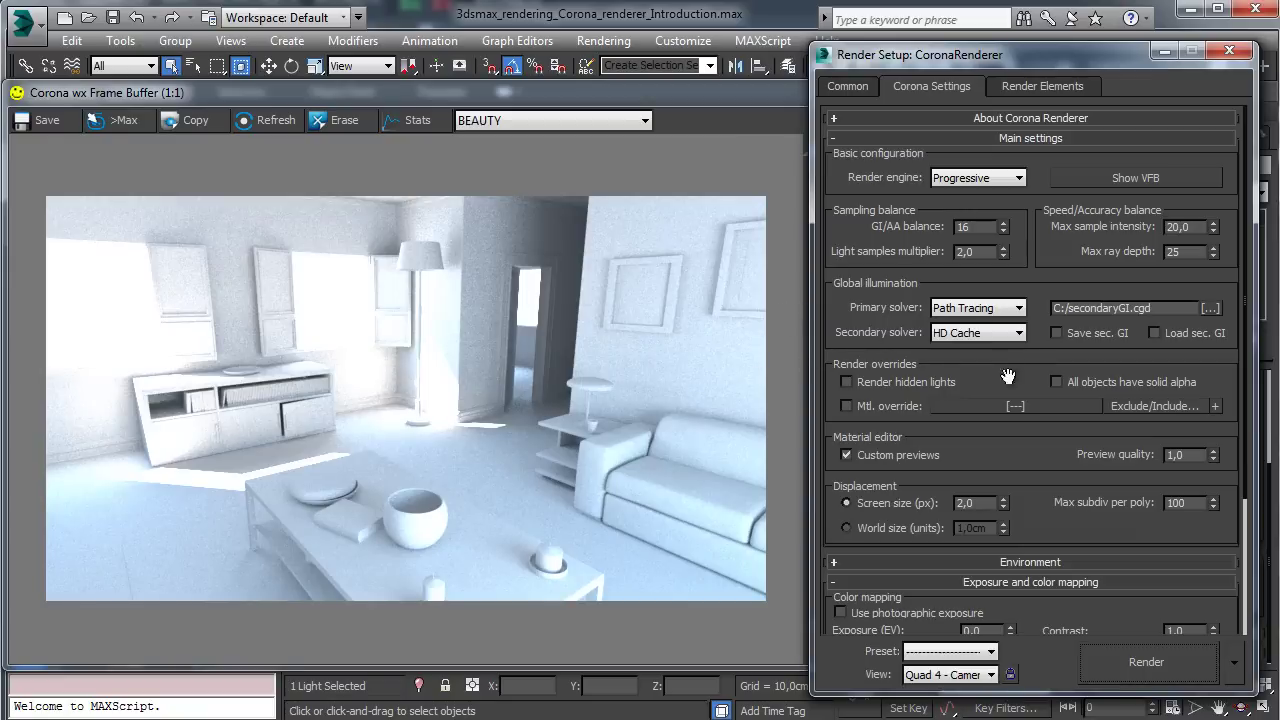
drag(1021, 381, 1036, 128)
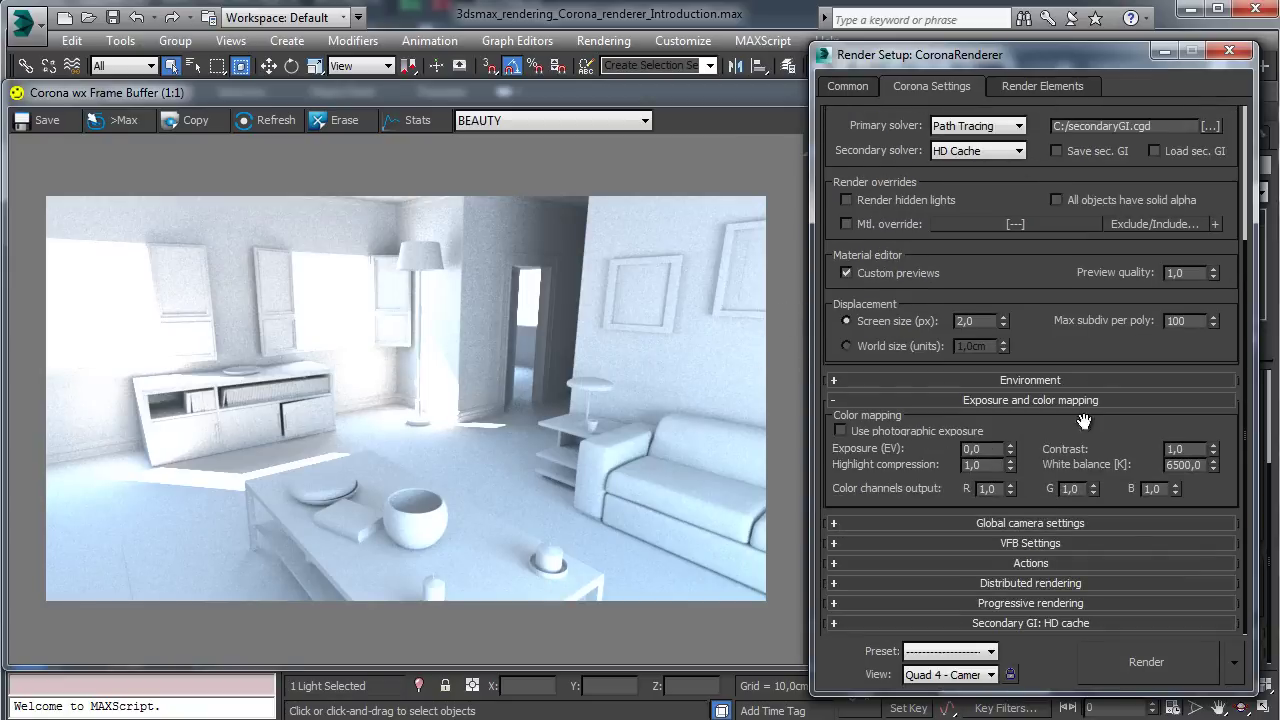
click(855, 433)
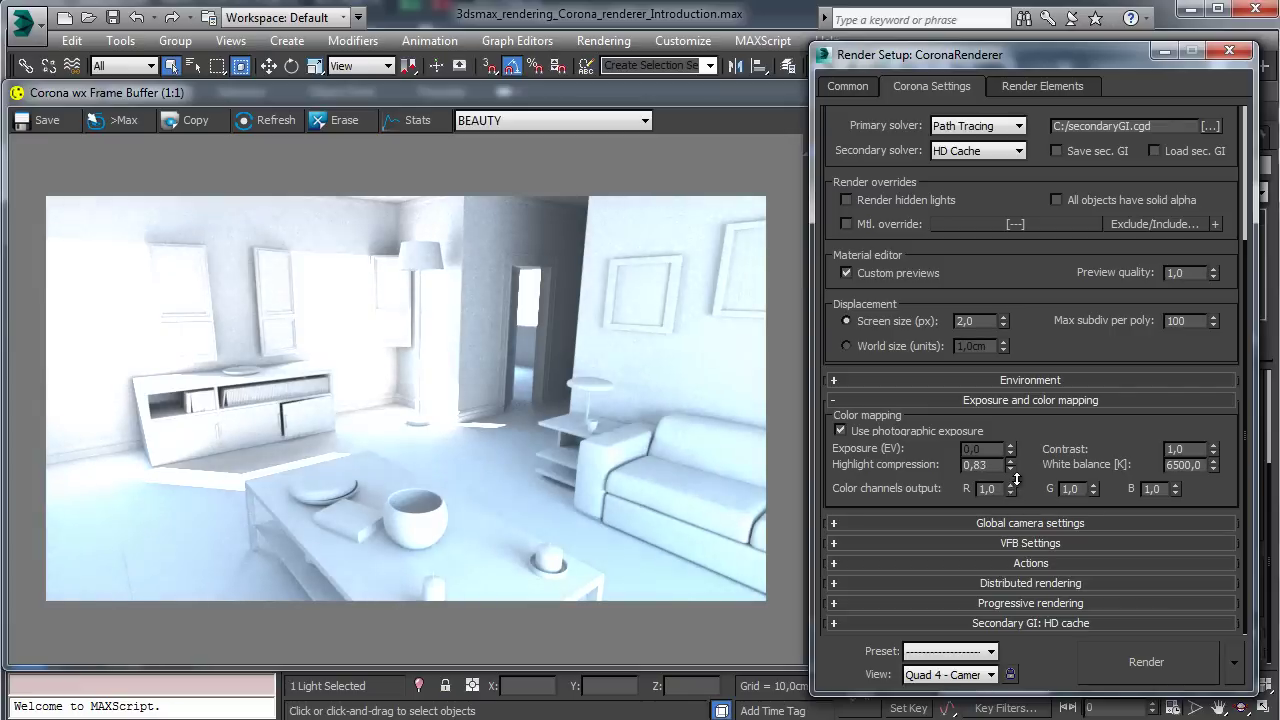
drag(1012, 466, 1054, 332)
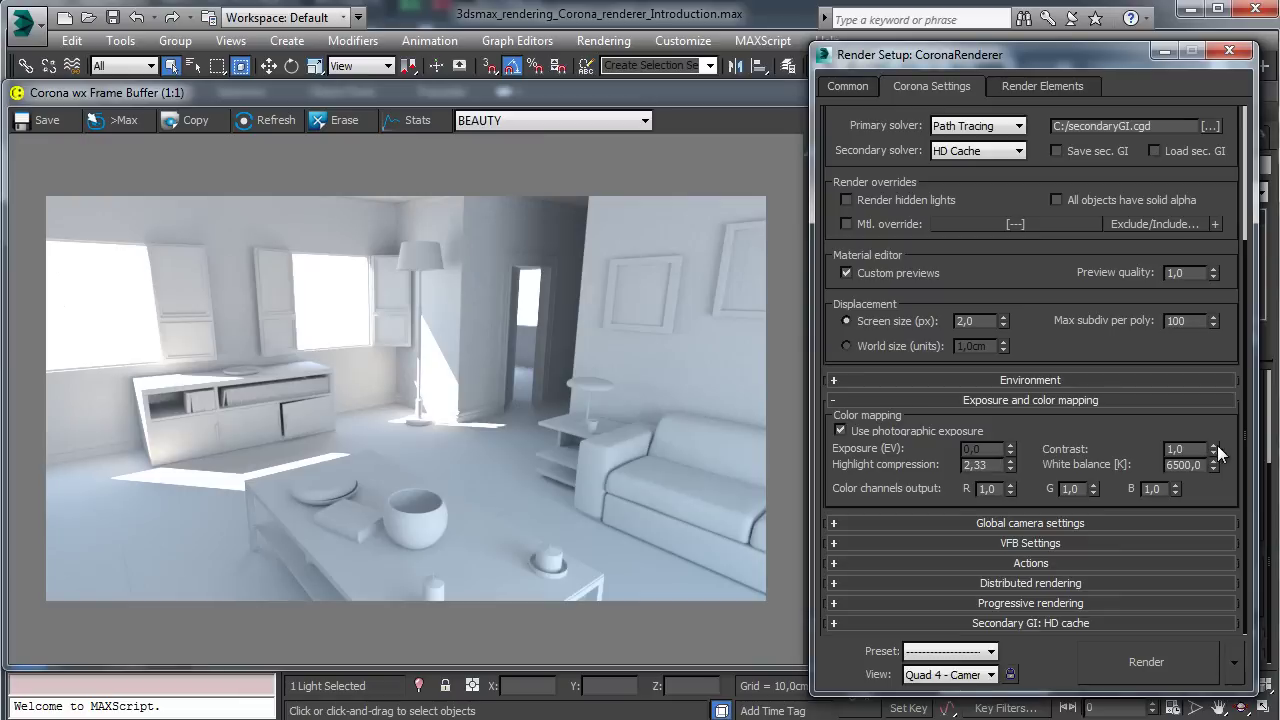
drag(1217, 511, 1172, 172)
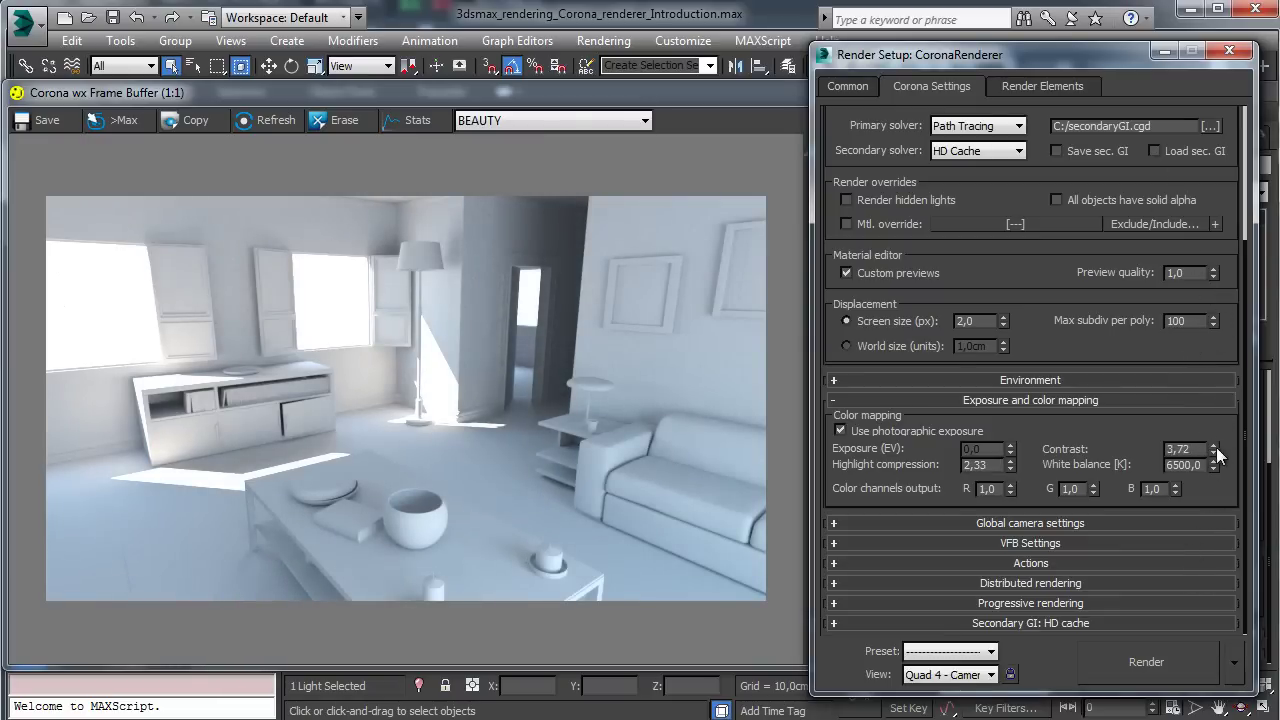
drag(1214, 451, 1215, 458)
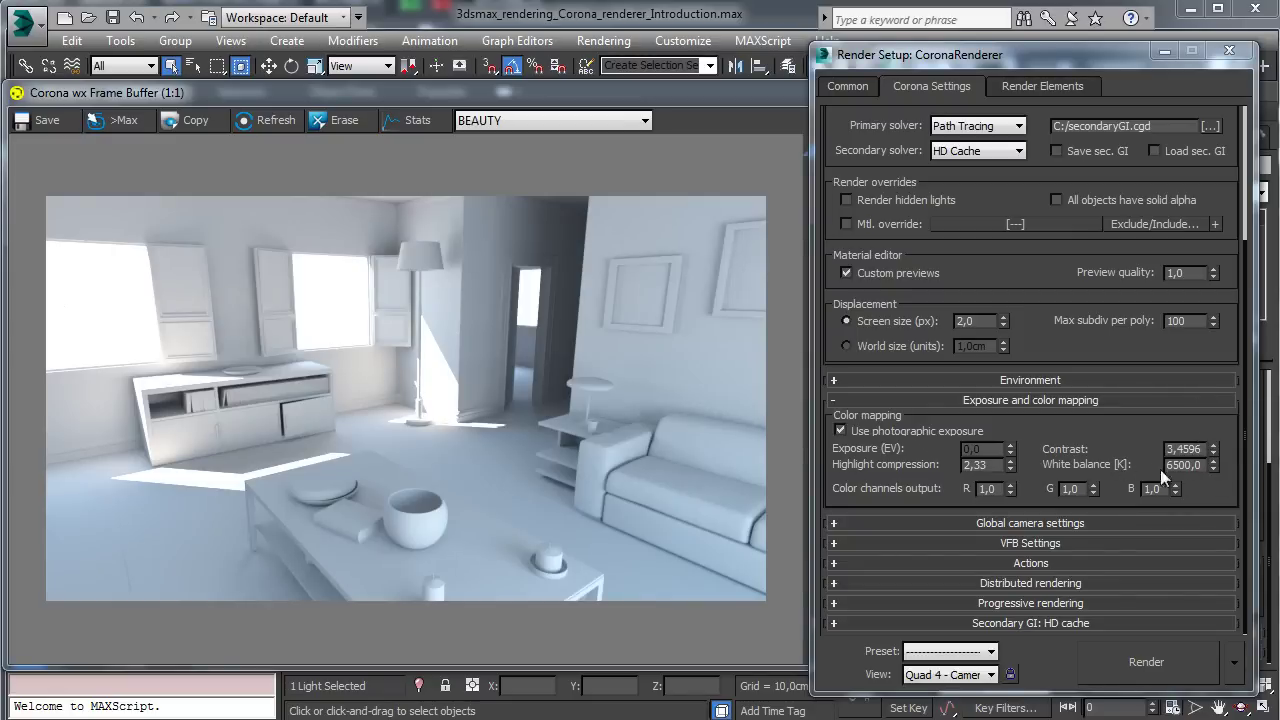
drag(1213, 468, 1211, 404)
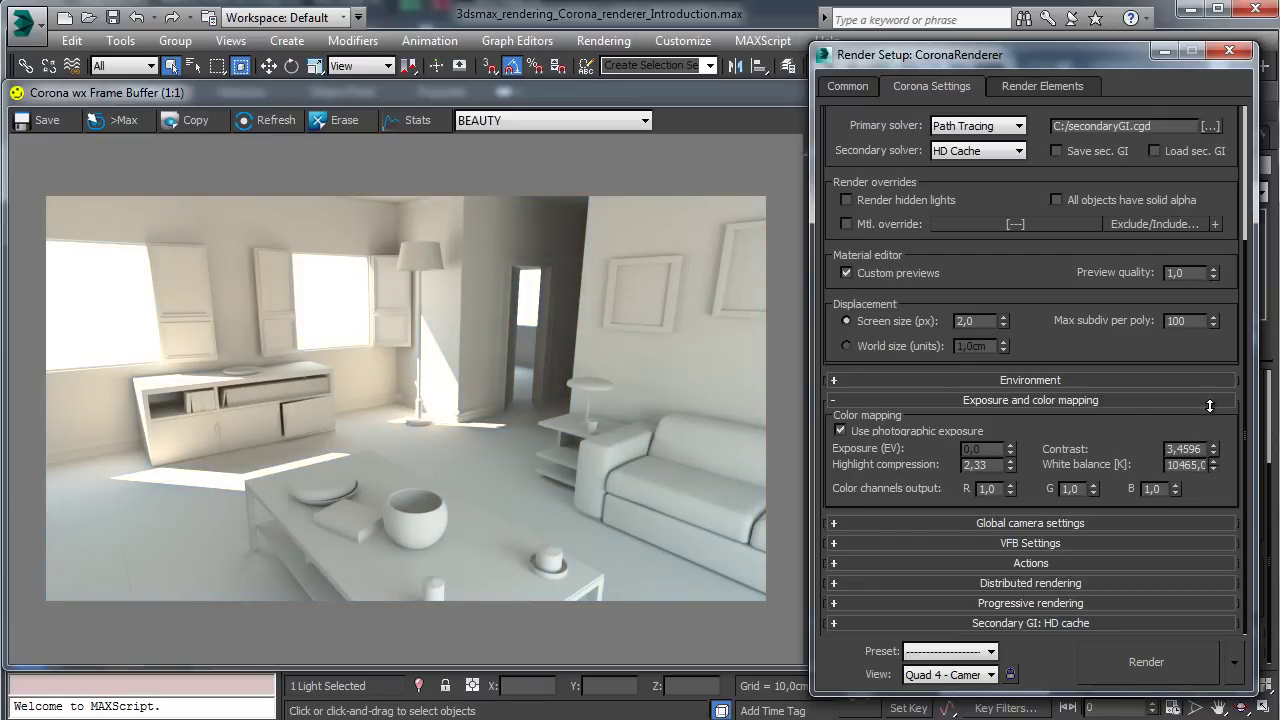
Step: Set white balance to 10400 and colour channels to R 1,09, G 1,03, B 1,01
drag(1209, 405, 1209, 408)
drag(1001, 57, 952, 60)
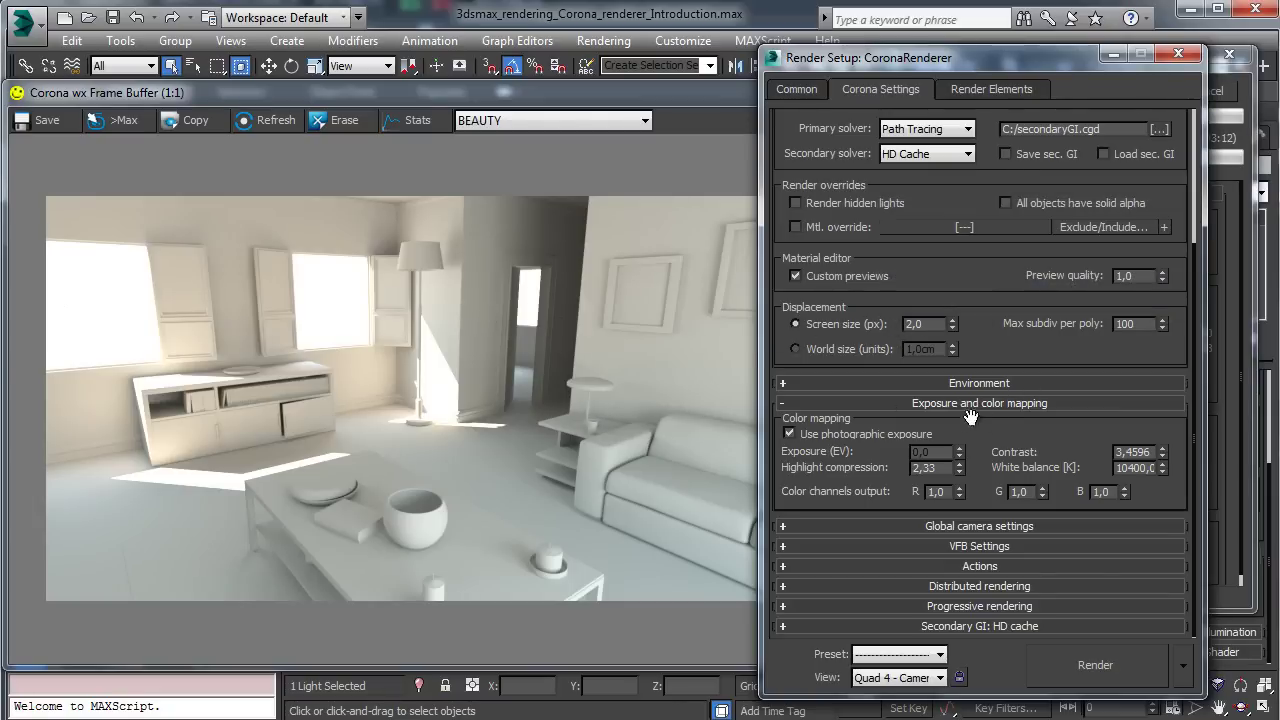
mouse_move(957, 500)
mouse_down()
mouse_move(963, 510)
mouse_move(970, 483)
mouse_up()
drag(1046, 491, 1043, 485)
drag(1128, 490, 1128, 497)
Step: Stop the render at 527 passes and bring the finished frame buffer forward
click(1243, 84)
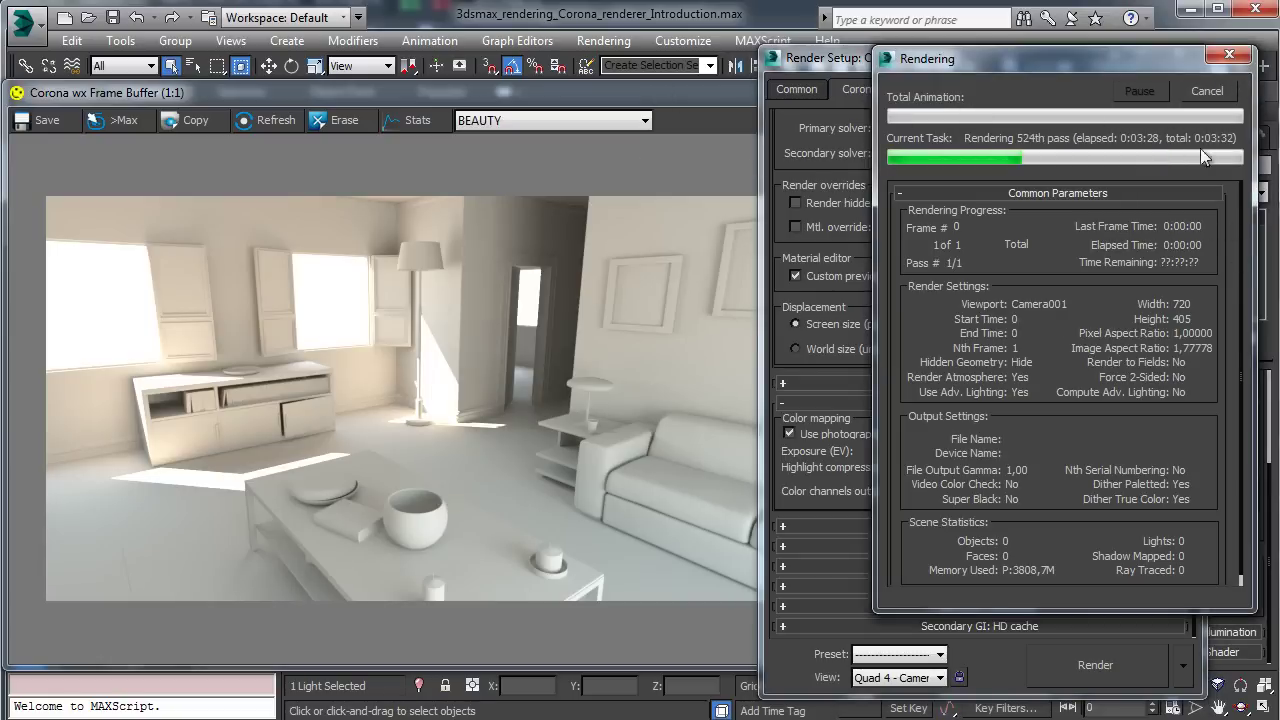
click(1207, 92)
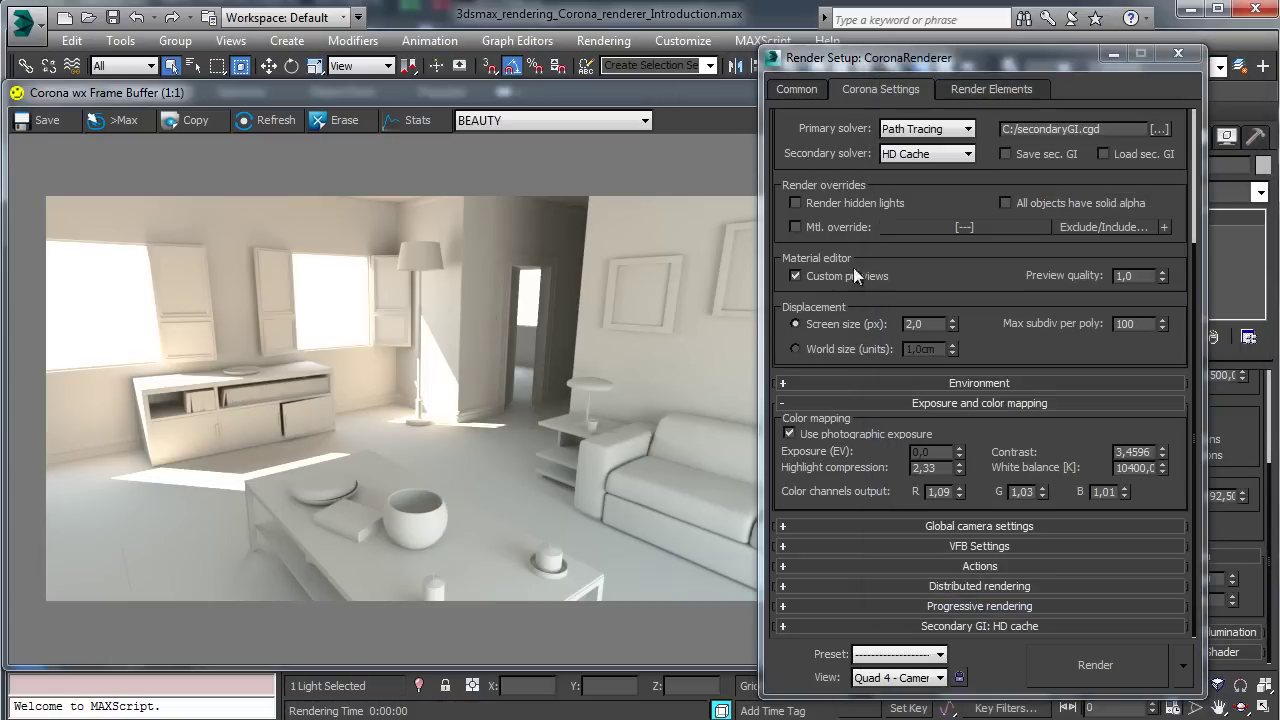
click(675, 117)
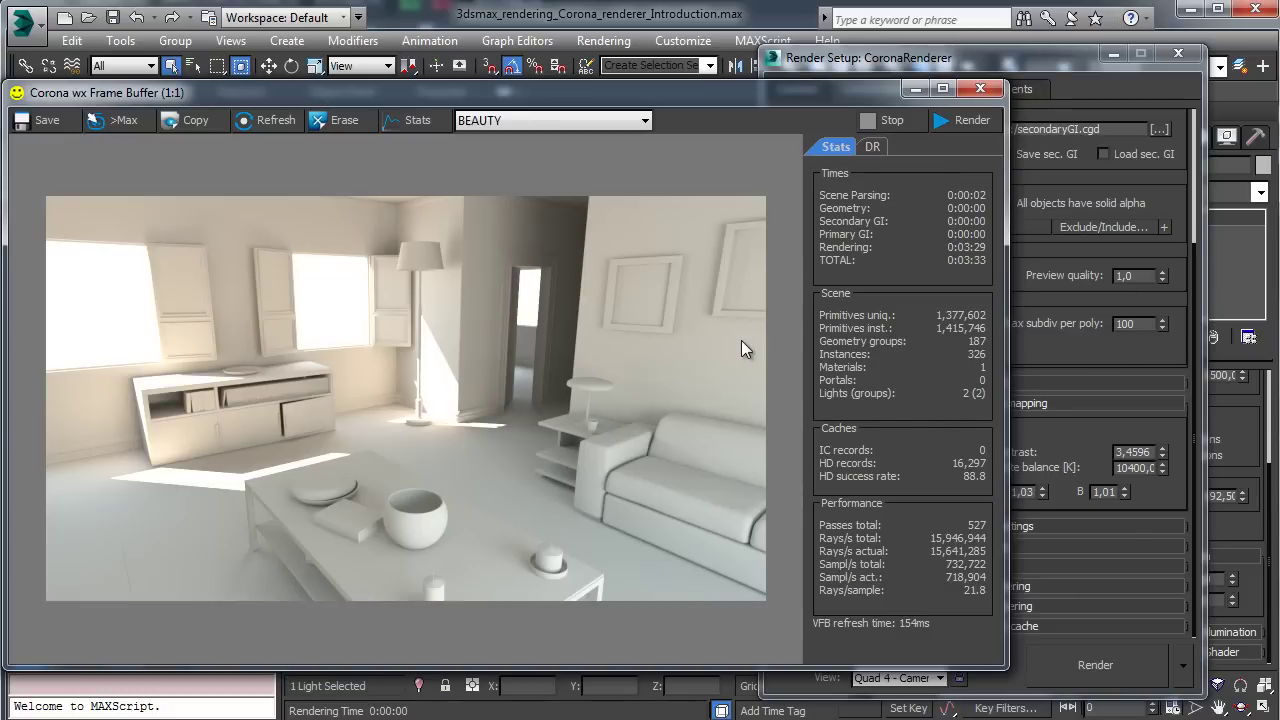
Step: Set CoronaSun001's sun rotation to 10 and re-render the living room from the camera
click(915, 88)
click(1113, 53)
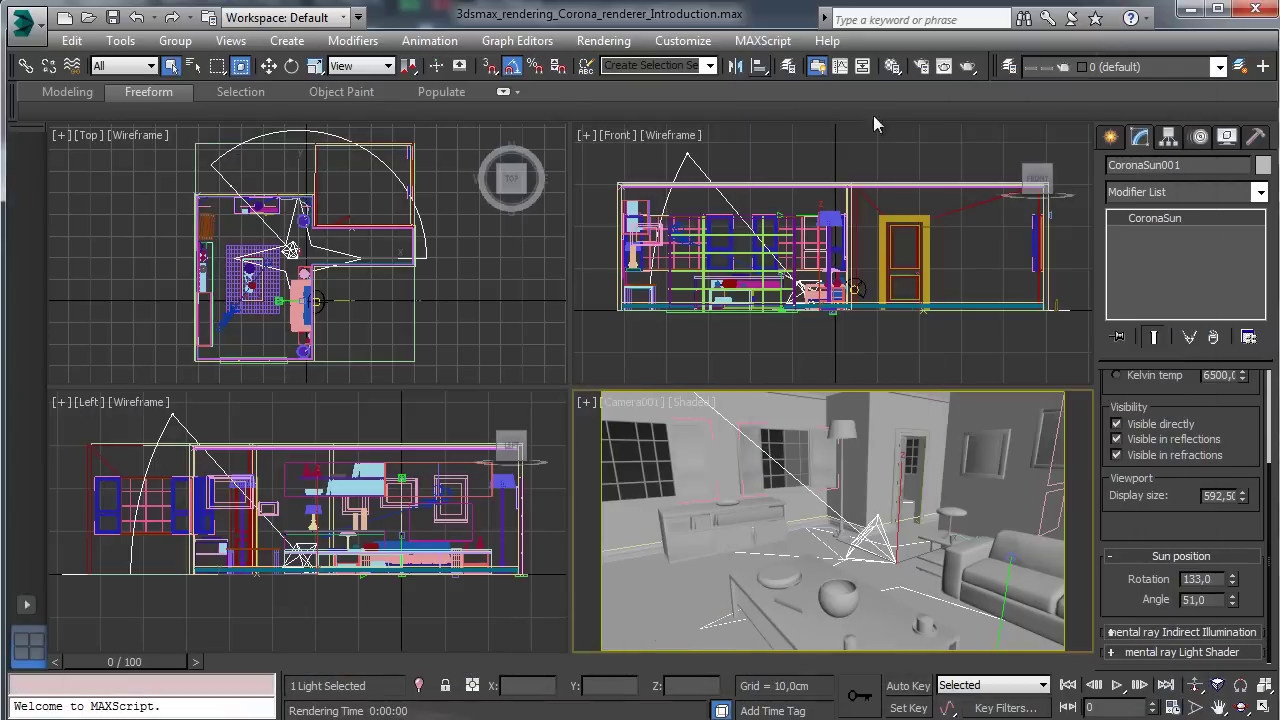
drag(1232, 579, 1244, 710)
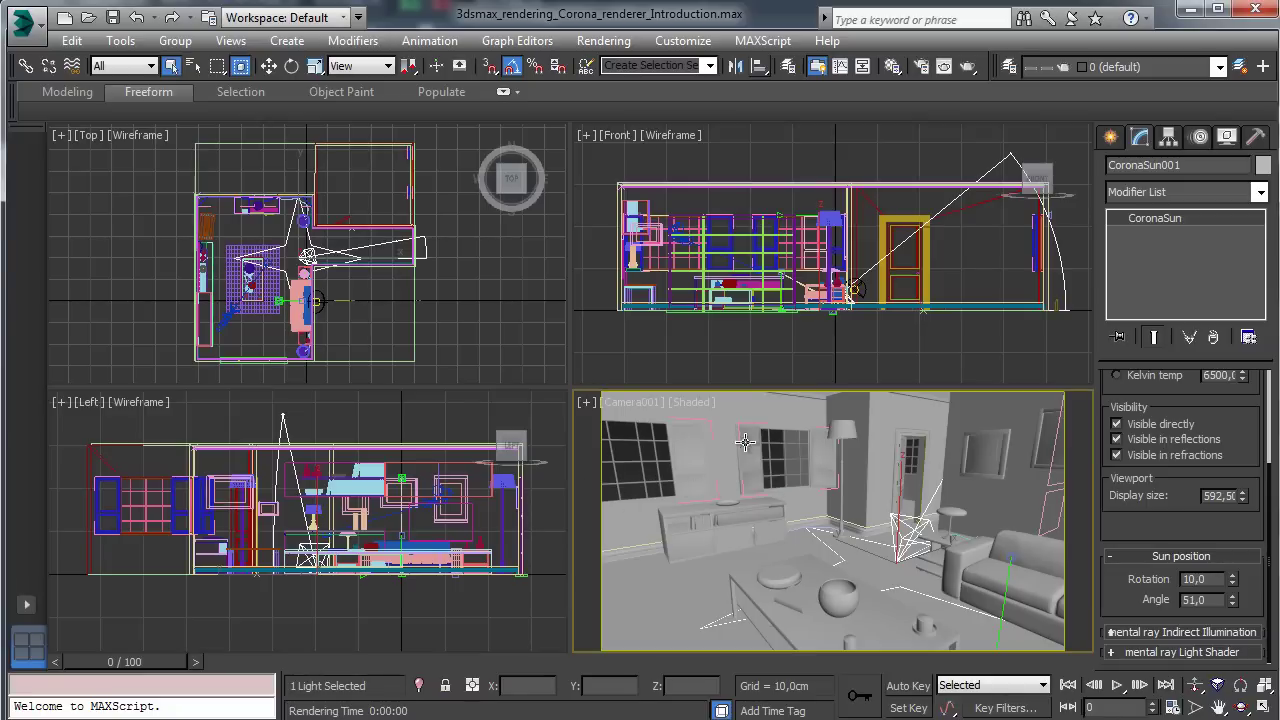
click(968, 67)
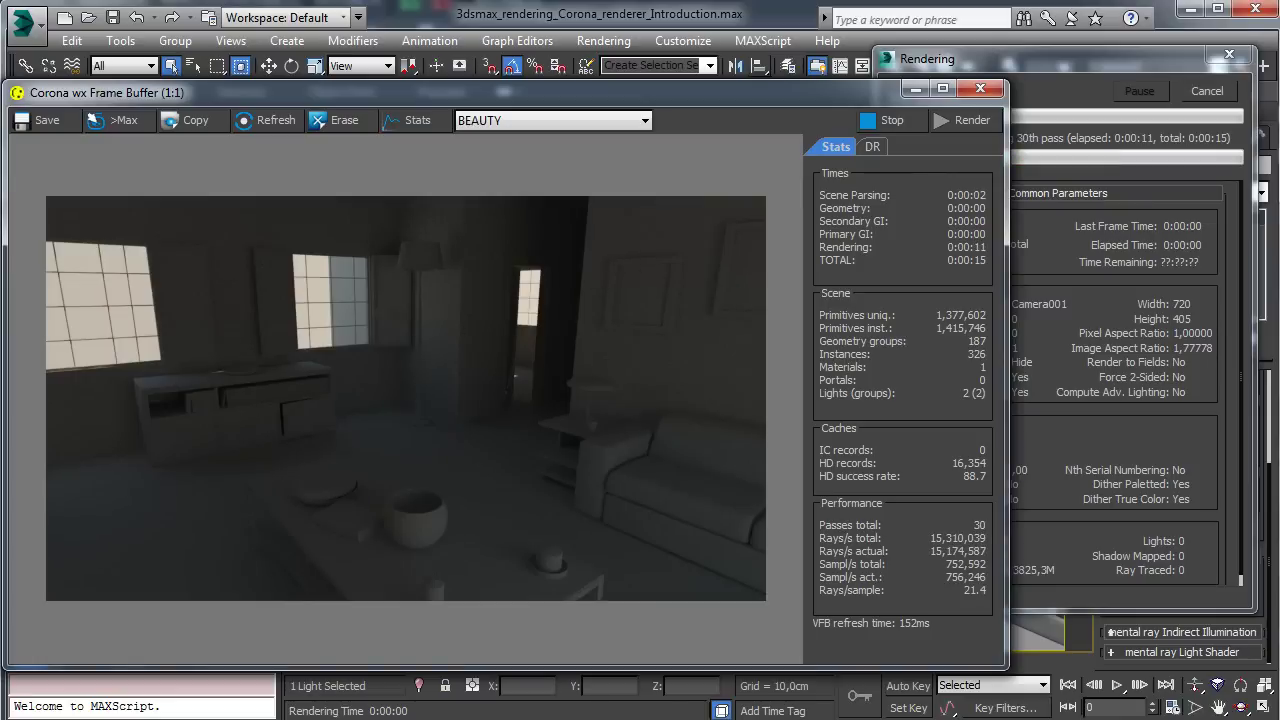
Step: Set highlight compression to 1,3514 and contrast to 1,0 in Corona Settings
key(F10)
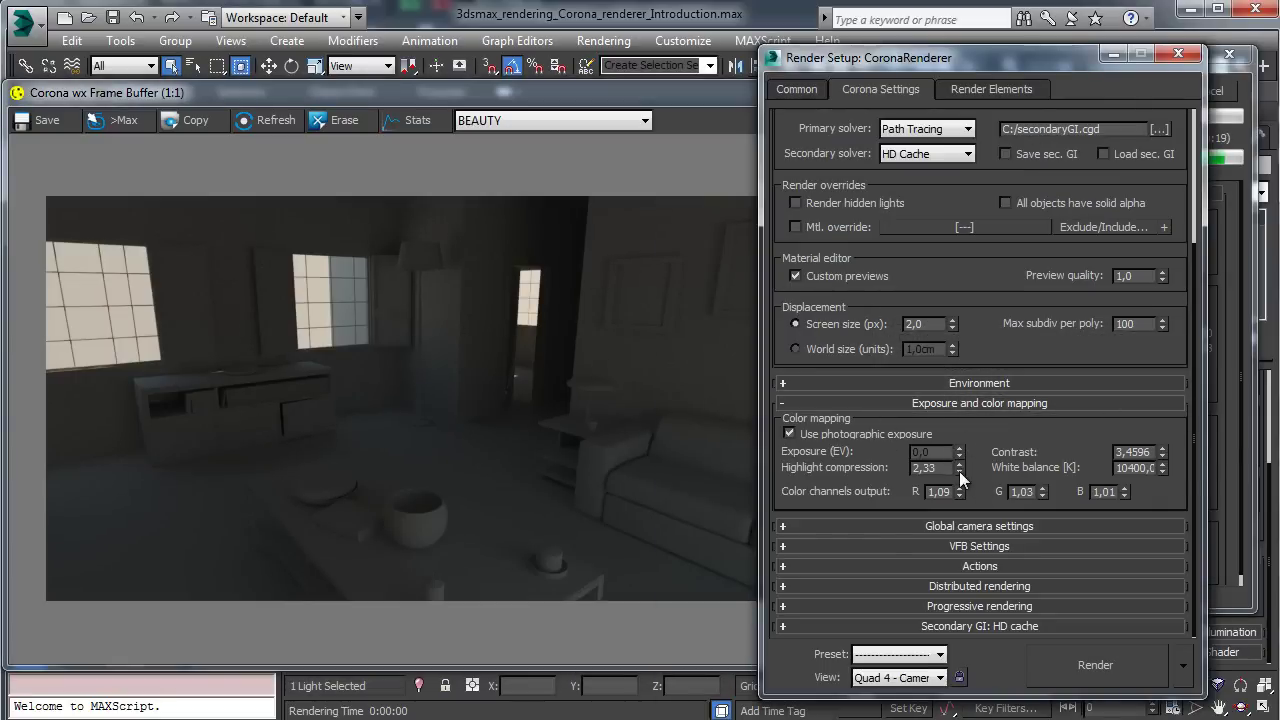
drag(959, 468, 971, 512)
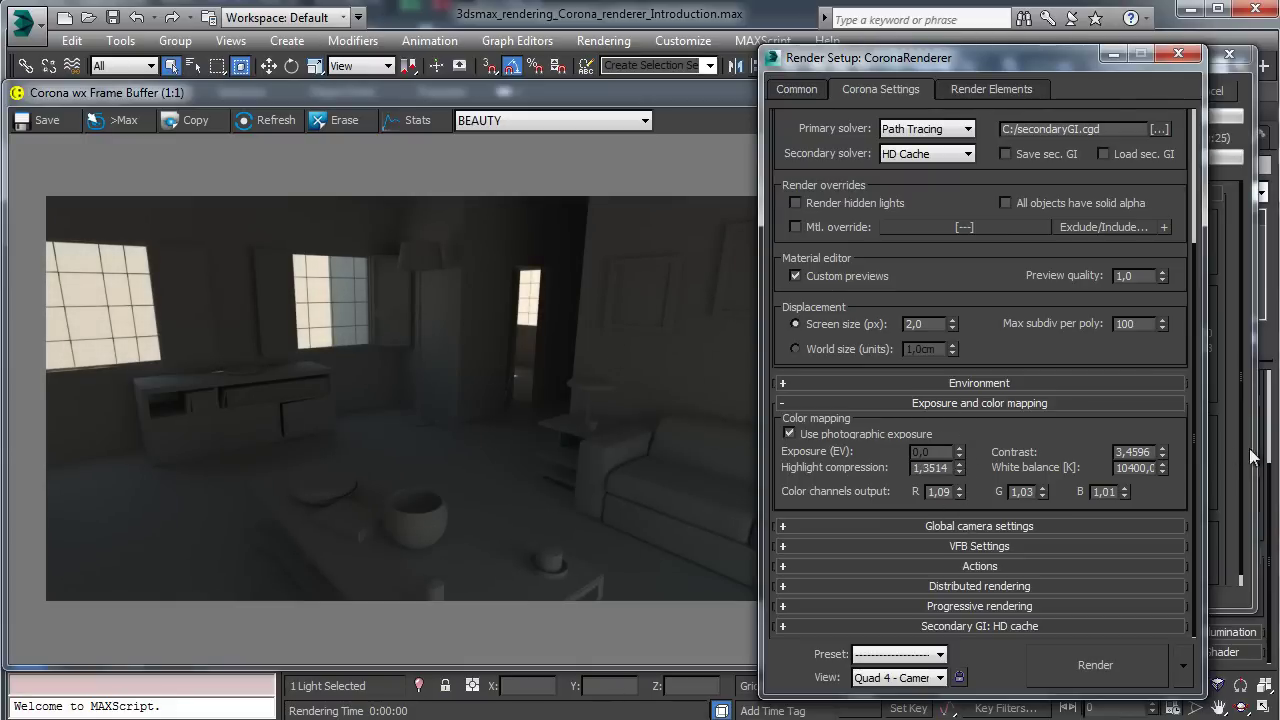
drag(1164, 459, 1168, 635)
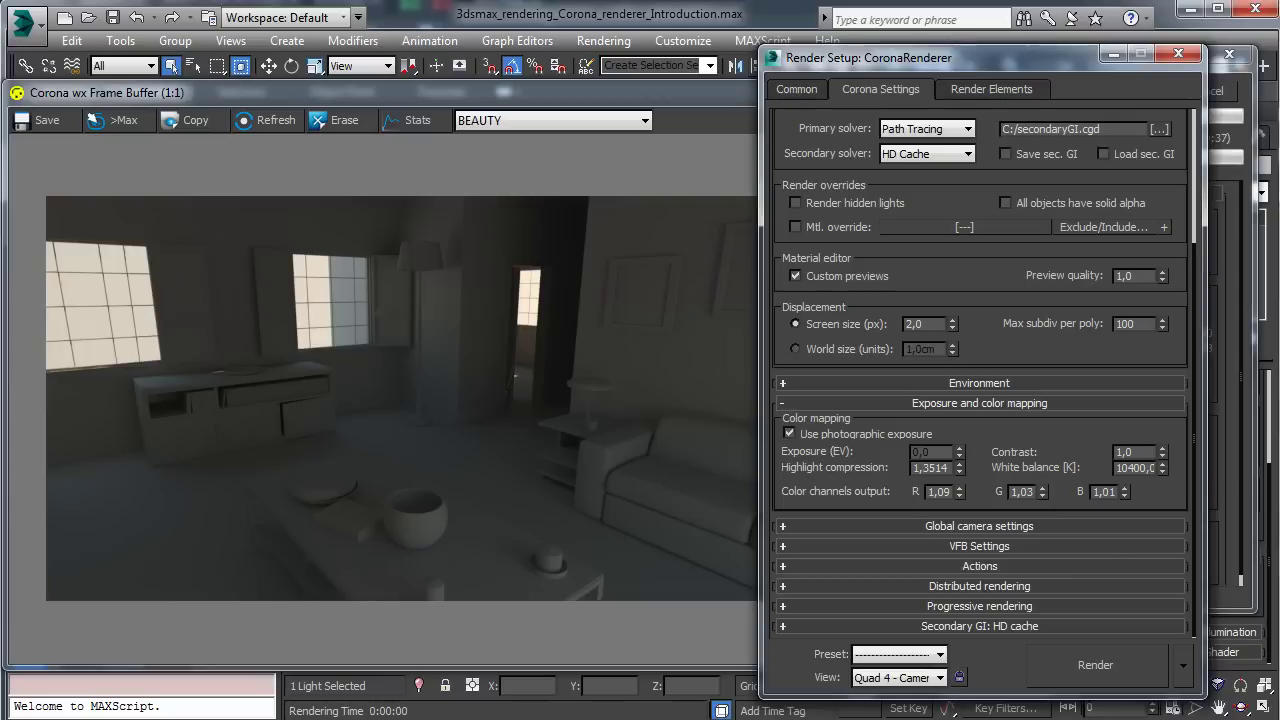
Step: Expand Global camera settings and try adjusting the global ISO
click(932, 526)
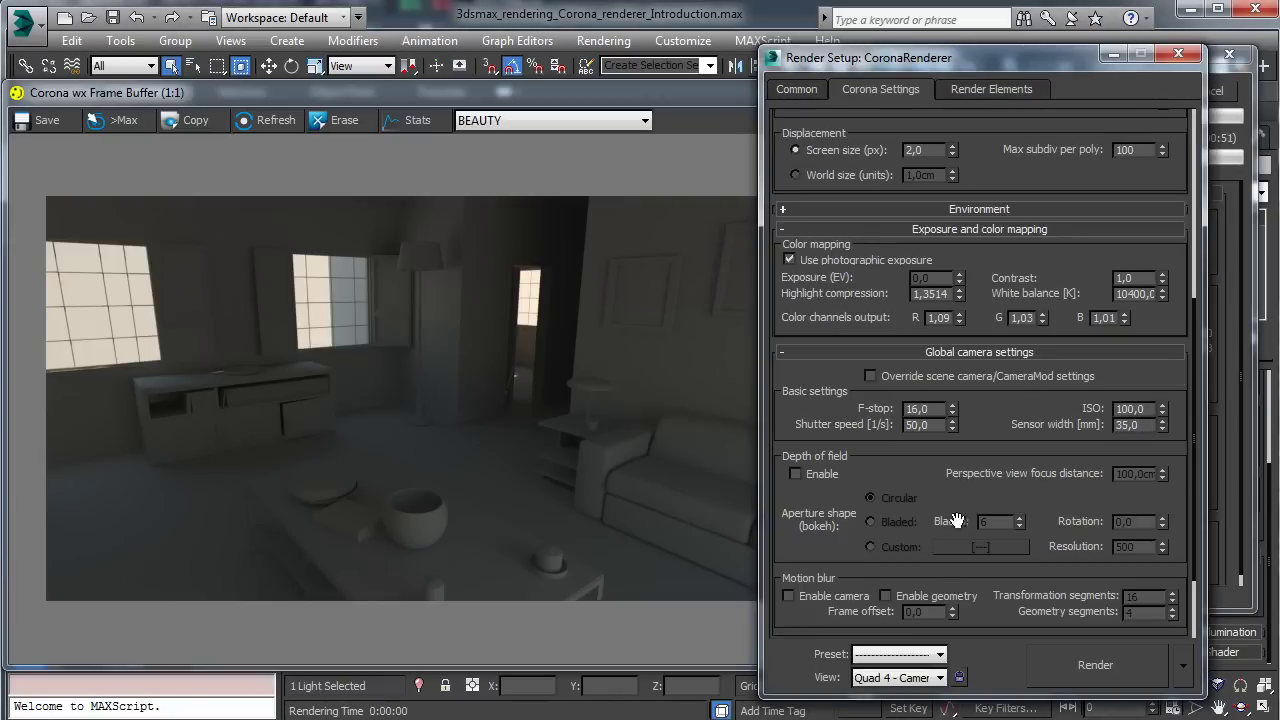
scroll(985, 405, up, 1)
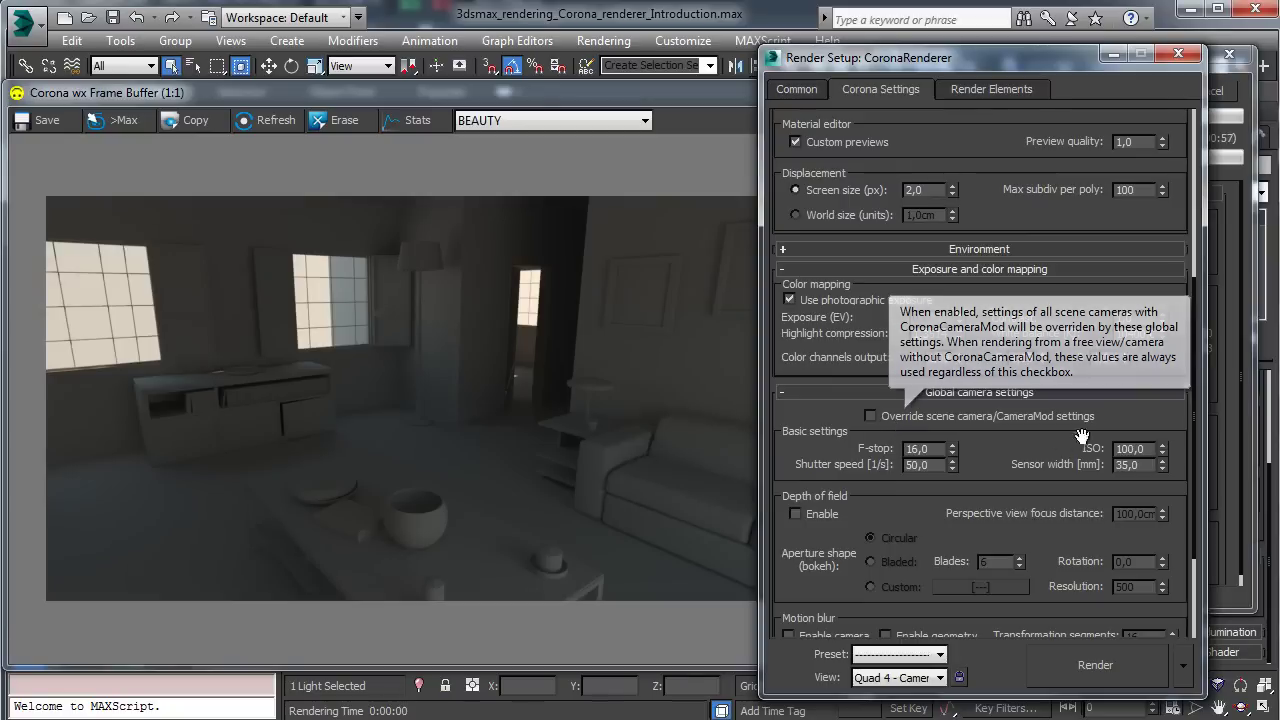
drag(1165, 448, 1085, 448)
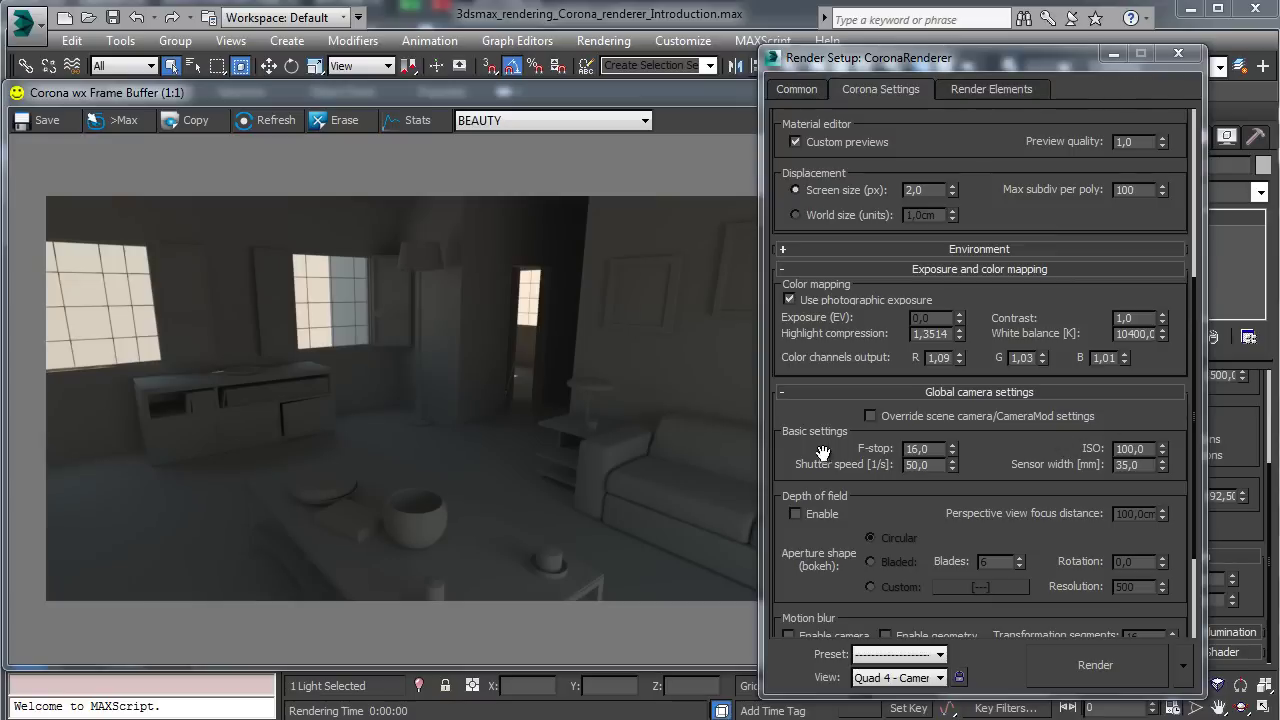
mouse_move(882, 420)
Step: Select Camera001 and add a CoronaCamMod modifier to it
click(1113, 52)
click(950, 87)
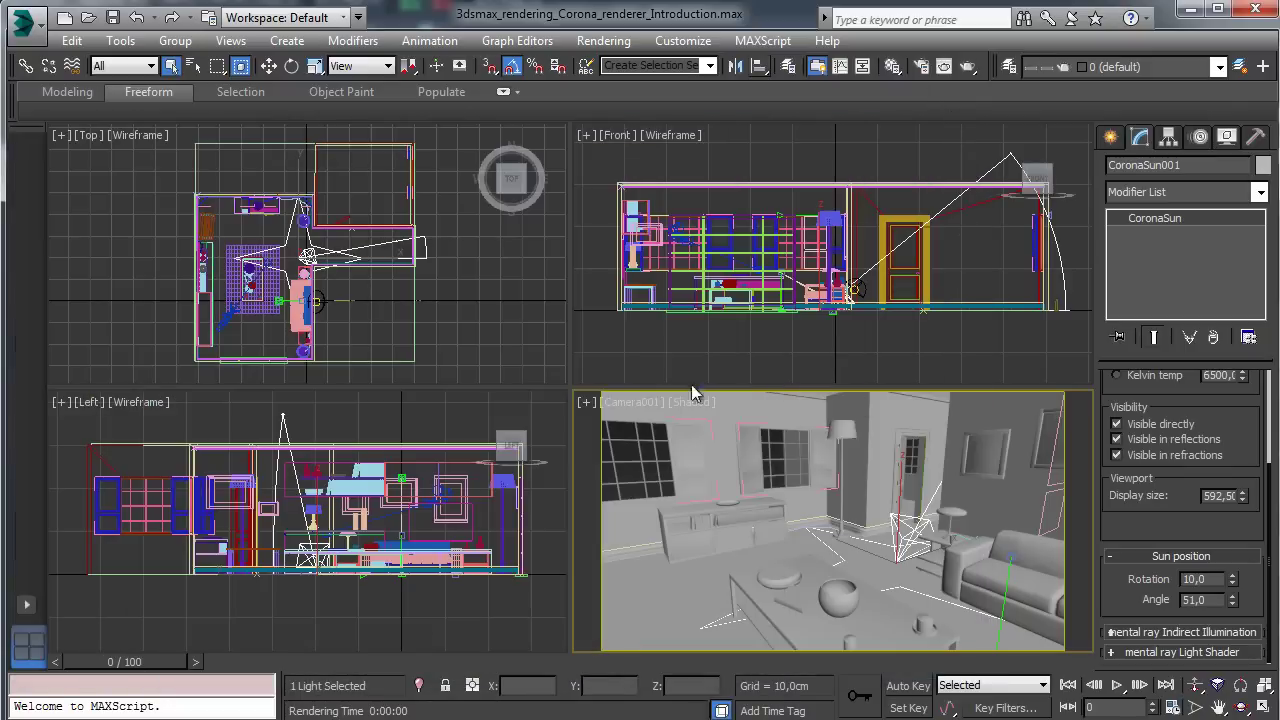
click(617, 408)
click(660, 712)
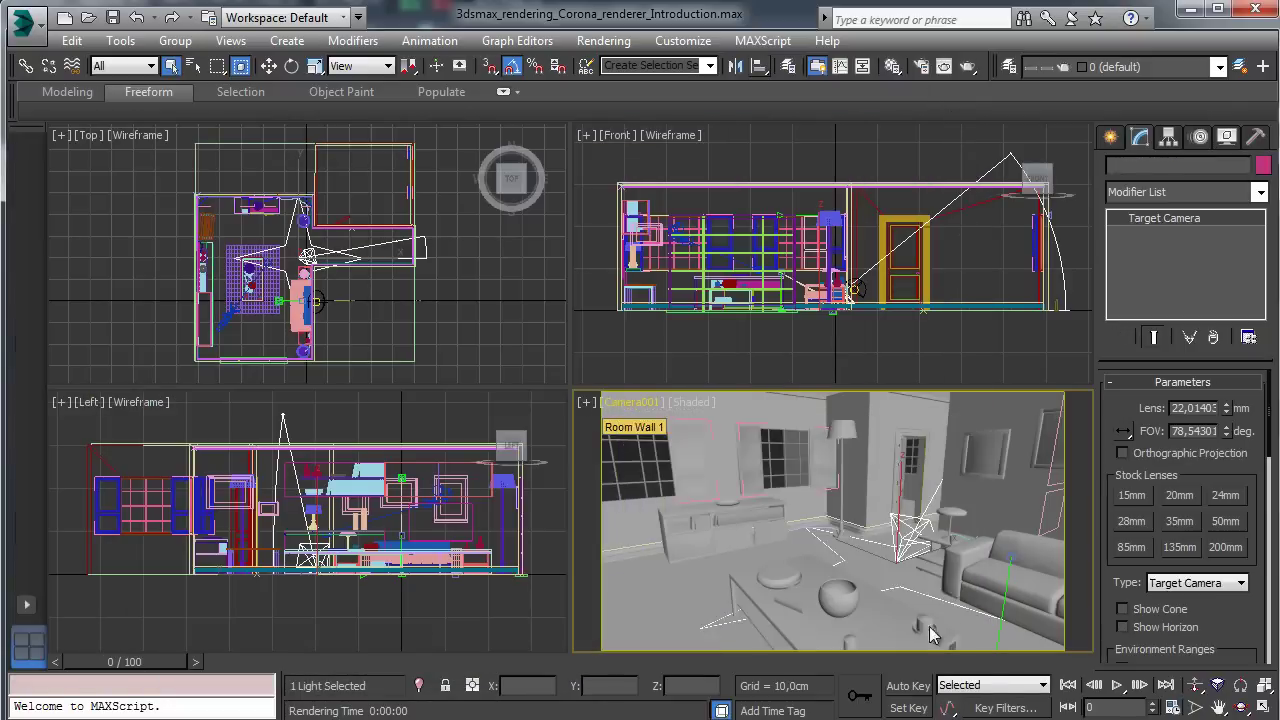
click(1260, 192)
scroll(1180, 380, down, 2)
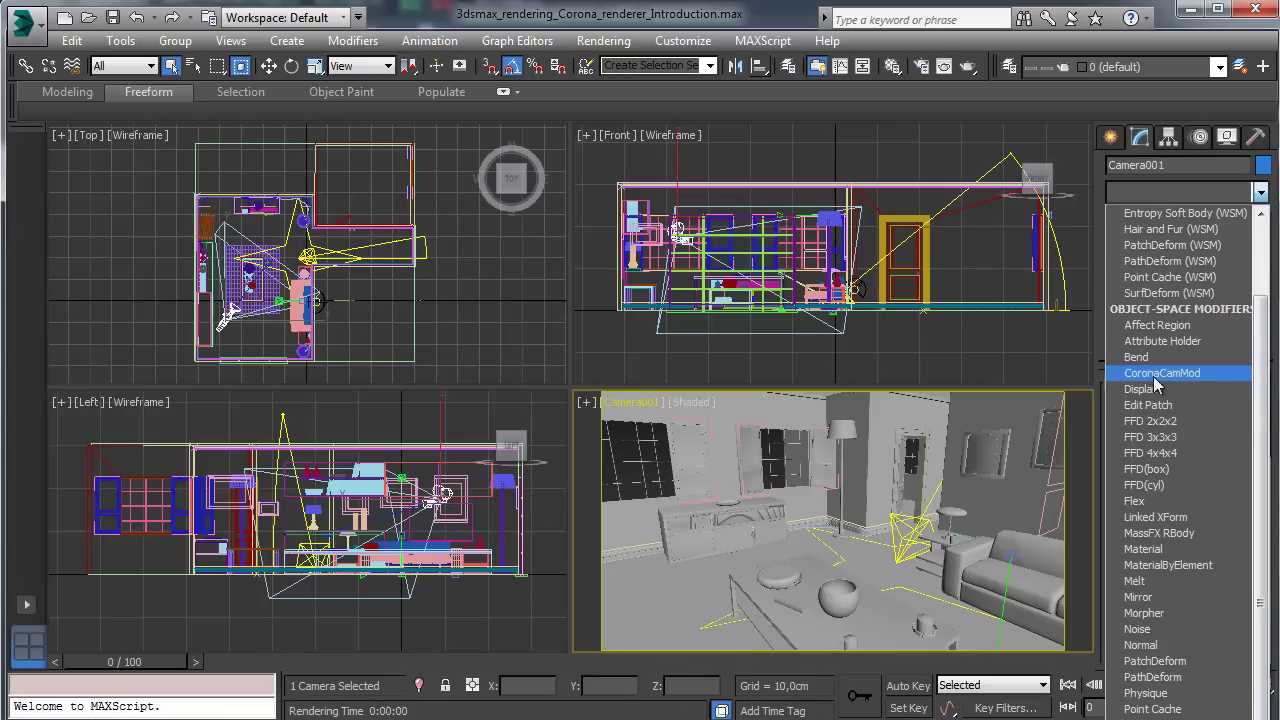
click(1180, 376)
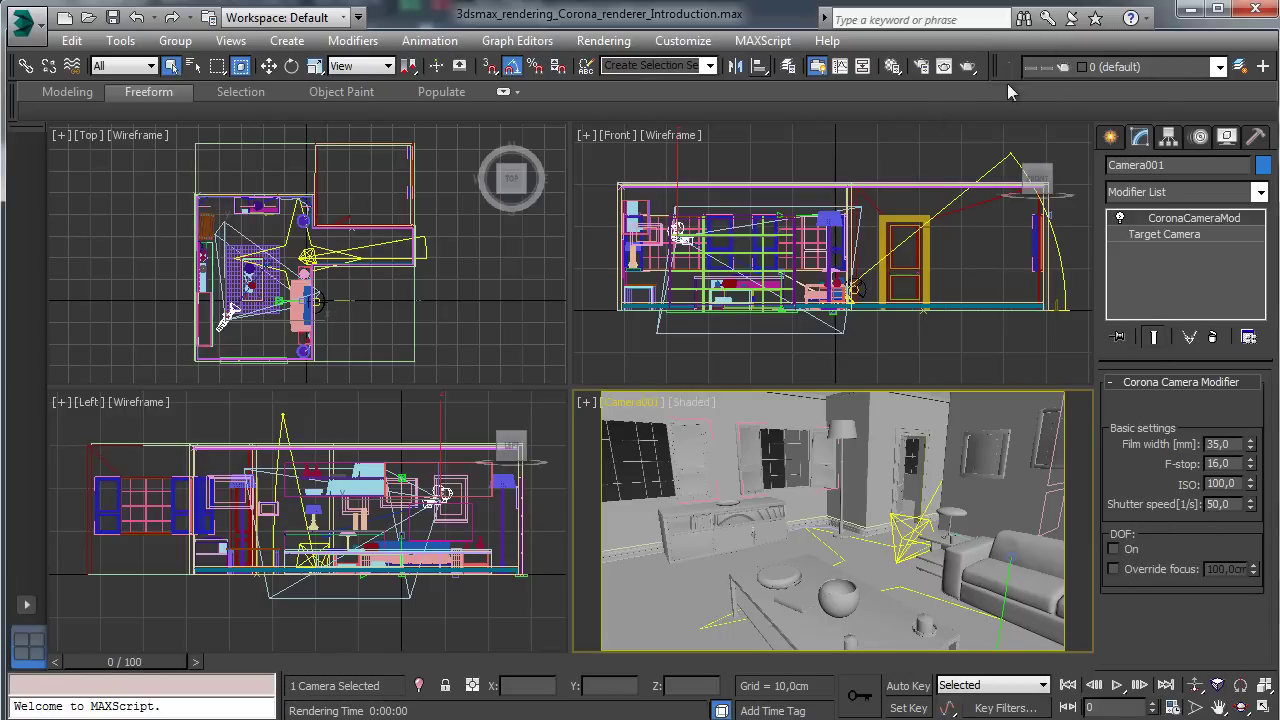
Step: Test-render, set the CoronaCamMod ISO to 300, and re-render the camera view
click(967, 66)
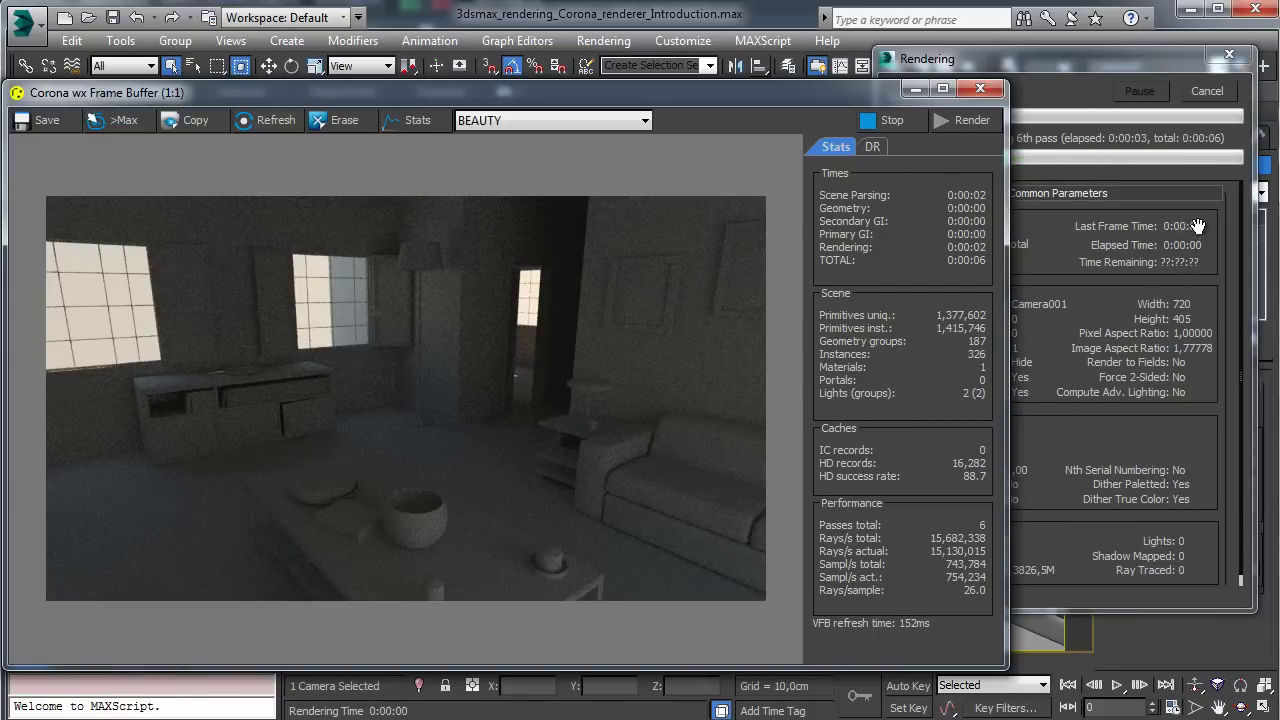
click(1206, 91)
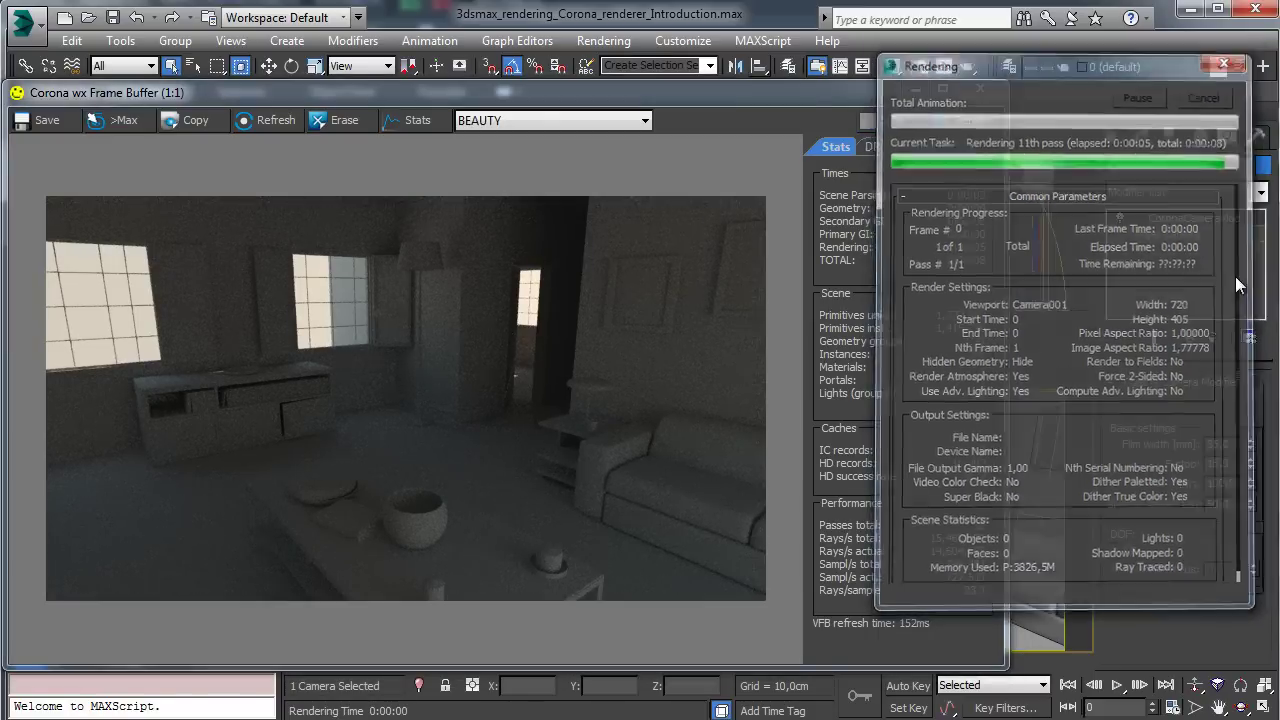
double_click(1222, 483)
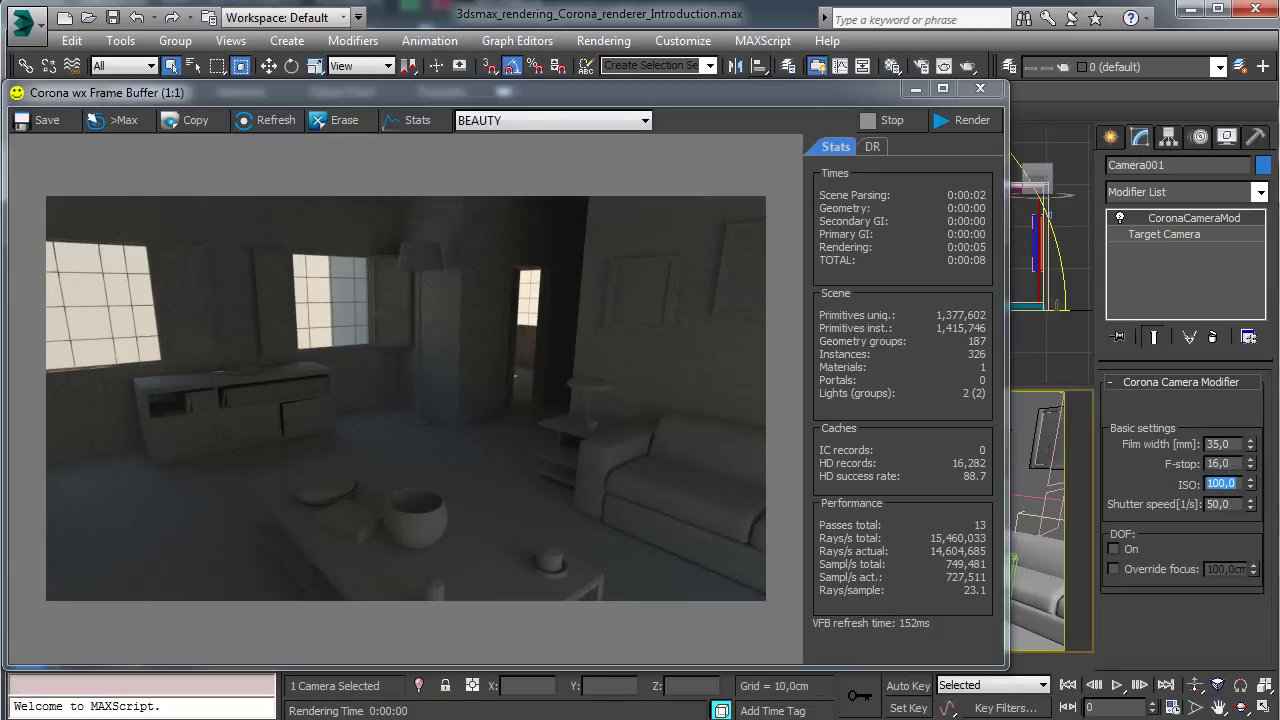
text(300)
key(Return)
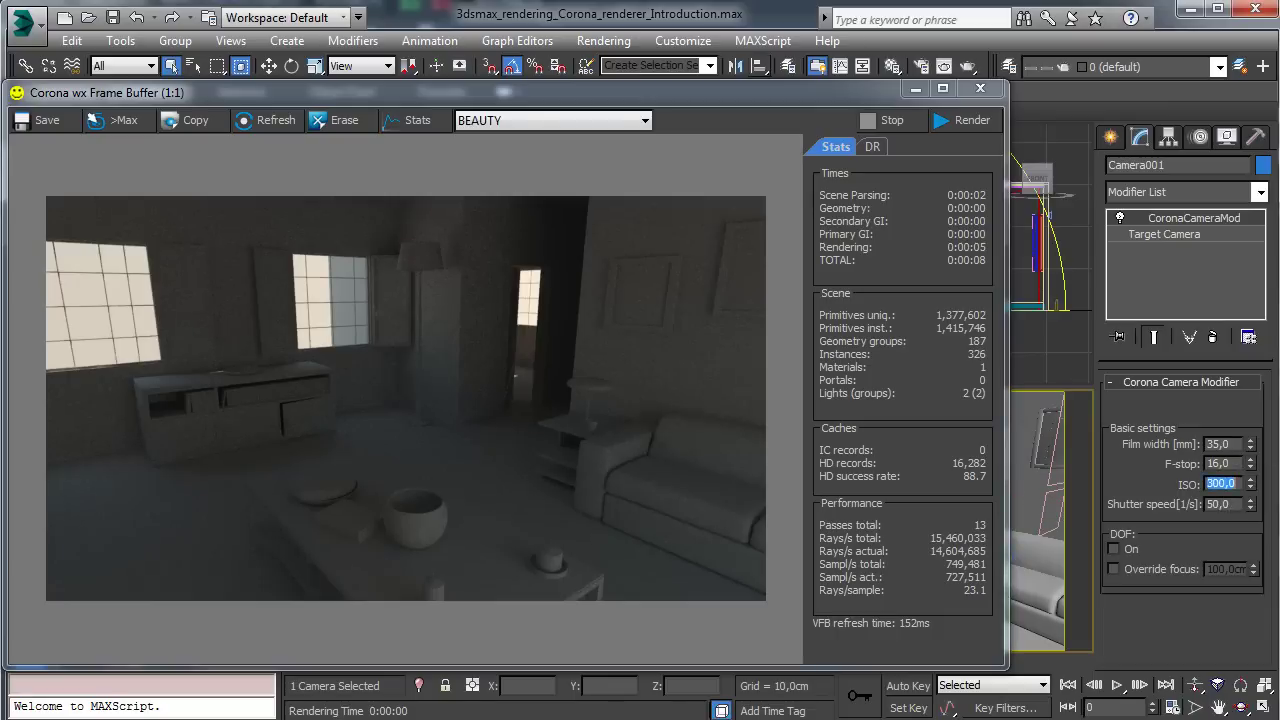
click(982, 121)
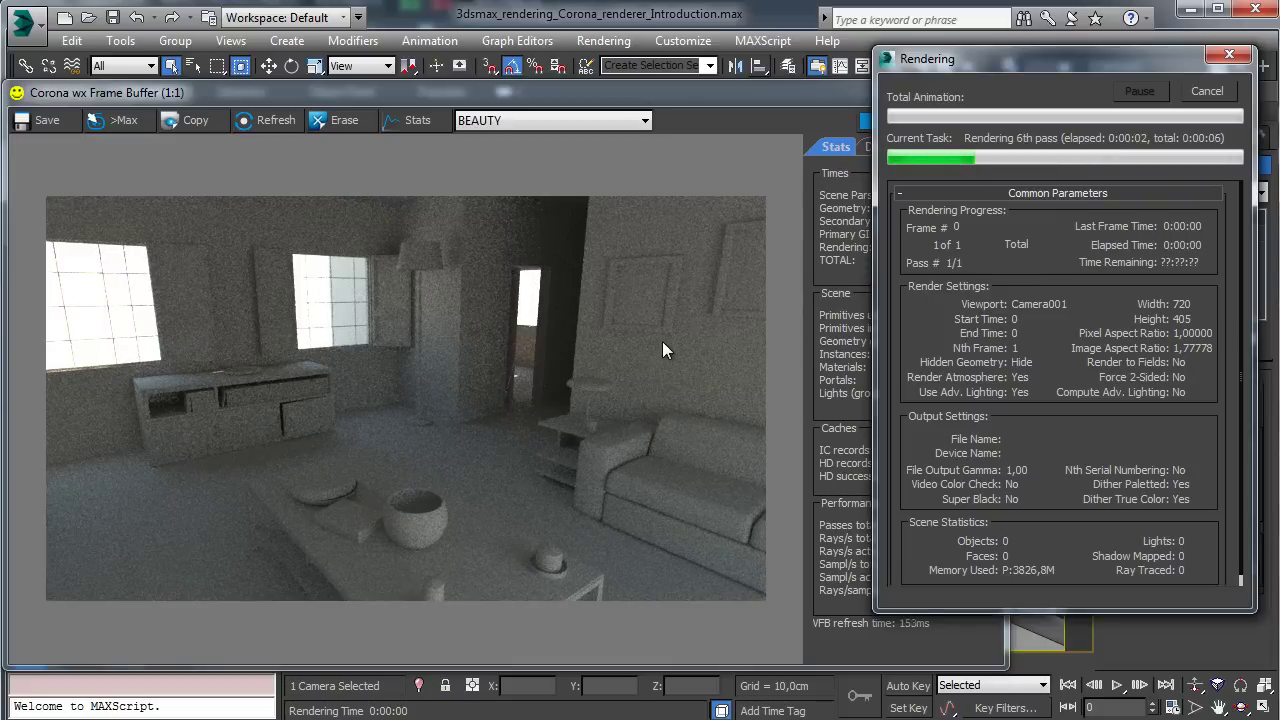
click(1209, 92)
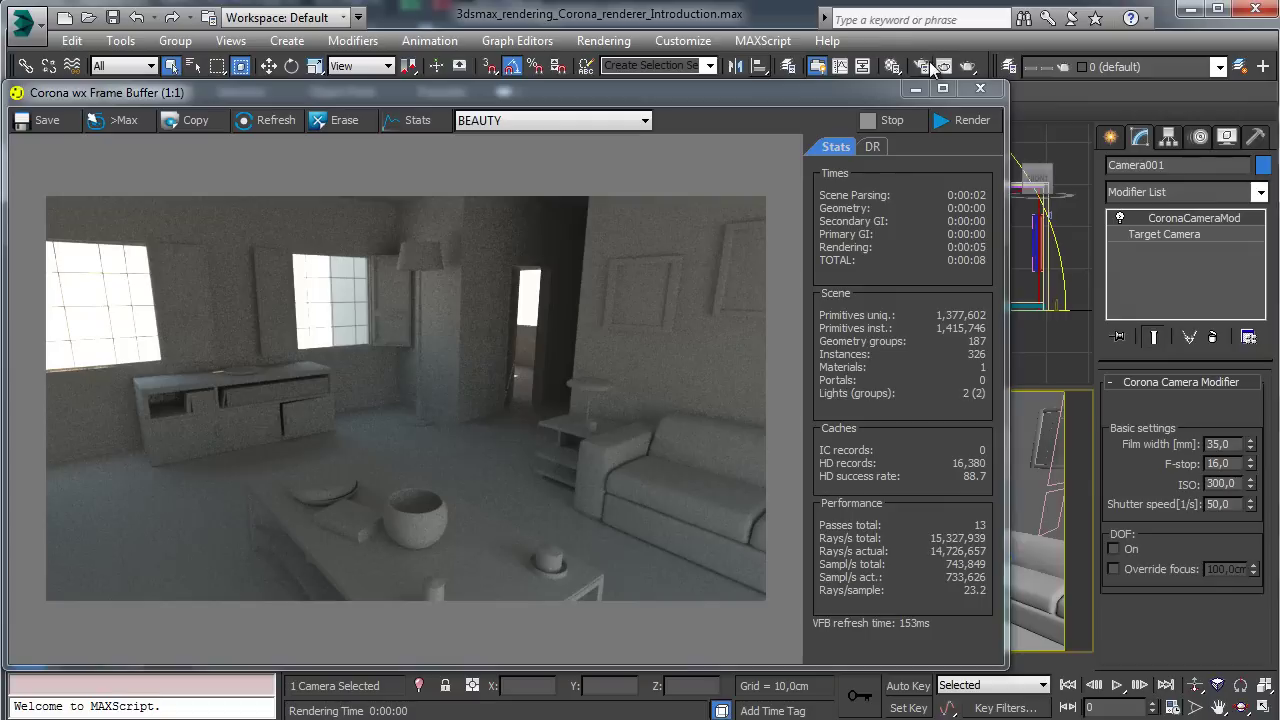
click(930, 66)
Step: Enable Override scene camera/CameraMod settings in Global camera settings and start a render
click(880, 89)
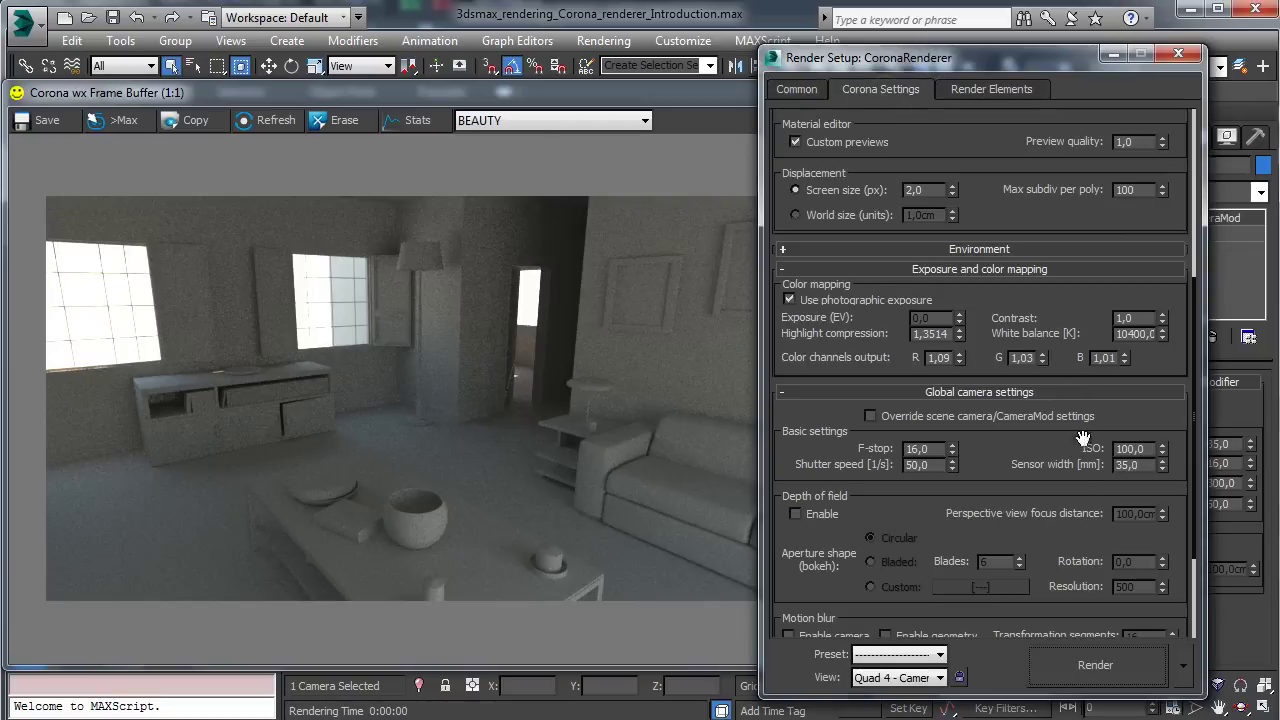
mouse_move(1079, 414)
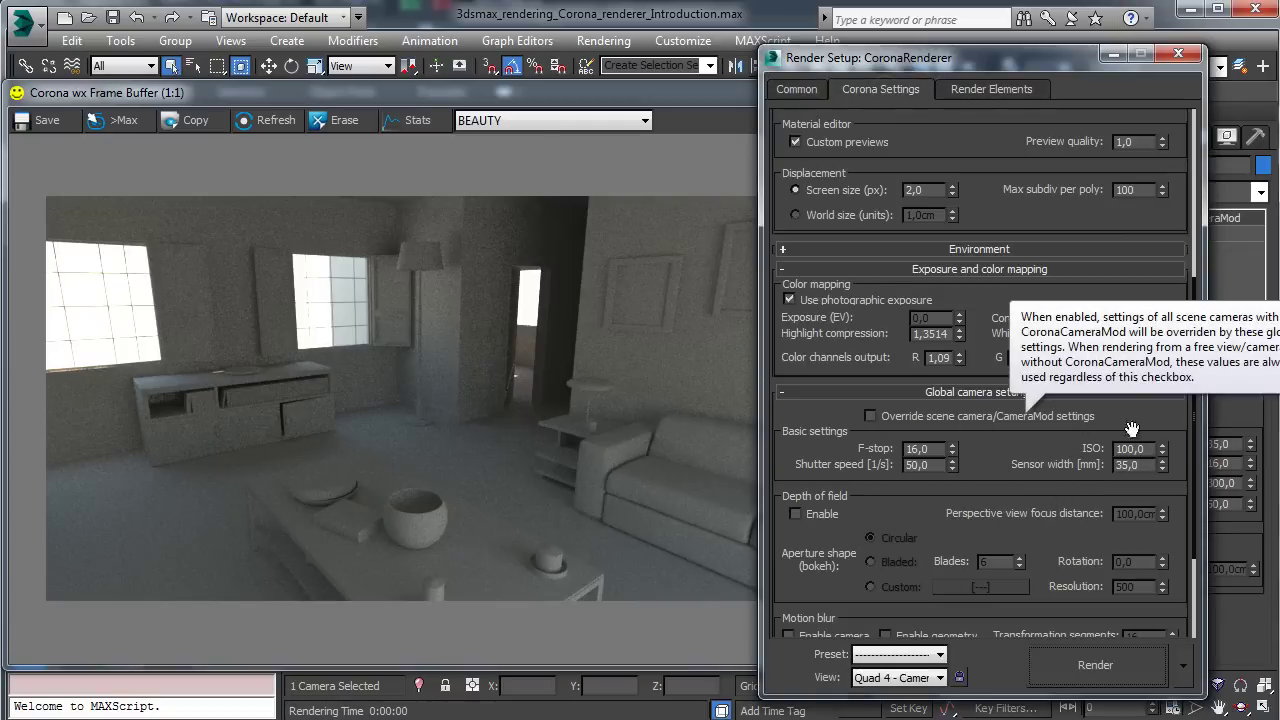
click(912, 415)
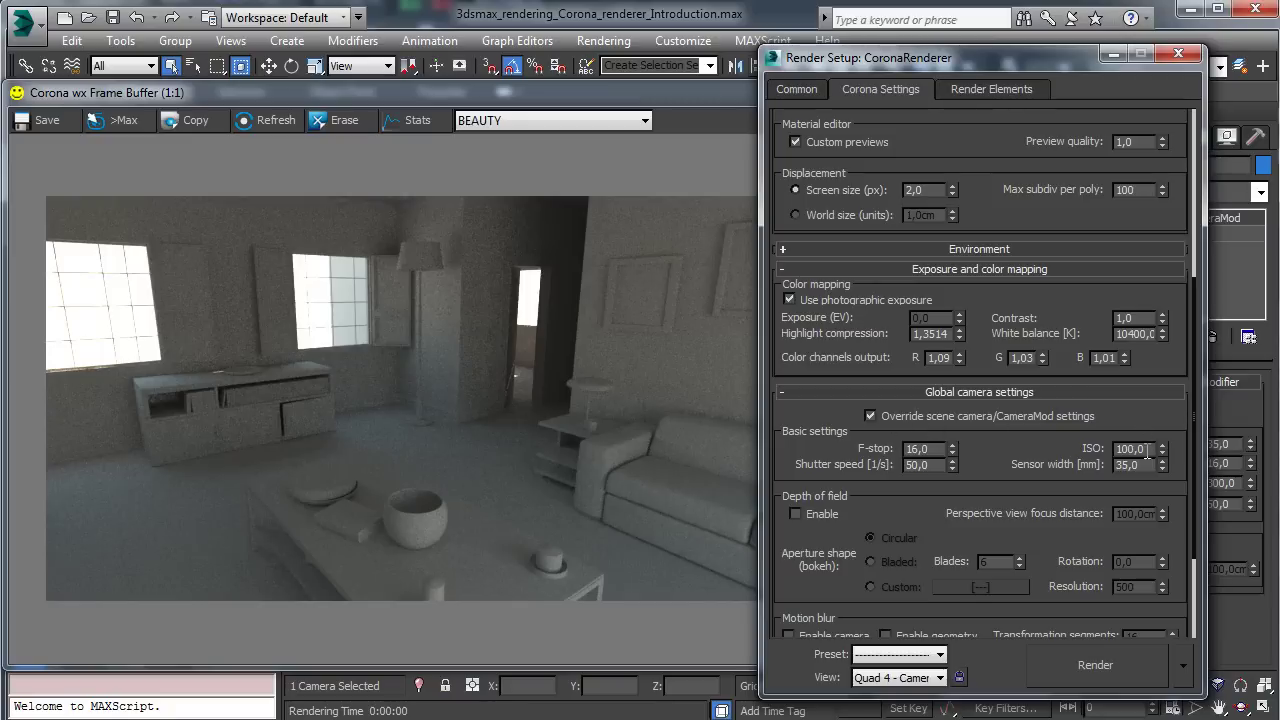
text(45)
click(1118, 658)
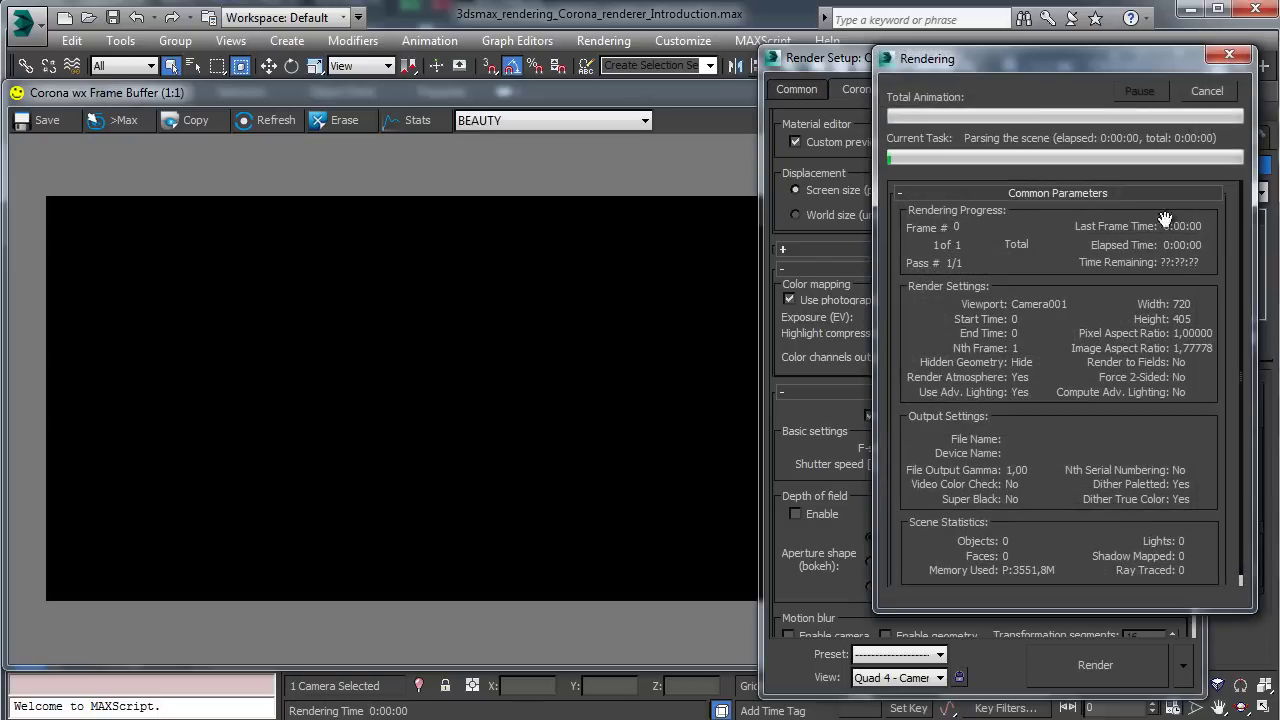
Step: Set the global camera ISO to 450 and watch the render progress
click(846, 63)
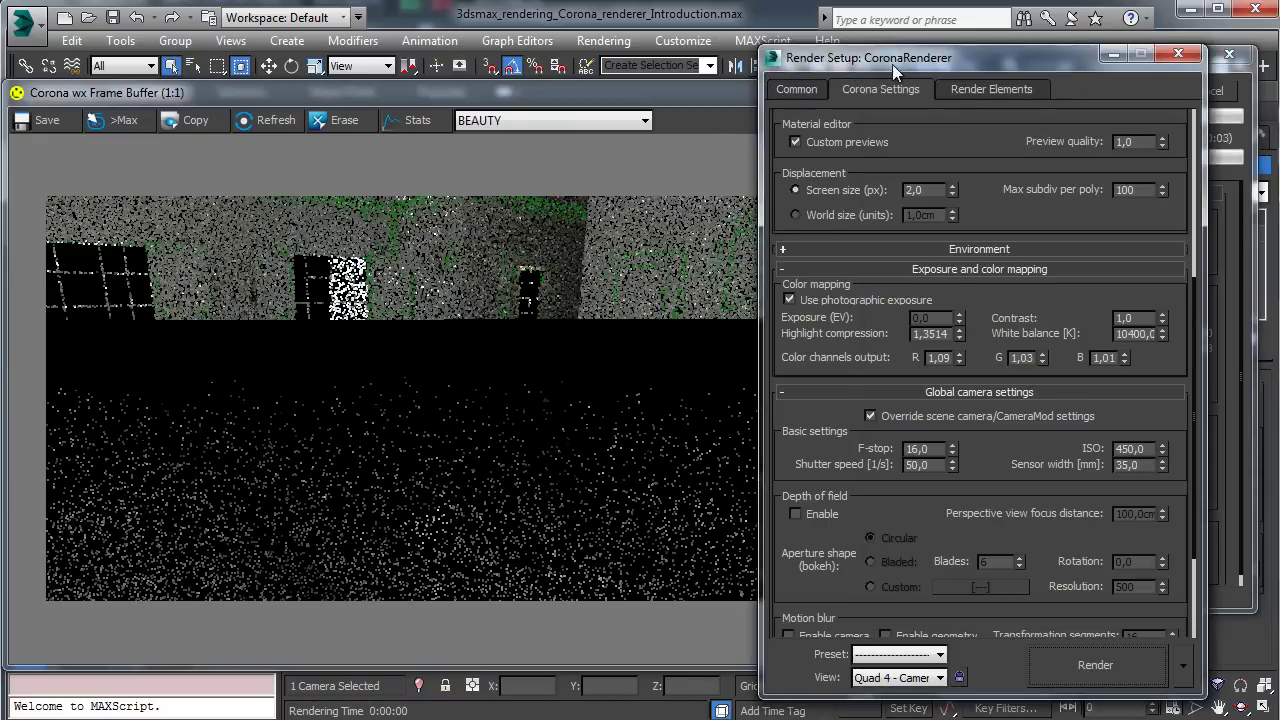
drag(935, 67, 980, 61)
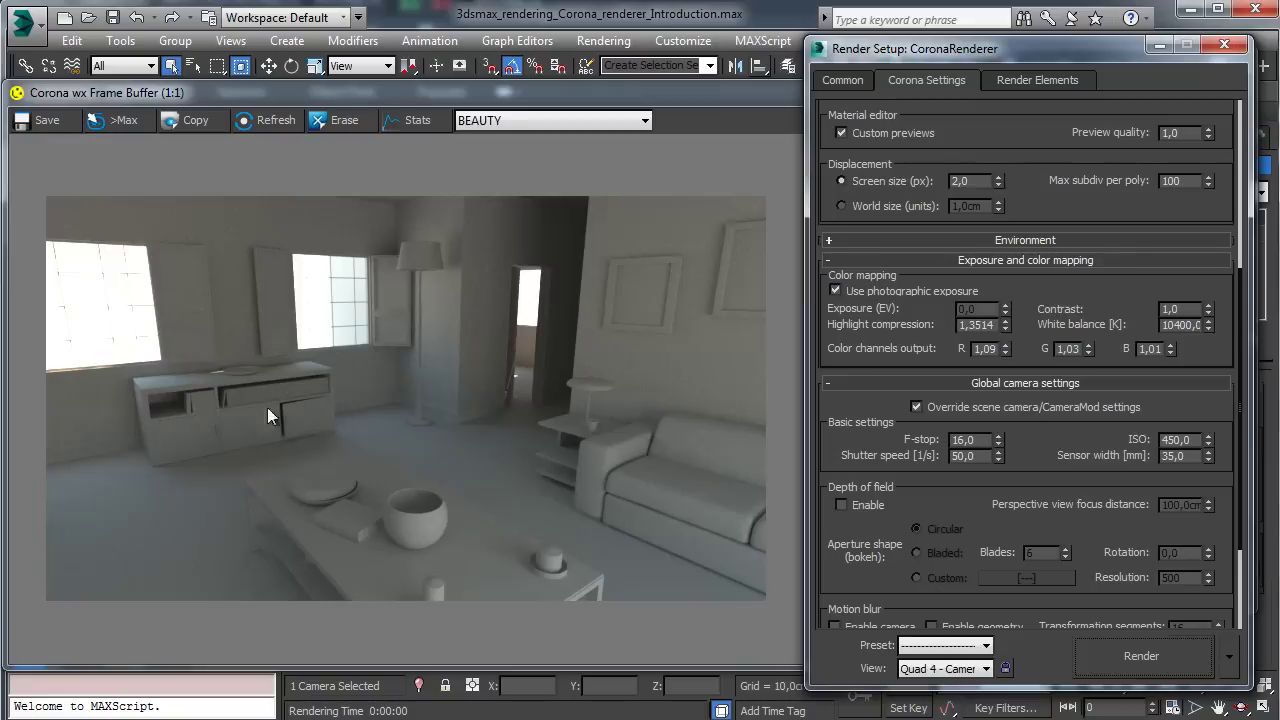
right_click(1208, 440)
double_click(1178, 440)
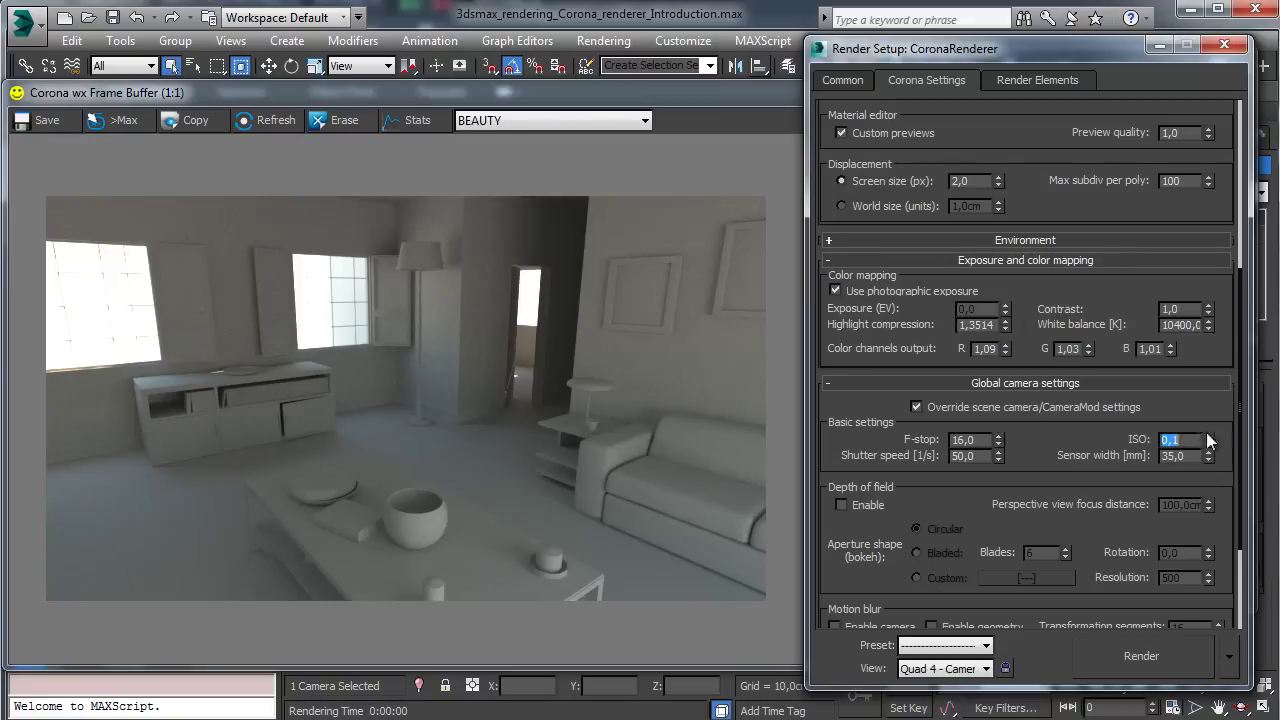
key(Return)
click(1158, 45)
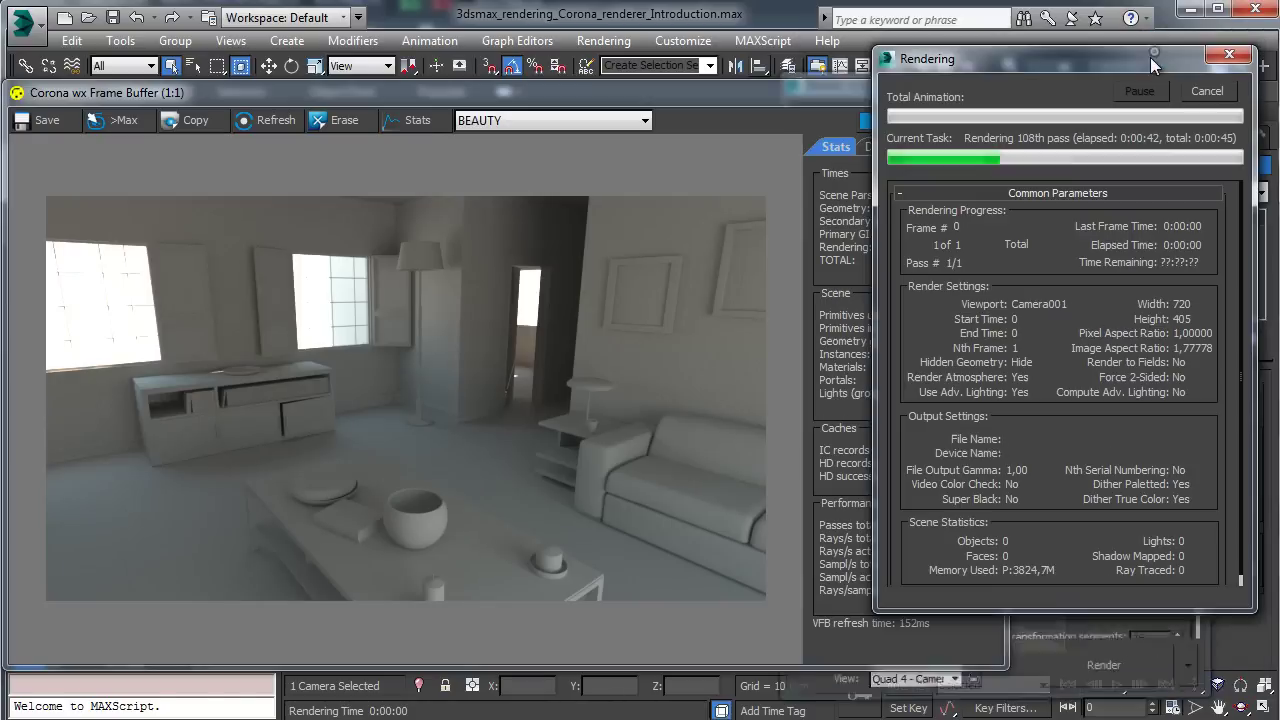
Step: Close the render windows and select CoronaSun001
click(1187, 93)
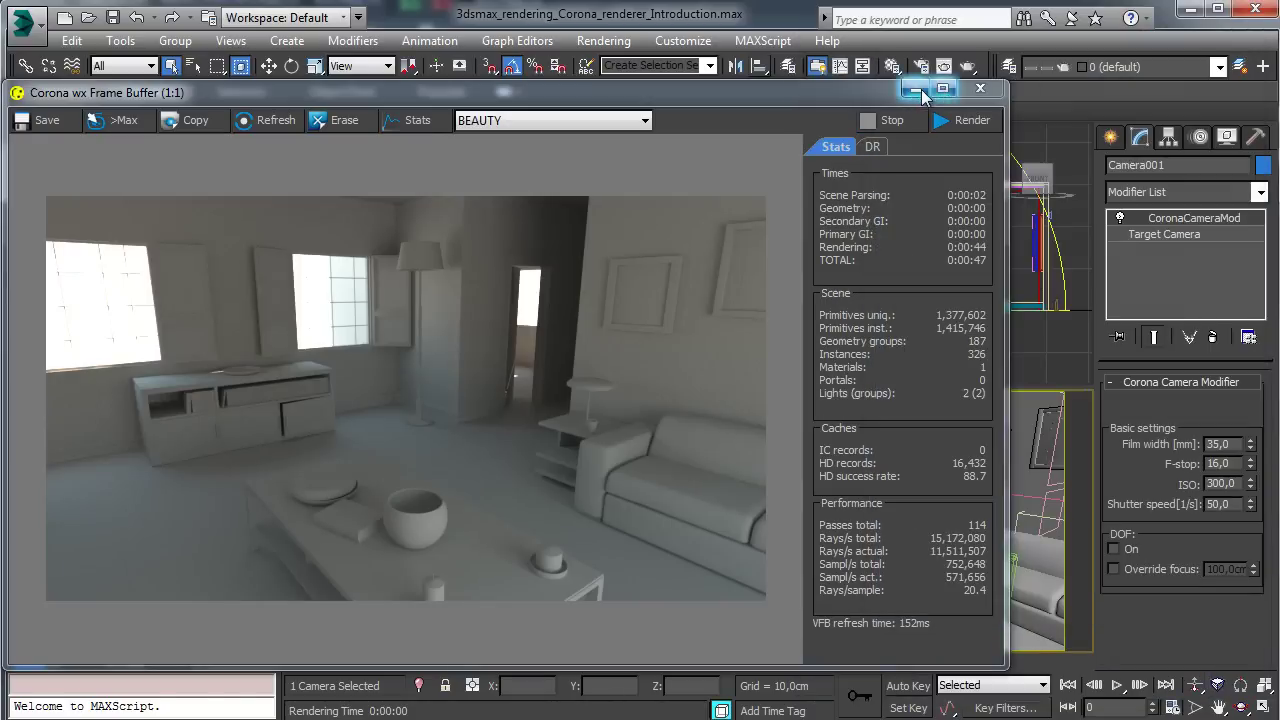
click(912, 96)
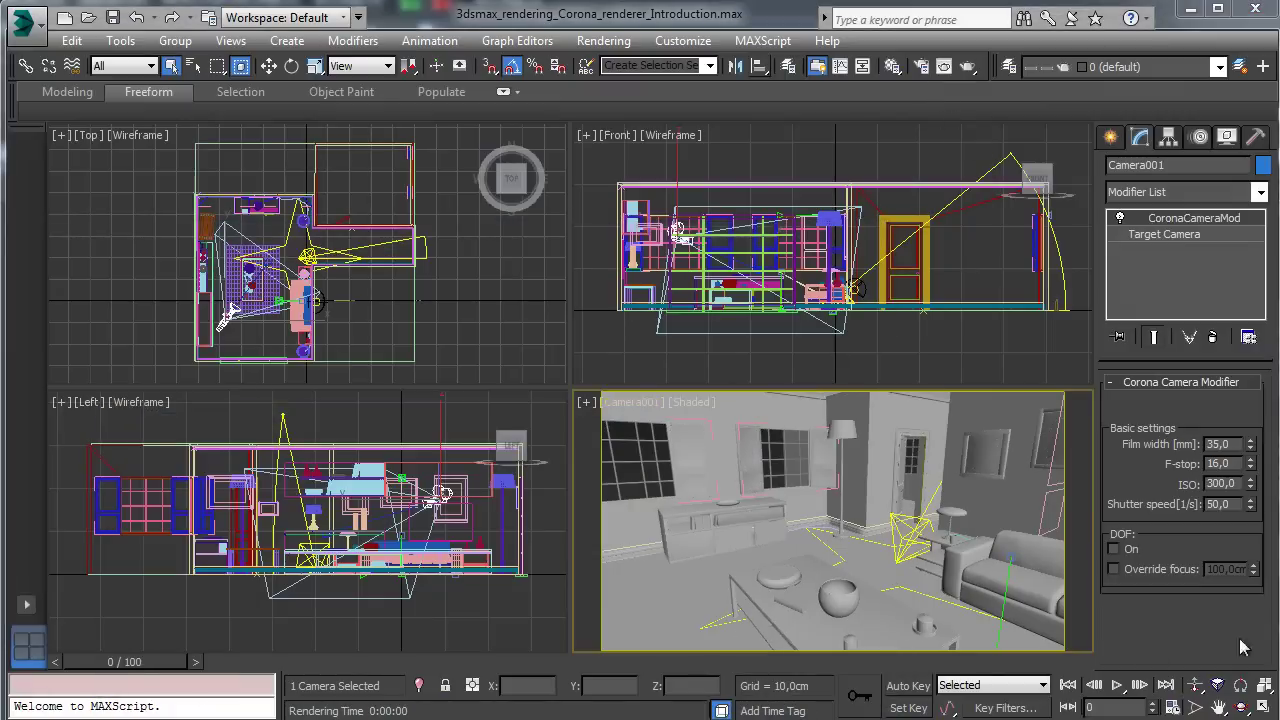
click(948, 206)
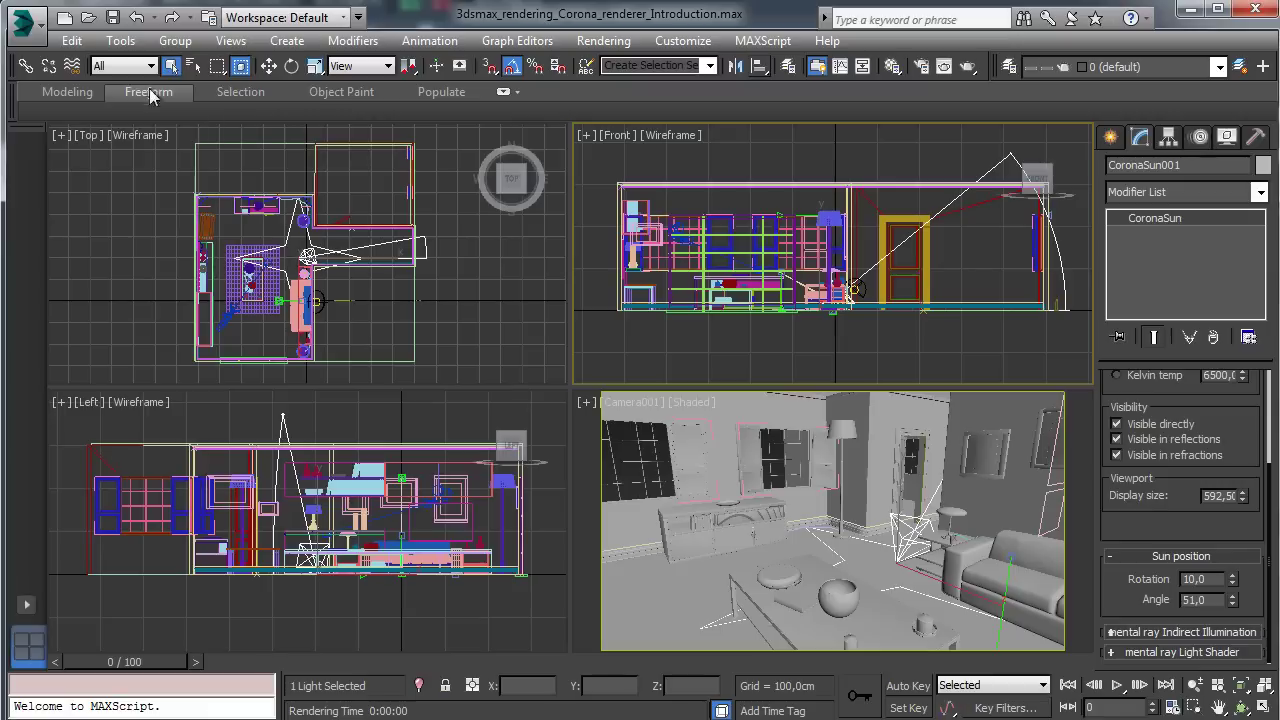
Step: Save the scene as 3dsmax_rendering_Corona_renderer_Introduction_Sunlight.max and delete the Corona sun
click(30, 32)
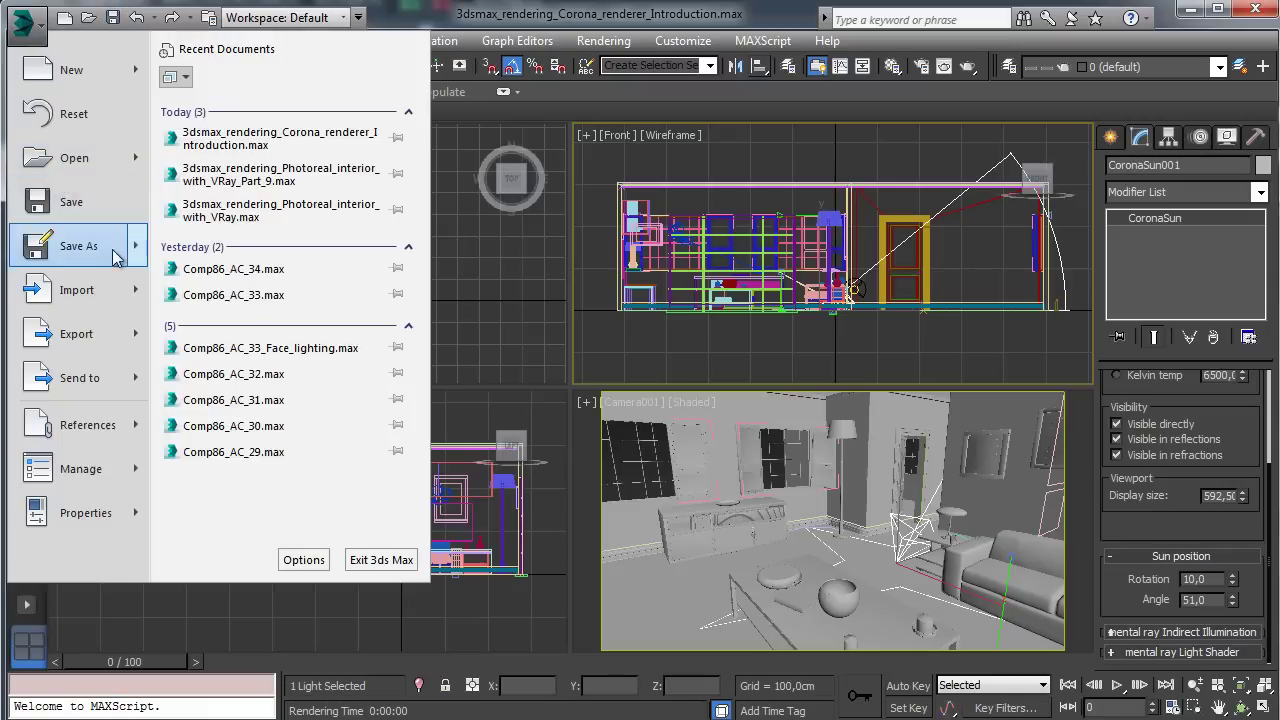
key(Escape)
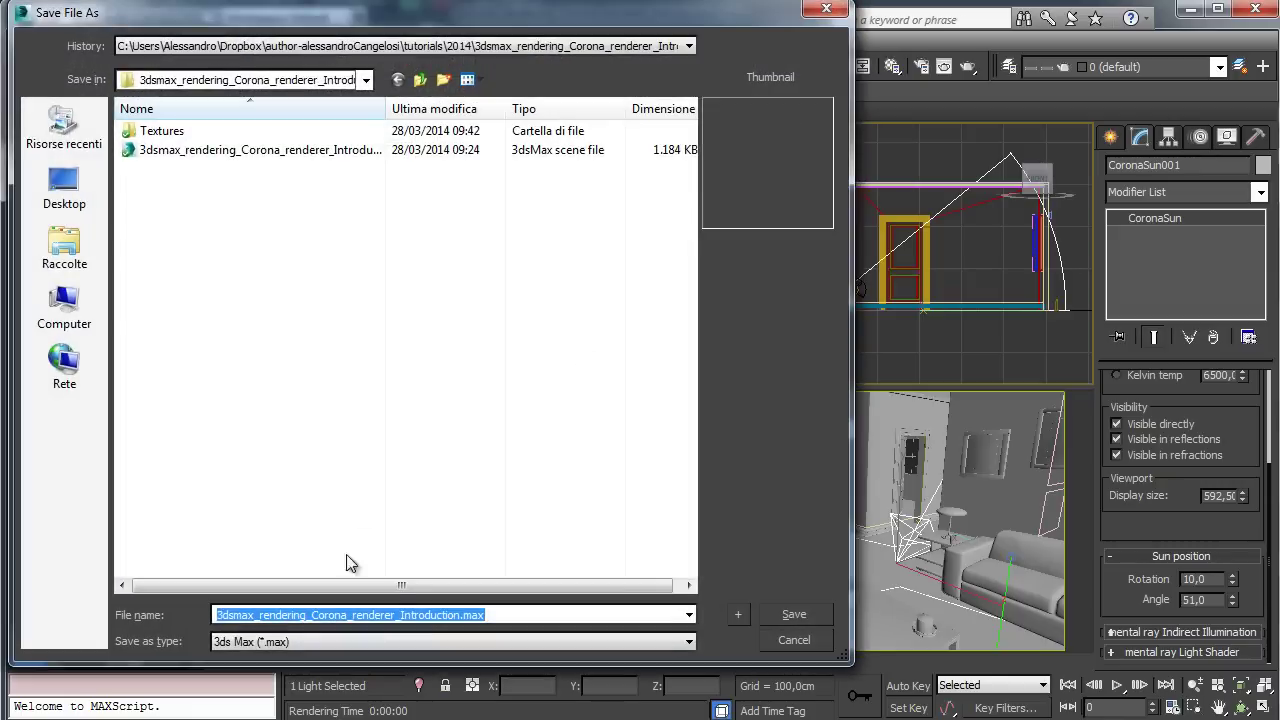
click(451, 619)
text(_Su)
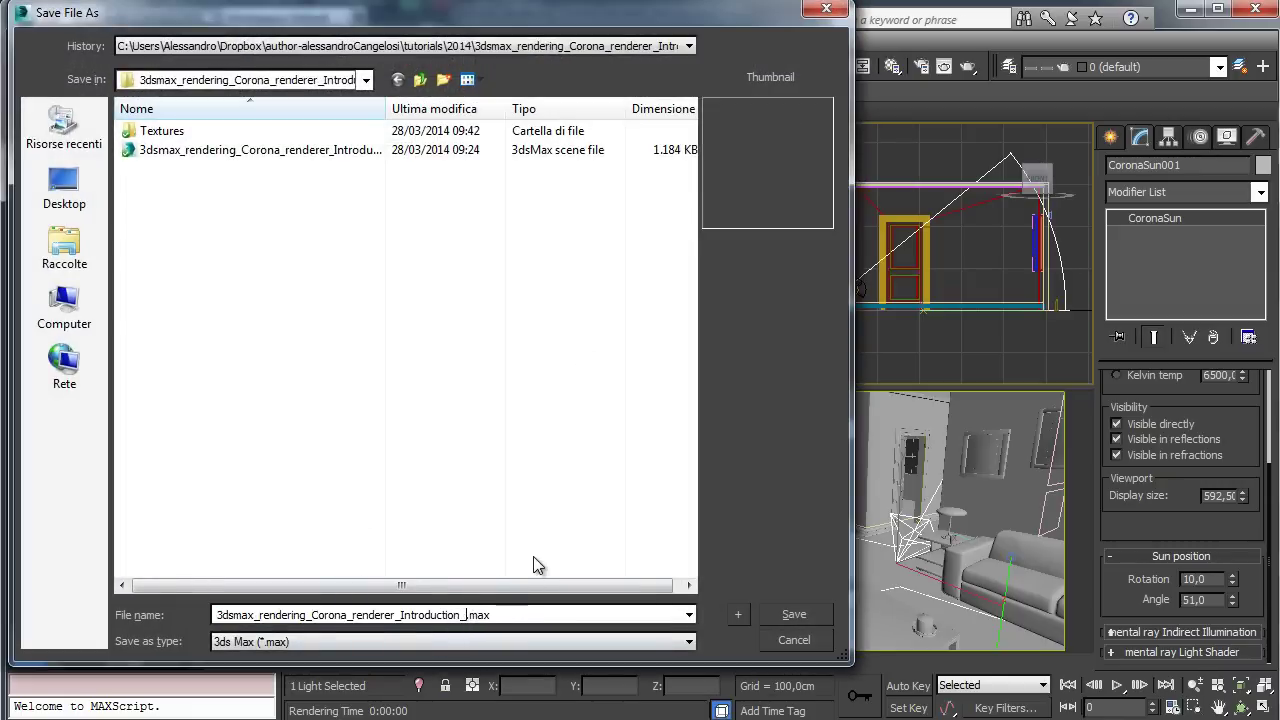
text(nlight)
key(Return)
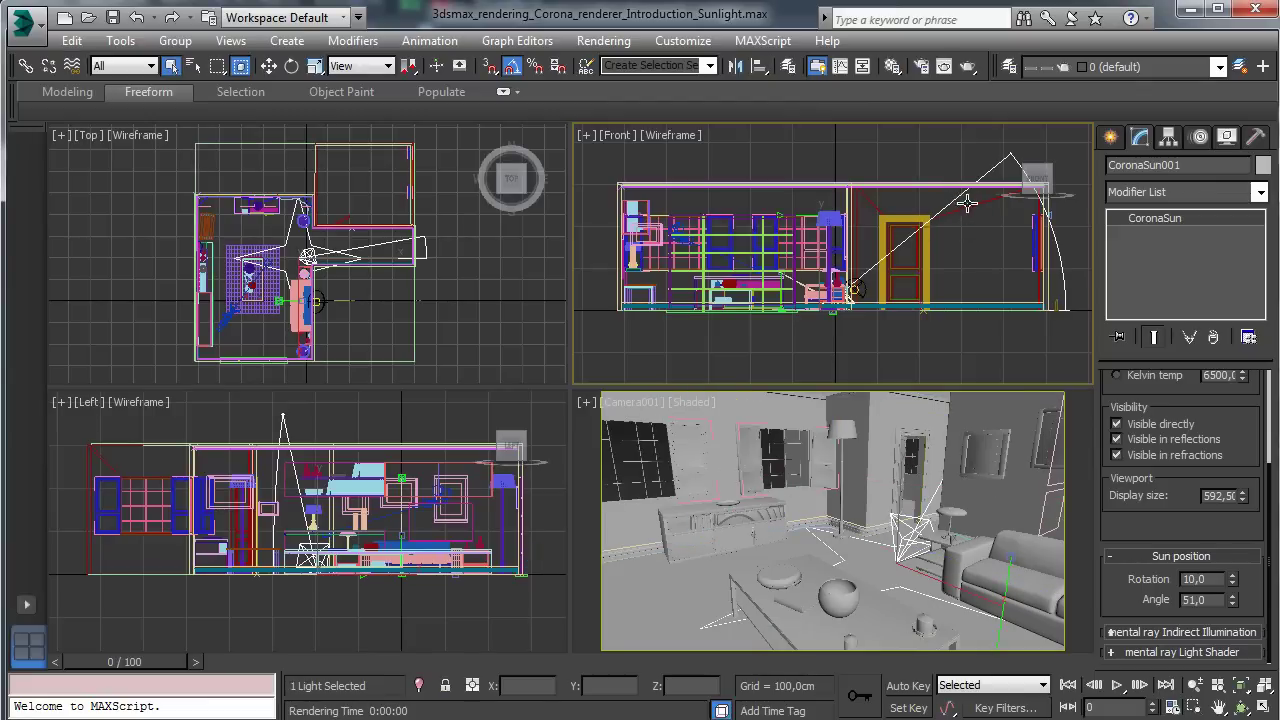
key(Delete)
click(813, 425)
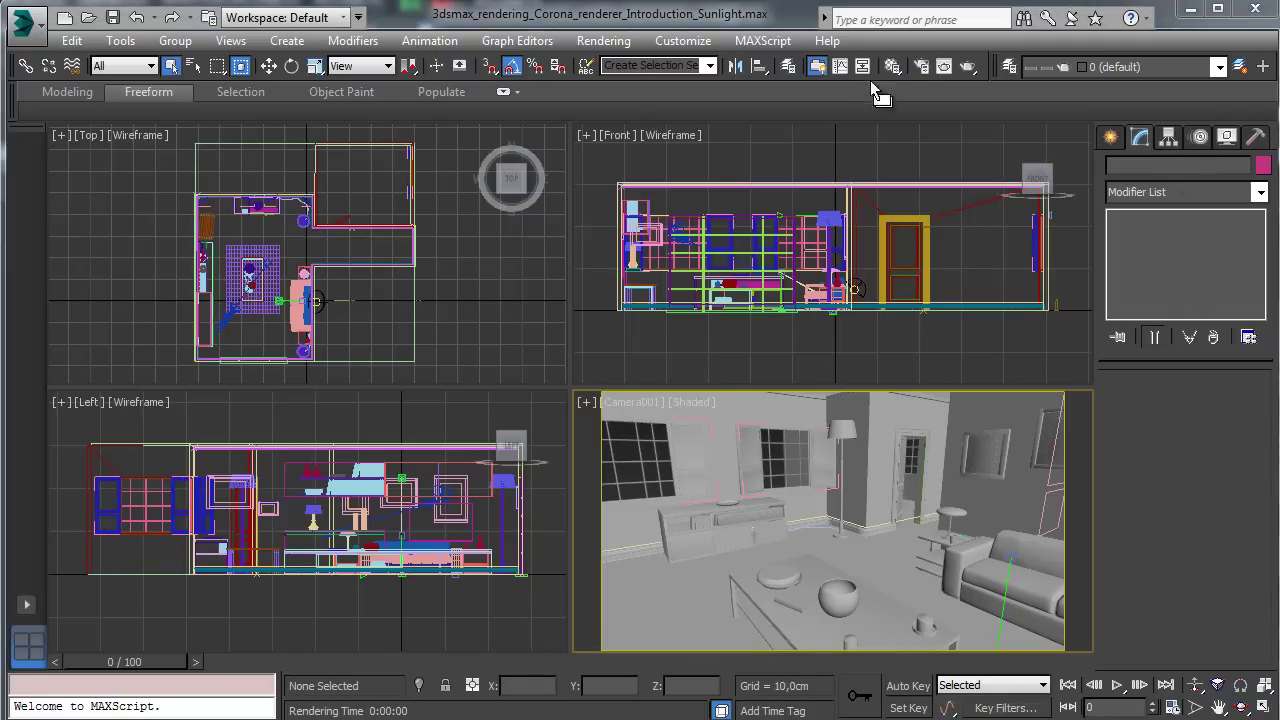
Step: Collapse Global camera settings and expand the Environment rollout in Corona Settings
click(921, 66)
click(924, 82)
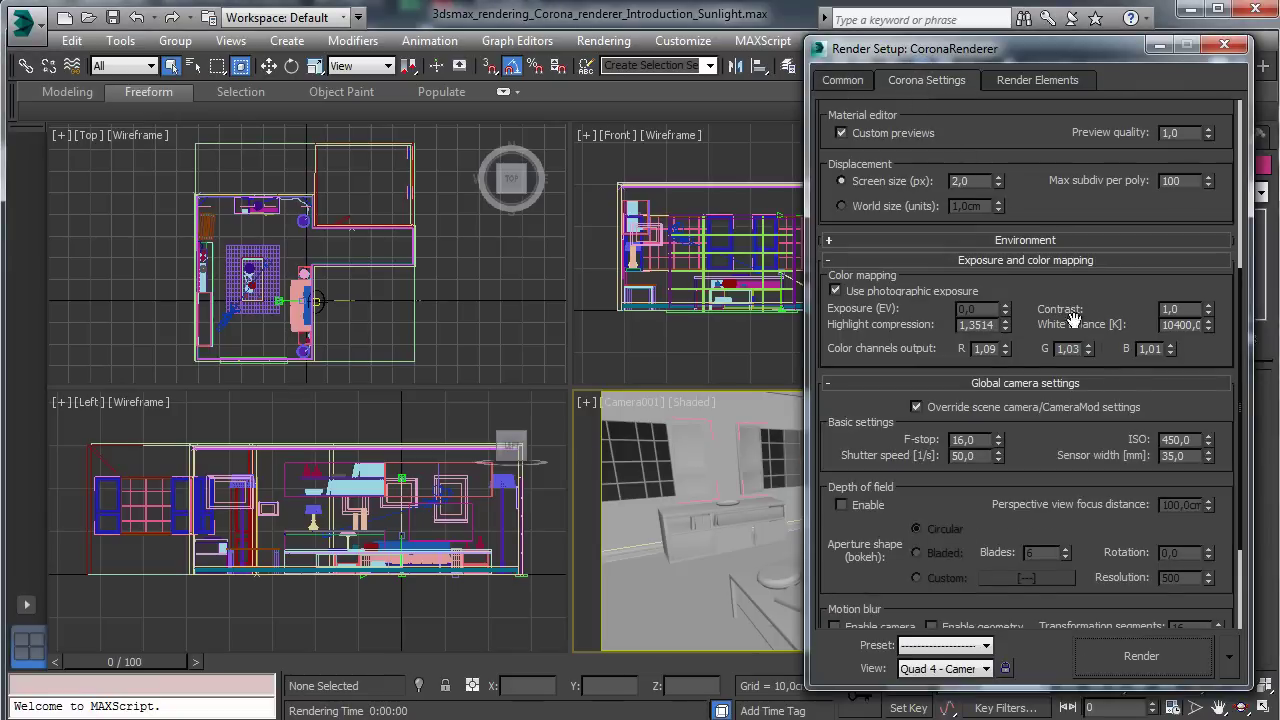
click(1022, 380)
click(983, 374)
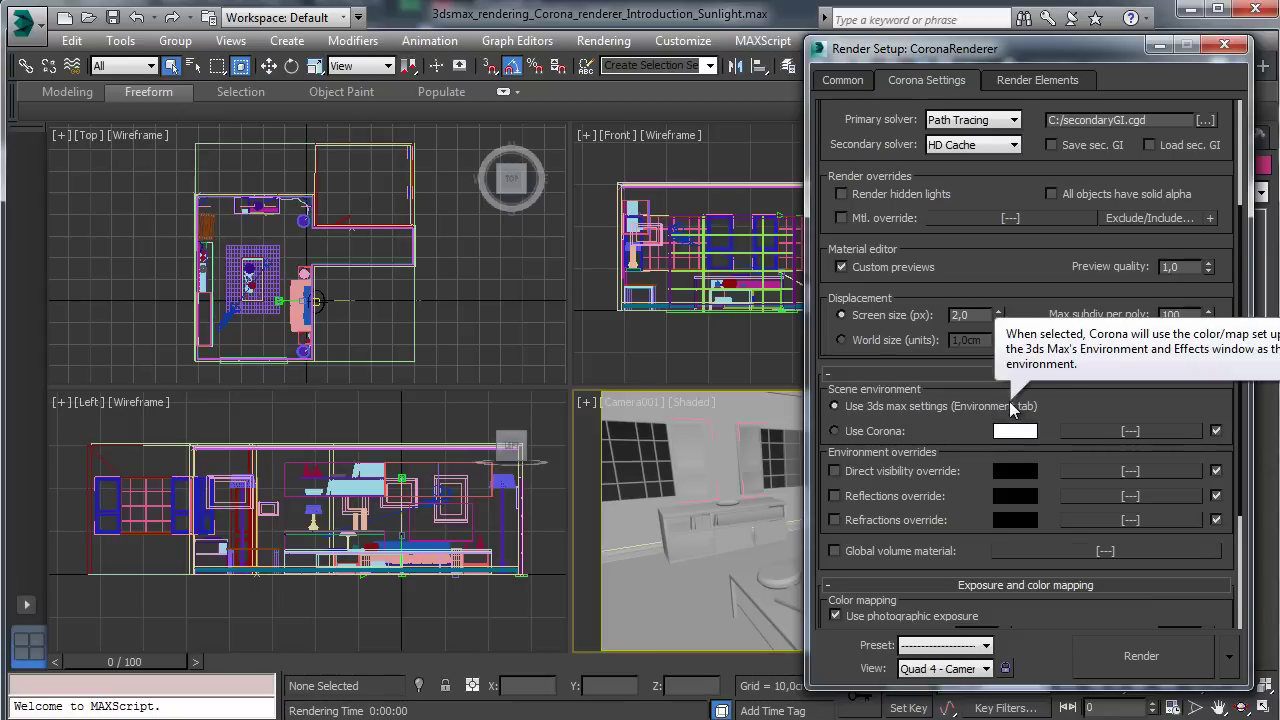
Step: Clear the VRaySky environment map and switch the scene environment to Use Corona
click(603, 41)
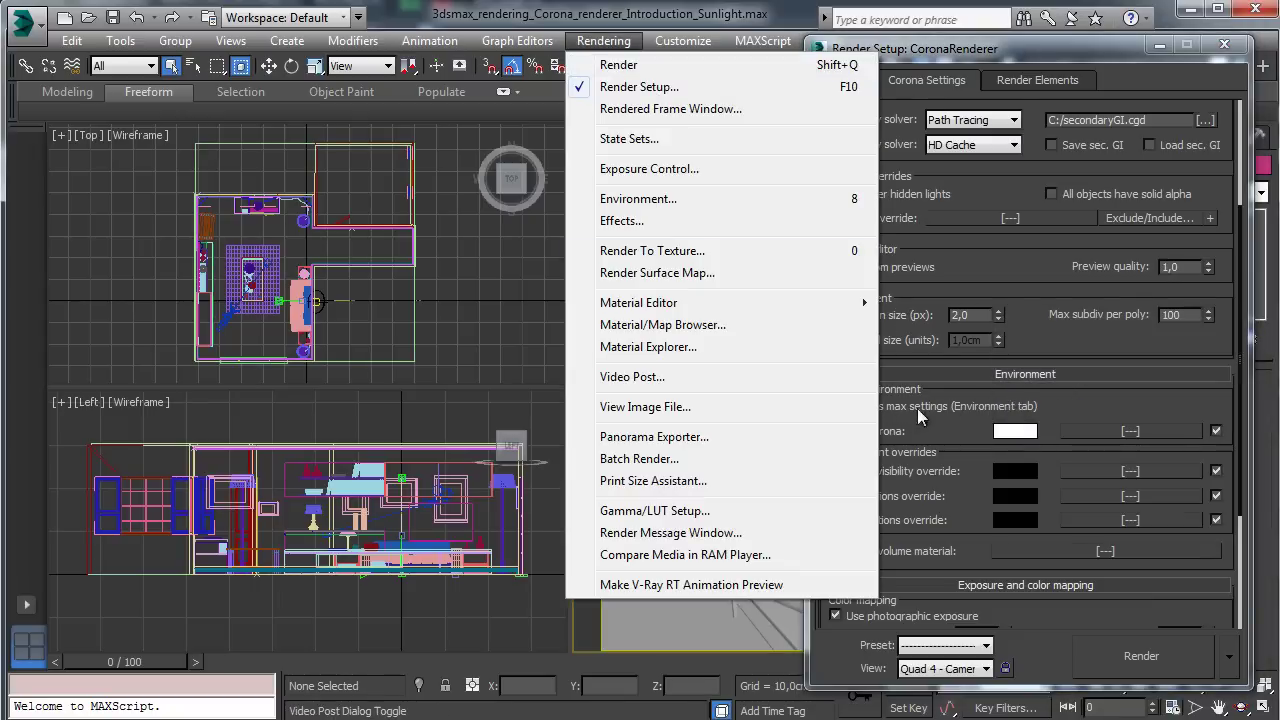
click(655, 199)
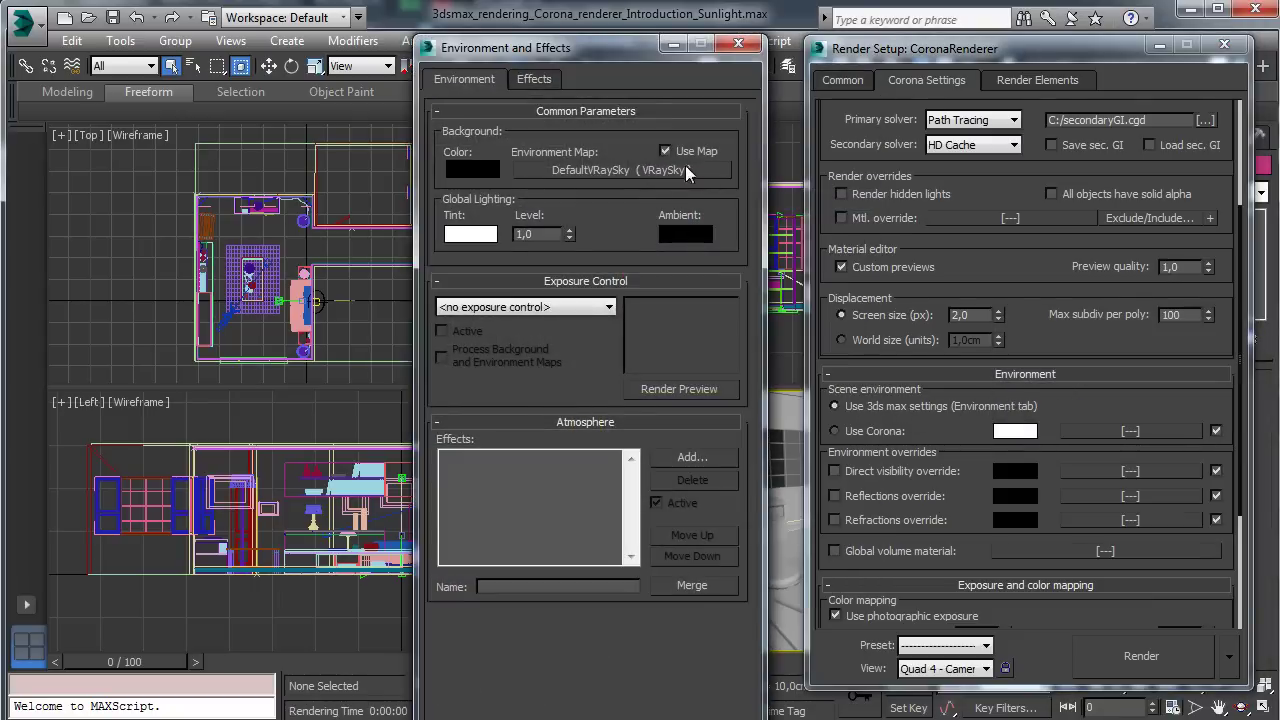
right_click(643, 173)
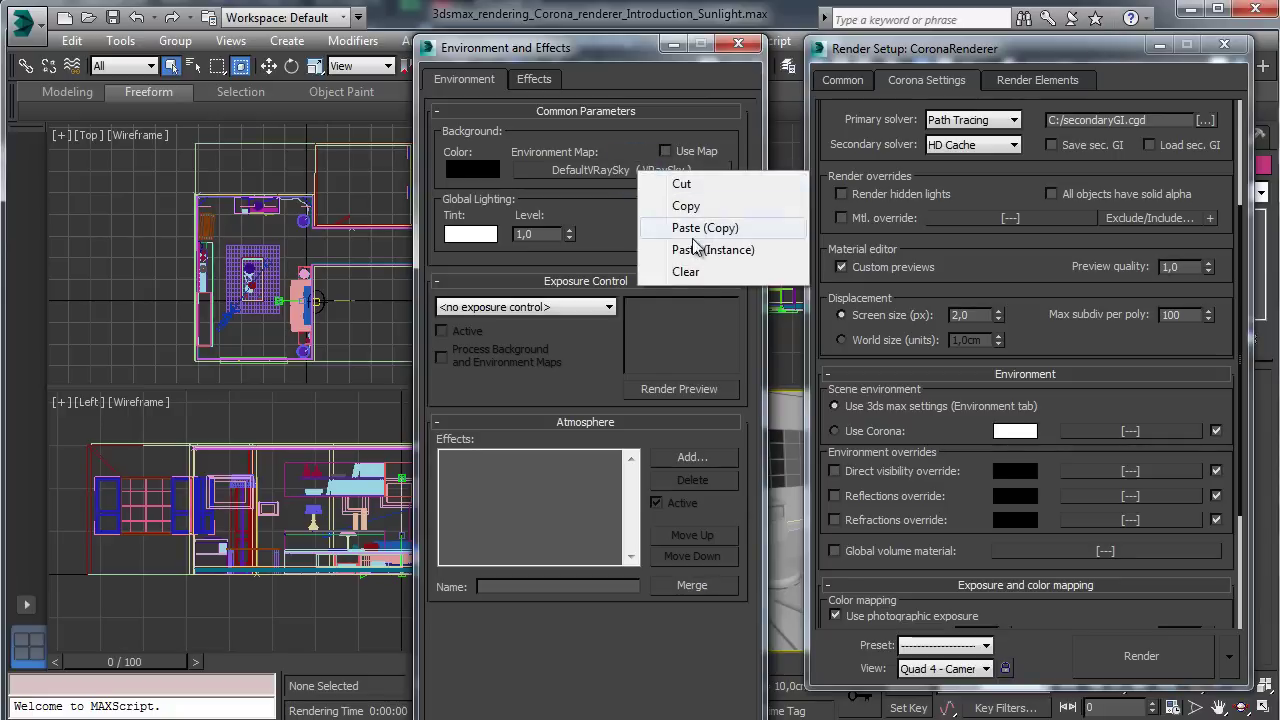
click(686, 271)
click(738, 43)
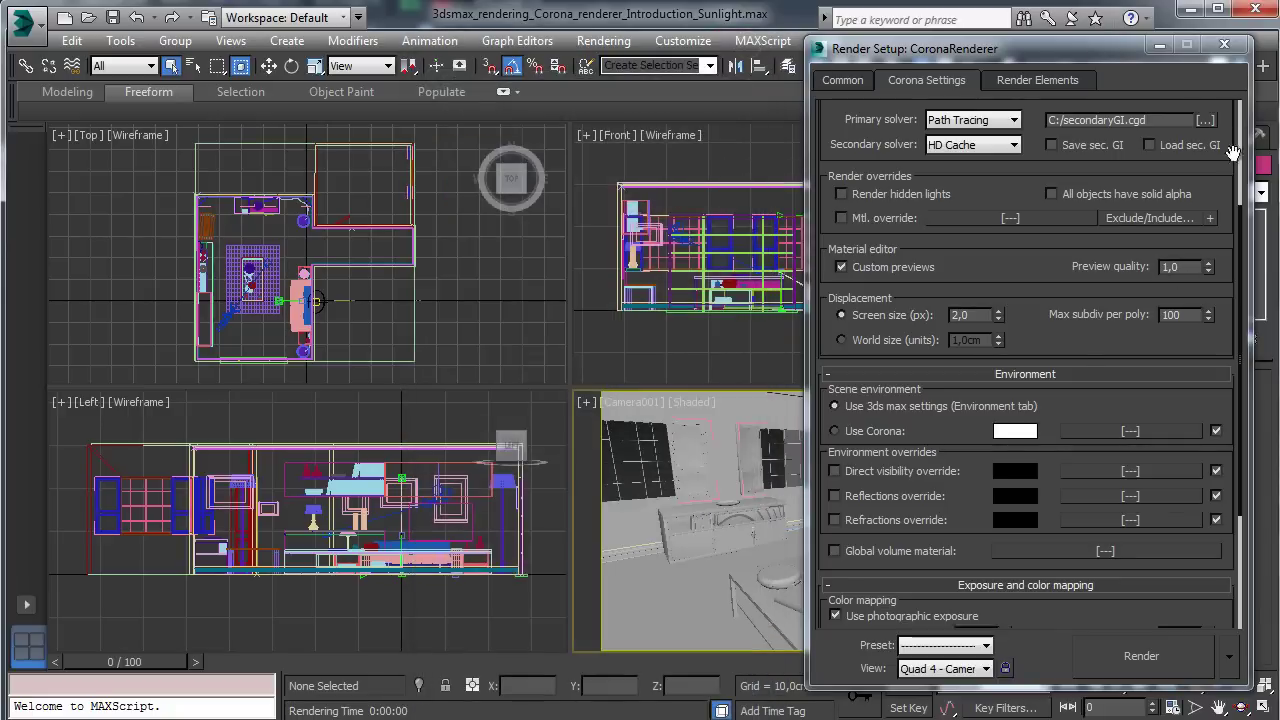
click(858, 431)
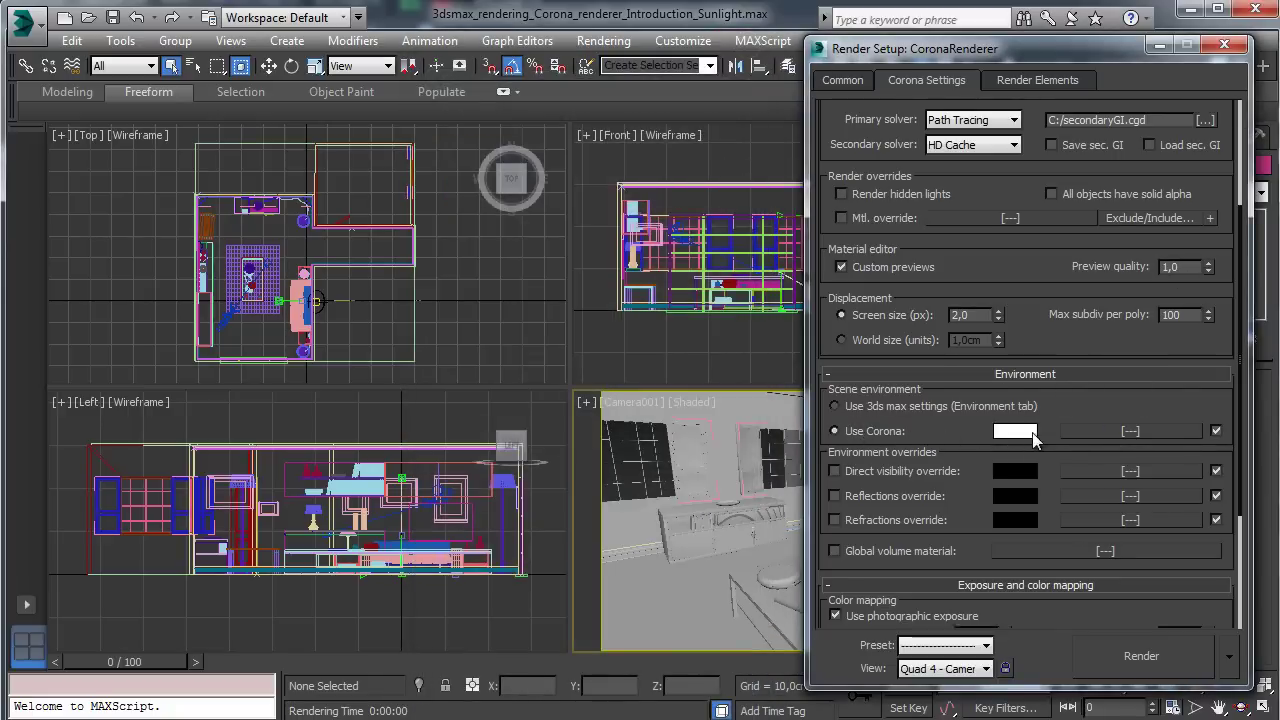
click(1133, 431)
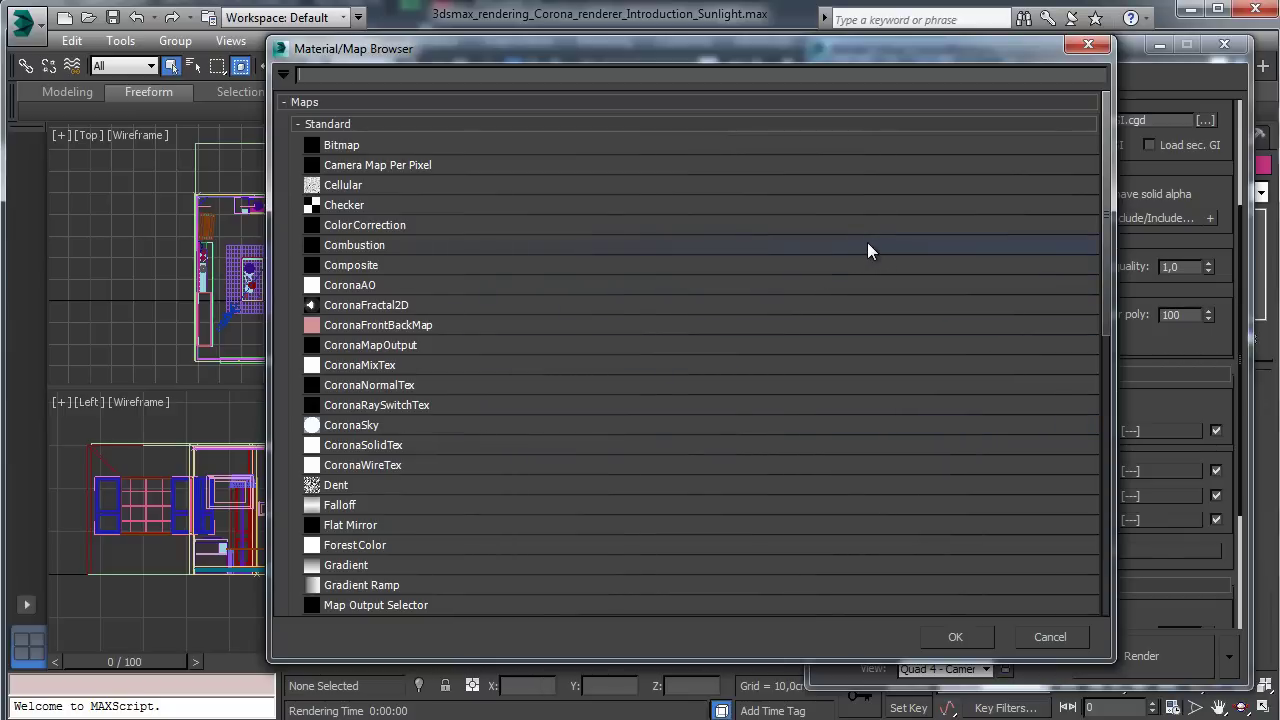
Step: Choose Bitmap in the Material/Map Browser as the Corona environment map
drag(1106, 224, 1103, 306)
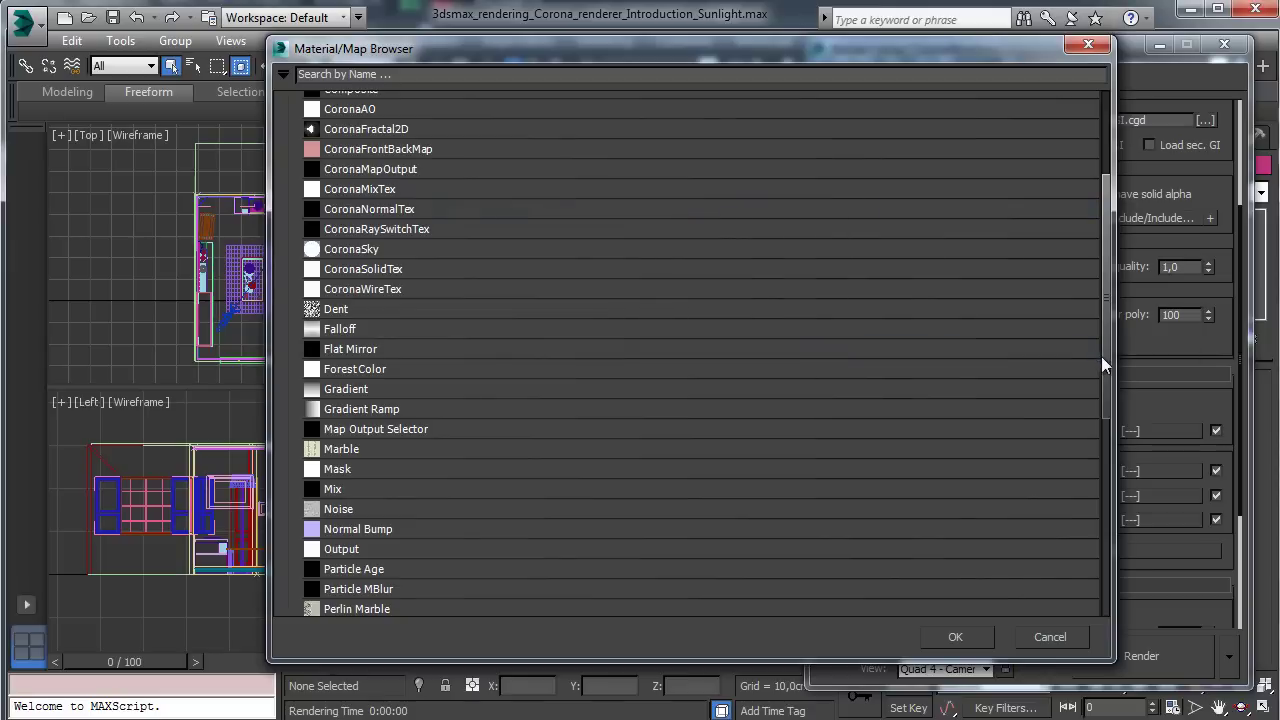
drag(1108, 363, 1068, 488)
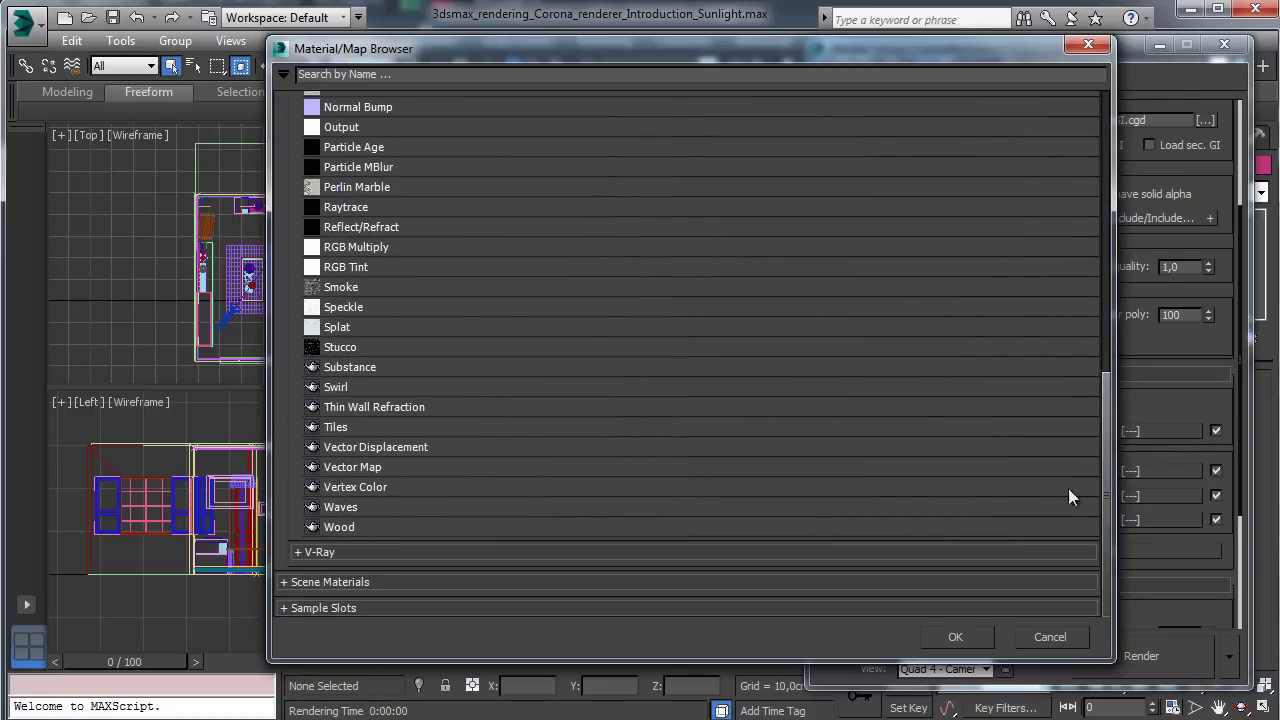
click(335, 551)
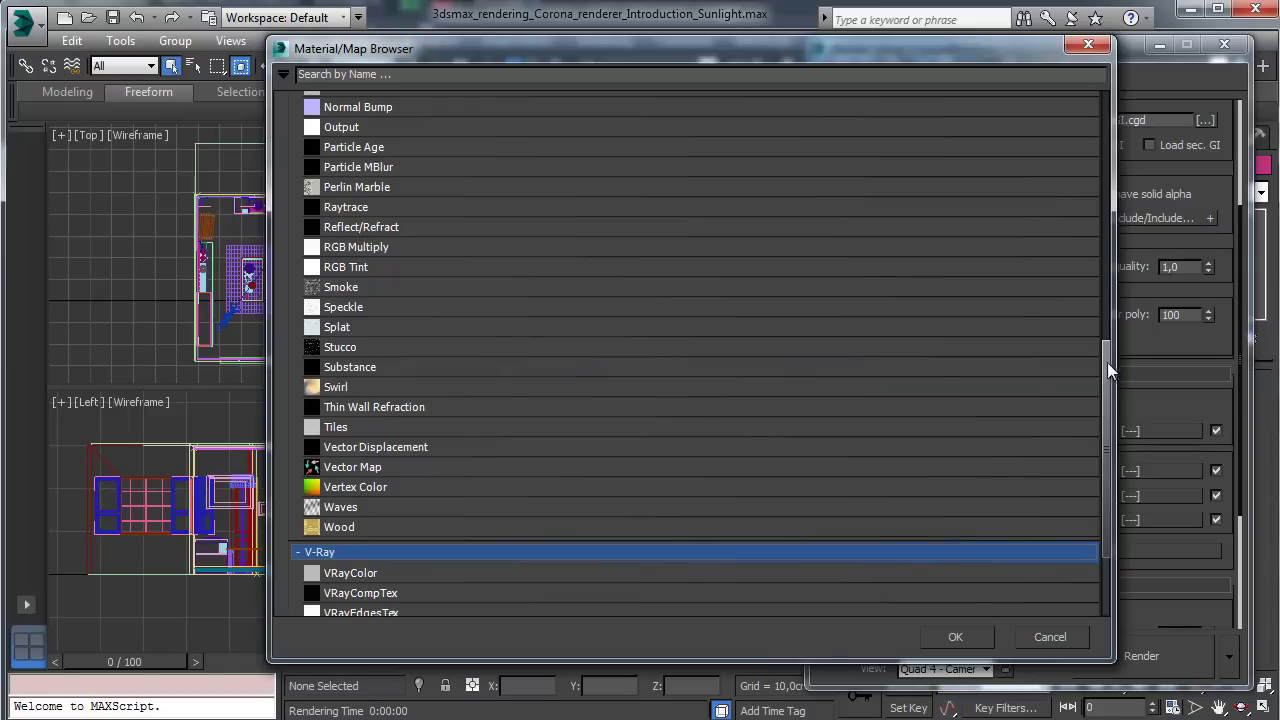
drag(1107, 362, 1114, 471)
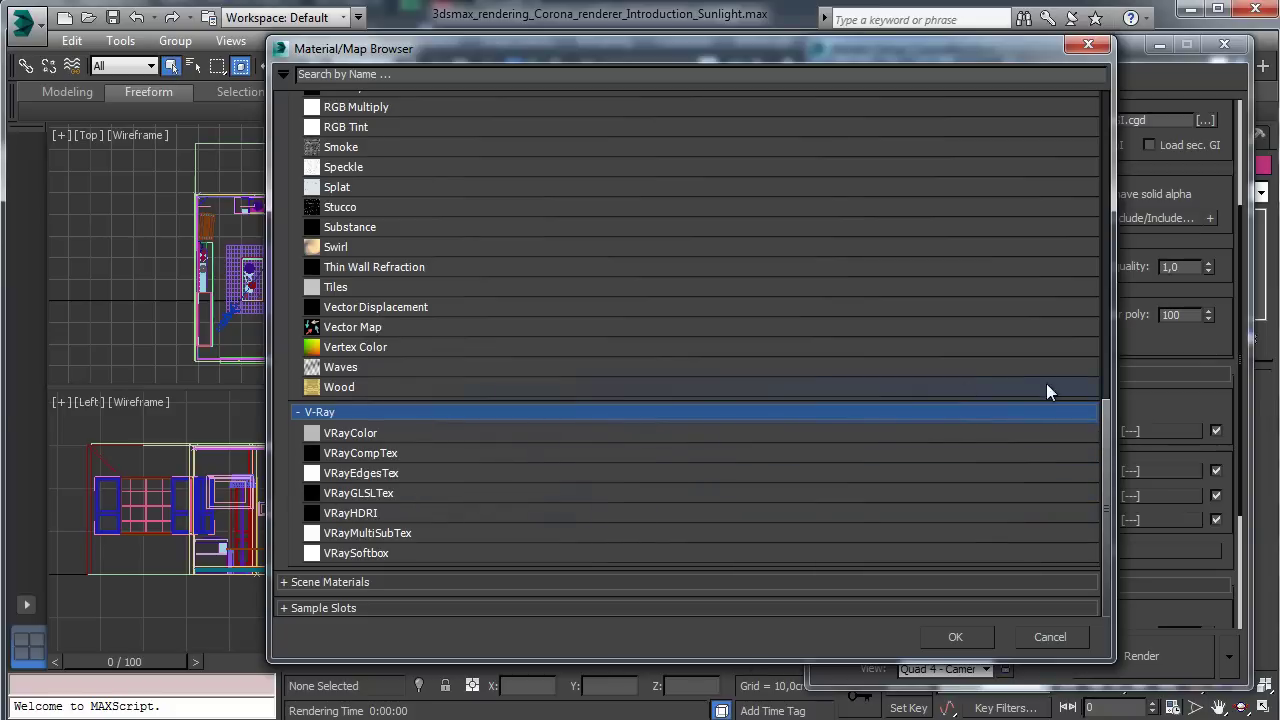
drag(1107, 409, 1027, 120)
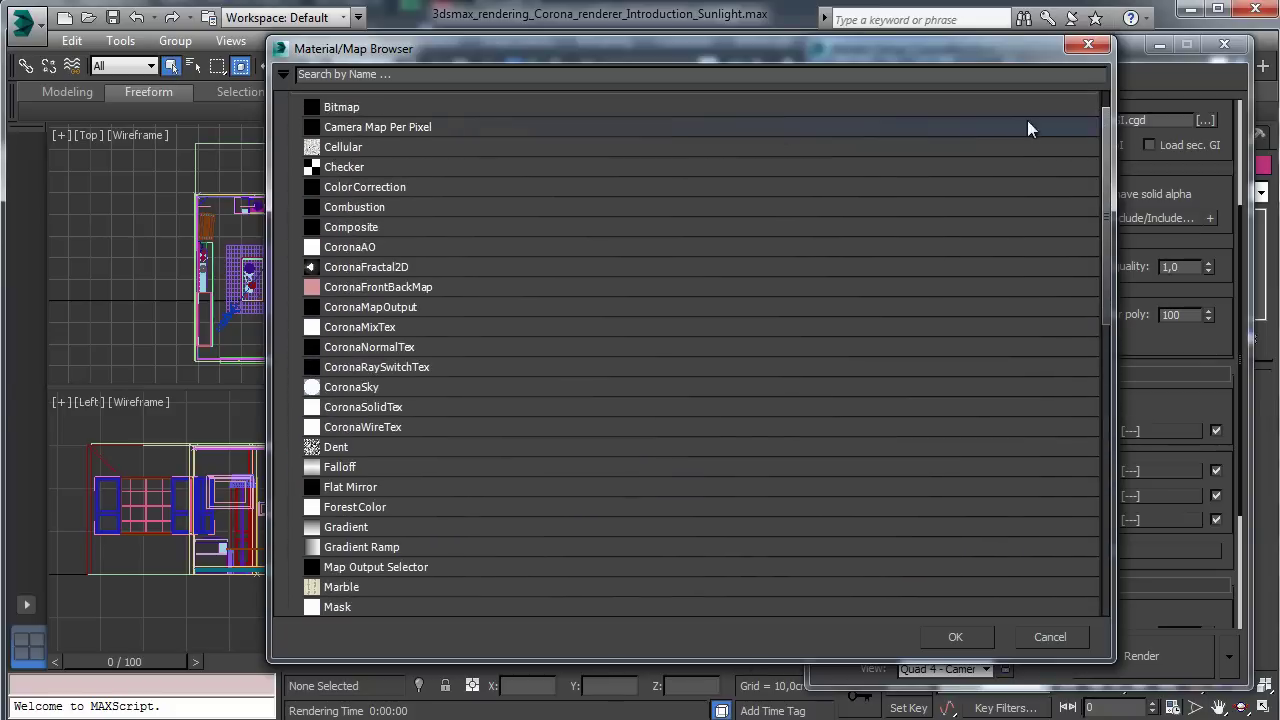
click(380, 112)
click(972, 632)
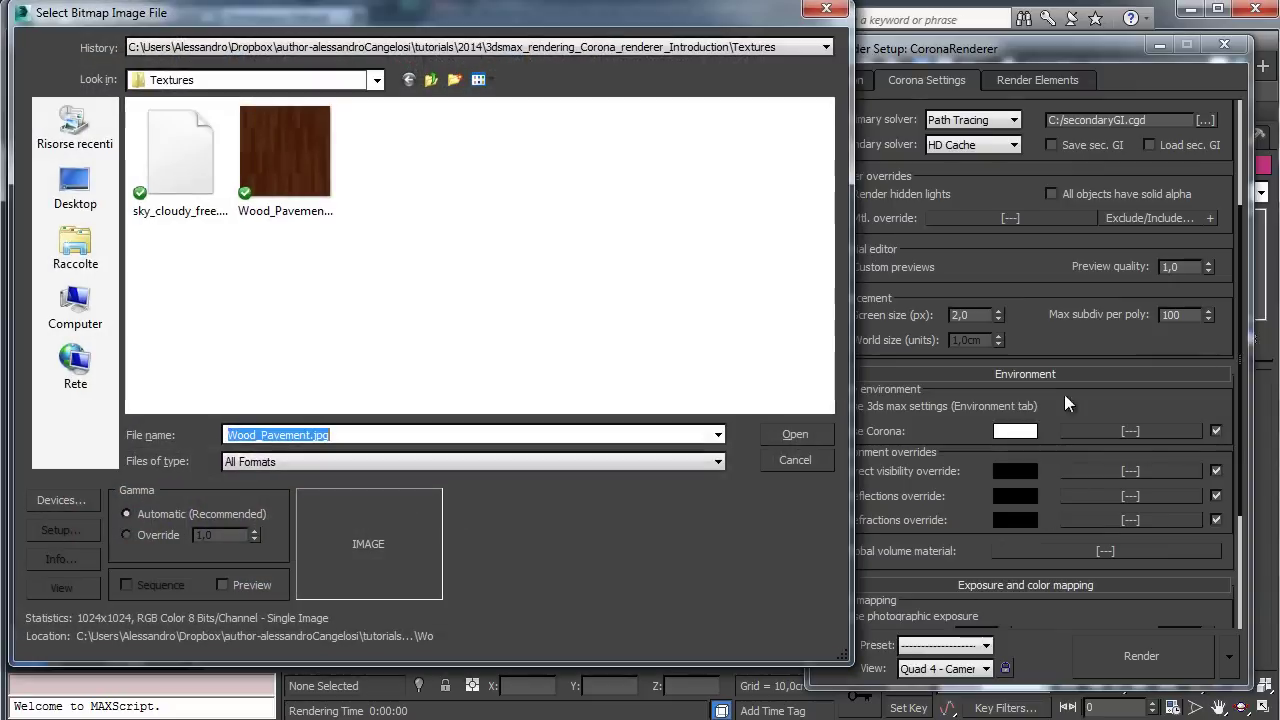
Step: Load sky_cloudy_free.hdr at full 32-bit precision with default exposure off
click(183, 161)
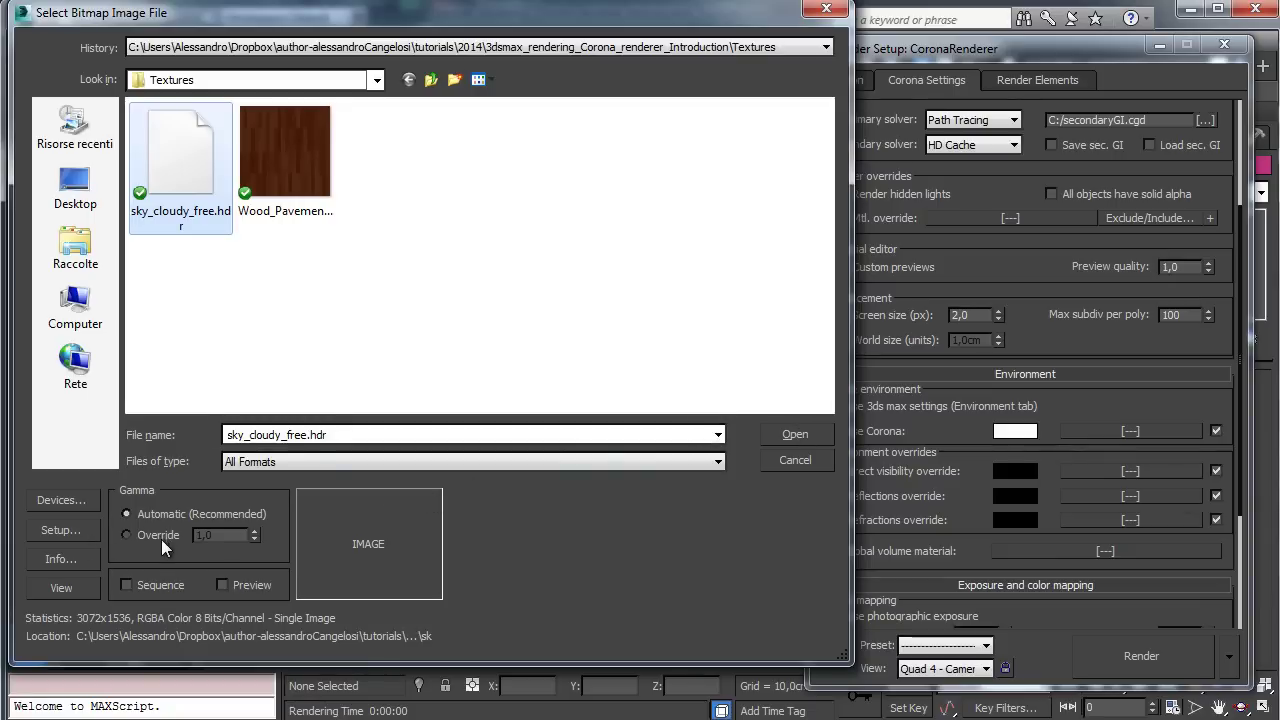
click(811, 433)
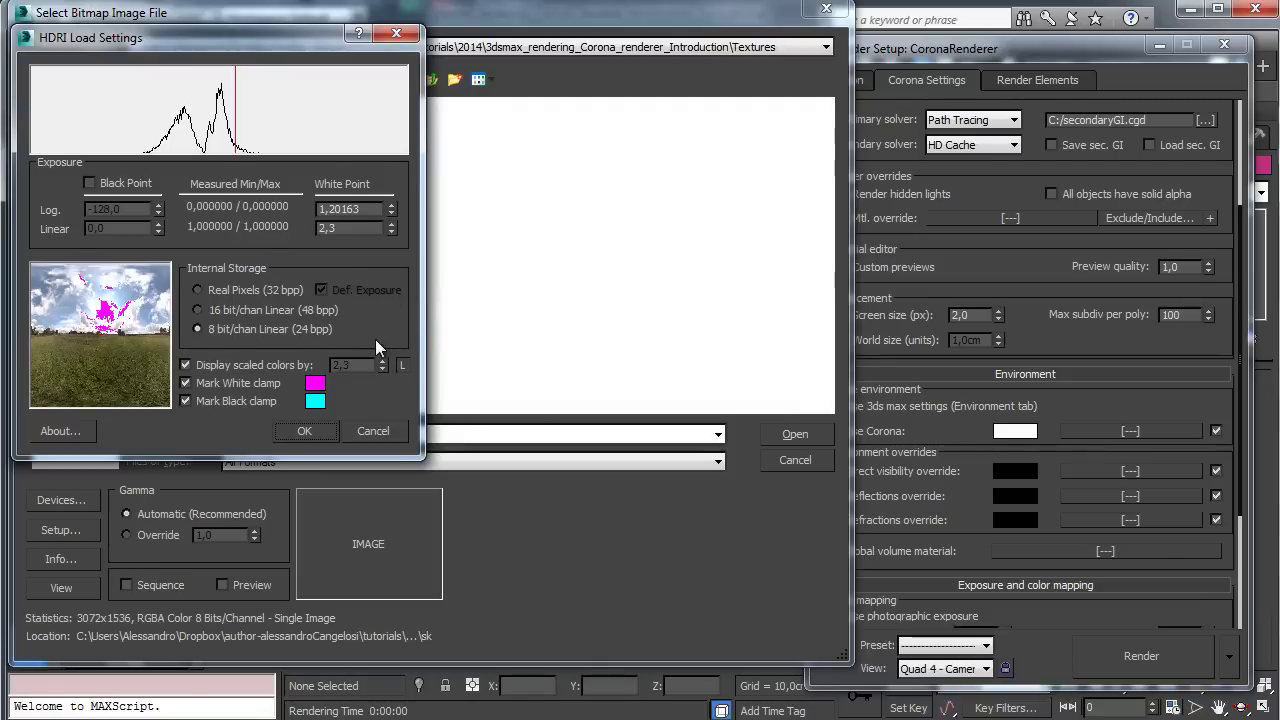
click(321, 289)
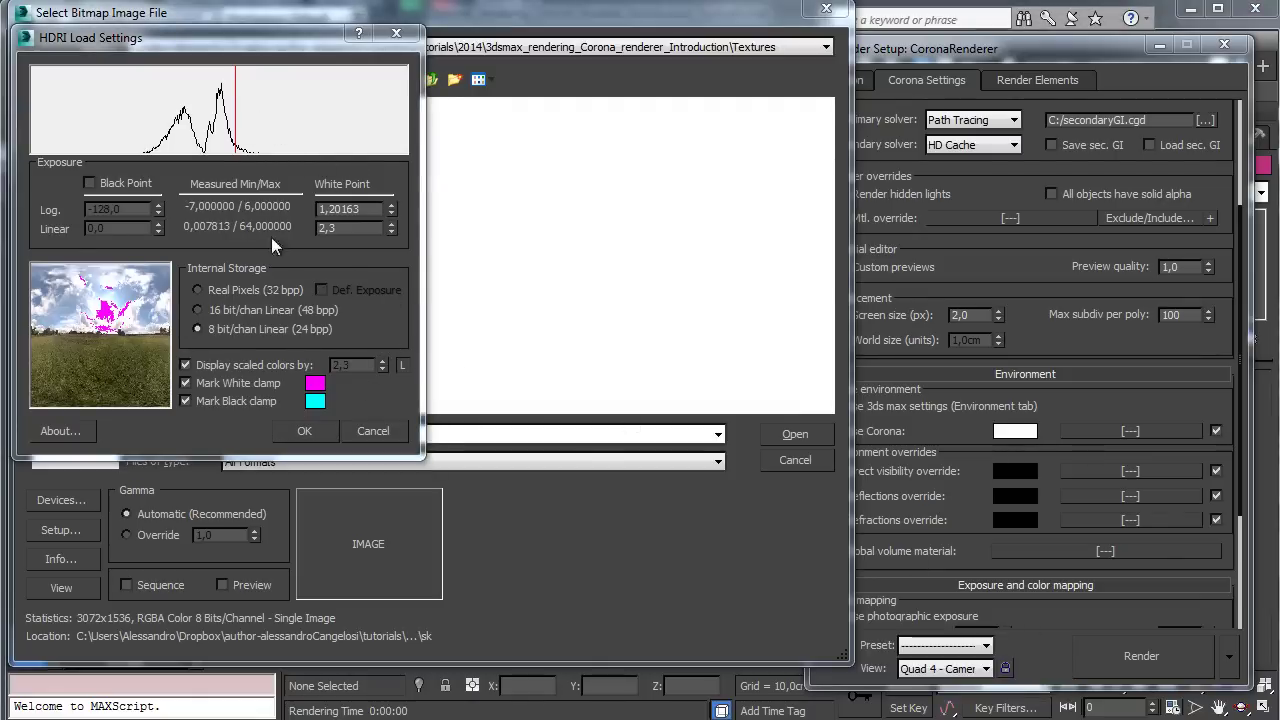
click(210, 292)
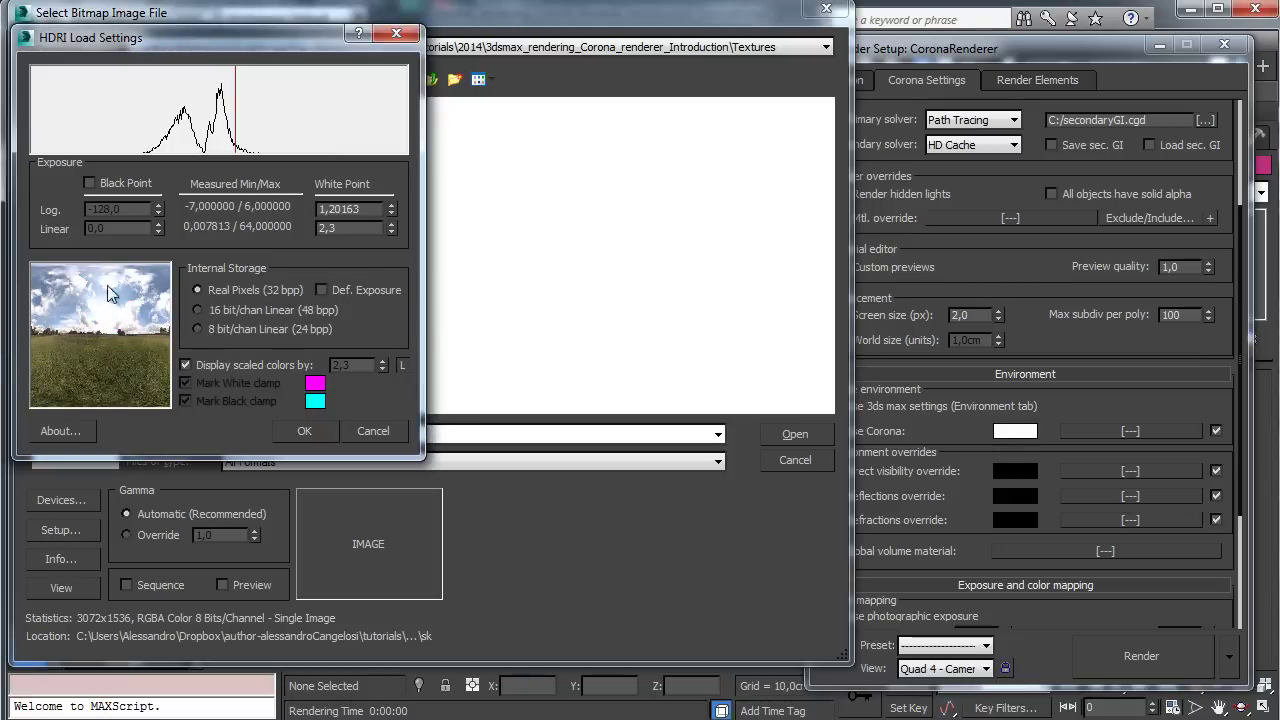
click(362, 291)
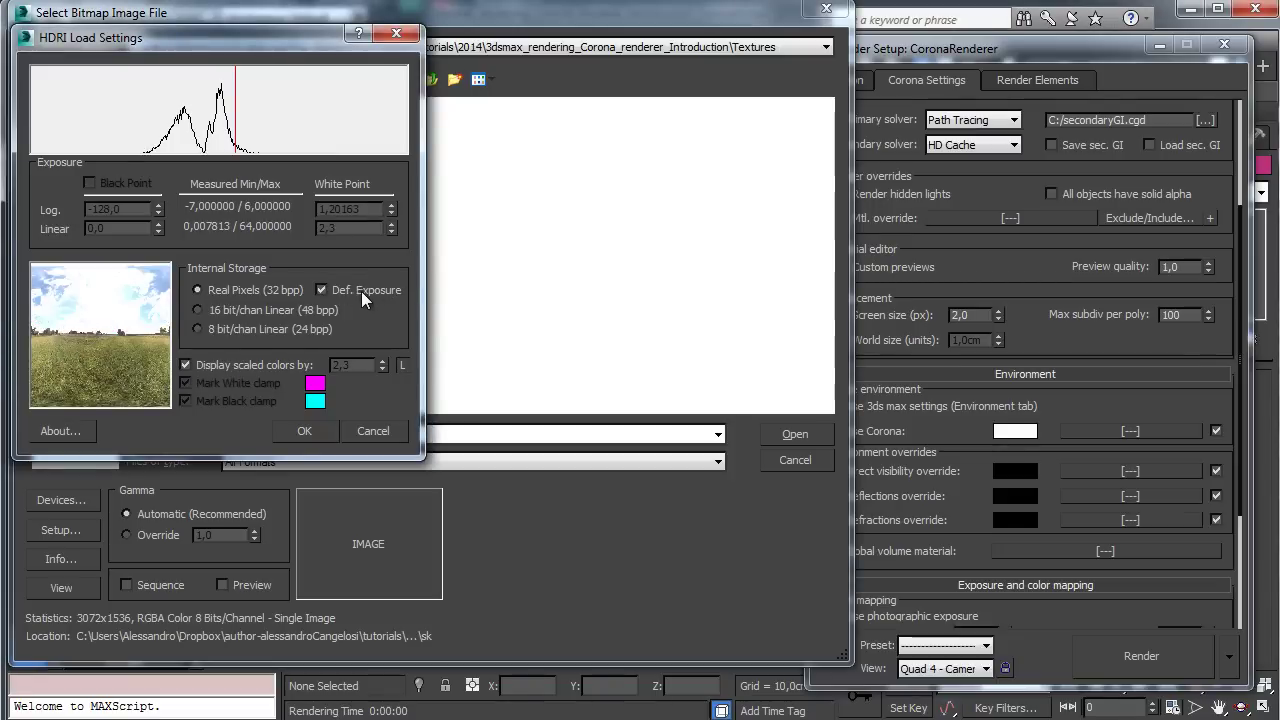
click(370, 292)
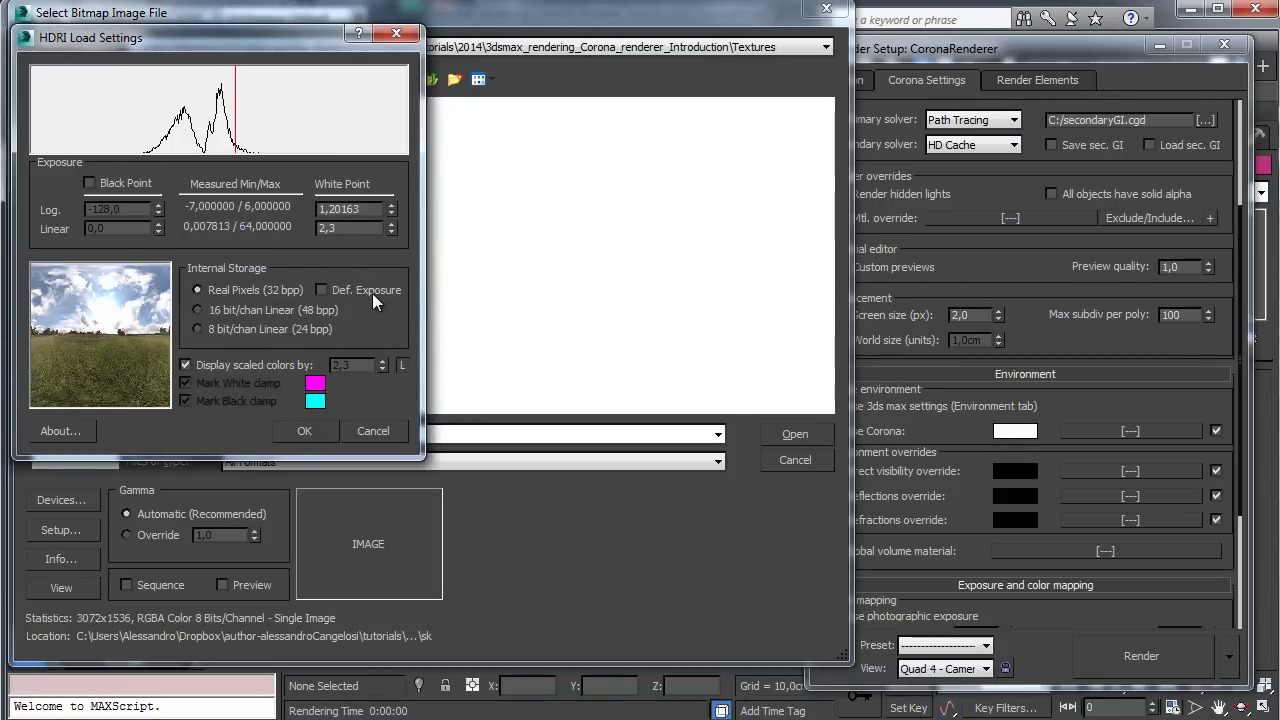
Step: Raise the HDR white and black points, leave Def. Exposure off, and confirm loading
click(391, 204)
click(391, 224)
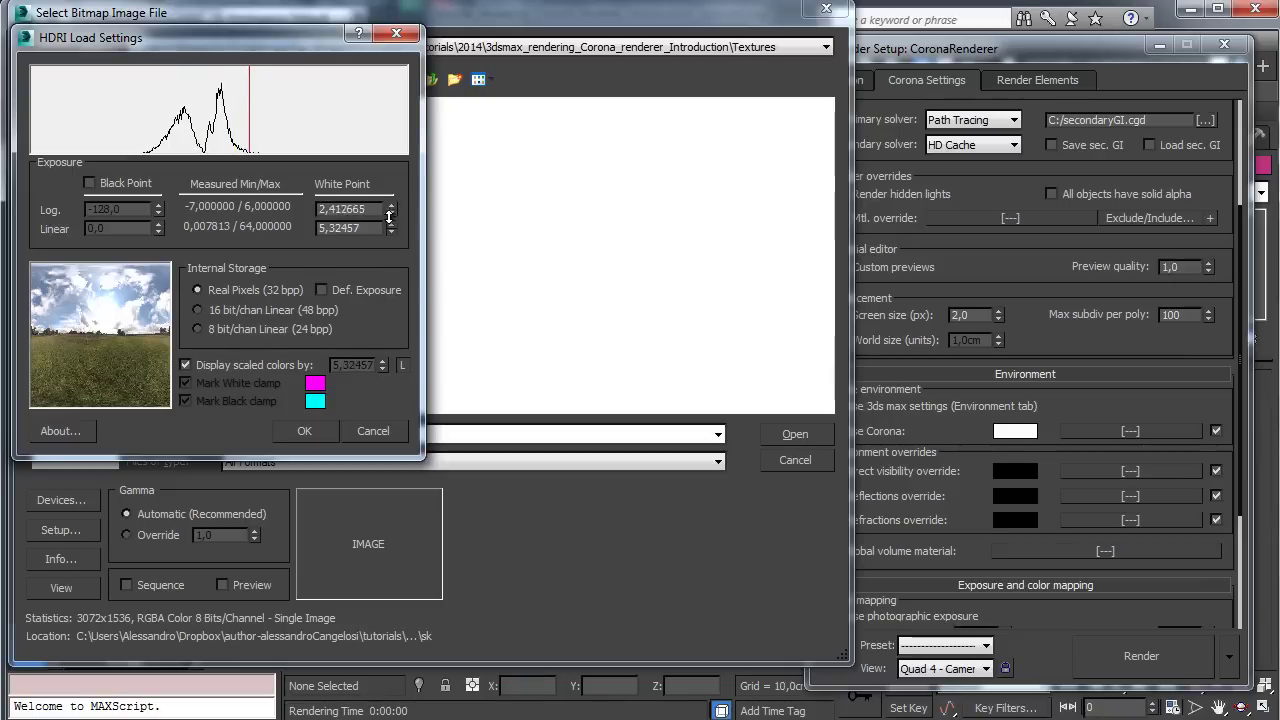
click(112, 184)
click(158, 205)
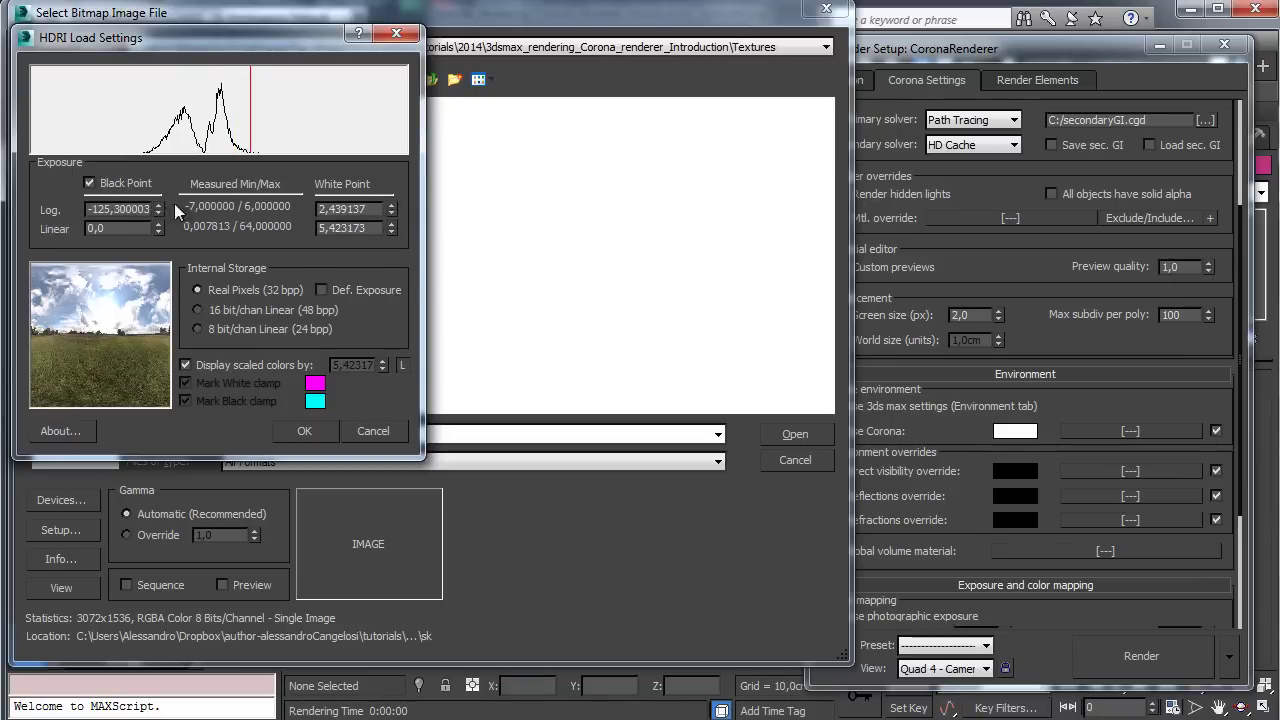
click(322, 290)
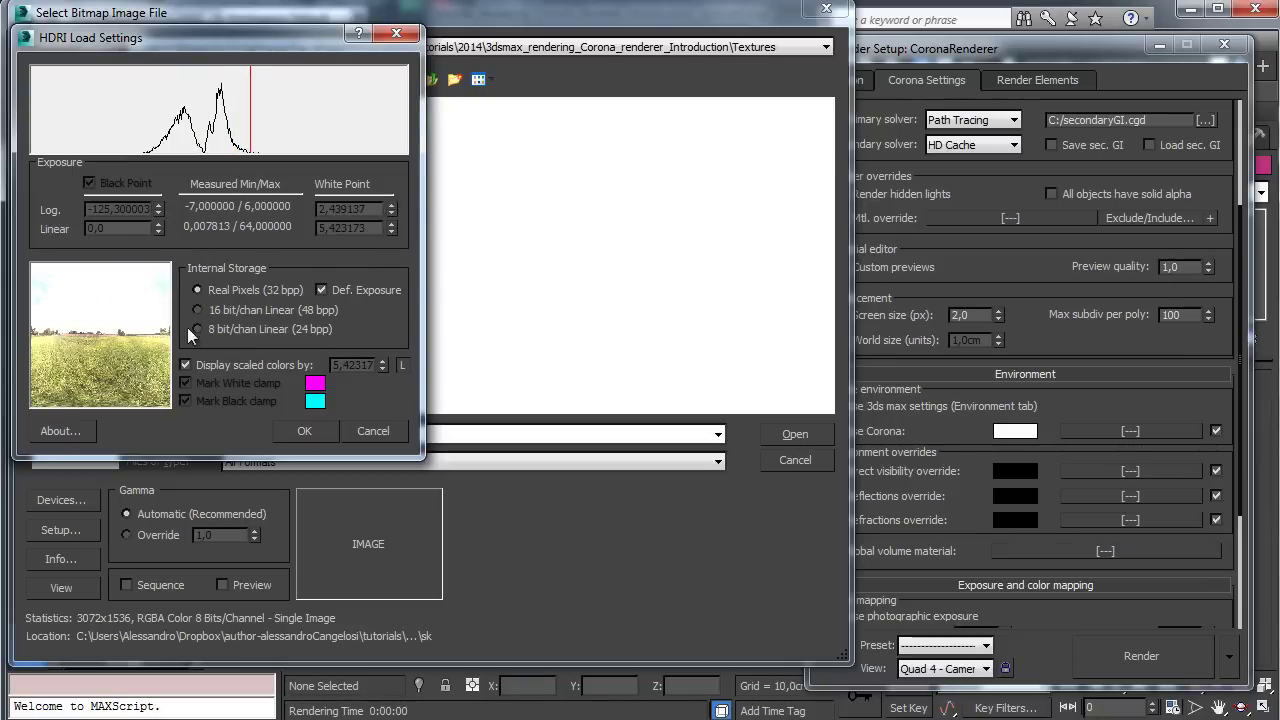
click(370, 288)
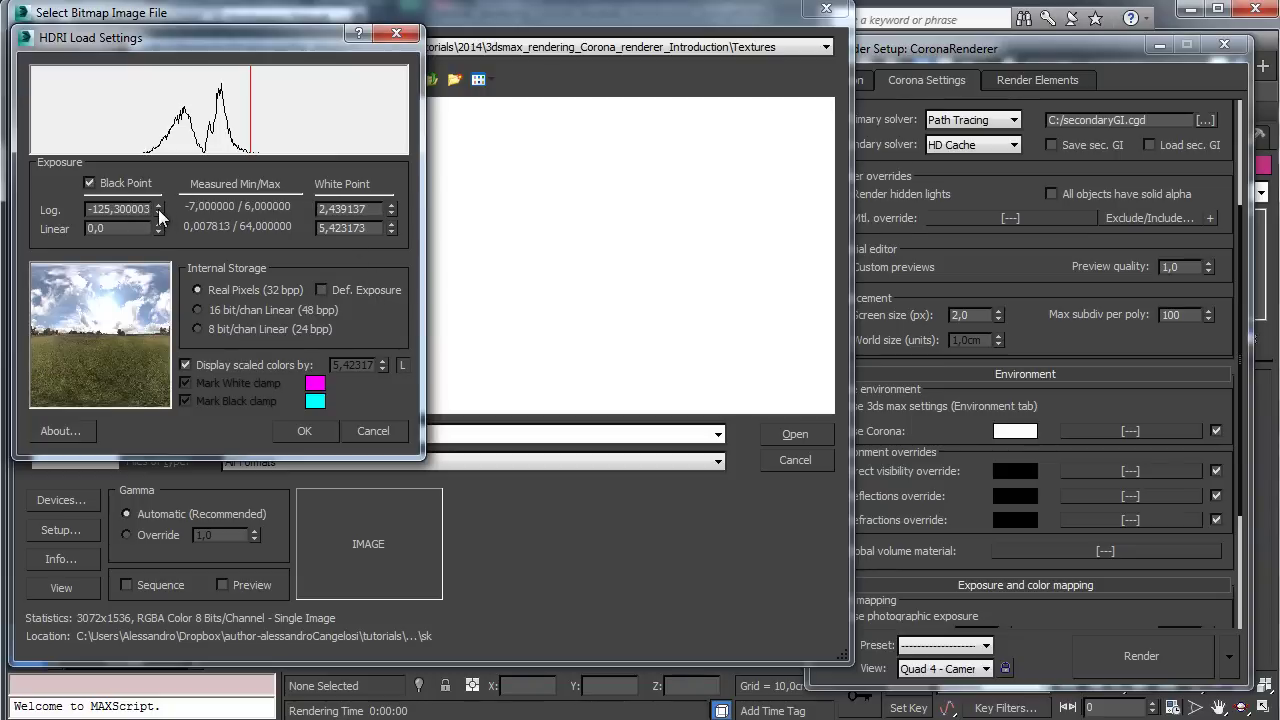
mouse_move(157, 213)
mouse_down()
mouse_move(164, 186)
mouse_move(160, 208)
mouse_up()
click(321, 289)
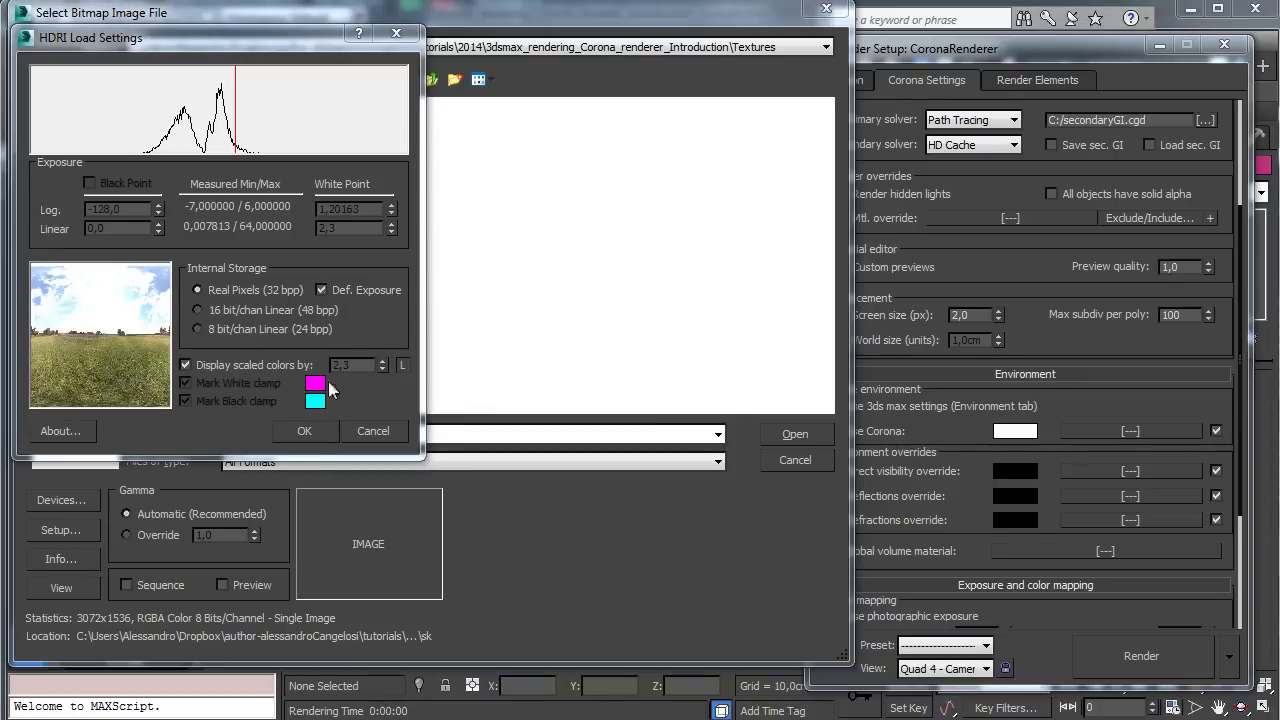
click(358, 292)
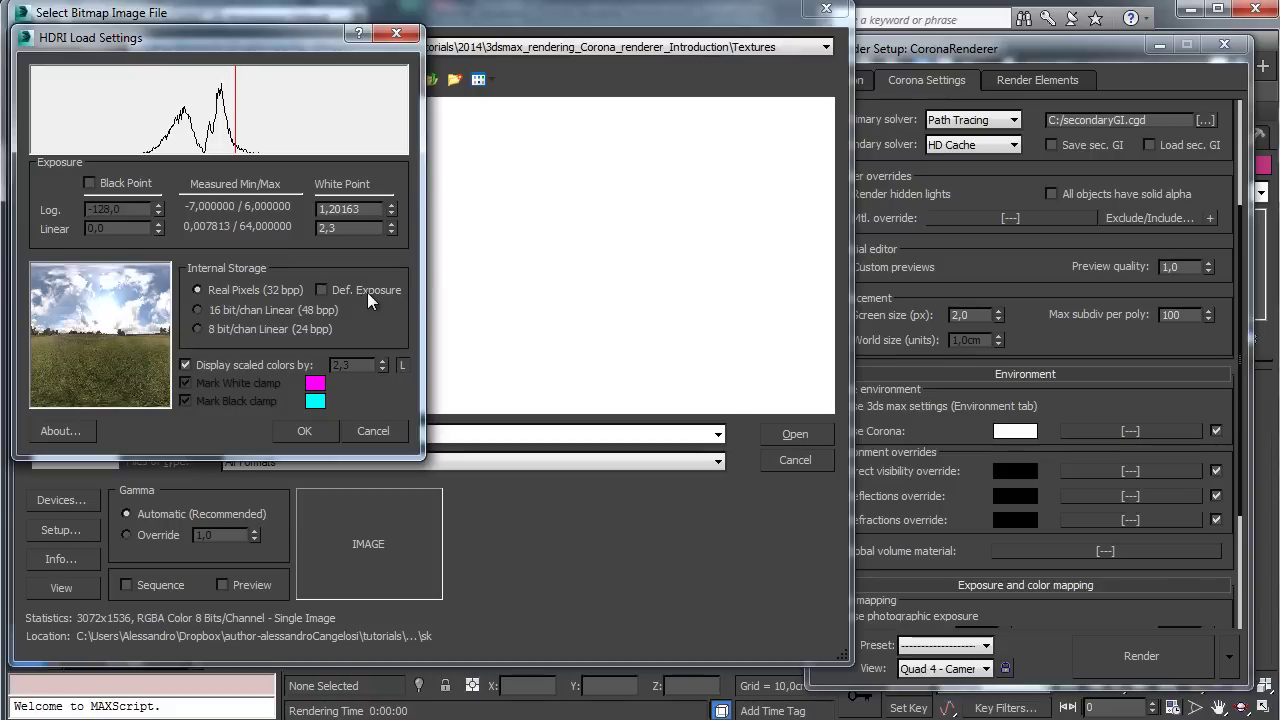
click(304, 431)
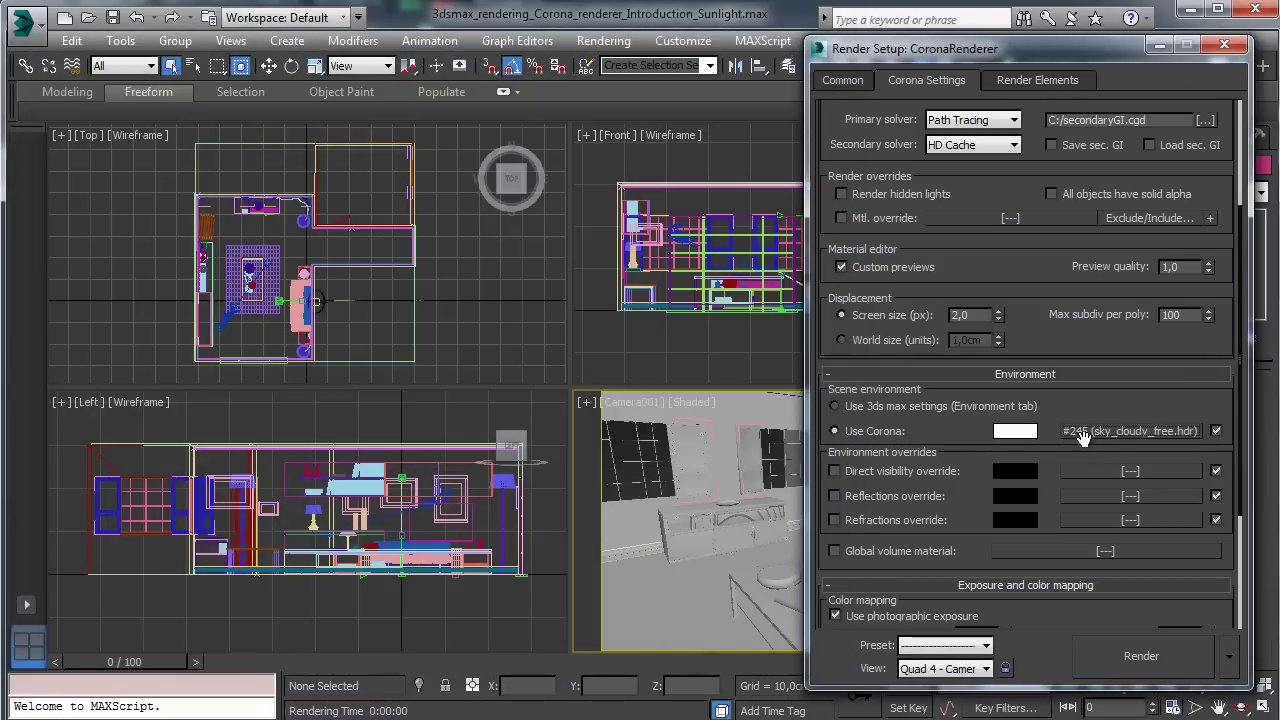
Step: Copy the sky HDRI environment map into a Material Editor sample slot, then close the editor
drag(995, 49, 887, 118)
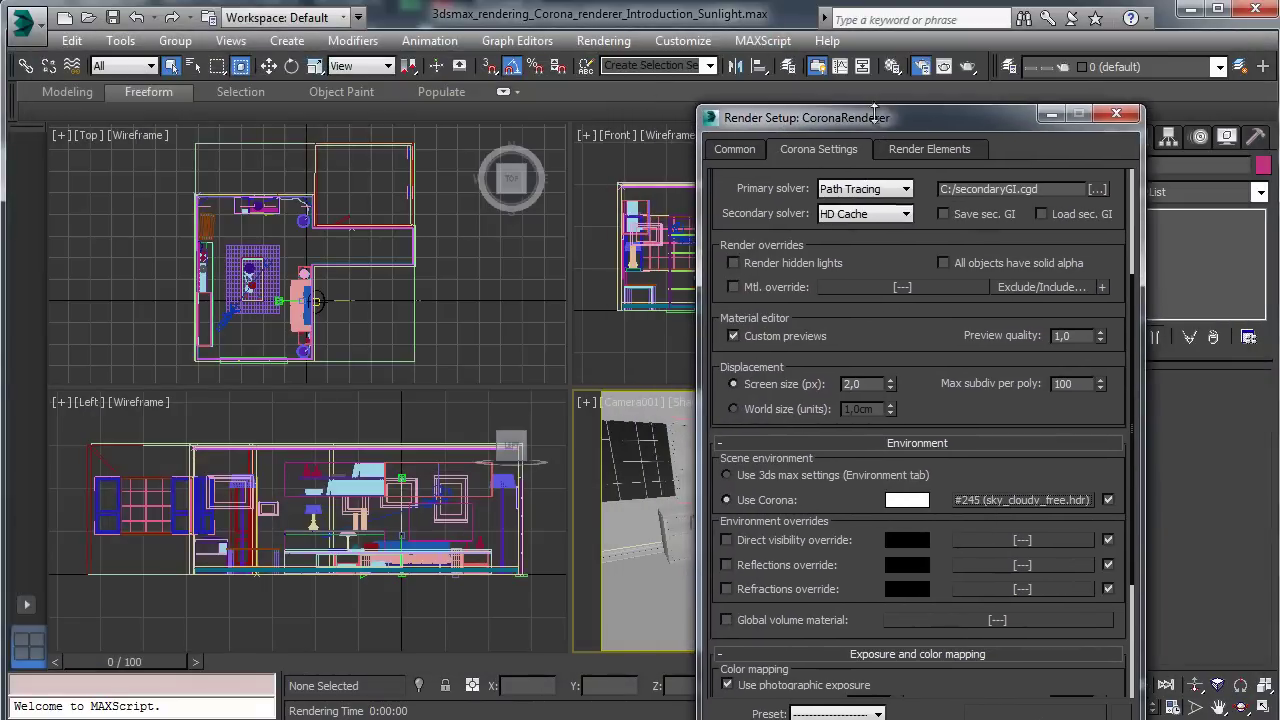
key(m)
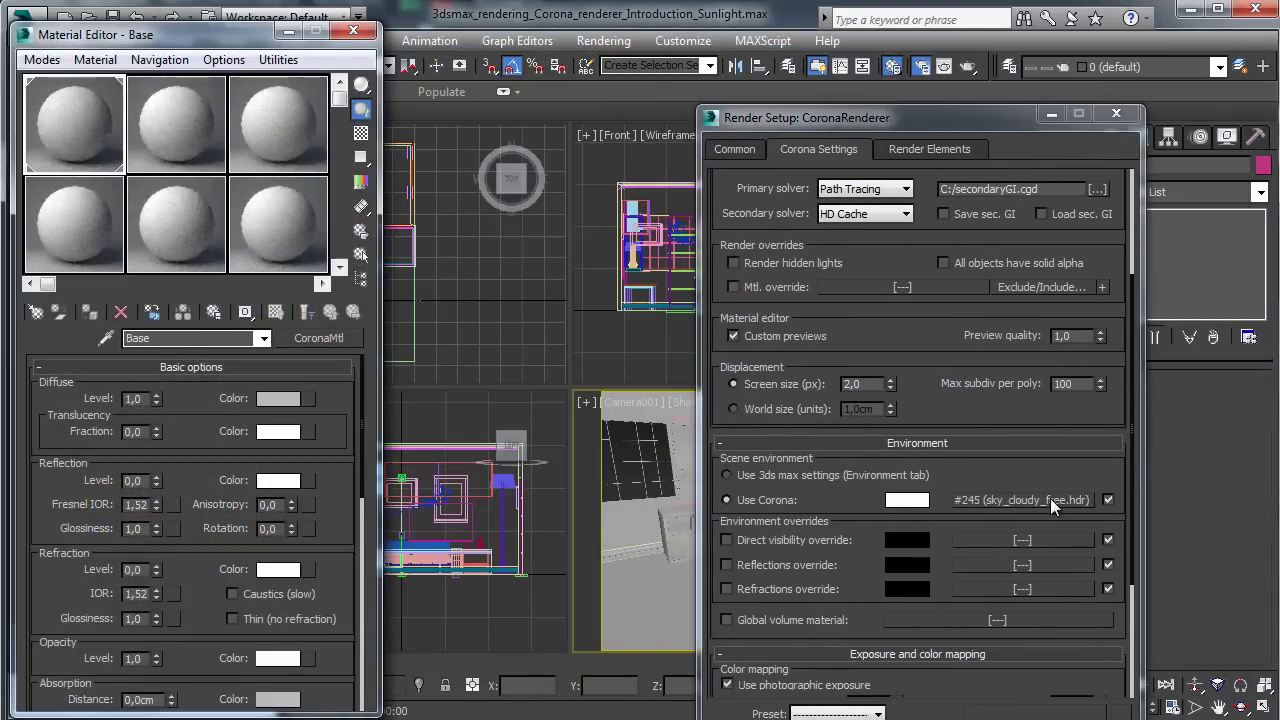
drag(1050, 499, 240, 152)
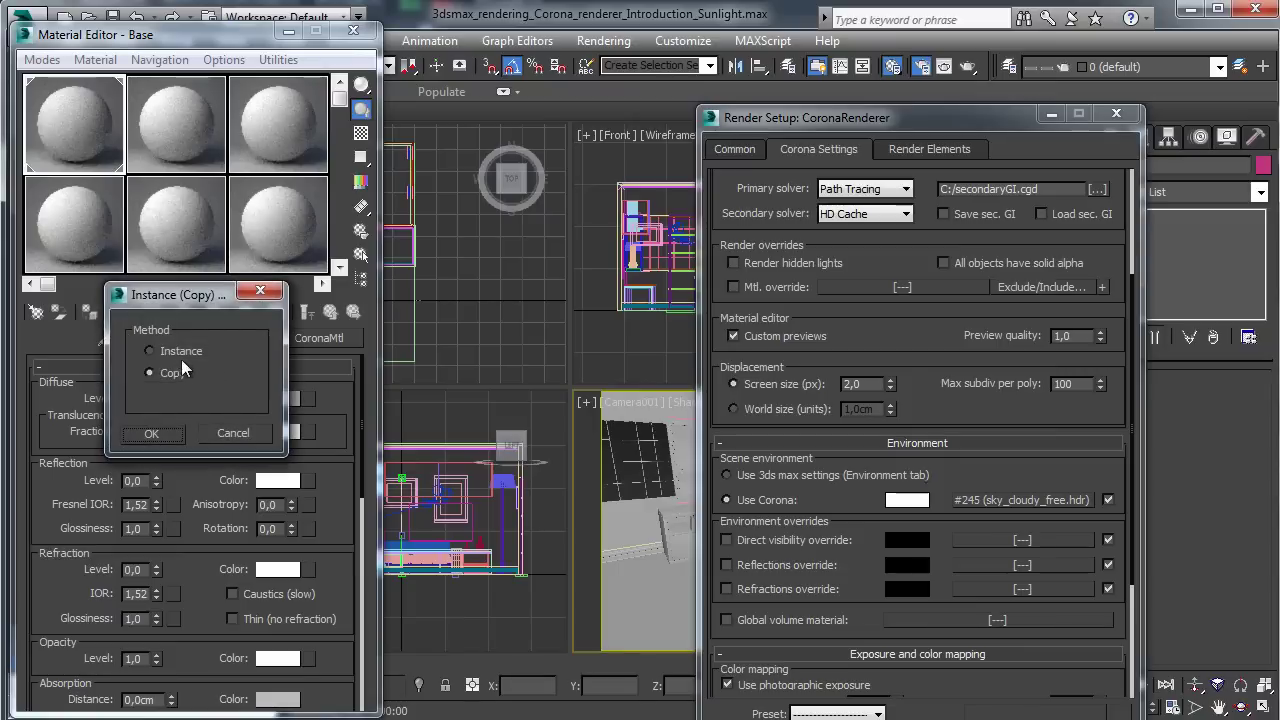
click(160, 433)
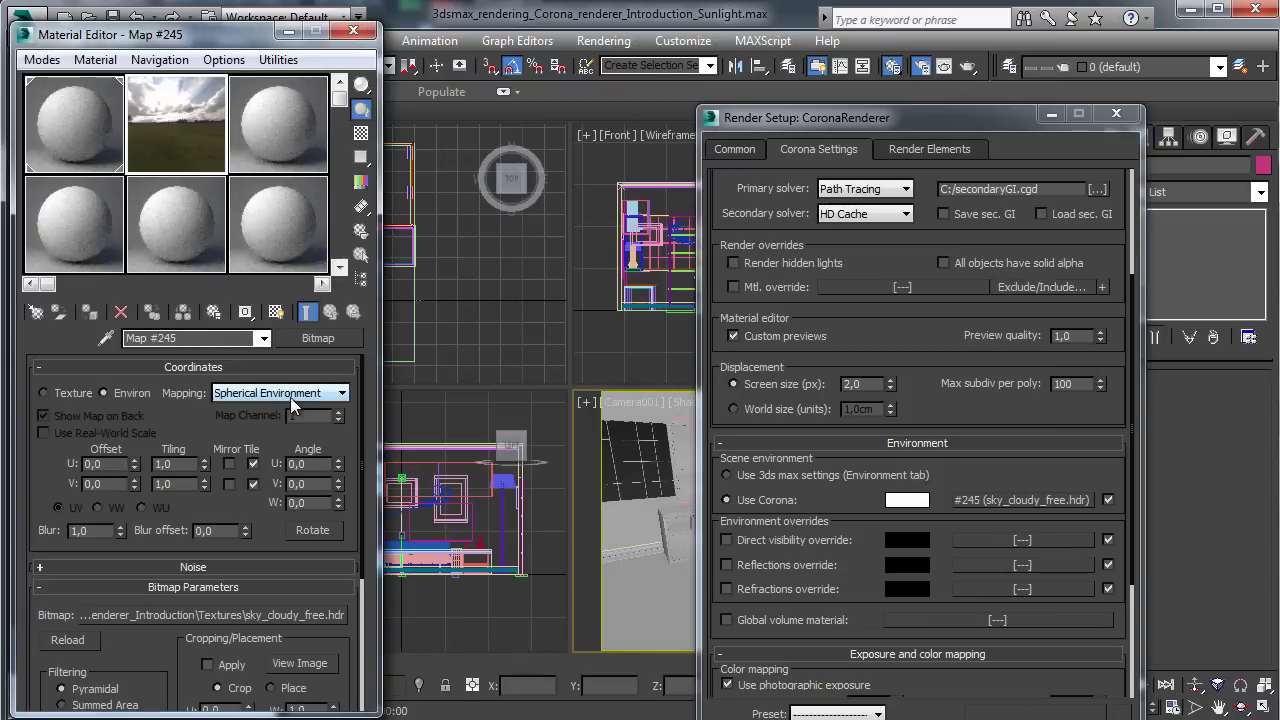
click(354, 32)
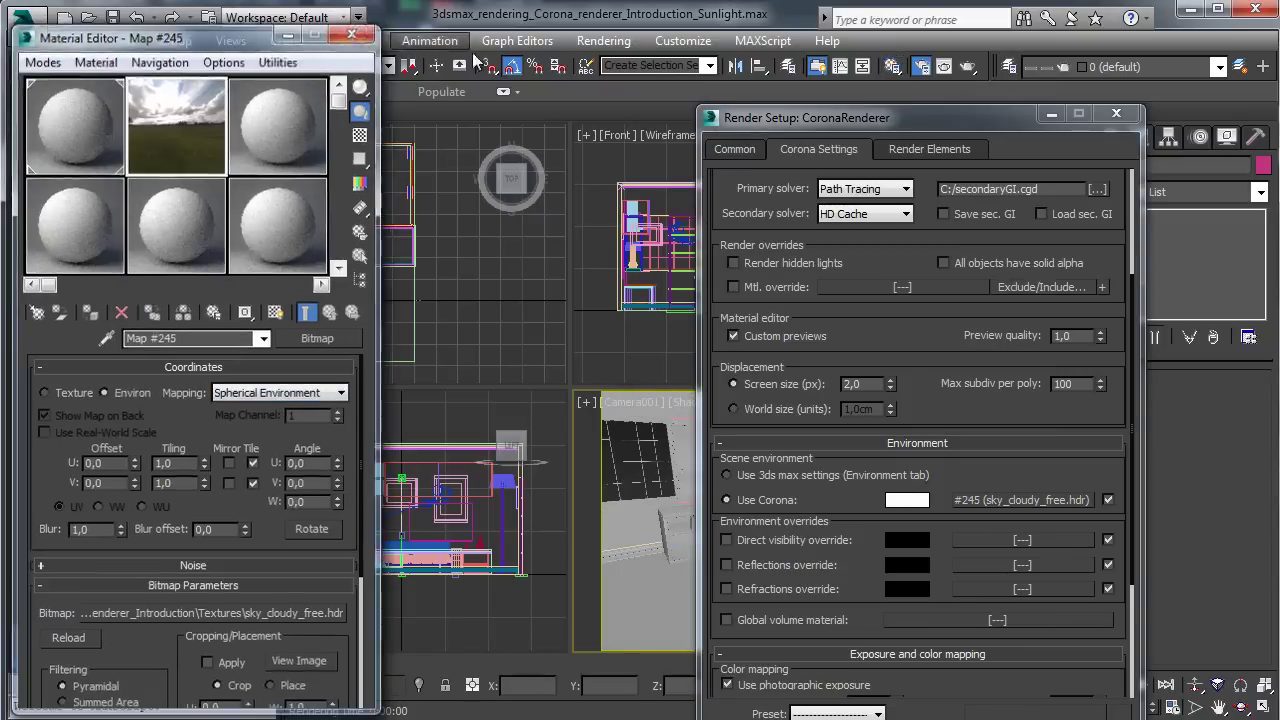
drag(893, 119, 239, 68)
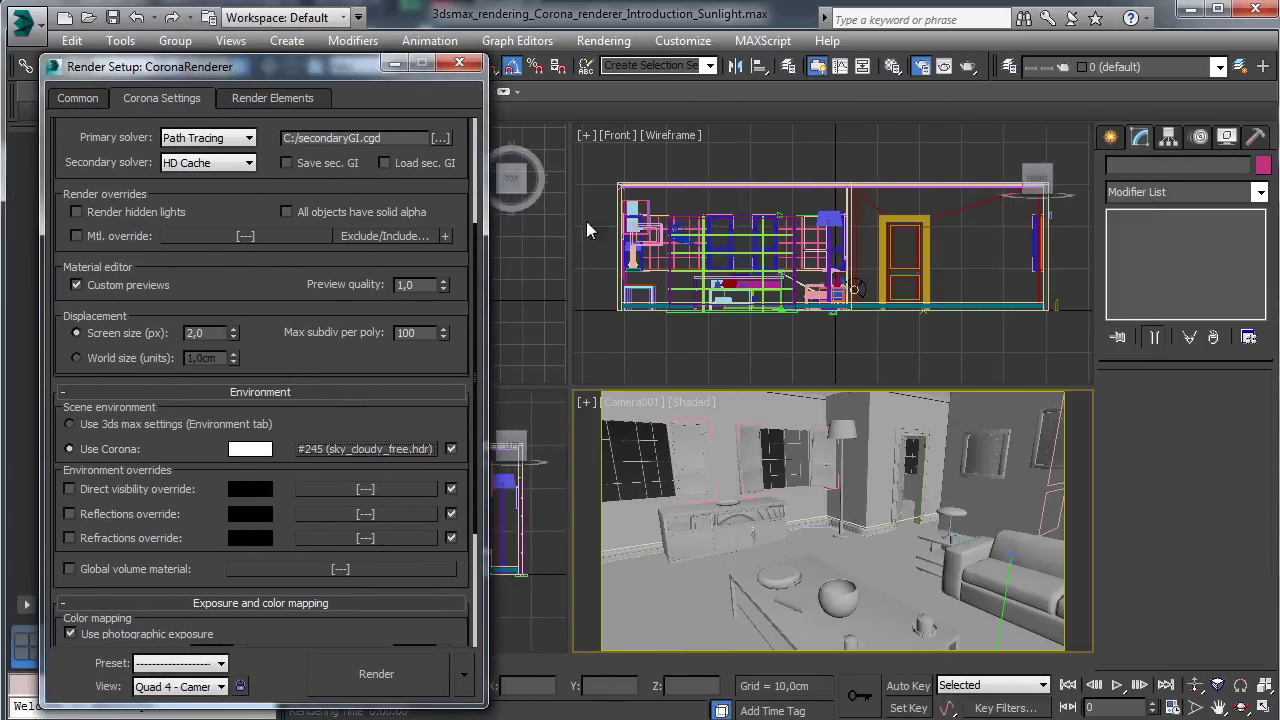
Step: Render the camera view and adjust highlight compression and white balance alongside it
click(385, 674)
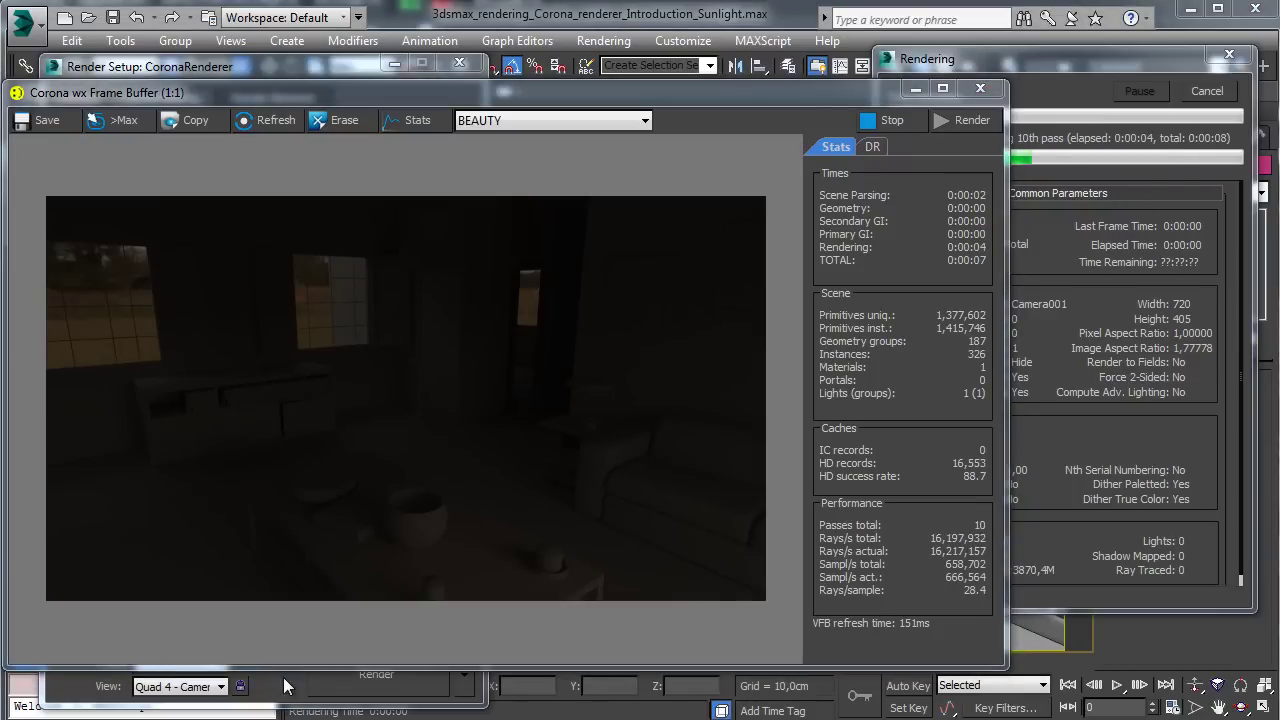
click(286, 685)
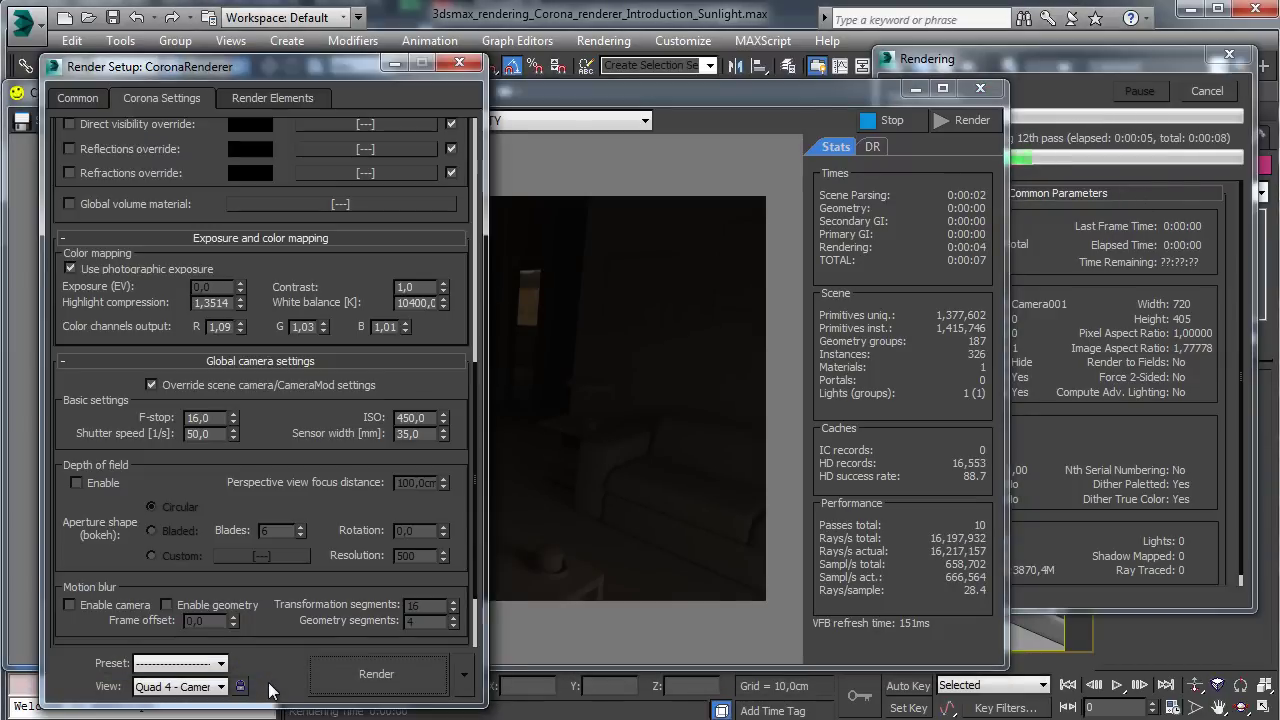
drag(299, 67, 1066, 37)
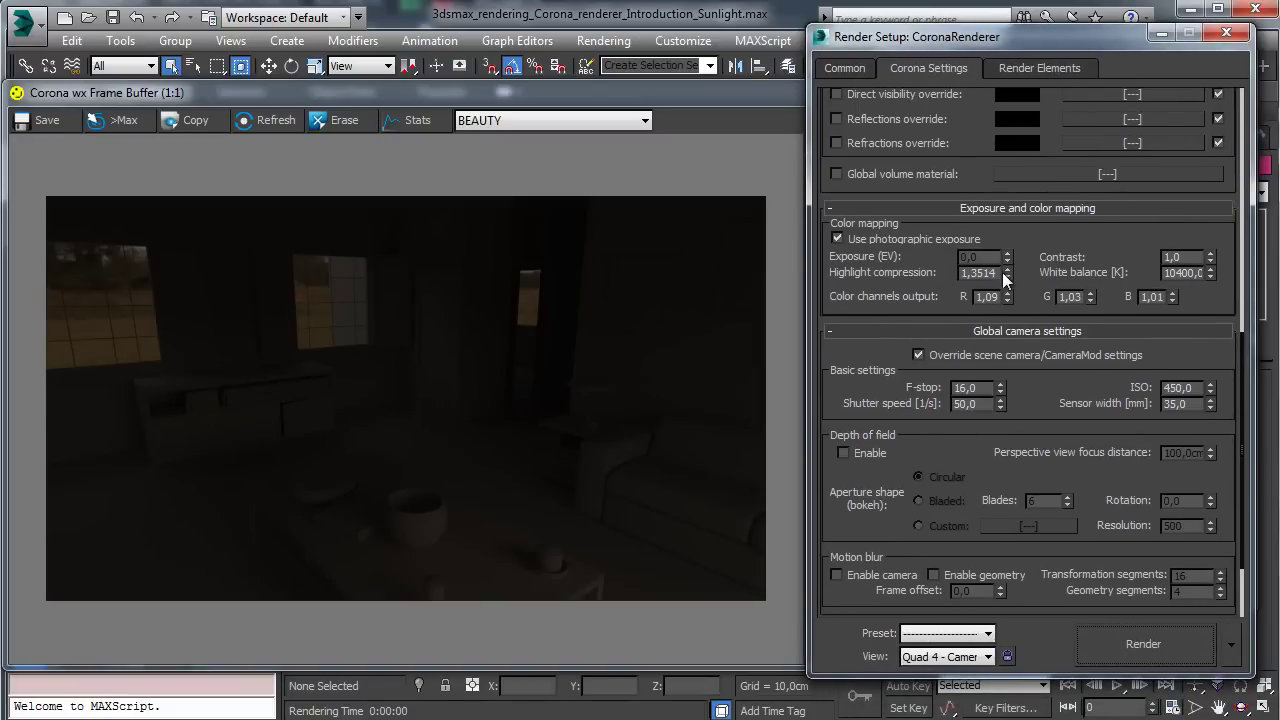
drag(1007, 273, 990, 369)
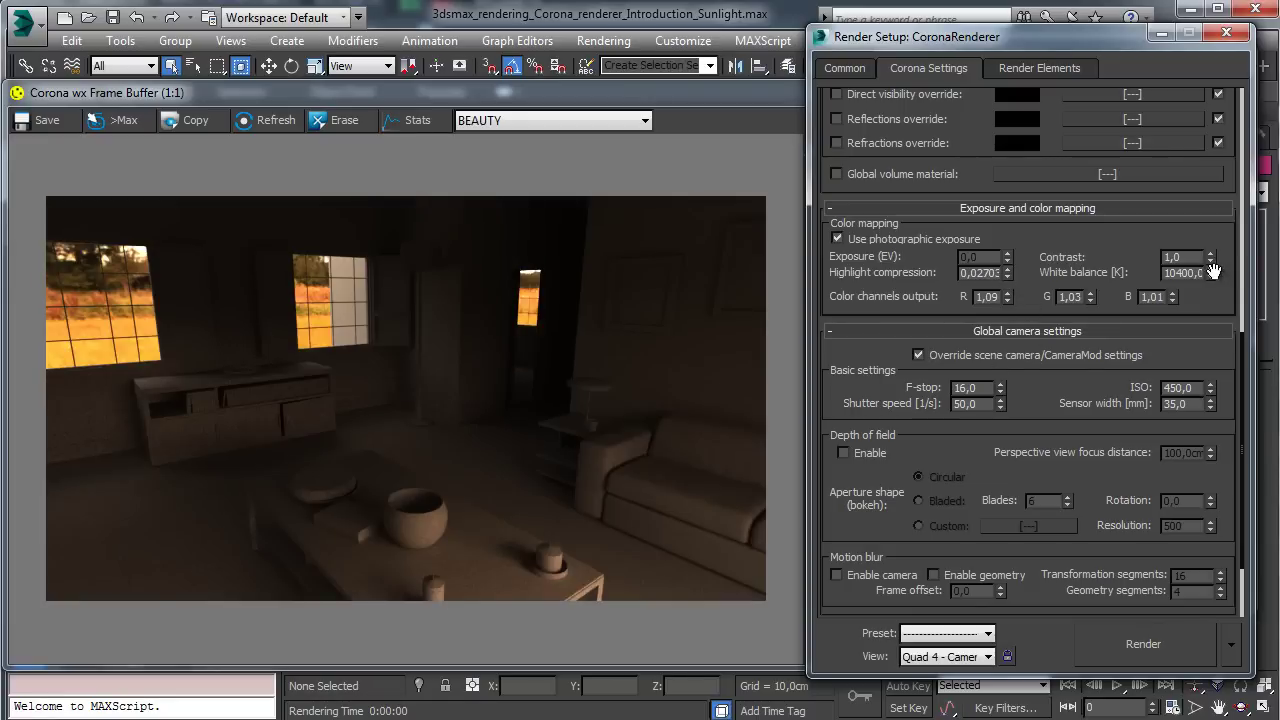
mouse_move(1210, 272)
mouse_down()
mouse_move(1214, 320)
mouse_move(1215, 296)
mouse_up()
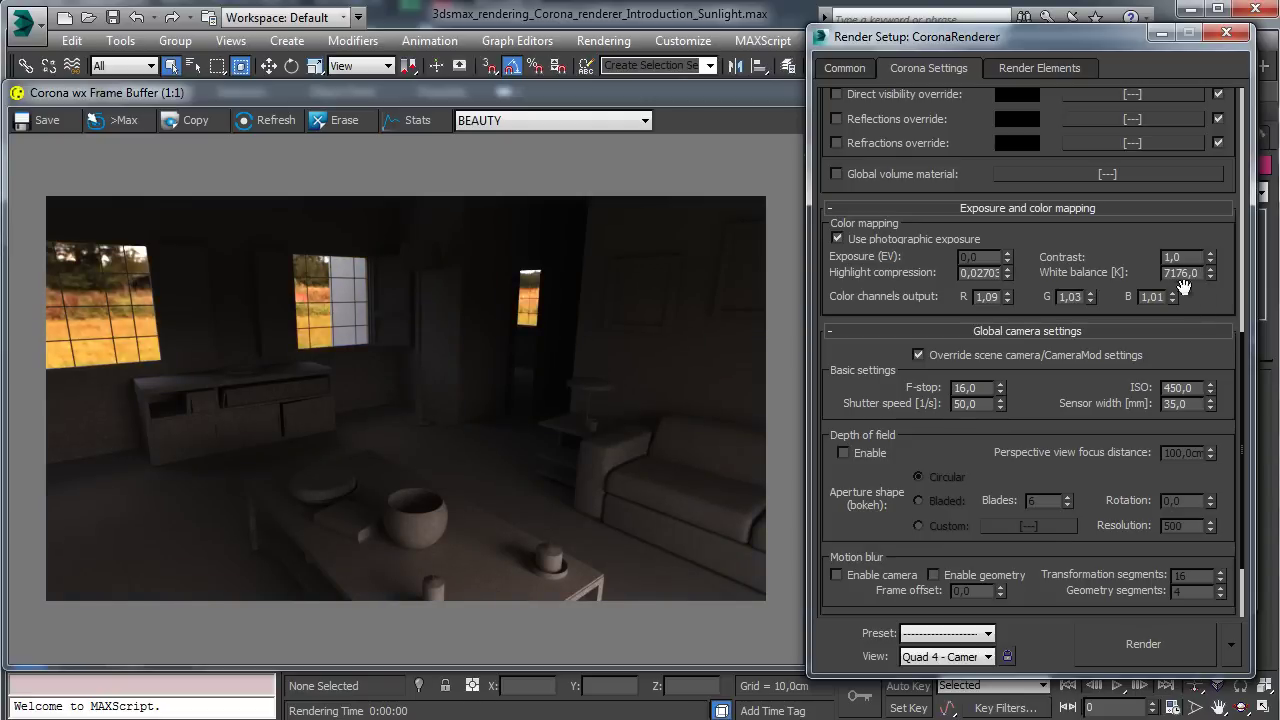
Step: Set the red, green and blue channel outputs to 1,0
drag(1005, 302, 1005, 303)
click(1008, 300)
drag(1090, 299, 1103, 275)
text(1,0)
key(Tab)
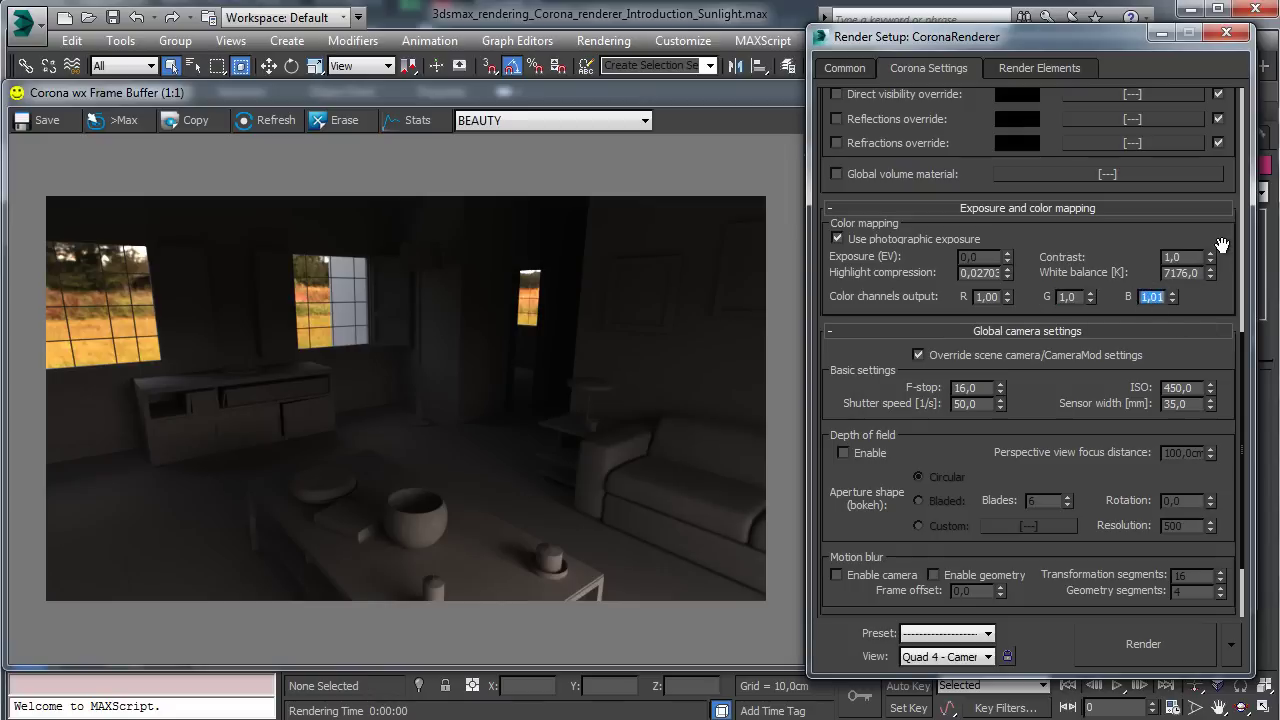
text(1,0)
Step: Set white balance to 6500 and highlight compression to 0,02
double_click(1183, 272)
text(6500)
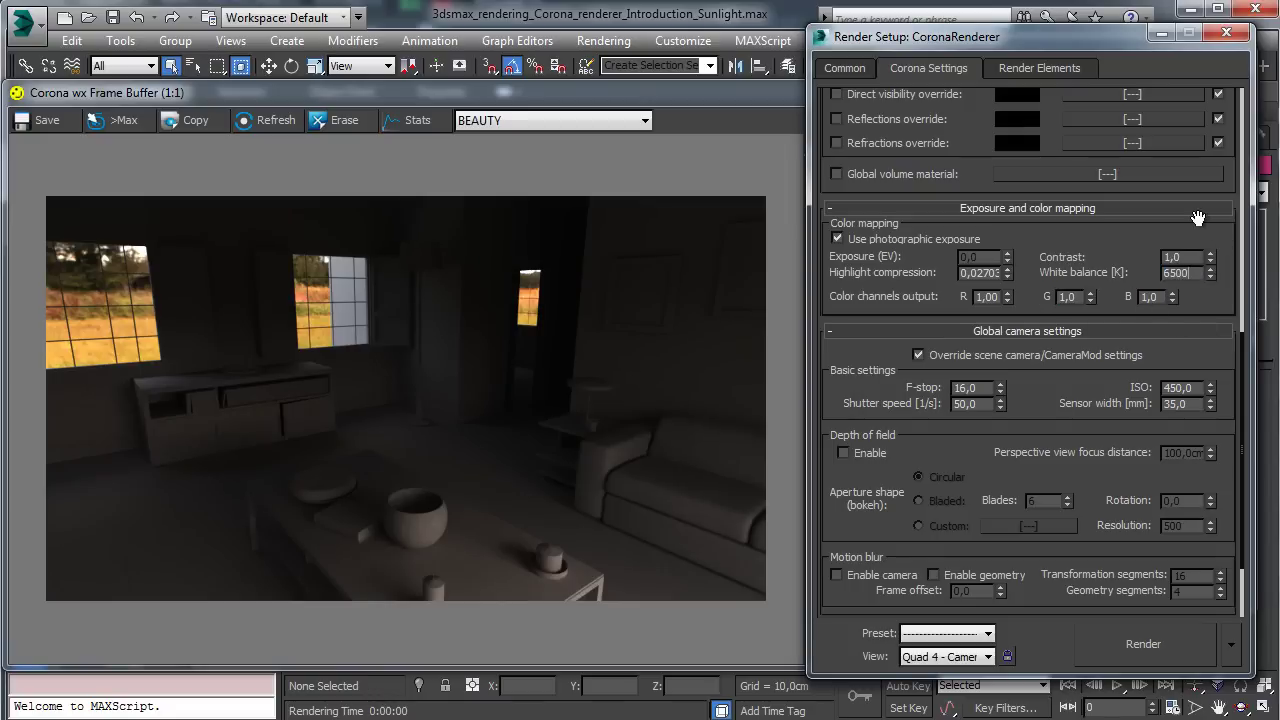
key(Return)
drag(1008, 276, 1012, 281)
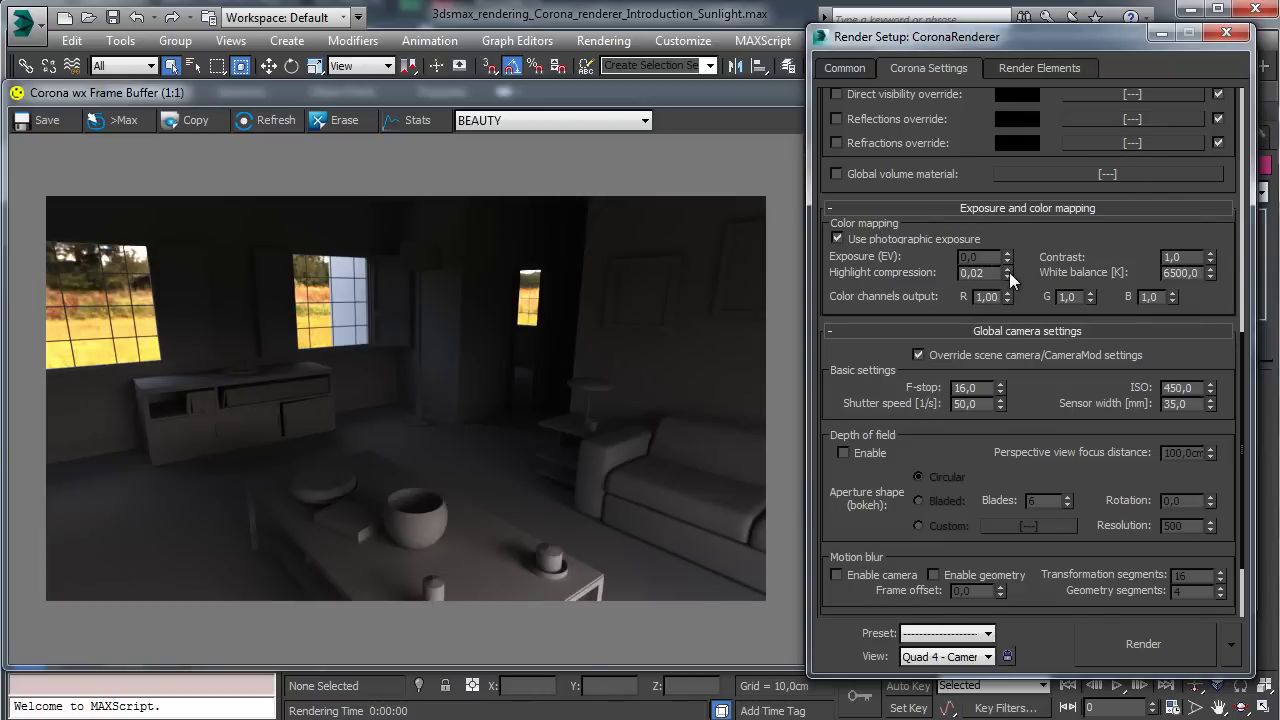
click(1009, 272)
click(1010, 278)
drag(1114, 38, 974, 65)
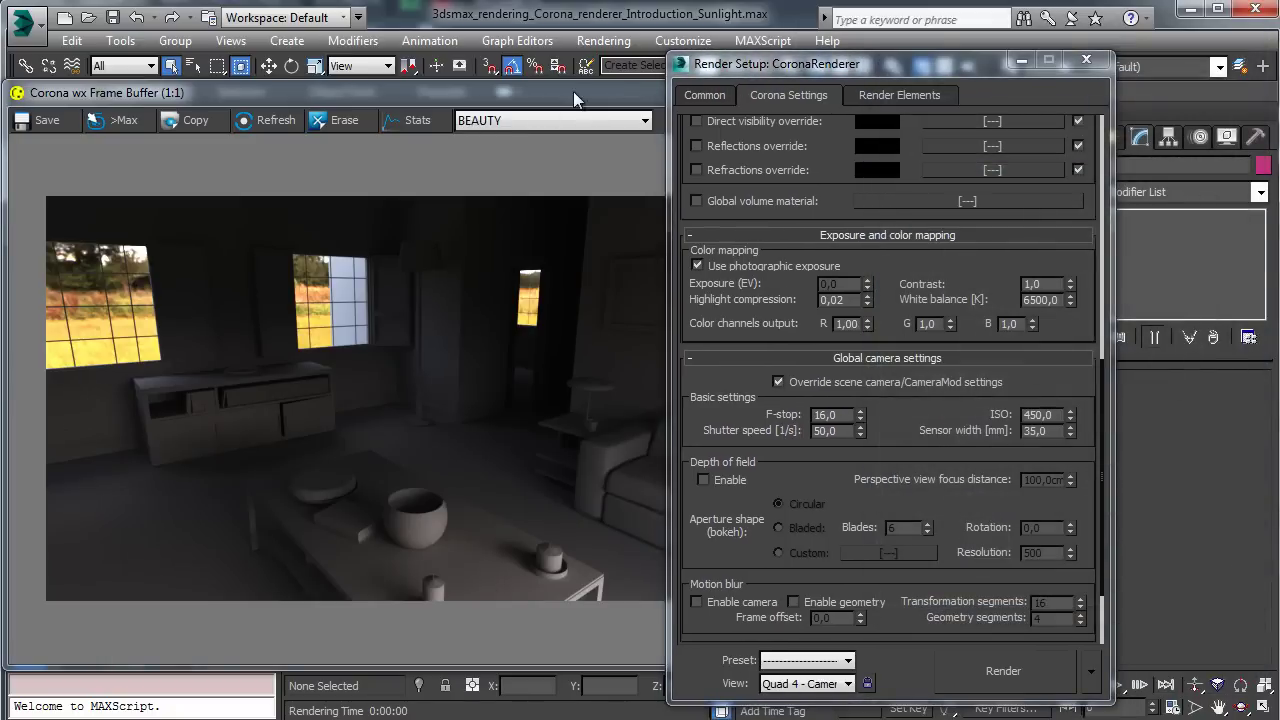
Step: Assign the sky_cloudy_free.hdr map (Map #245) as an instanced environment map
click(573, 91)
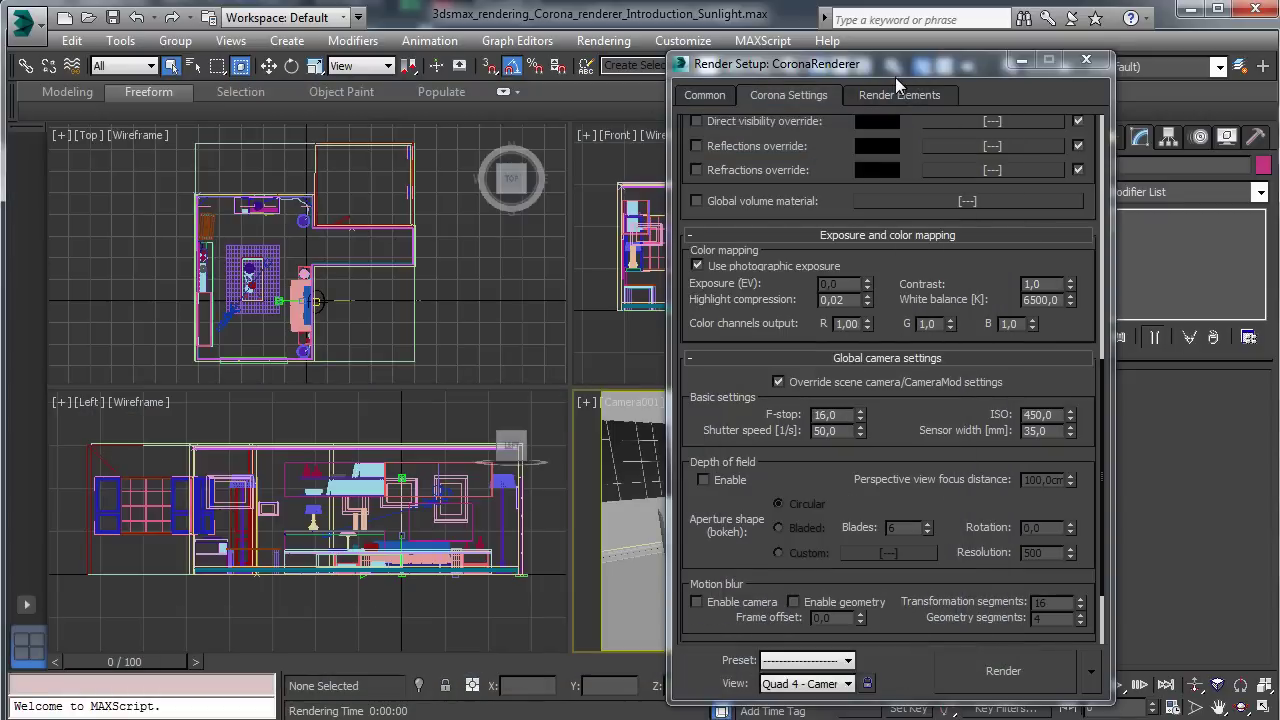
drag(891, 68, 1086, 55)
click(603, 40)
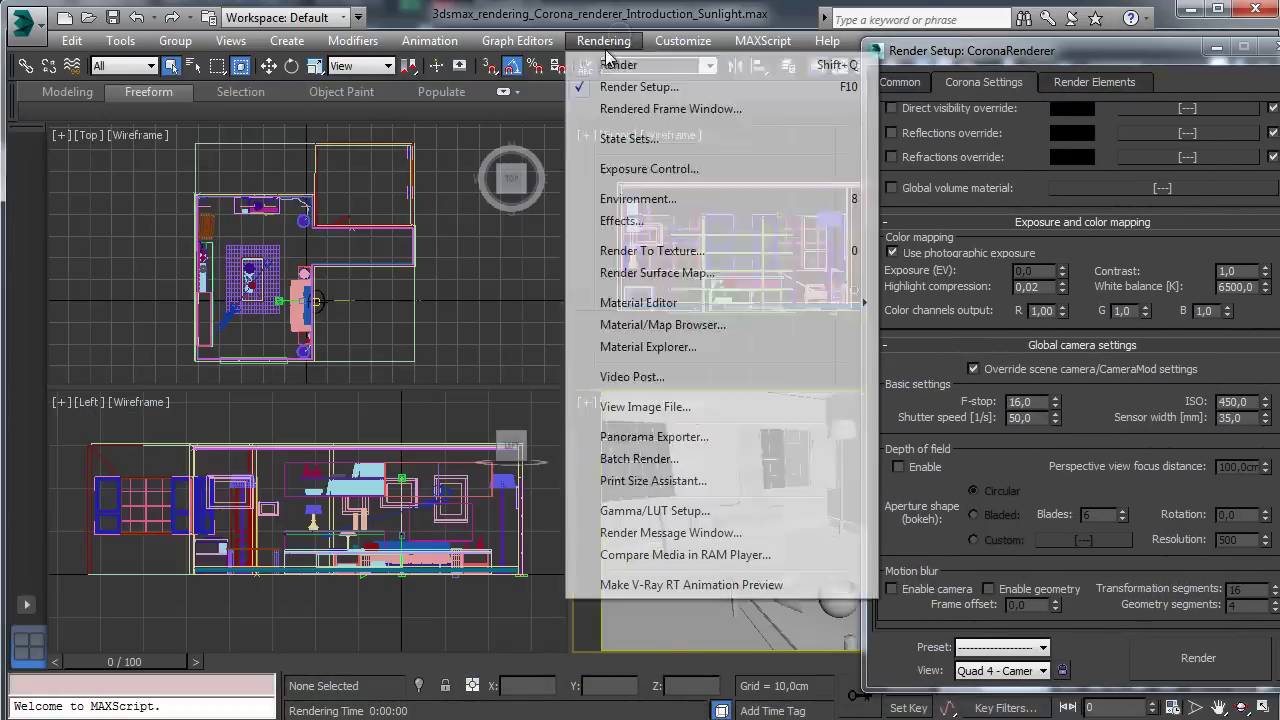
click(681, 198)
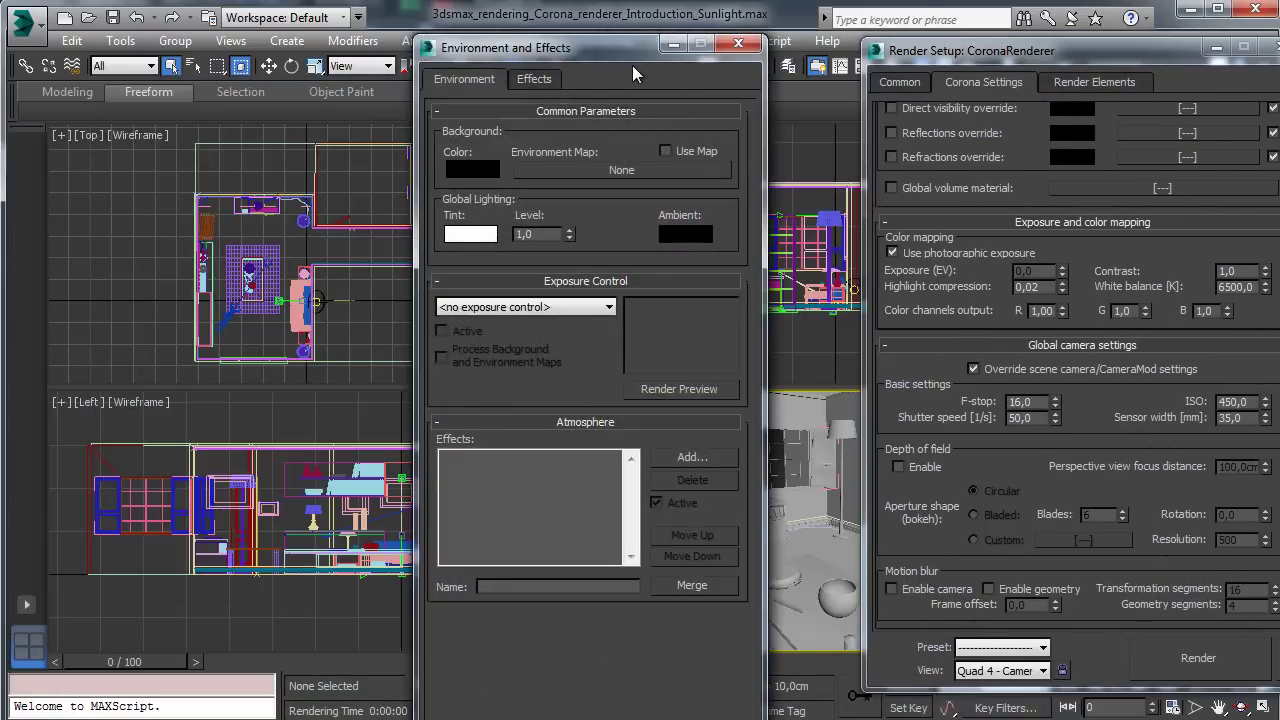
drag(503, 54, 202, 69)
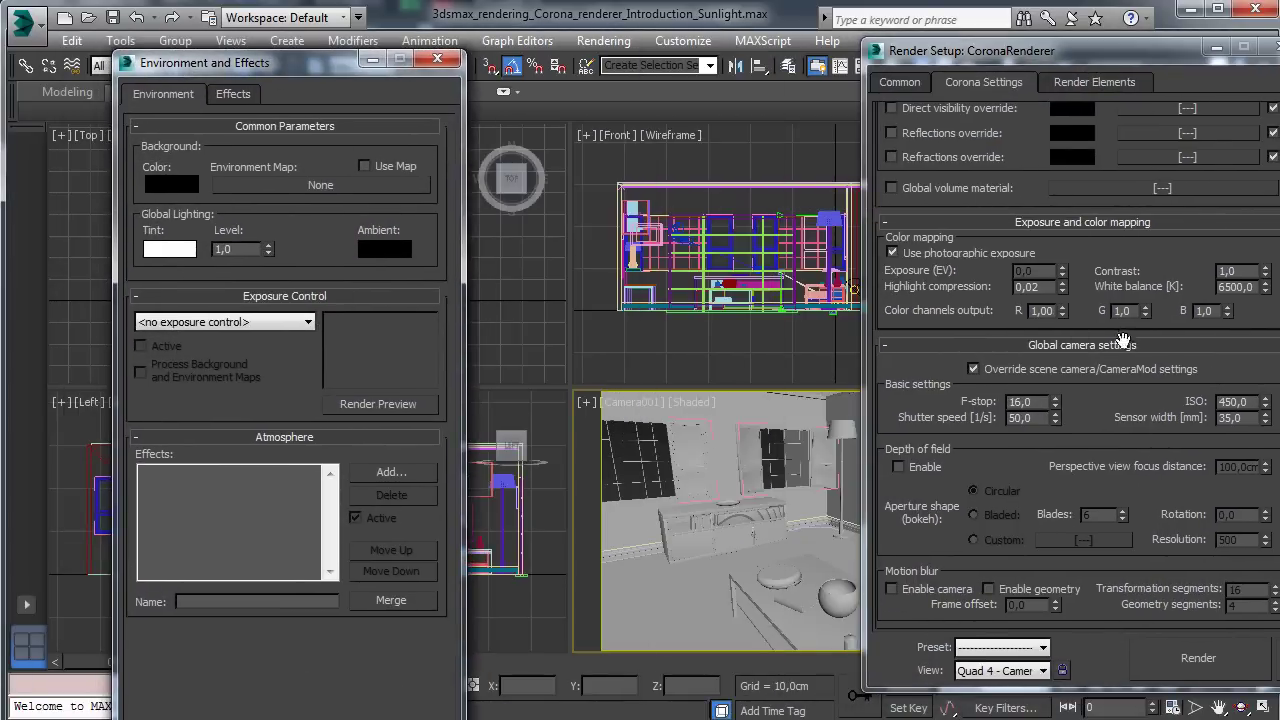
drag(1026, 174, 1063, 343)
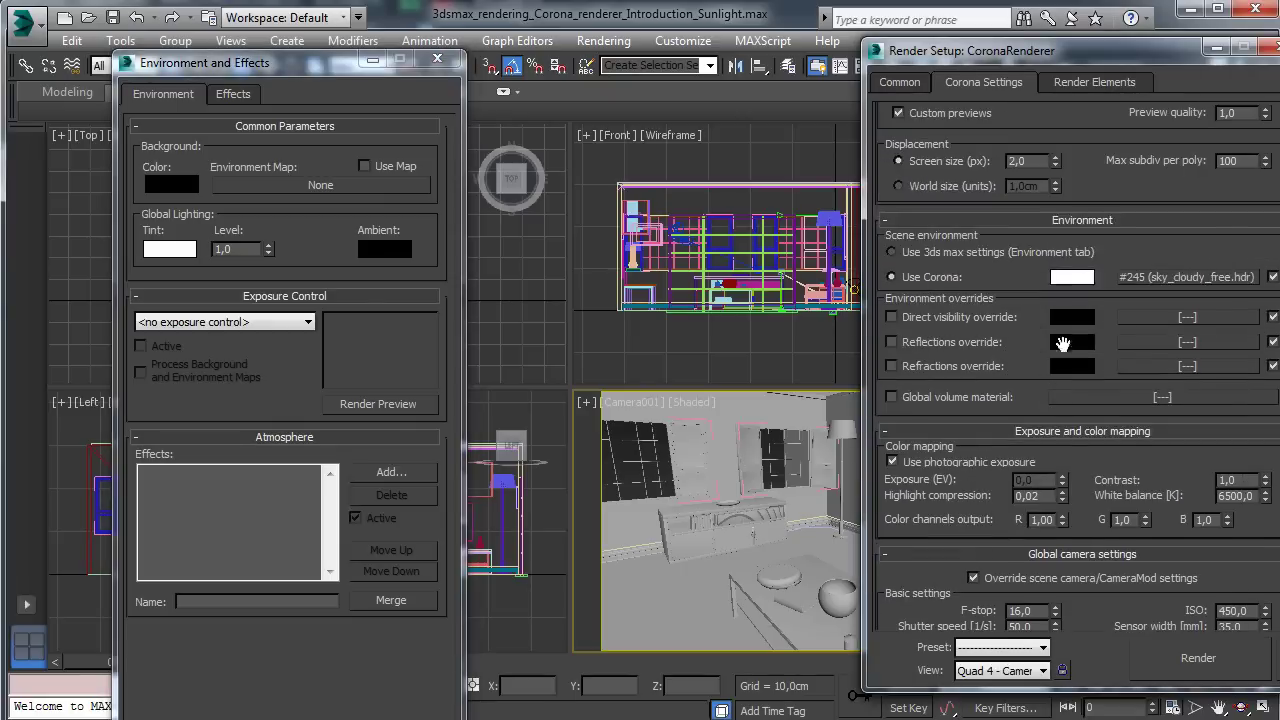
drag(1175, 285, 290, 186)
click(256, 541)
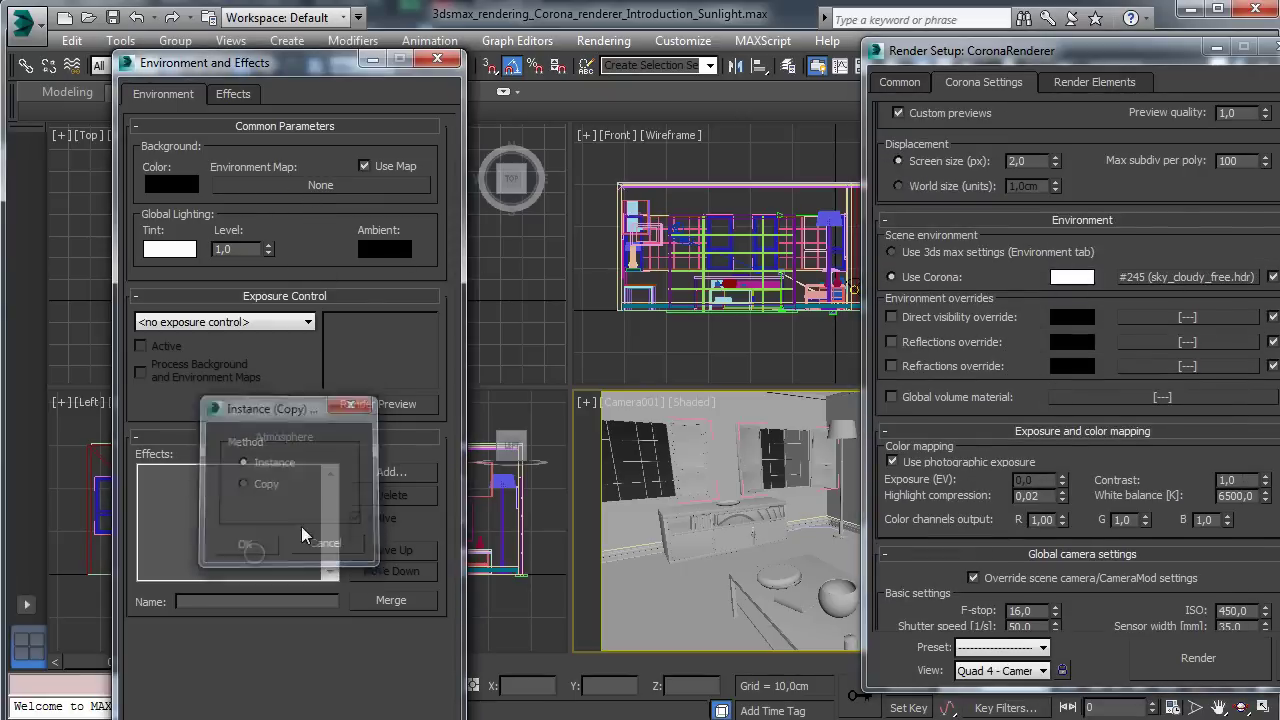
Step: Show the sky environment background in the camera viewport and close Render Setup
click(695, 405)
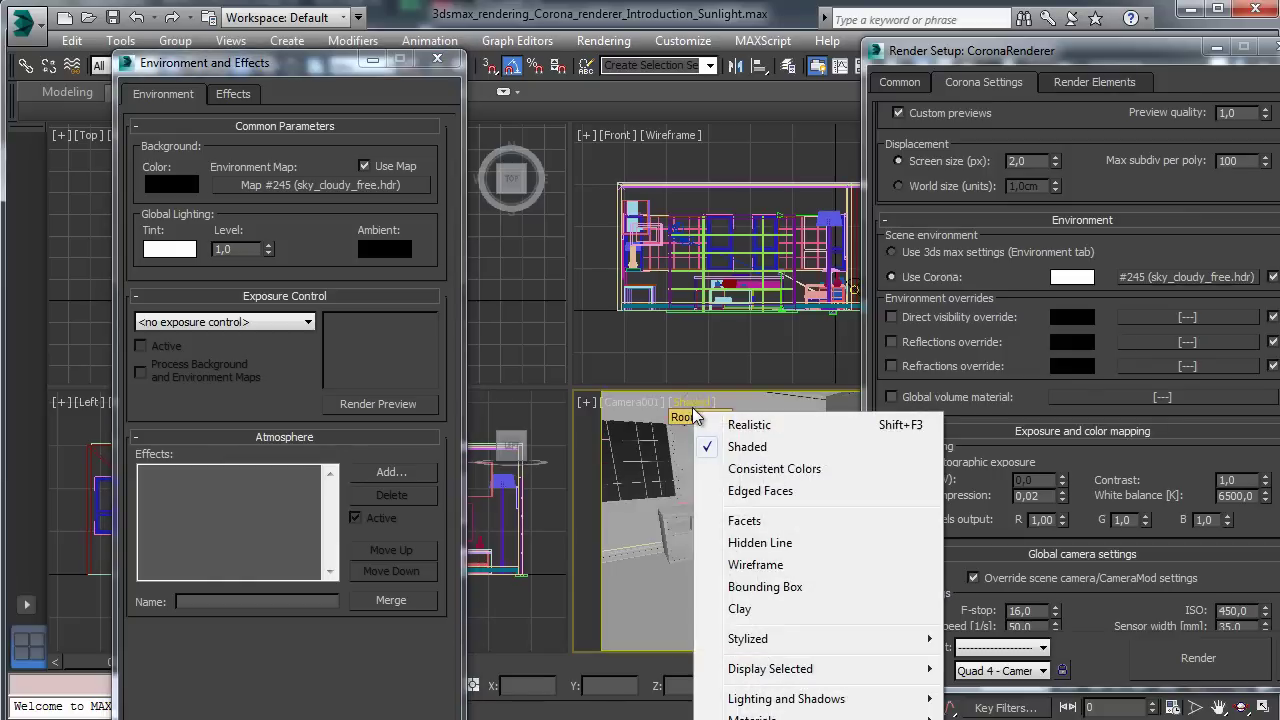
mouse_move(770, 717)
click(1193, 465)
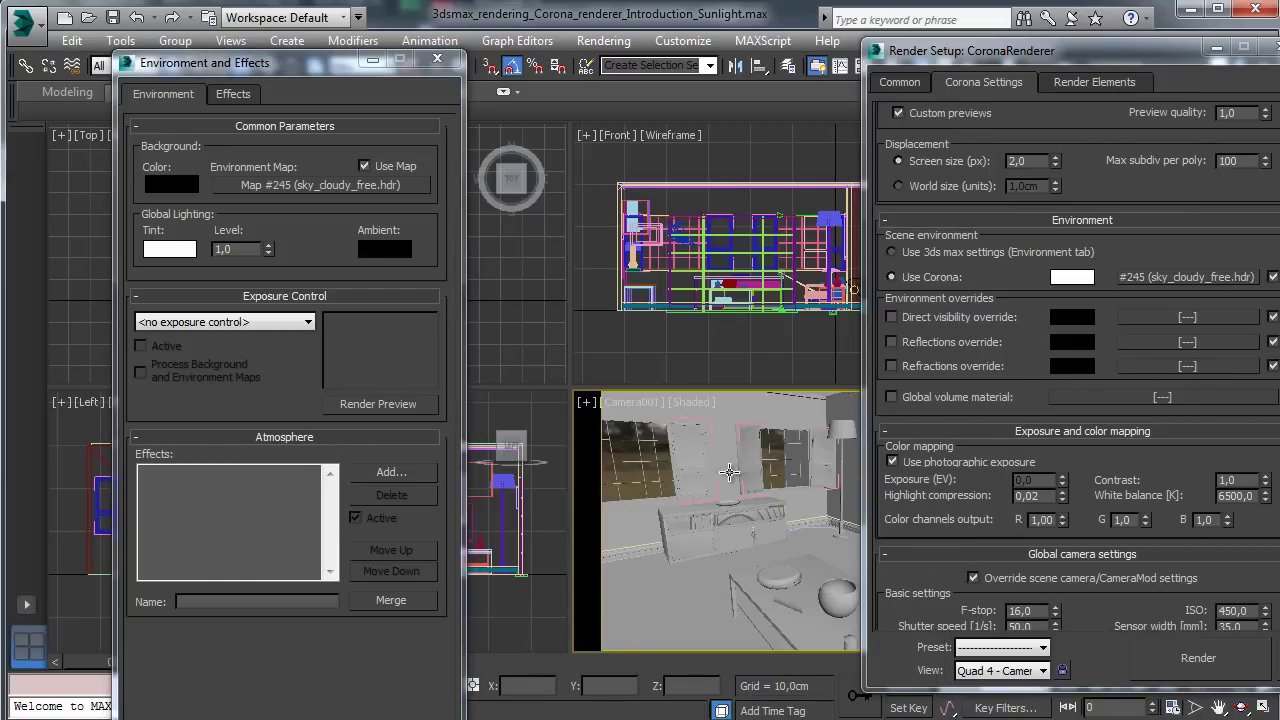
click(1221, 44)
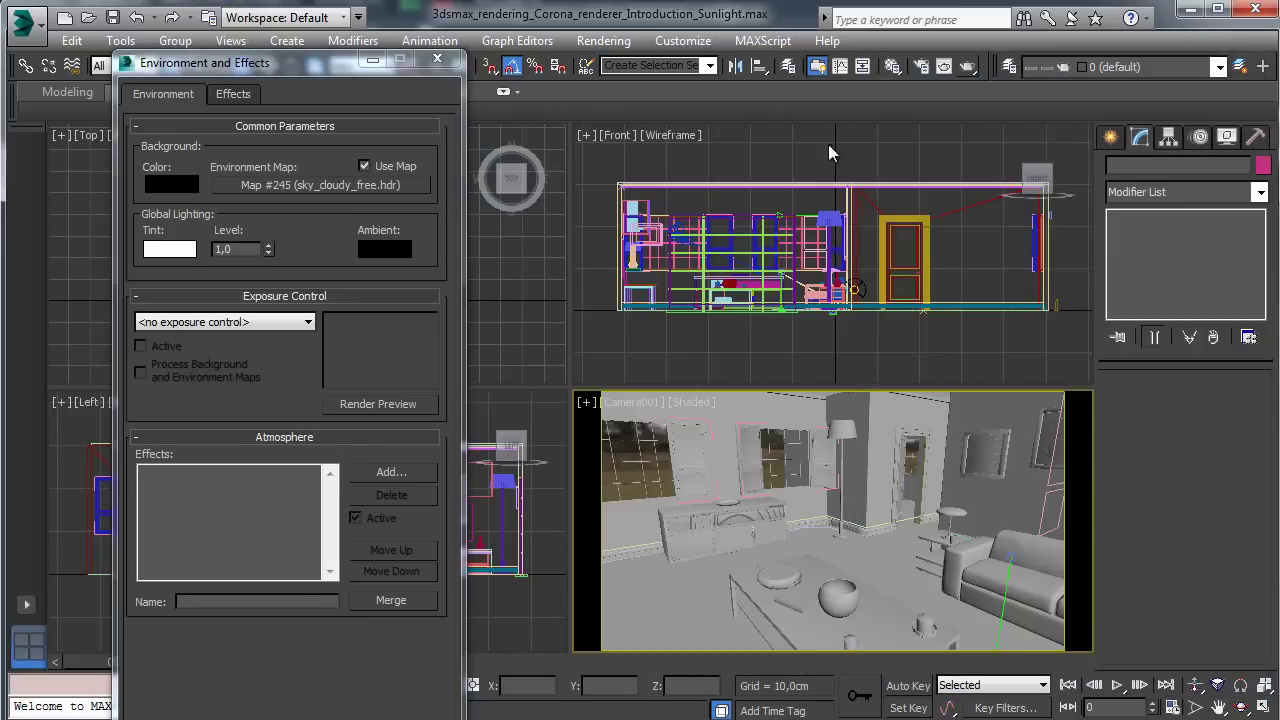
Step: Try W and U angle rotations on Map #245, reset them, and set U Offset to 0,48
click(893, 66)
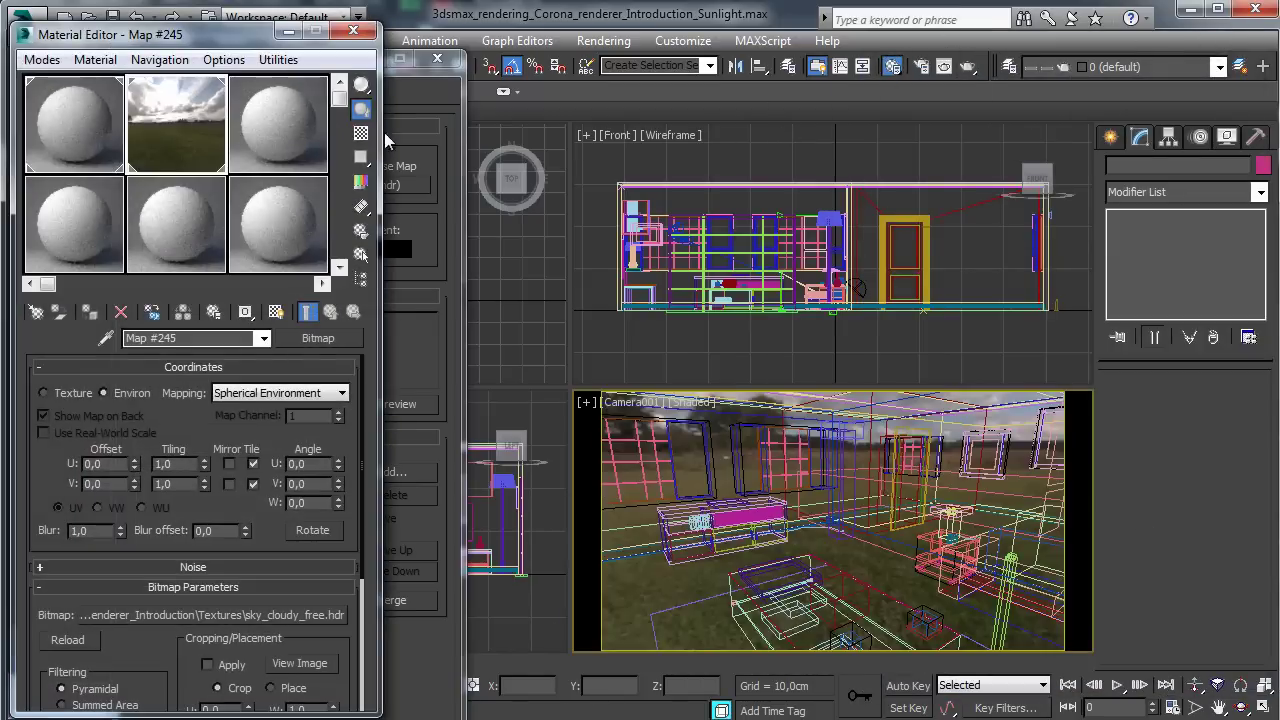
drag(197, 43, 298, 33)
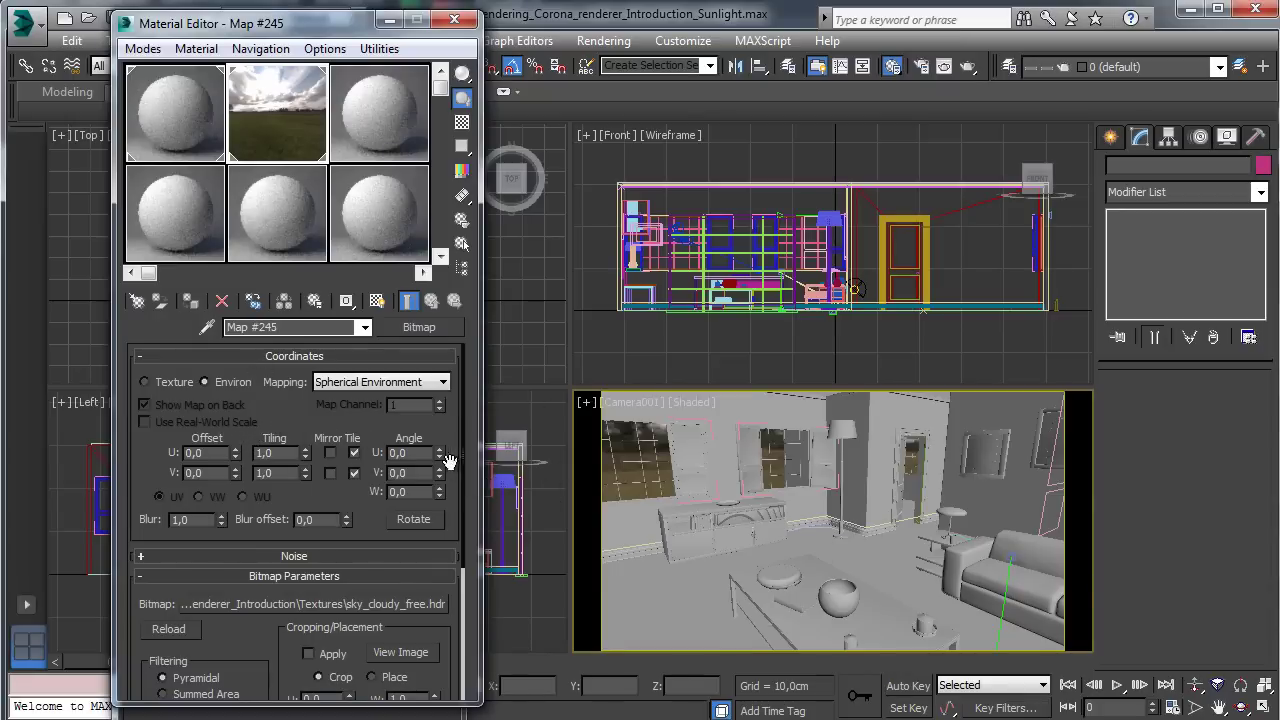
drag(439, 490, 441, 470)
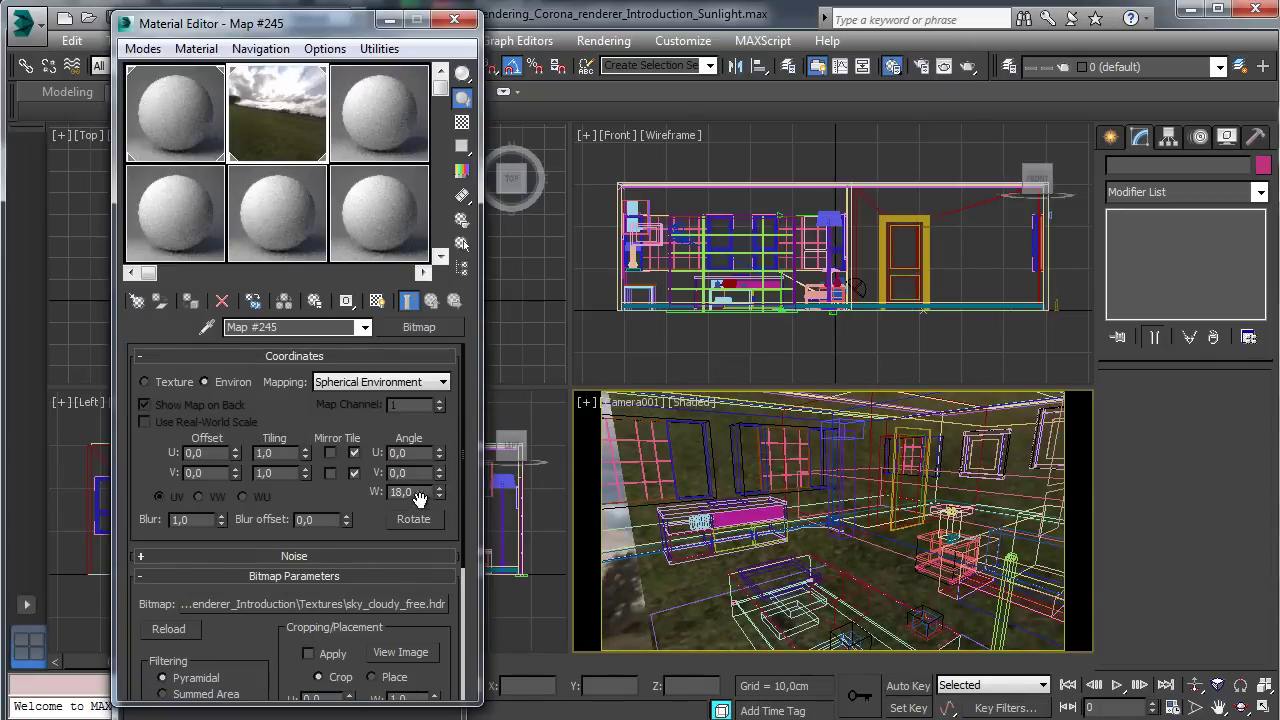
click(415, 493)
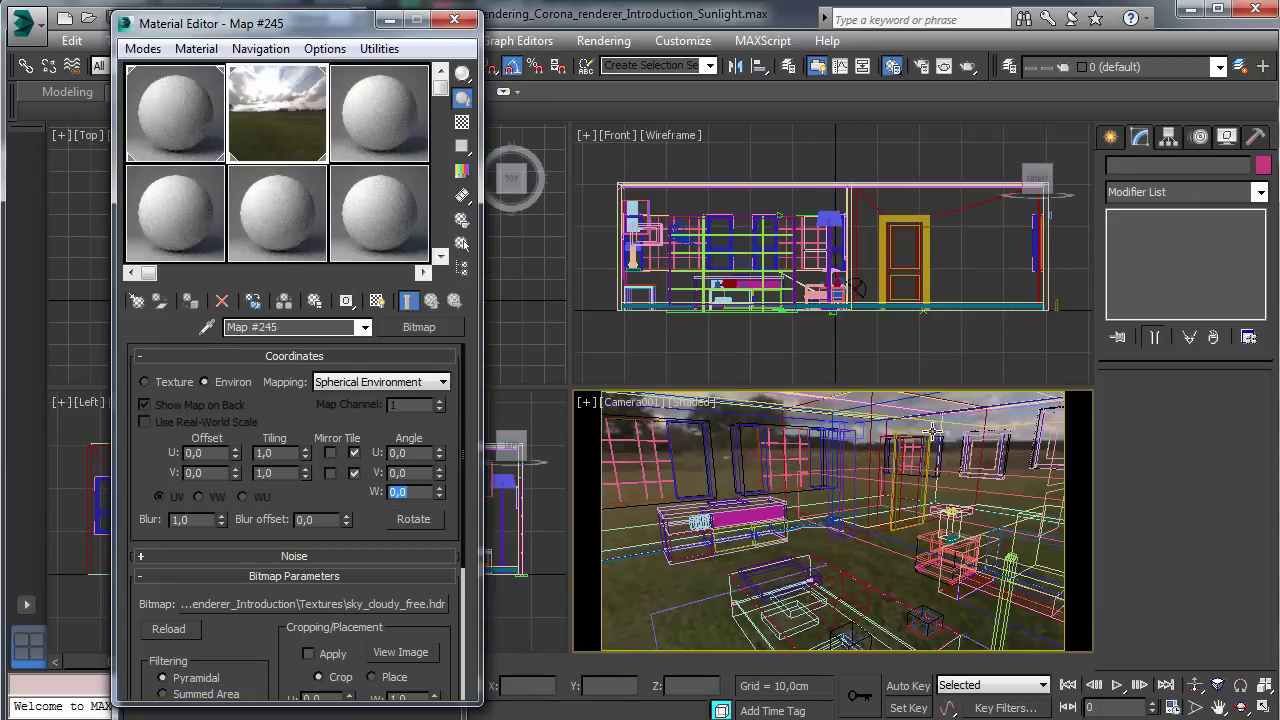
drag(440, 452, 440, 436)
right_click(440, 452)
drag(236, 455, 232, 403)
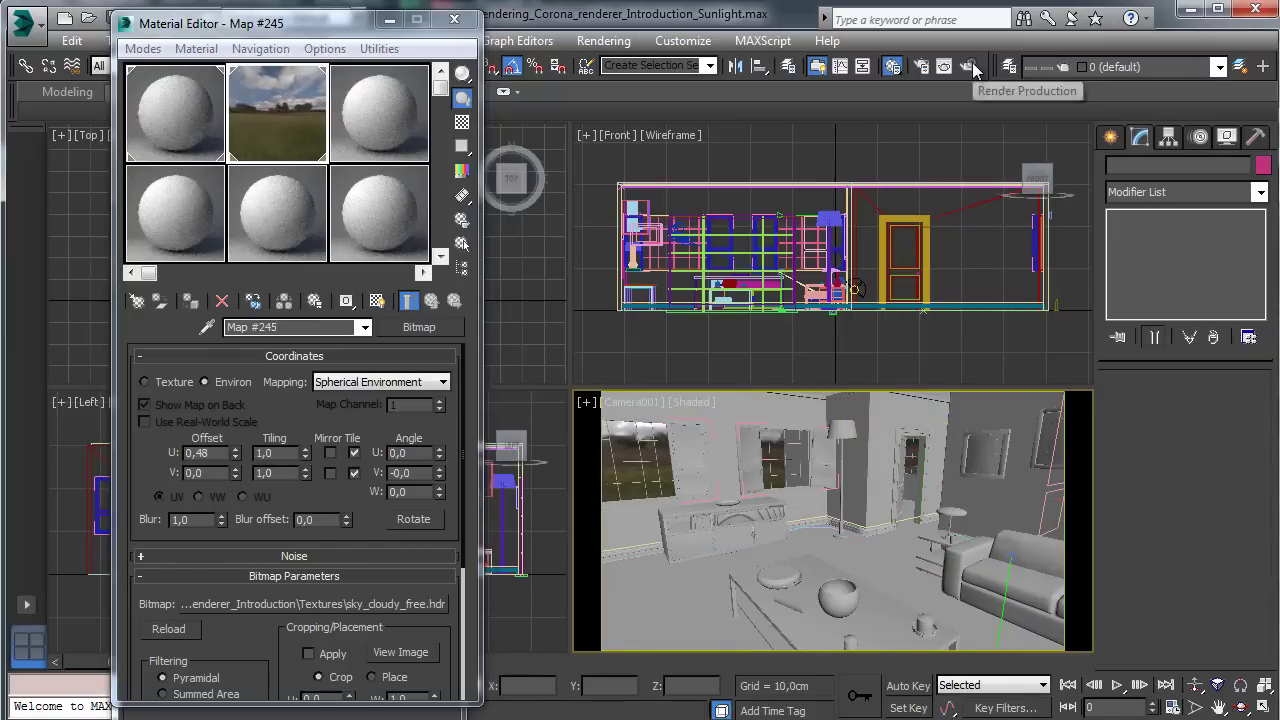
Step: Render the camera view in Corona, then minimize the frame buffer
click(1006, 66)
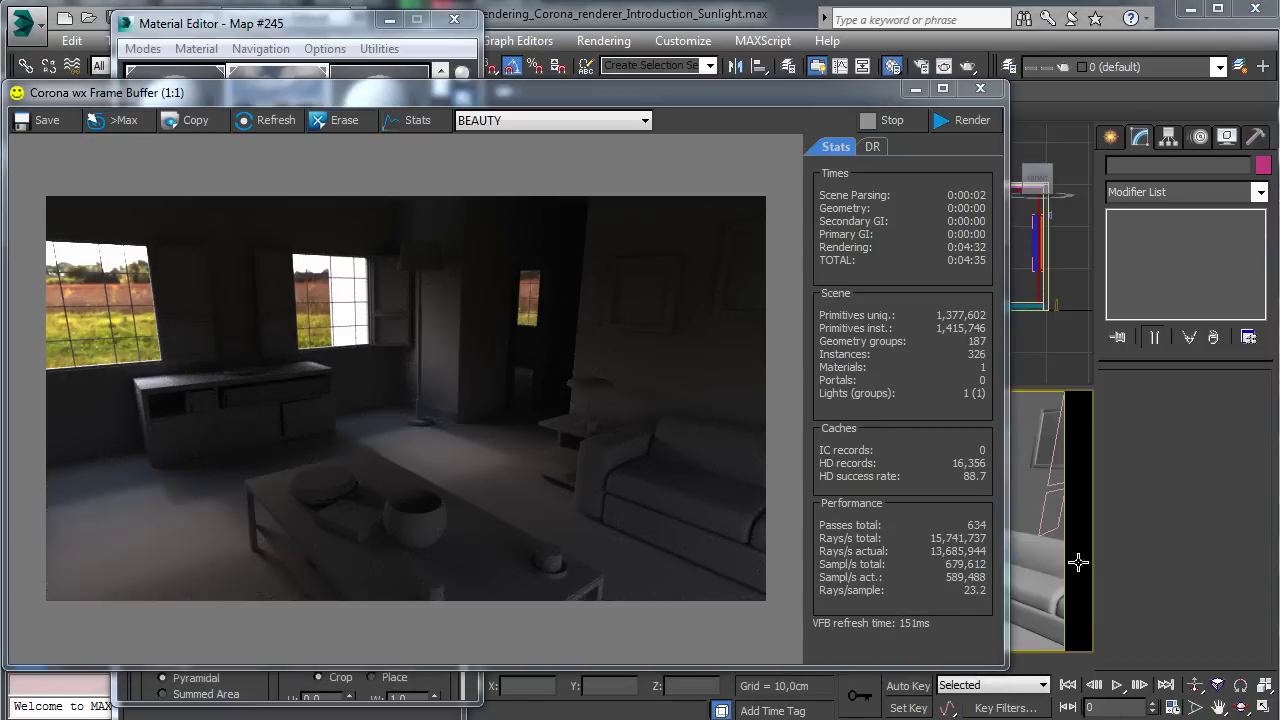
click(916, 89)
Step: Close the Material Editor and Environment and Effects windows and return to geometry creation
click(392, 20)
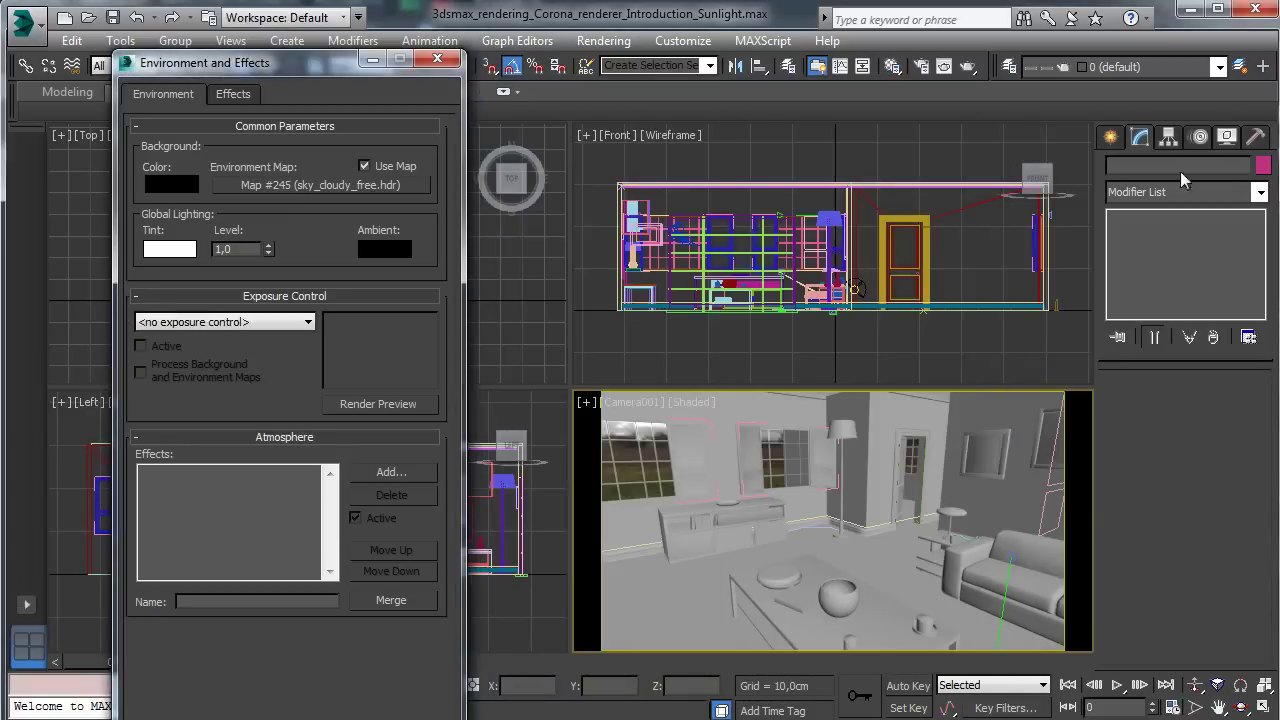
click(437, 59)
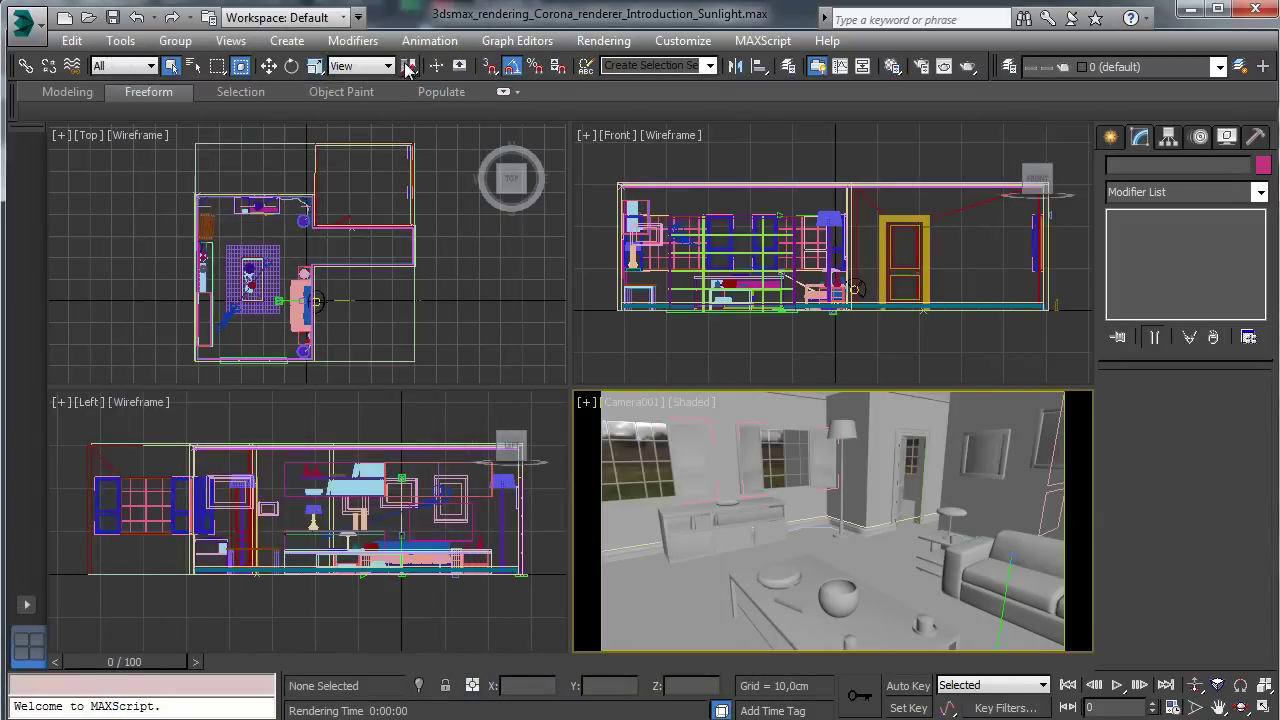
click(603, 40)
click(665, 198)
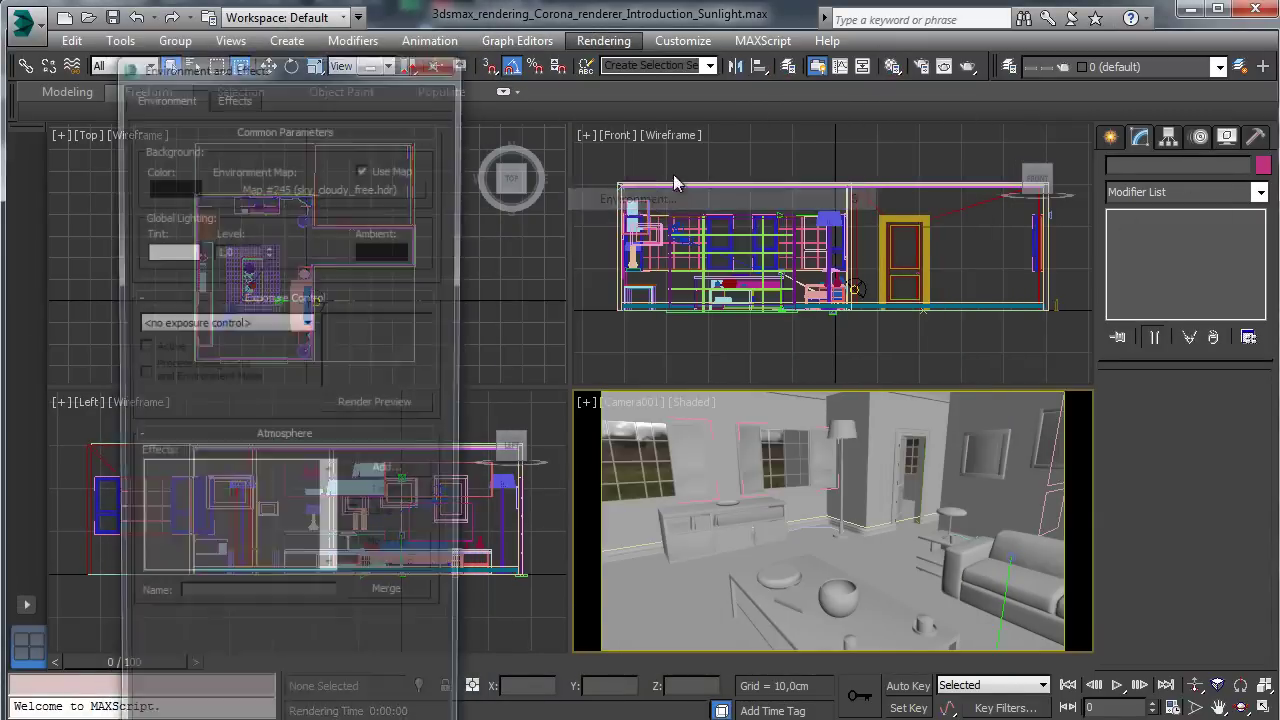
click(437, 61)
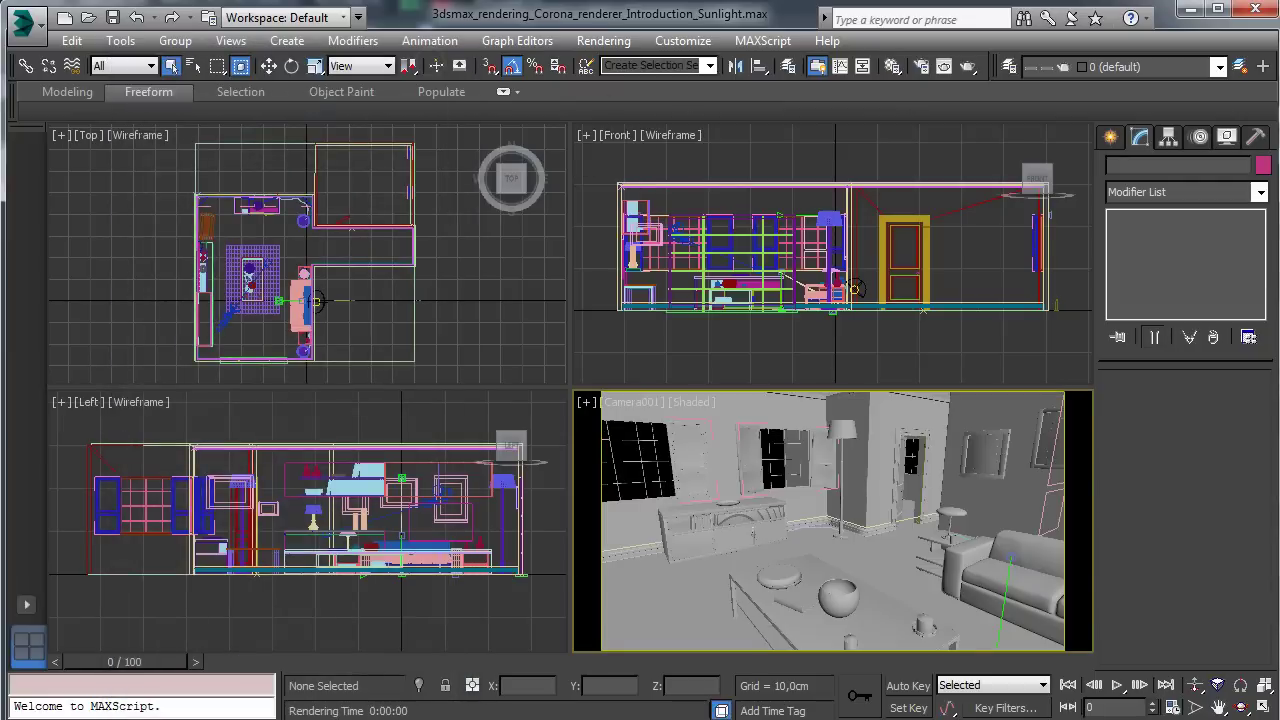
click(1113, 138)
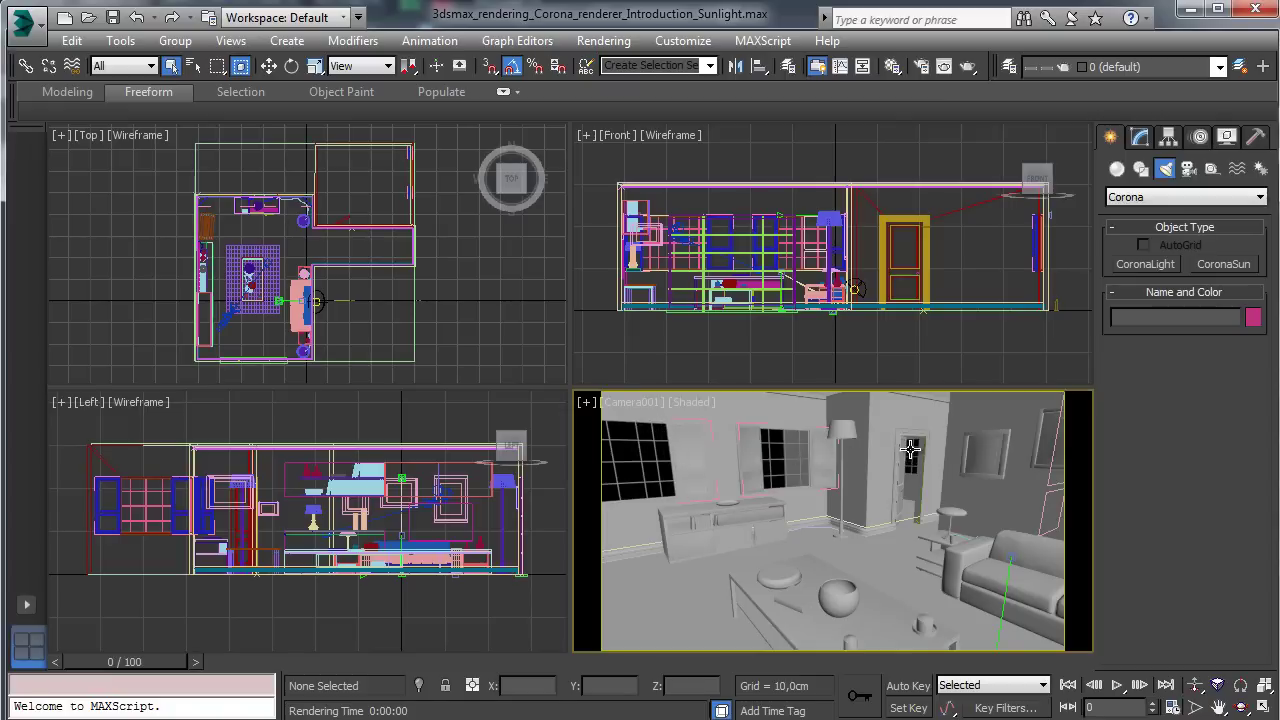
click(1118, 170)
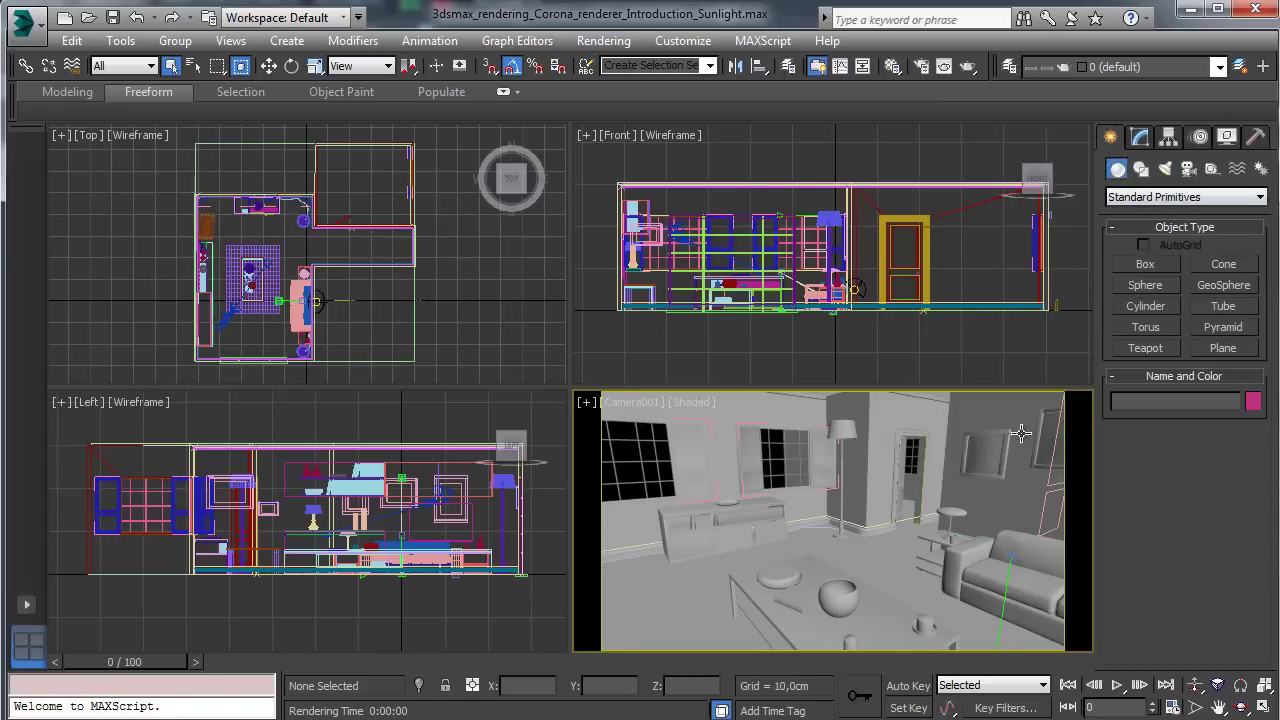
Step: Change the camera viewport to a free Perspective view
click(637, 405)
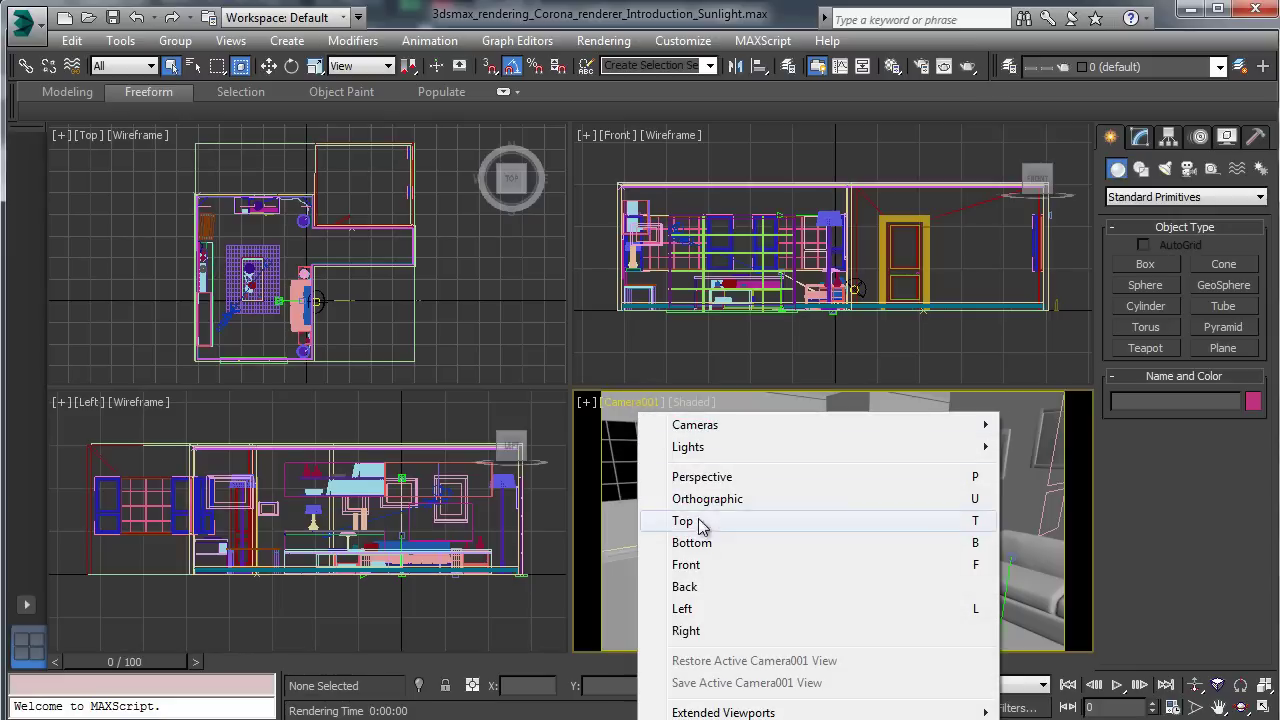
click(731, 478)
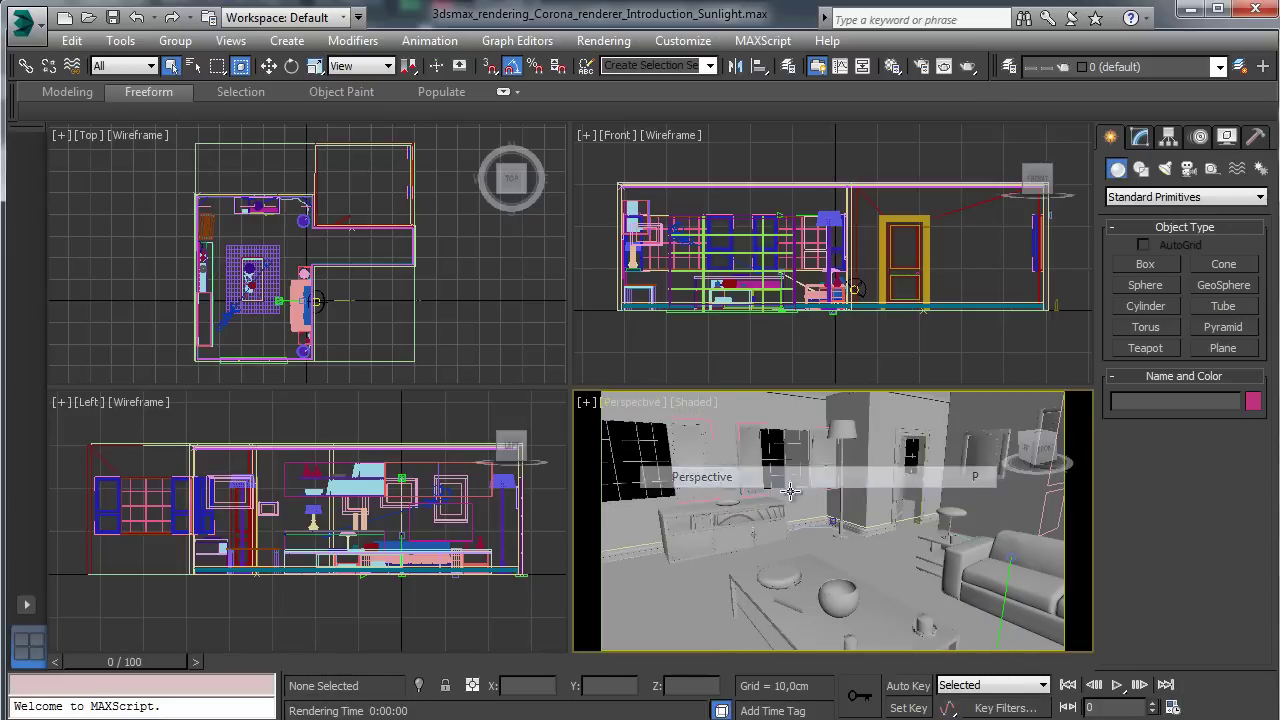
click(845, 590)
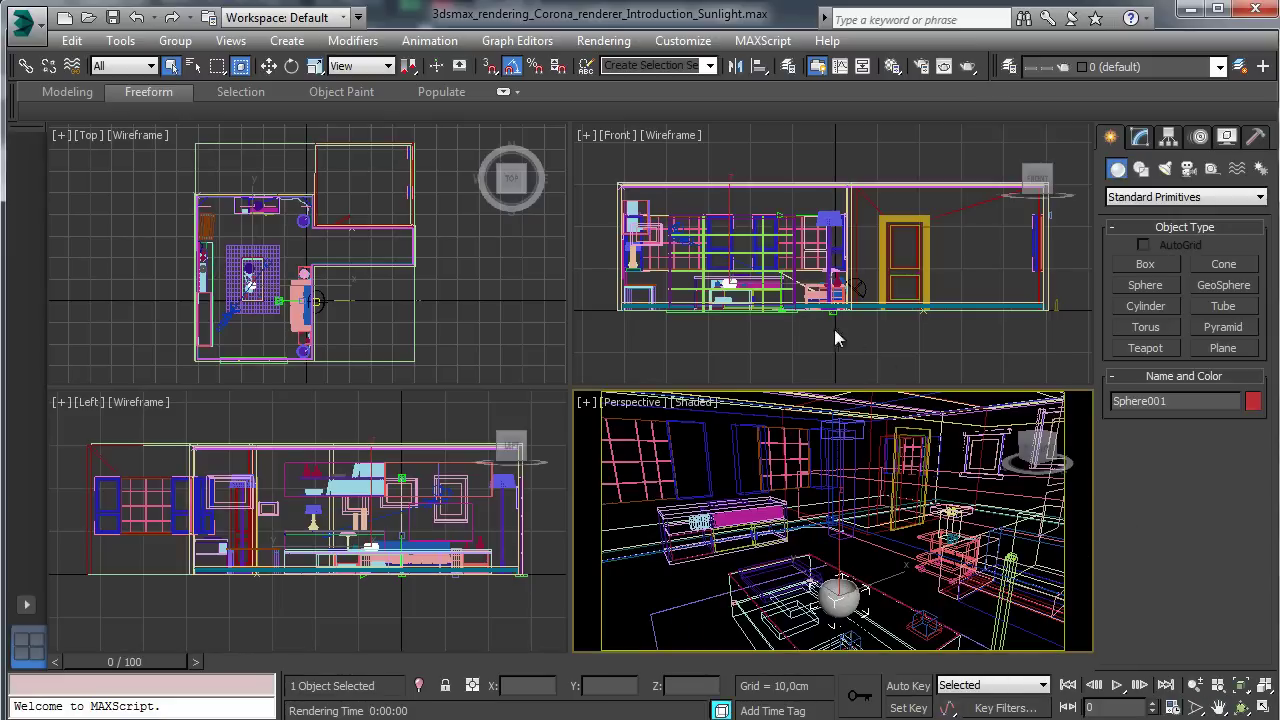
Step: Zoom into the Front view and draw Plane001, about 134 × 165 cm
right_click(988, 364)
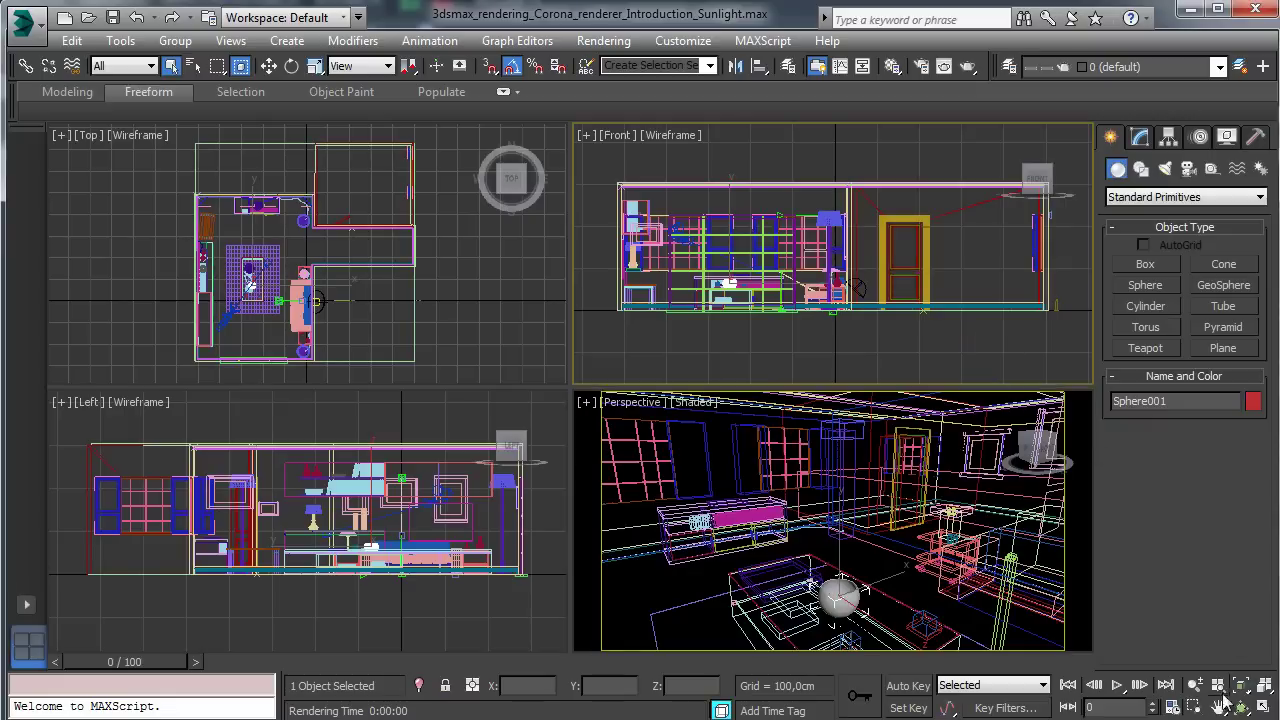
click(1195, 707)
drag(631, 210, 760, 290)
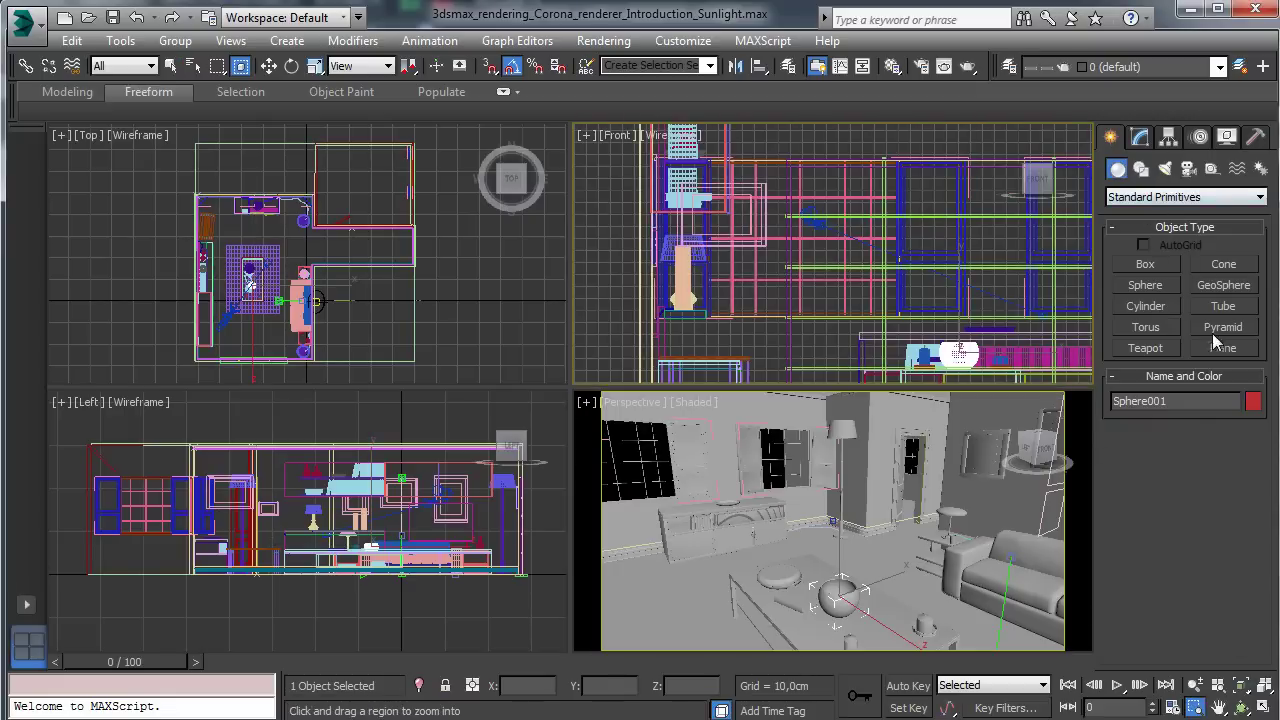
click(1220, 346)
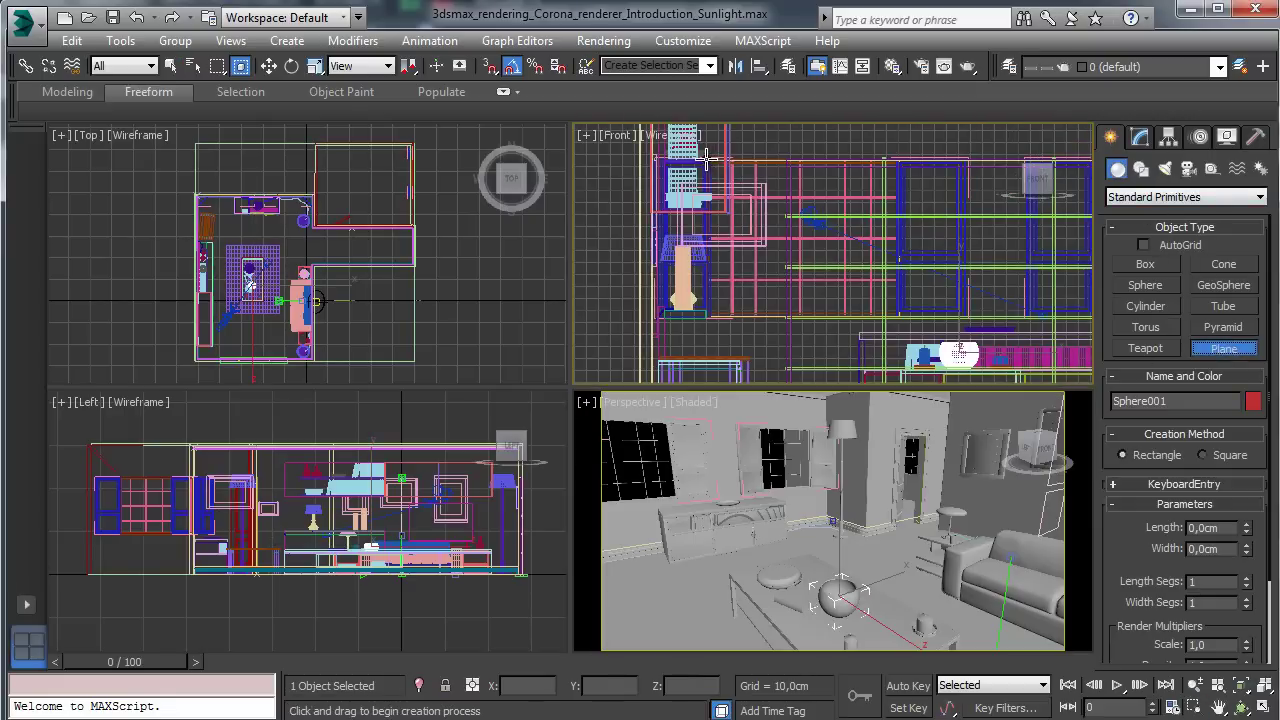
drag(704, 160, 905, 332)
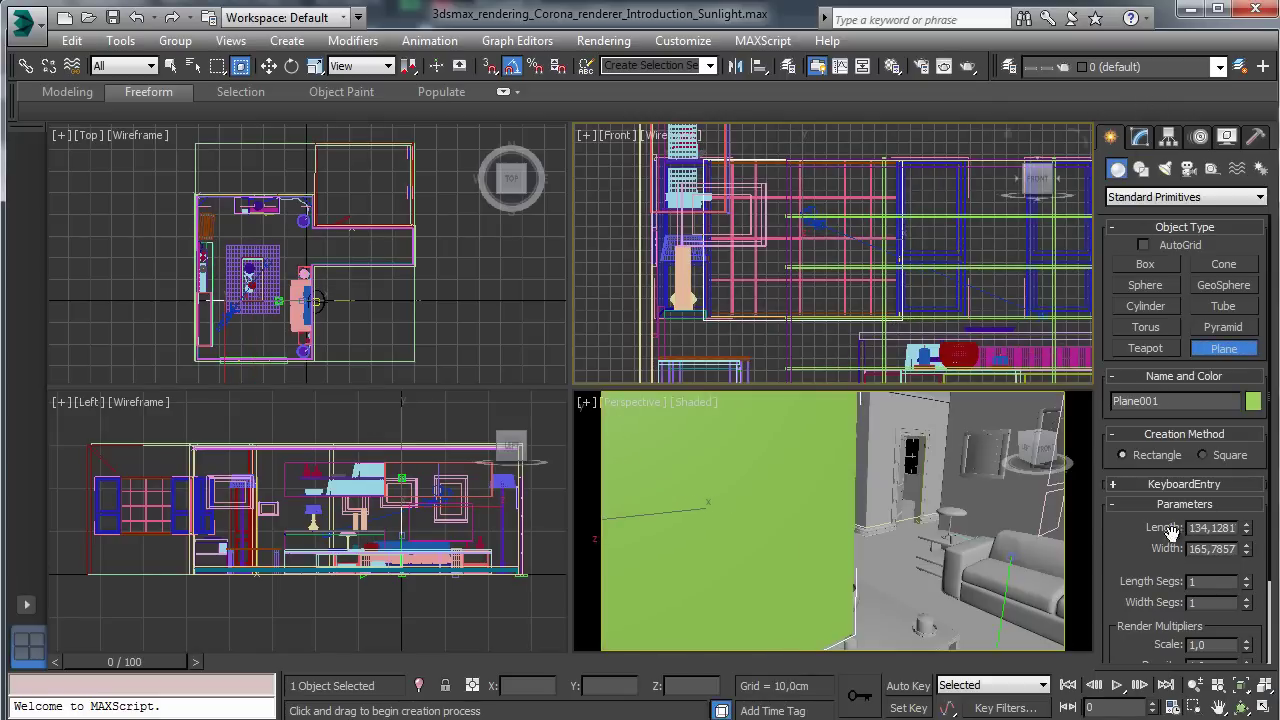
Step: Move Plane001 toward the window wall and slide it into the left window opening
click(269, 65)
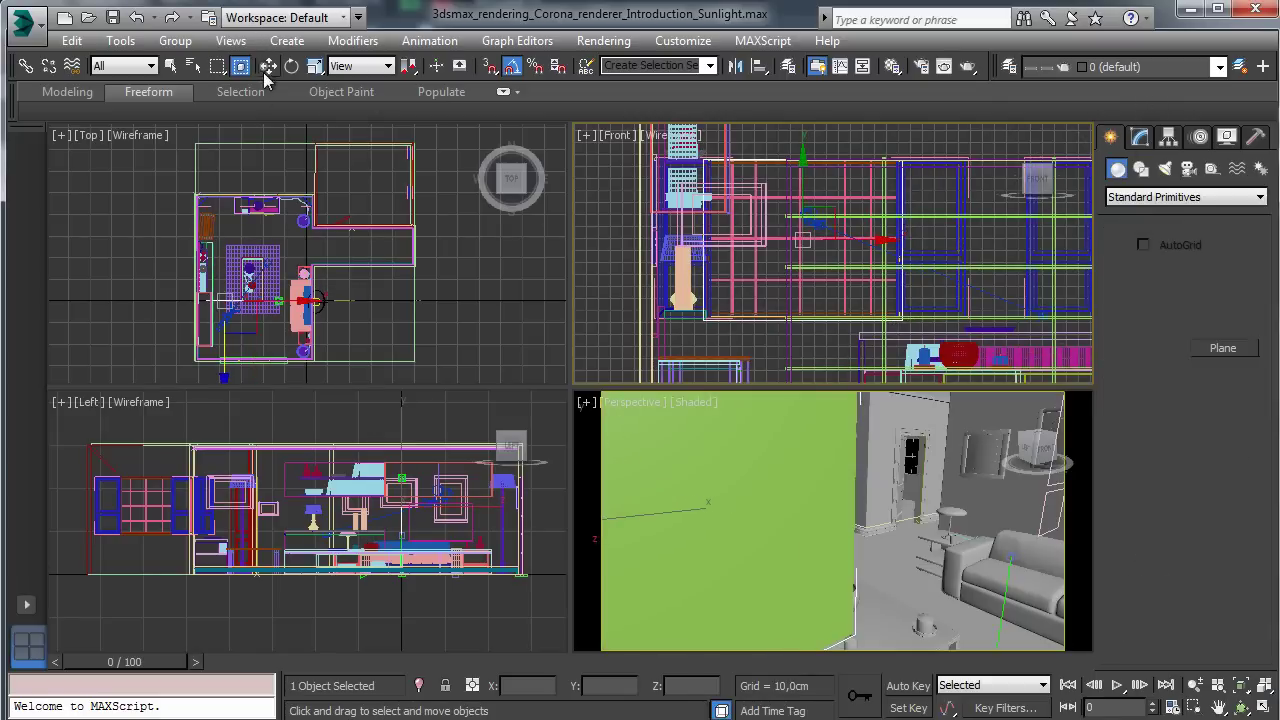
click(299, 301)
drag(299, 301, 263, 290)
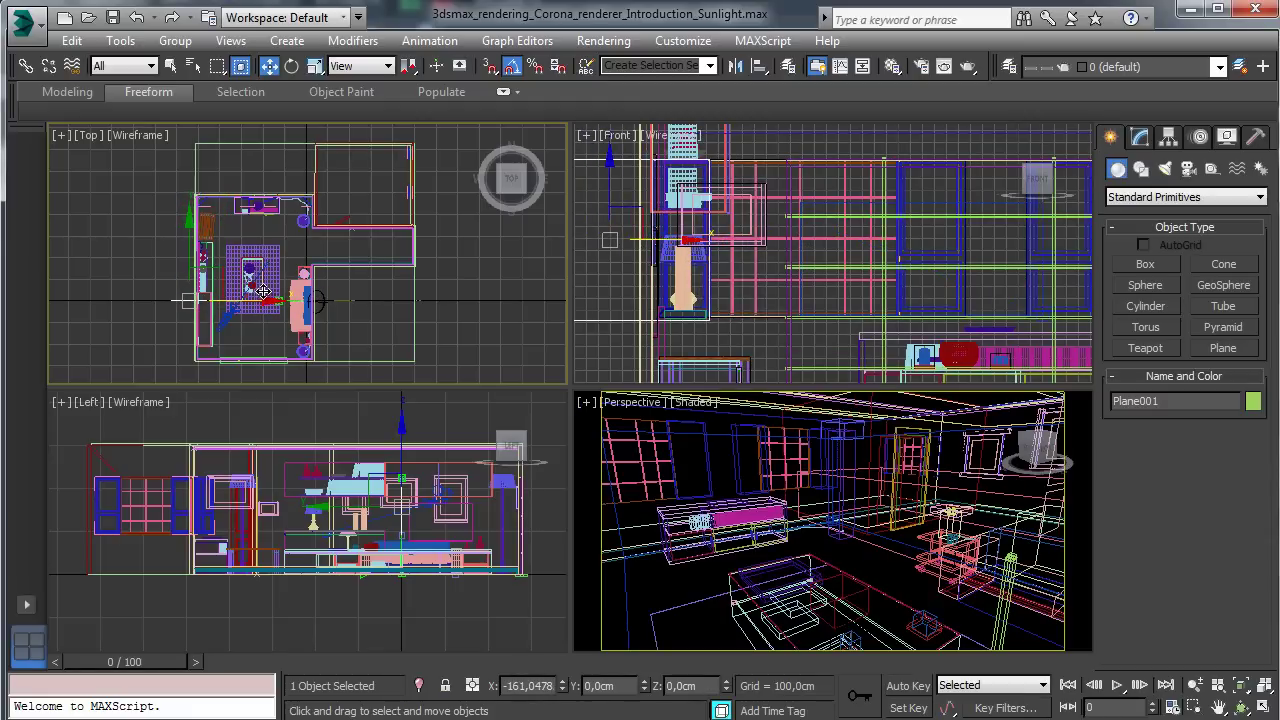
right_click(843, 457)
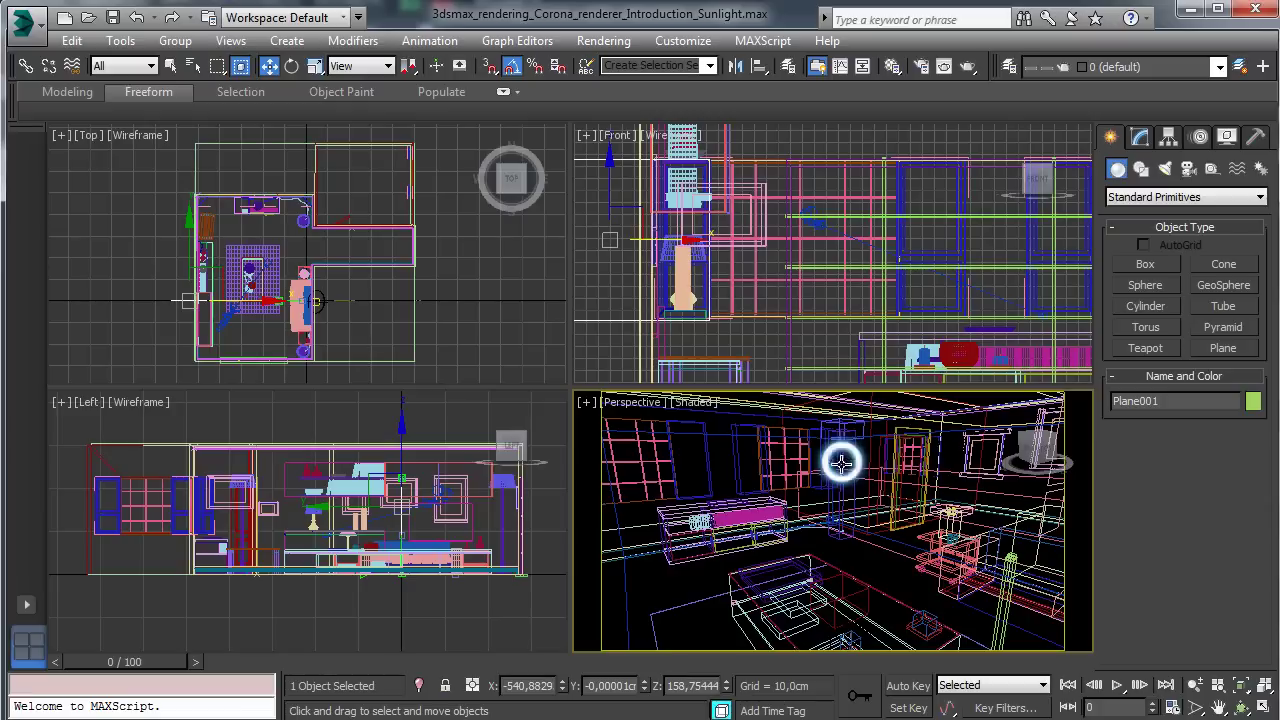
alt+middle_drag(843, 457, 790, 472)
key(alt+w)
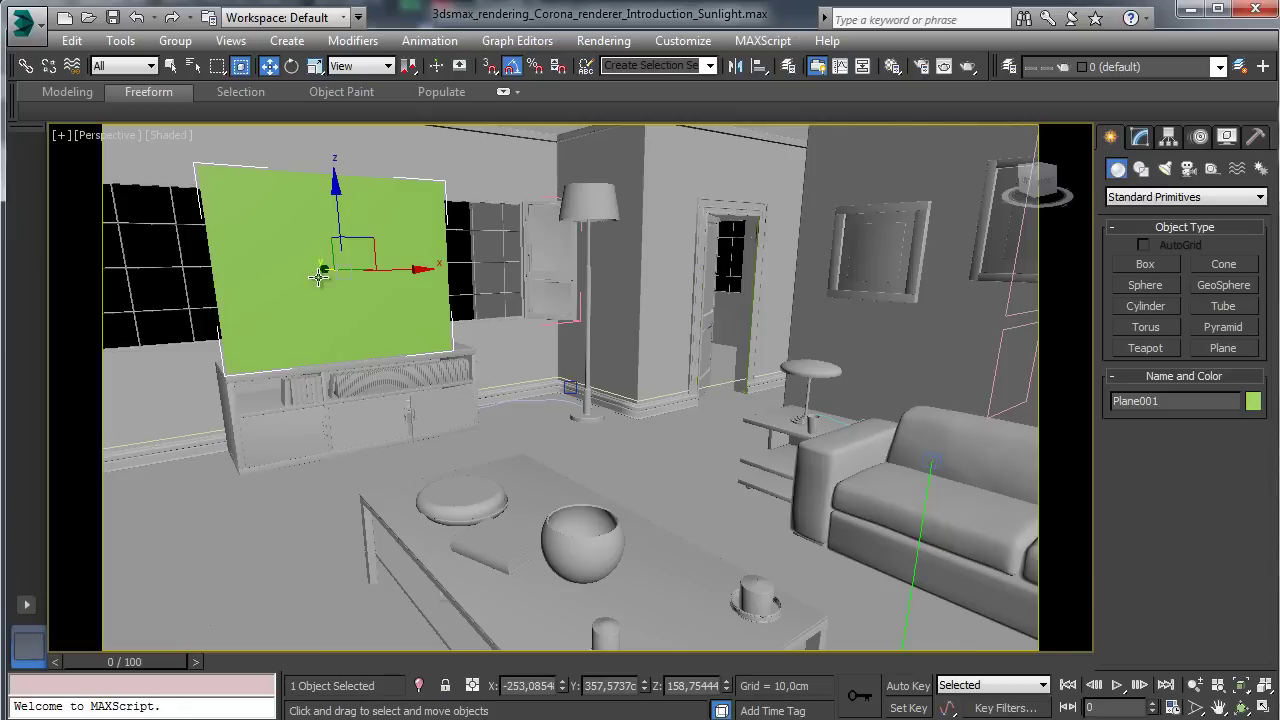
drag(325, 270, 195, 268)
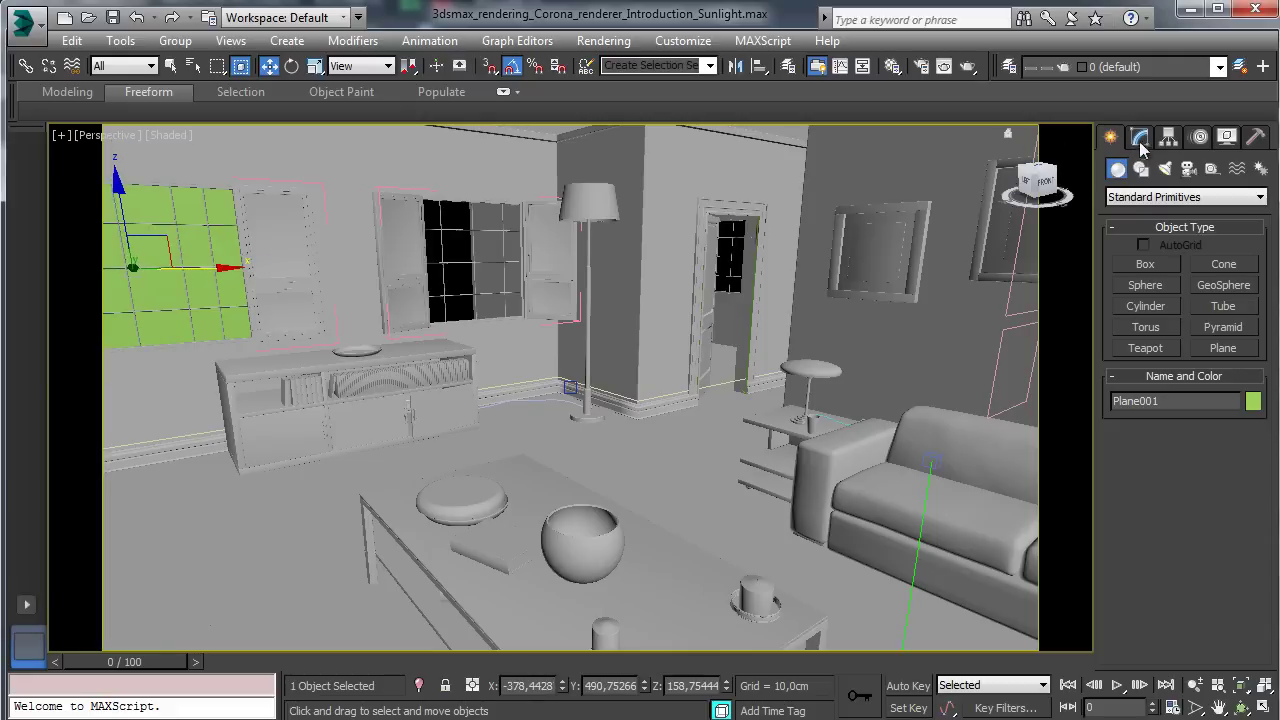
Step: Assign a new CoronaPortalMtl material from slot 03 - Default to Plane001
click(891, 67)
click(365, 145)
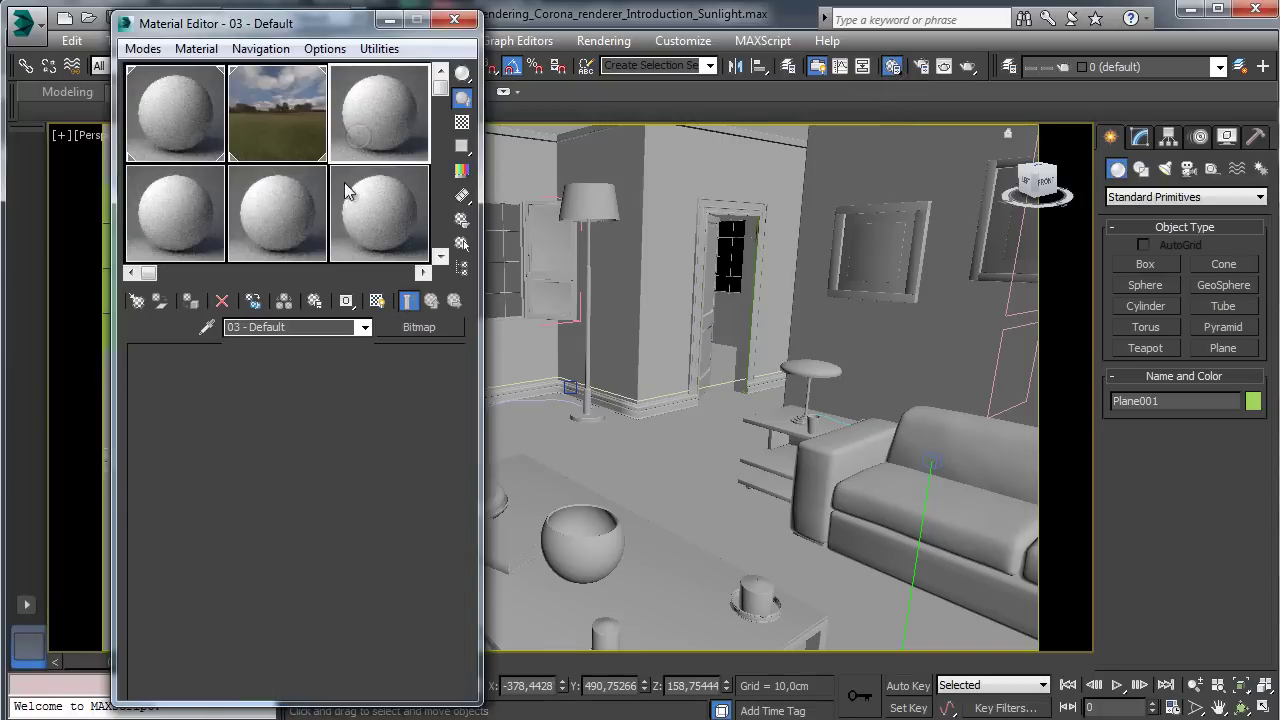
click(401, 329)
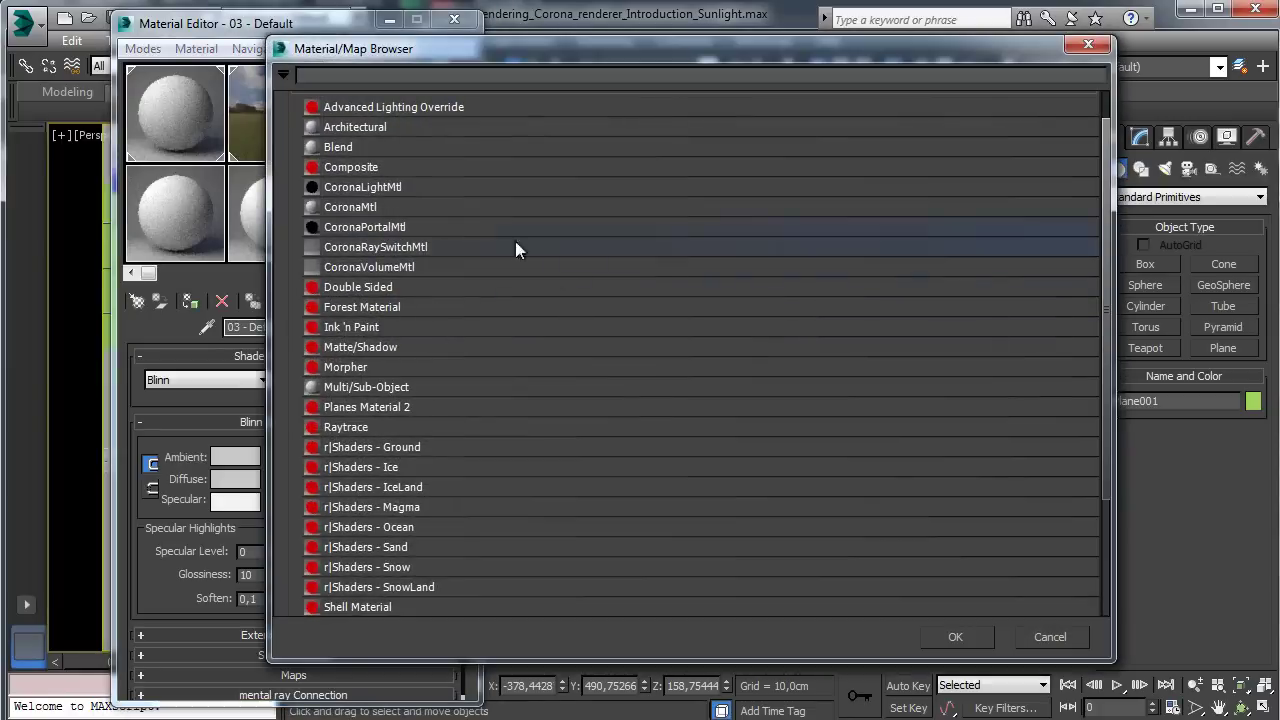
click(404, 229)
click(950, 636)
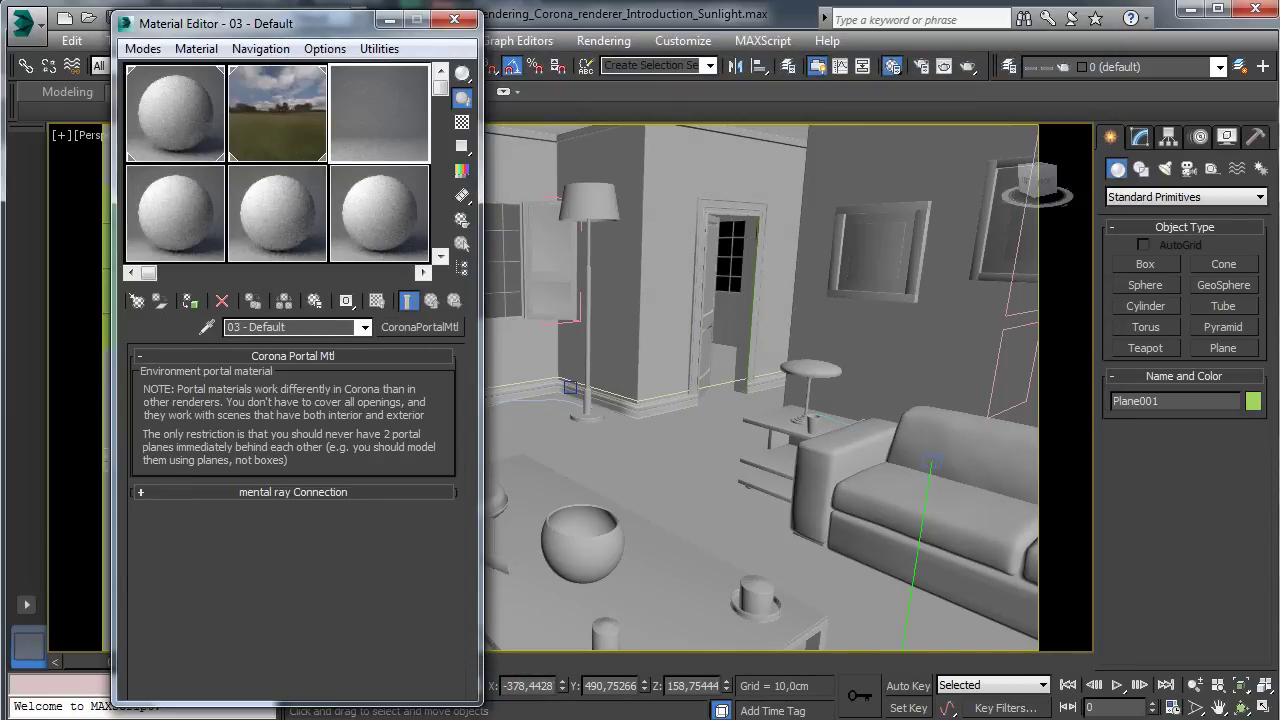
click(190, 301)
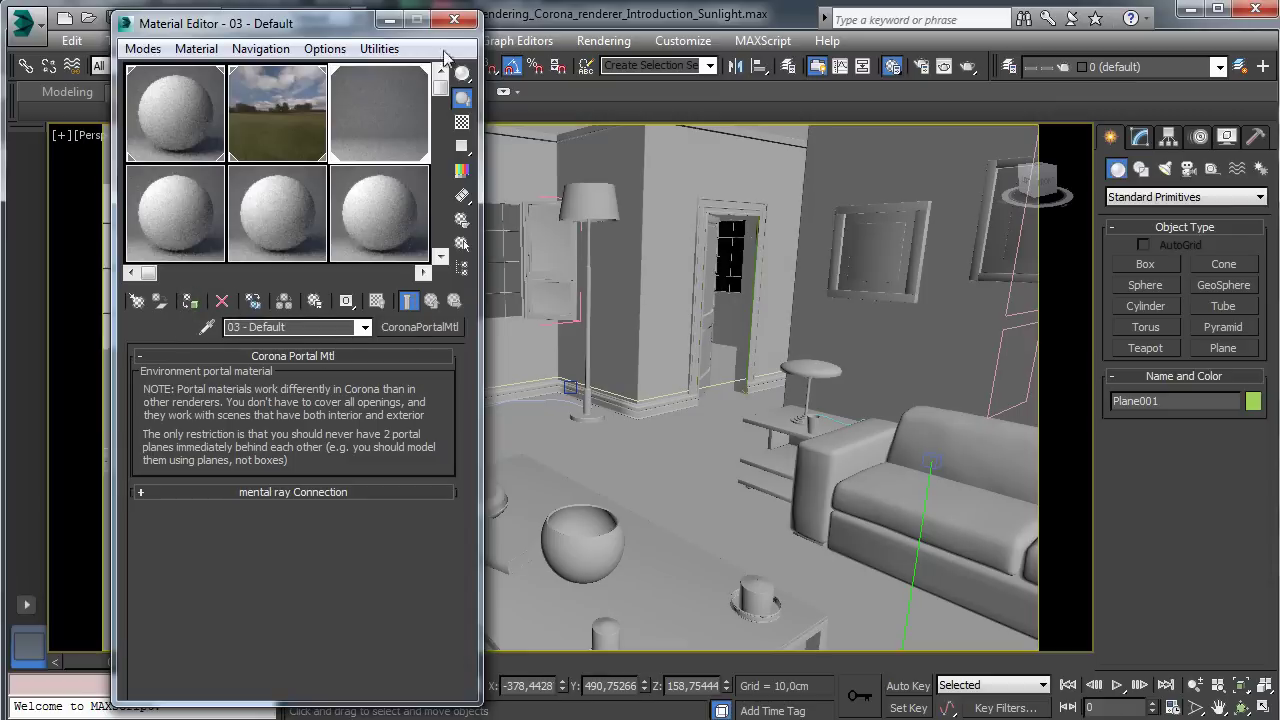
click(455, 20)
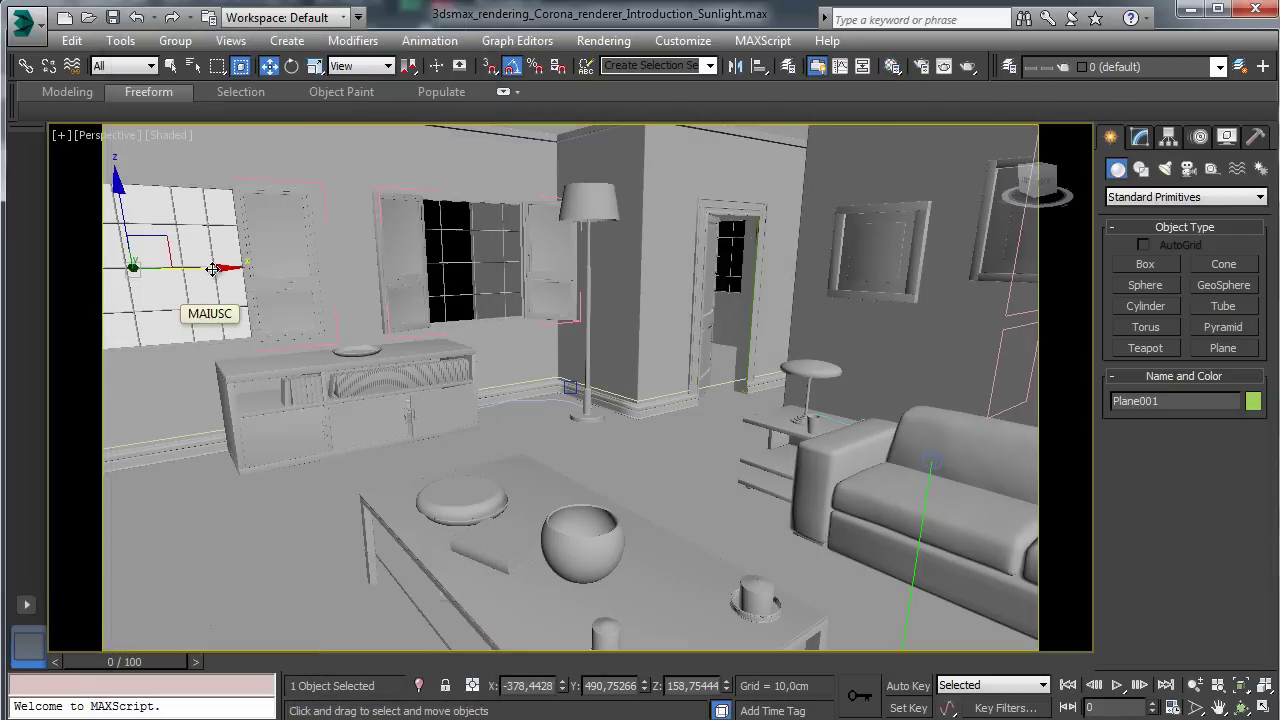
Step: Copy the portal plane onto the middle window and shorten its Length to 126.08
shift+drag(150, 257, 560, 237)
click(646, 456)
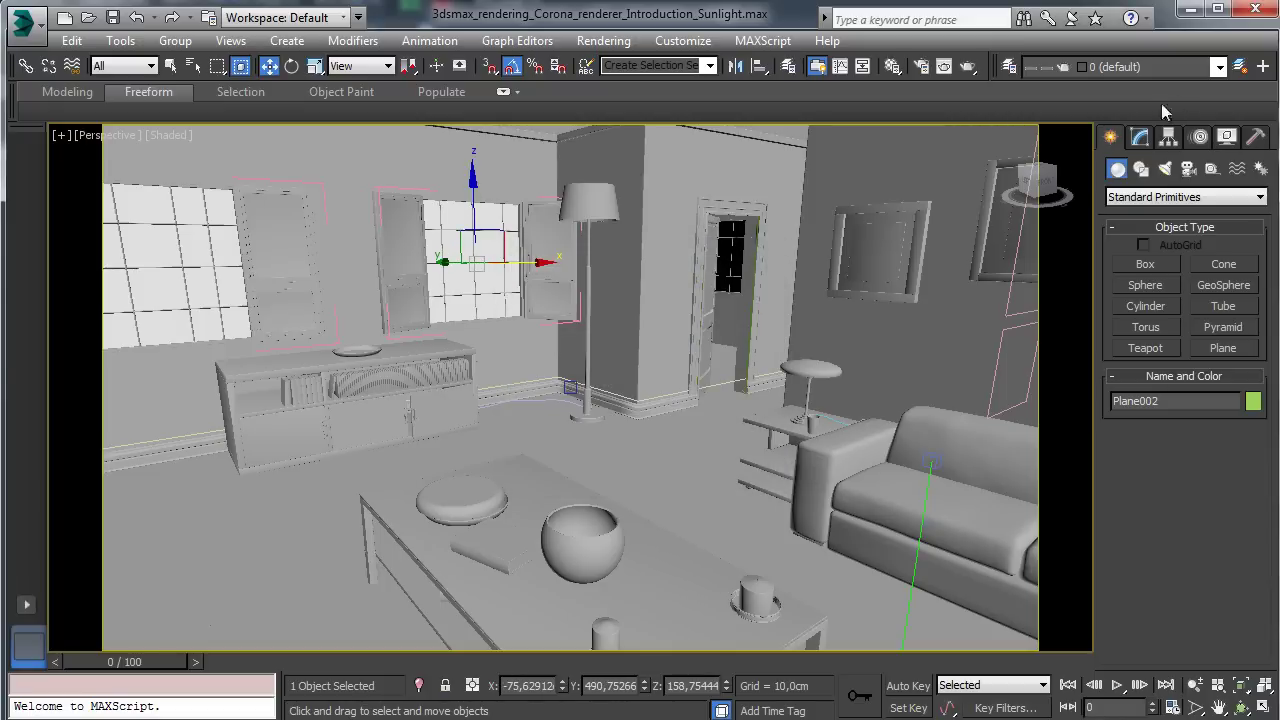
click(1139, 137)
mouse_move(1245, 408)
mouse_down()
mouse_move(1245, 460)
mouse_move(1245, 428)
mouse_up()
Step: Select the left window plane, orbit toward the outer wall, and Shift-drag another copy
click(194, 247)
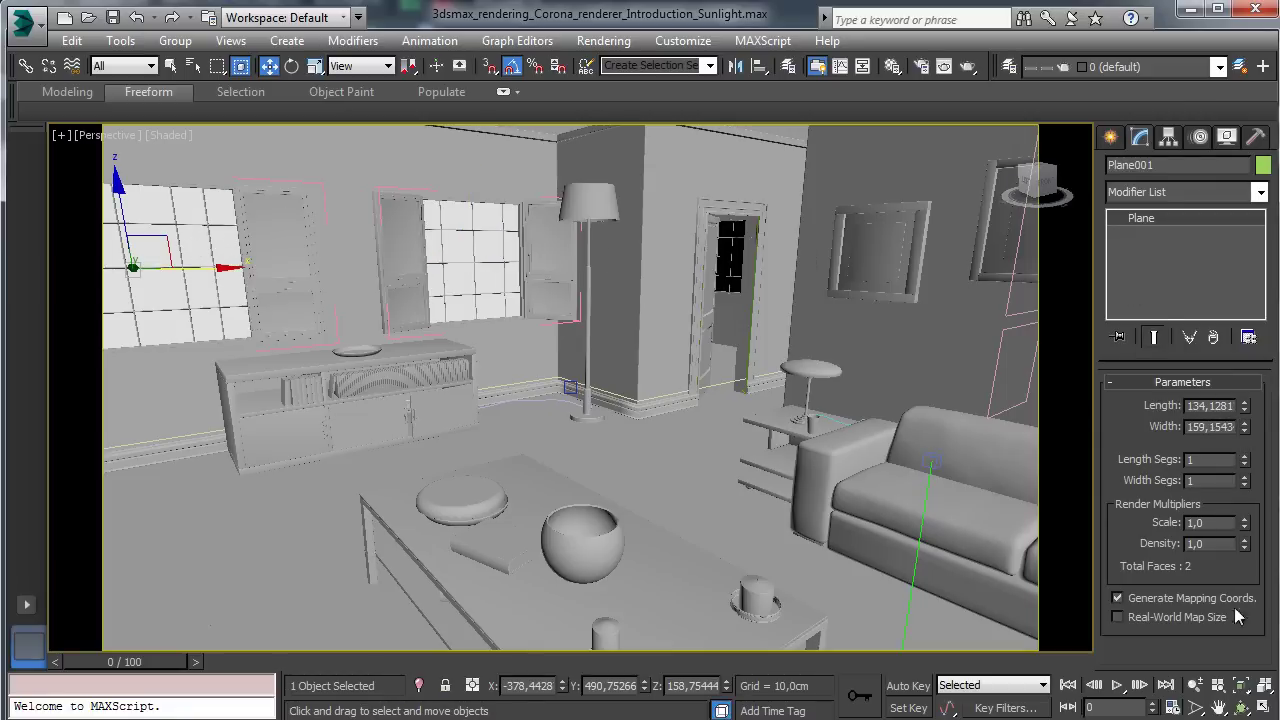
click(1242, 708)
drag(420, 385, 999, 374)
click(1219, 707)
scroll(810, 400, up, 10)
scroll(734, 343, down, 7)
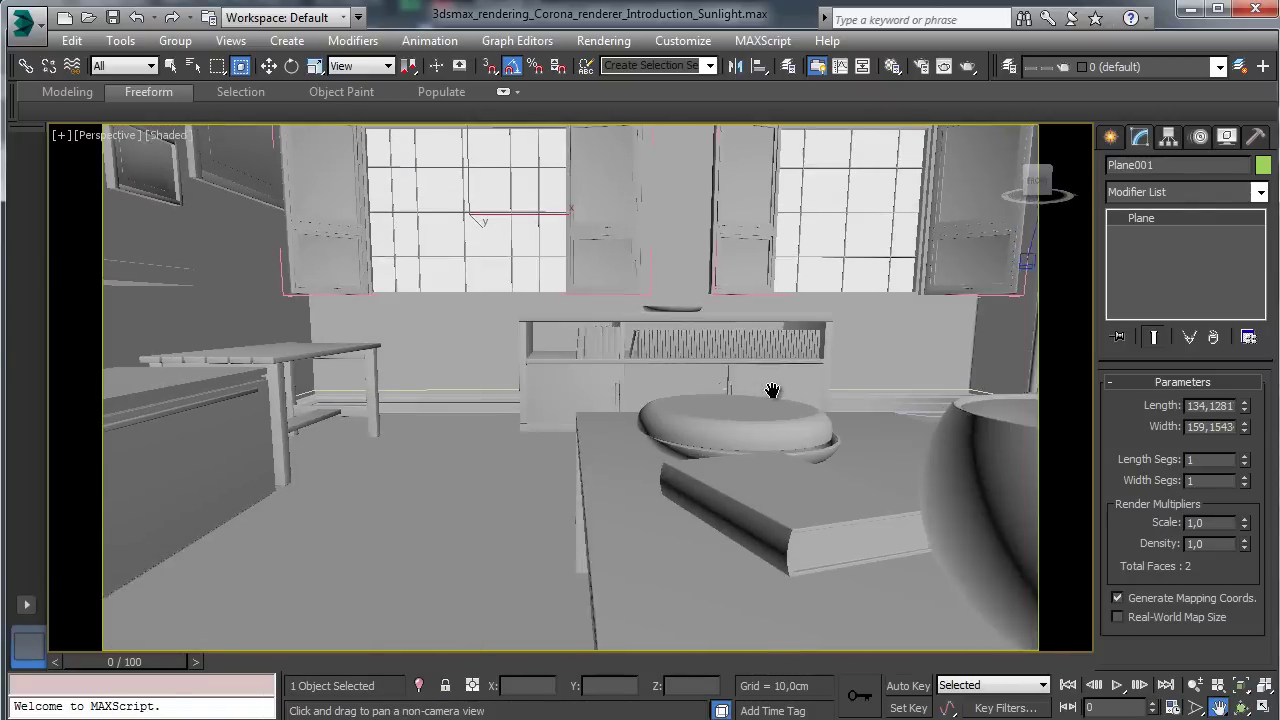
click(1242, 708)
drag(809, 500, 849, 402)
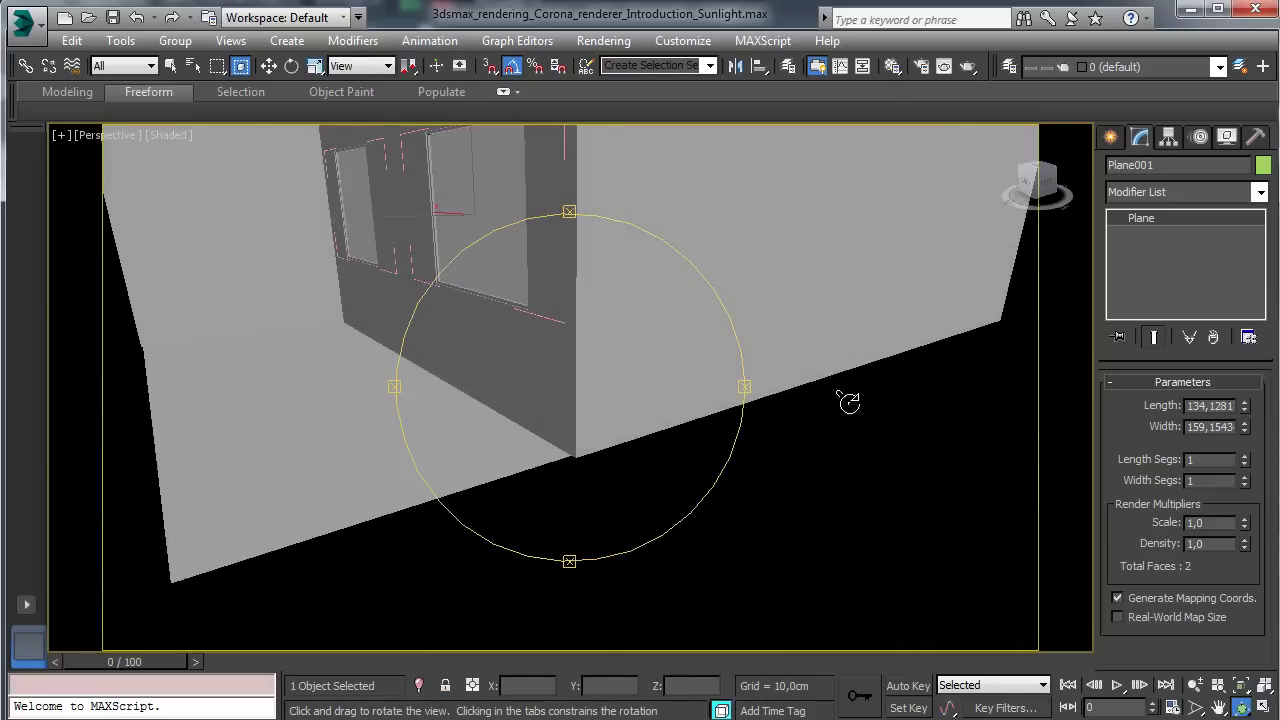
click(269, 66)
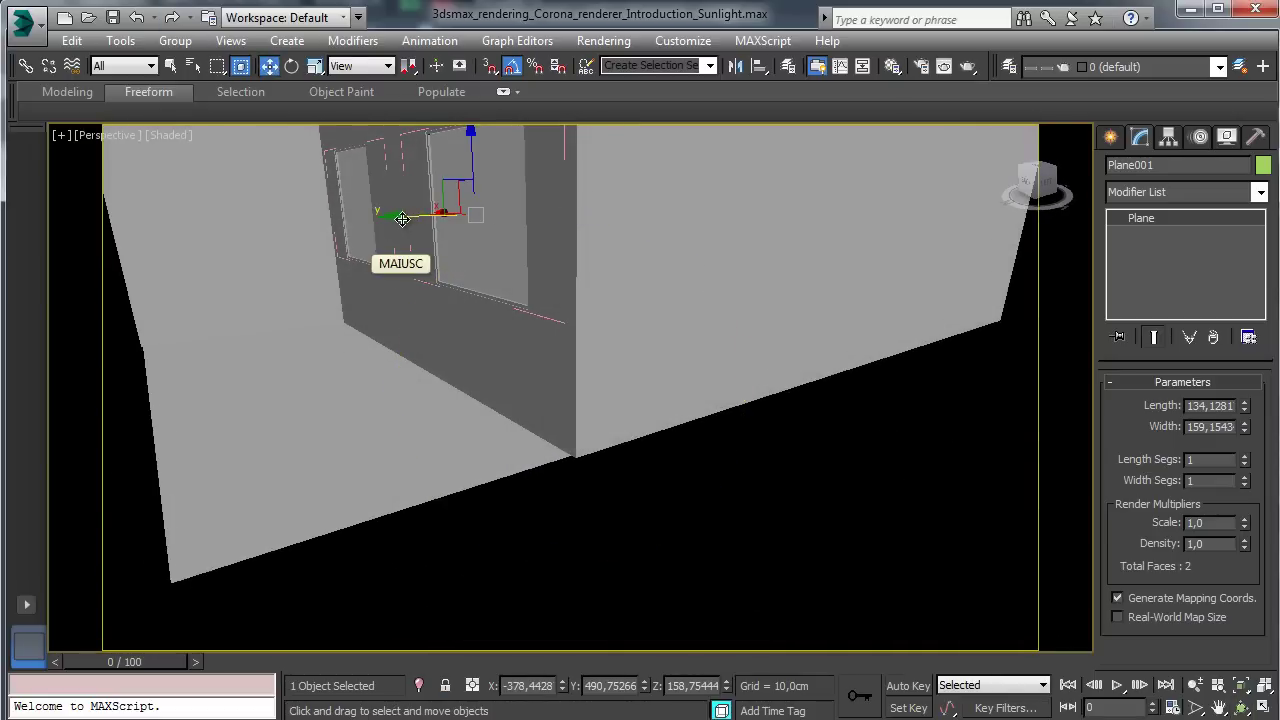
shift+drag(436, 211, 936, 192)
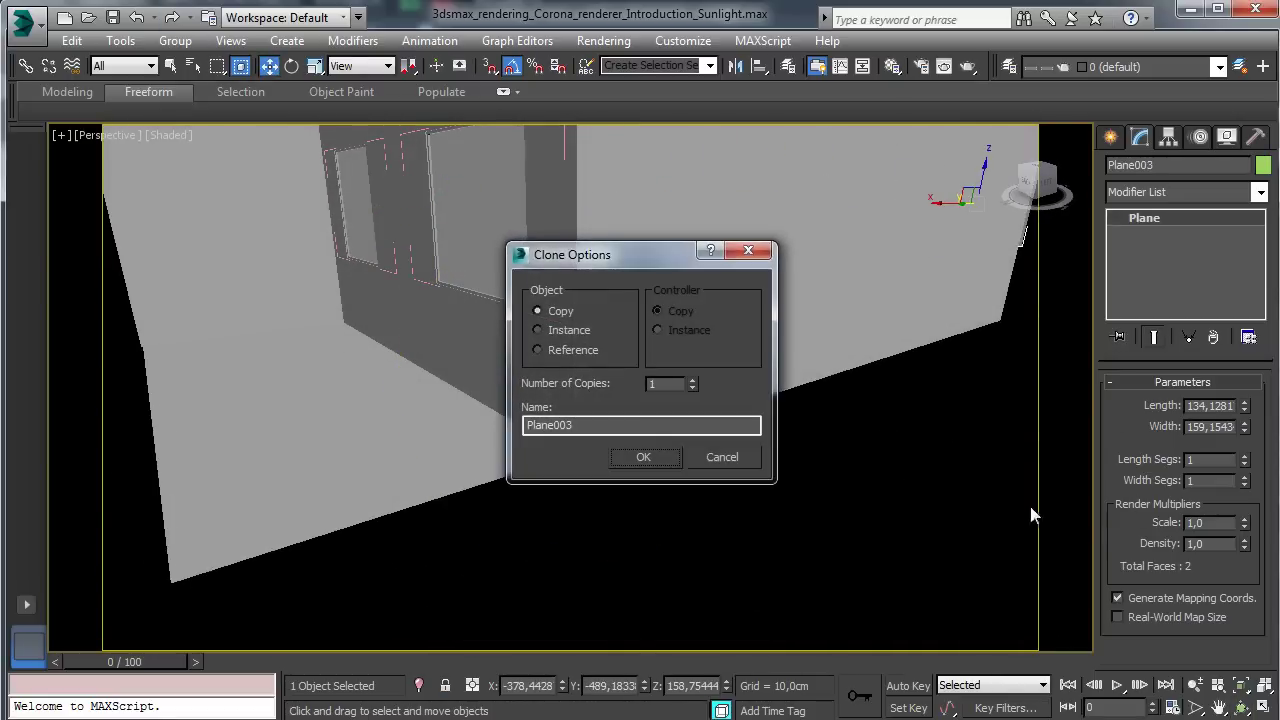
Step: Create the single Plane003 copy and frame it in the view
click(645, 455)
click(1240, 707)
drag(608, 337, 420, 342)
click(1218, 707)
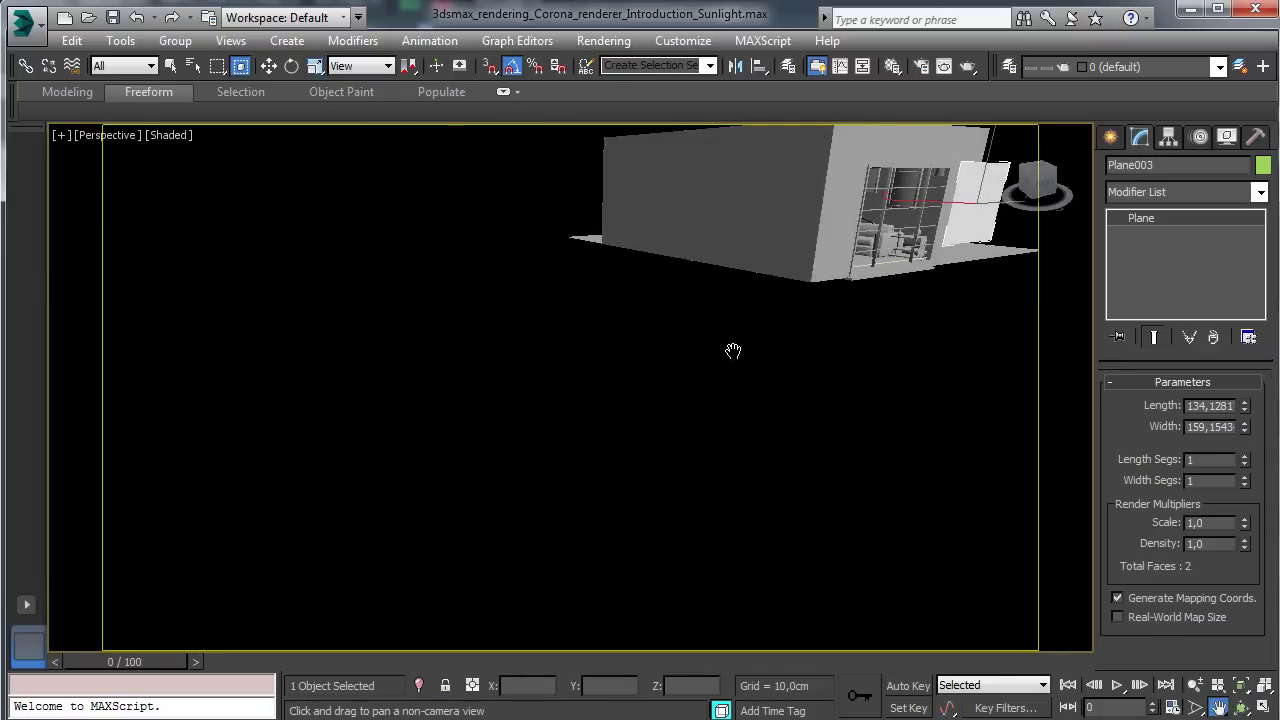
drag(734, 351, 320, 582)
click(1240, 685)
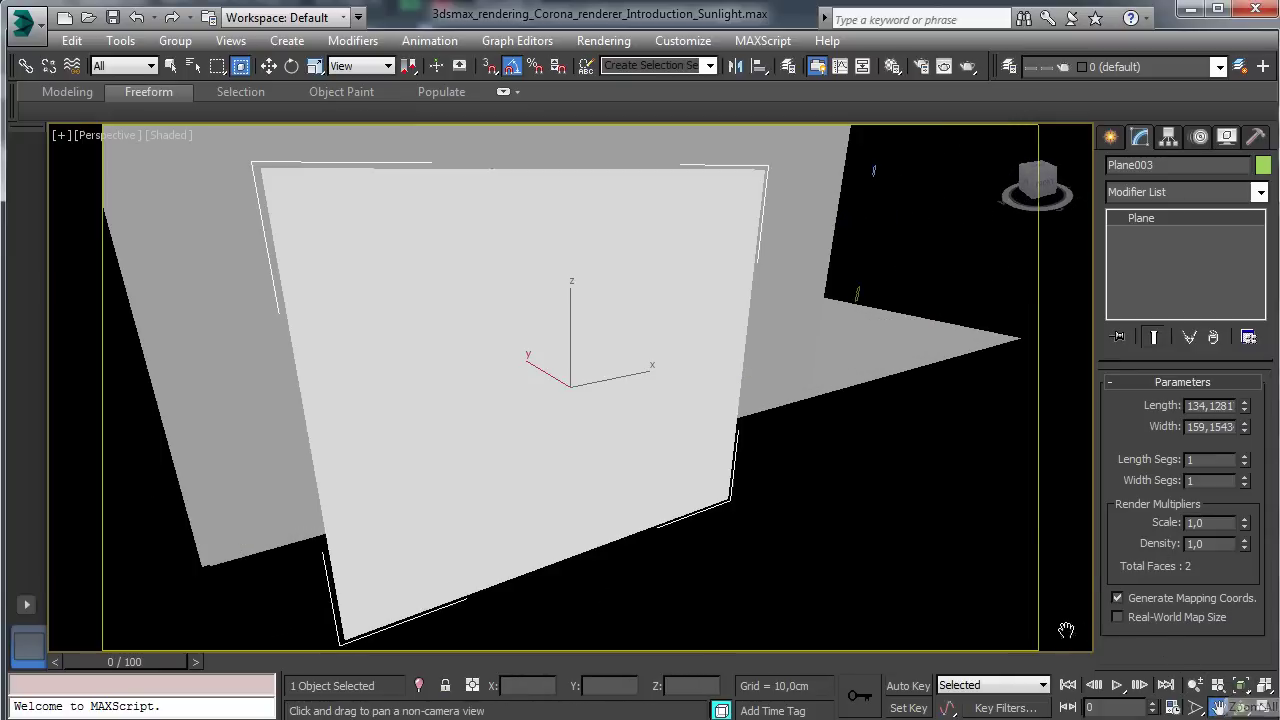
Step: Lower Plane003 to Z 114.11 and resize it to 214.605 by 308.759
click(269, 66)
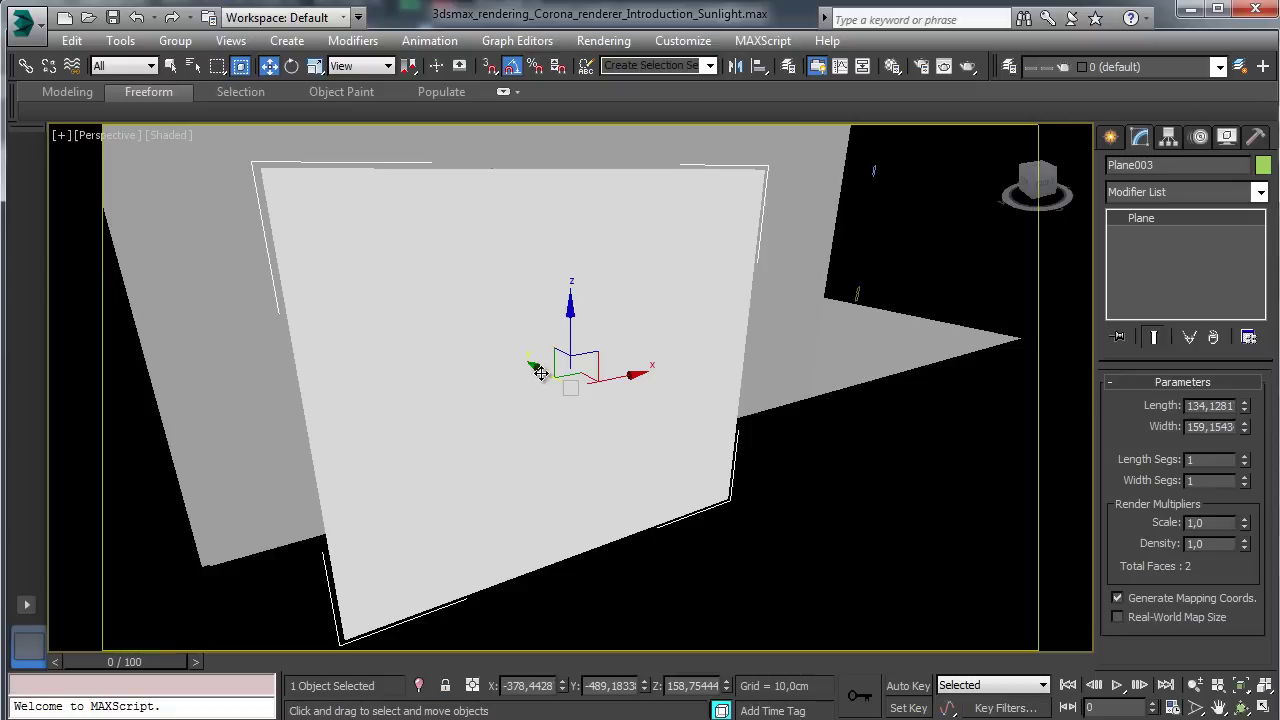
drag(540, 373, 371, 281)
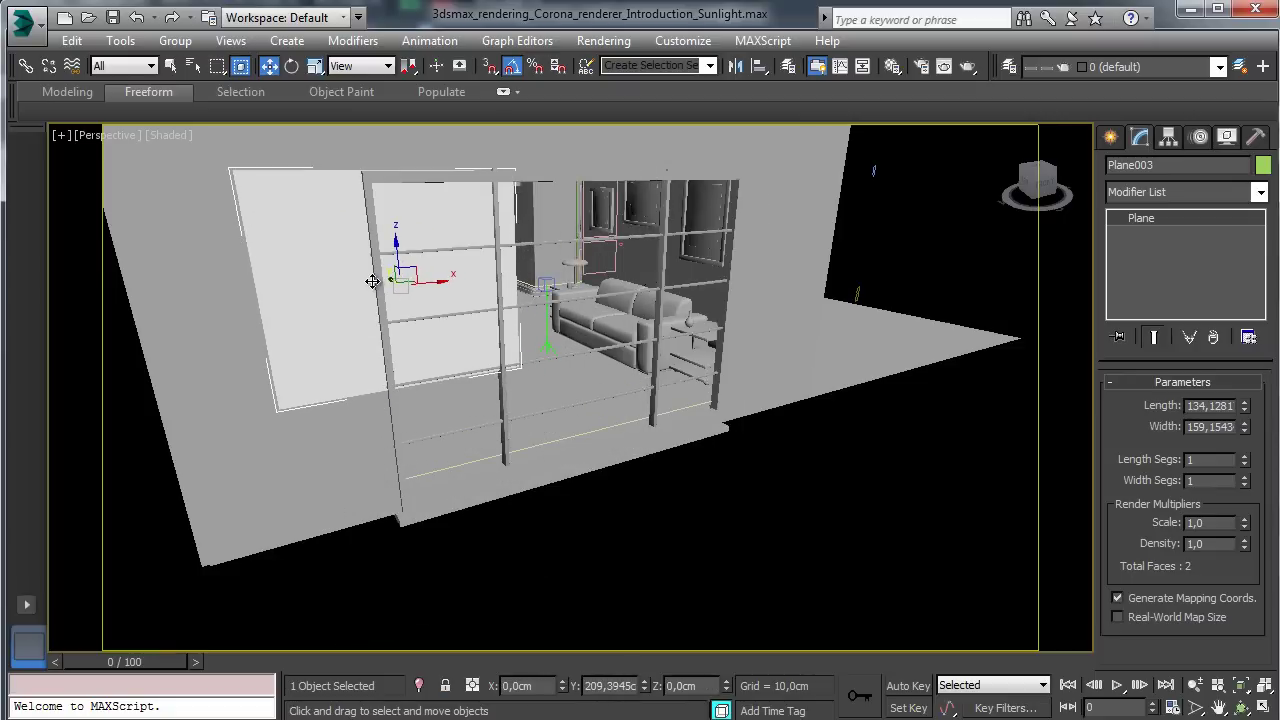
key(ctrl+z)
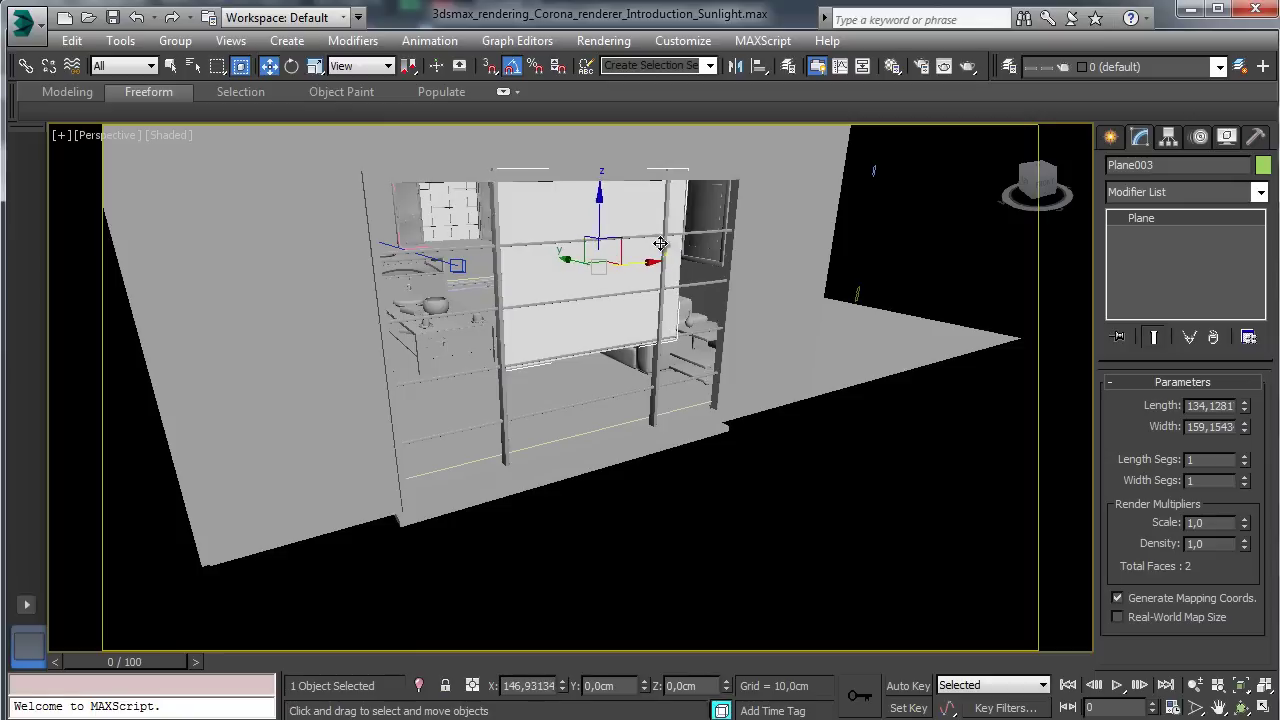
drag(586, 210, 590, 265)
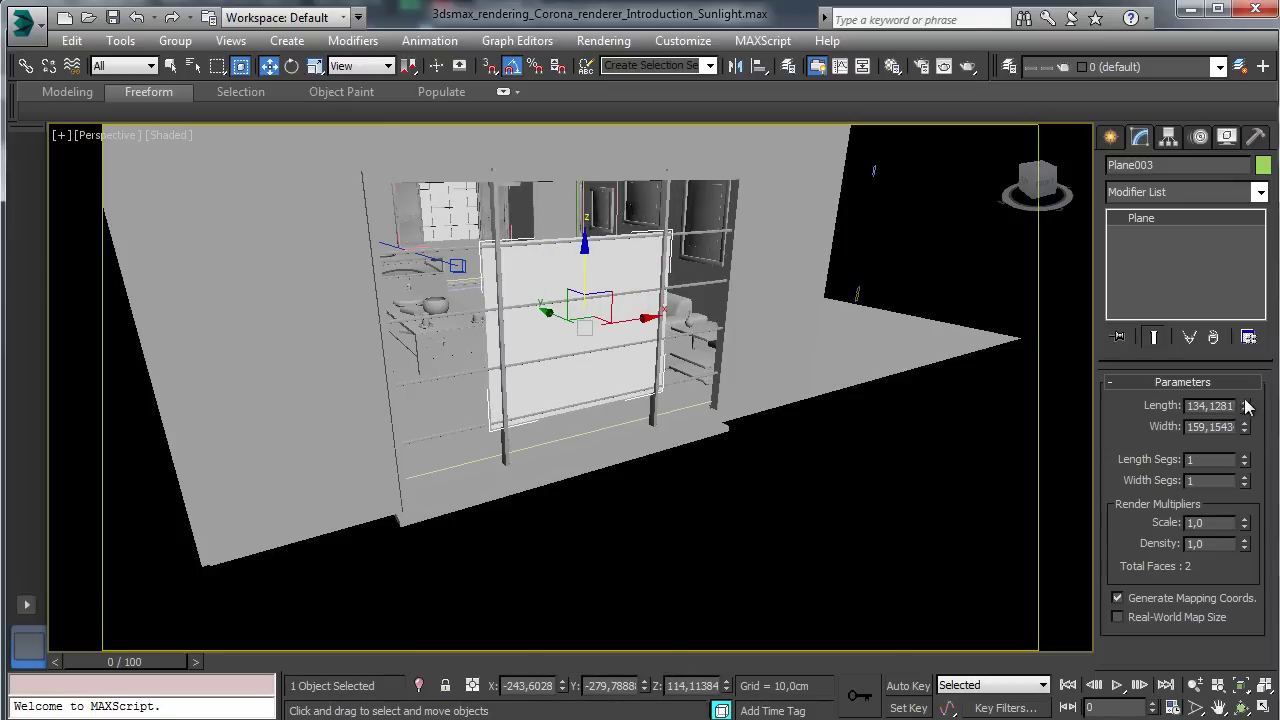
drag(1245, 405, 1236, 342)
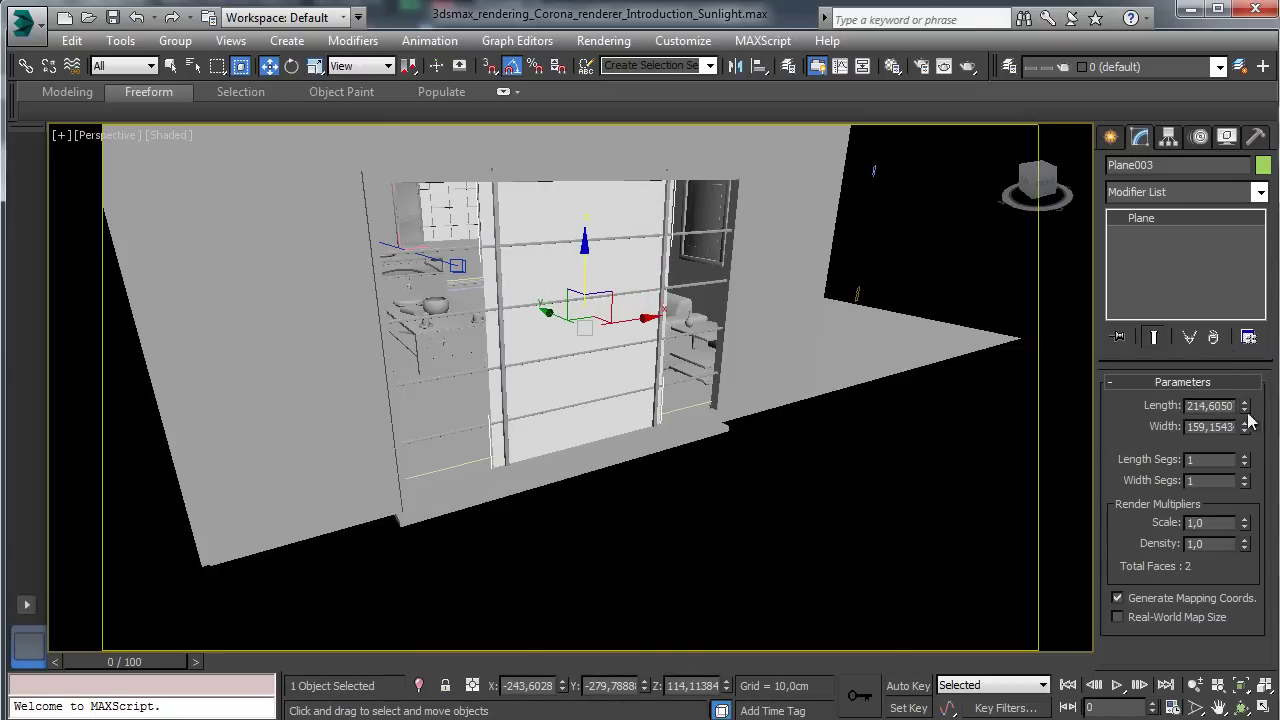
drag(1245, 427, 1248, 338)
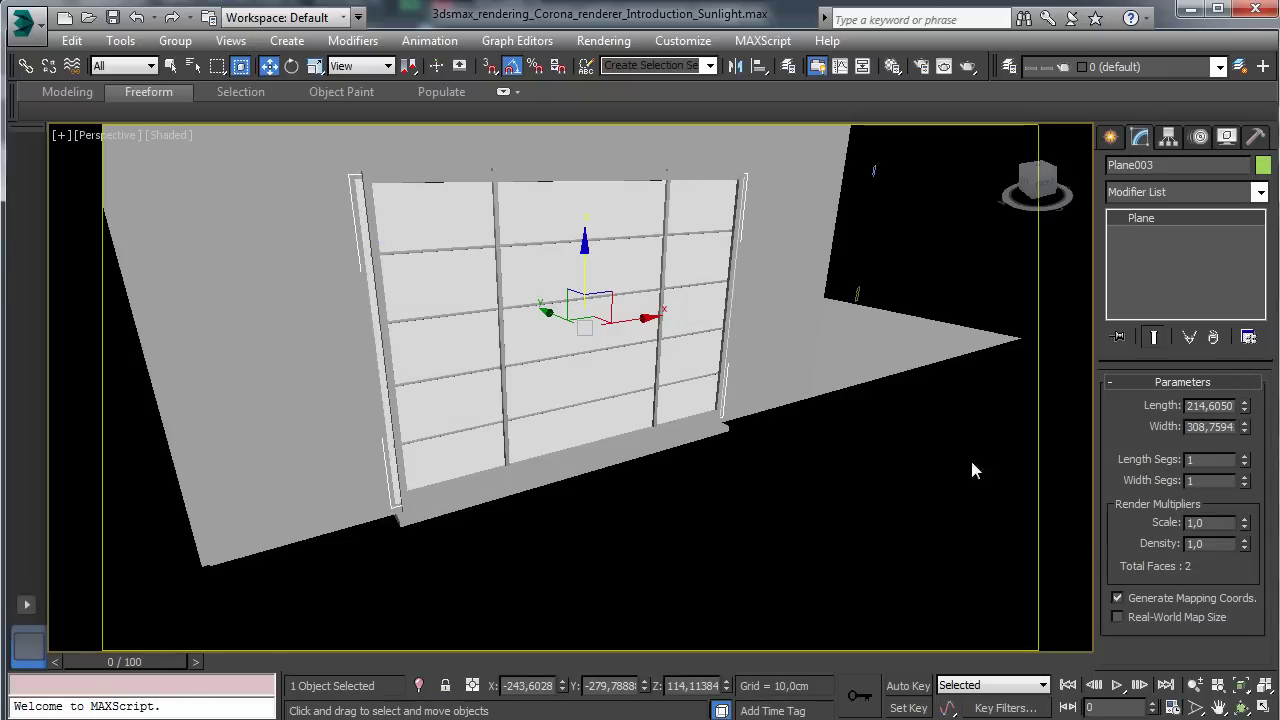
Step: Switch the viewport to Camera001 and restart a Corona render from it
click(110, 135)
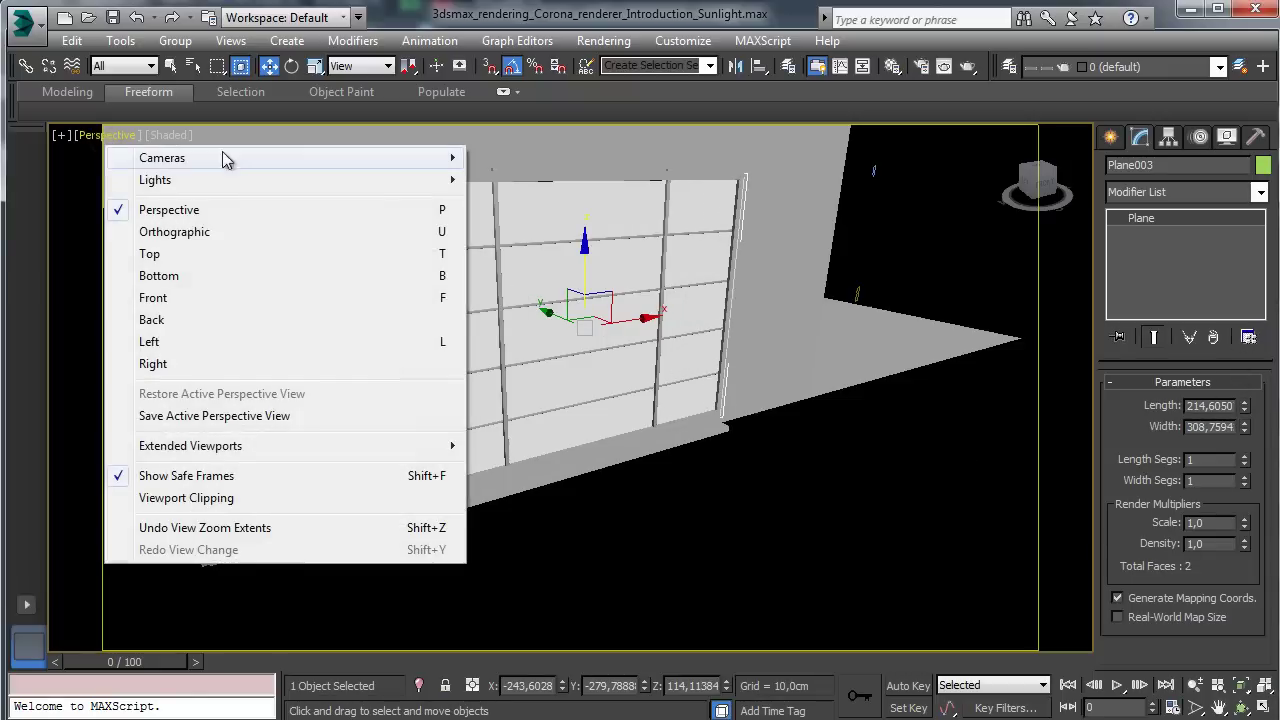
mouse_move(229, 160)
click(512, 159)
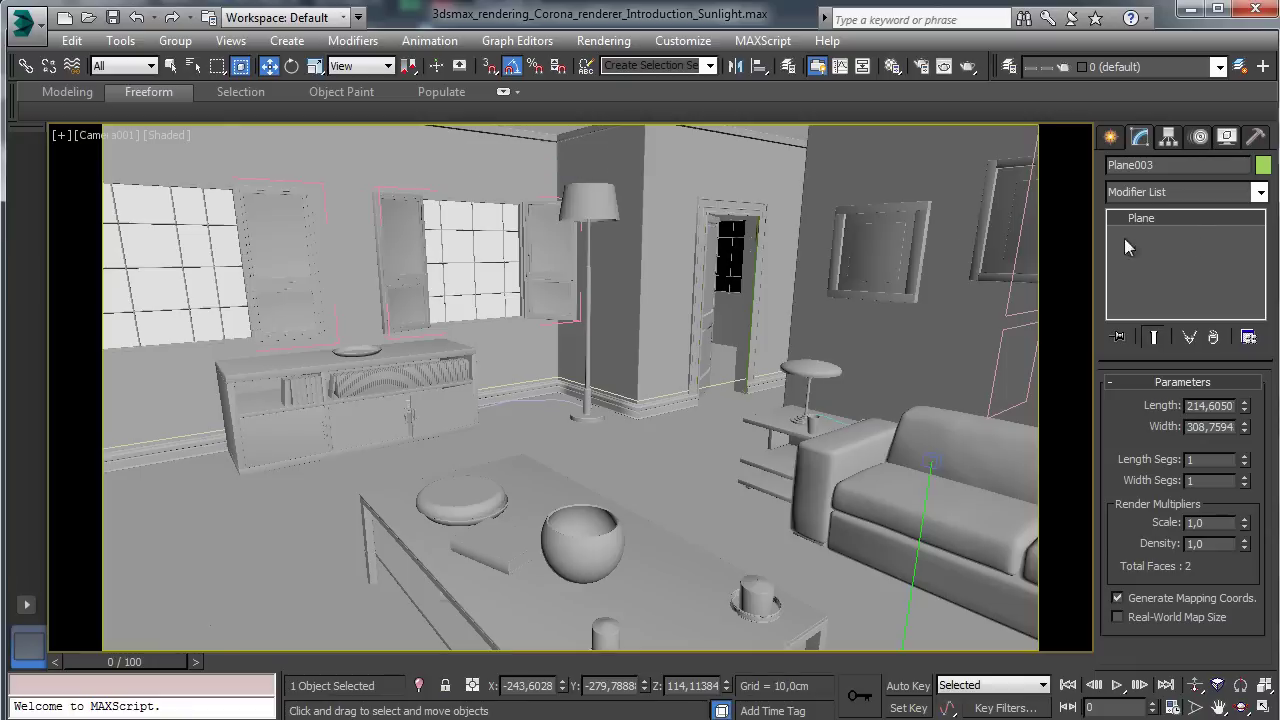
click(968, 66)
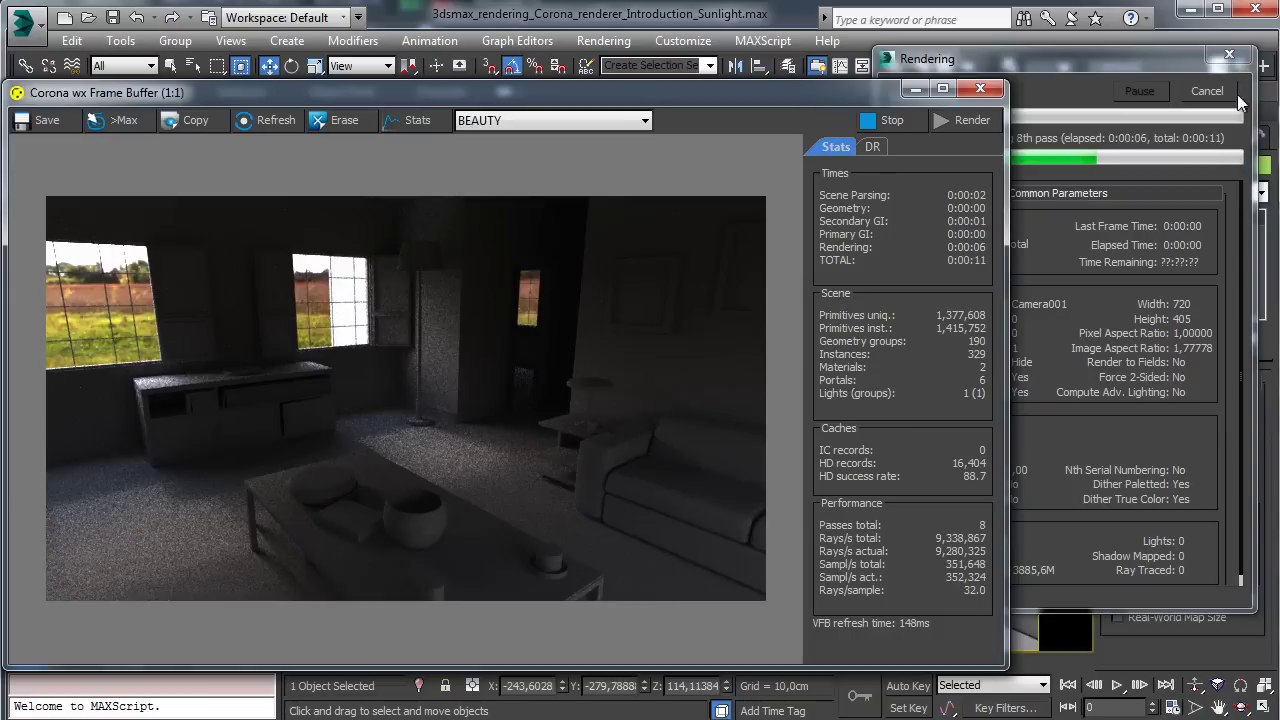
click(1195, 95)
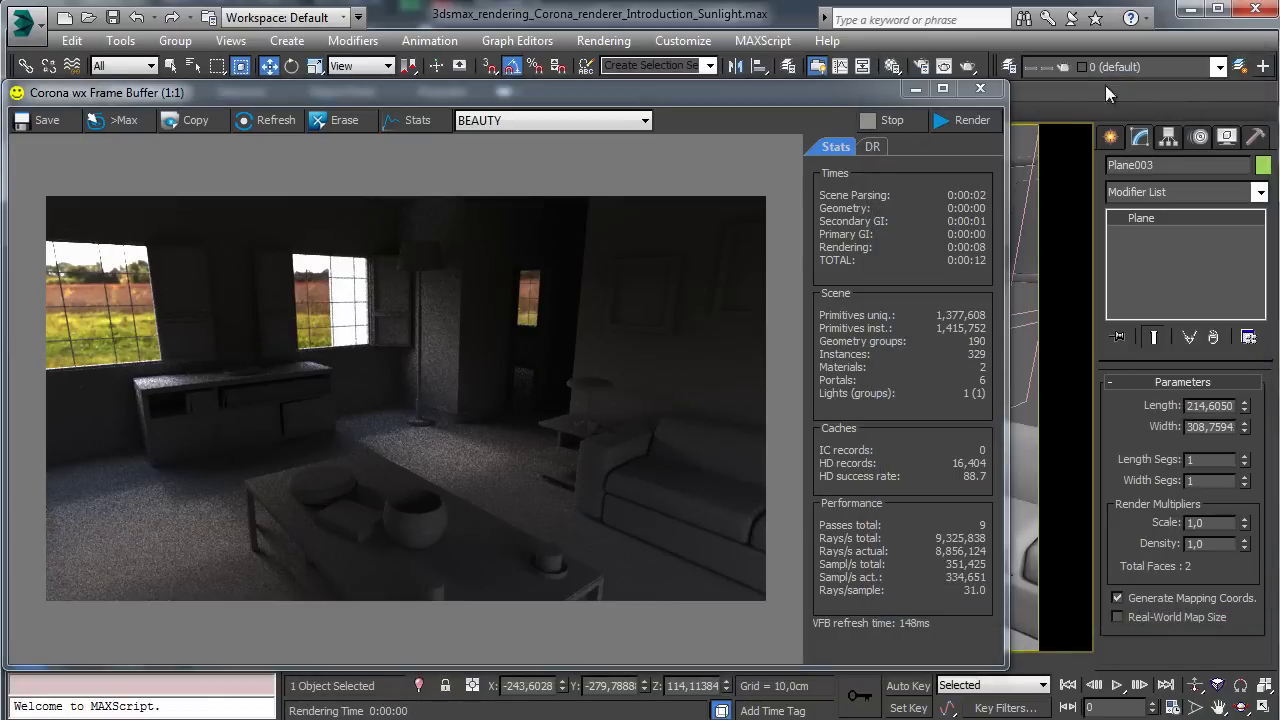
click(974, 114)
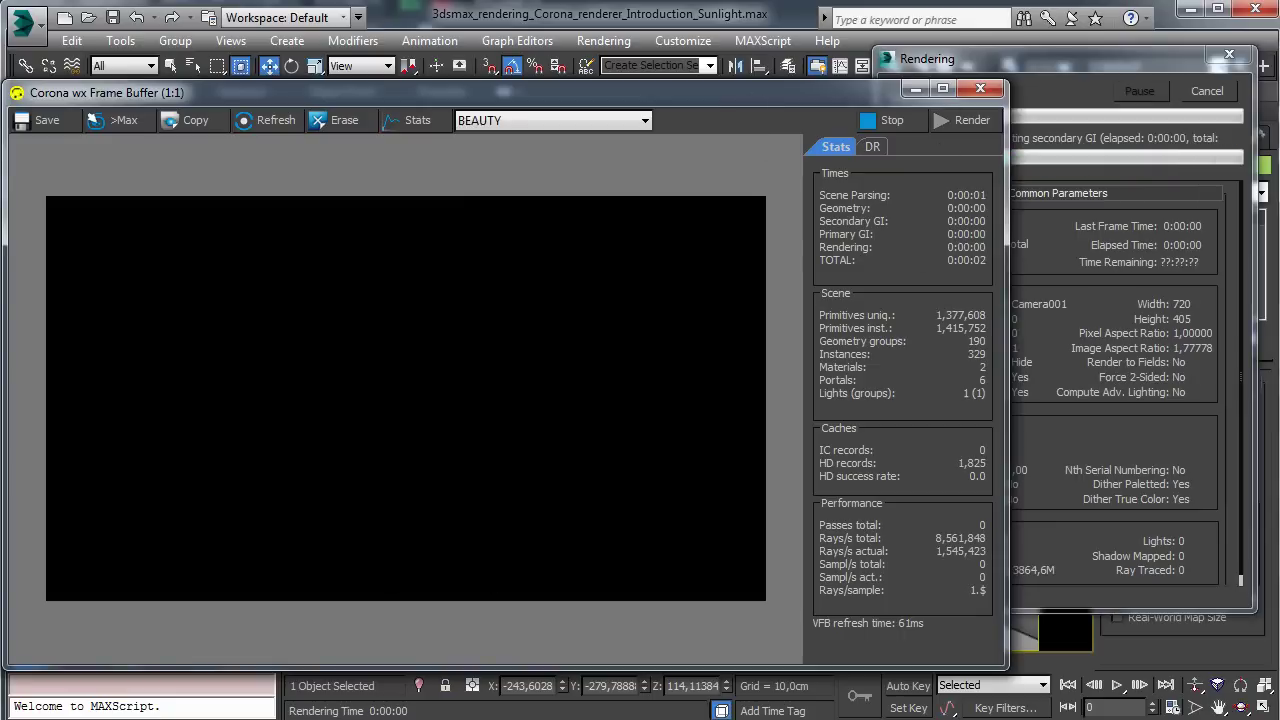
Step: Test Highlight compression in Render Setup, leaving it at 0,02
key(F10)
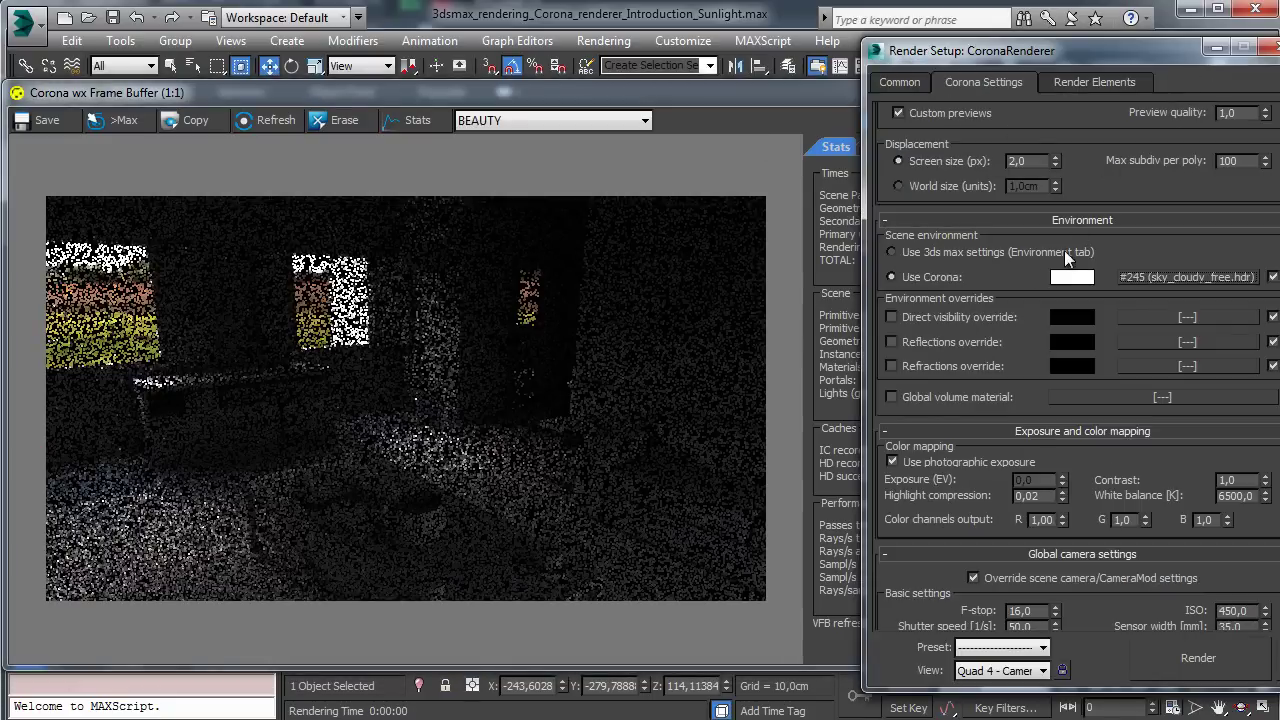
drag(1045, 54, 975, 49)
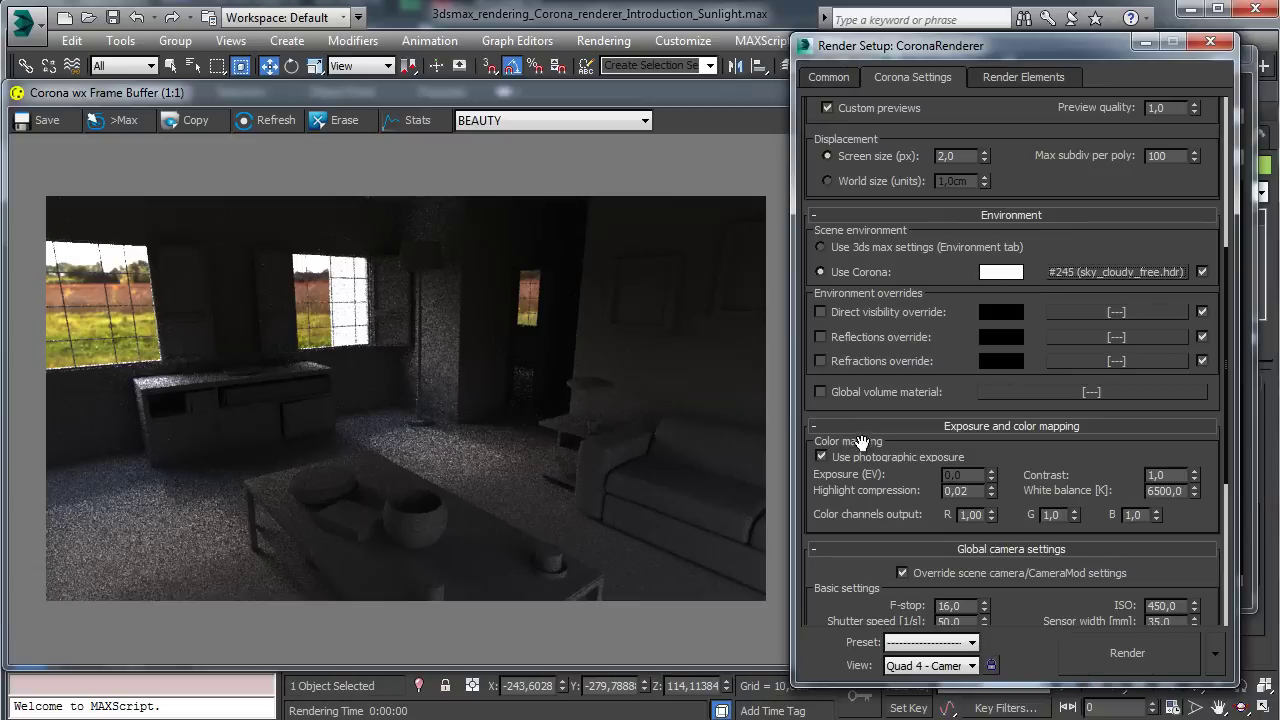
scroll(1073, 455, down, 2)
click(992, 427)
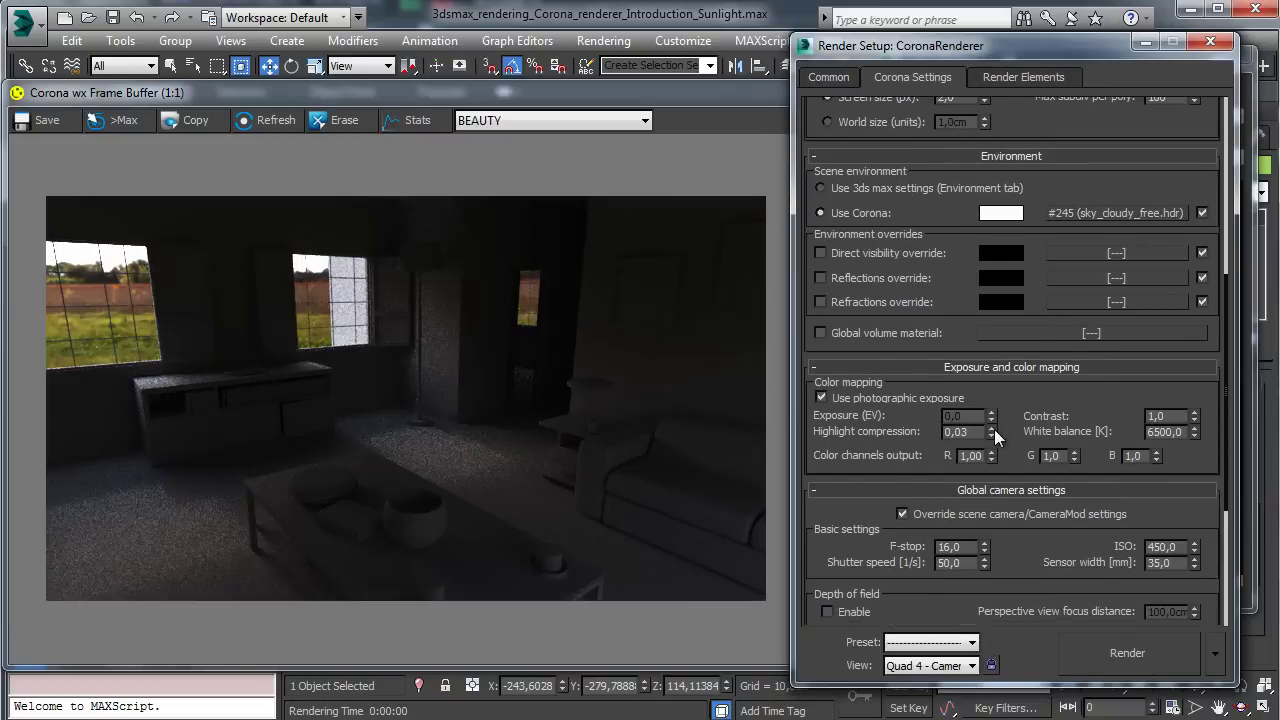
click(993, 436)
click(993, 437)
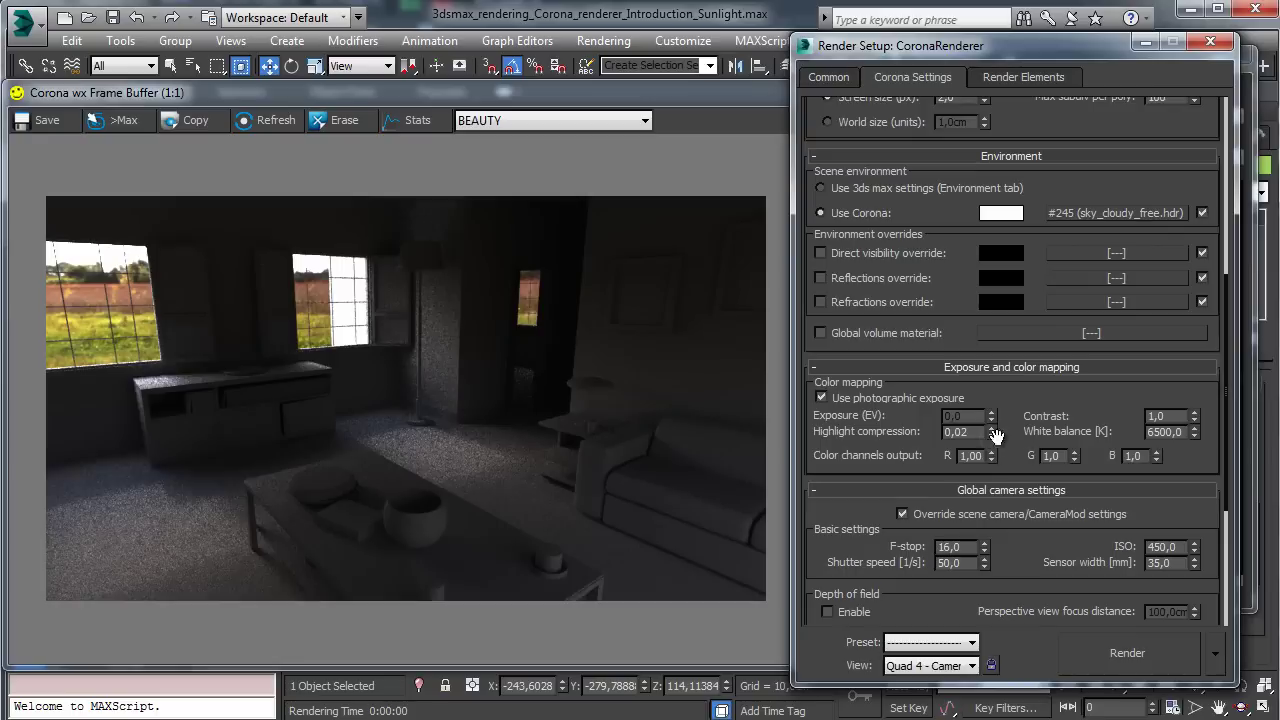
Step: Disable photographic exposure and raise Exposure (EV) to 1.74
click(869, 398)
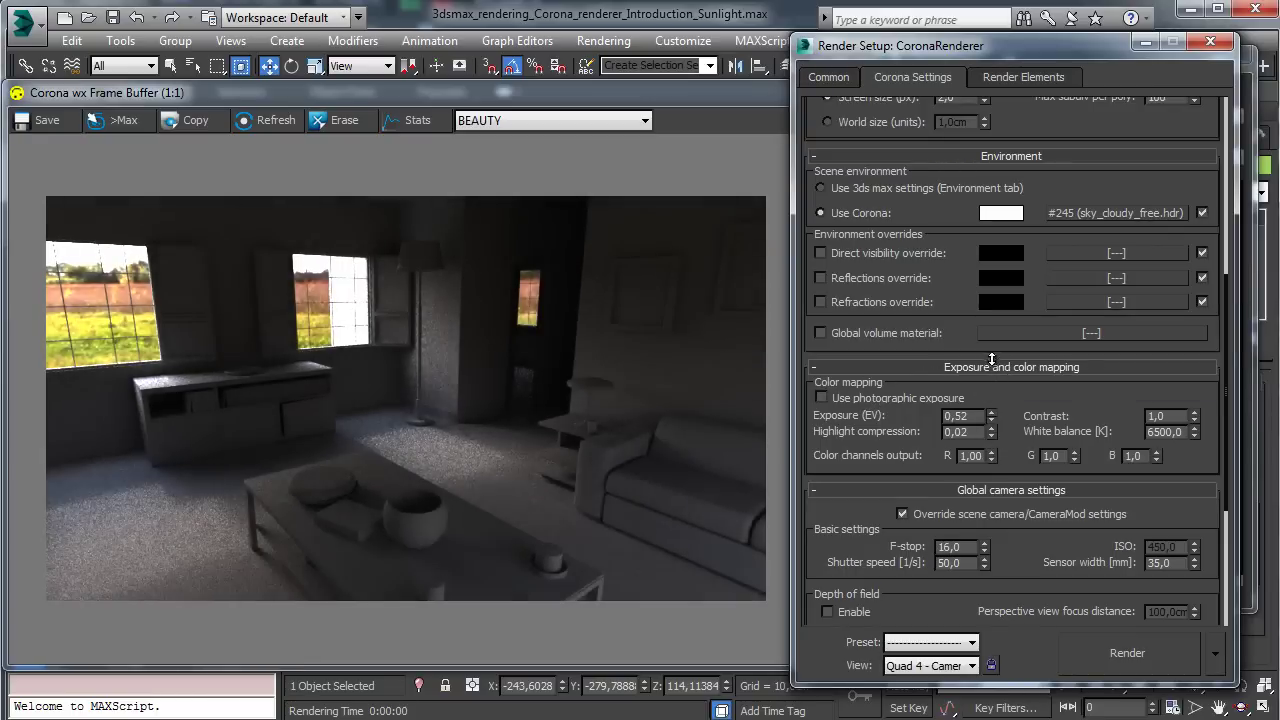
drag(992, 358, 998, 236)
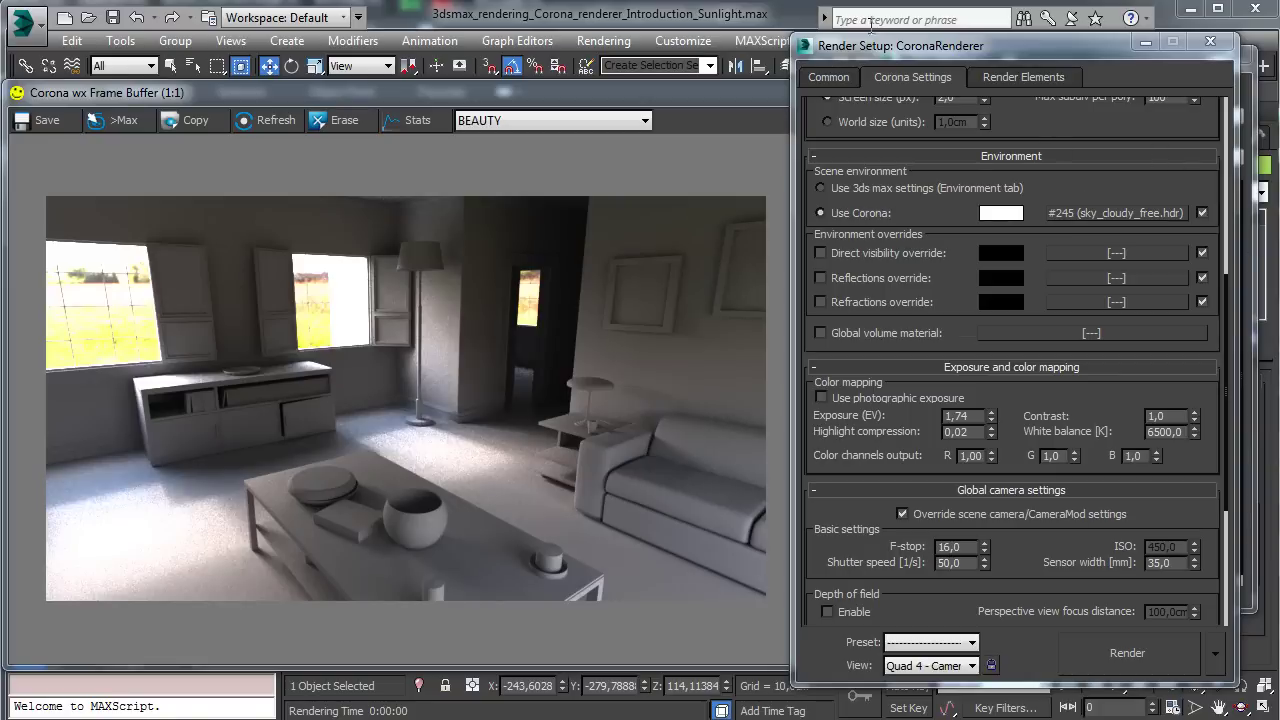
drag(900, 51, 902, 102)
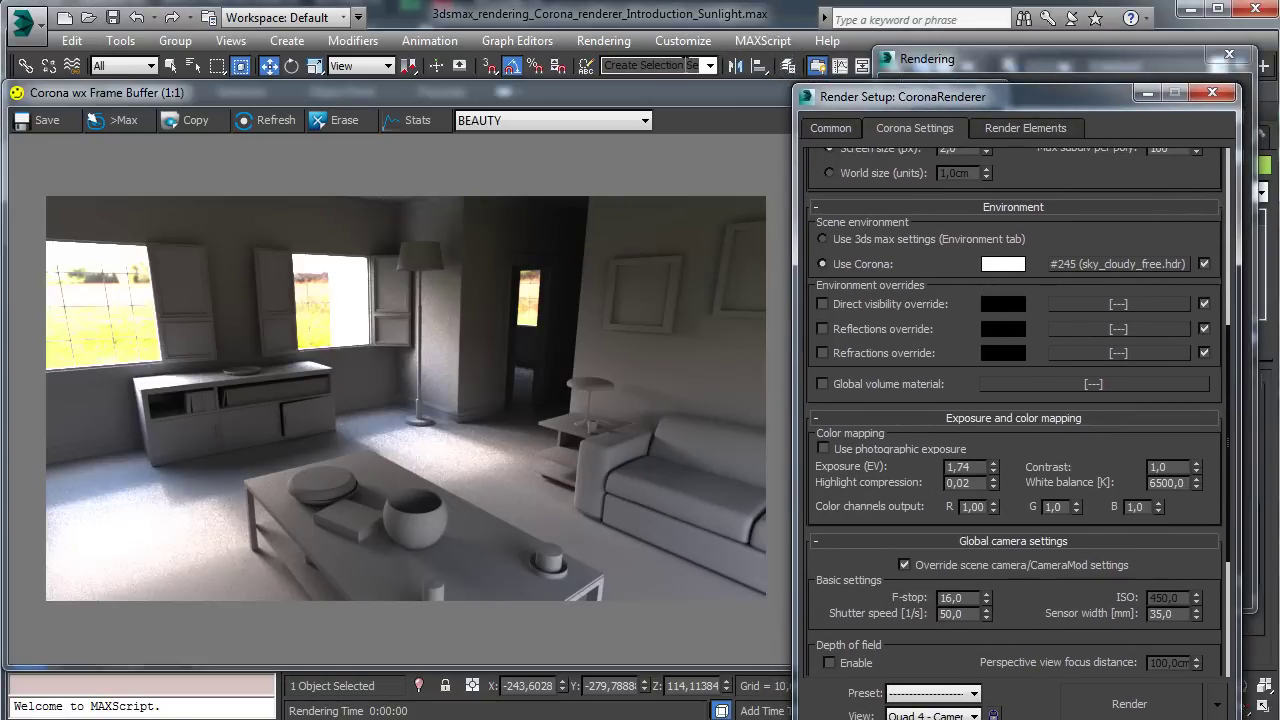
drag(1013, 59, 1023, 109)
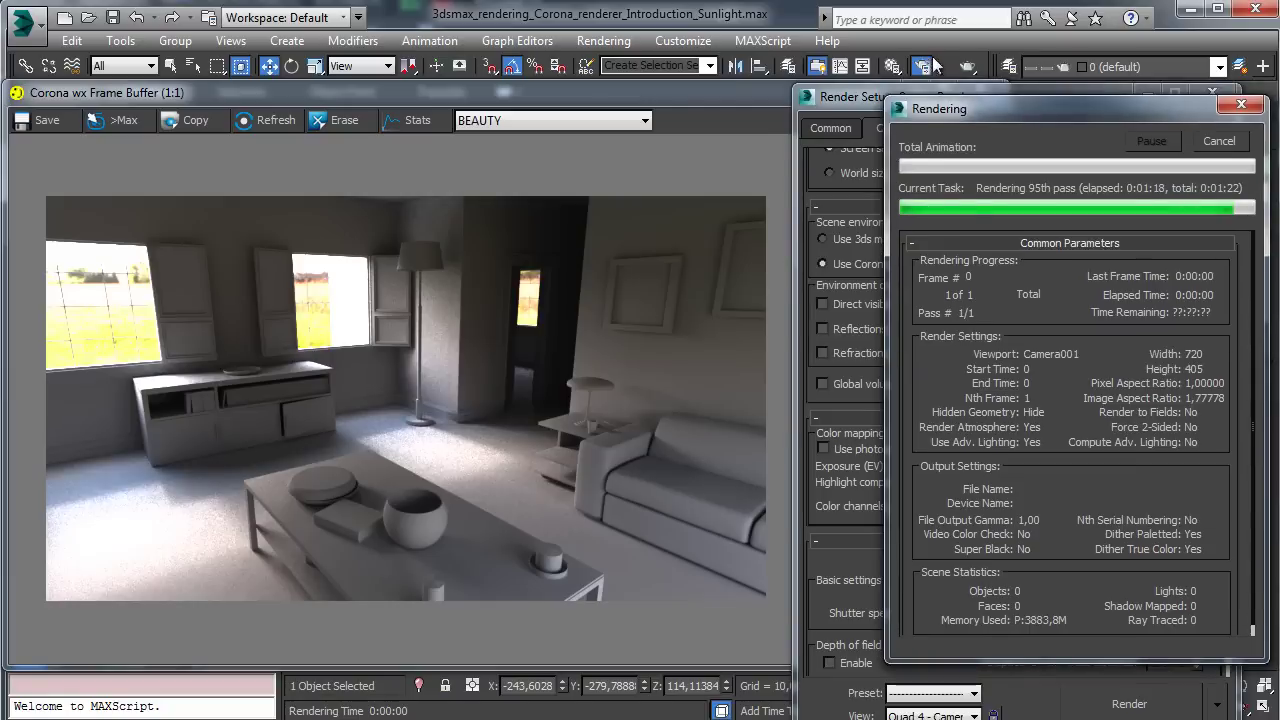
Step: Load sky_cloudy_free.hdr into sky Map #245 as a Bitmap with 8 bit/chan Linear storage
click(895, 65)
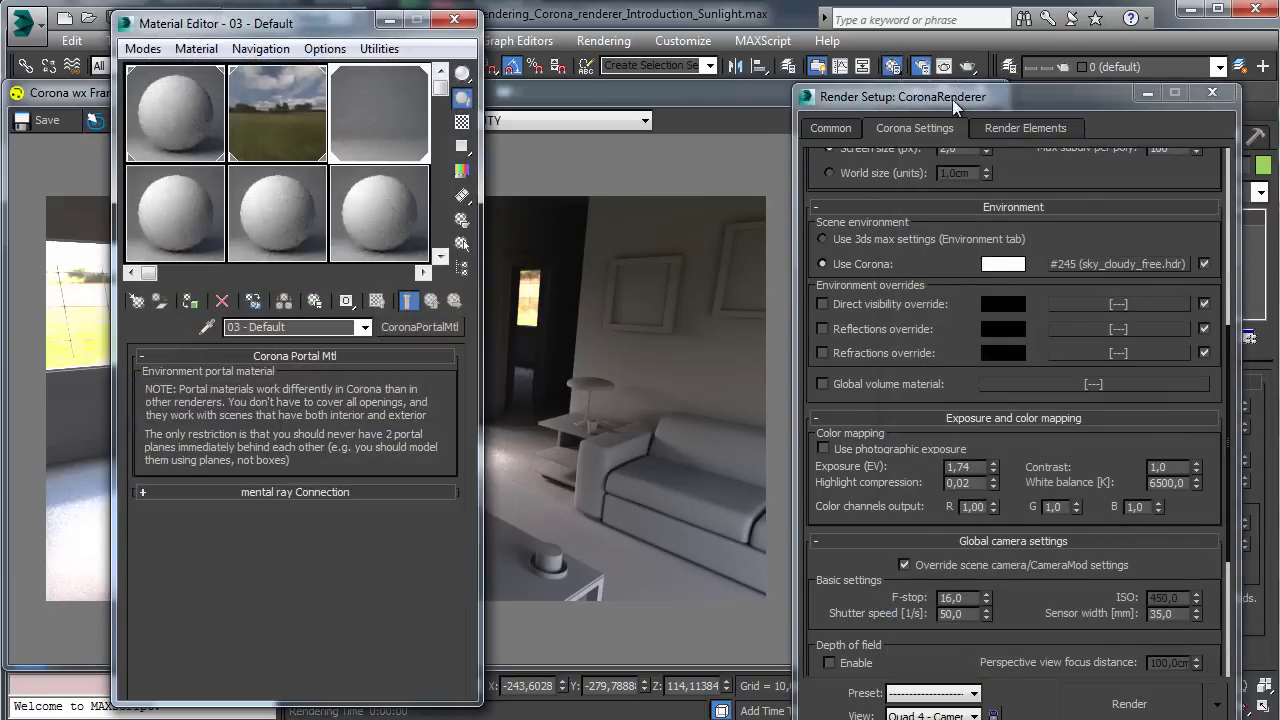
click(261, 148)
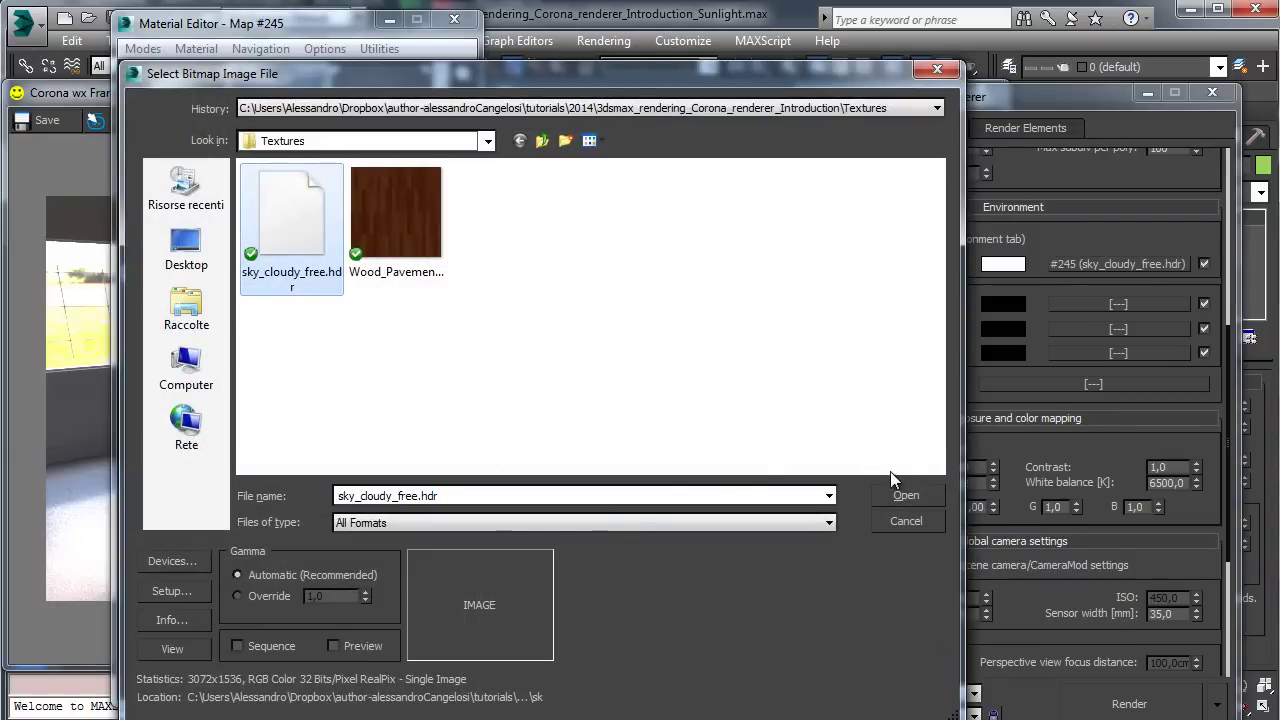
click(910, 497)
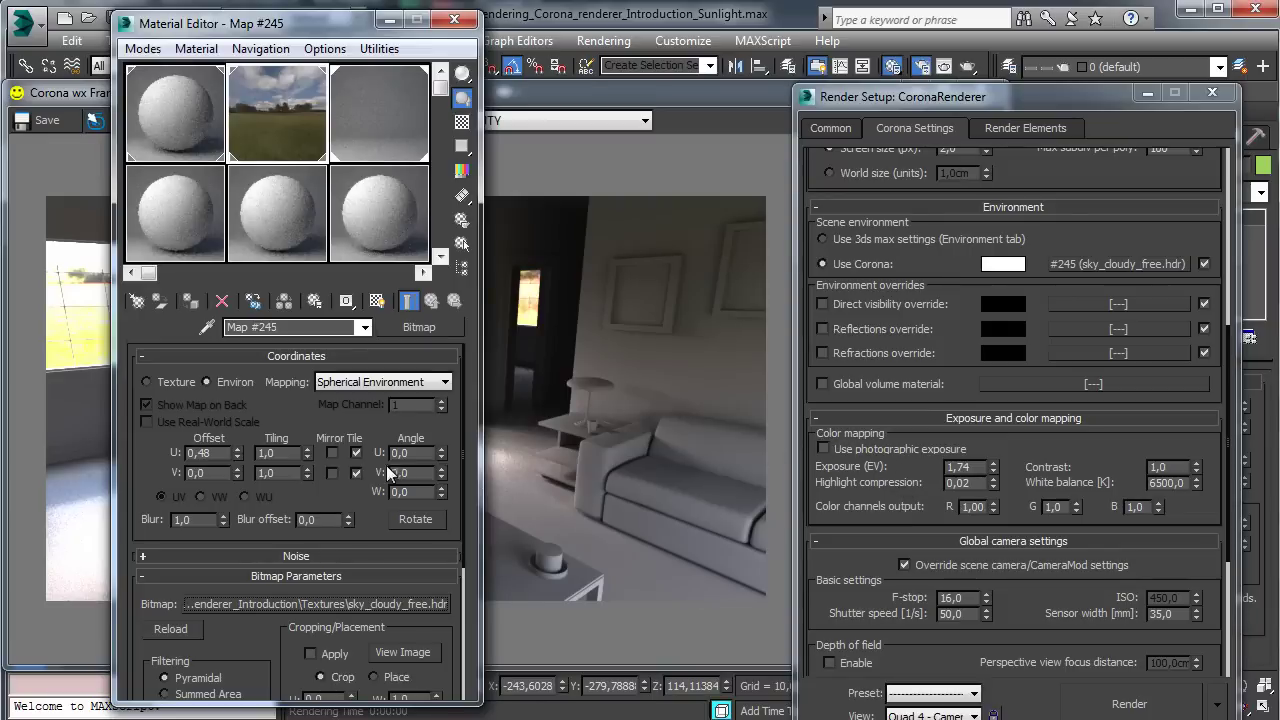
click(429, 328)
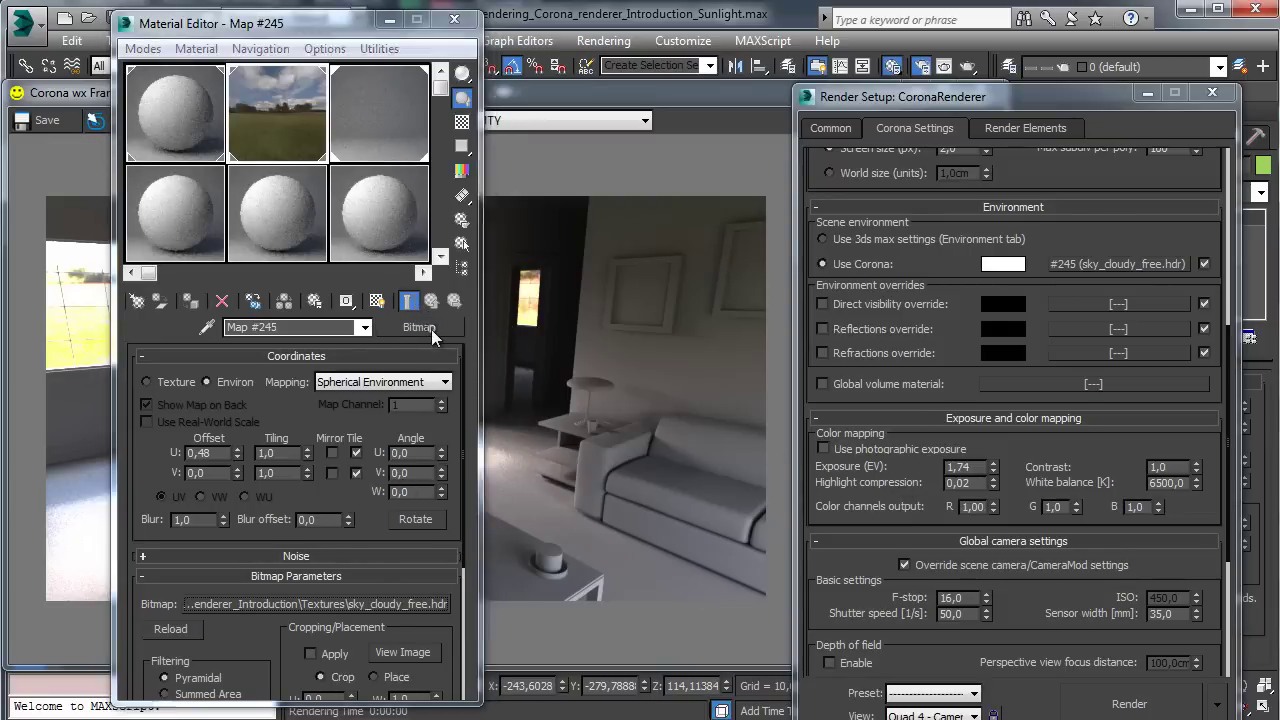
double_click(341, 107)
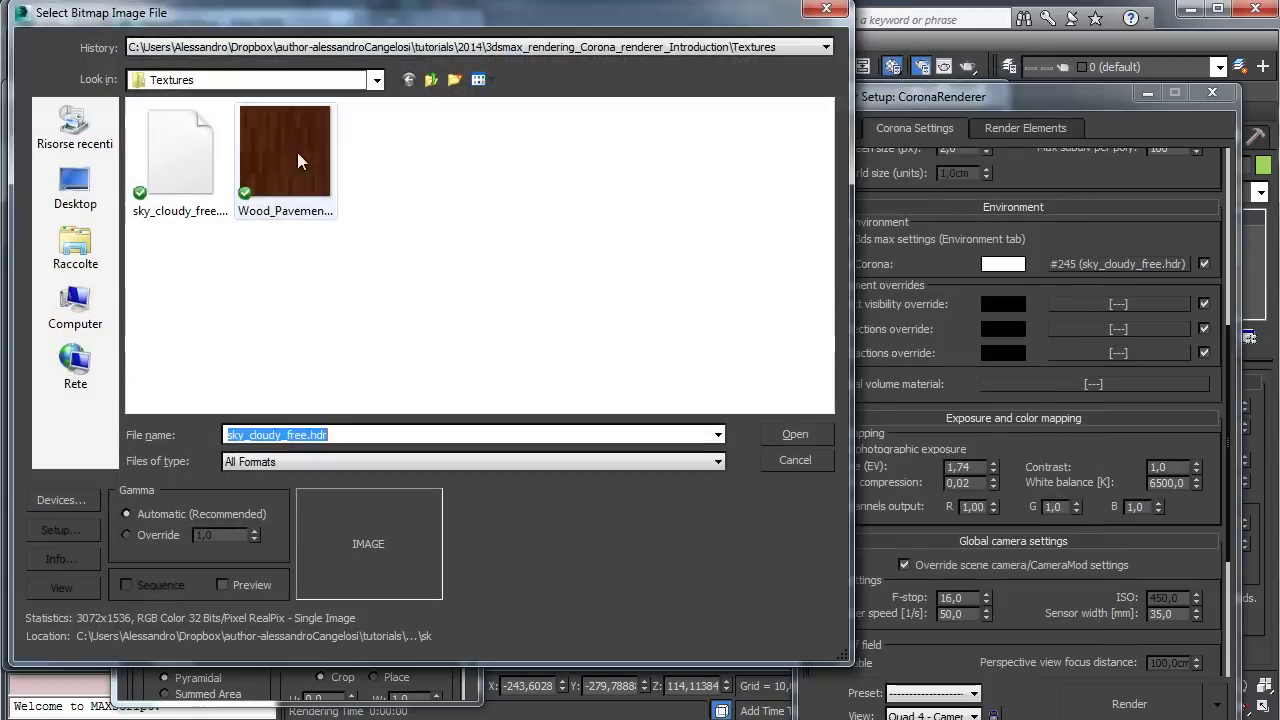
click(776, 432)
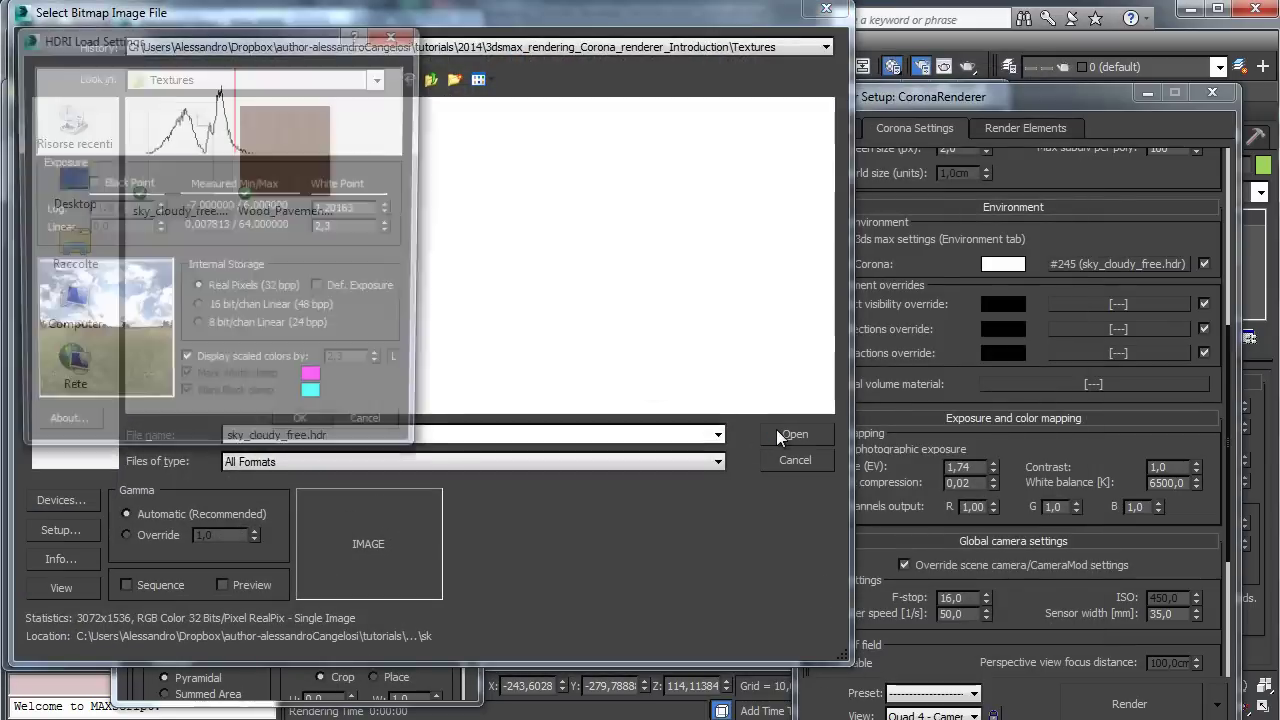
drag(281, 61, 355, 82)
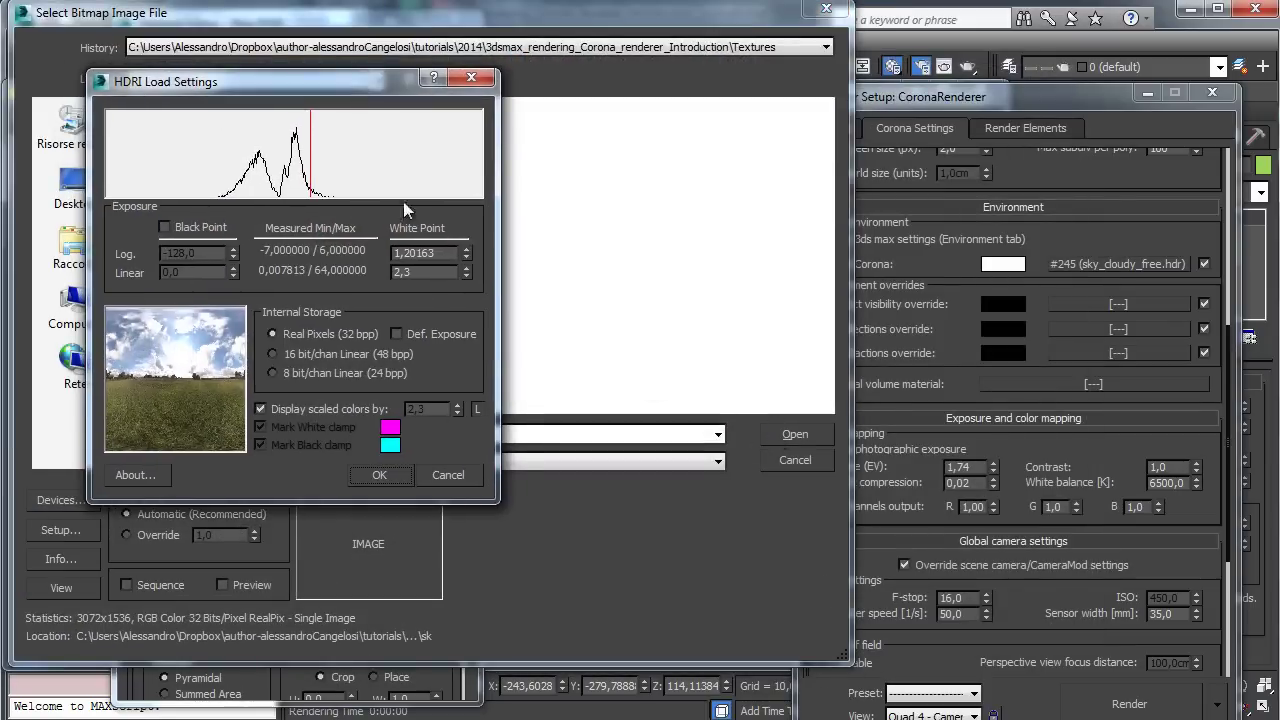
click(309, 374)
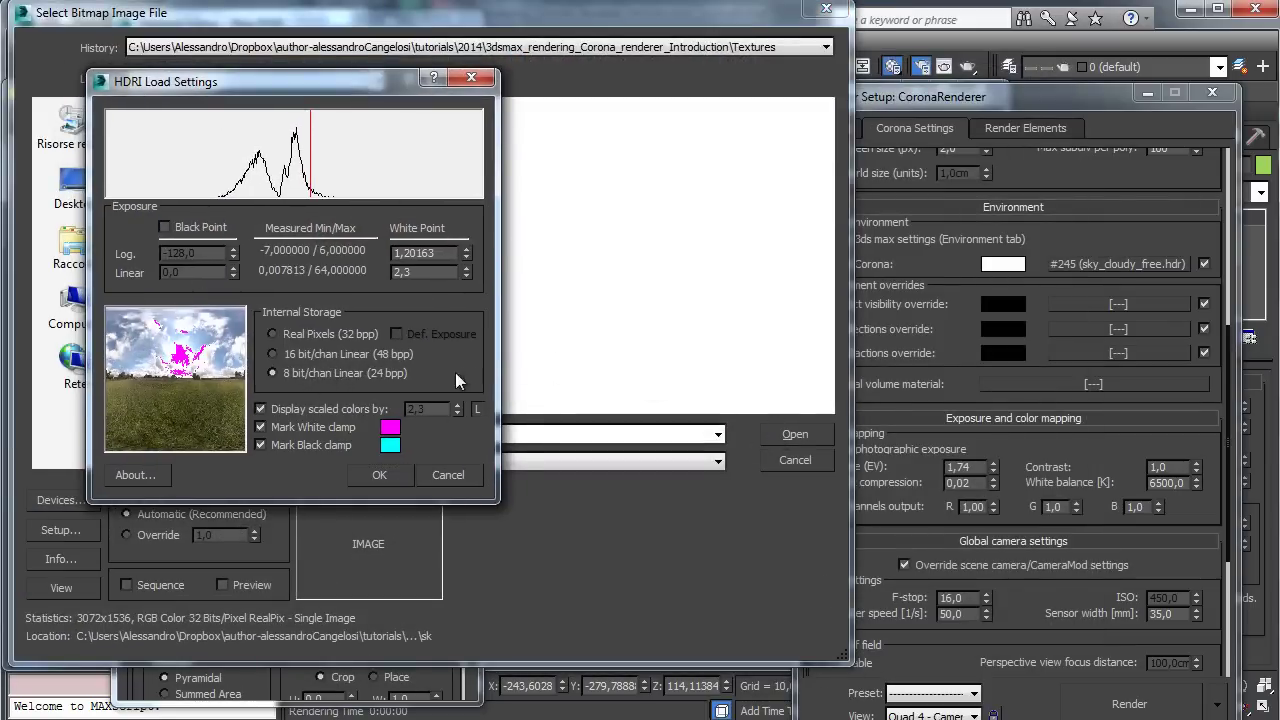
click(389, 476)
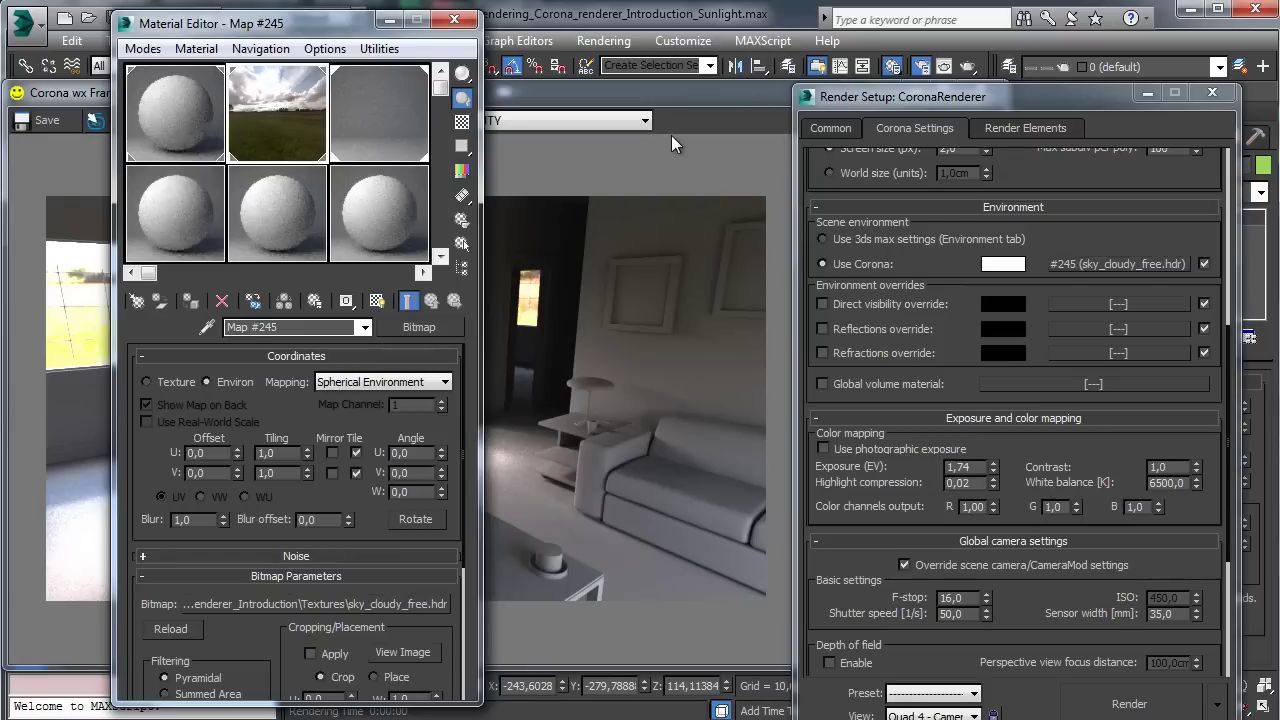
Step: Select the scene camera through the viewport's camera label menu
click(755, 96)
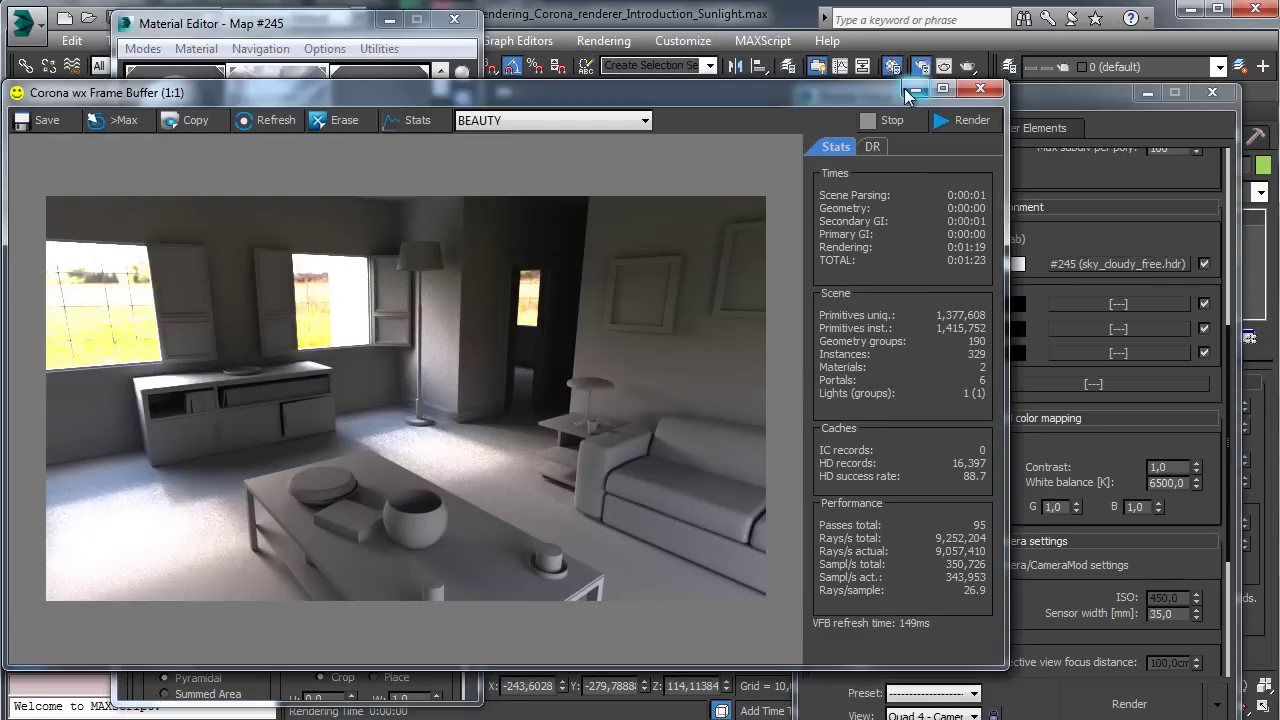
click(914, 91)
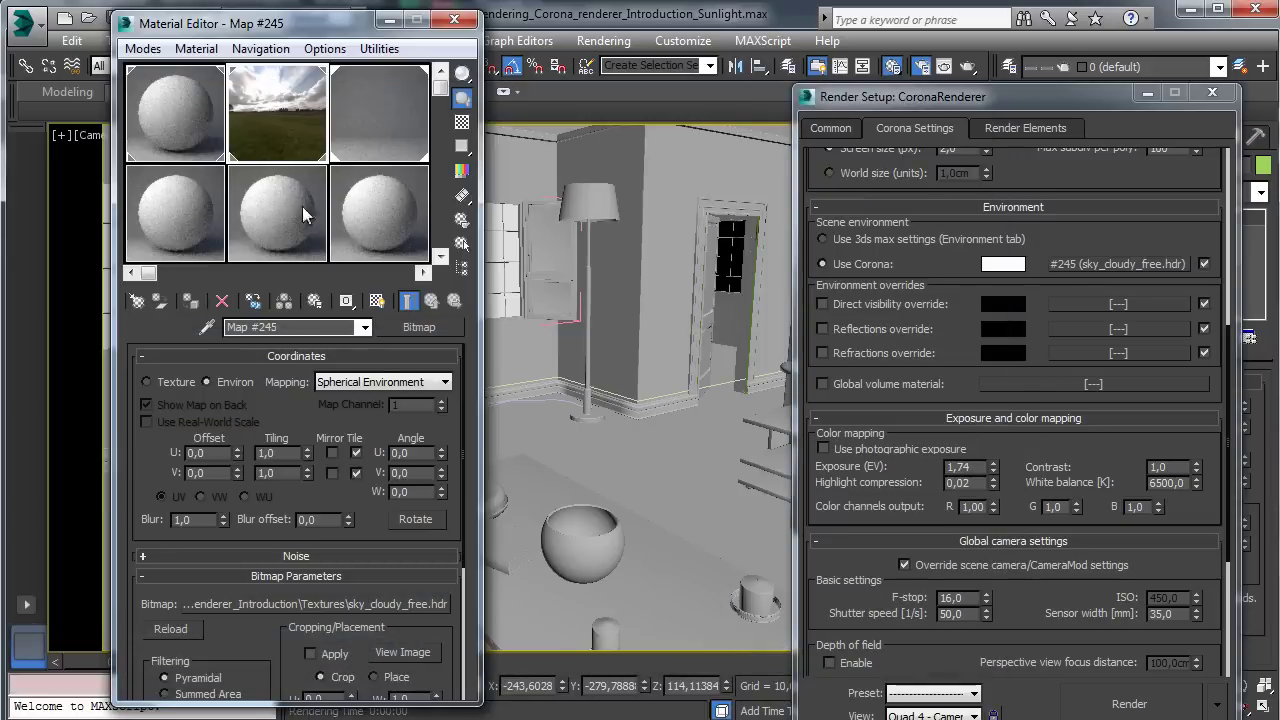
click(88, 146)
click(163, 517)
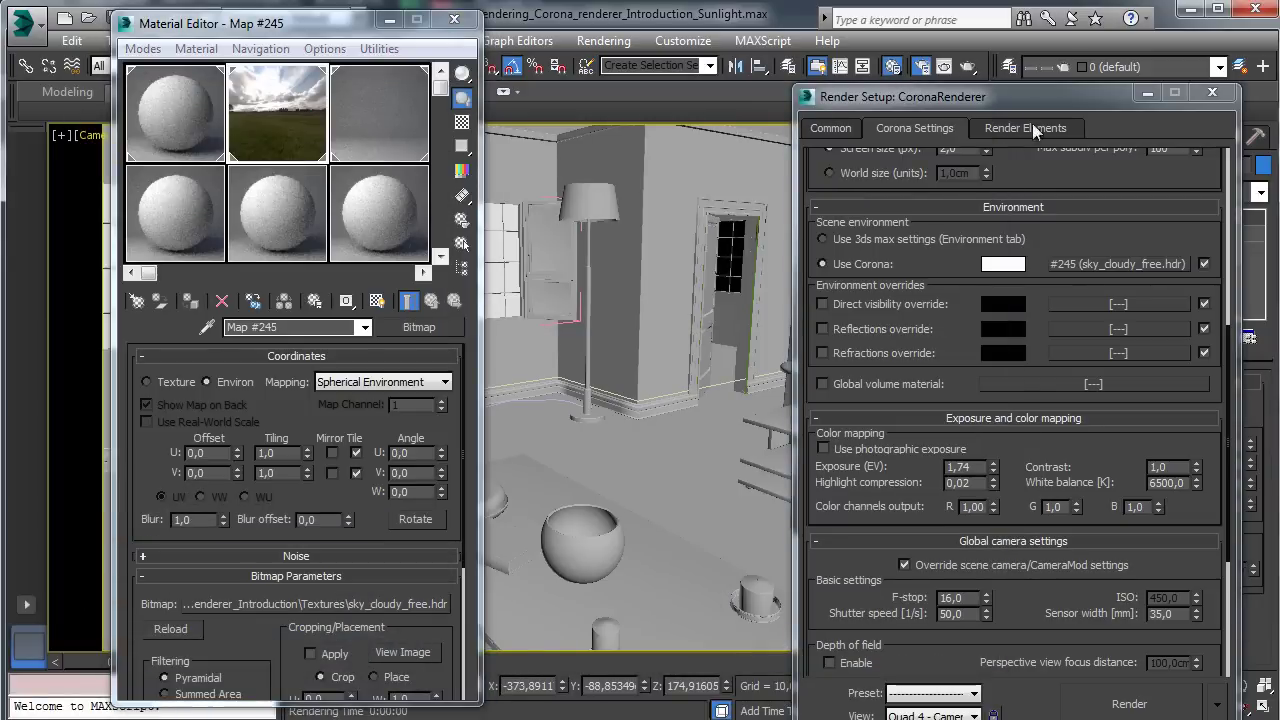
Step: Uncheck Override scene camera/CameraMod settings in Corona Settings and render the camera view
click(1212, 92)
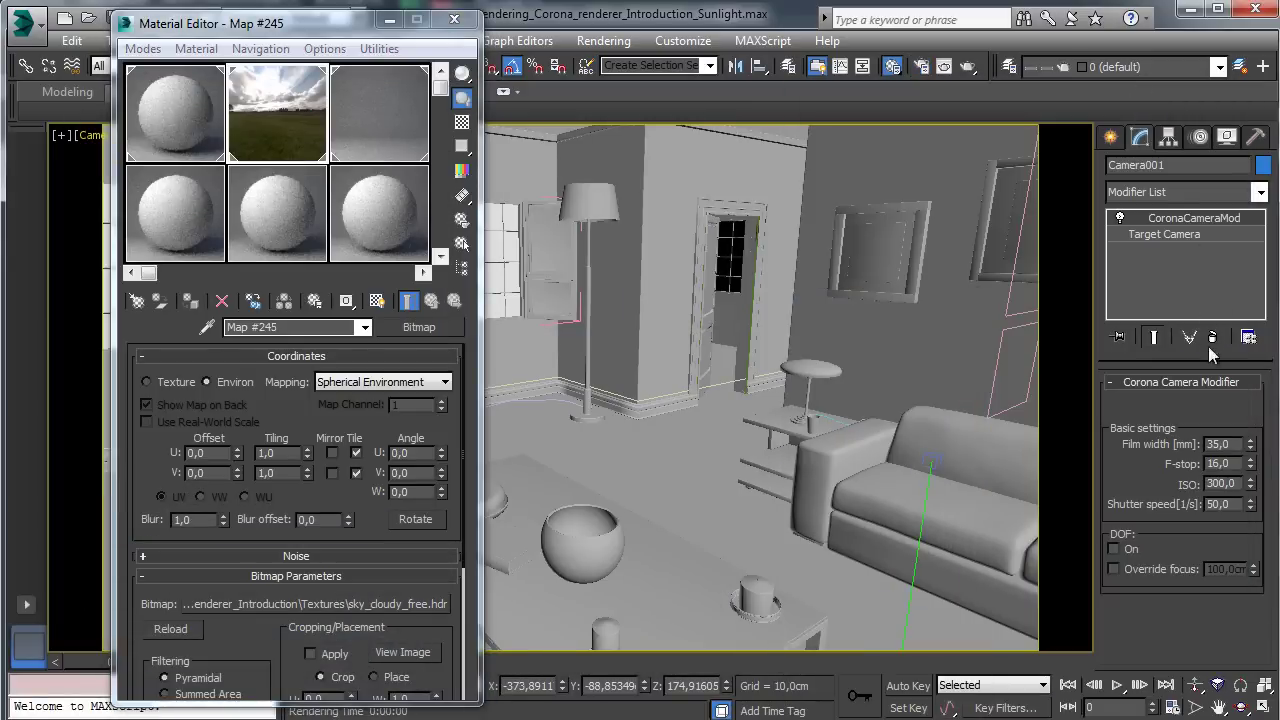
click(921, 67)
click(913, 130)
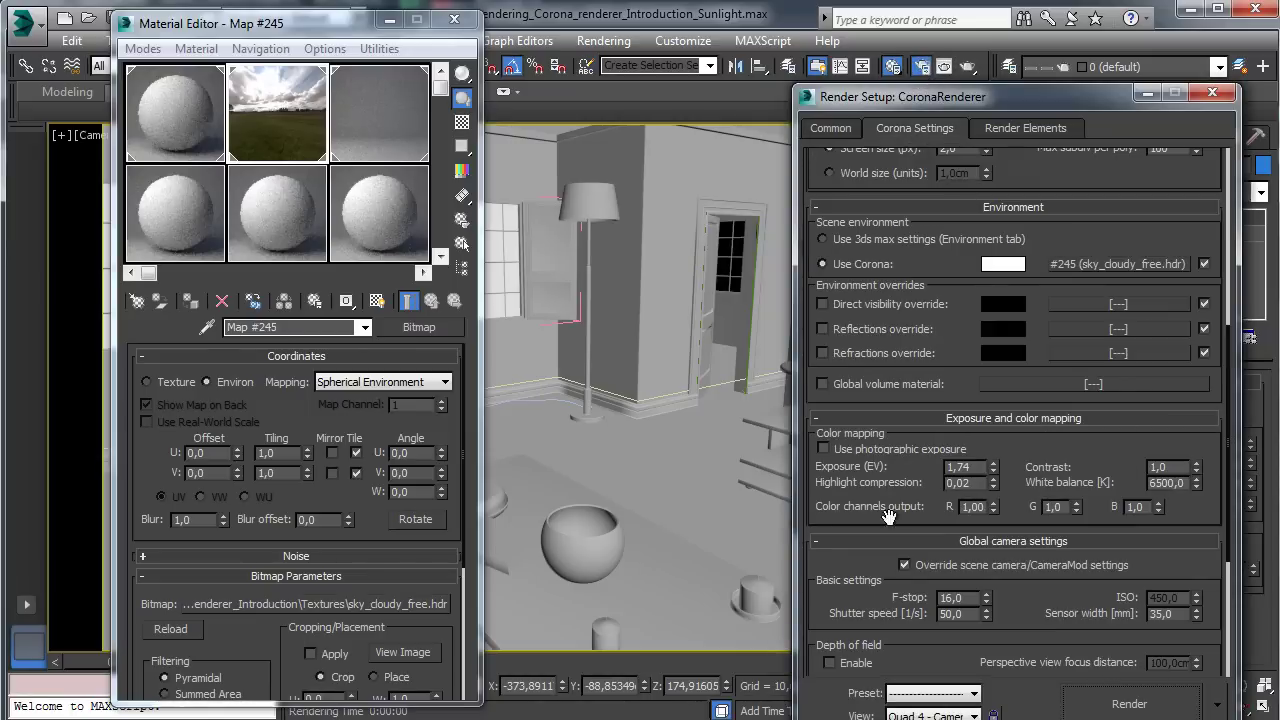
click(920, 565)
drag(973, 100, 963, 46)
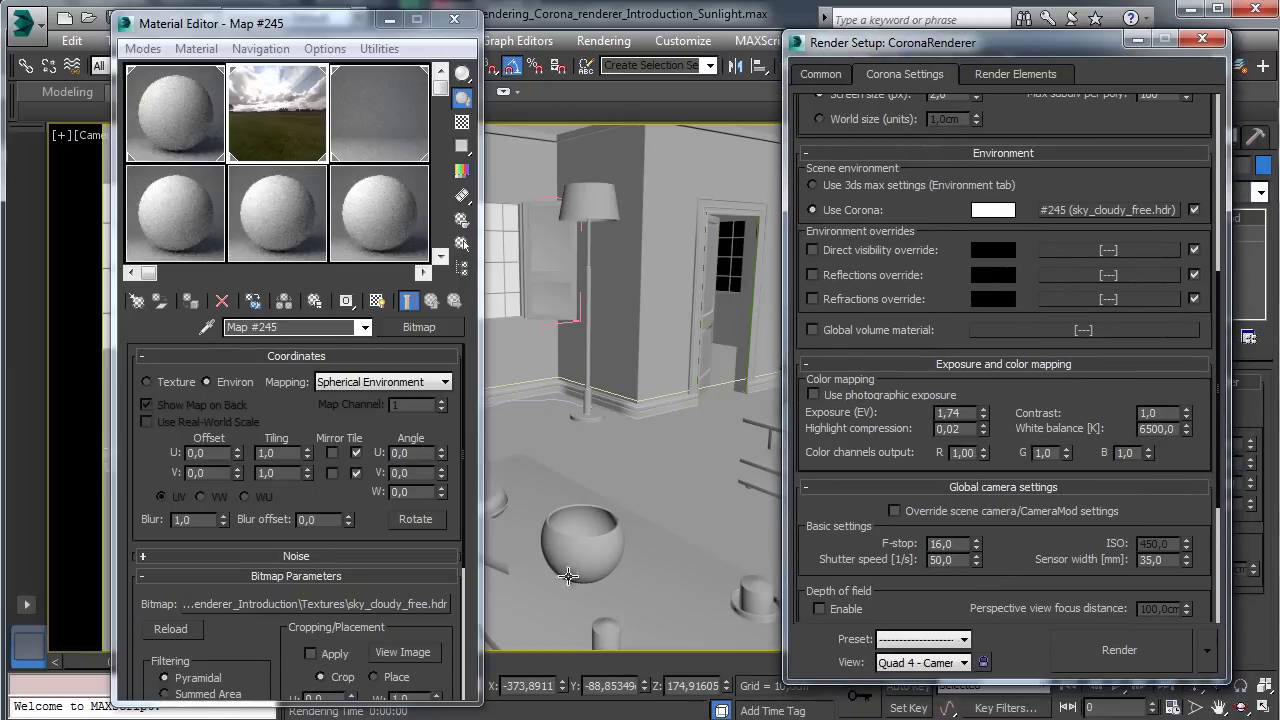
click(1094, 648)
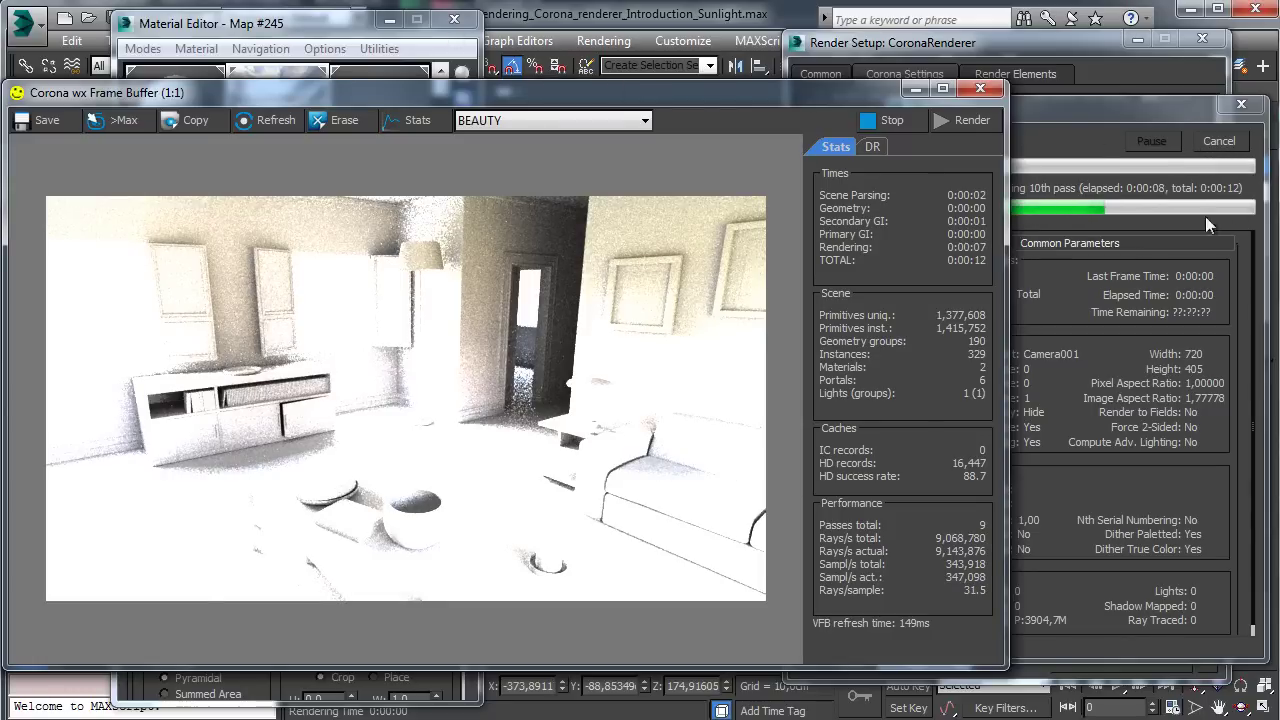
Step: Enable Use photographic exposure in Color mapping, with Exposure (EV) at 1,74
click(920, 46)
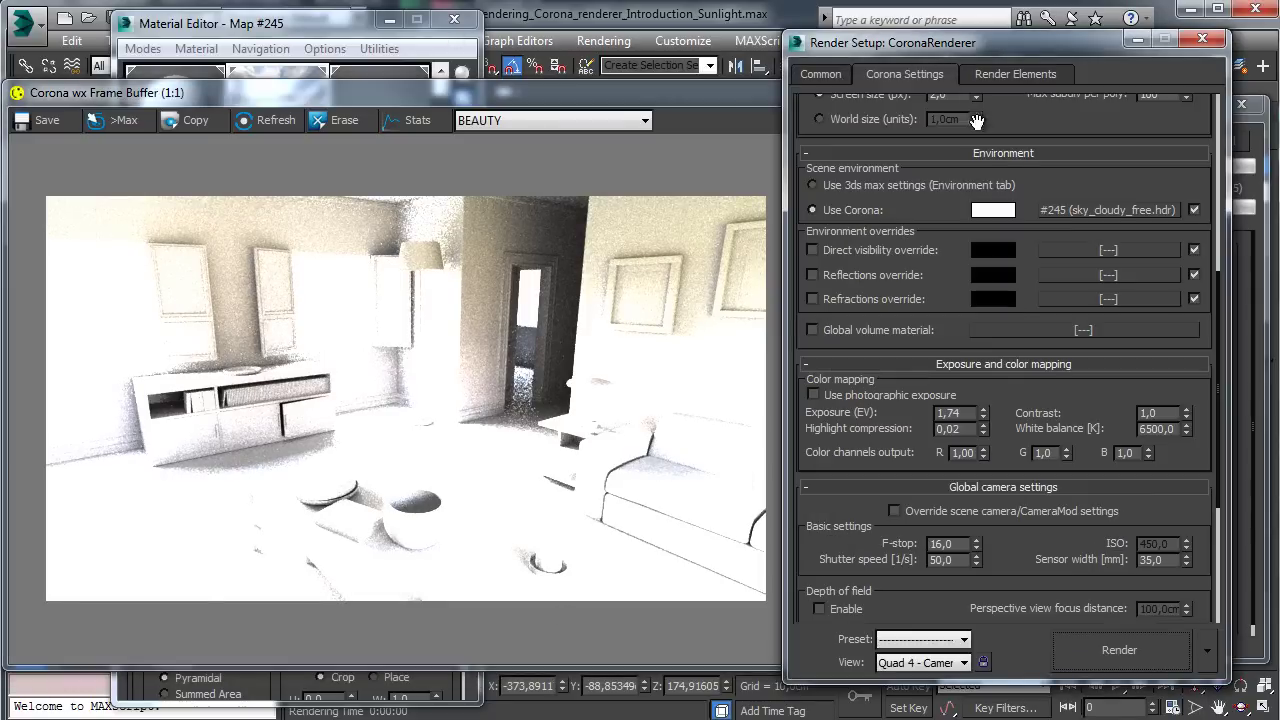
double_click(966, 413)
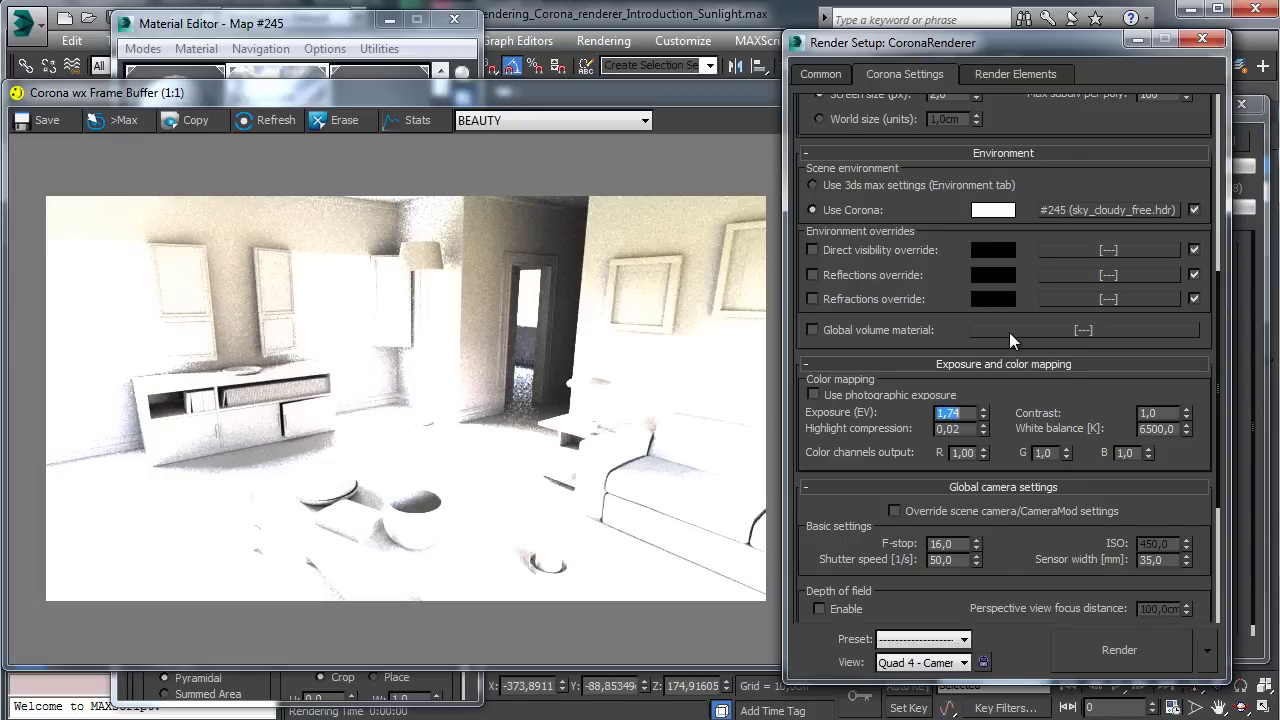
click(860, 401)
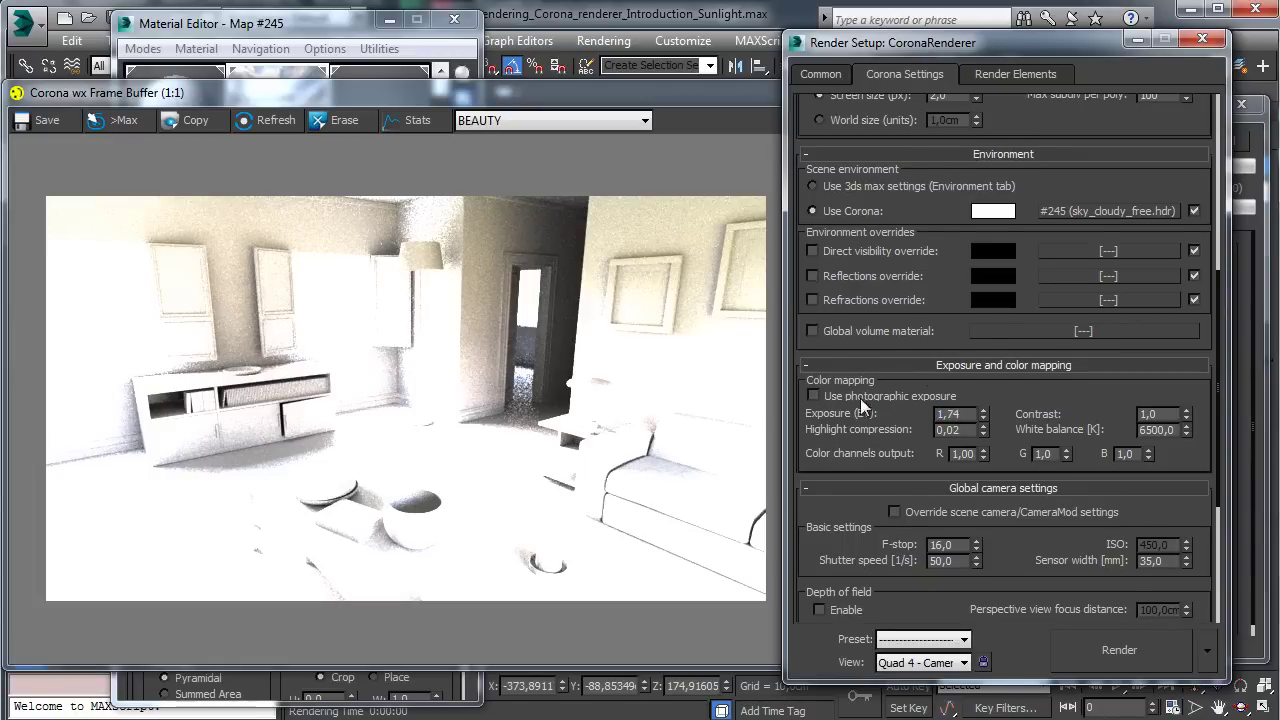
Step: Step the highlight compression down from 0,11 to 0,04
click(983, 432)
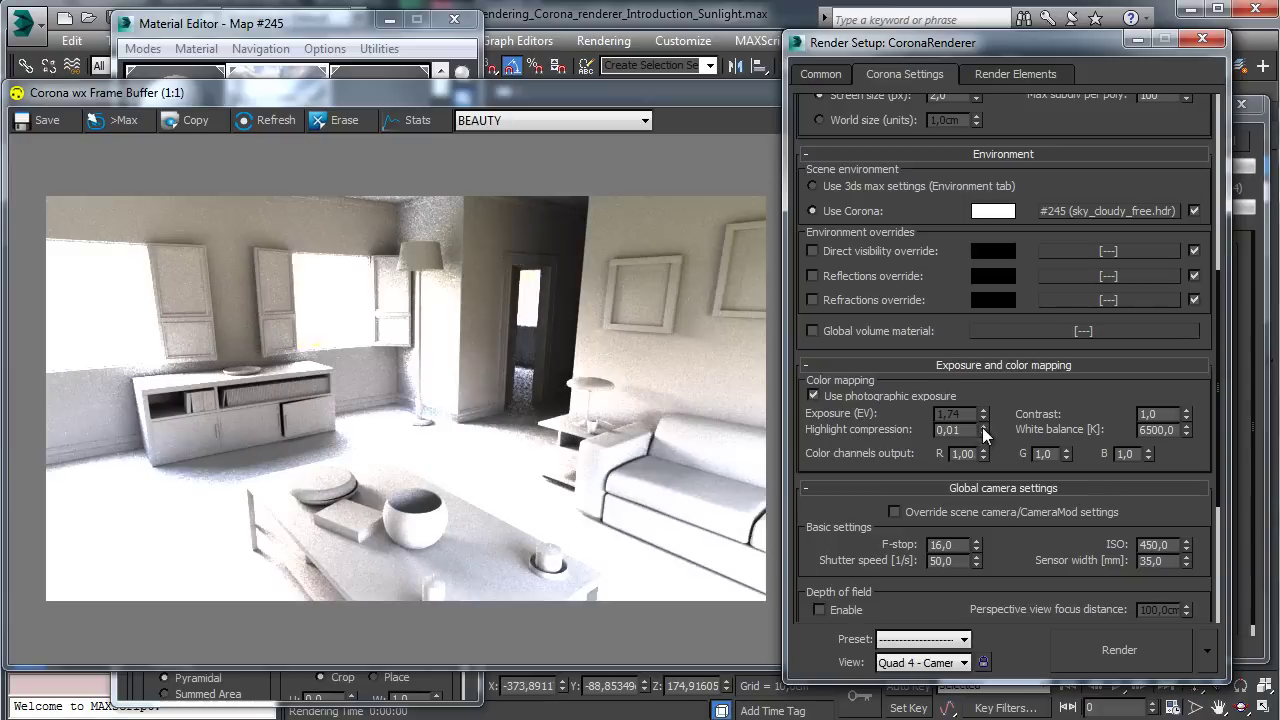
drag(983, 431, 976, 418)
double_click(968, 431)
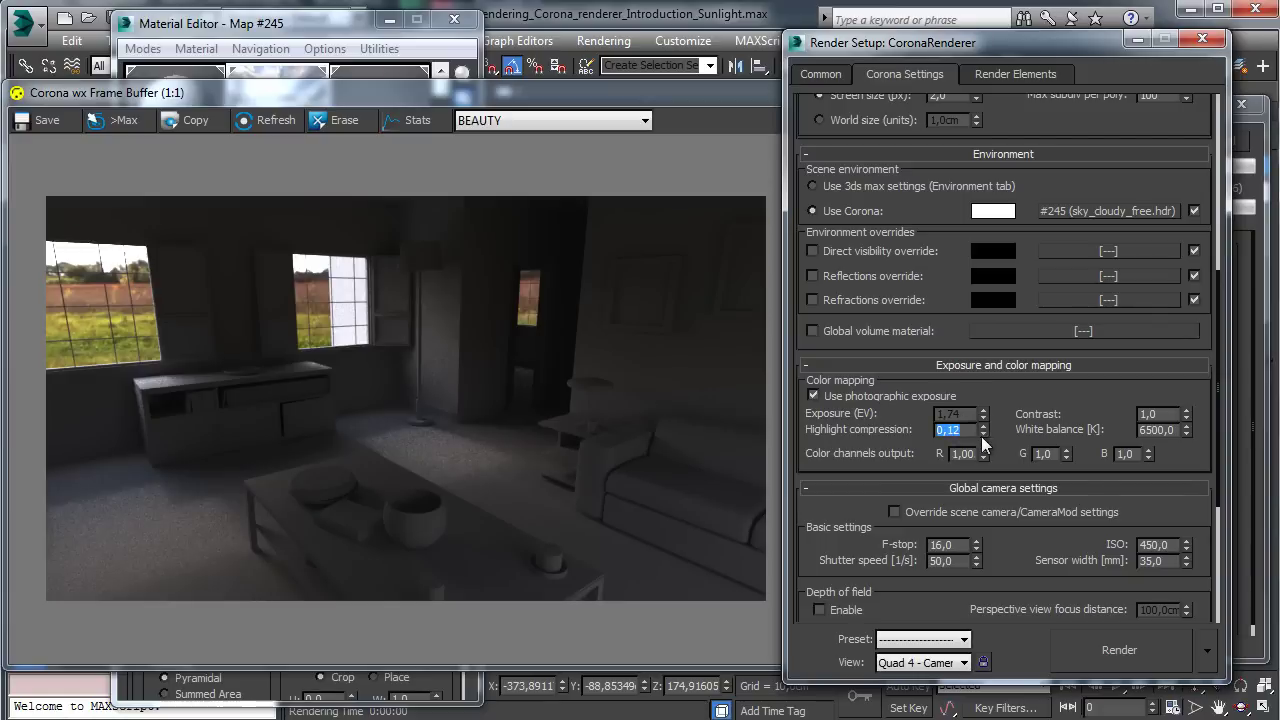
click(983, 434)
click(982, 433)
click(982, 433)
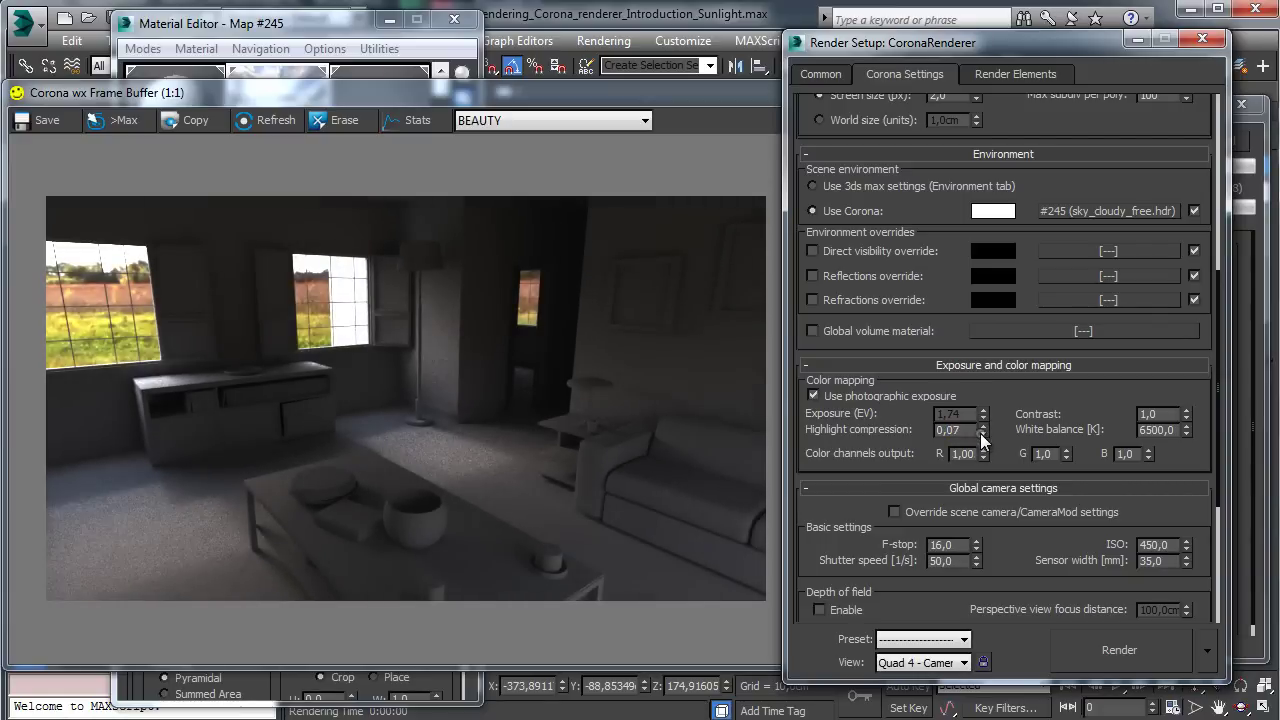
click(982, 433)
click(983, 433)
click(983, 433)
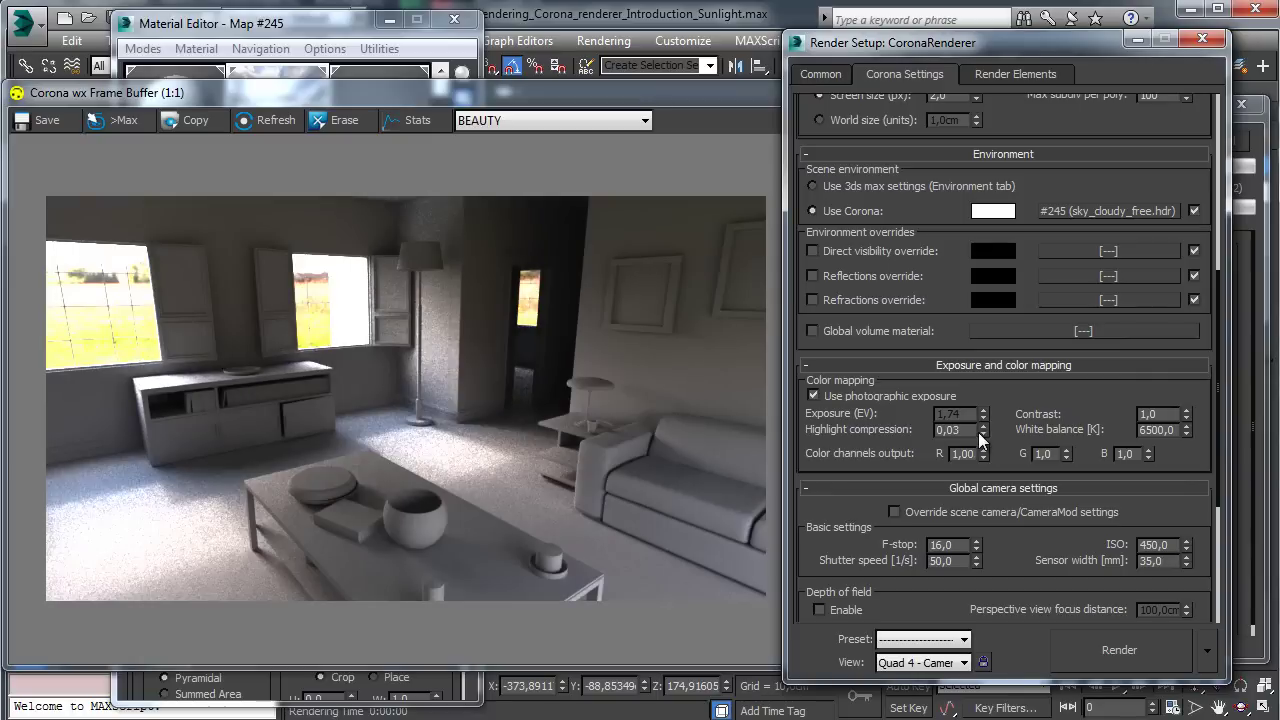
Step: Turn off photographic exposure, raise exposure to 1,41998 EV, set highlight compression 0,08, and re-render
click(893, 395)
mouse_move(982, 412)
mouse_down()
mouse_move(982, 399)
mouse_move(984, 430)
mouse_up()
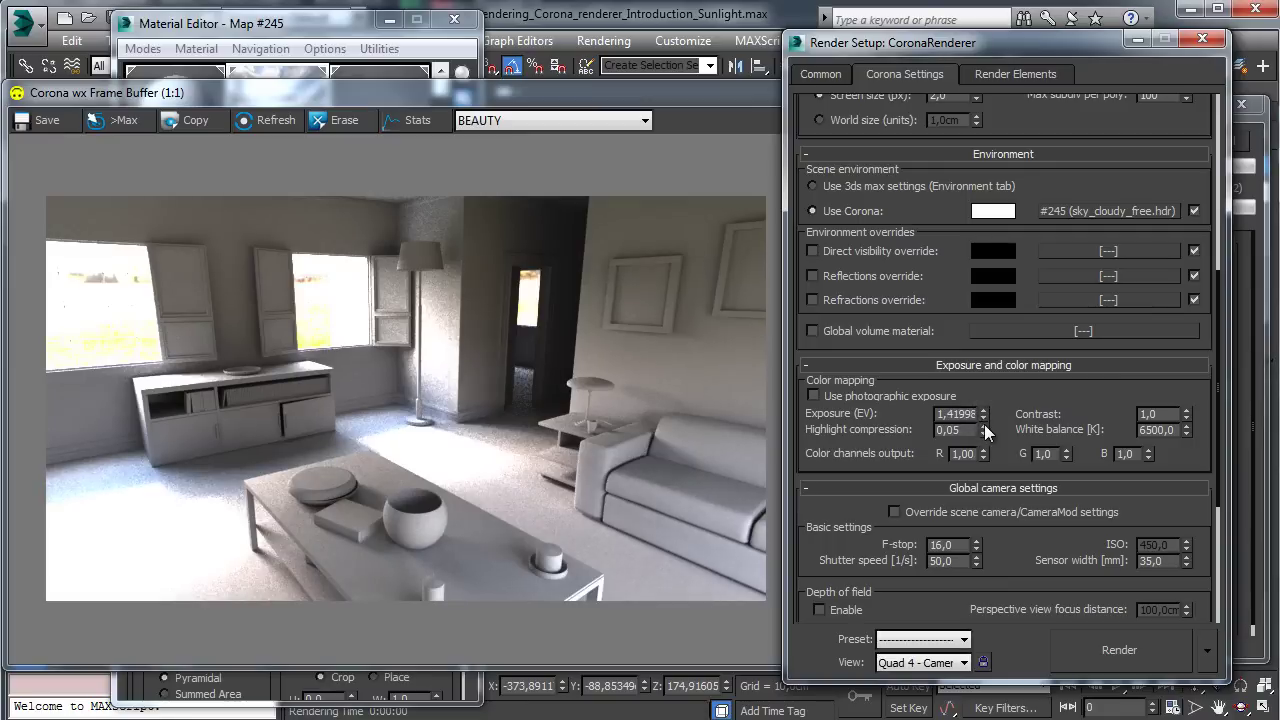
click(984, 425)
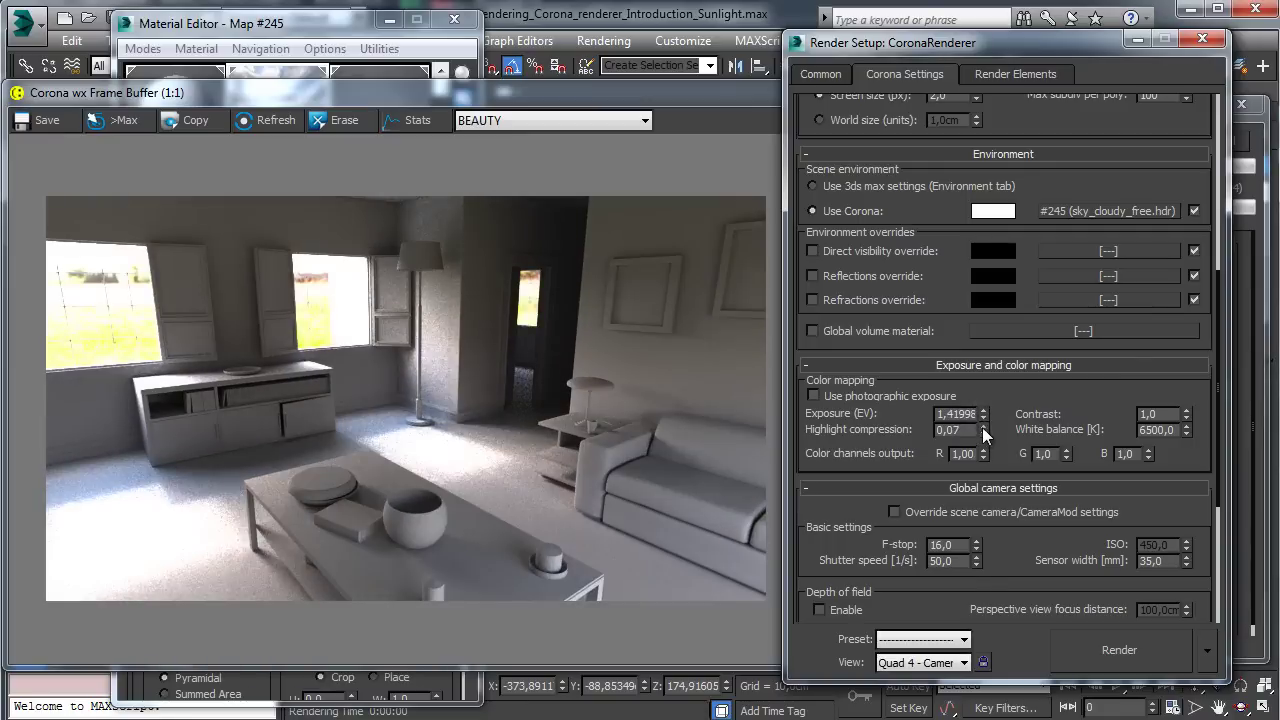
click(984, 425)
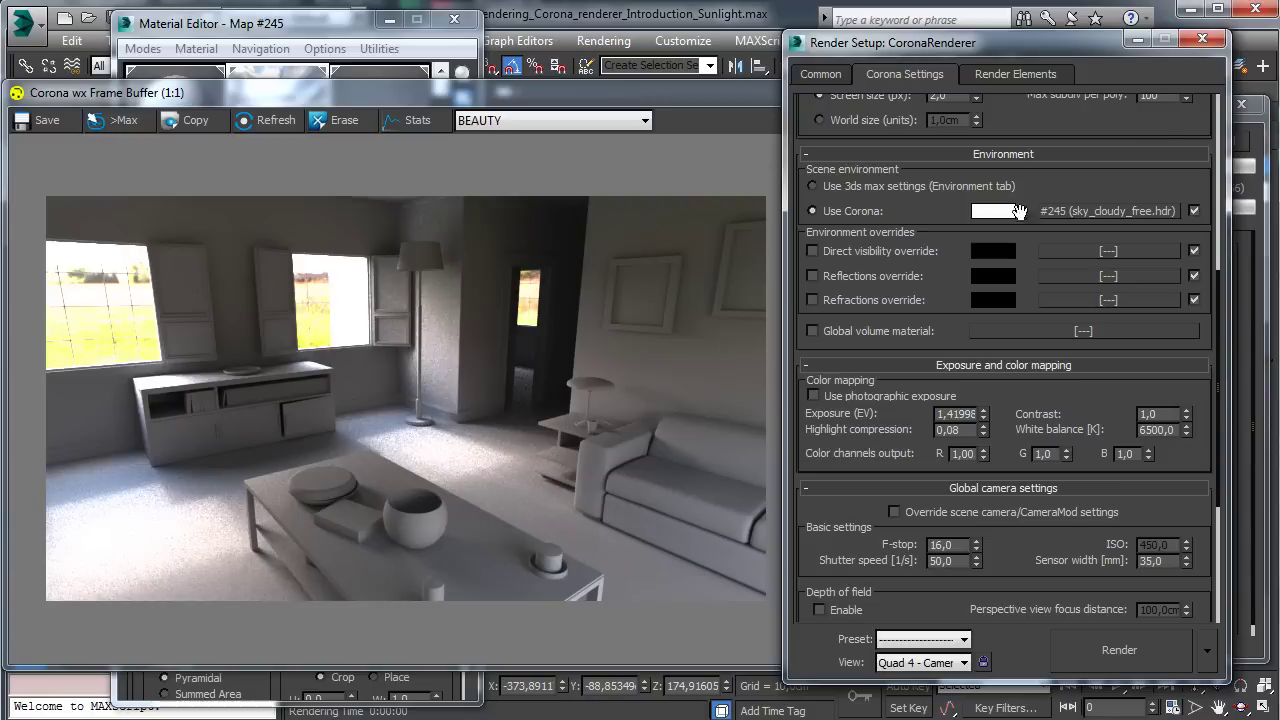
click(1240, 155)
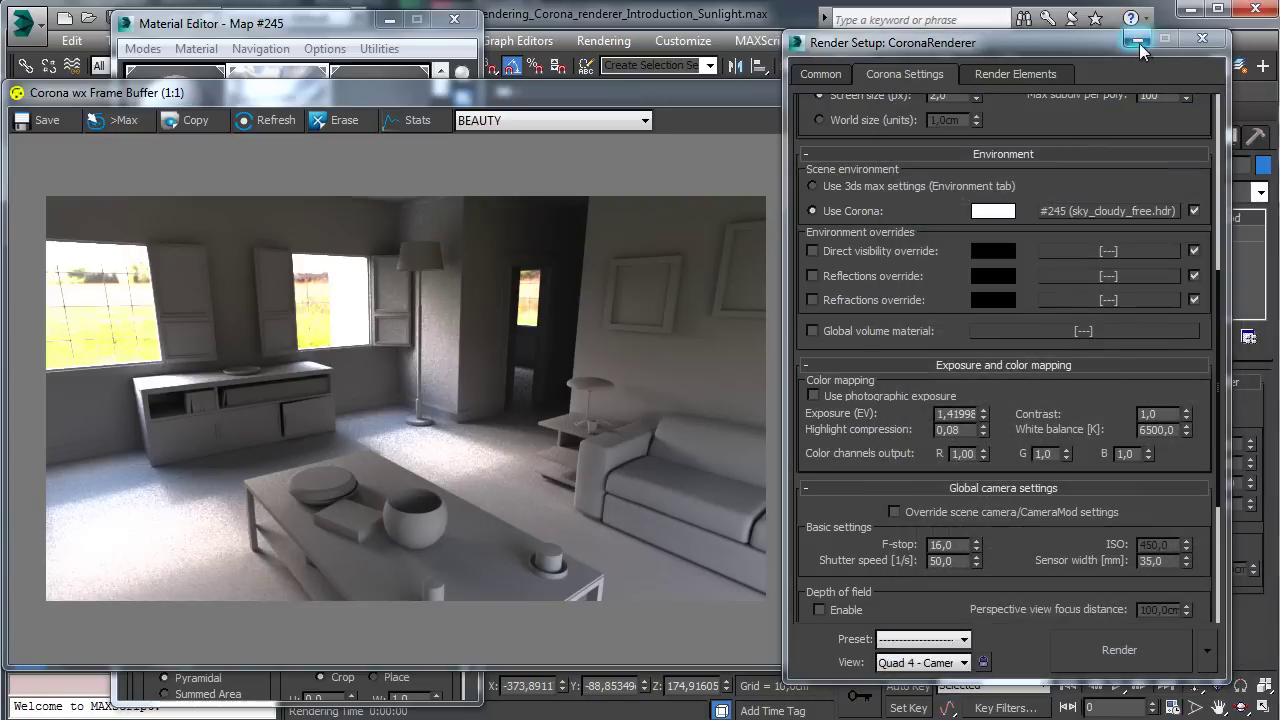
click(1137, 42)
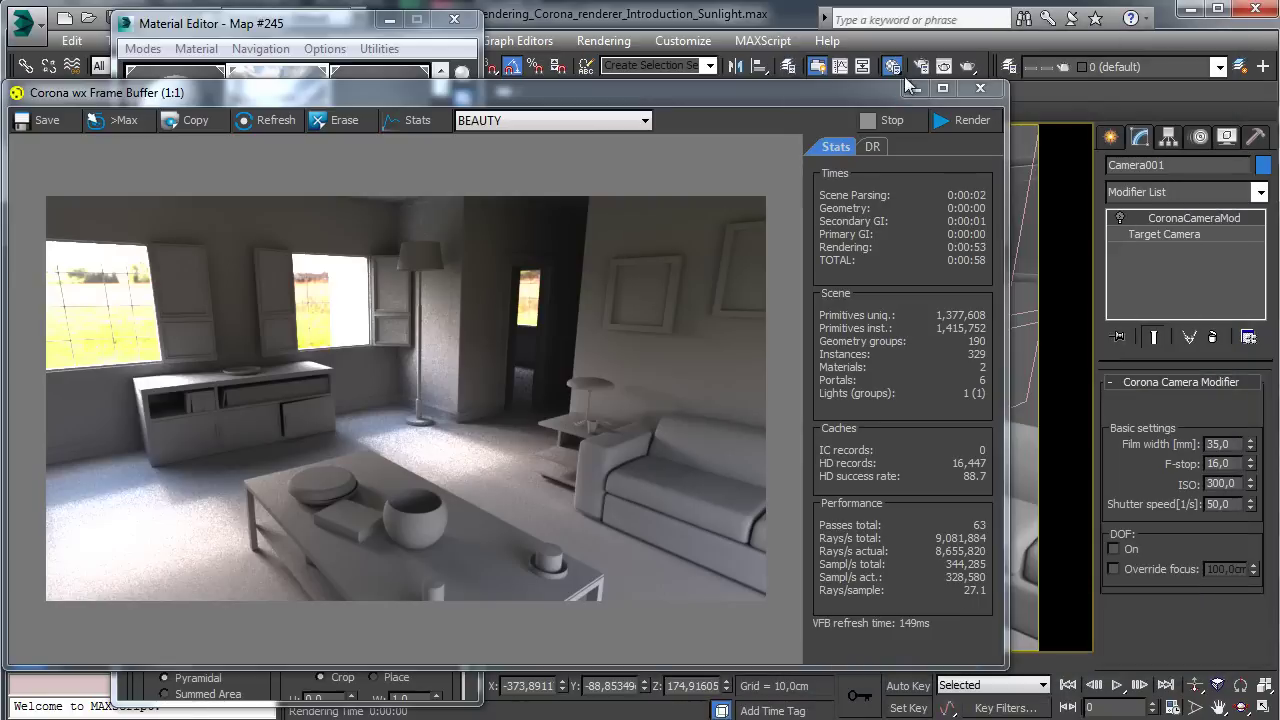
click(331, 52)
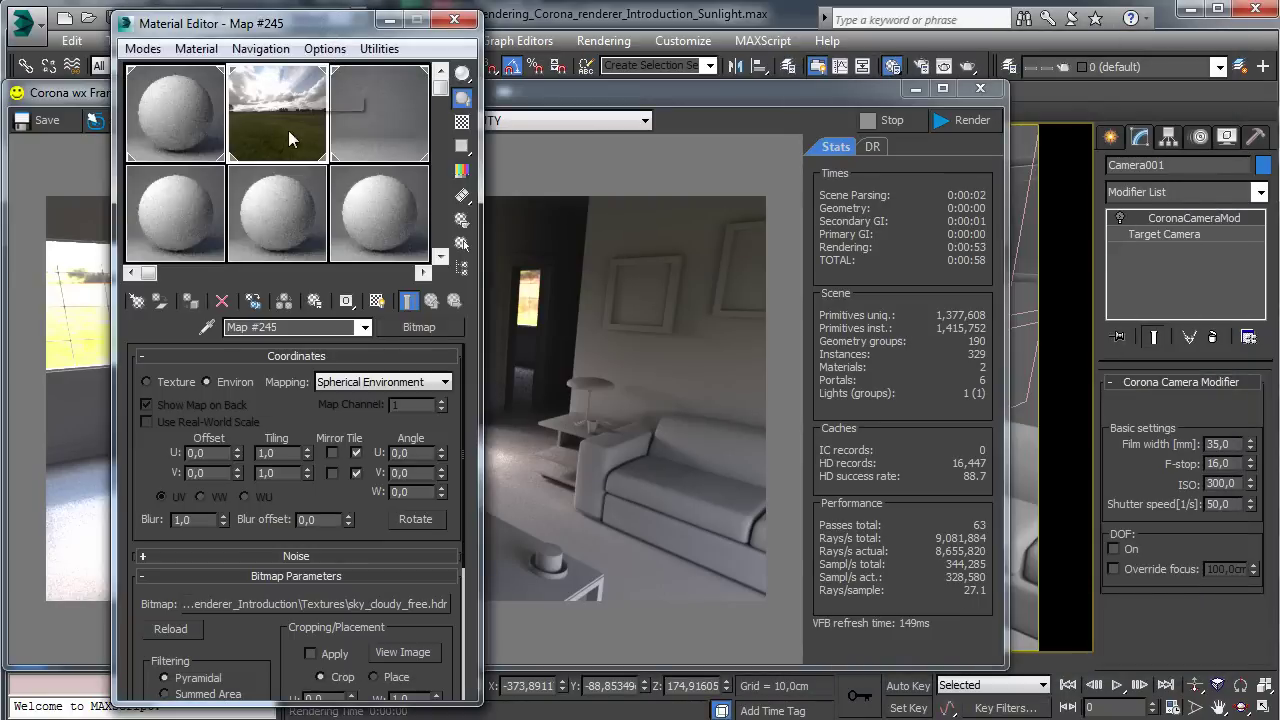
Step: Wrap the sky bitmap in a Color Correction map with contrast ~30 and brightness ~-42, then render
click(419, 327)
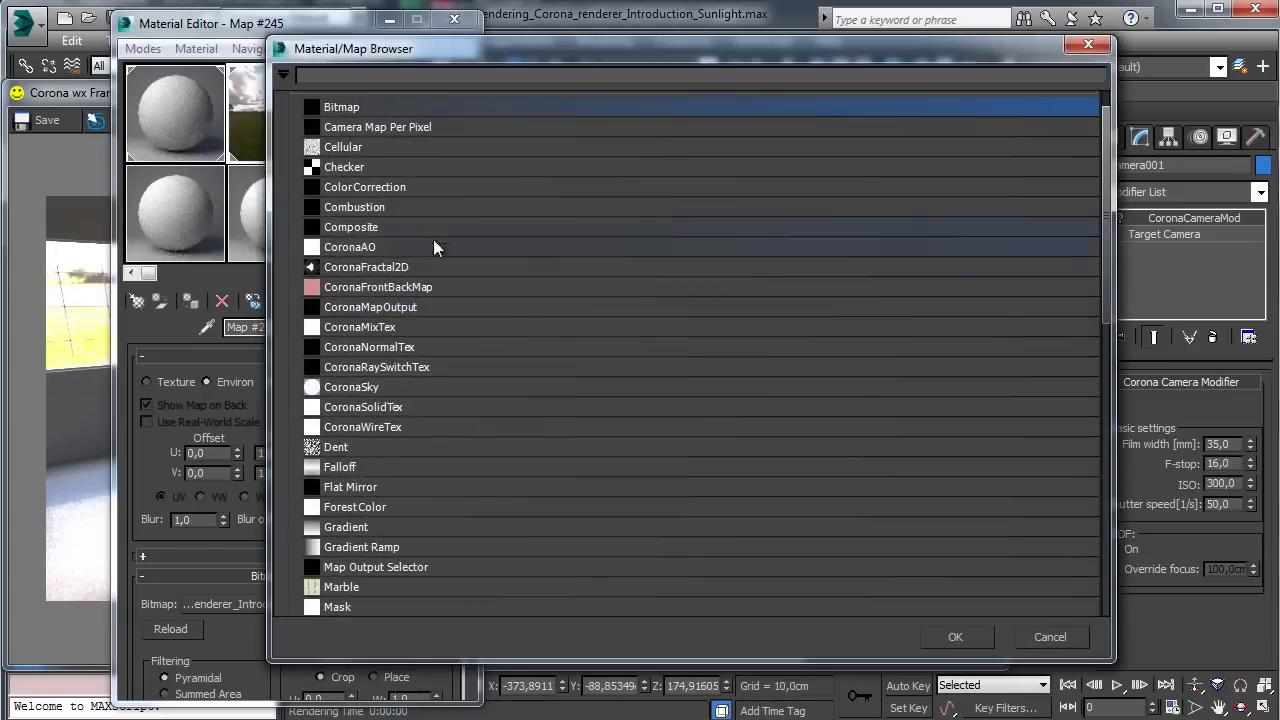
click(373, 188)
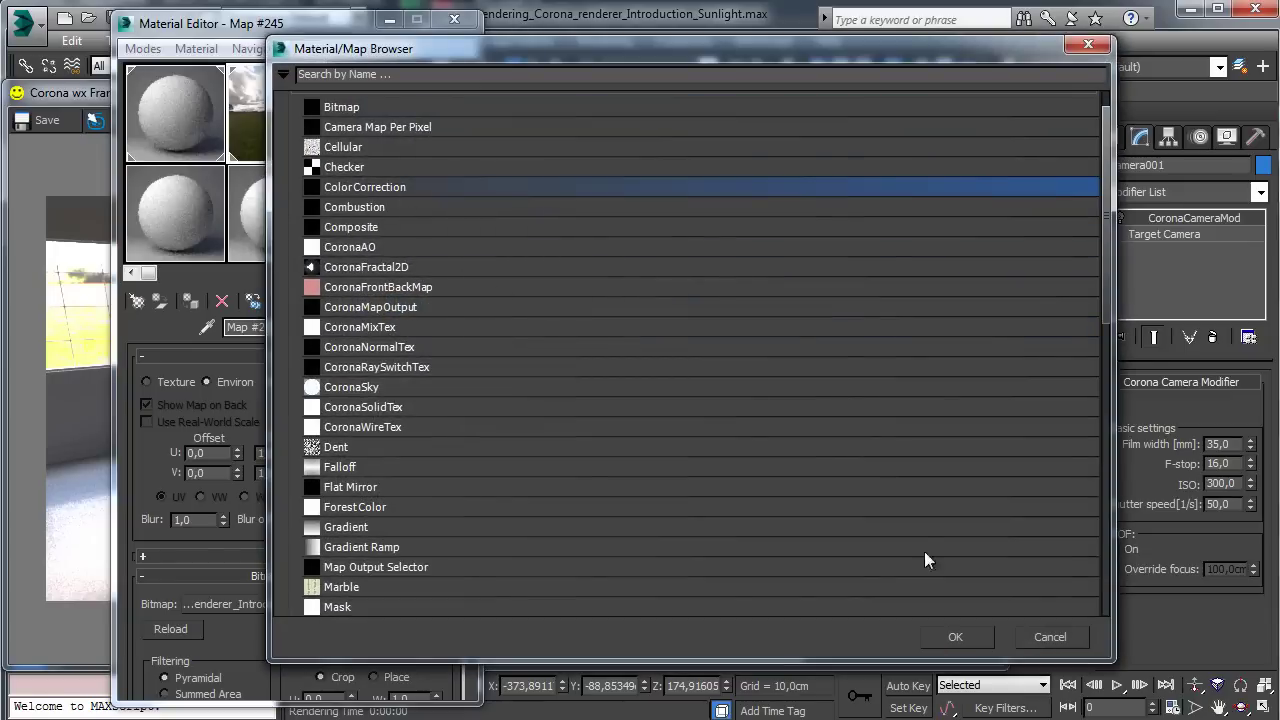
click(955, 637)
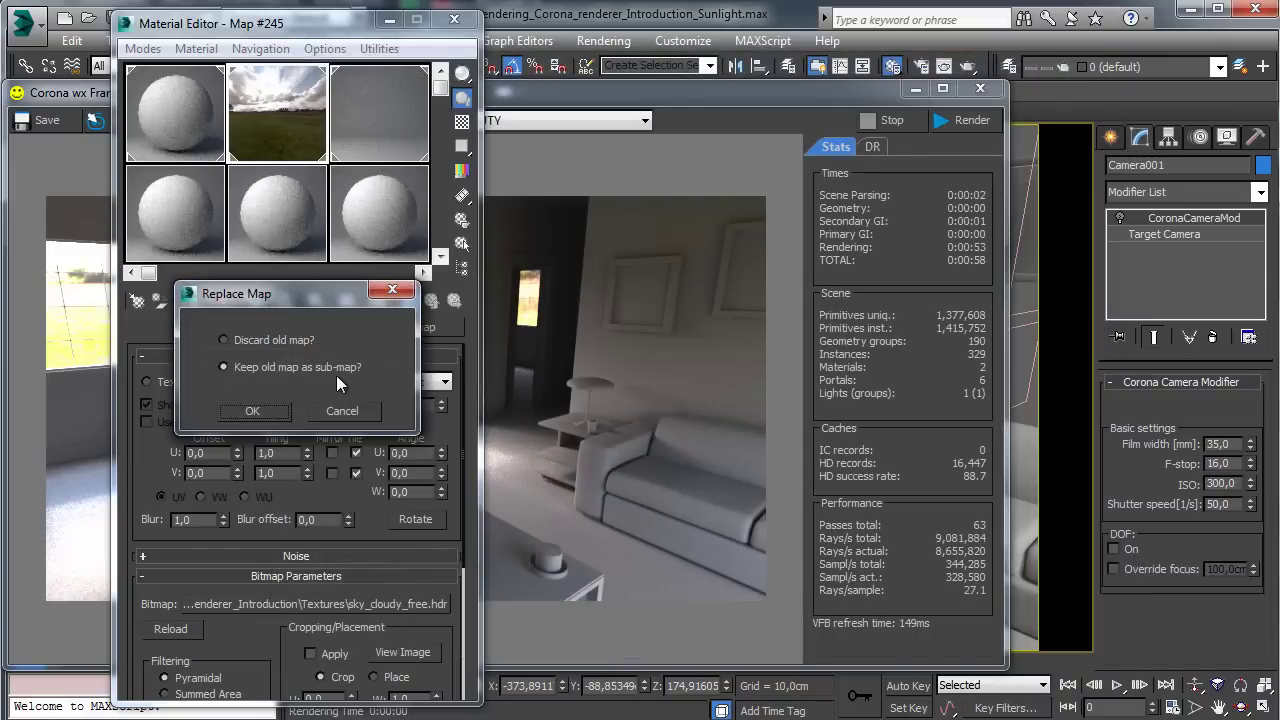
click(250, 411)
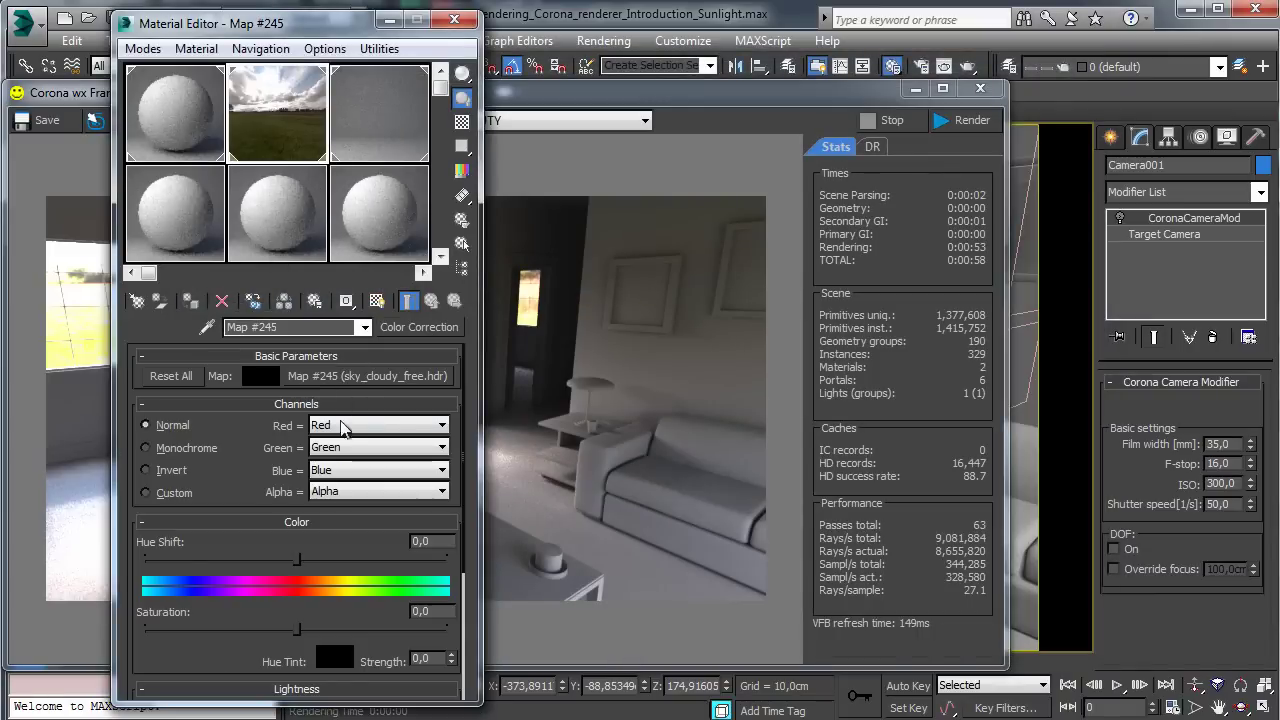
scroll(246, 411, down, 5)
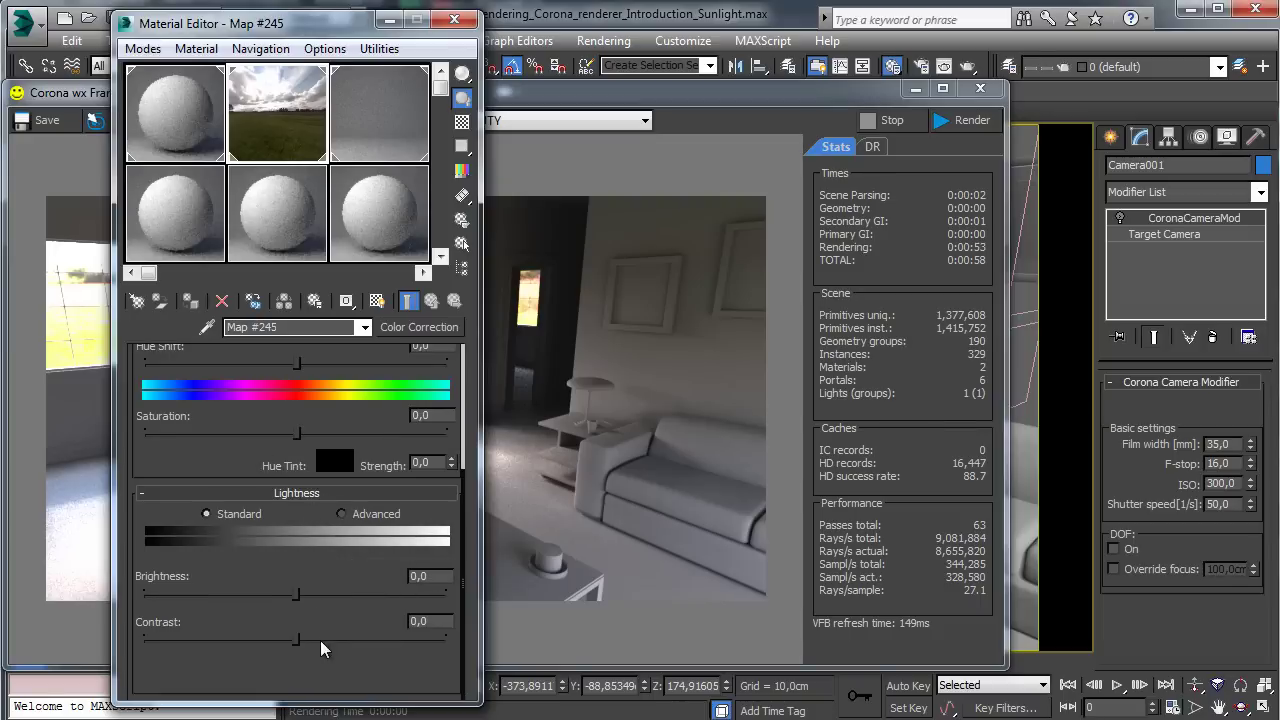
drag(321, 642, 346, 636)
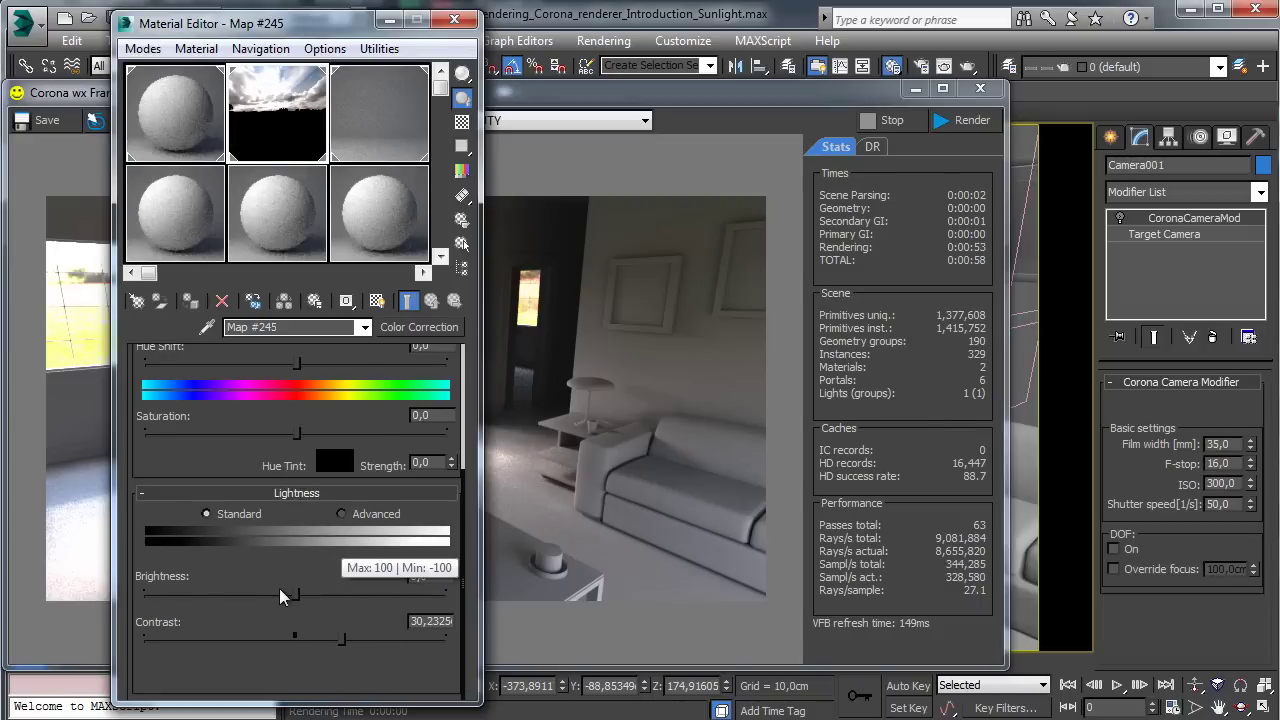
drag(279, 592, 232, 594)
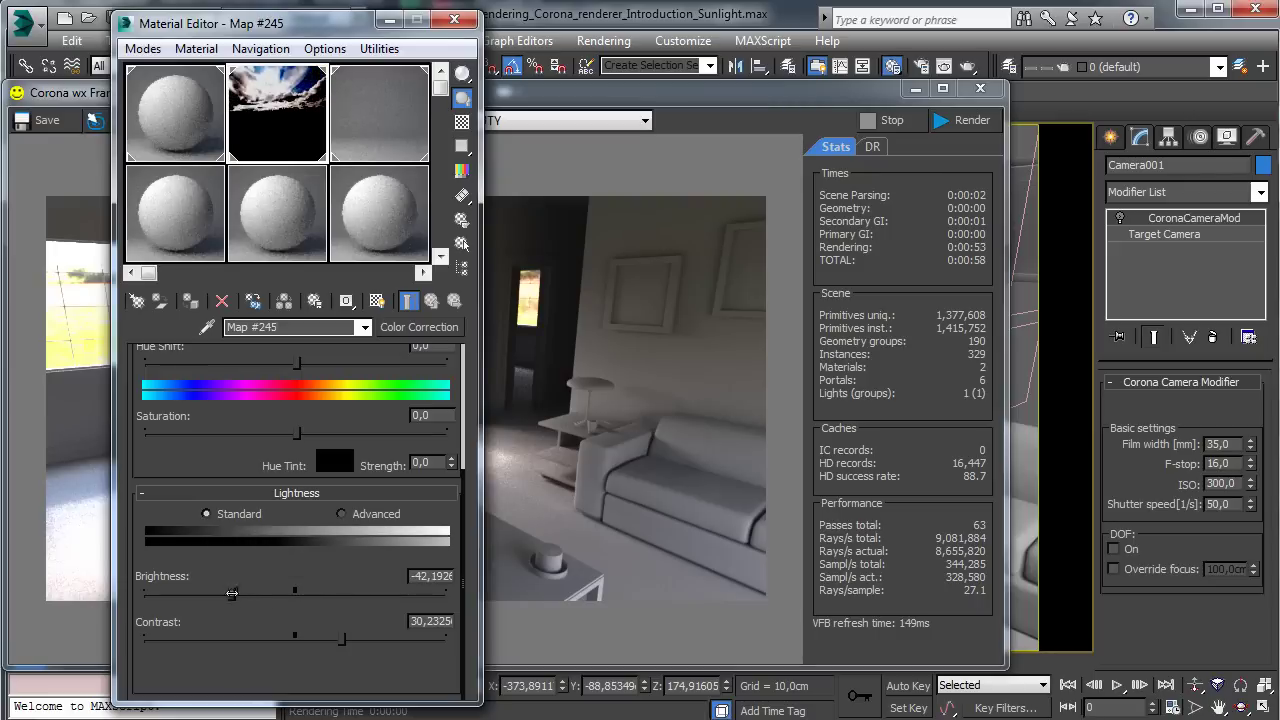
click(454, 19)
click(970, 120)
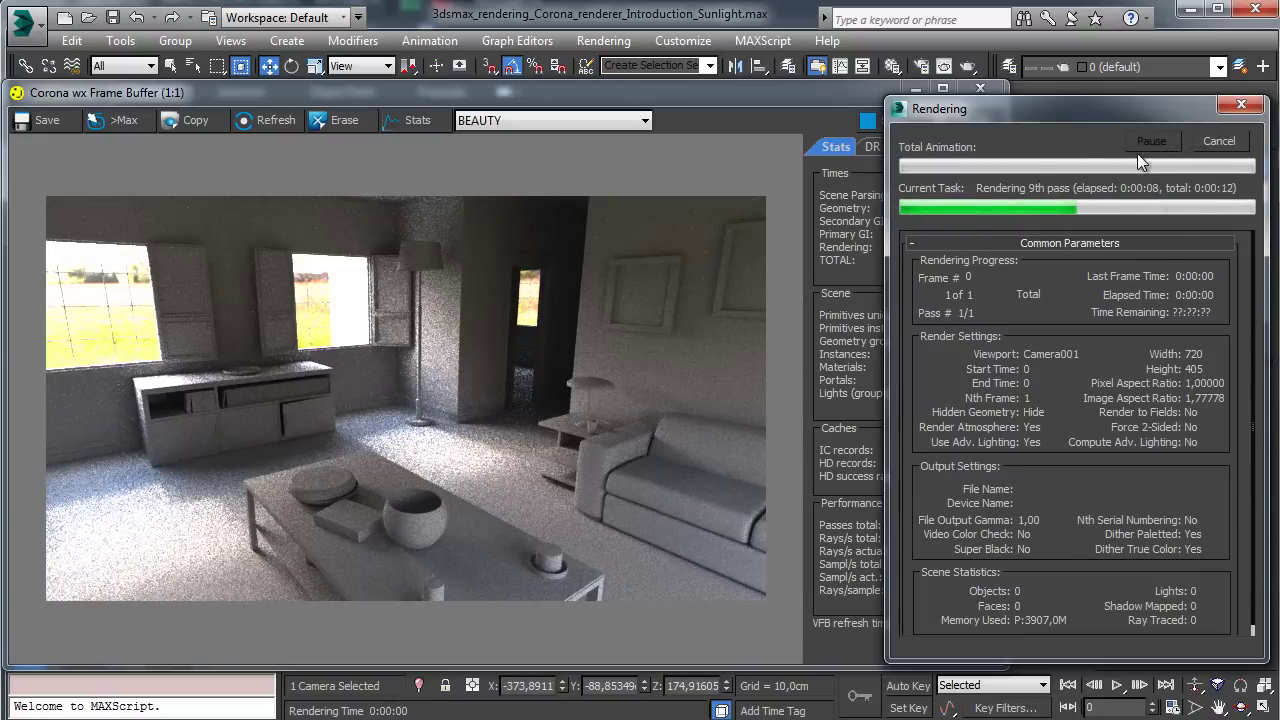
Step: Swap the Color Correction back to its sky_cloudy_free.hdr bitmap with Offset U 0, then test-render
click(1187, 142)
click(916, 89)
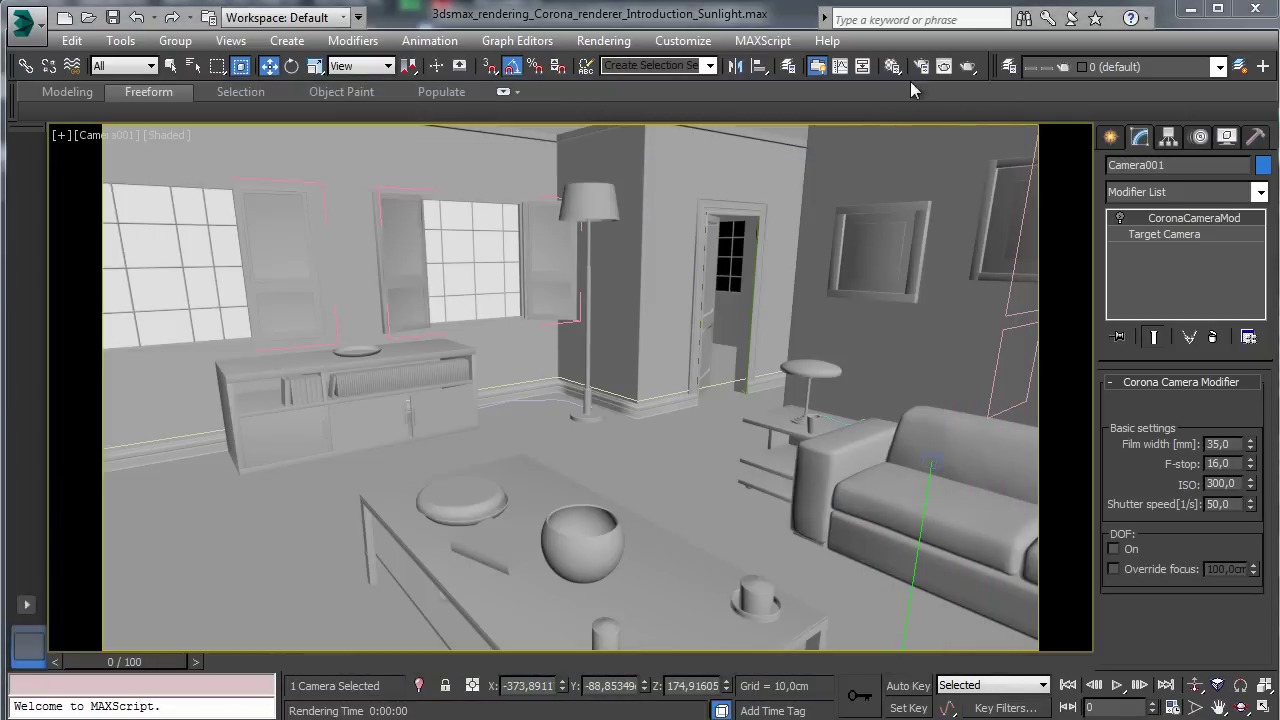
click(891, 67)
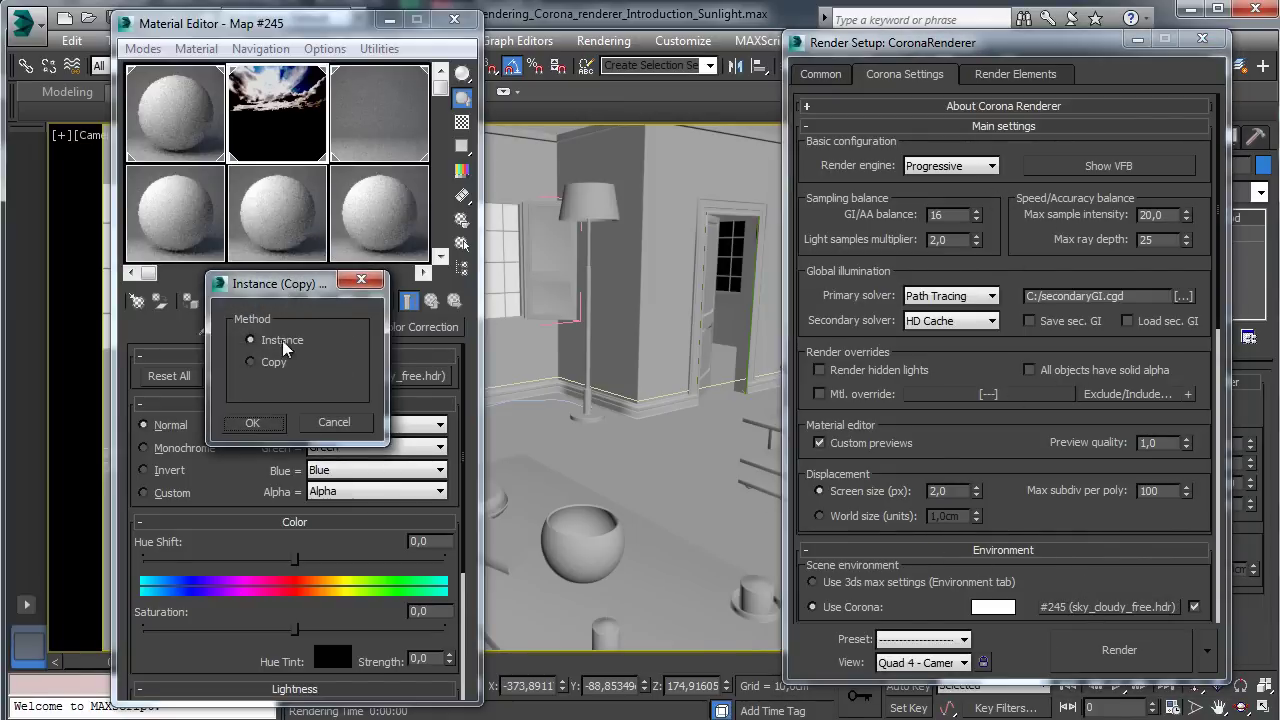
click(255, 421)
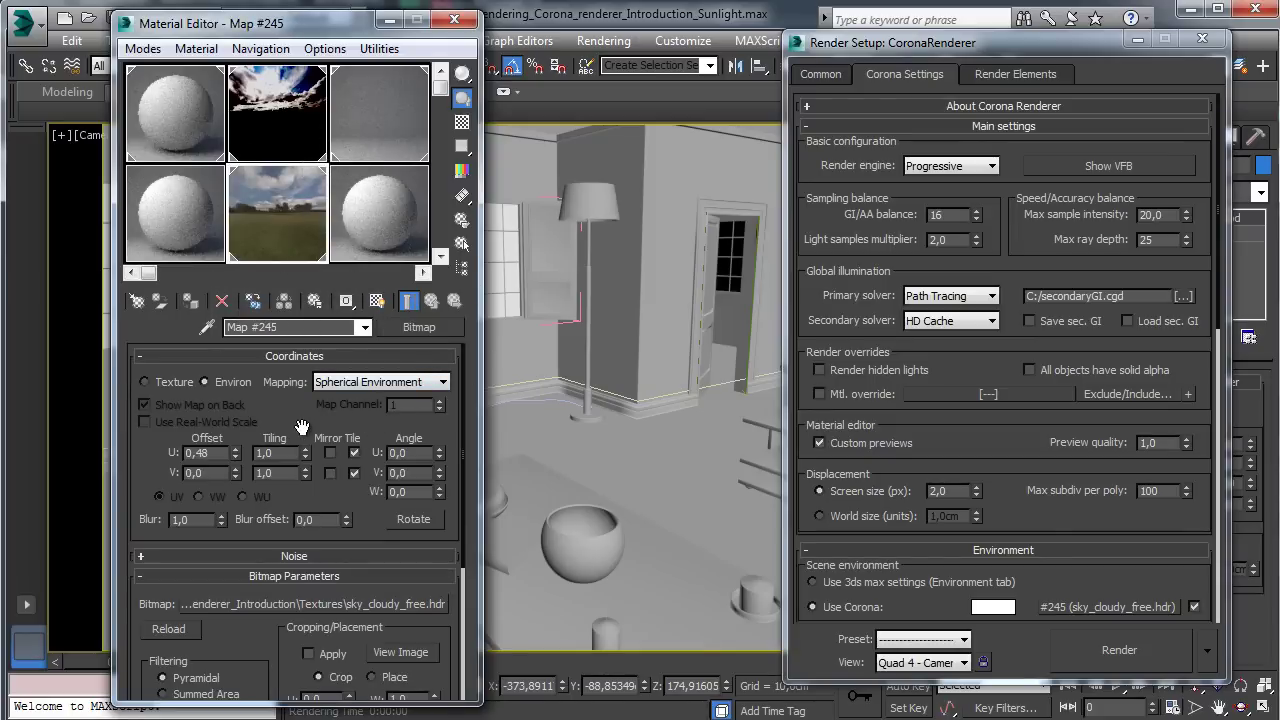
double_click(198, 453)
key(Return)
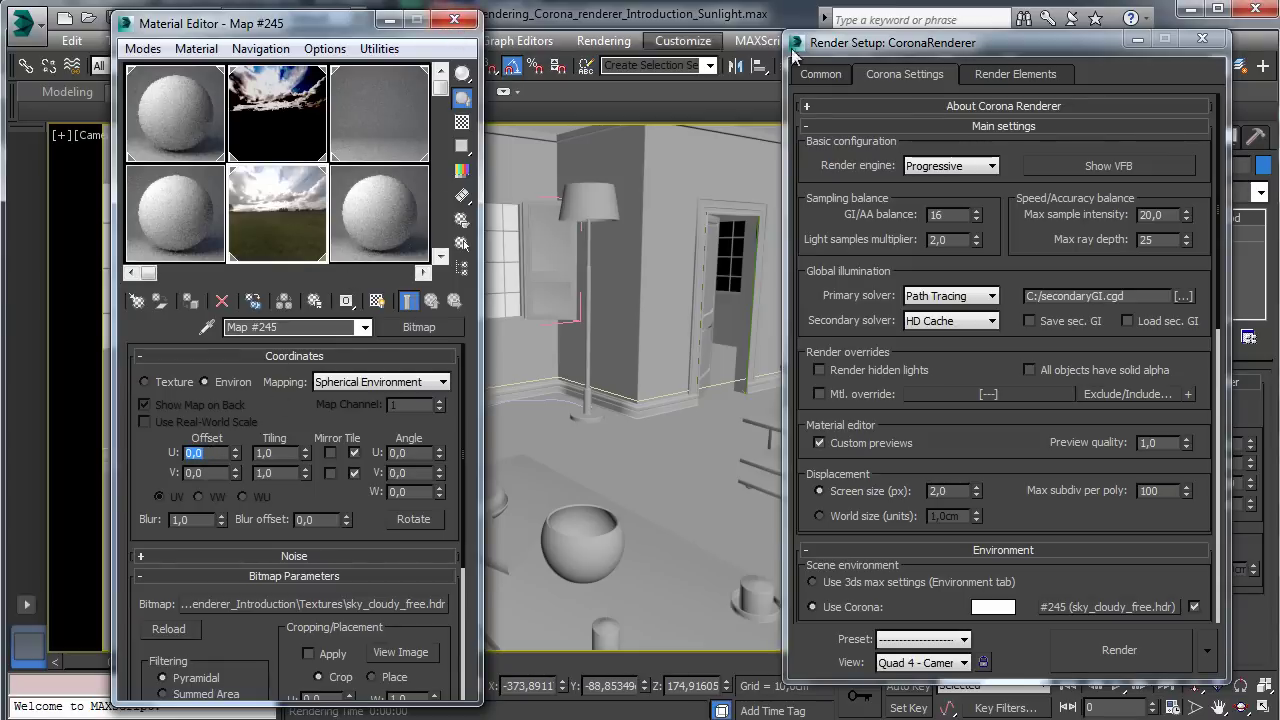
click(1115, 650)
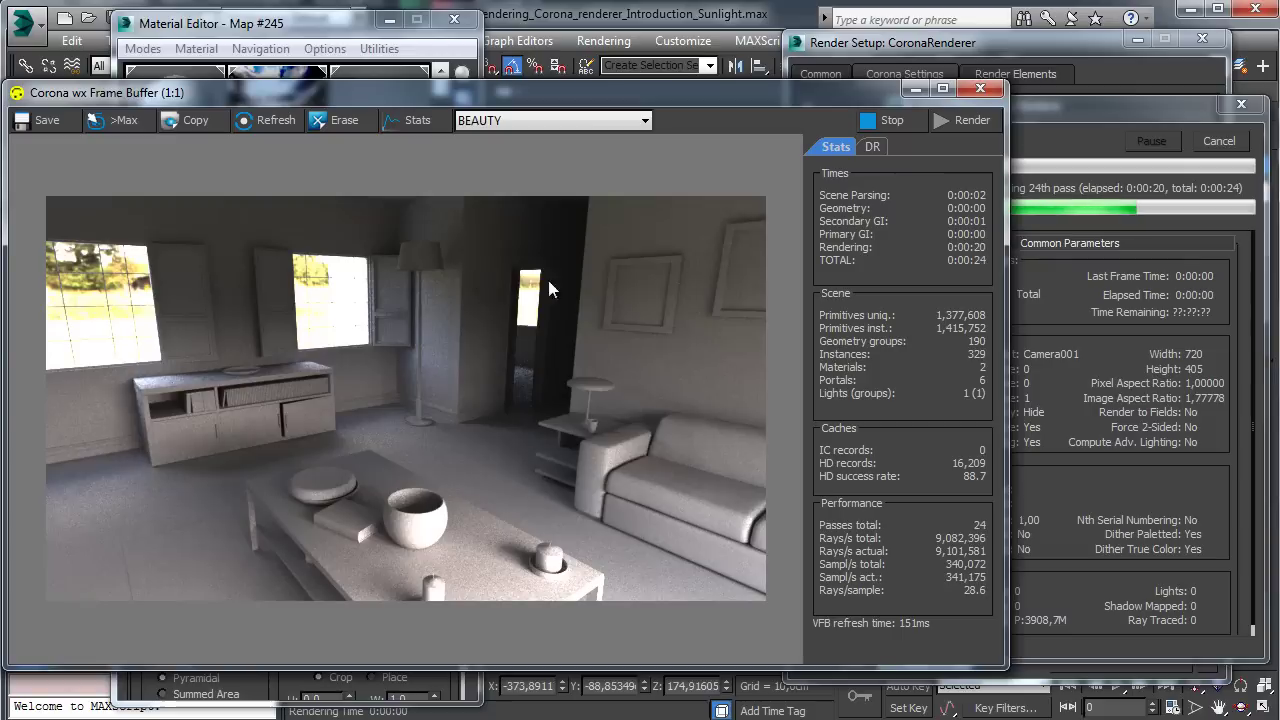
click(1219, 141)
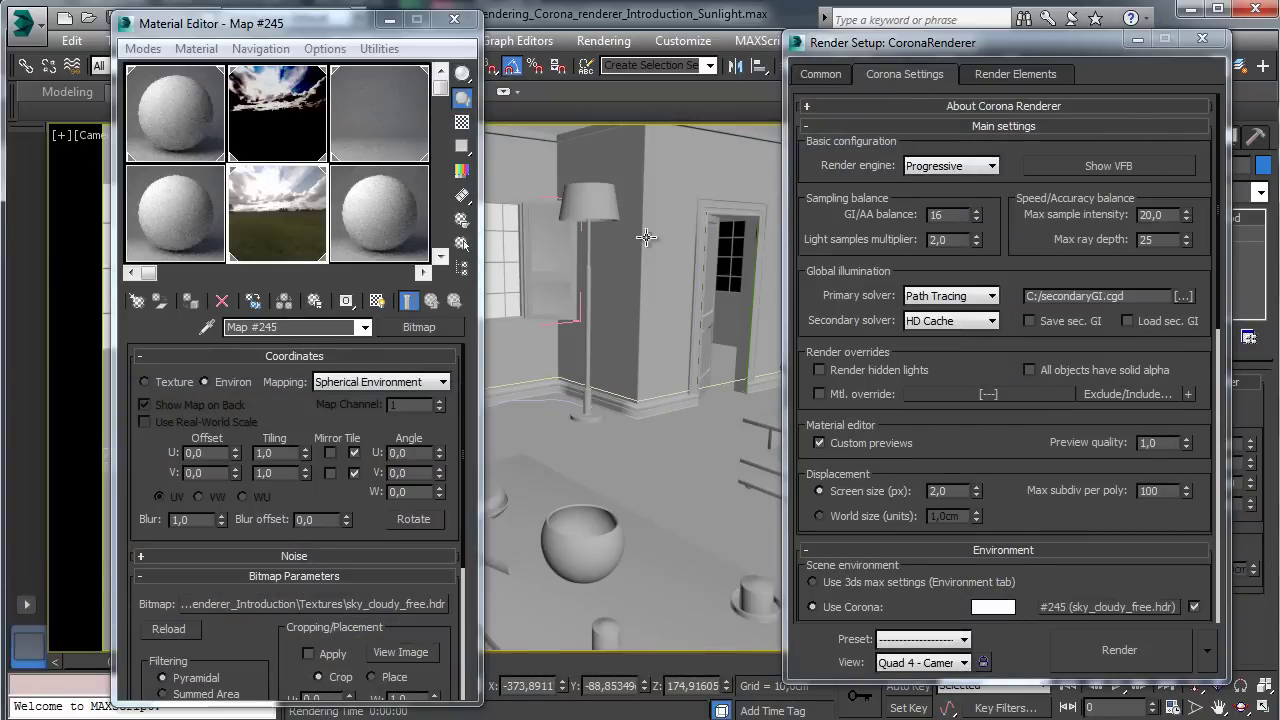
Step: Clone the window plane as an instance, rotate it -85° on Z, and move it toward the doorway
click(505, 247)
click(454, 19)
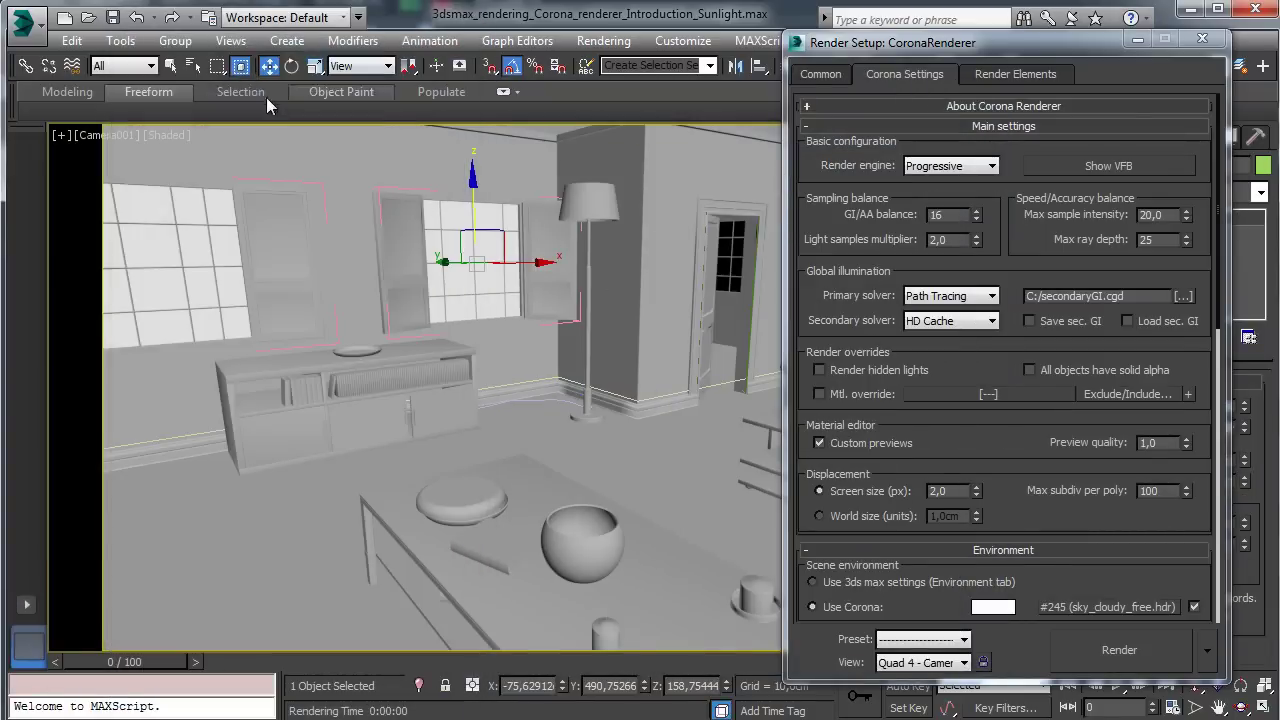
click(72, 40)
click(101, 191)
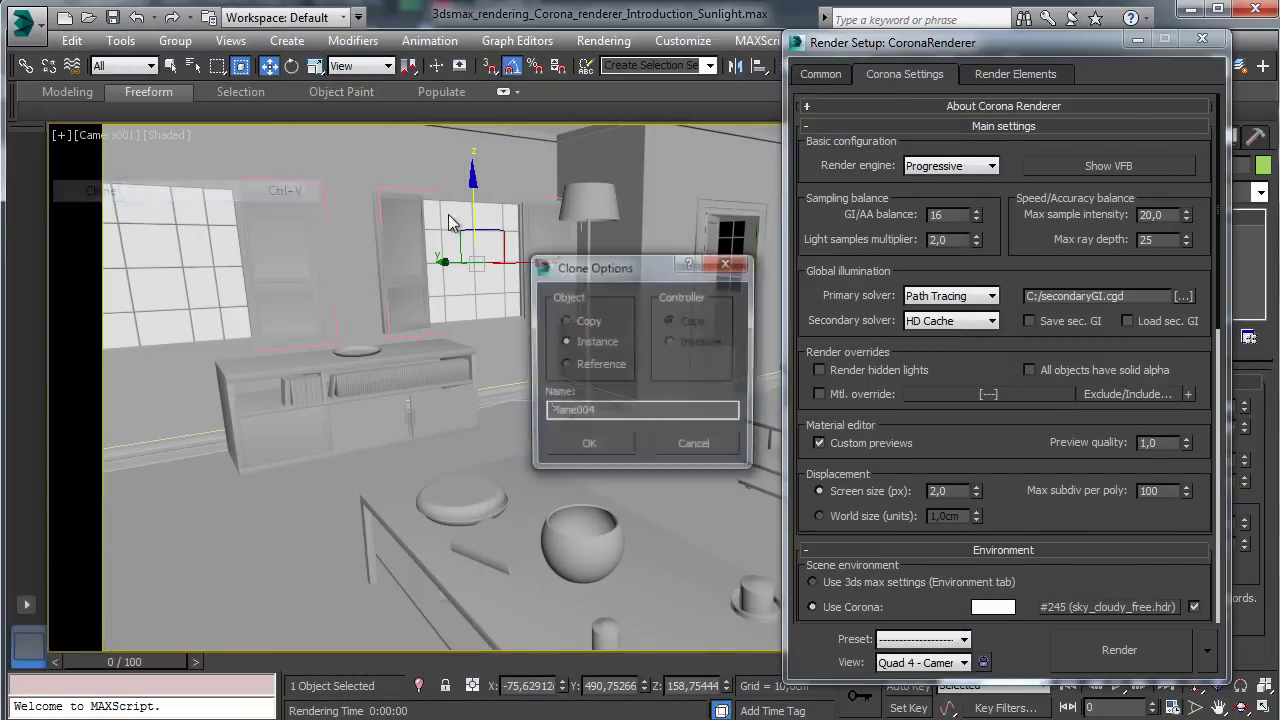
click(588, 447)
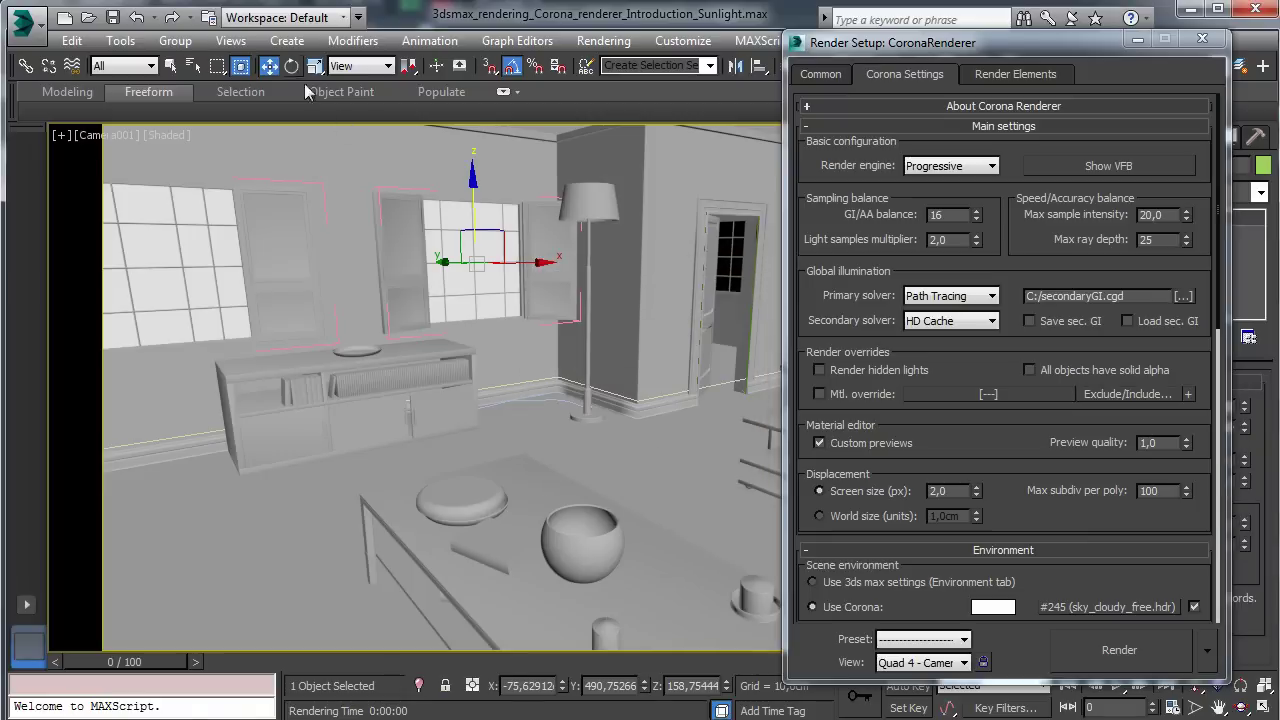
key(e)
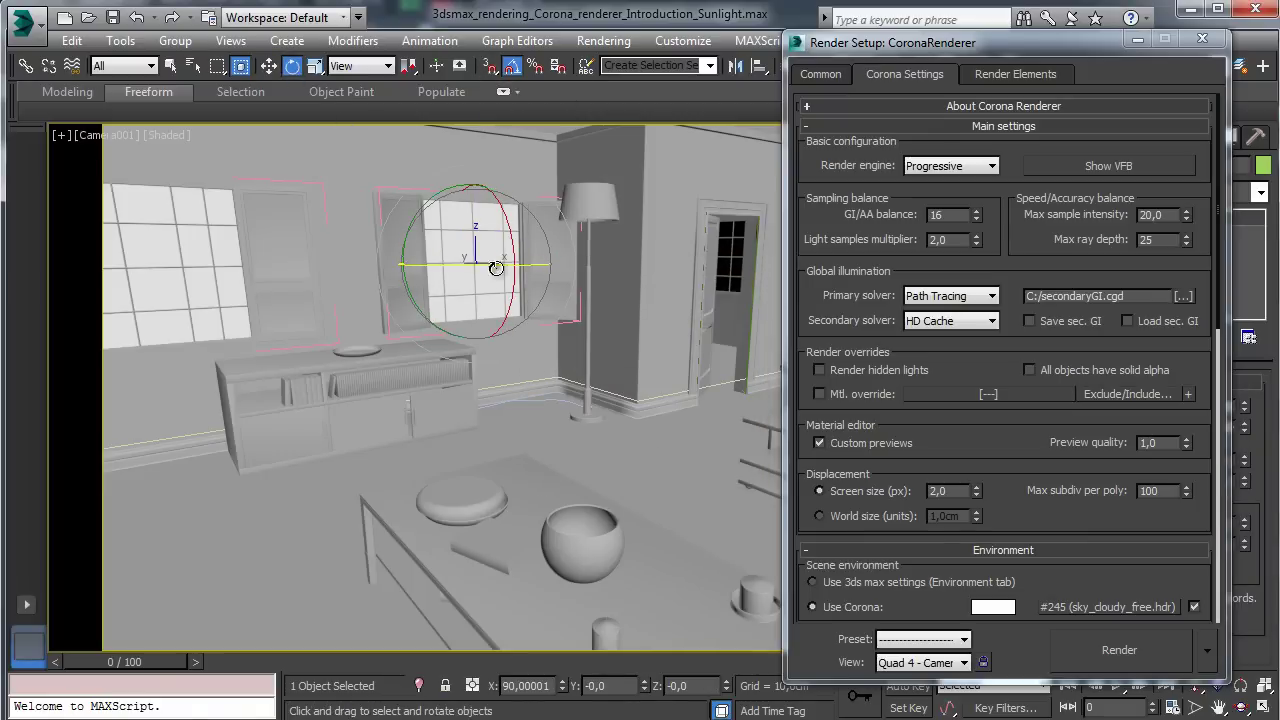
drag(489, 266, 404, 262)
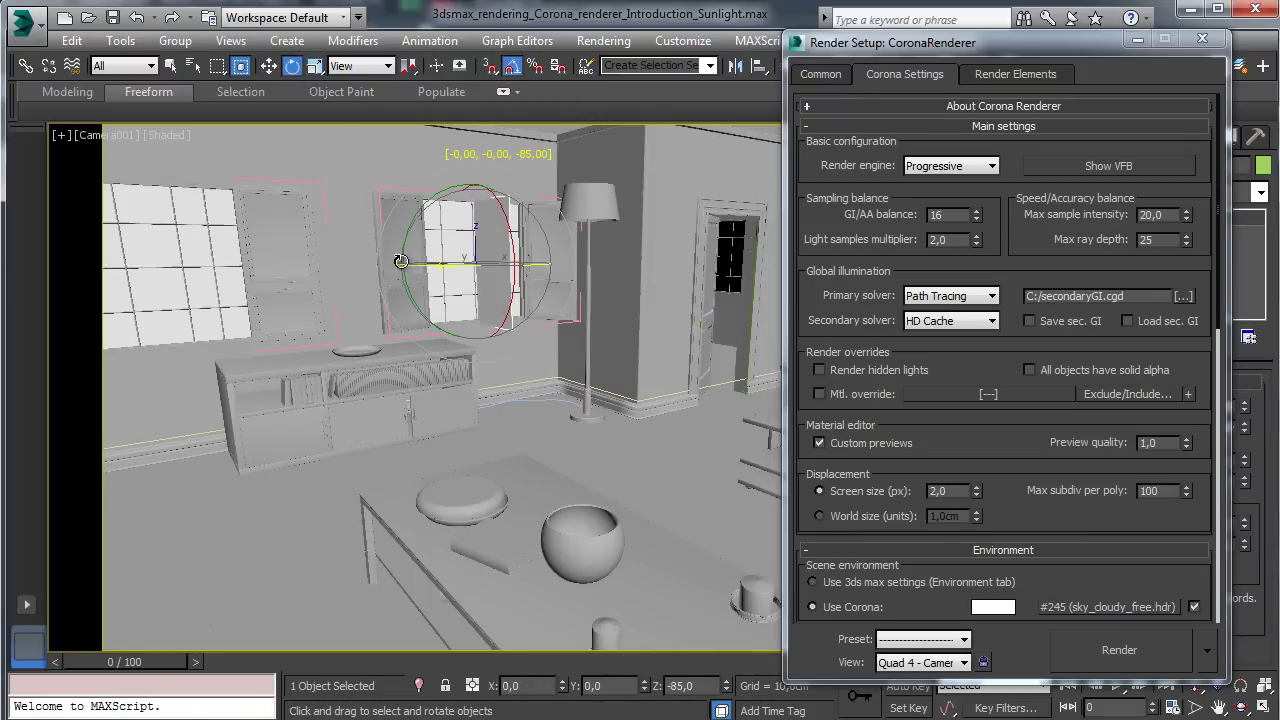
click(269, 65)
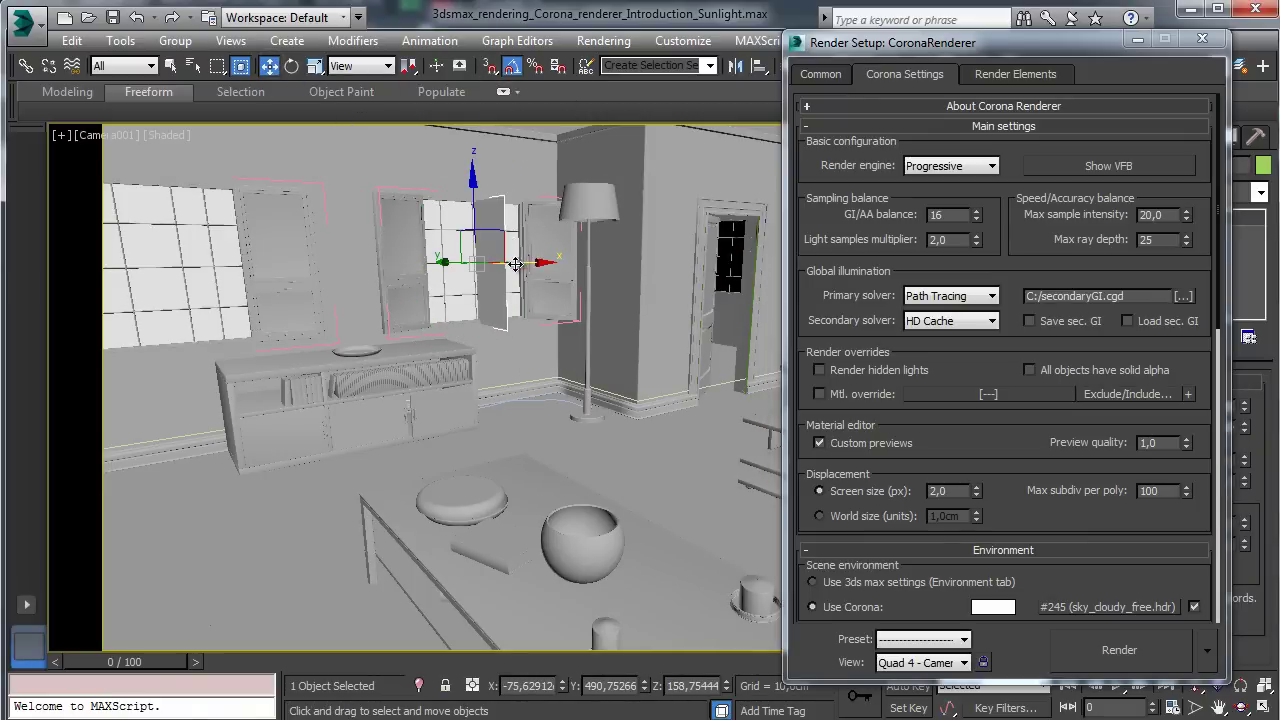
drag(515, 263, 866, 214)
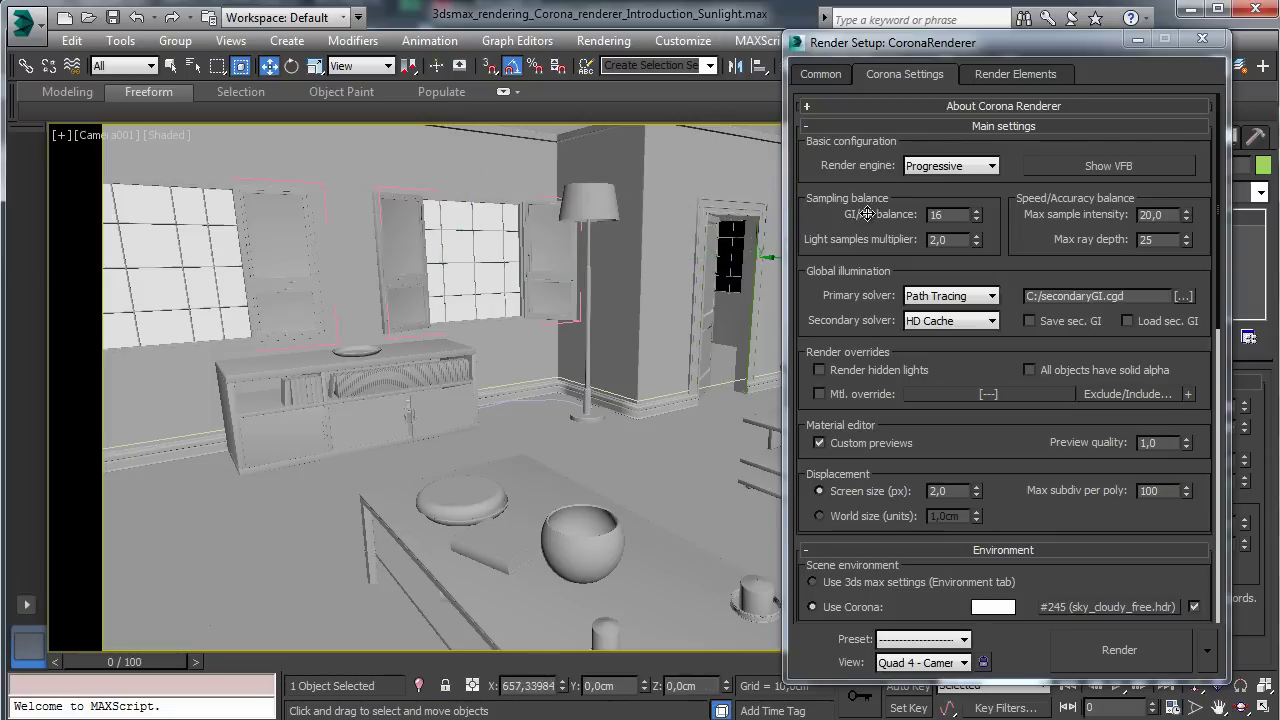
Step: Check Plane004 in a Perspective view and slide it to fit the doorway opening
click(1202, 40)
click(118, 136)
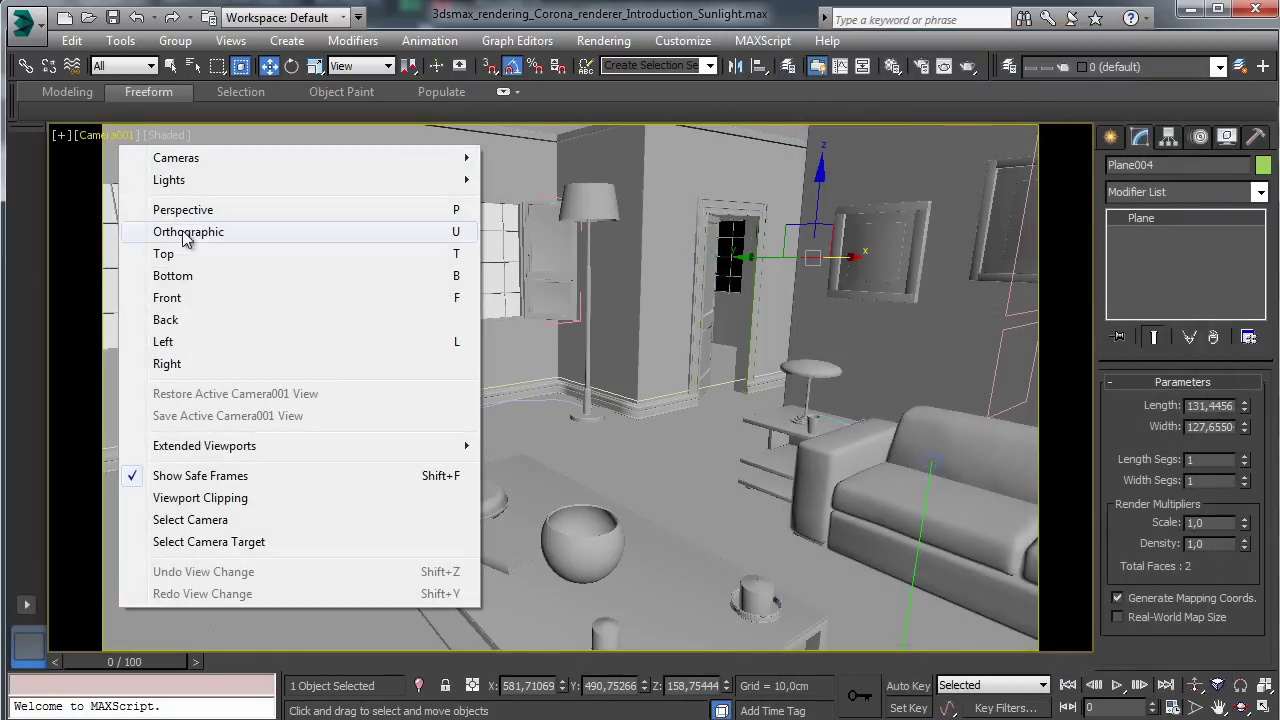
click(205, 212)
click(1241, 686)
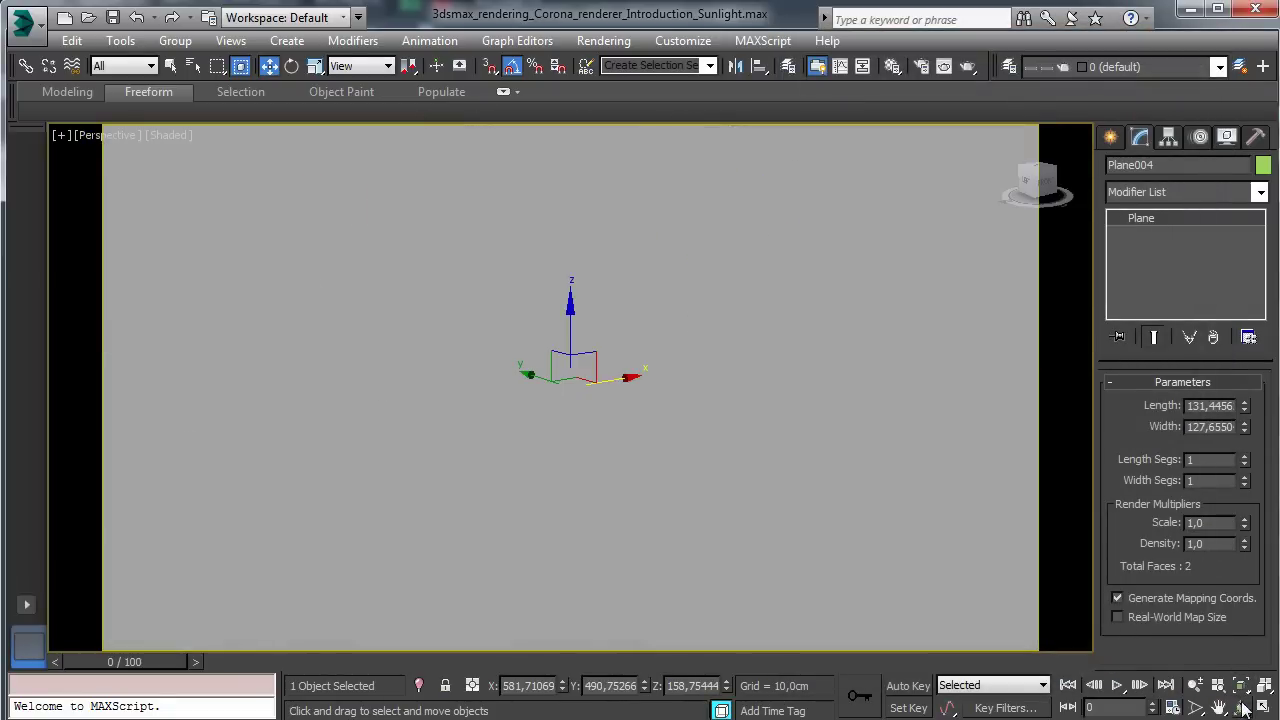
click(1243, 708)
drag(434, 406, 274, 437)
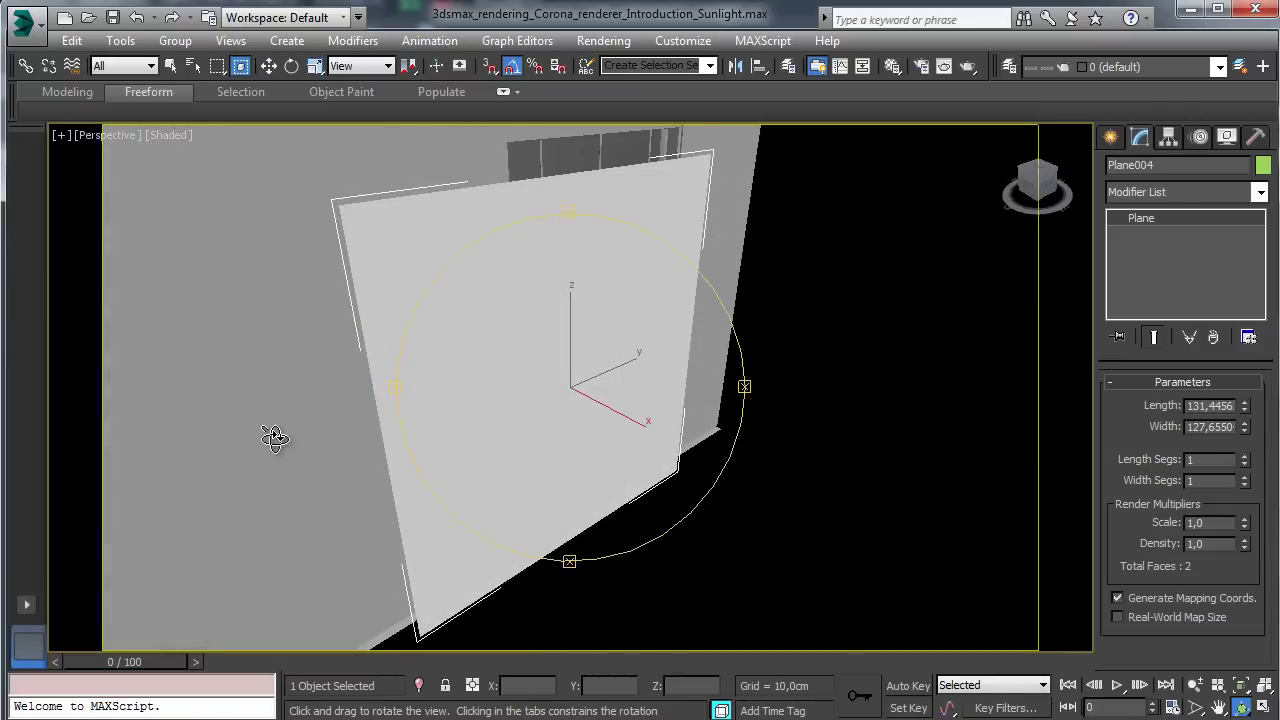
click(270, 65)
drag(642, 414, 664, 251)
Step: Return to the Camera001 view and start a new render
click(107, 136)
mouse_move(432, 143)
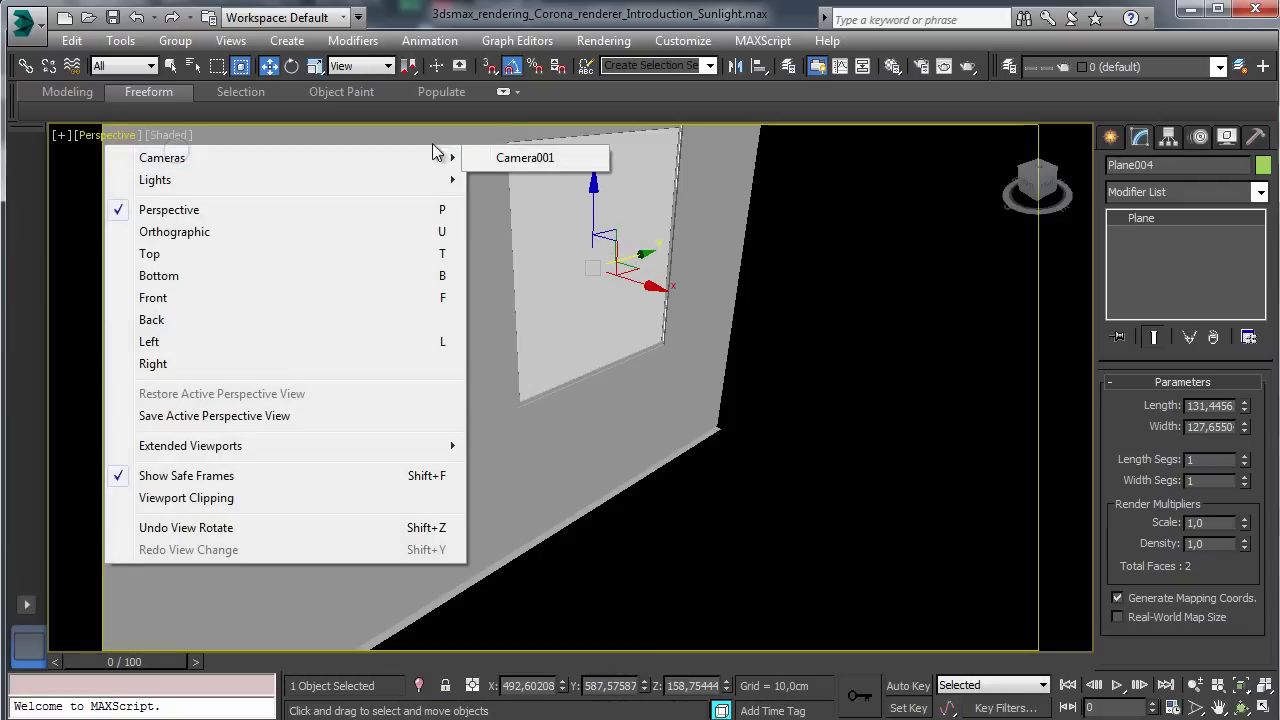
click(550, 160)
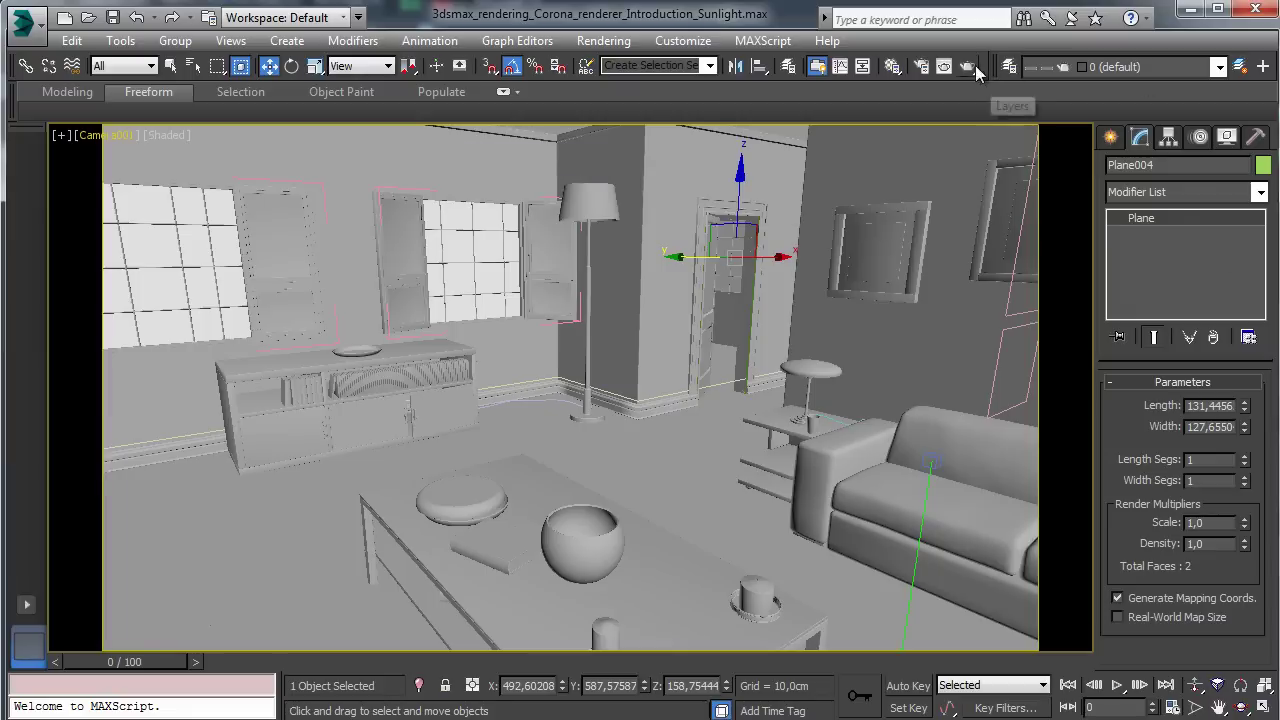
click(968, 66)
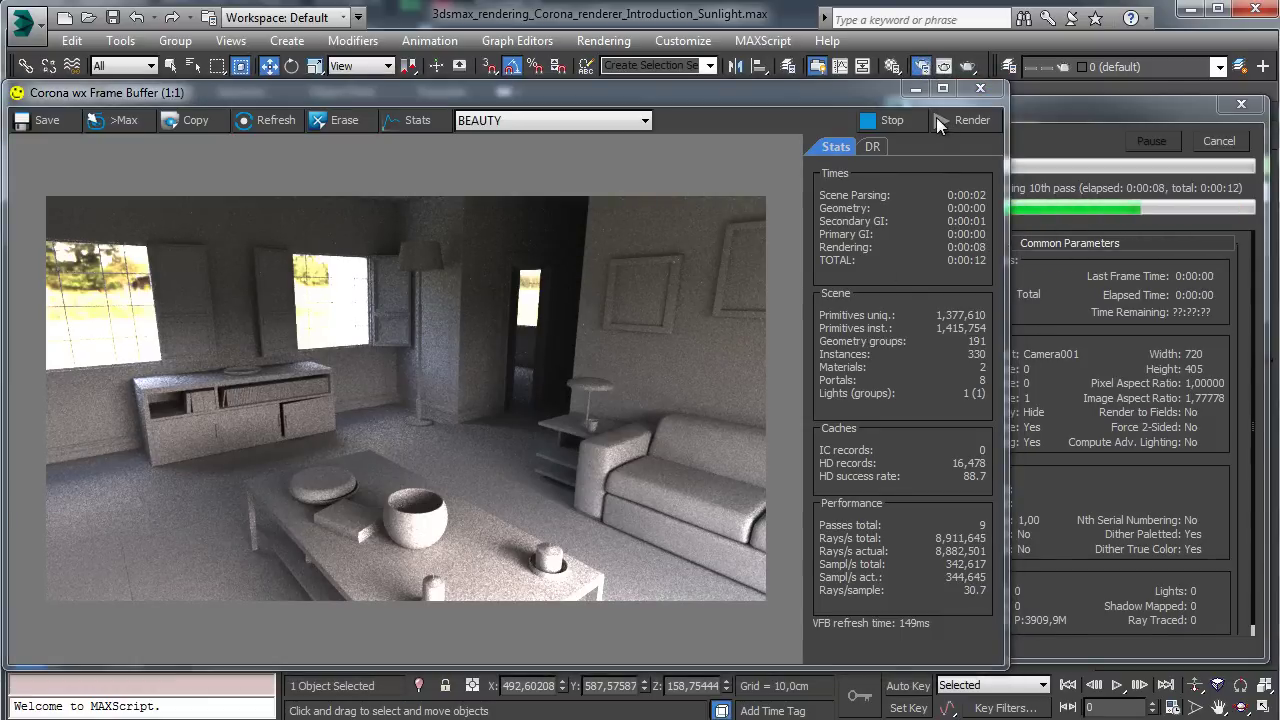
Step: Set Exposure (EV) to 1,0 and turn on photographic exposure in Corona Settings
click(918, 66)
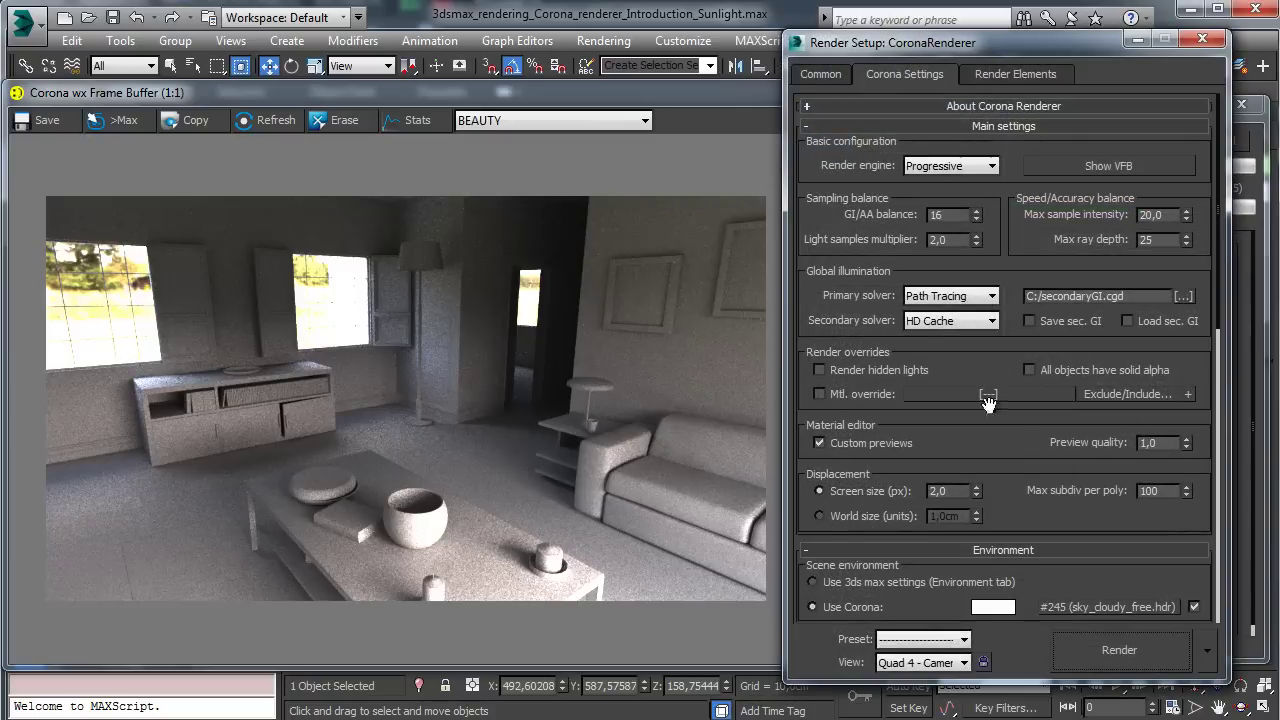
scroll(987, 402, down, 5)
scroll(1030, 320, down, 3)
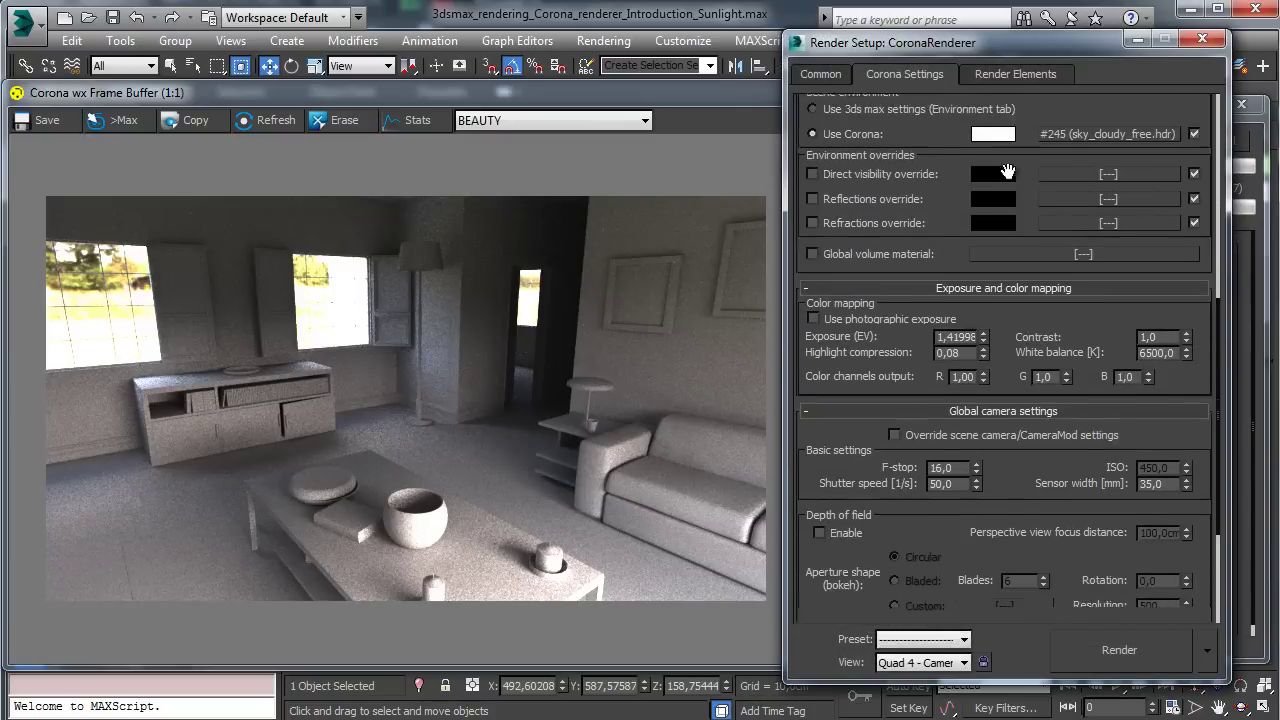
double_click(950, 321)
text(1)
key(Return)
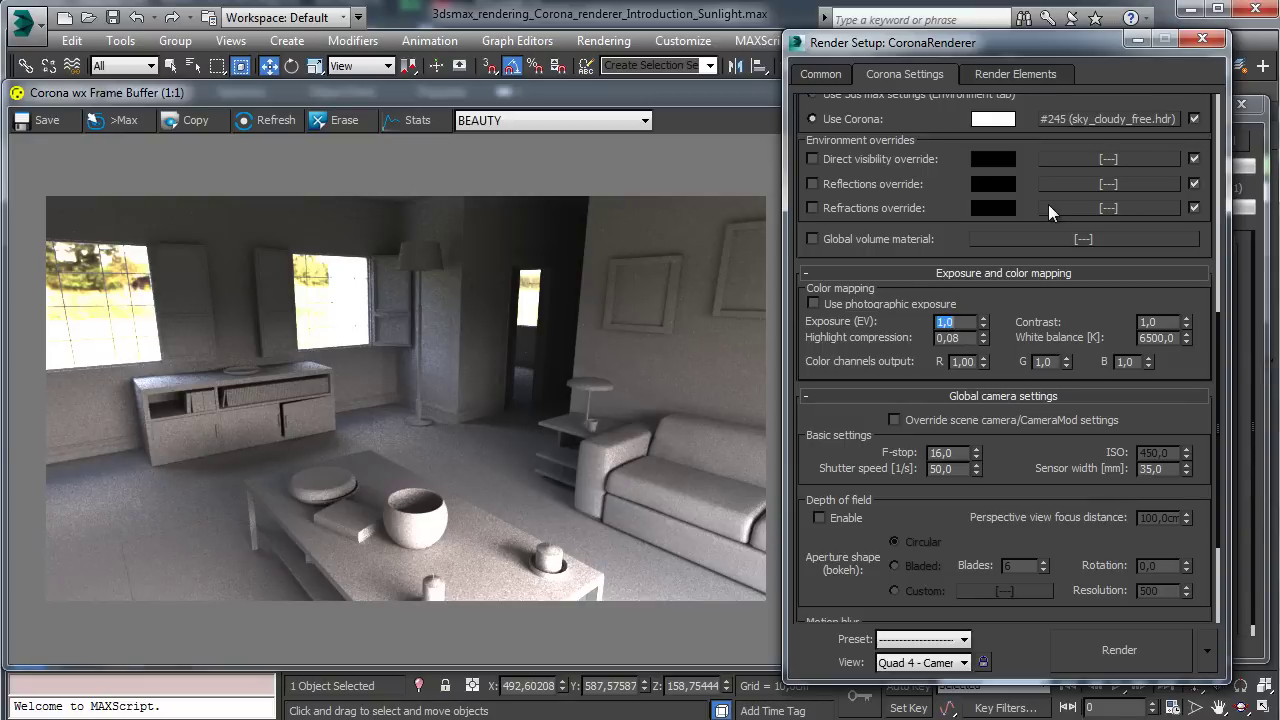
click(851, 302)
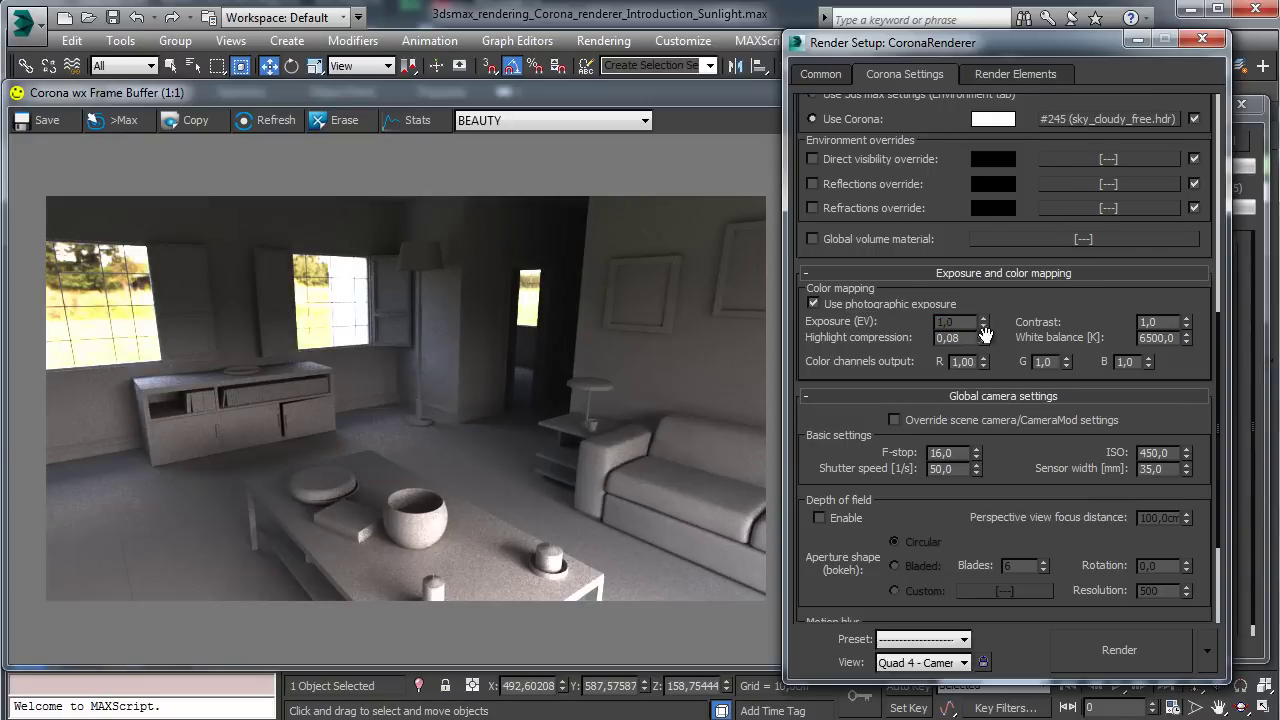
Step: Bring highlight compression down to 0,035, raise contrast, and lower white balance to 6240
click(983, 334)
click(984, 334)
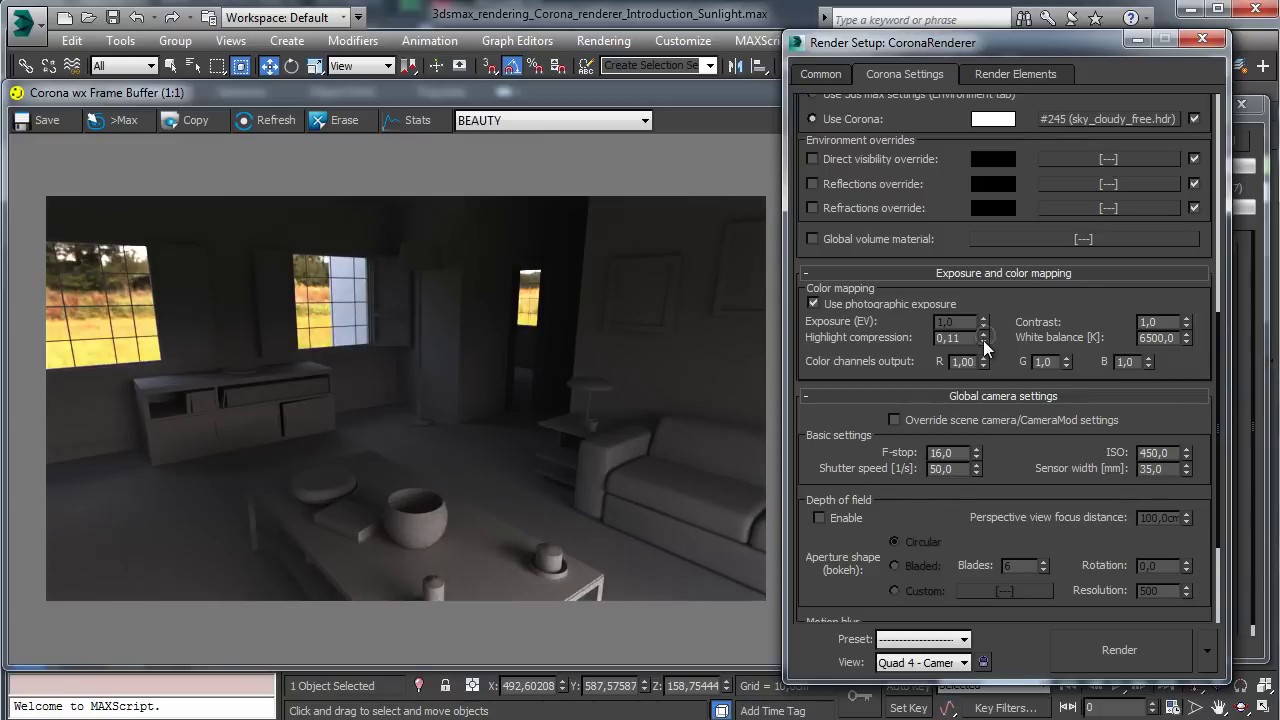
click(984, 342)
click(984, 342)
click(984, 342)
click(984, 342)
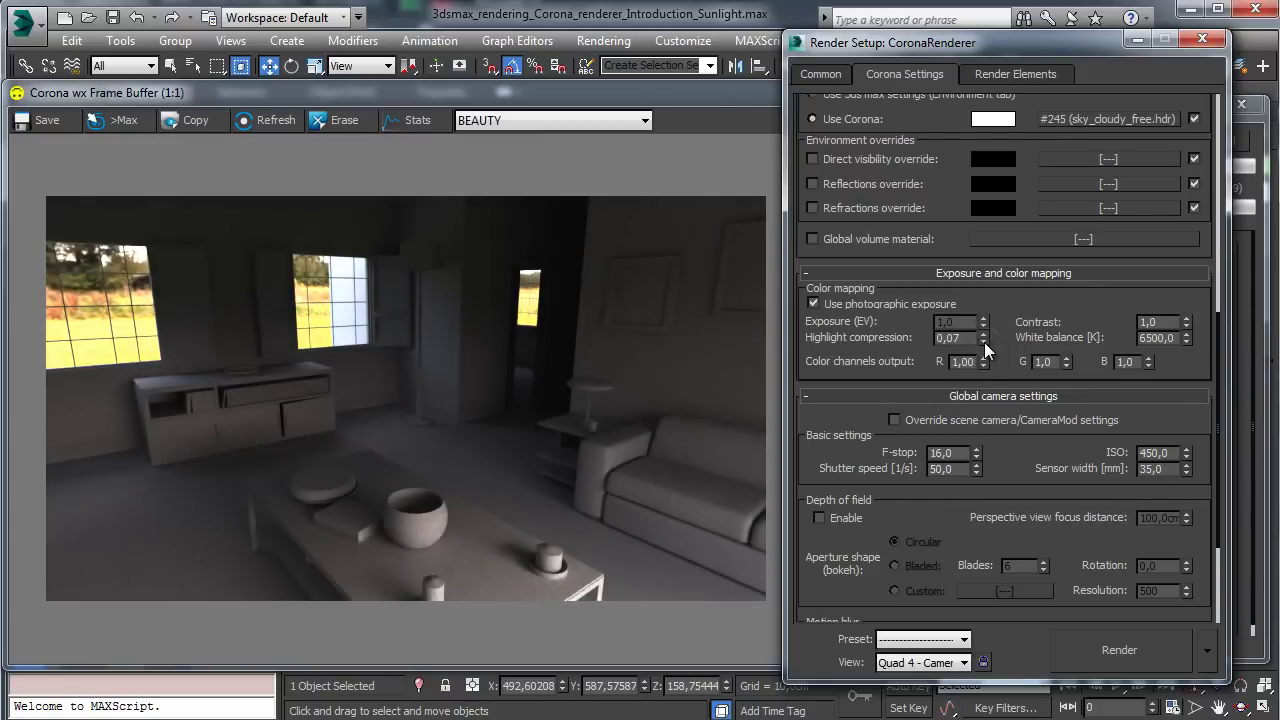
click(984, 342)
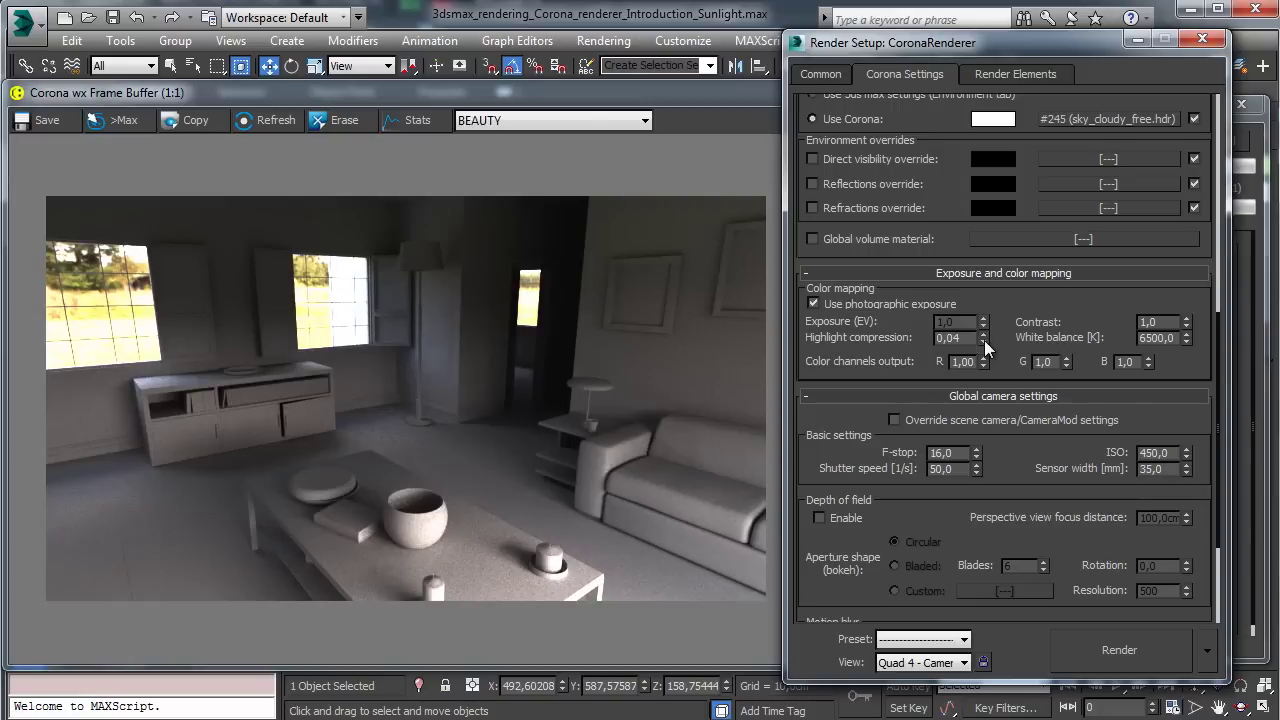
click(984, 342)
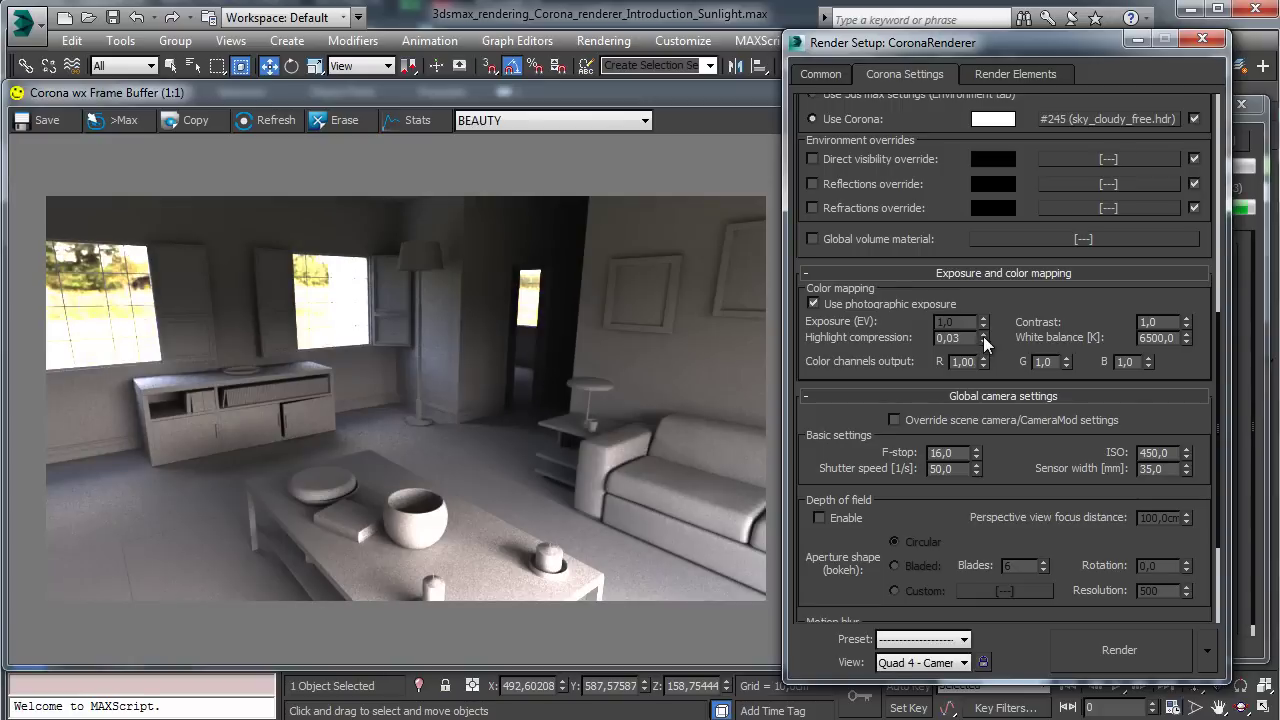
click(966, 338)
text(5)
key(Return)
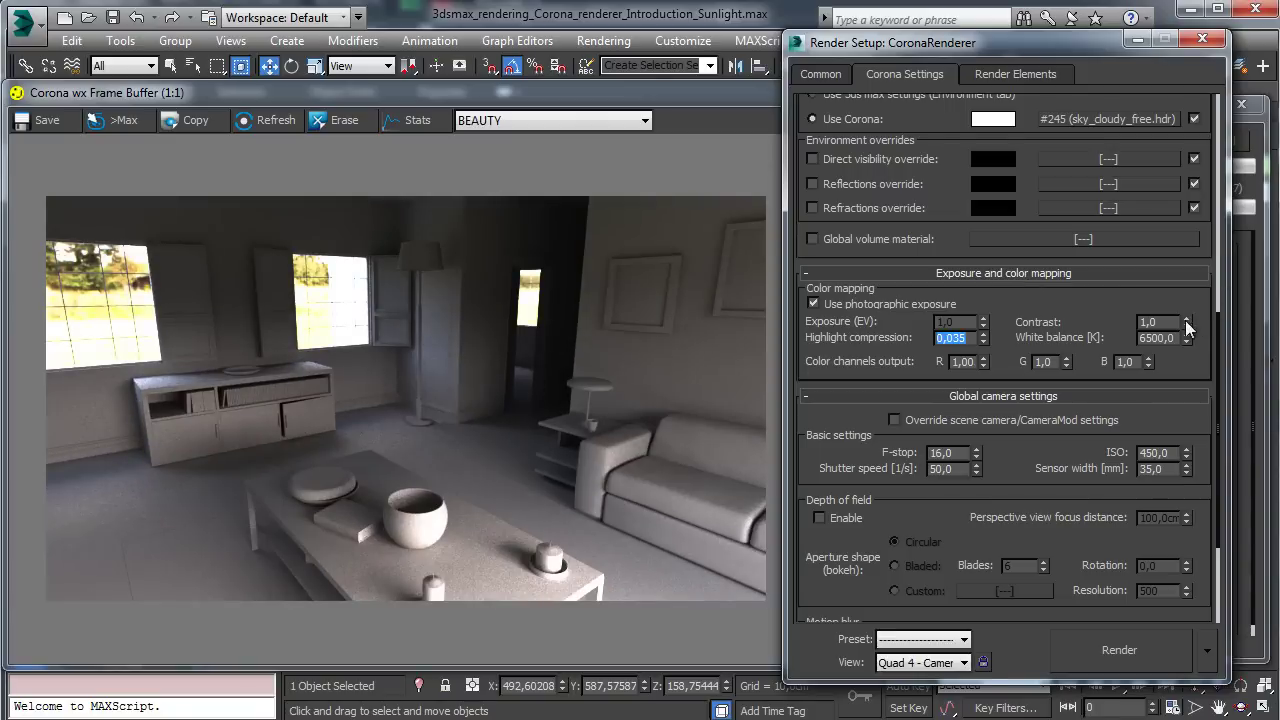
drag(1185, 320, 1160, 221)
drag(1188, 342, 1193, 341)
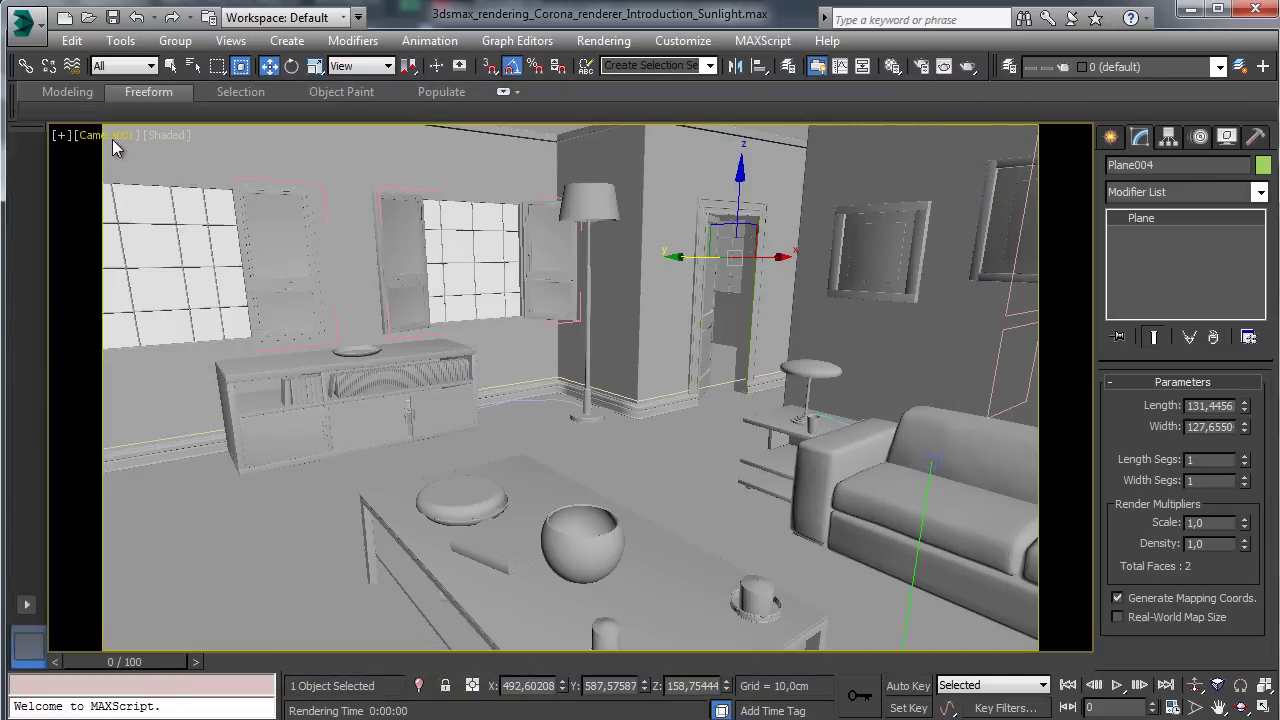
Step: Select Camera001 from the viewport label menu and run a brief test render
click(112, 135)
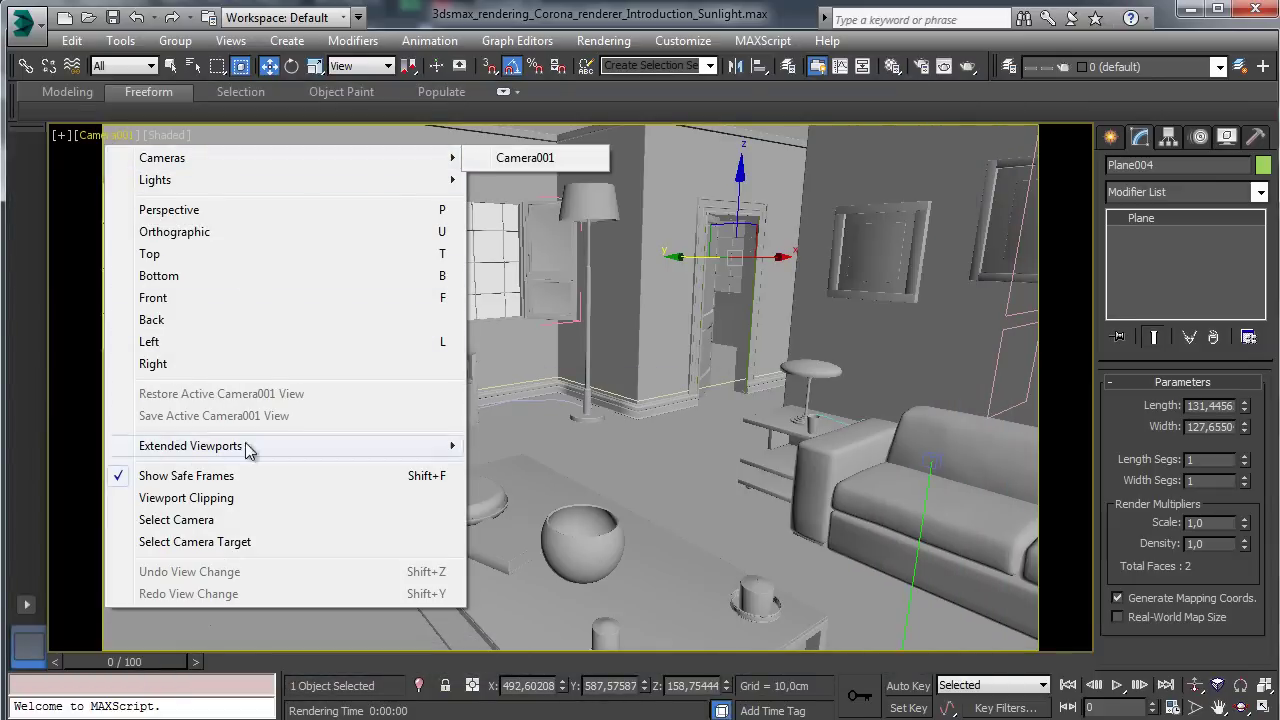
click(232, 520)
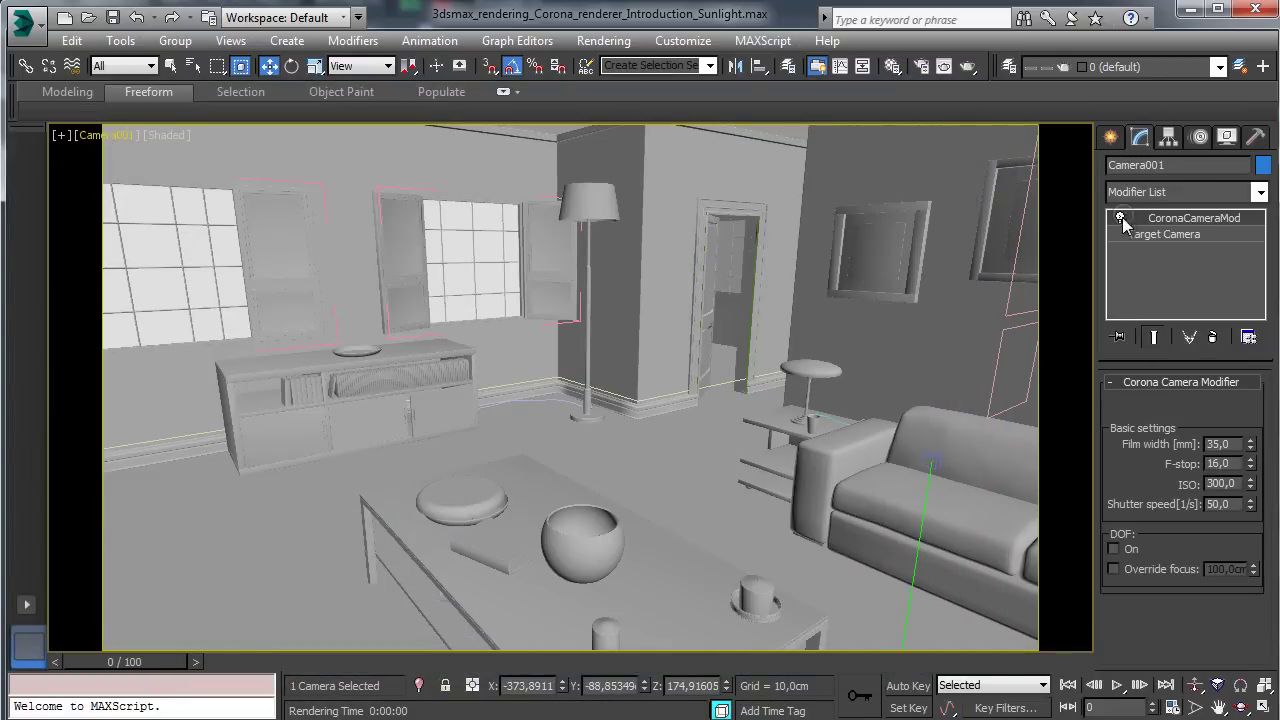
click(966, 67)
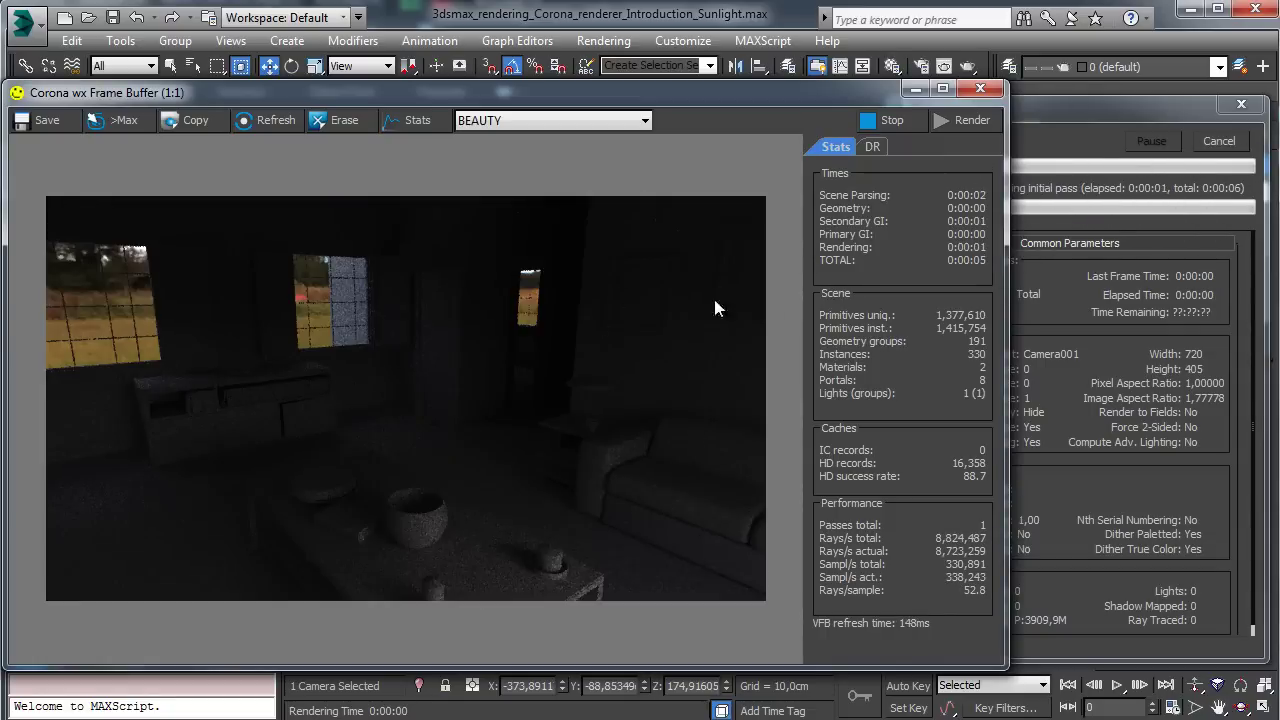
click(1222, 141)
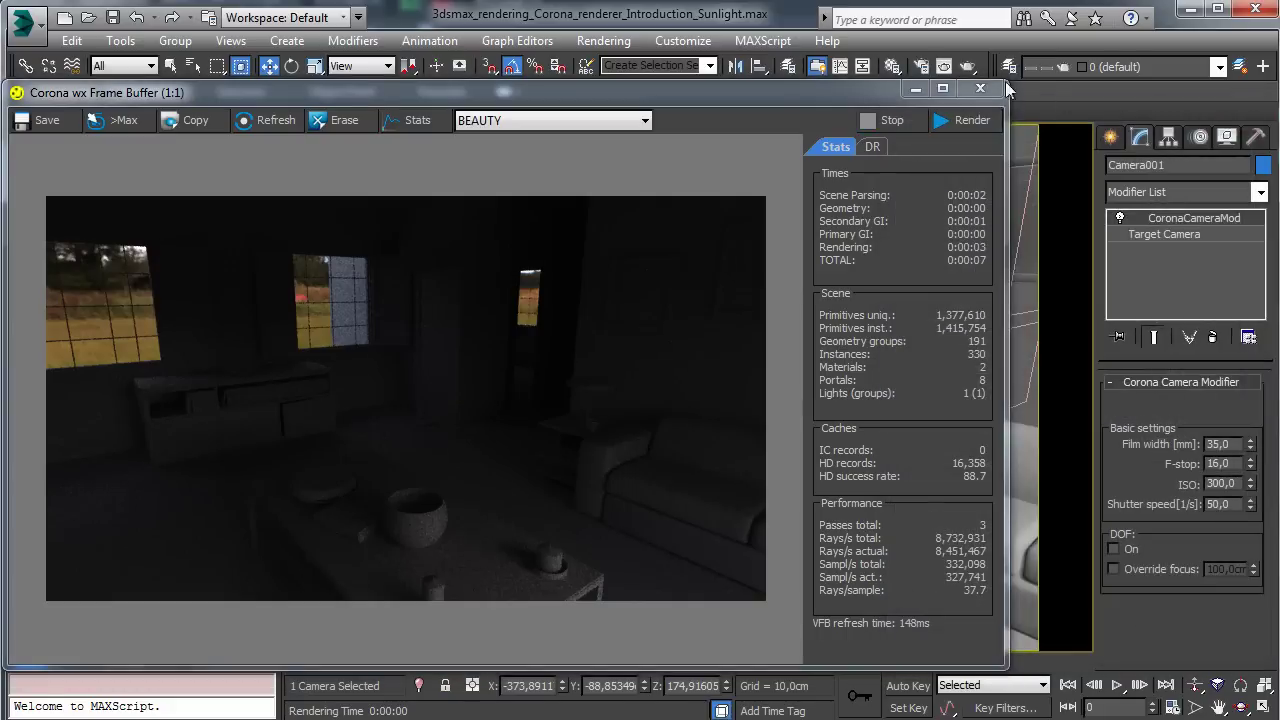
Step: Check Override scene camera/CameraMod settings in Corona Settings and render again
click(921, 66)
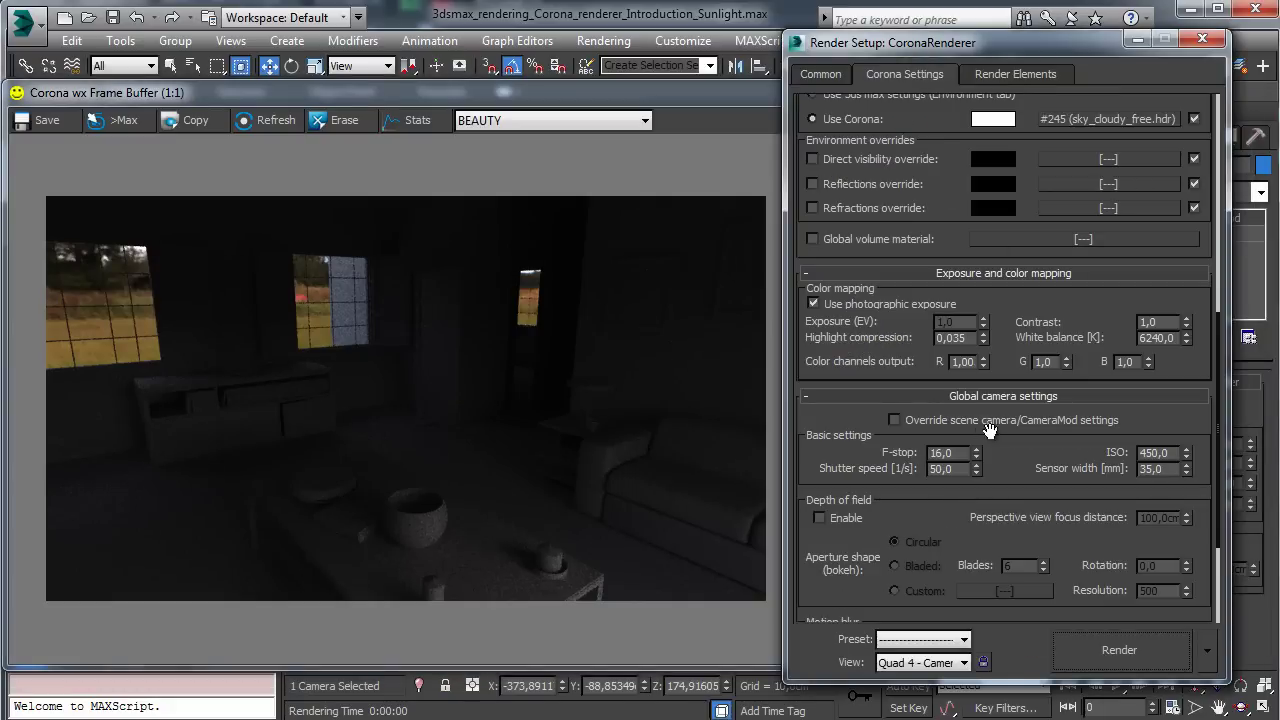
click(937, 419)
click(1120, 656)
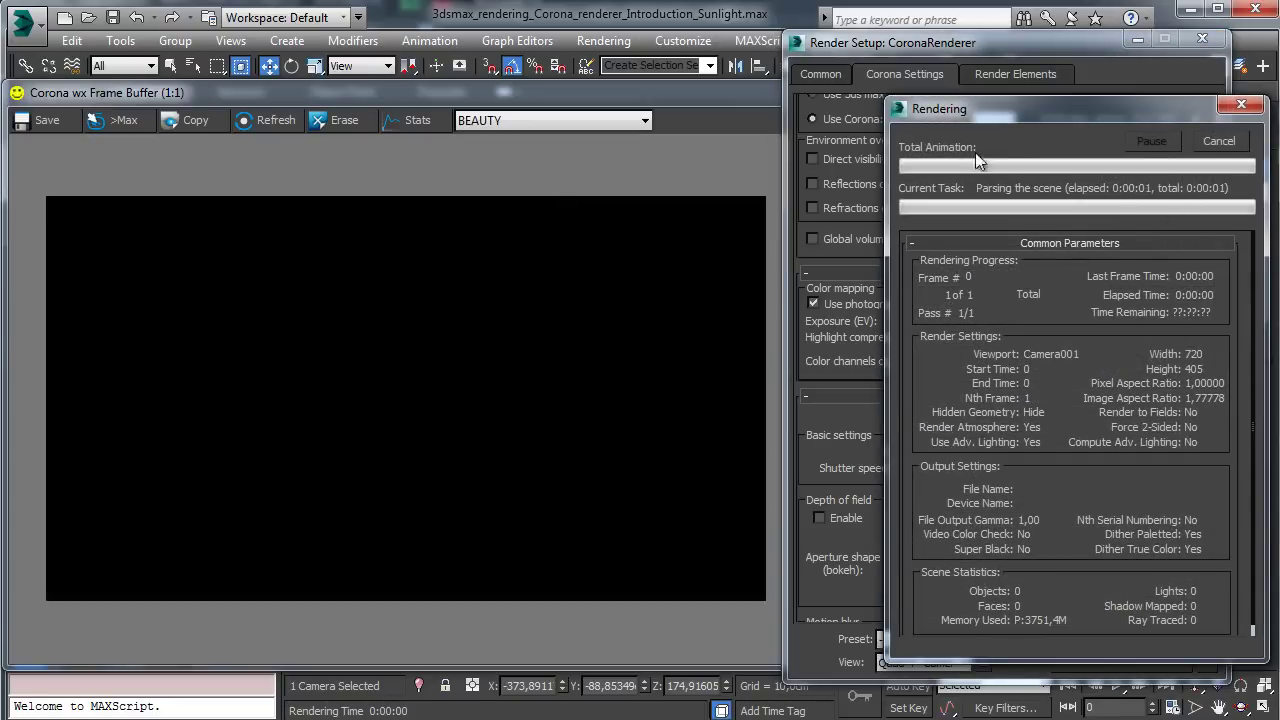
mouse_move(852, 310)
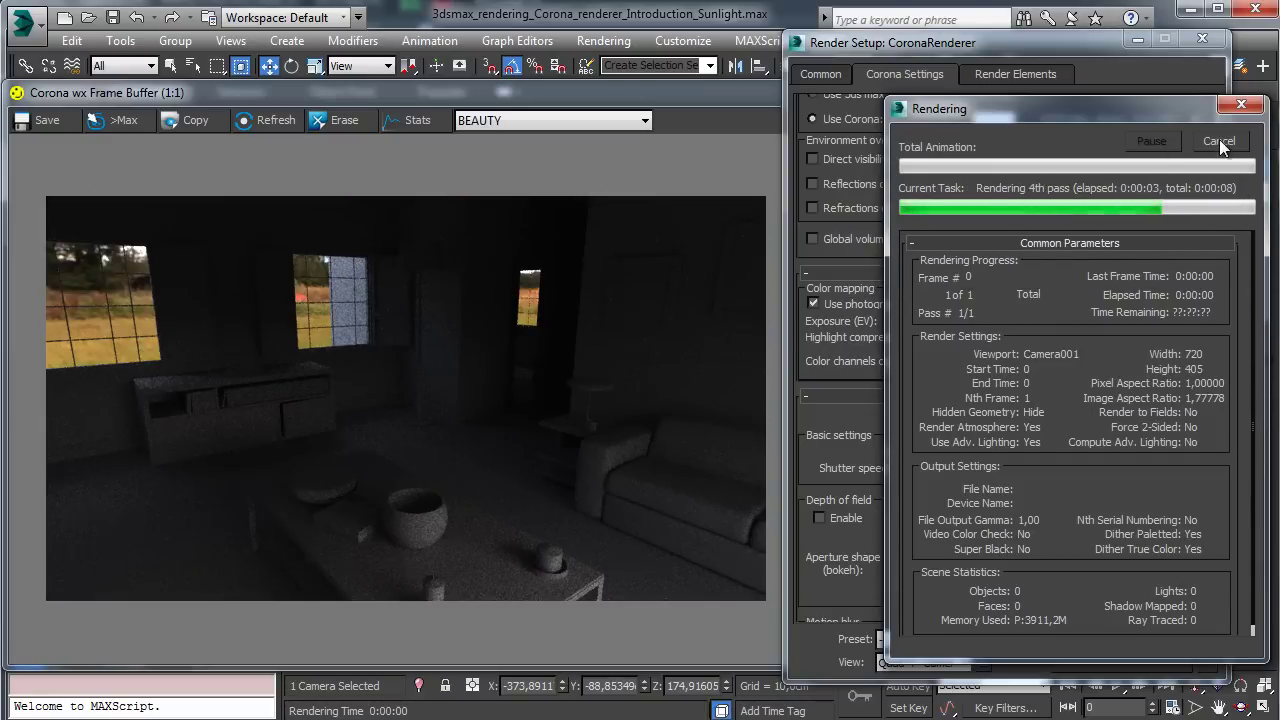
click(1221, 142)
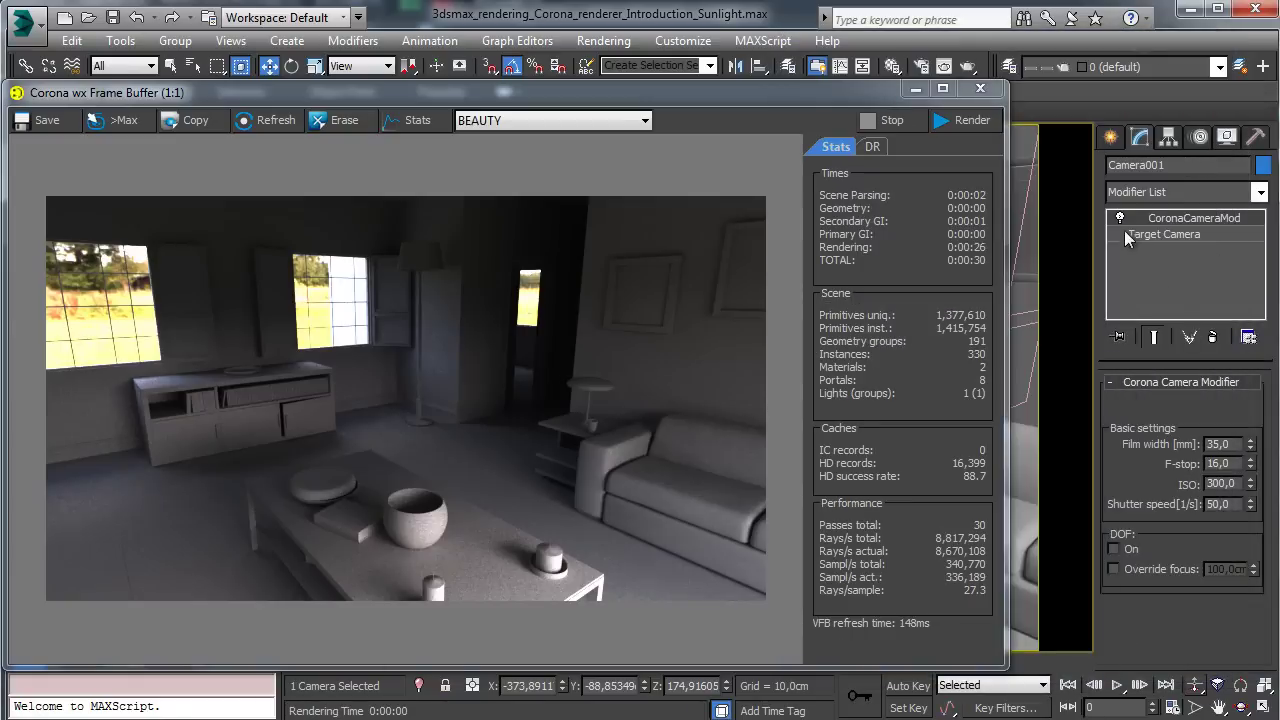
Step: Turn off the camera settings override and start a new render
click(918, 66)
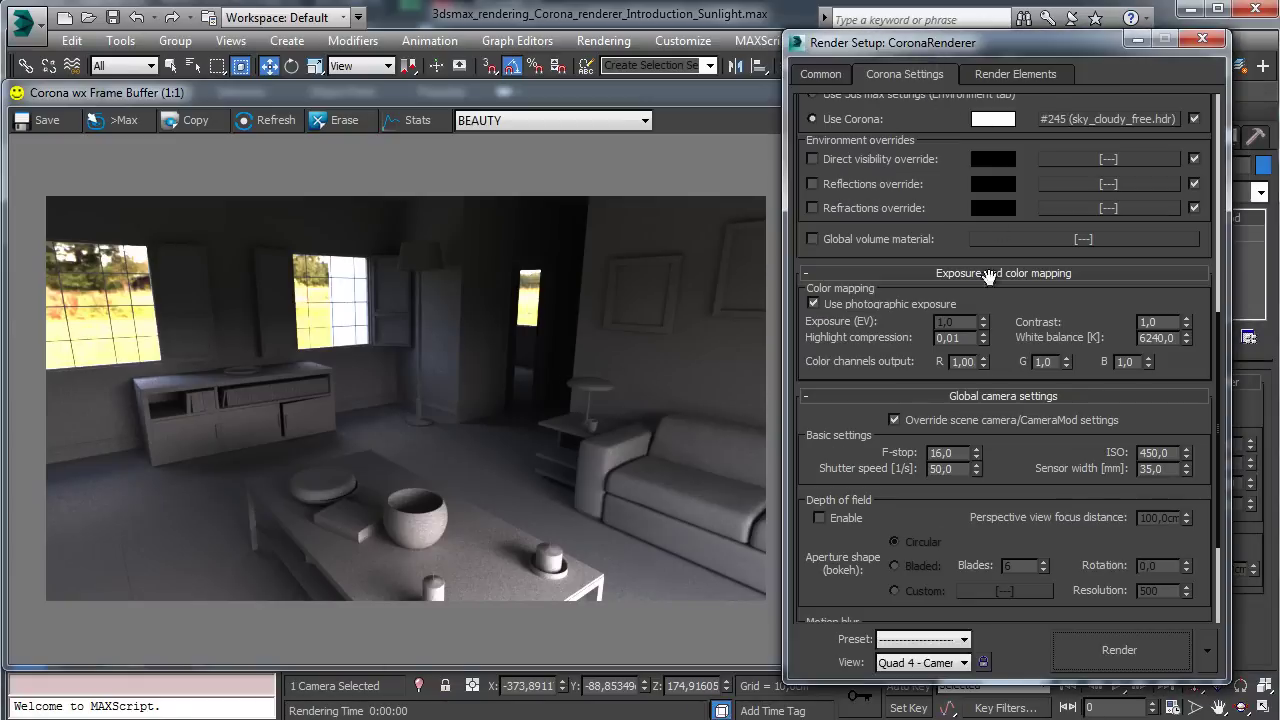
click(936, 421)
click(968, 396)
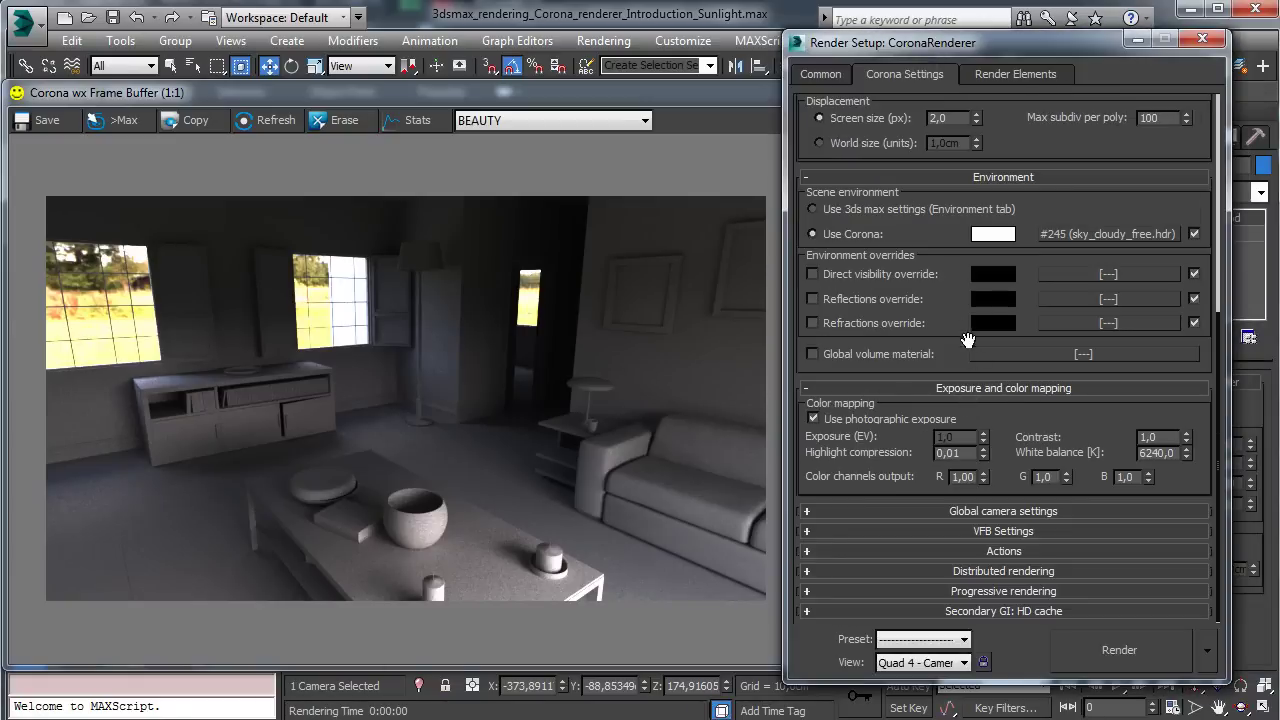
click(1116, 650)
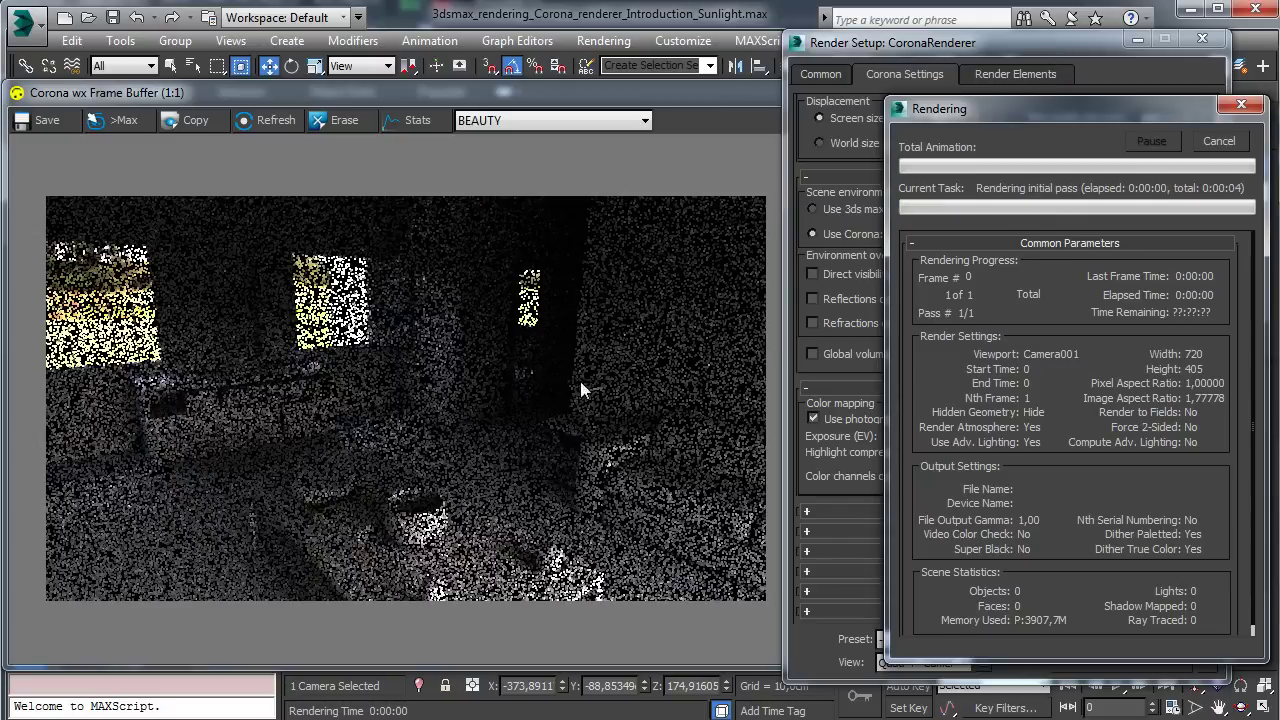
Step: Switch off photographic exposure, set Exposure (EV) to 1,42 and highlight compression 0,02
click(967, 50)
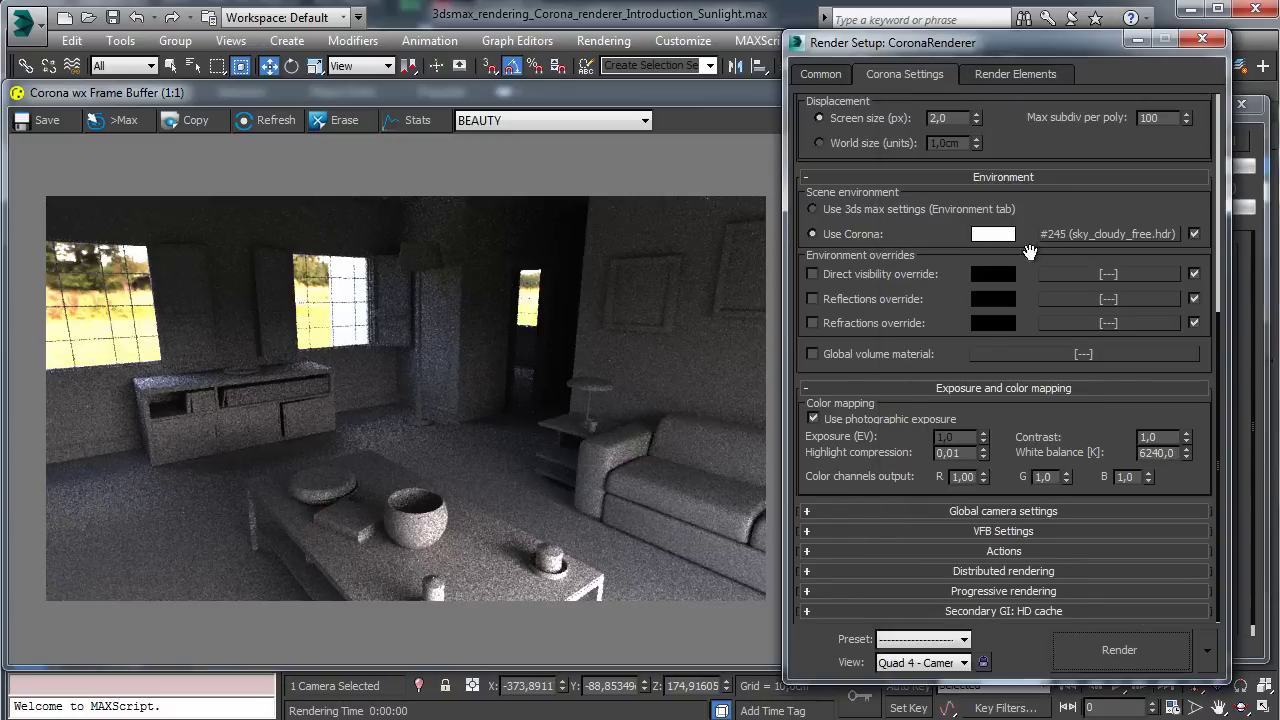
click(983, 448)
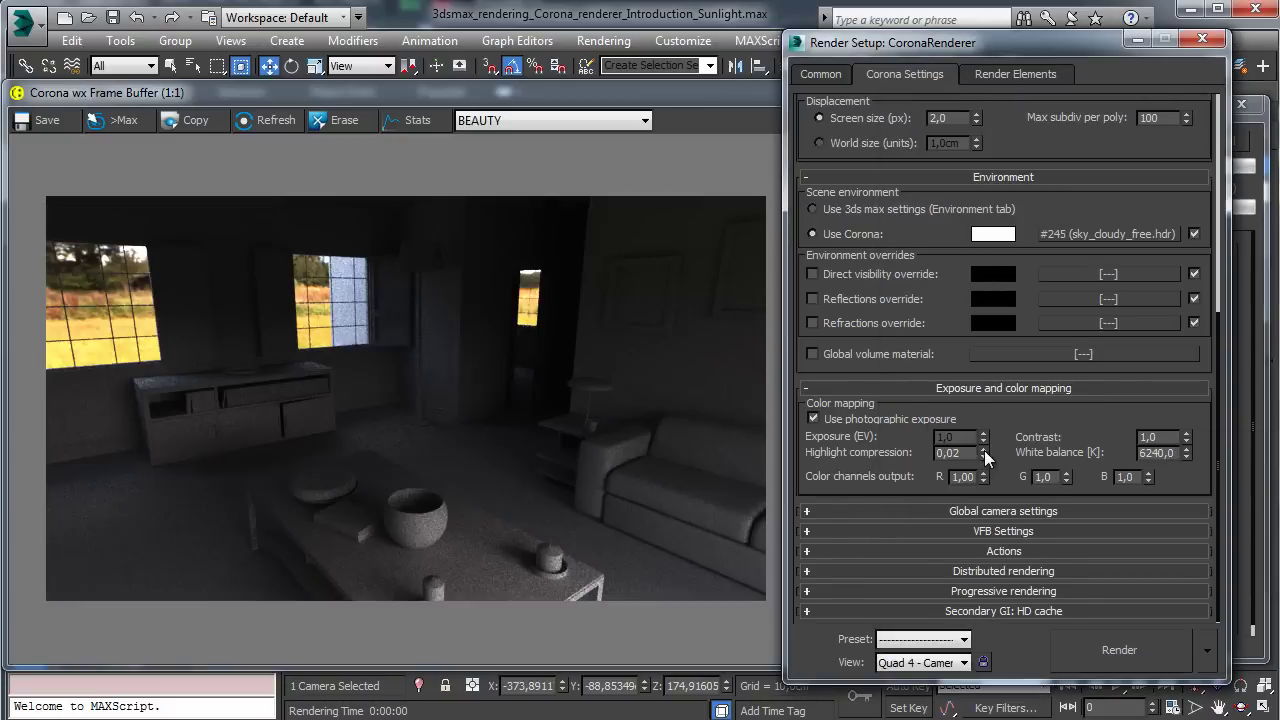
click(985, 456)
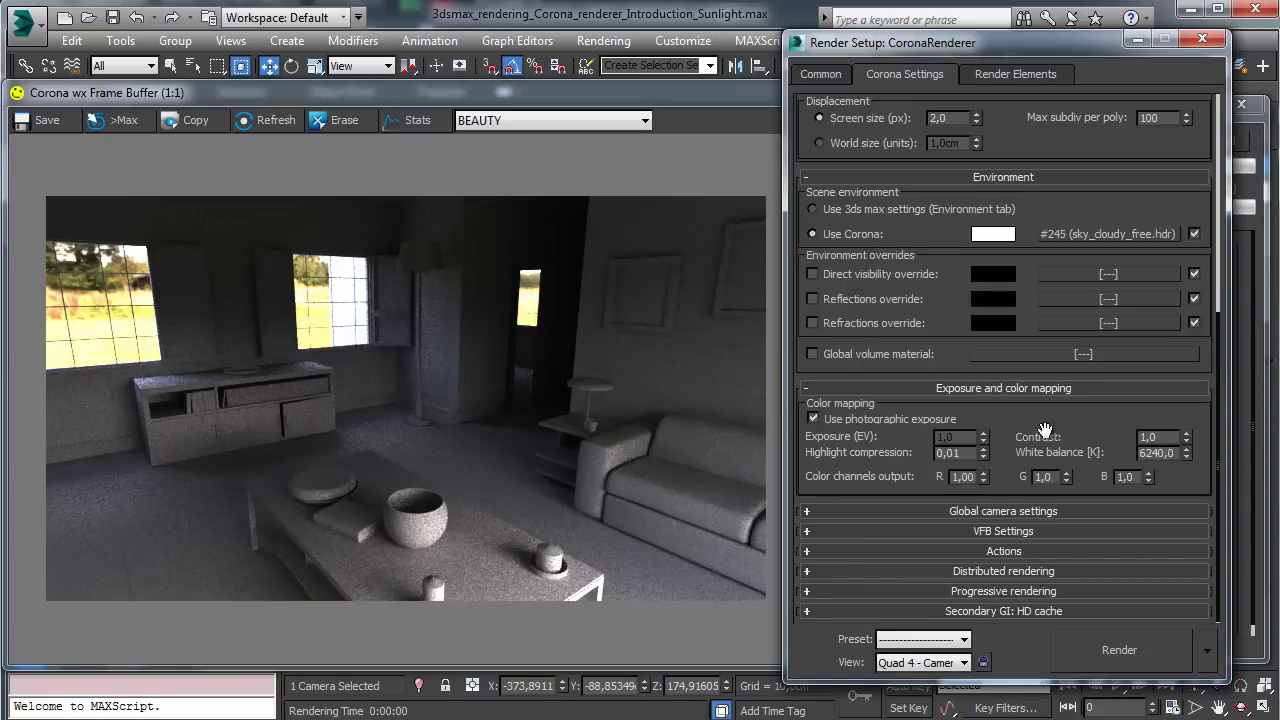
click(886, 420)
drag(984, 436, 988, 428)
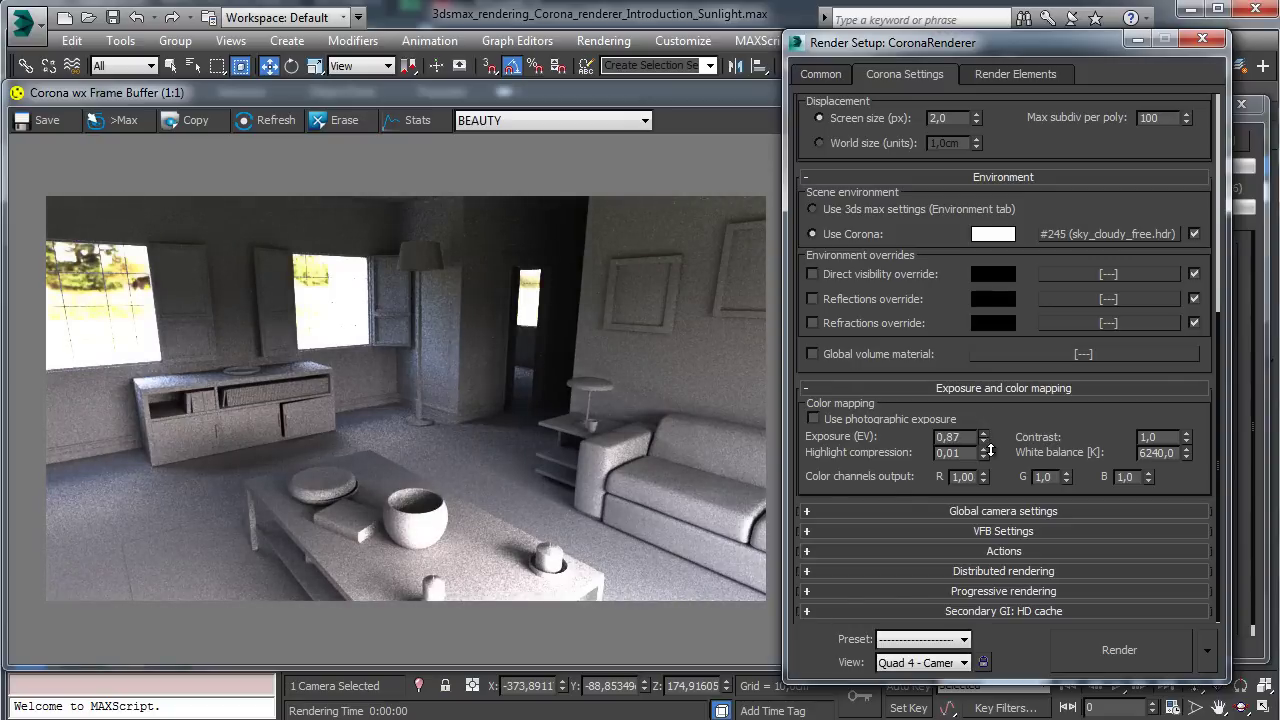
click(984, 449)
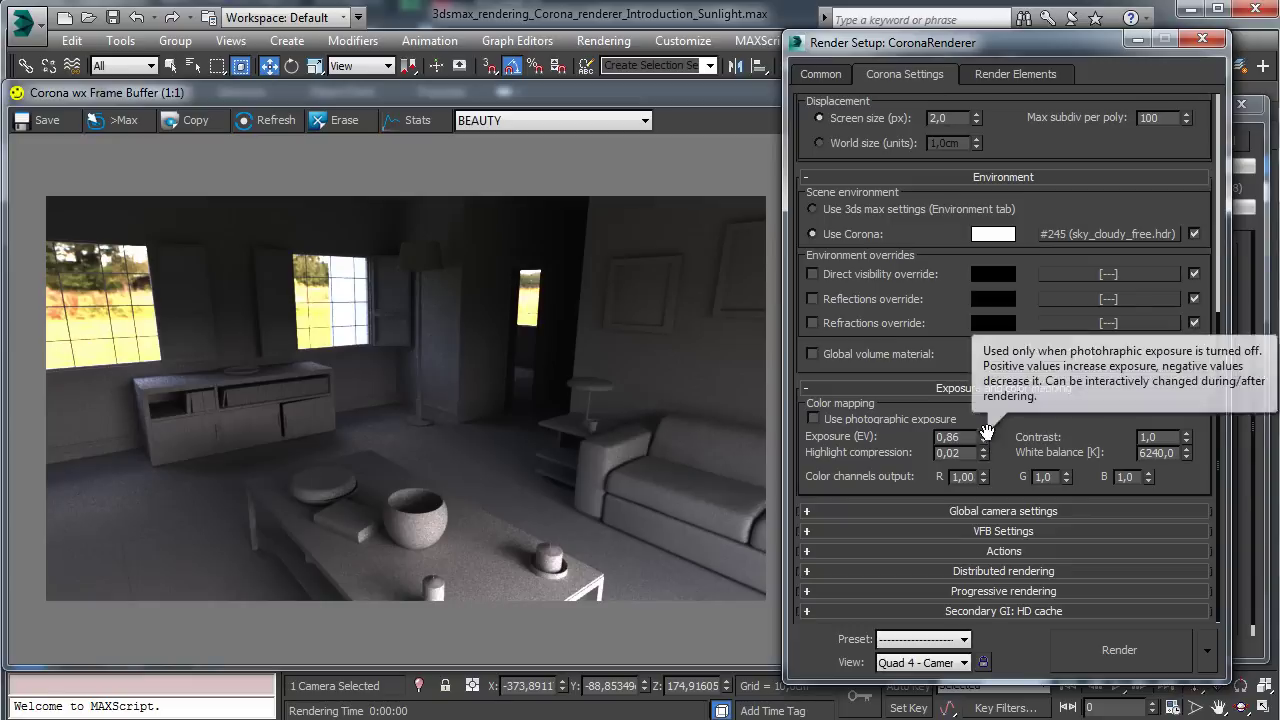
click(985, 434)
drag(987, 437, 979, 390)
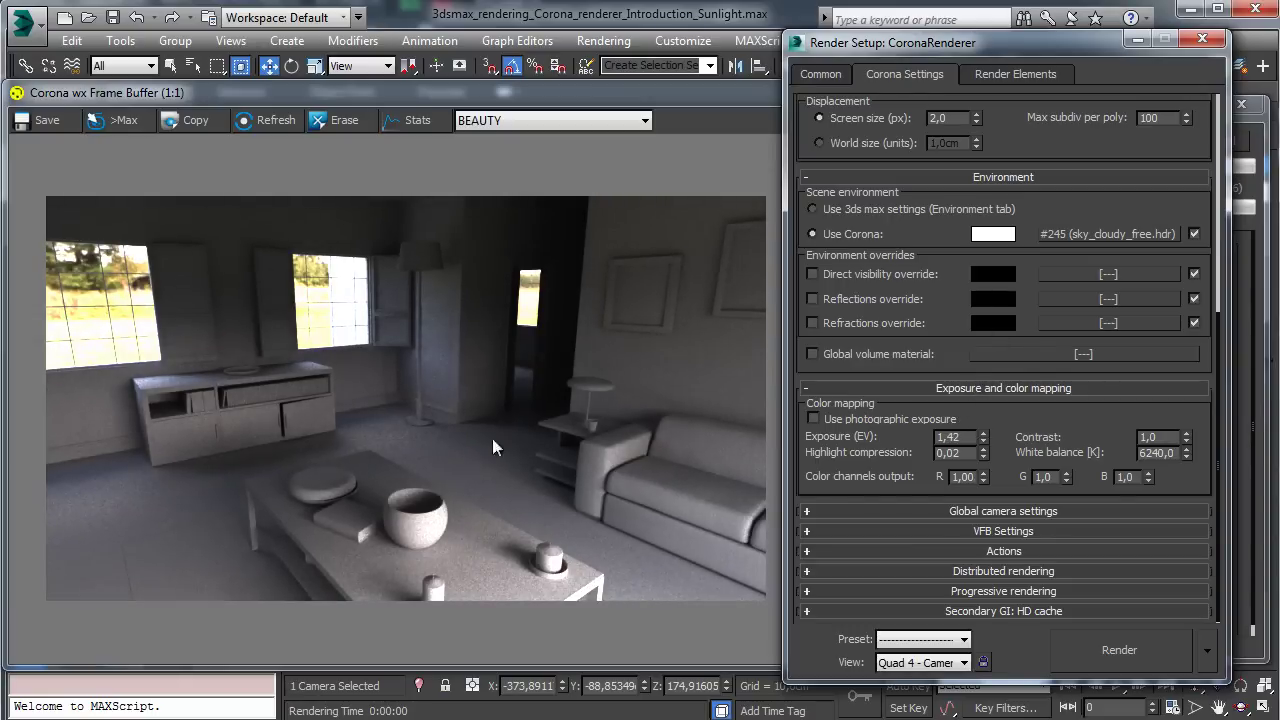
Step: Render with Shift+Q, then close the frame buffer windows to show the Camera001 viewport
key(shift+q)
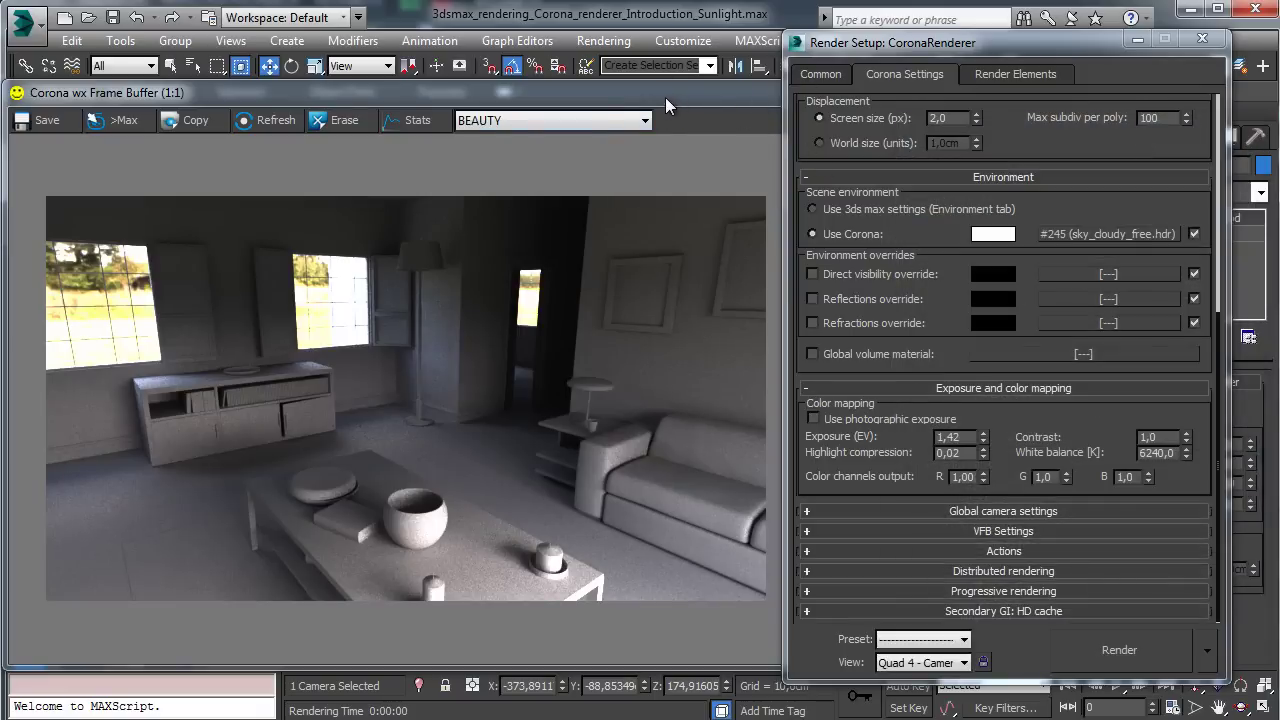
click(679, 95)
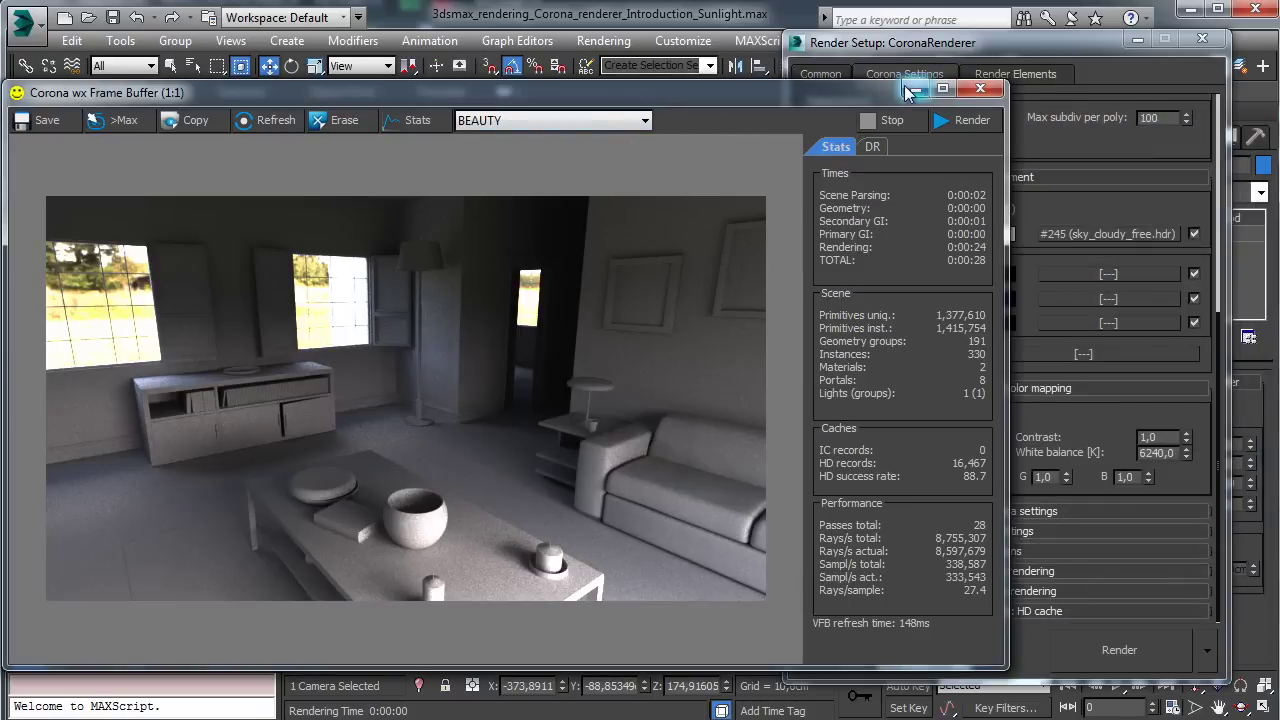
click(898, 93)
Step: Shift the sky_cloudy_free HDRI's U offset to 0,38 and re-render the living room
click(1137, 39)
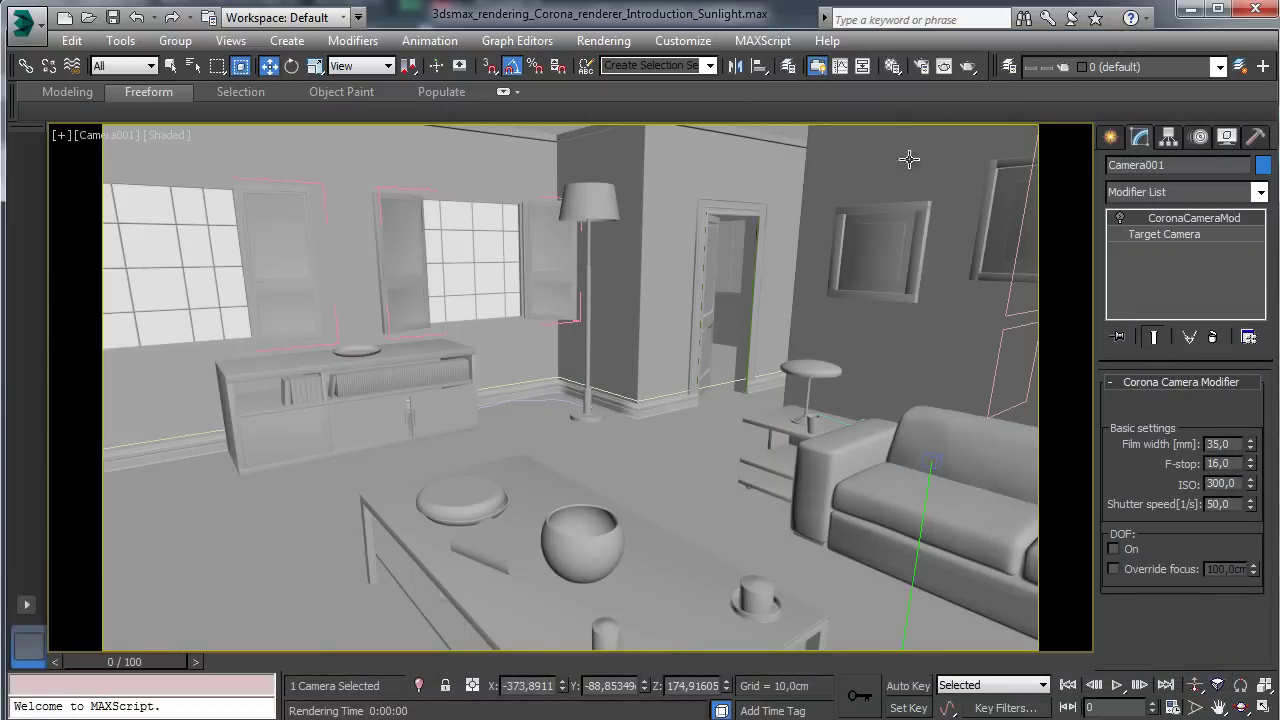
click(893, 67)
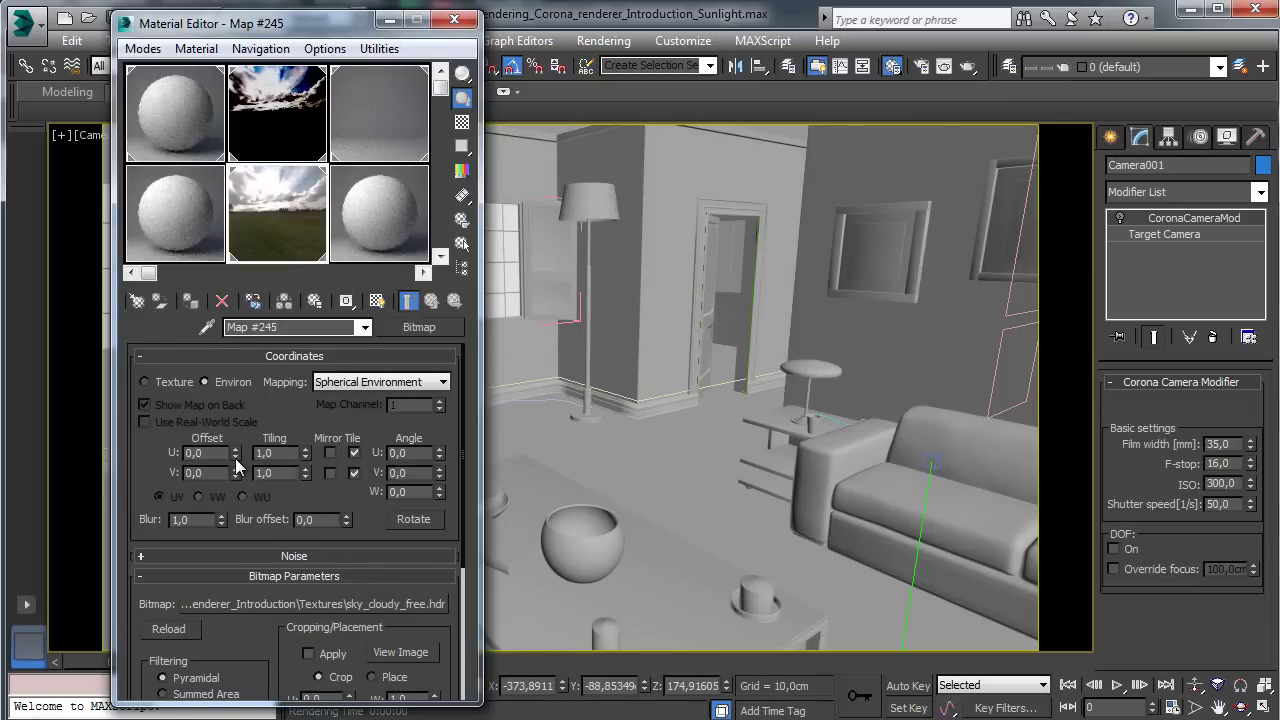
drag(236, 456, 231, 432)
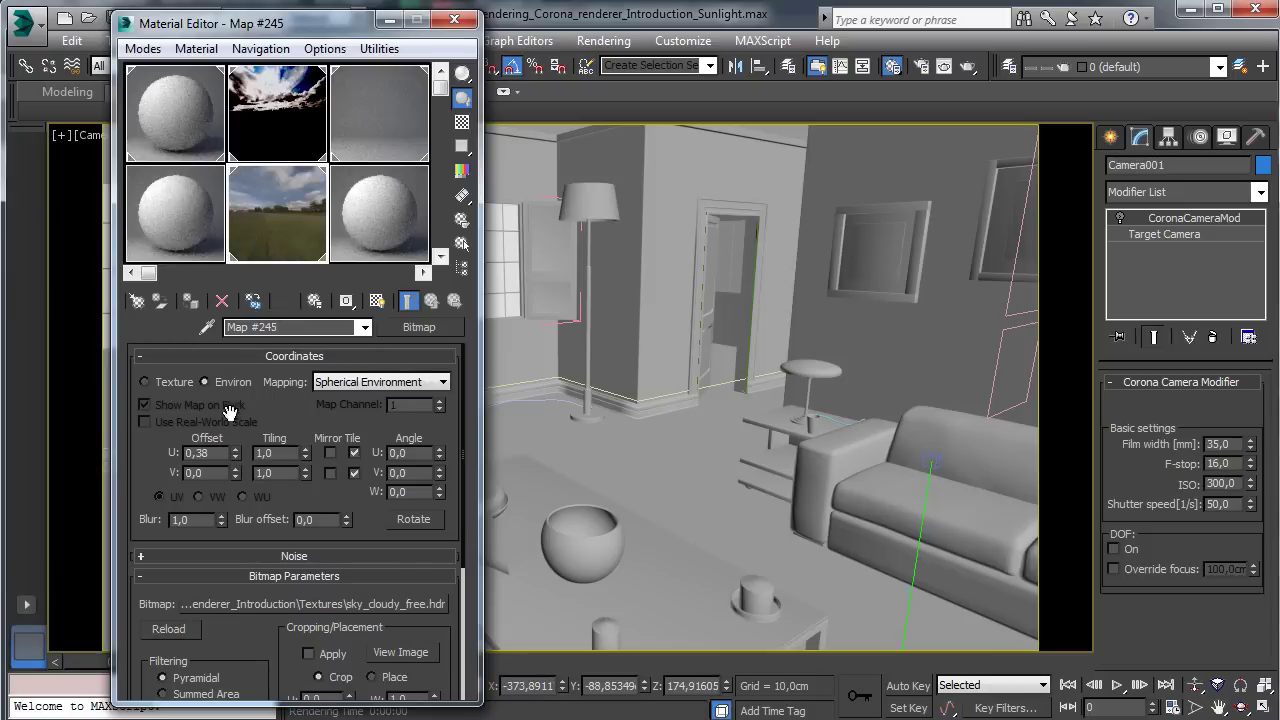
click(967, 66)
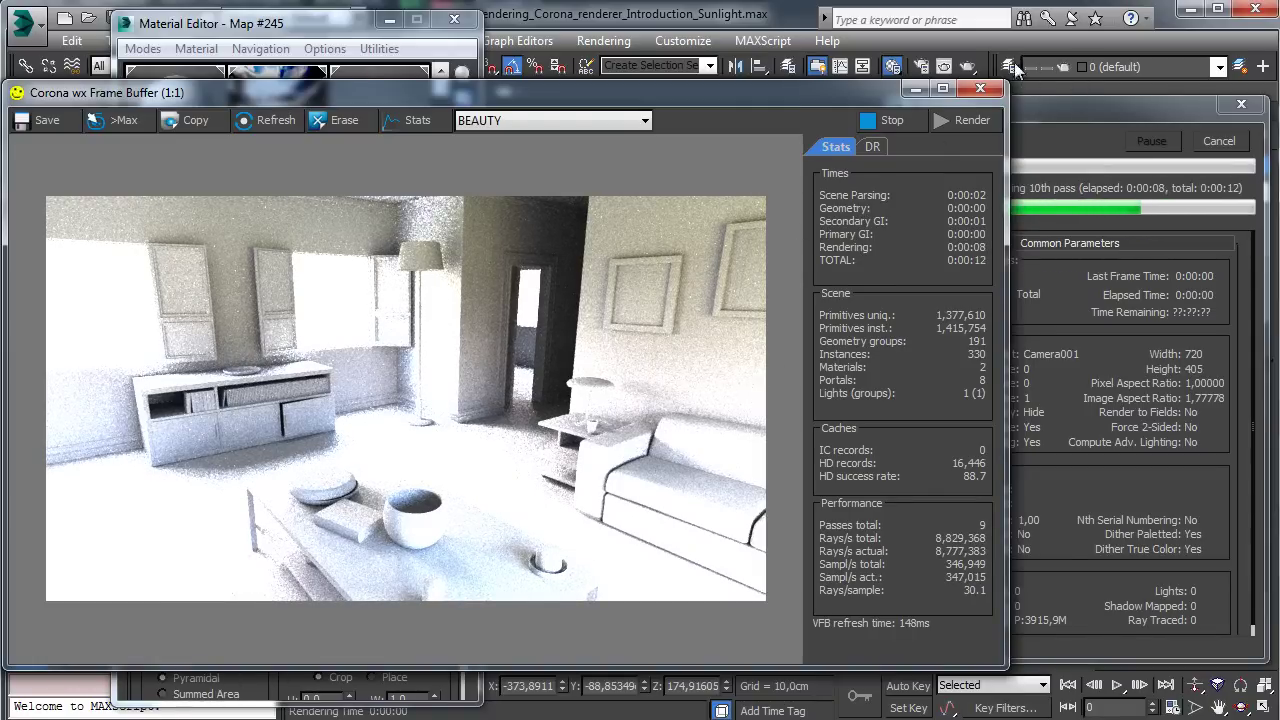
Step: Raise Corona highlight compression step by step from 0,02 to 0,06
click(922, 67)
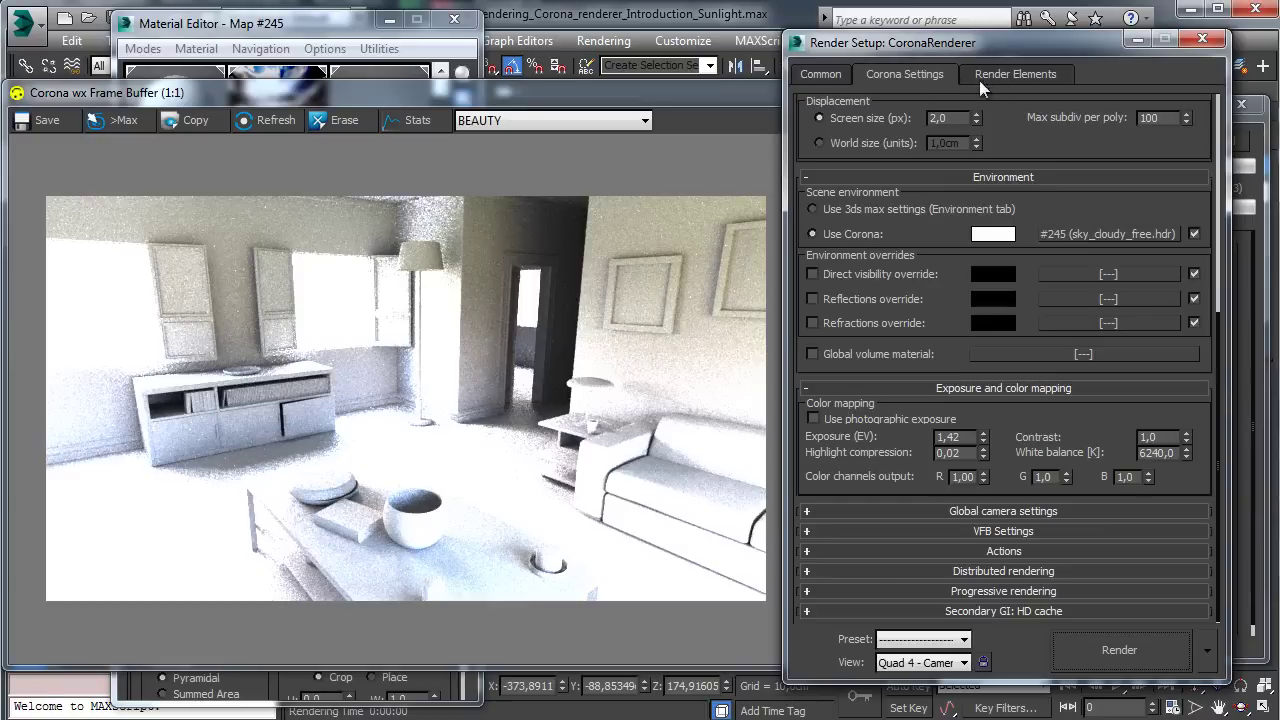
click(984, 449)
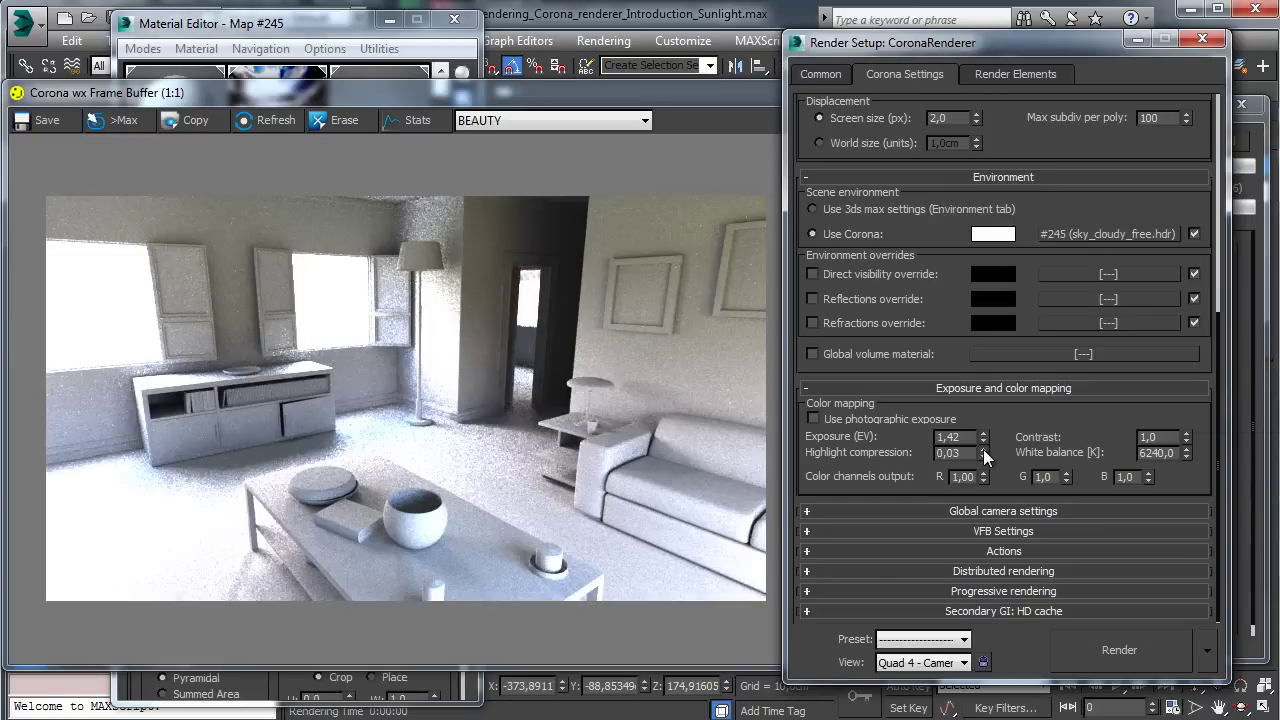
click(984, 449)
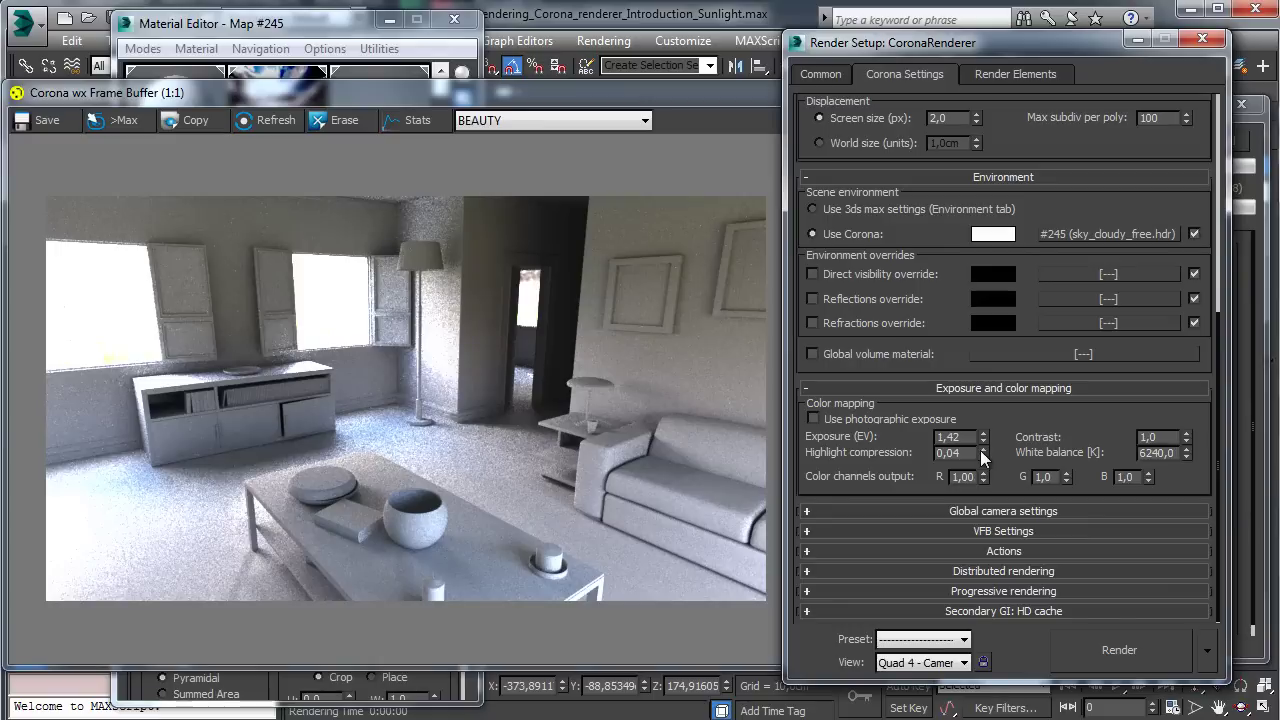
click(983, 449)
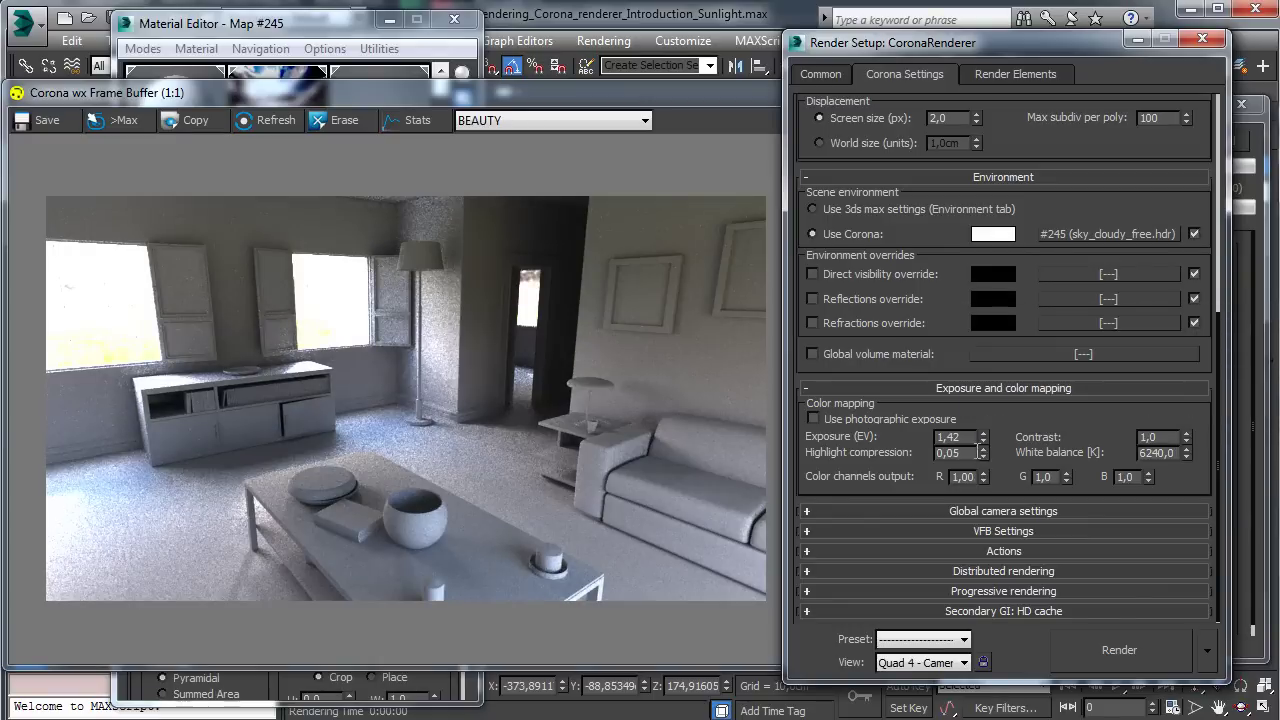
click(984, 449)
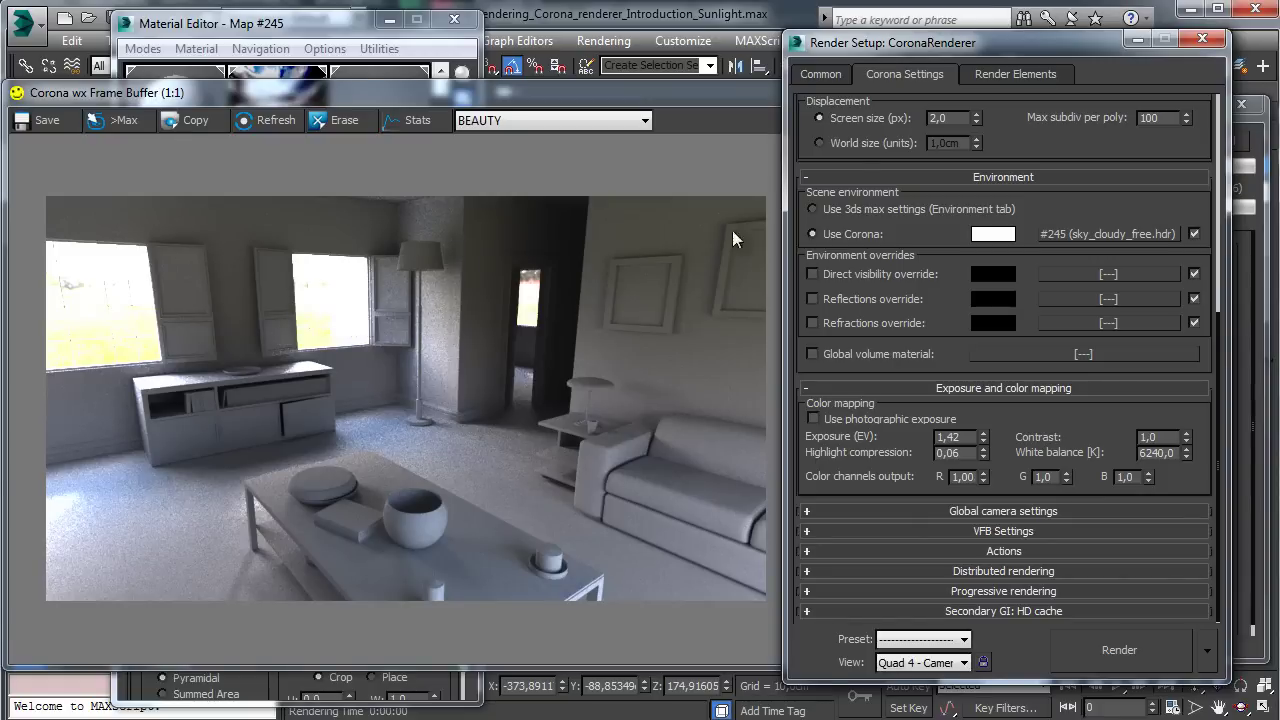
Step: Cancel the running render and show the Base material in the Material Editor
click(1235, 145)
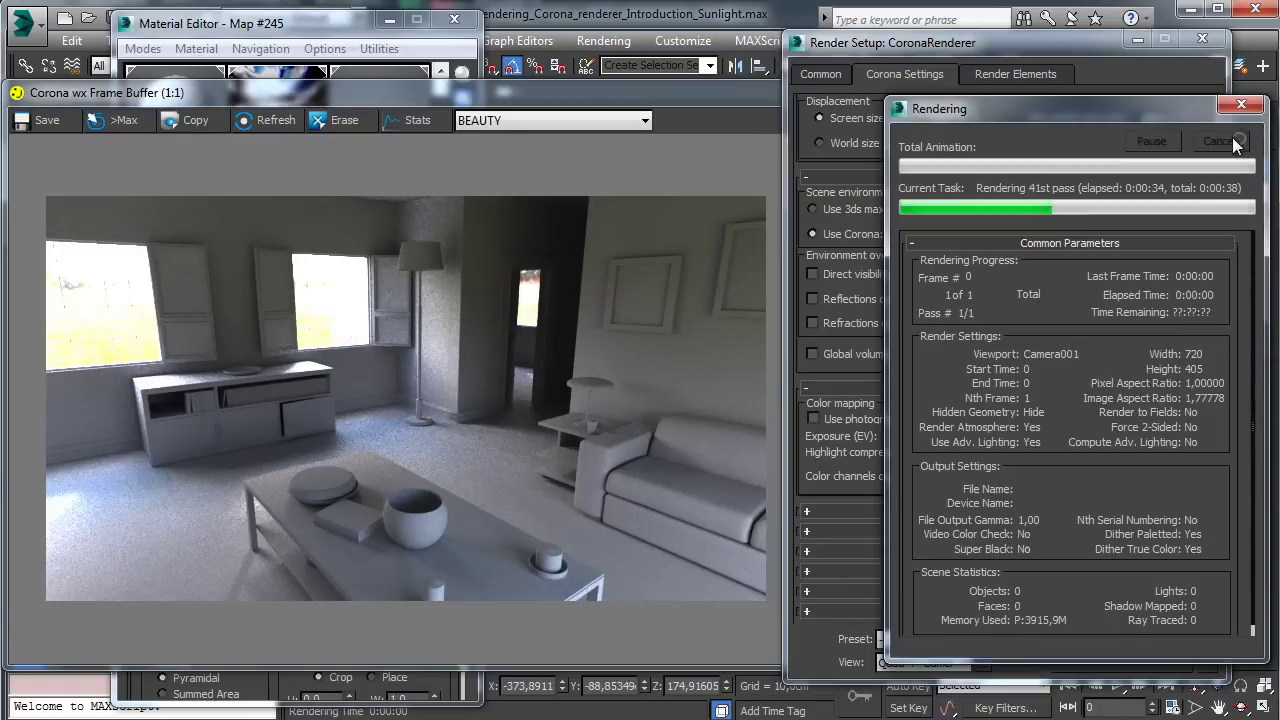
click(1235, 145)
click(300, 23)
click(175, 112)
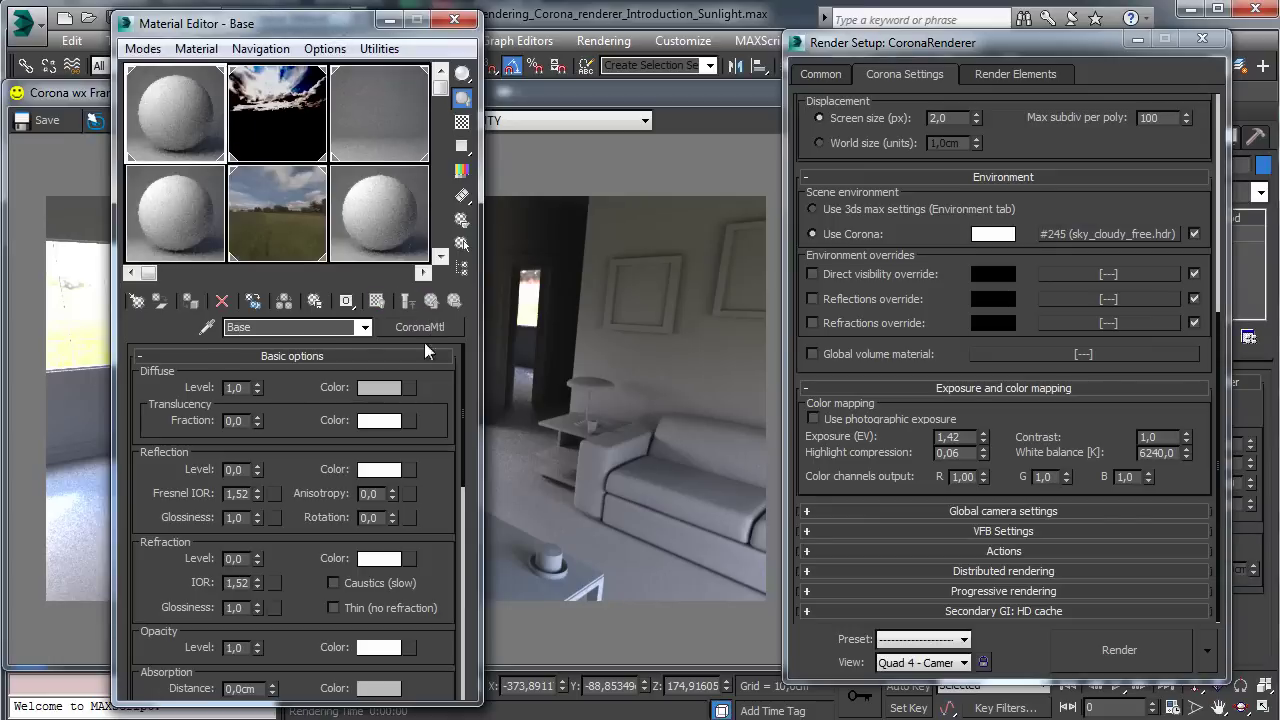
Step: Lighten the Base material's diffuse grey and start a new render of the camera view
click(381, 396)
drag(500, 158, 503, 166)
click(650, 189)
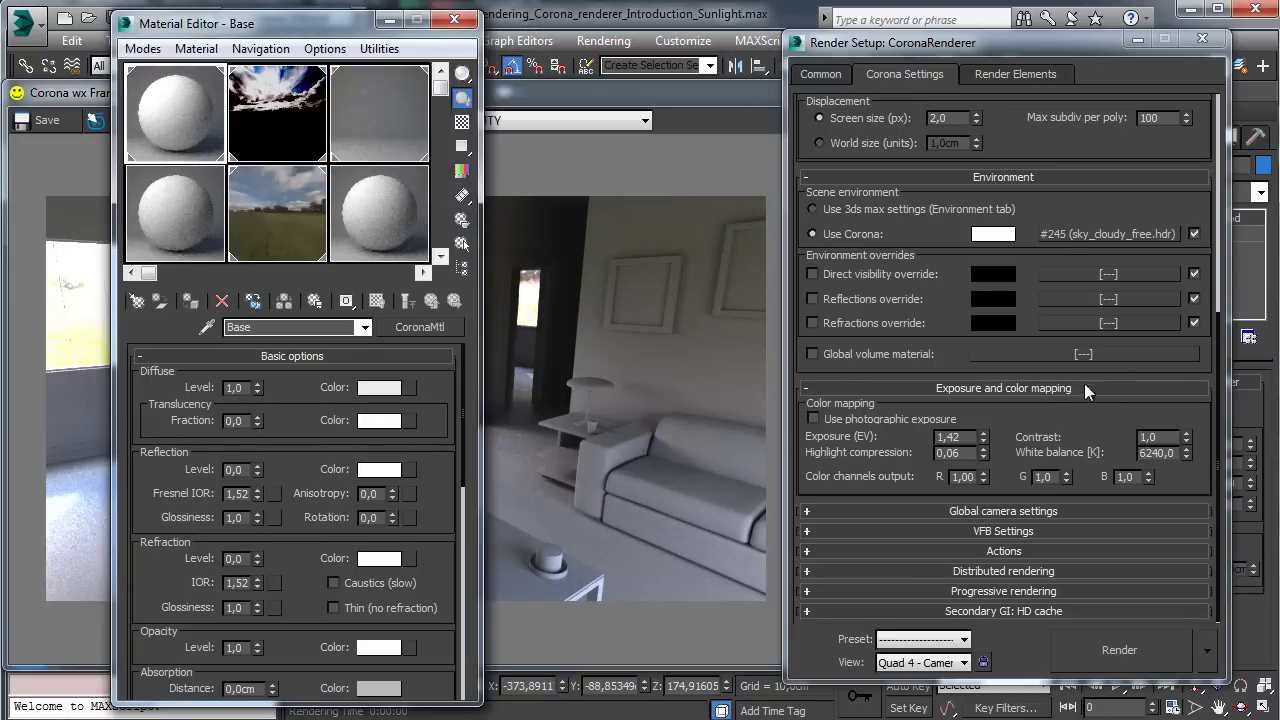
click(1124, 637)
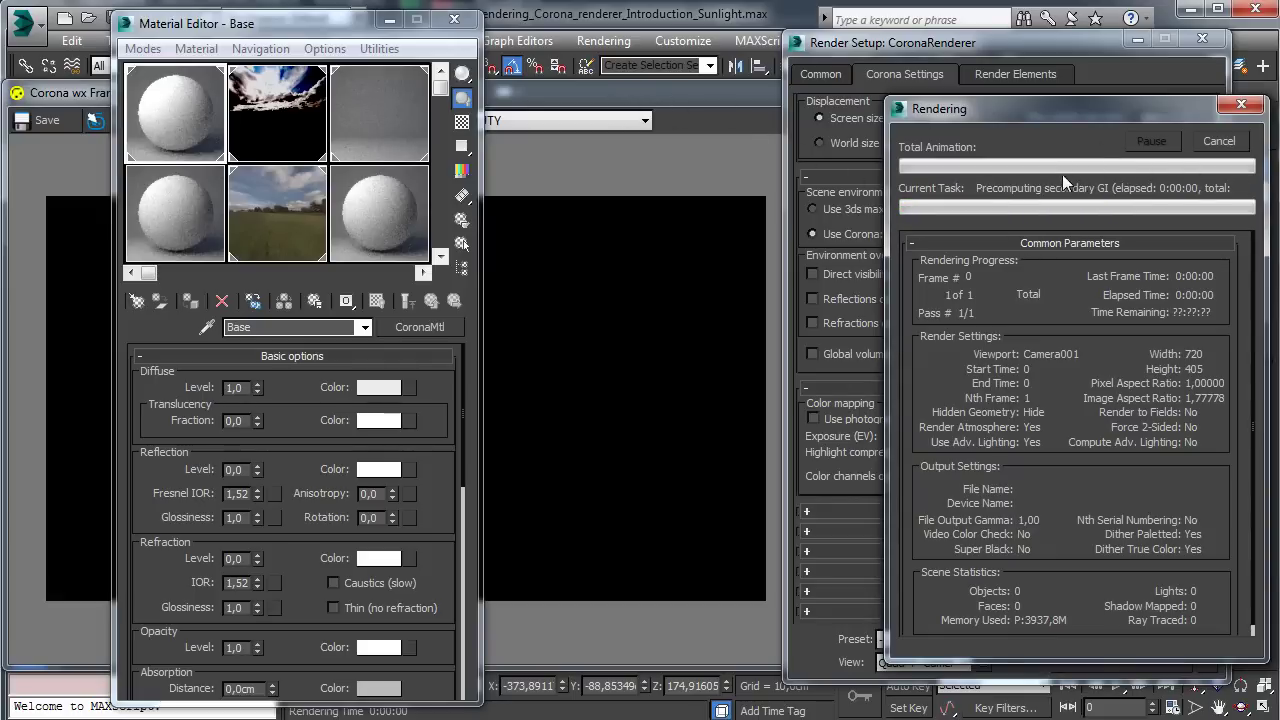
click(684, 107)
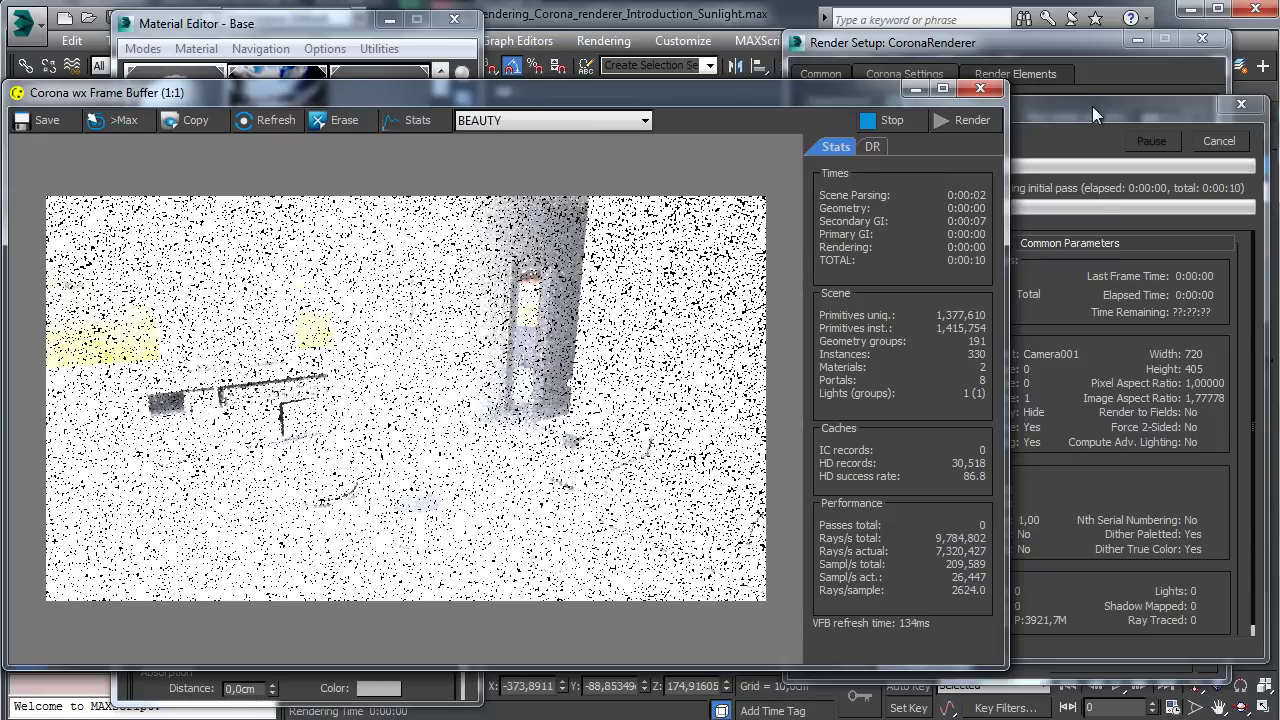
Step: Raise highlight compression to 0,17 and close the render progress window
click(1020, 50)
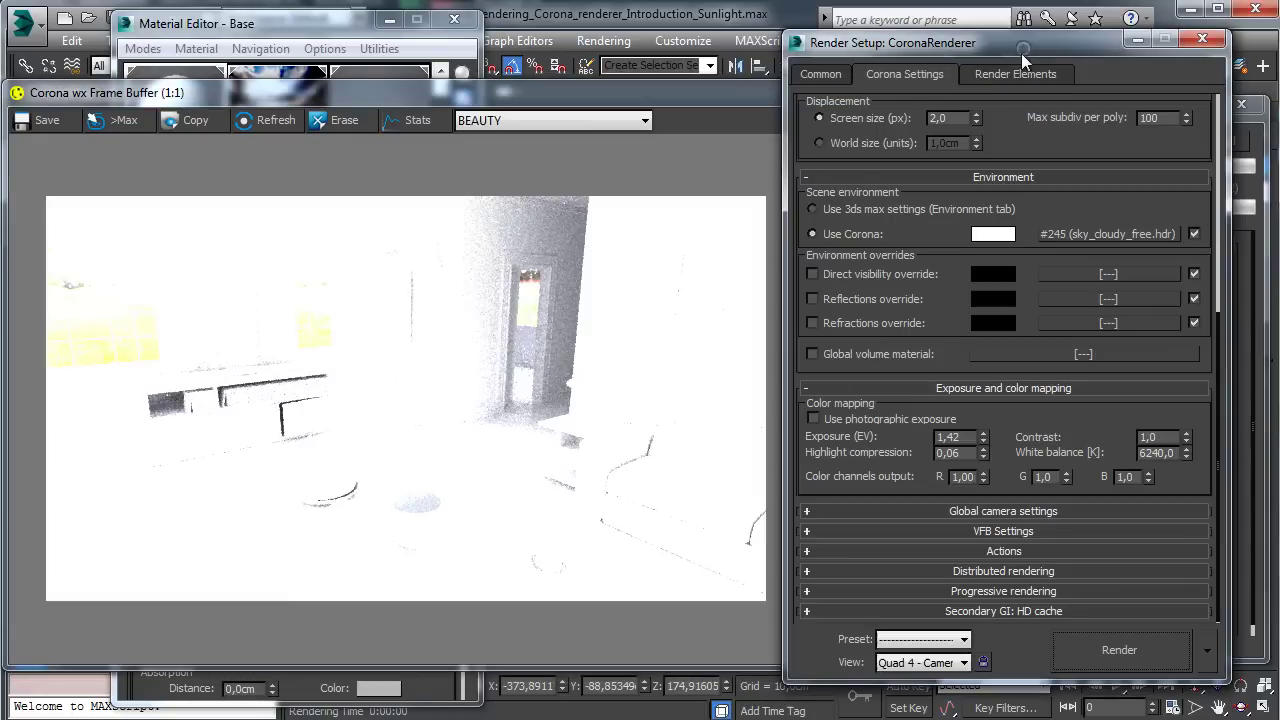
click(984, 449)
click(984, 449)
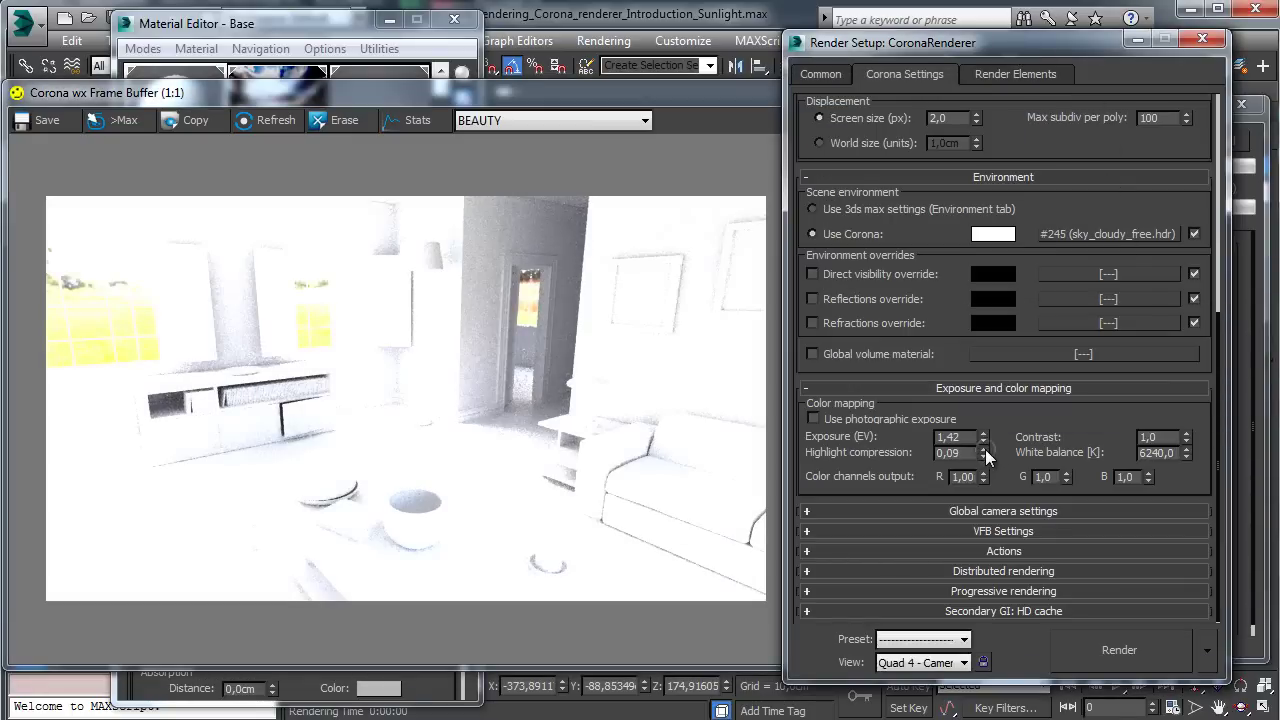
click(984, 449)
click(984, 449)
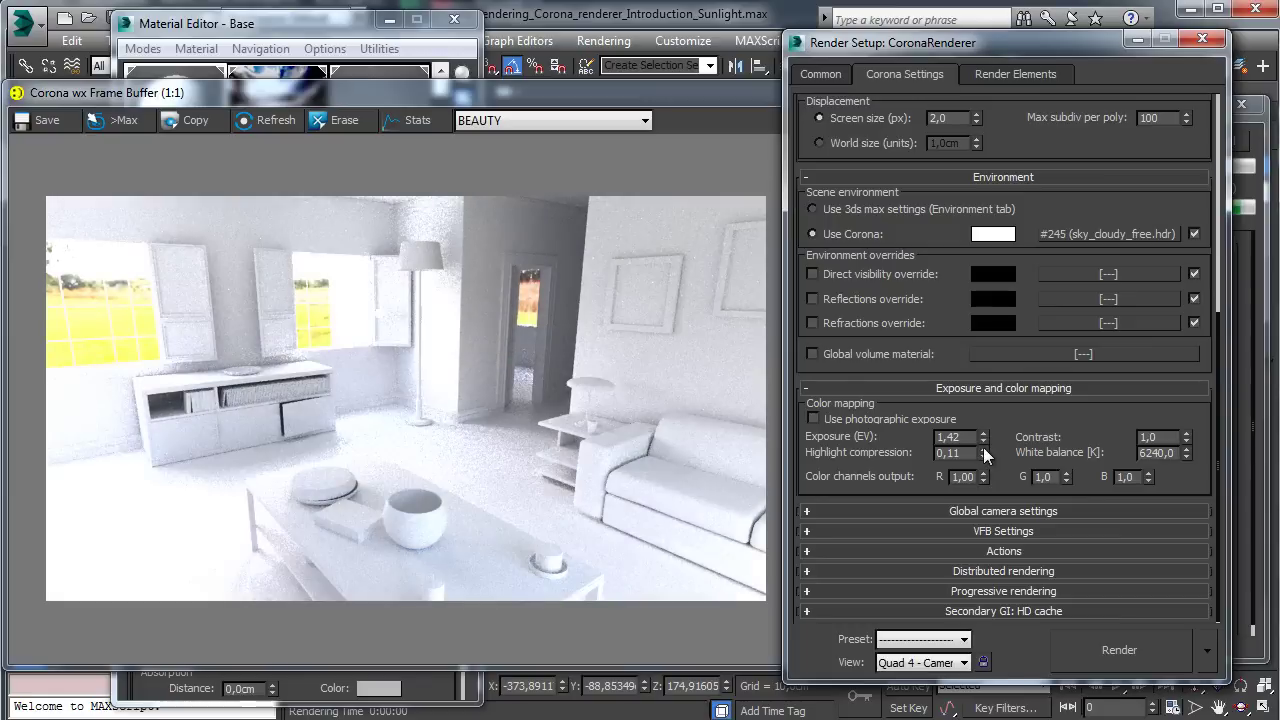
click(984, 451)
click(984, 451)
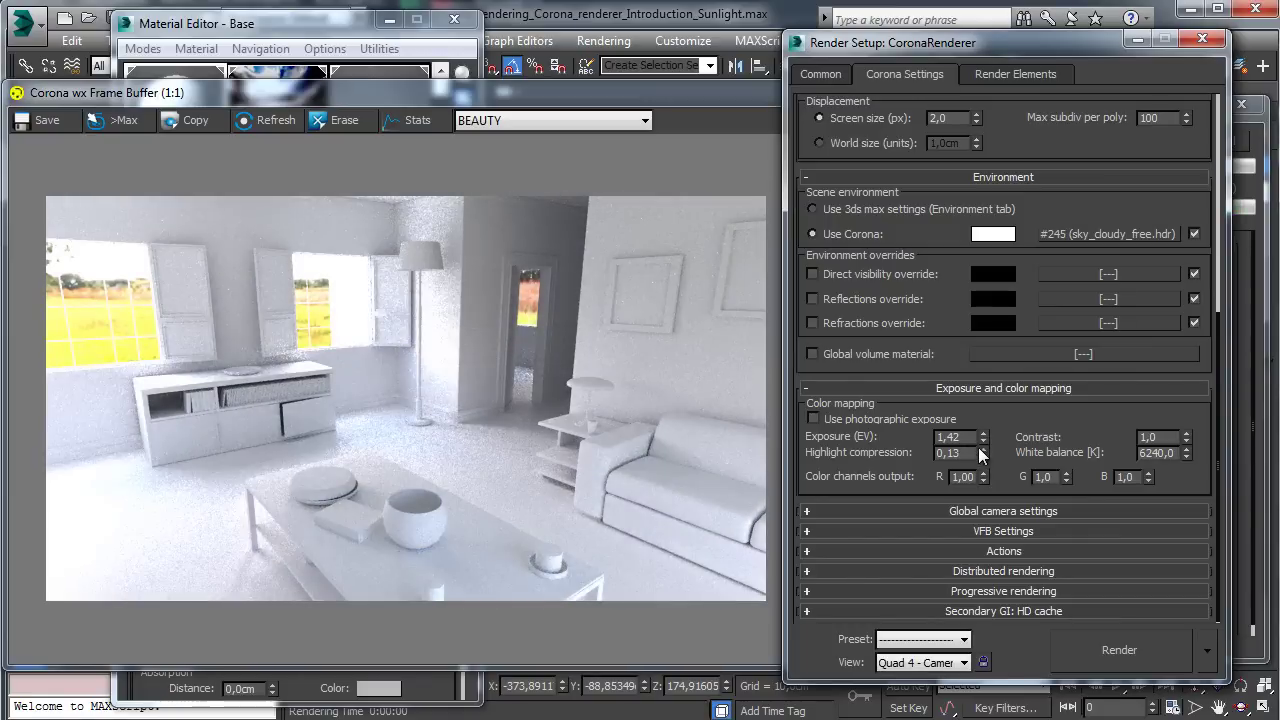
click(984, 449)
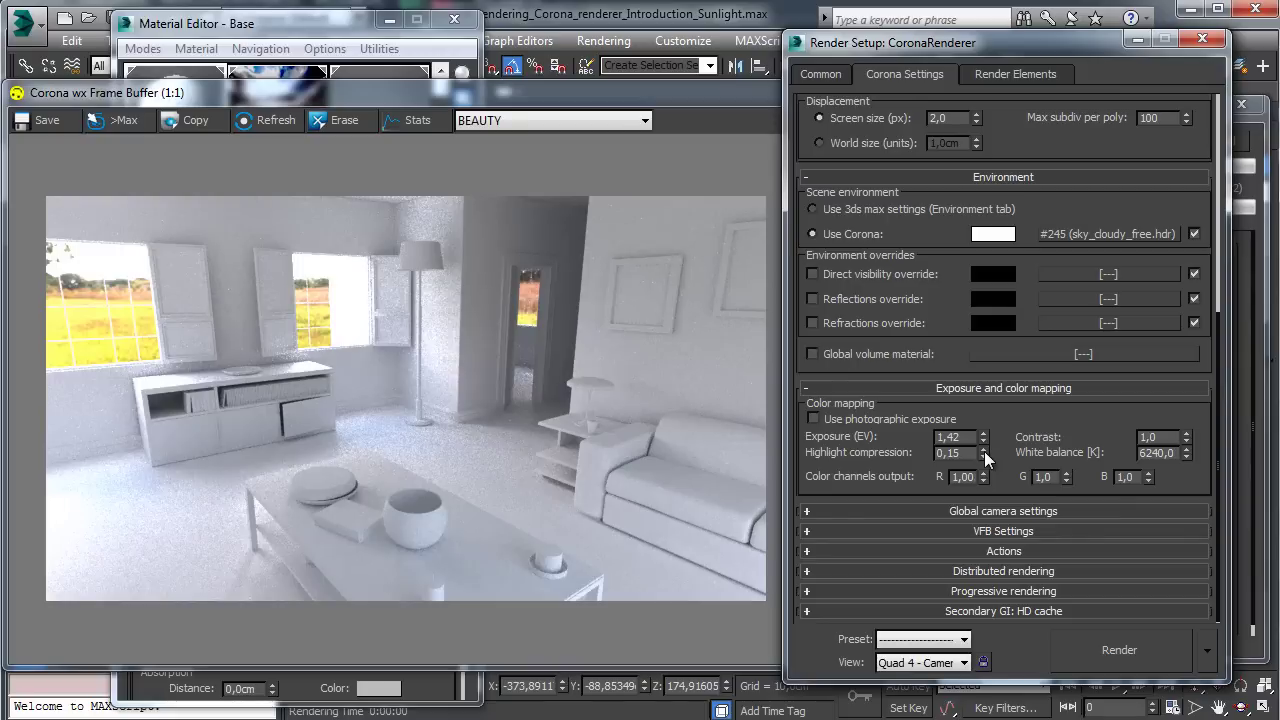
click(984, 449)
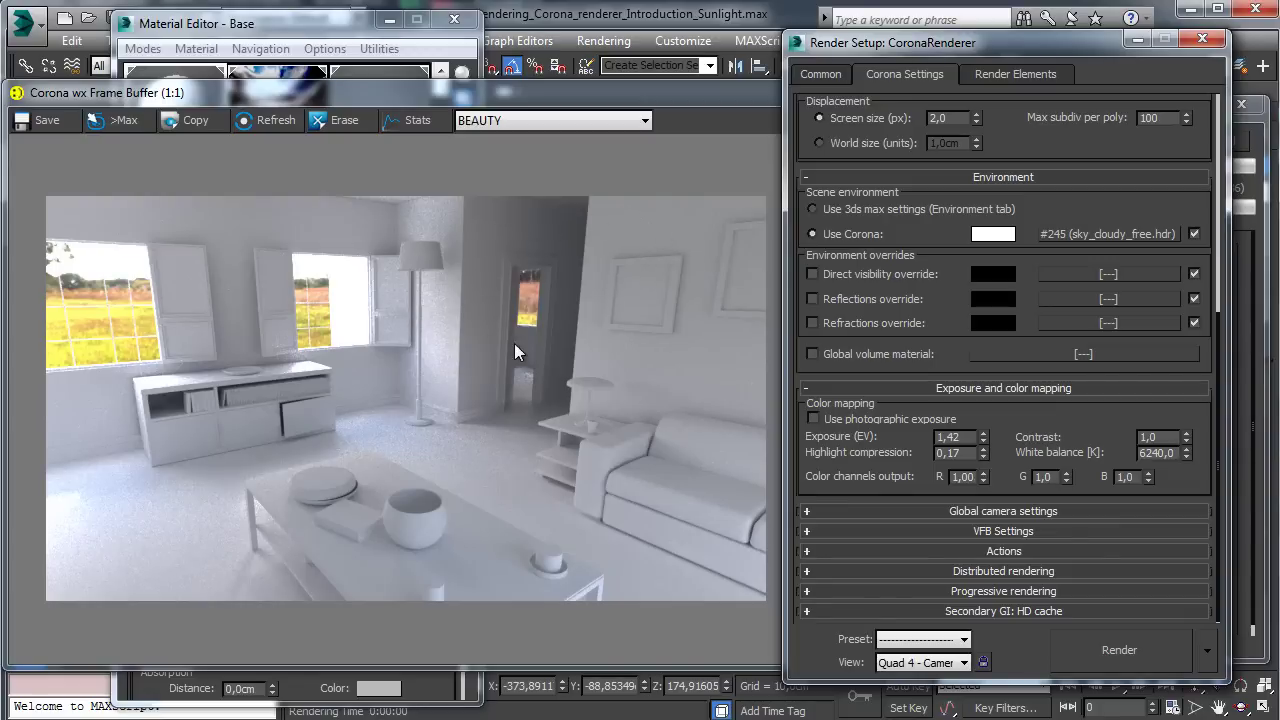
click(1240, 143)
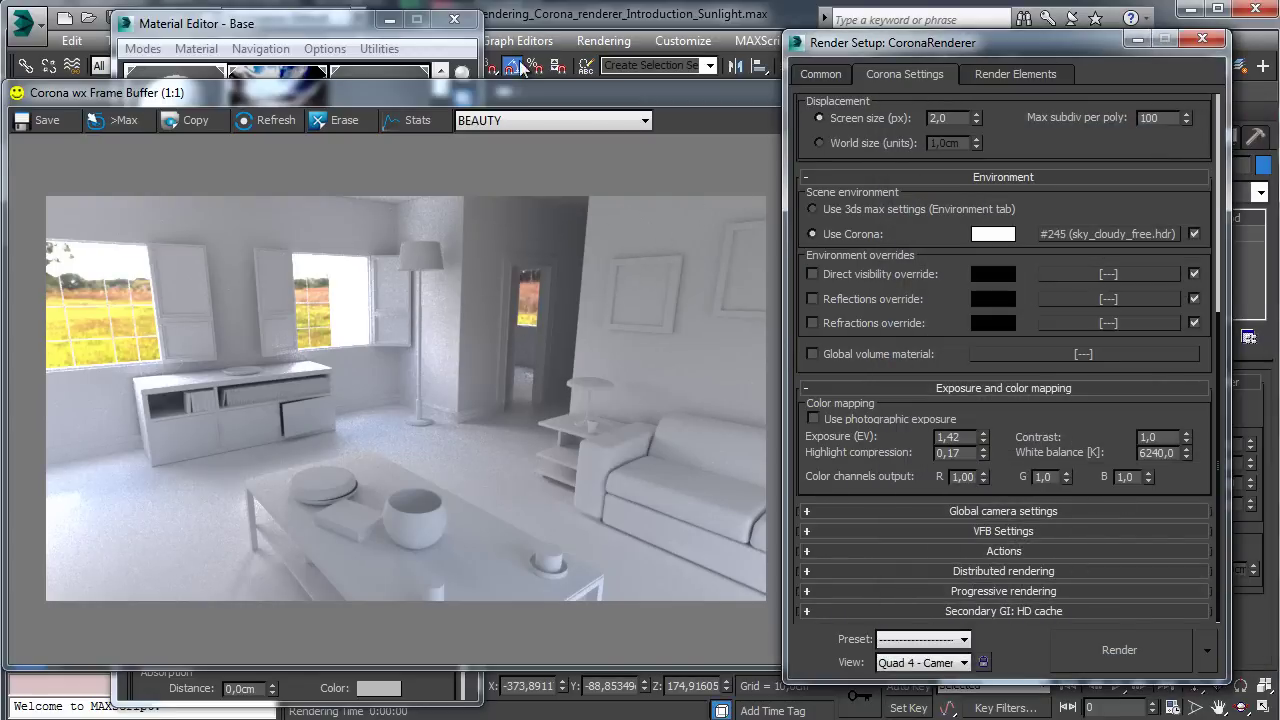
Step: Close Render Setup, save the scene, and minimize the frame buffer
click(1203, 38)
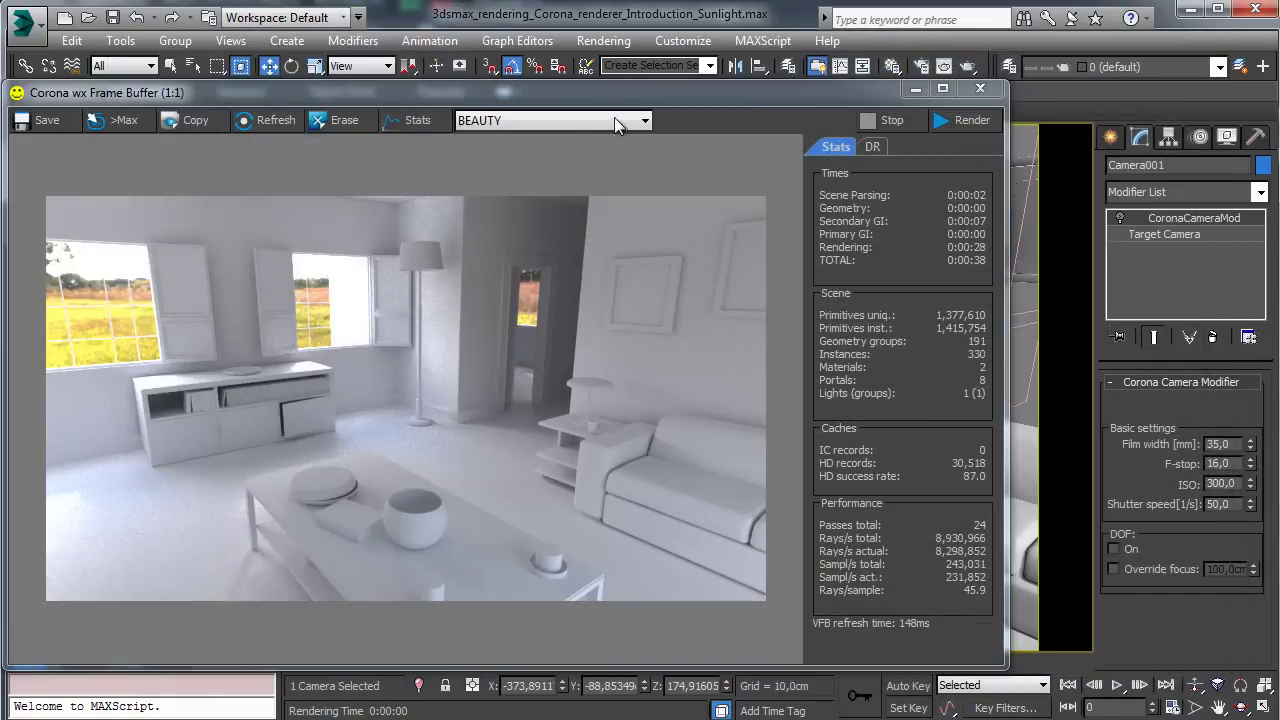
click(112, 17)
click(915, 88)
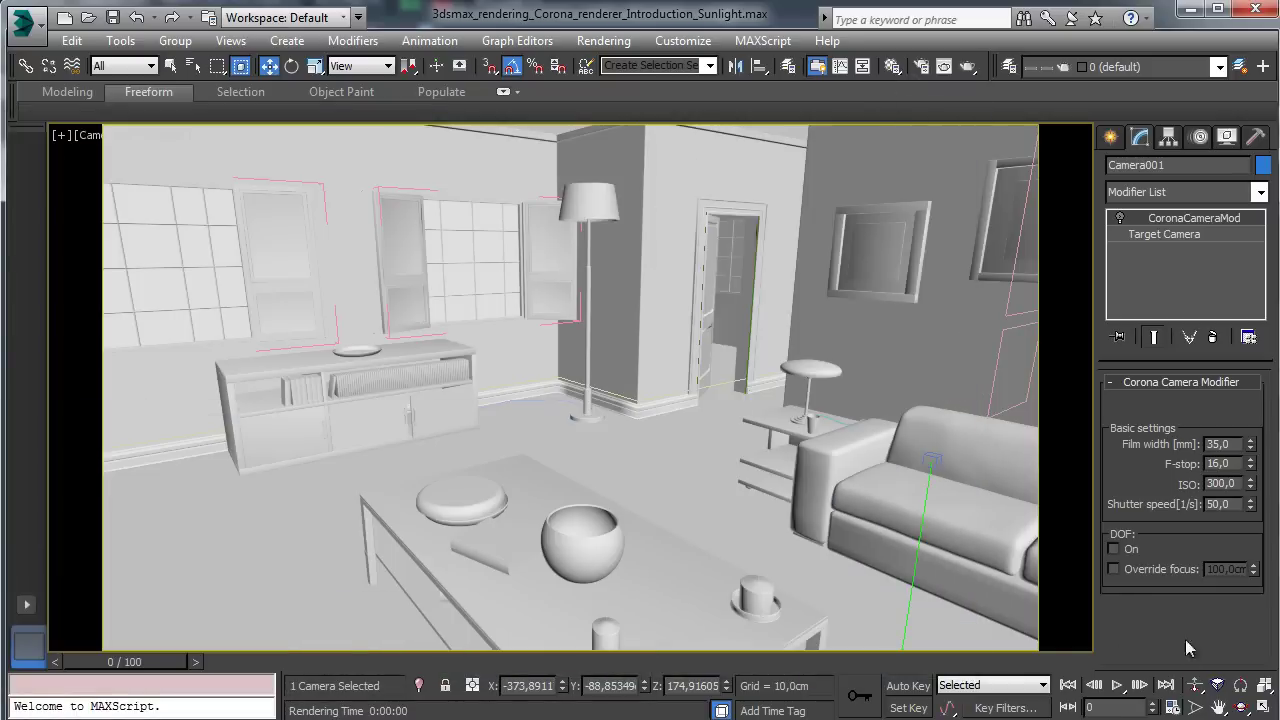
Step: Switch the viewport to Perspective and orbit down to a low angle under the coffee table
click(106, 140)
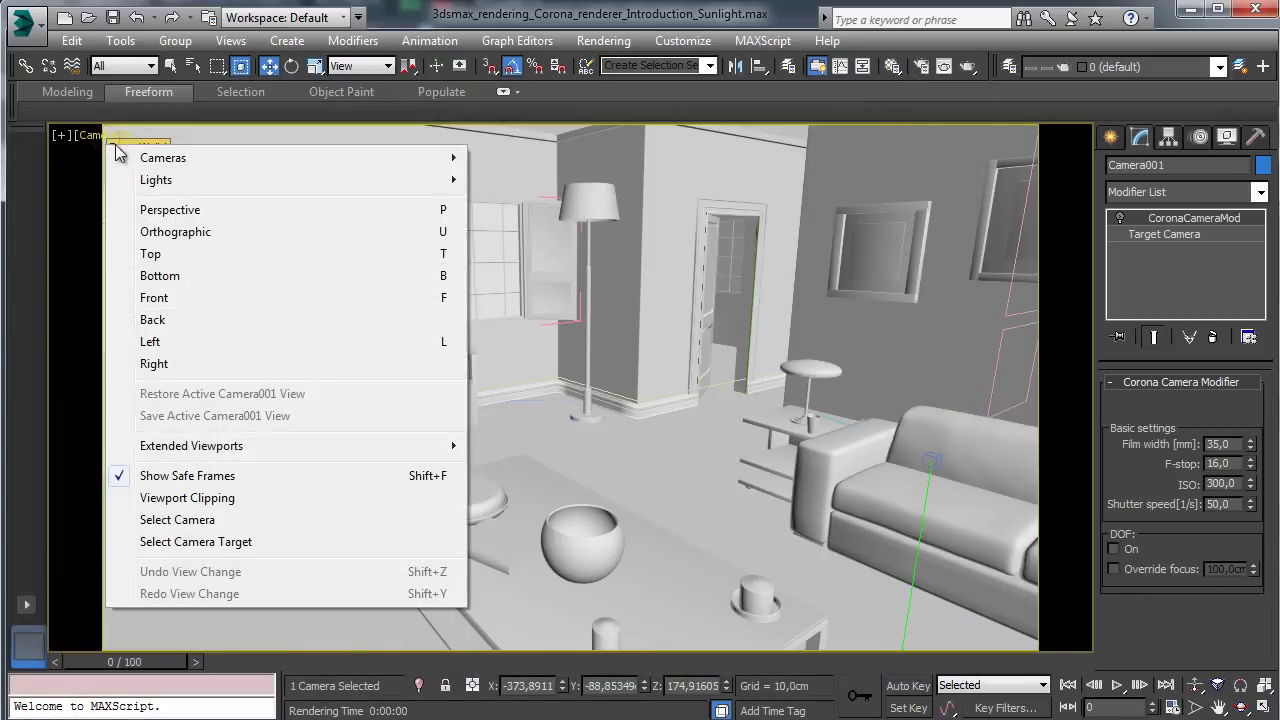
click(224, 214)
click(588, 532)
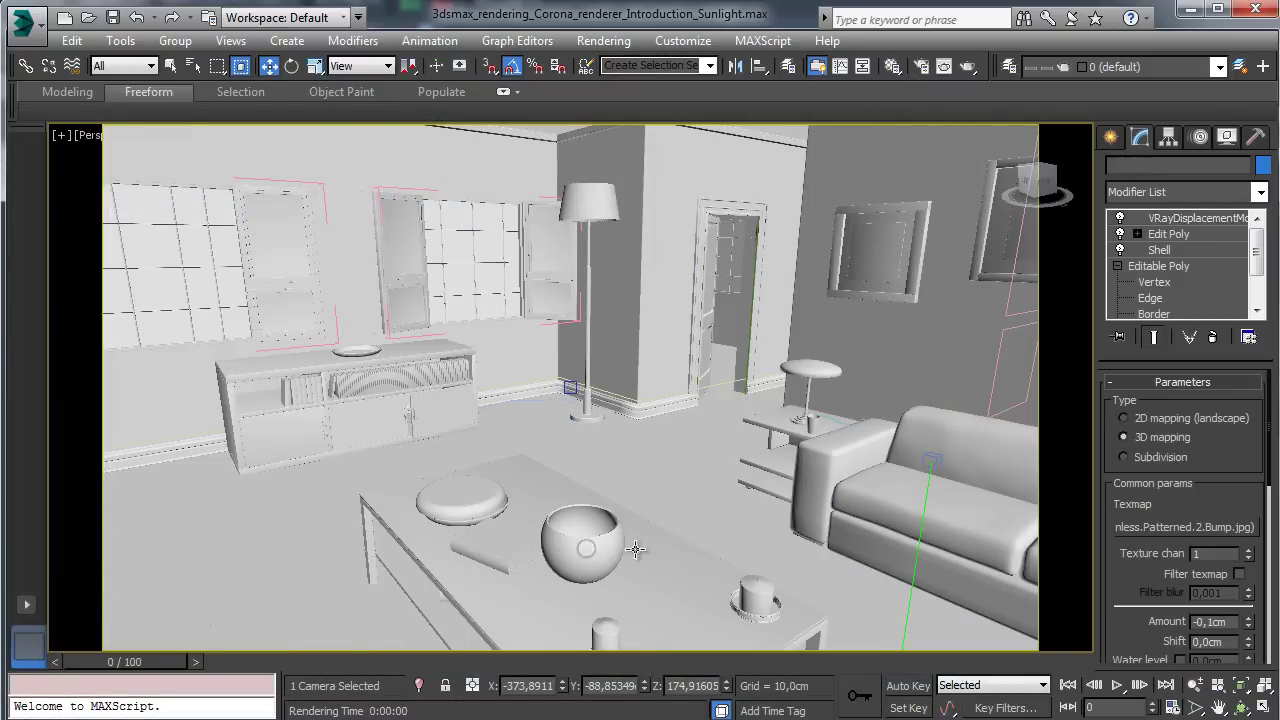
click(1242, 707)
drag(541, 356, 523, 314)
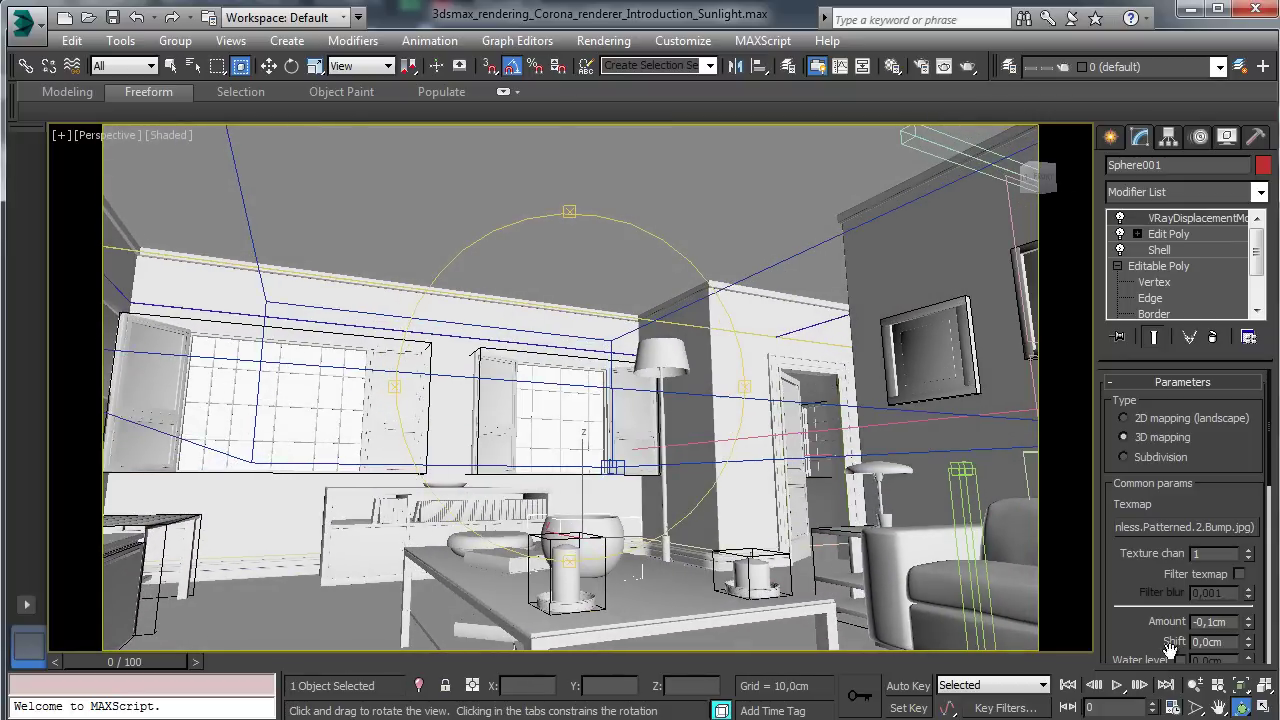
click(1218, 707)
drag(764, 475, 803, 417)
click(1242, 707)
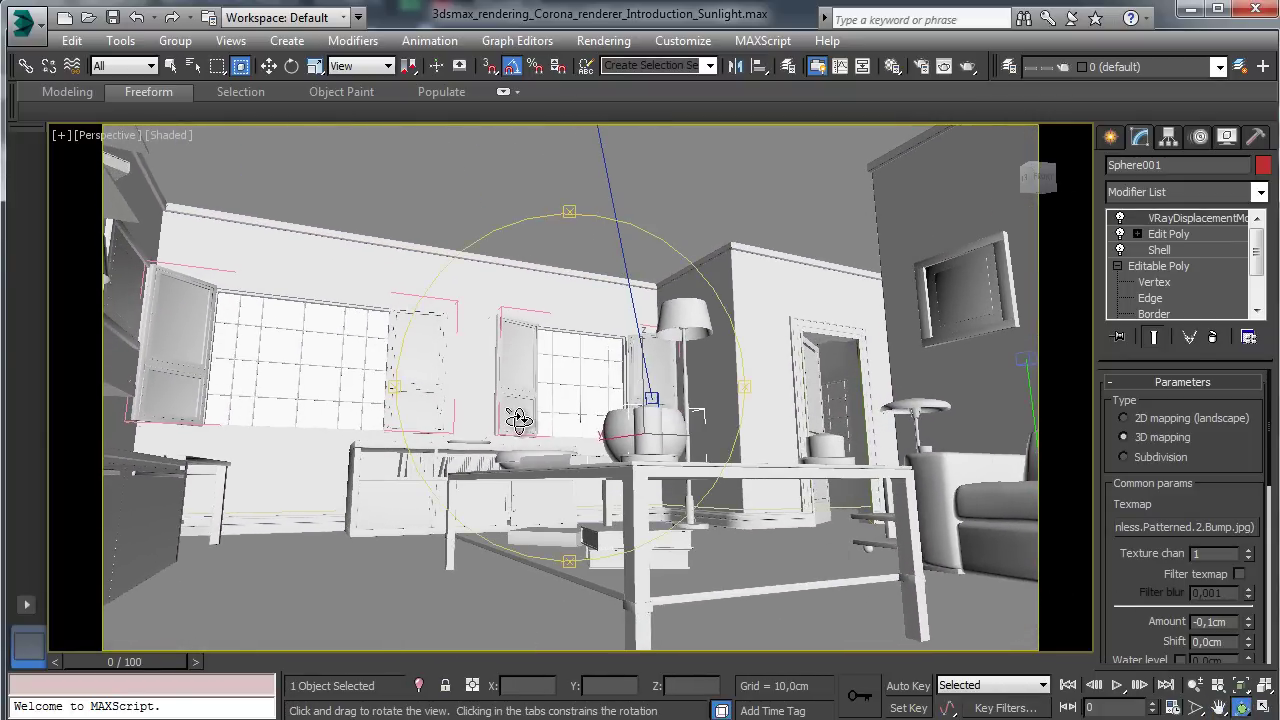
drag(512, 420, 494, 413)
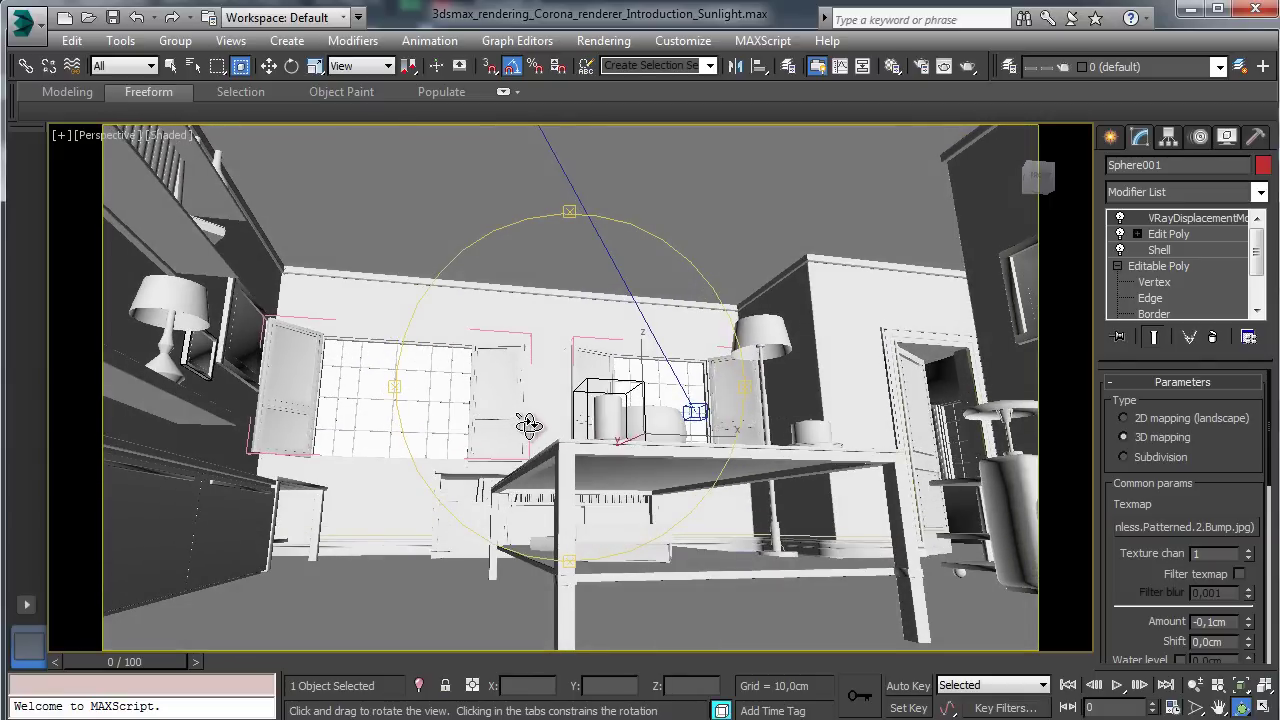
Step: Render the low-angle perspective view until the Corona frame buffer stops at 51 passes
click(968, 66)
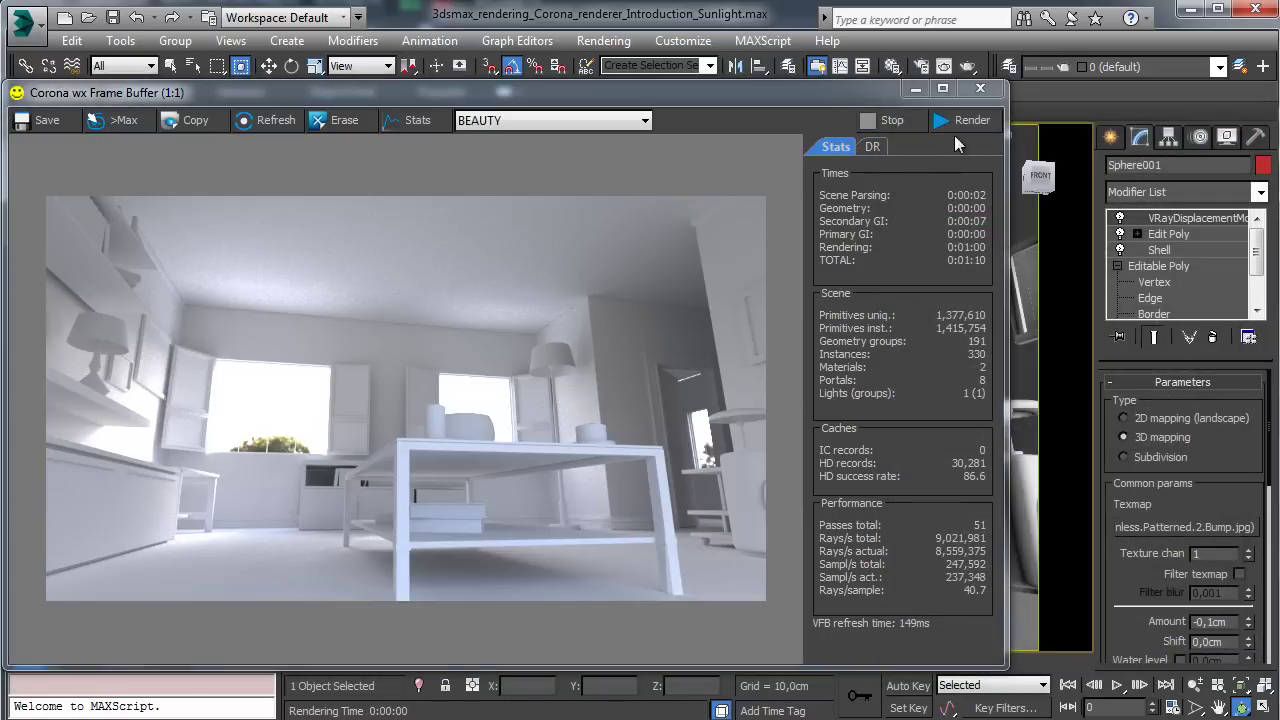
drag(807, 96, 945, 83)
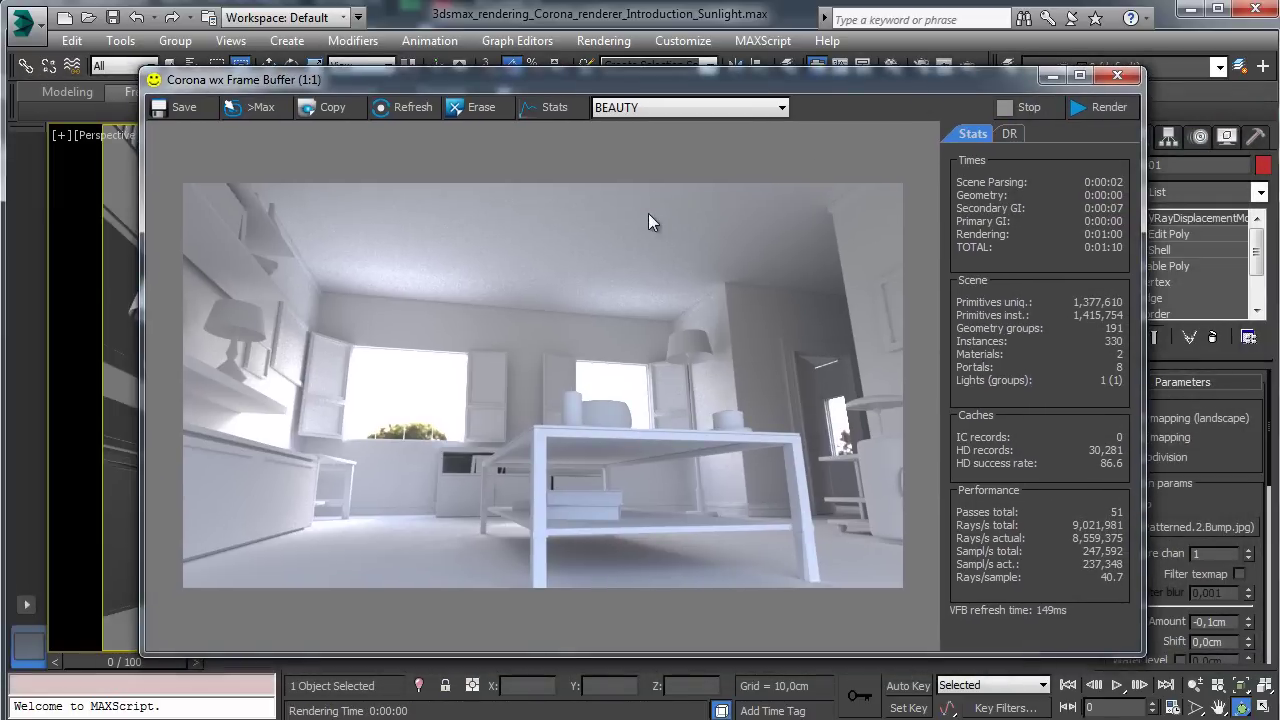